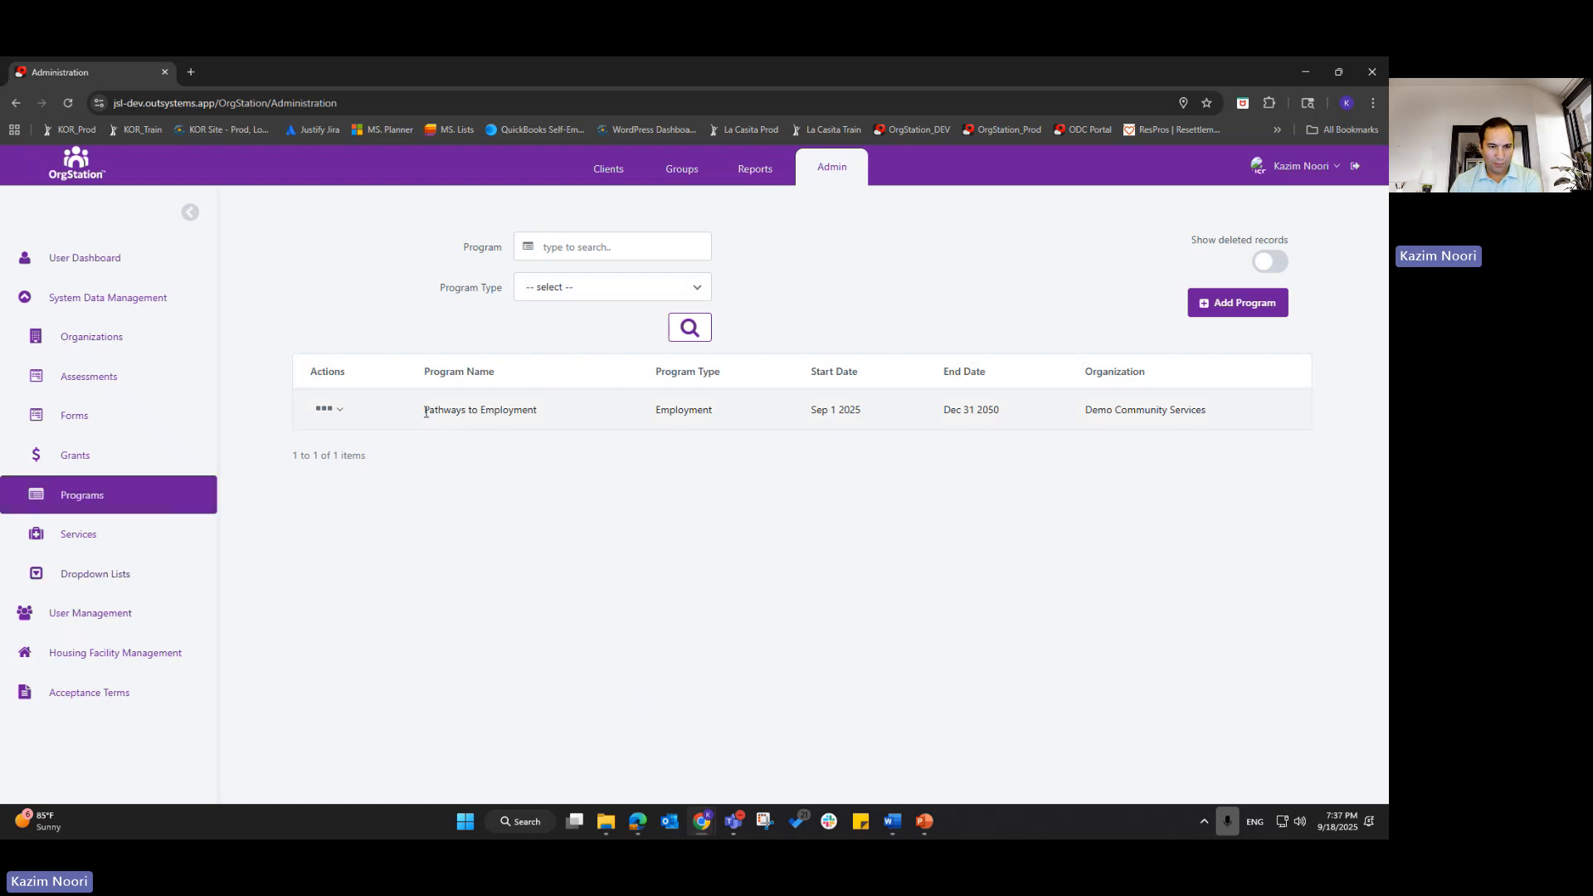
# - Review the Pathways to Employment program and examine the fields and program type options of a blank program form
pyautogui.moveTo(426, 412); pyautogui.dragTo(725, 429)
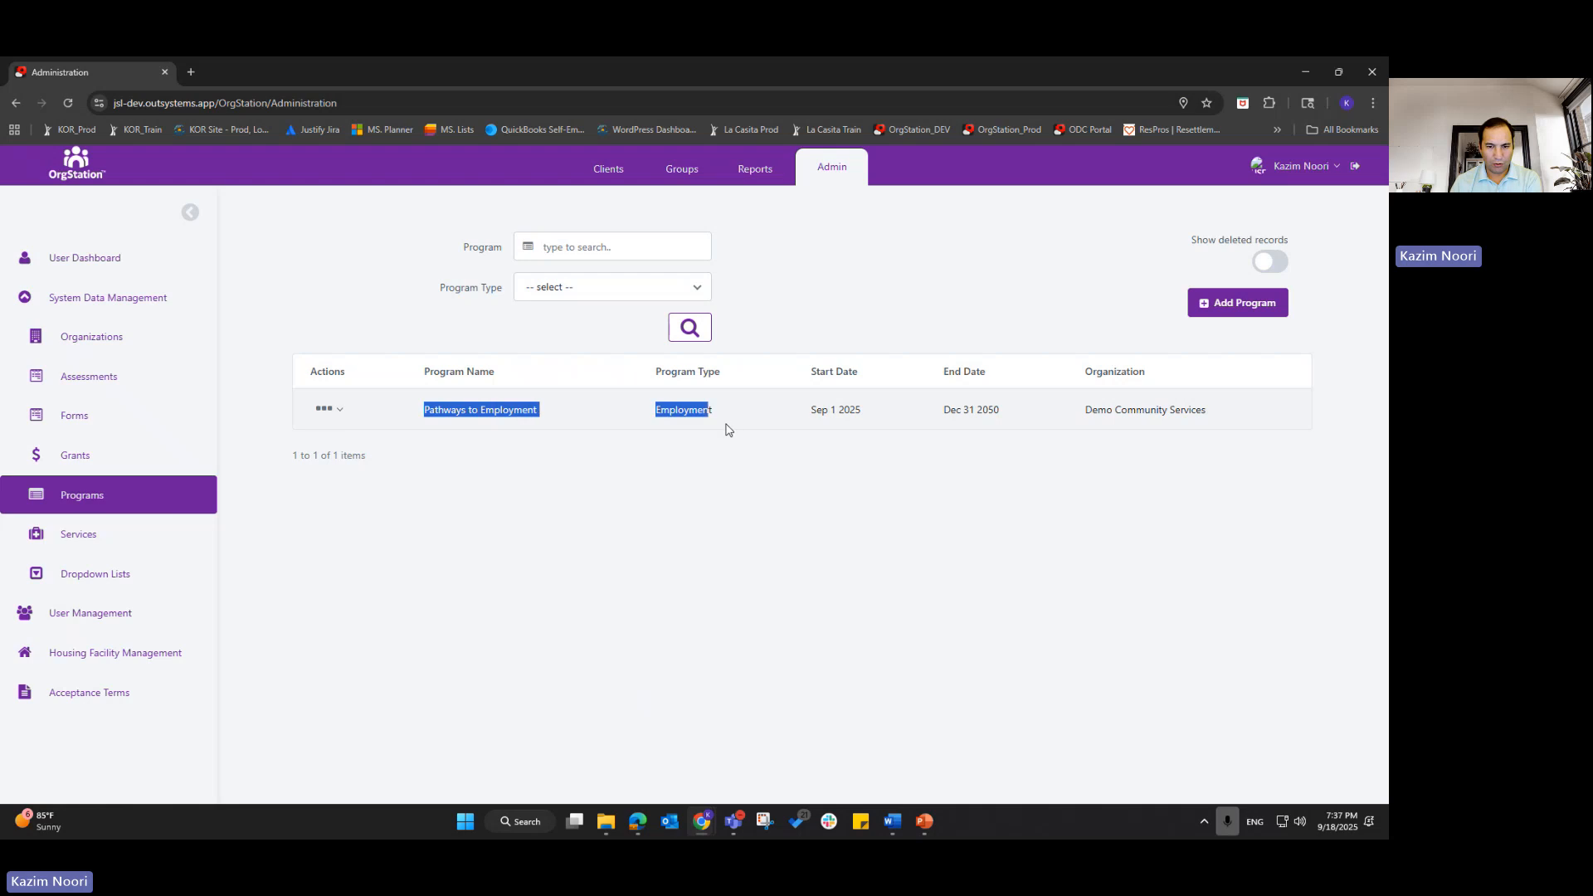
pyautogui.click(929, 529)
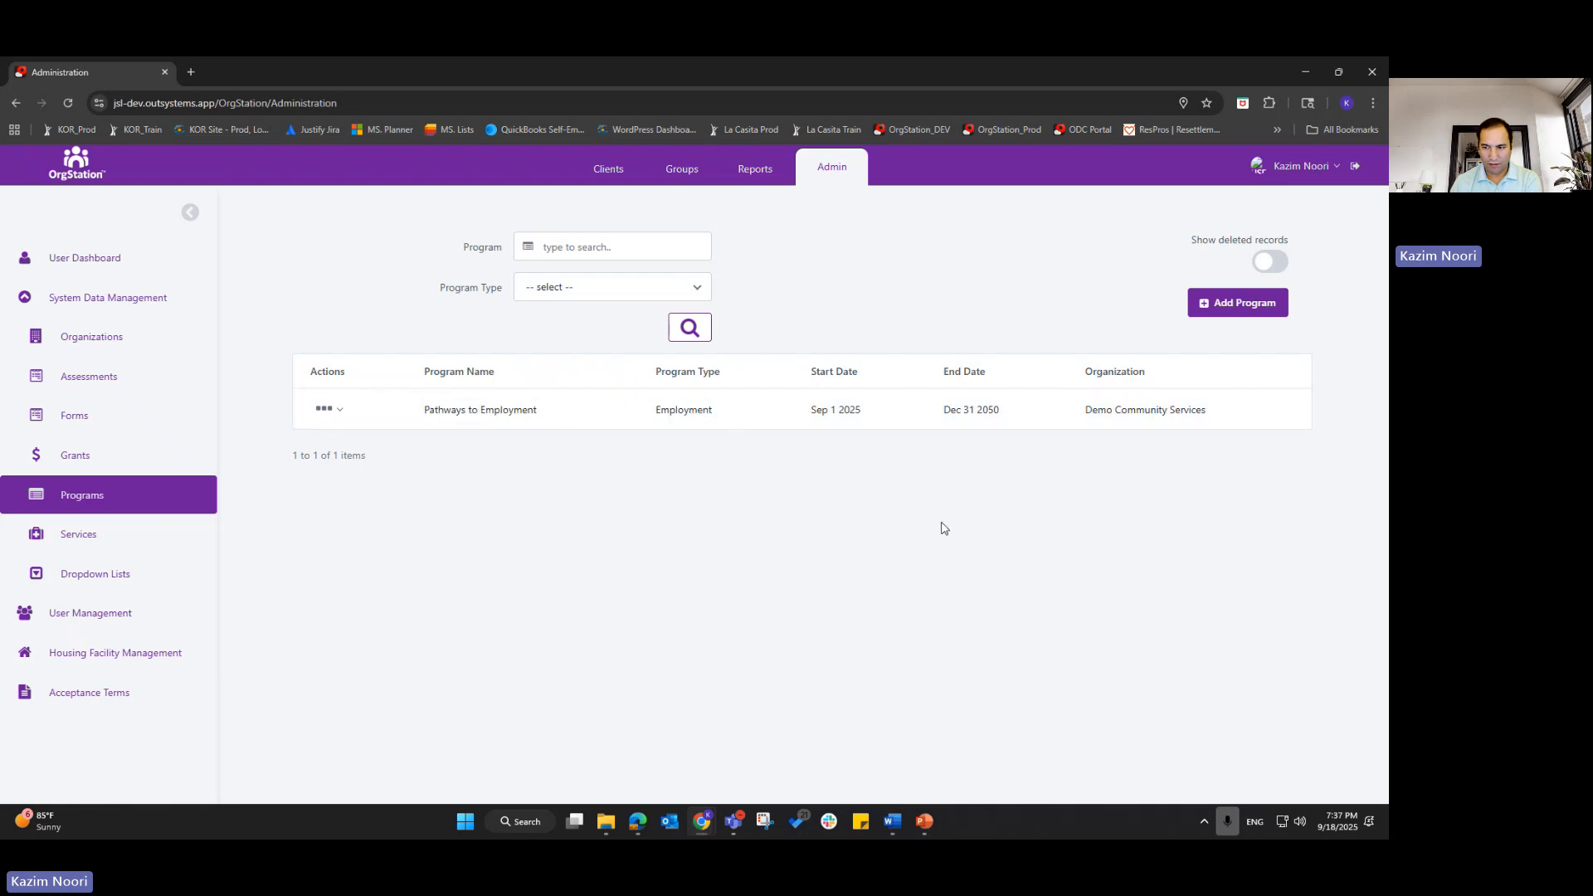
pyautogui.click(1231, 307)
pyautogui.moveTo(560, 320); pyautogui.dragTo(667, 319)
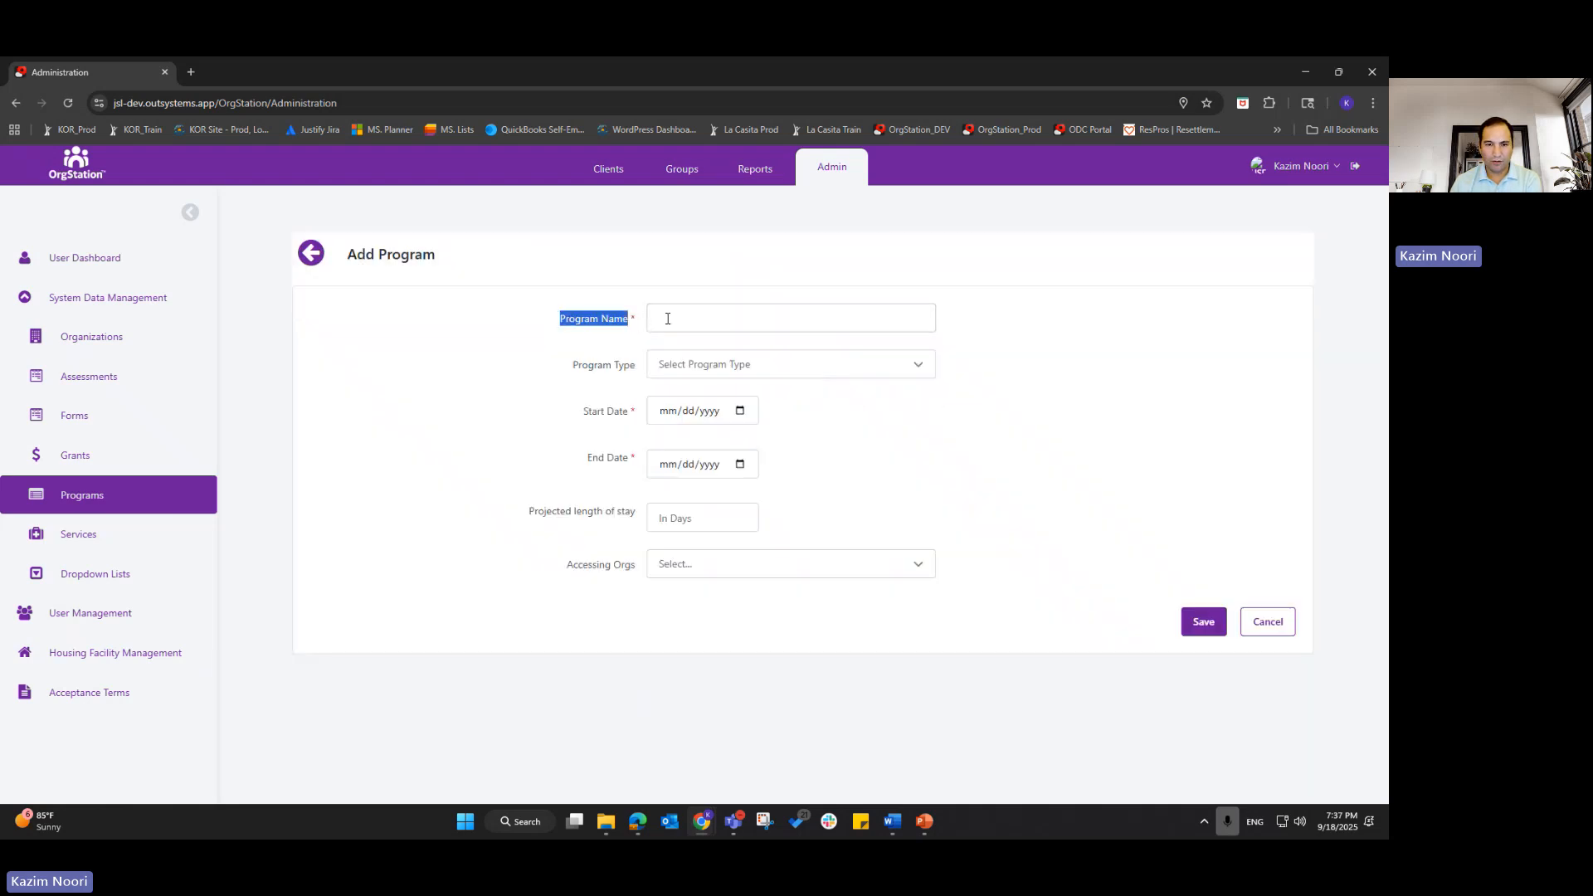
pyautogui.click(667, 318)
pyautogui.moveTo(565, 375); pyautogui.dragTo(736, 368)
pyautogui.click(747, 367)
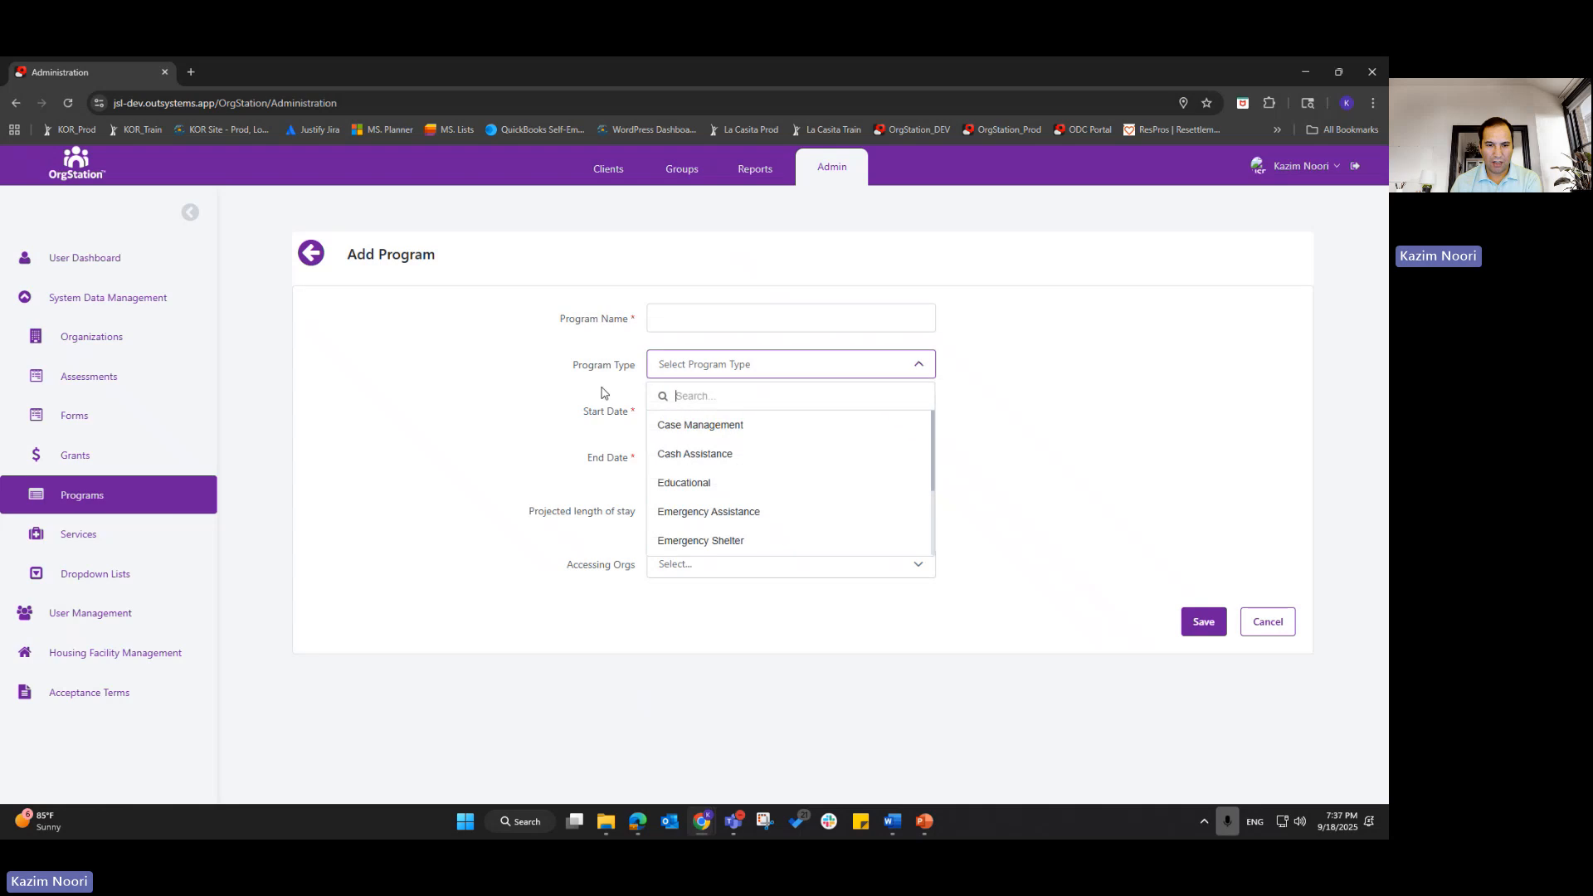
pyautogui.moveTo(549, 404); pyautogui.dragTo(628, 410)
pyautogui.click(588, 469)
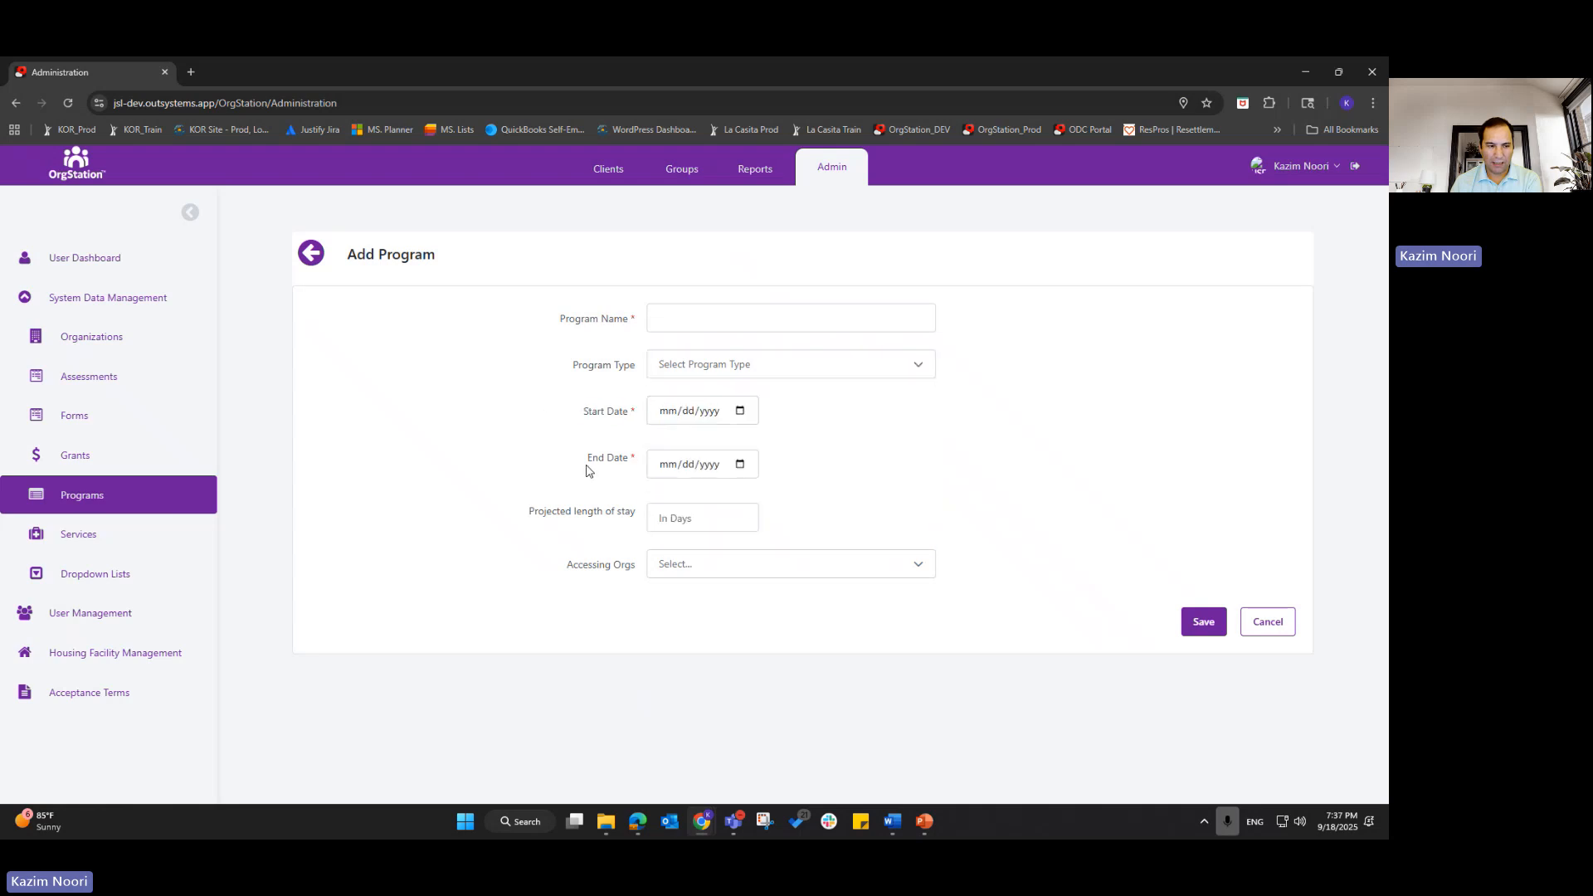
# - Review the services list, checking the Job Interview Coaching, Resume Workshop and CDL Training entries and their service groups
pyautogui.click(87, 534)
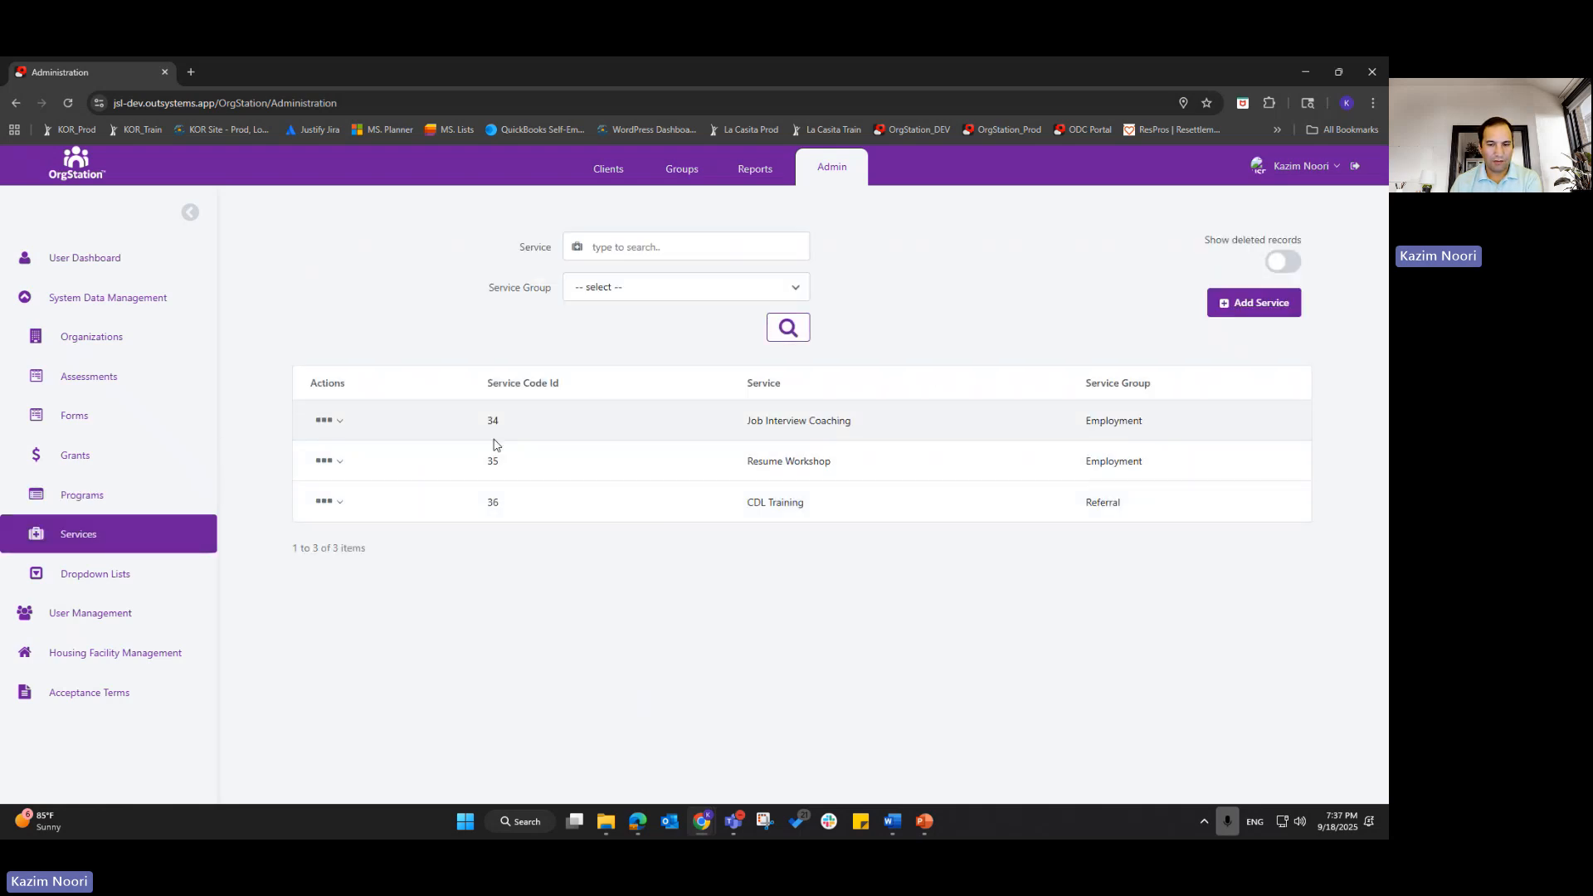
pyautogui.moveTo(744, 426); pyautogui.dragTo(845, 423)
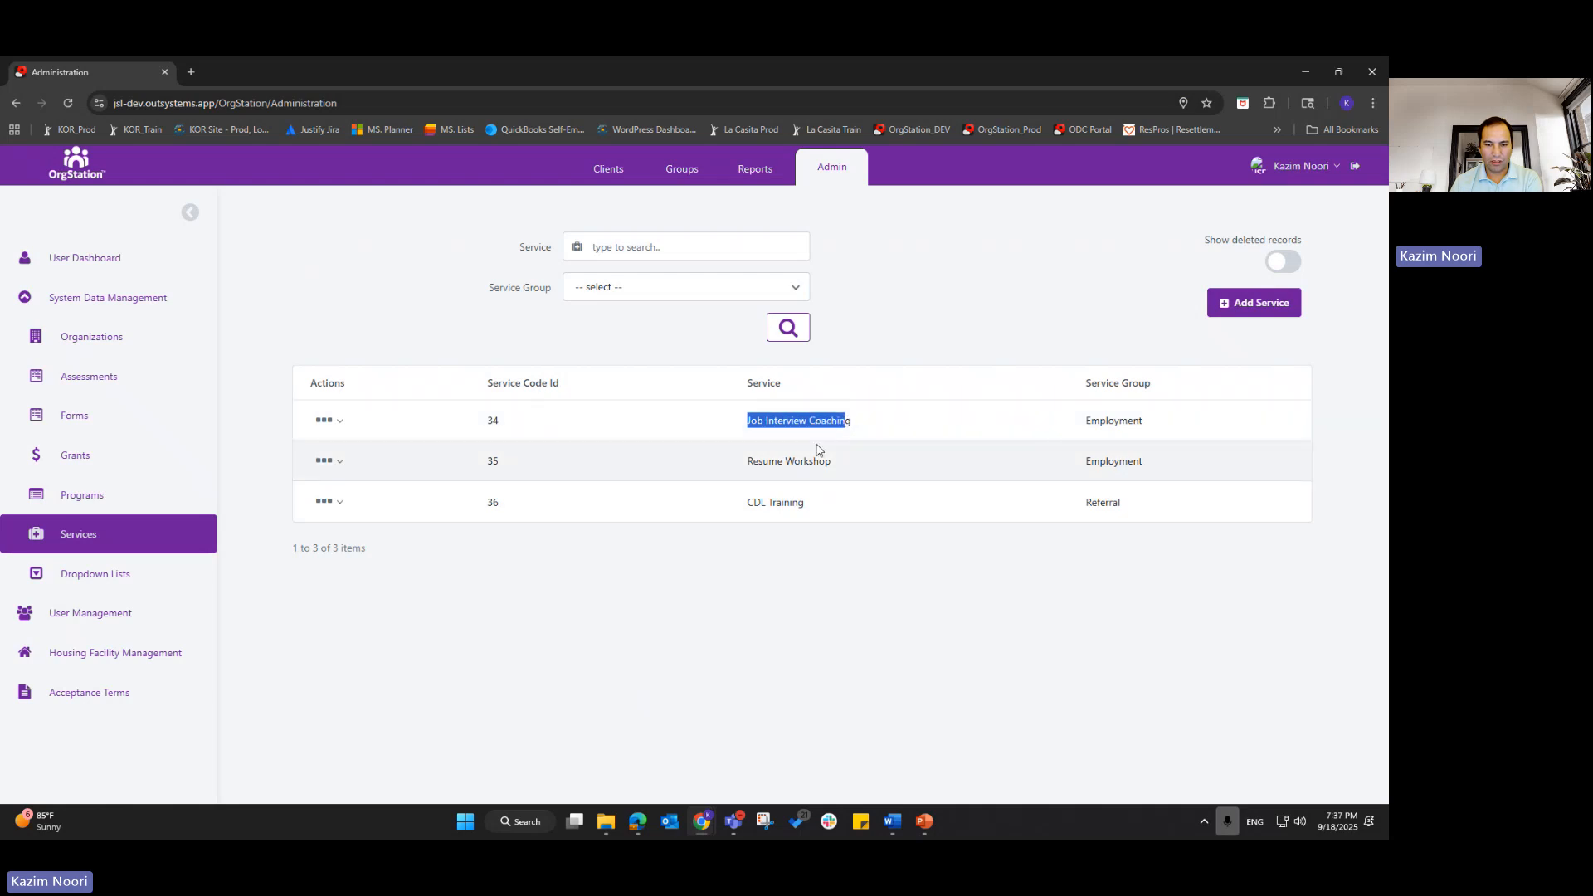
pyautogui.moveTo(745, 467); pyautogui.dragTo(1150, 475)
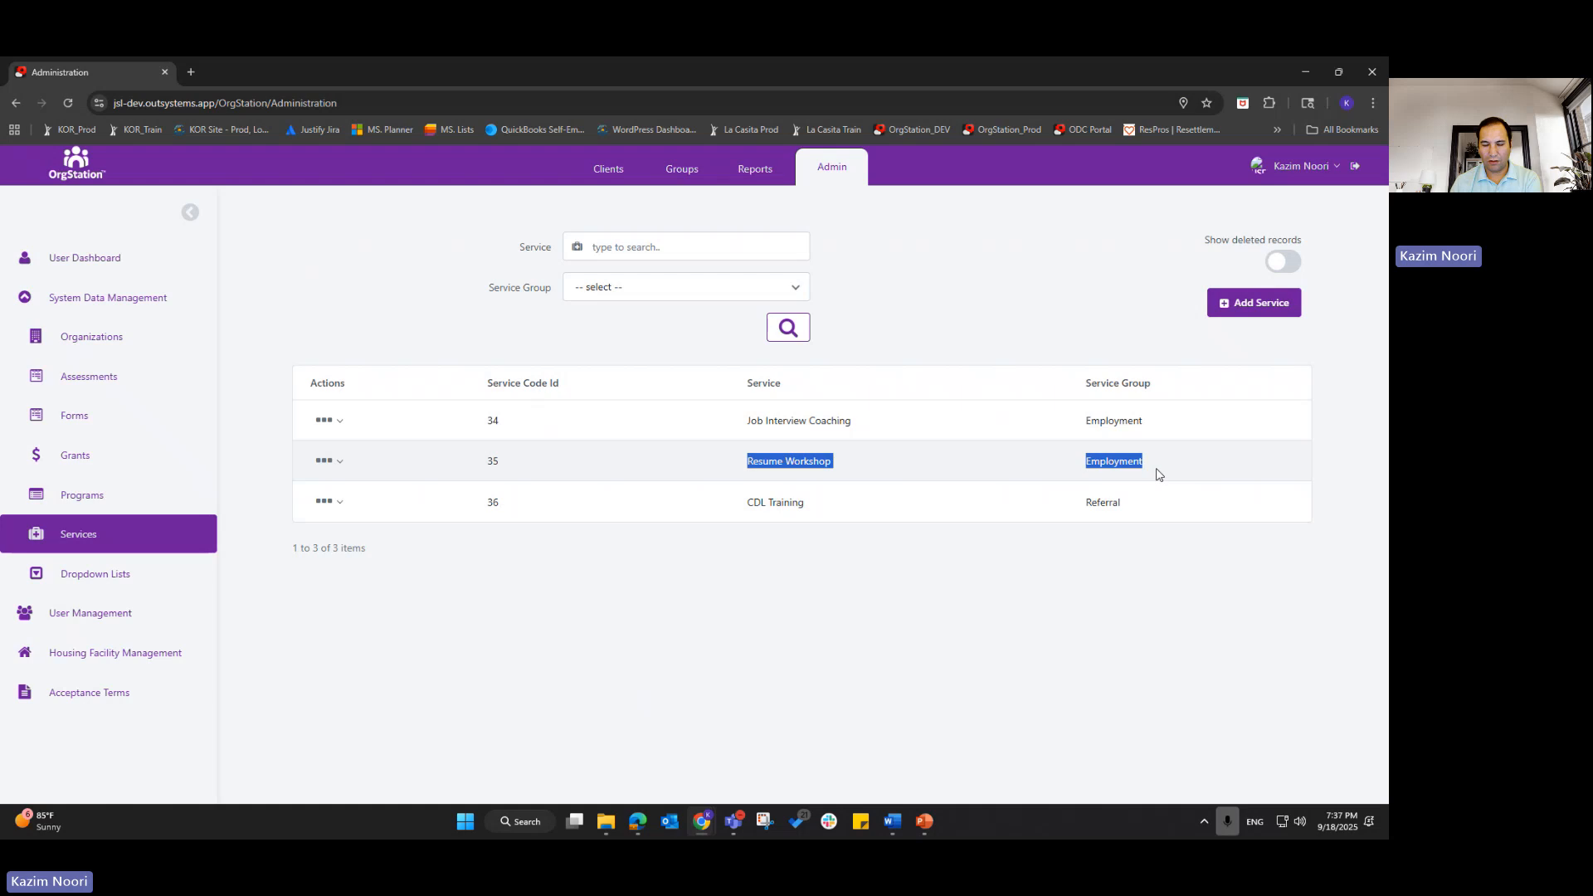
pyautogui.moveTo(751, 501); pyautogui.dragTo(810, 508)
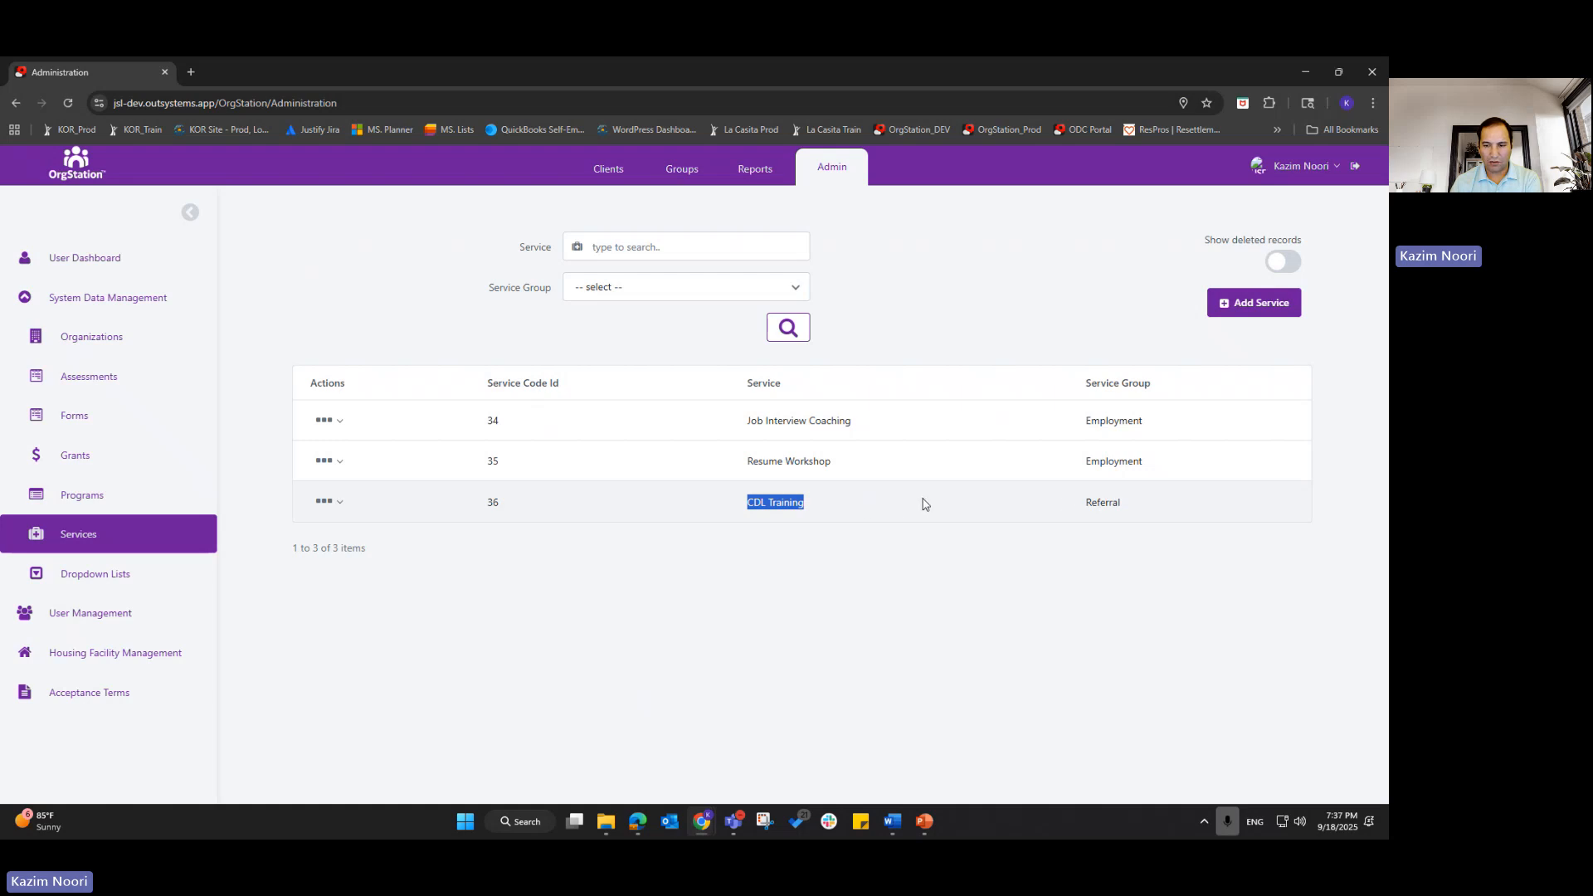
pyautogui.moveTo(1190, 506); pyautogui.dragTo(1010, 499)
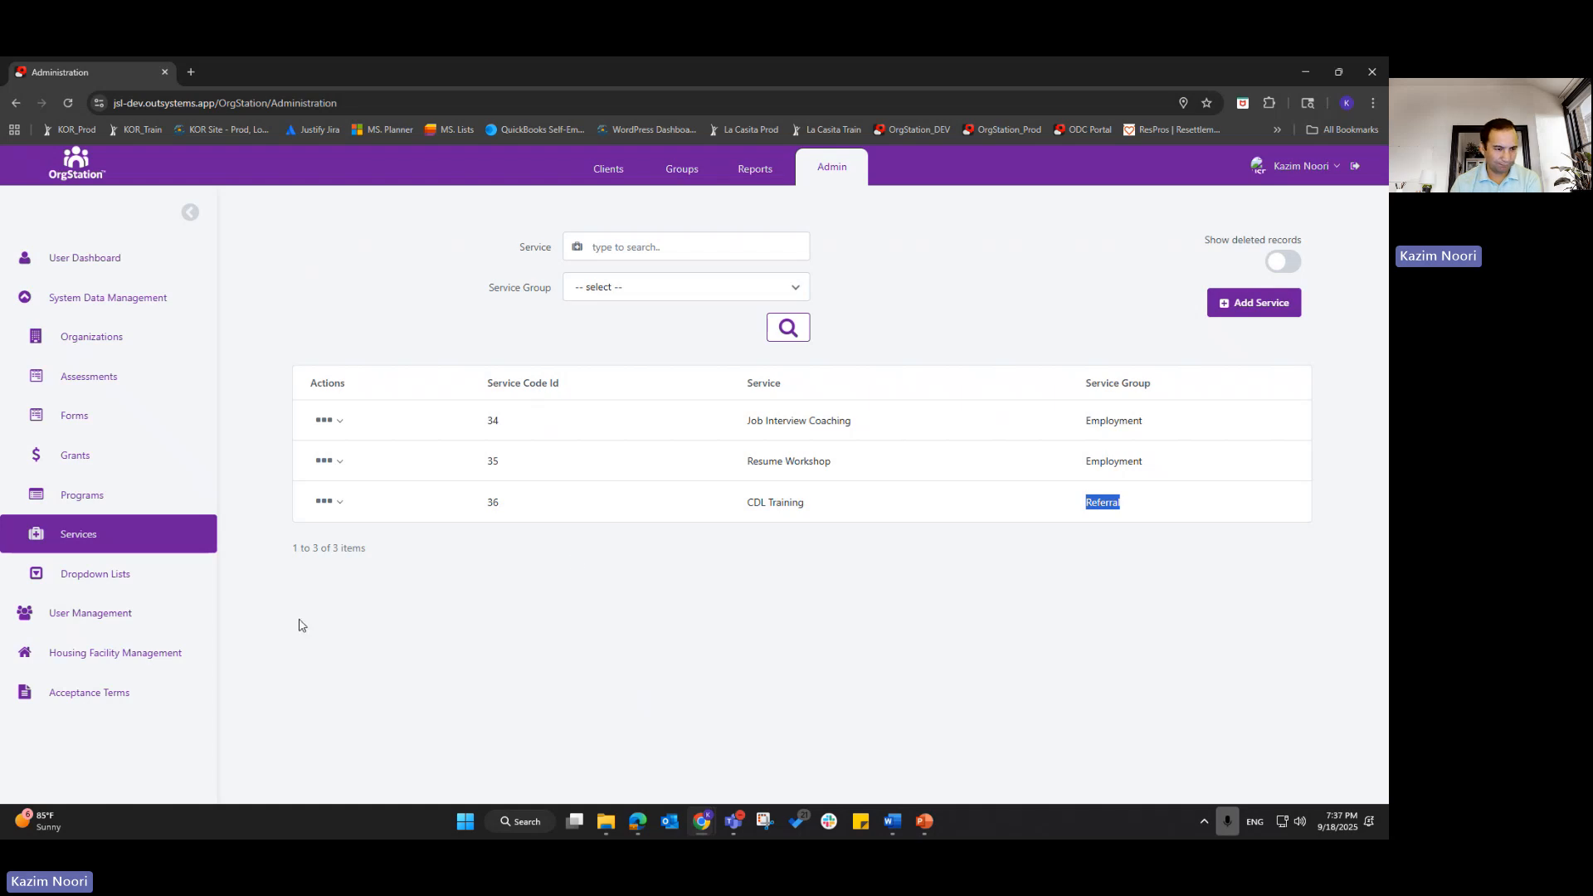
# - Review the configured fields of the Employment Assessment form and return to the forms list
pyautogui.click(88, 415)
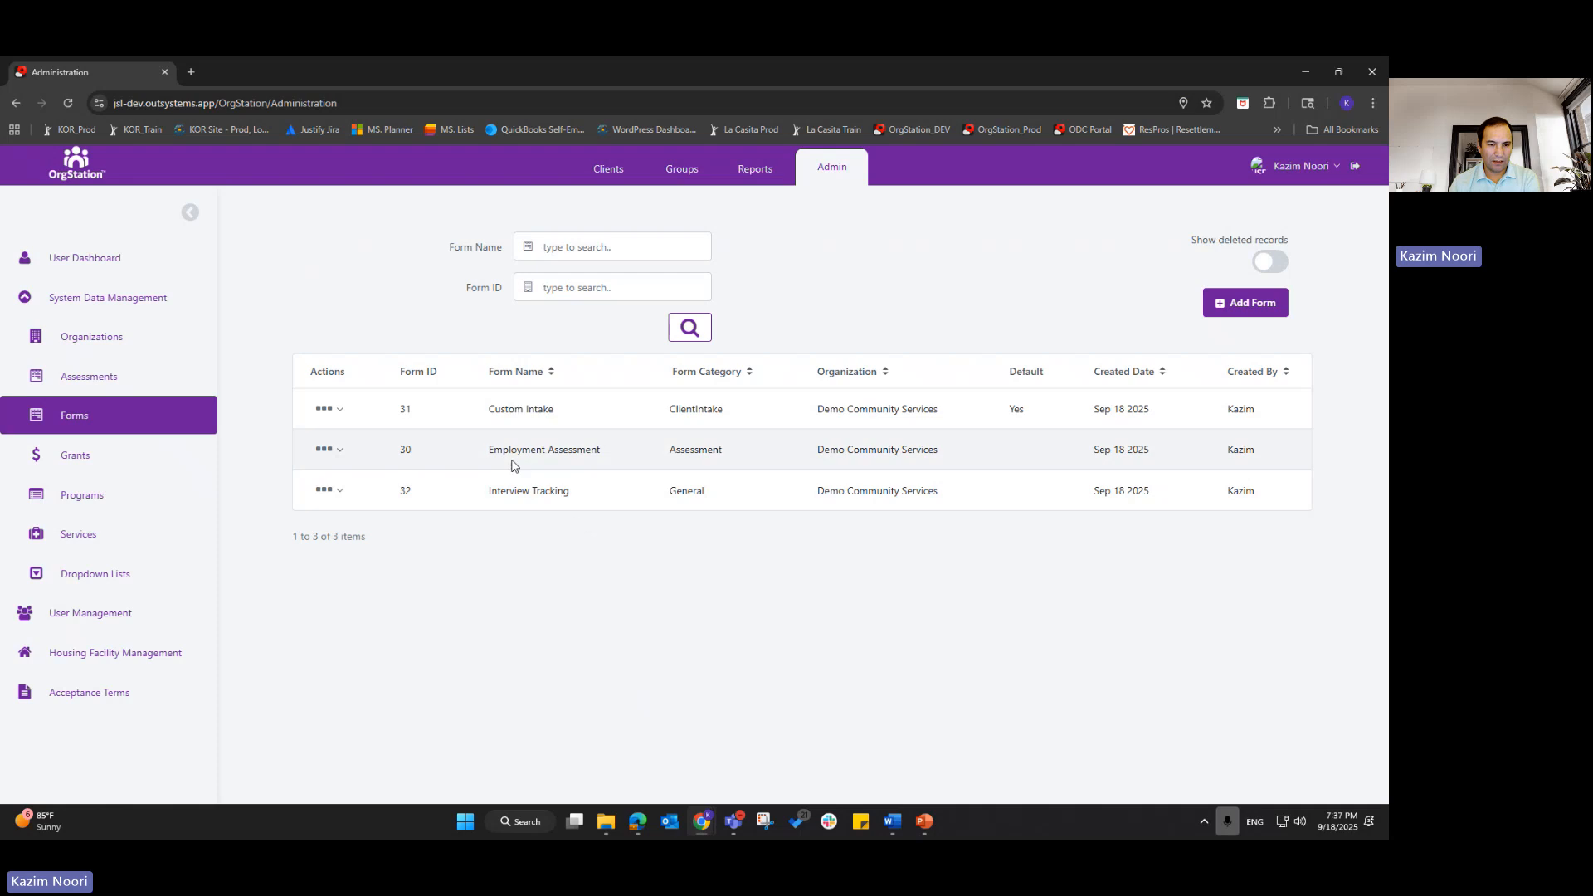
pyautogui.moveTo(488, 450); pyautogui.dragTo(849, 464)
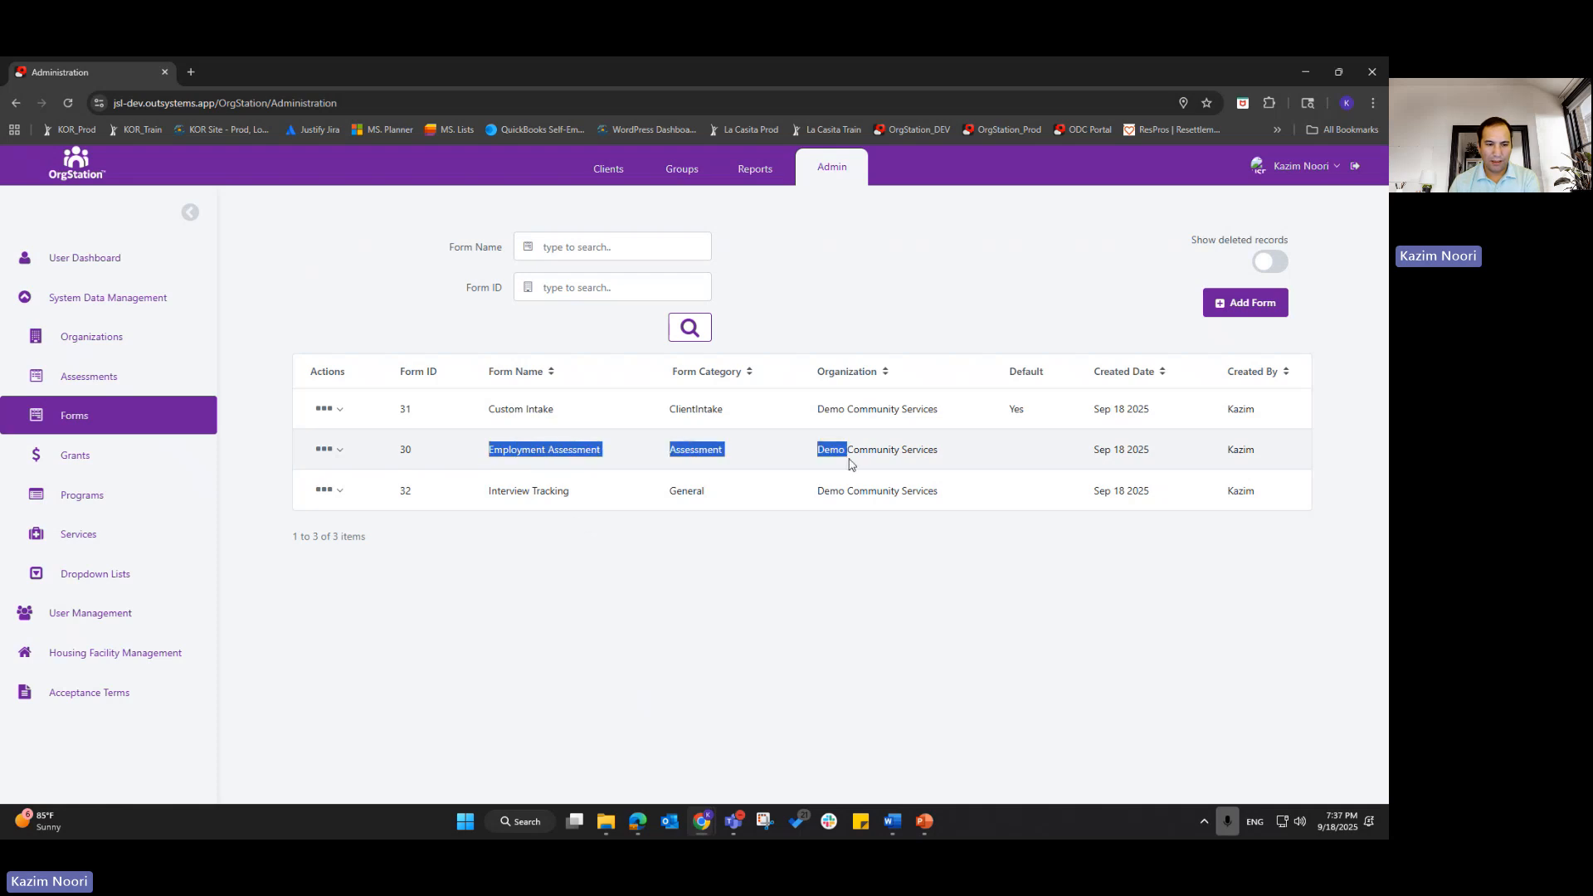
pyautogui.click(326, 449)
pyautogui.click(363, 535)
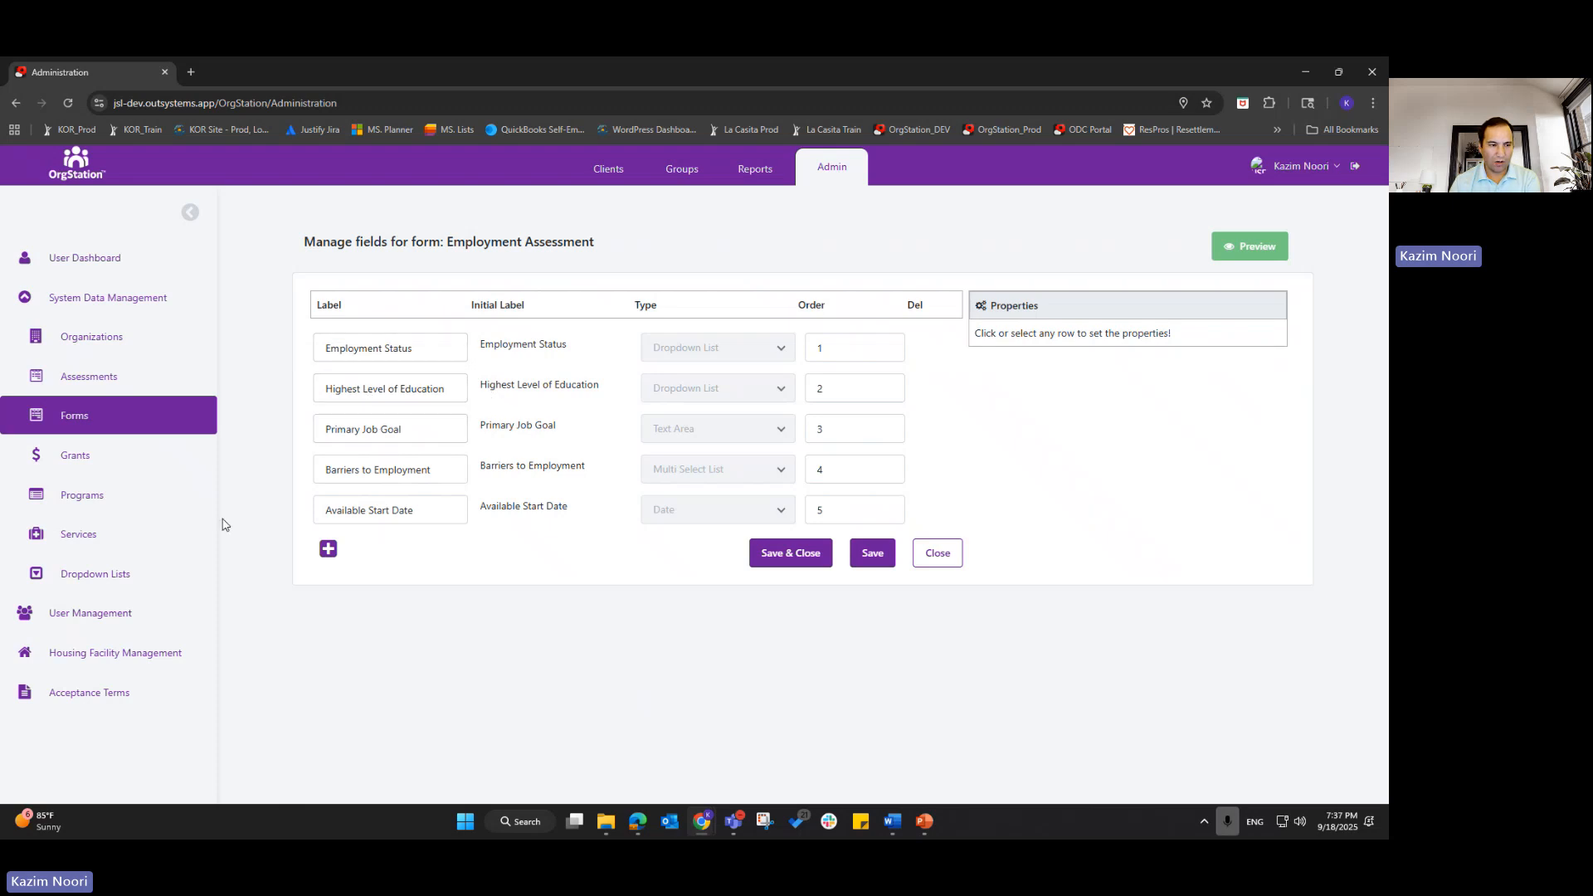
pyautogui.click(936, 556)
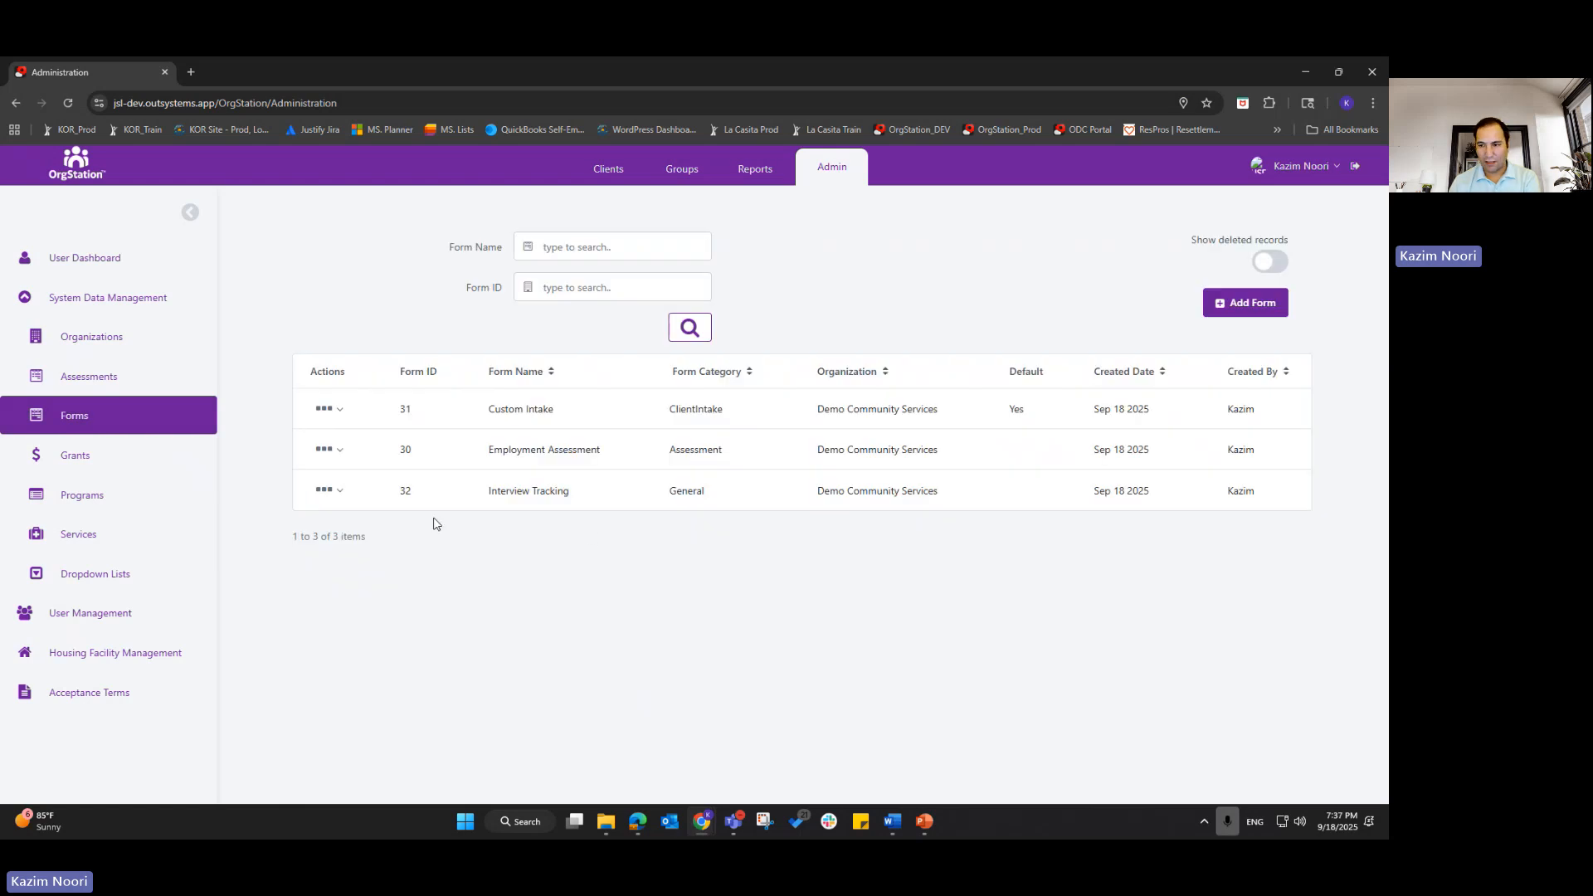
# - Start a new form to examine its name, description and category options, and cancel it
pyautogui.click(1263, 307)
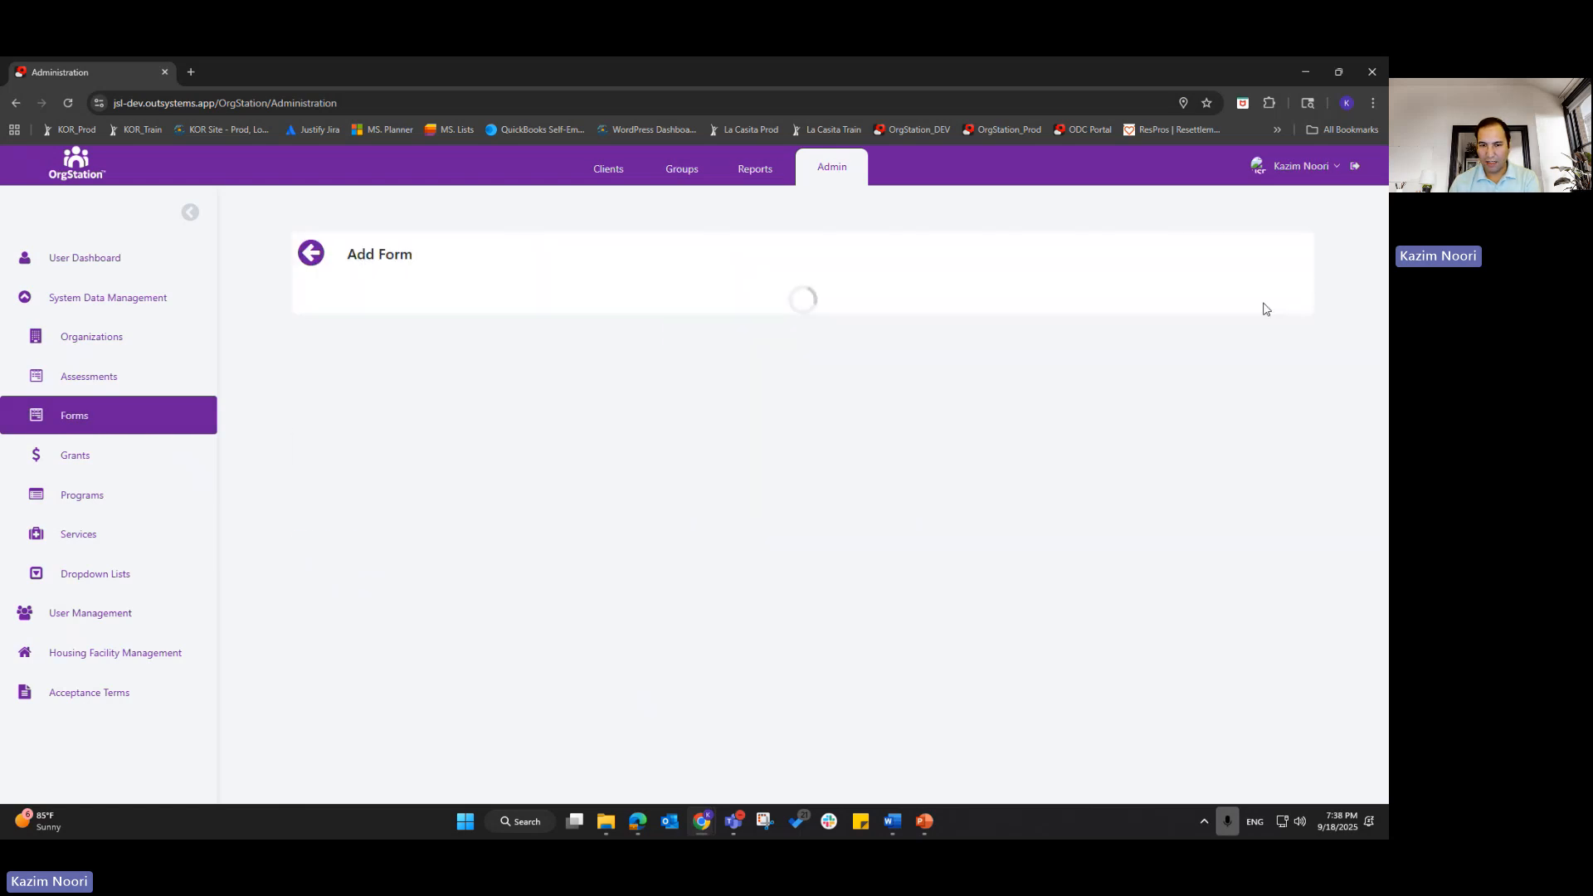
pyautogui.moveTo(585, 320); pyautogui.dragTo(742, 317)
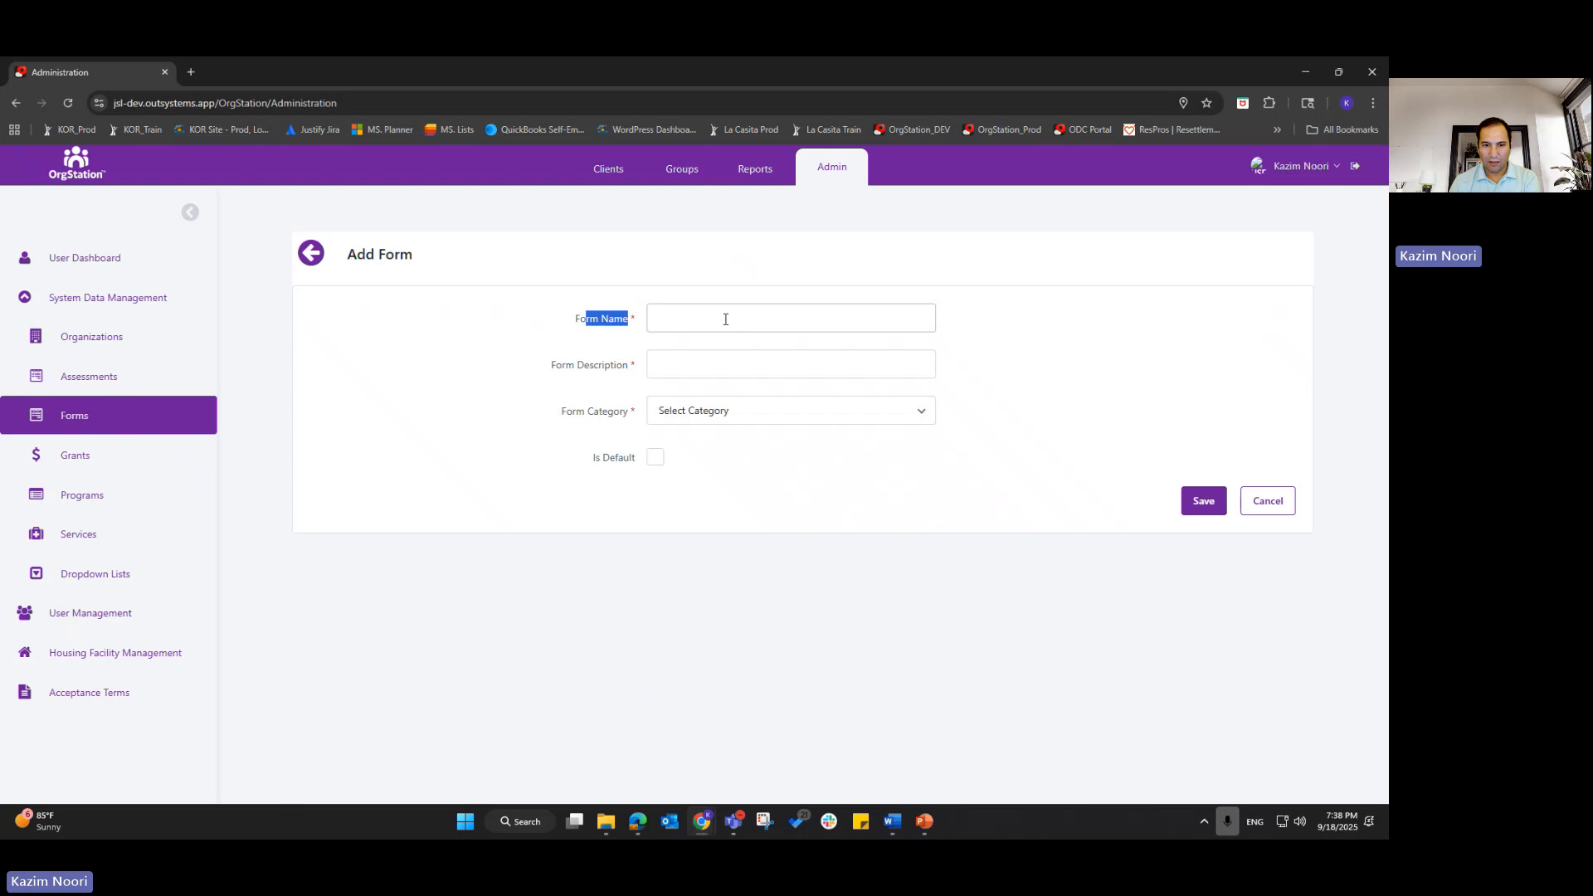
pyautogui.moveTo(549, 364); pyautogui.dragTo(664, 360)
pyautogui.click(713, 412)
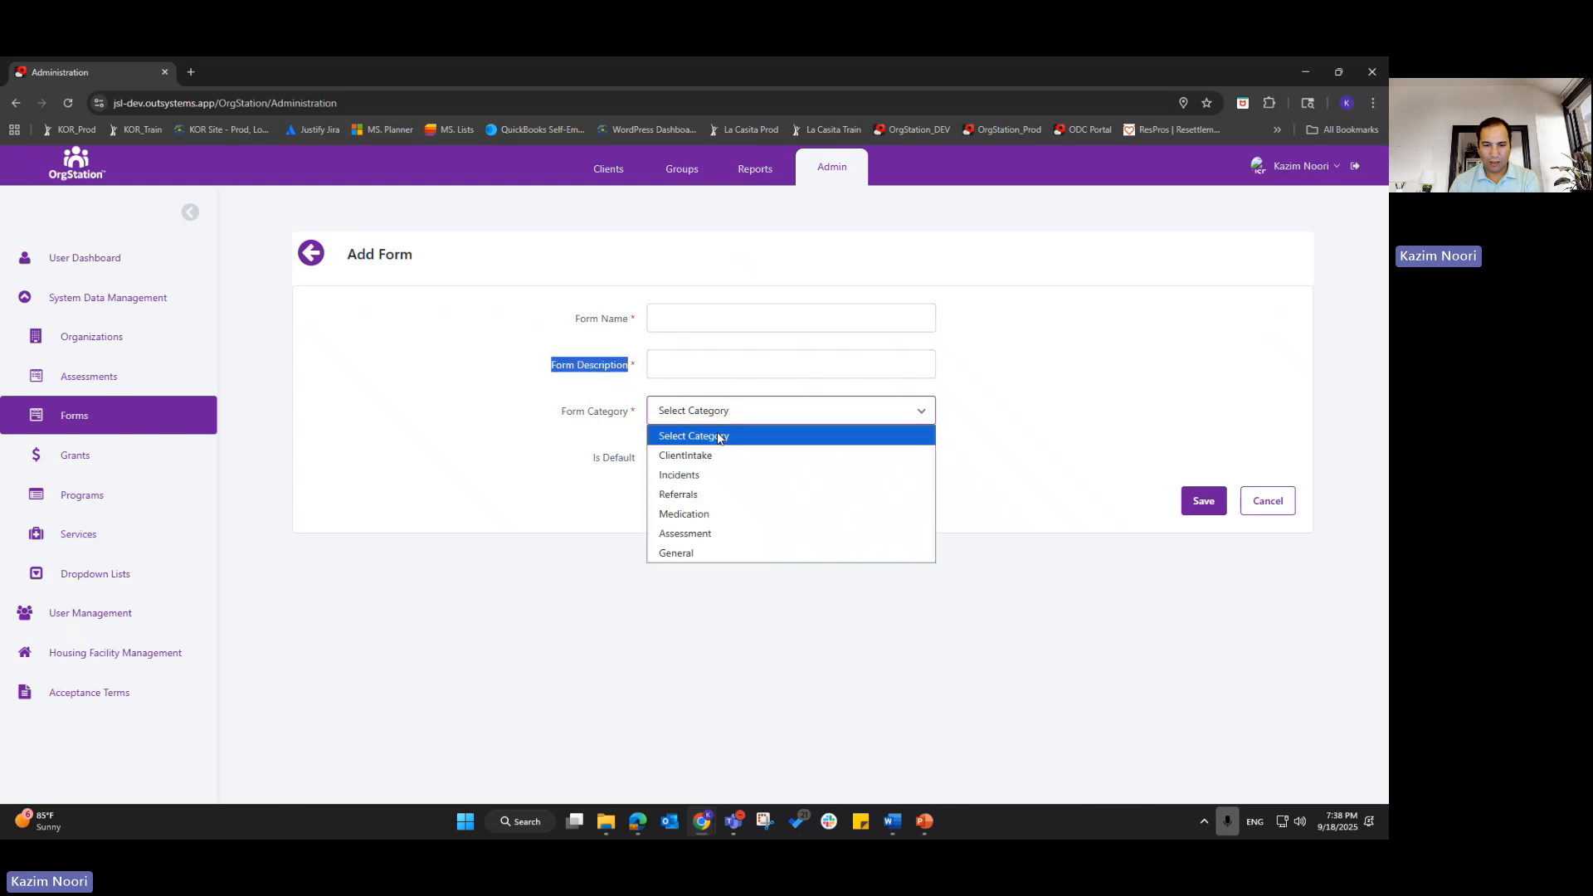
pyautogui.click(685, 533)
pyautogui.click(1282, 507)
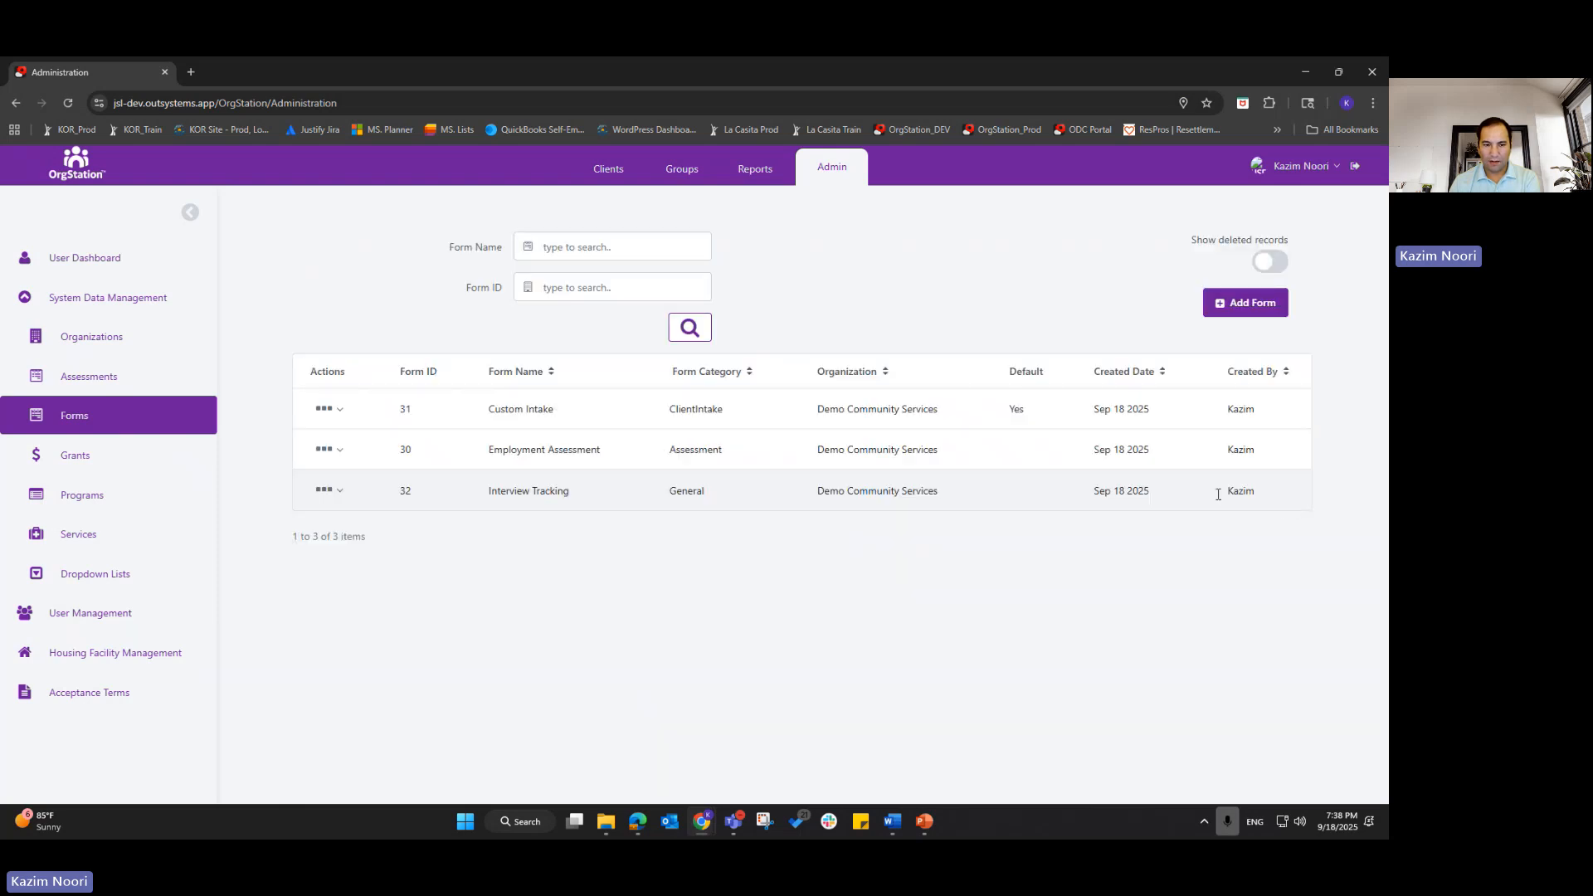
# - Add a Comments field of type Text Area to the Employment Assessment form's field configuration
pyautogui.click(325, 448)
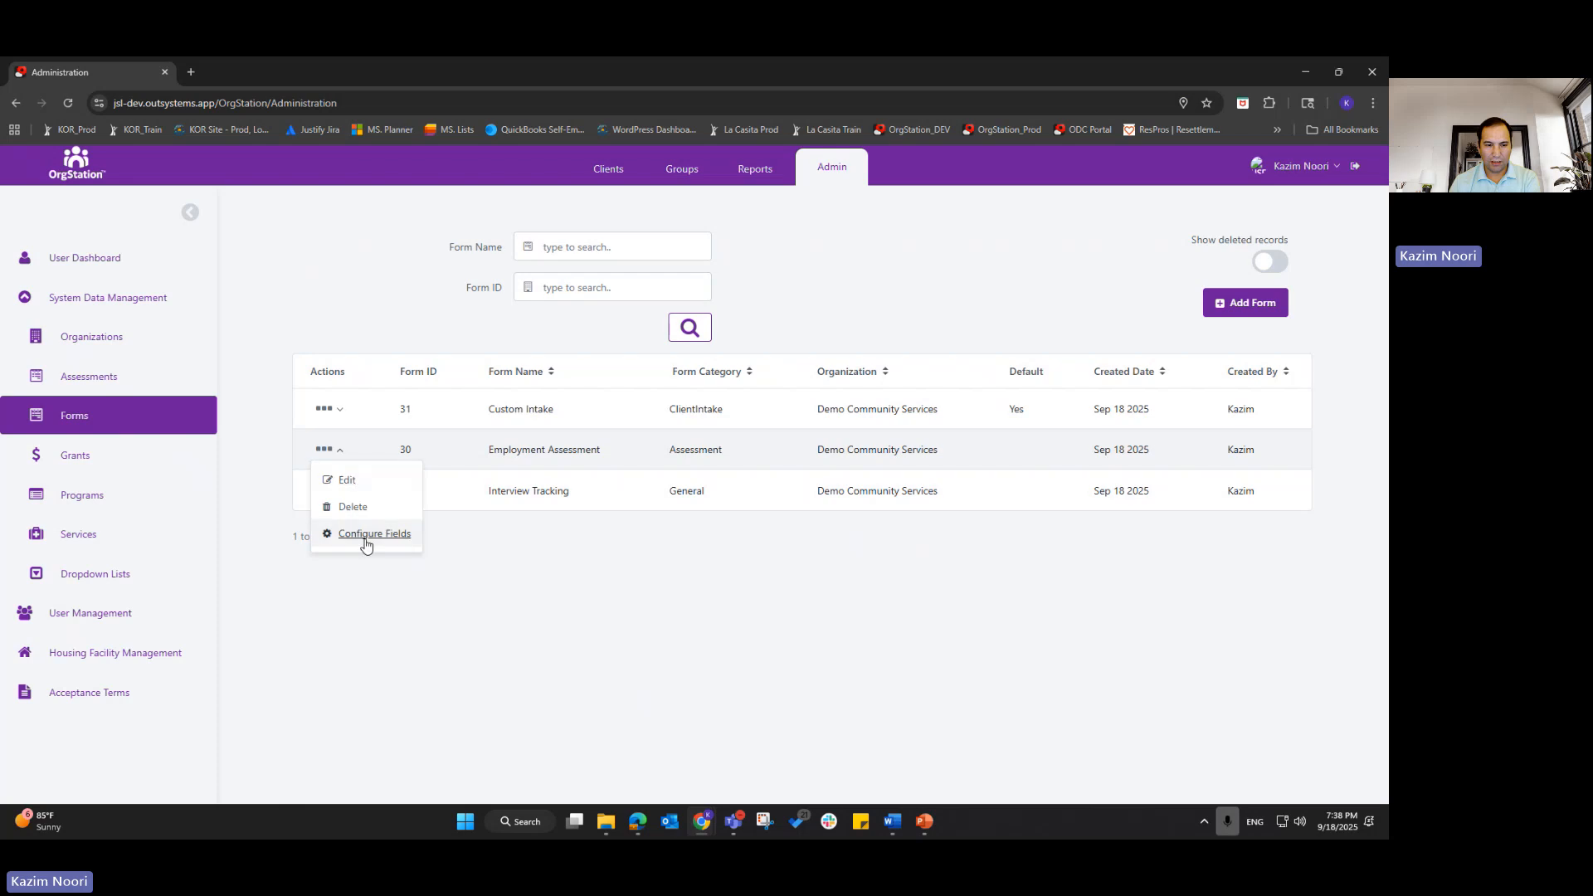
pyautogui.click(373, 533)
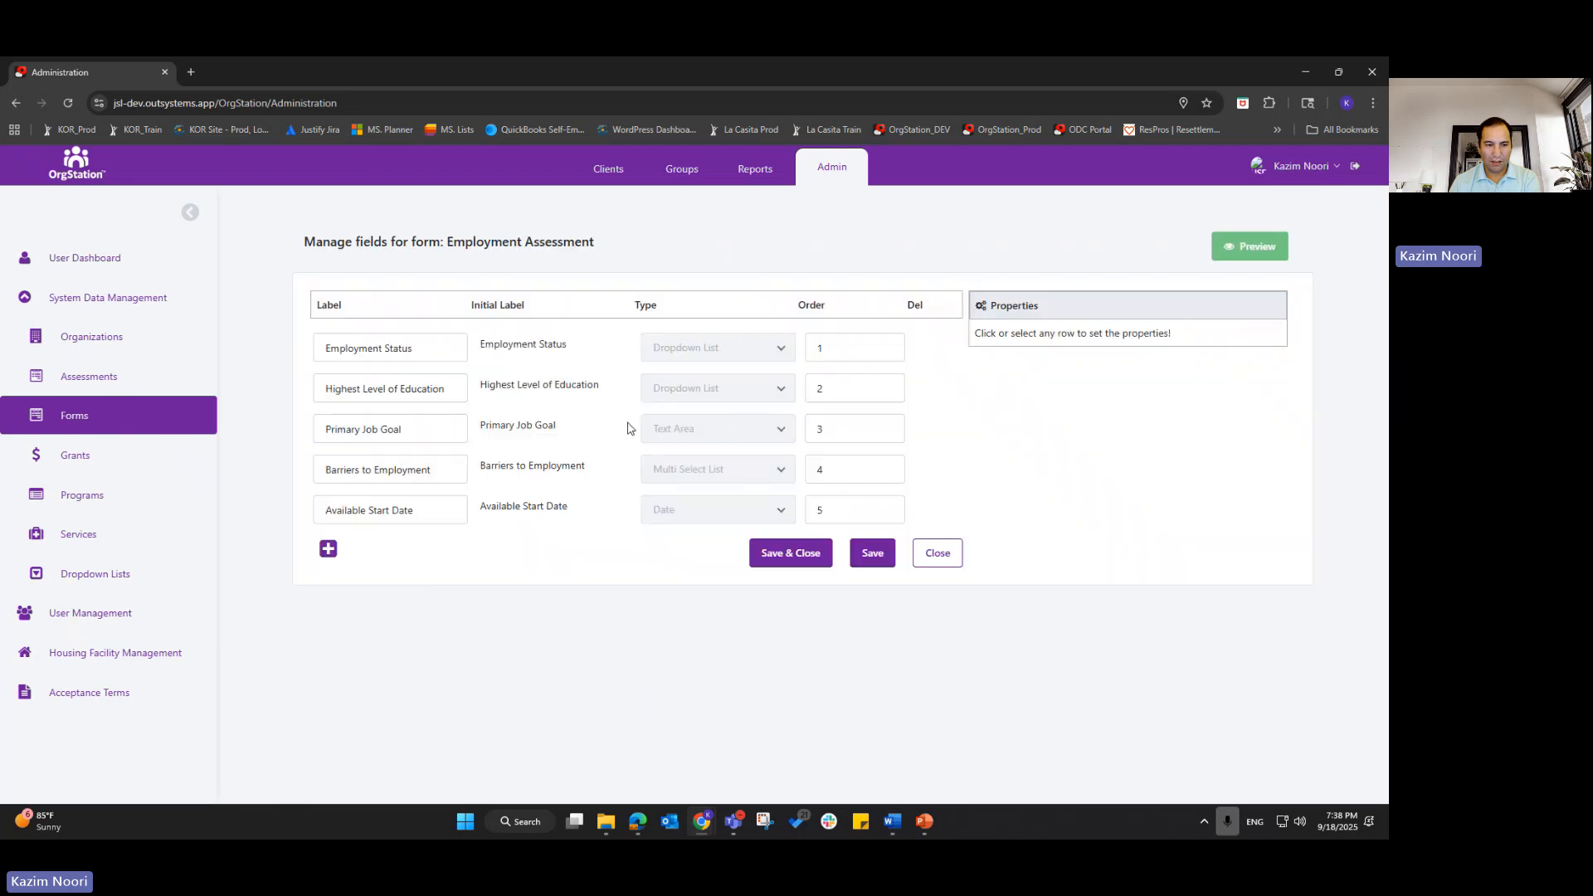
pyautogui.click(392, 510)
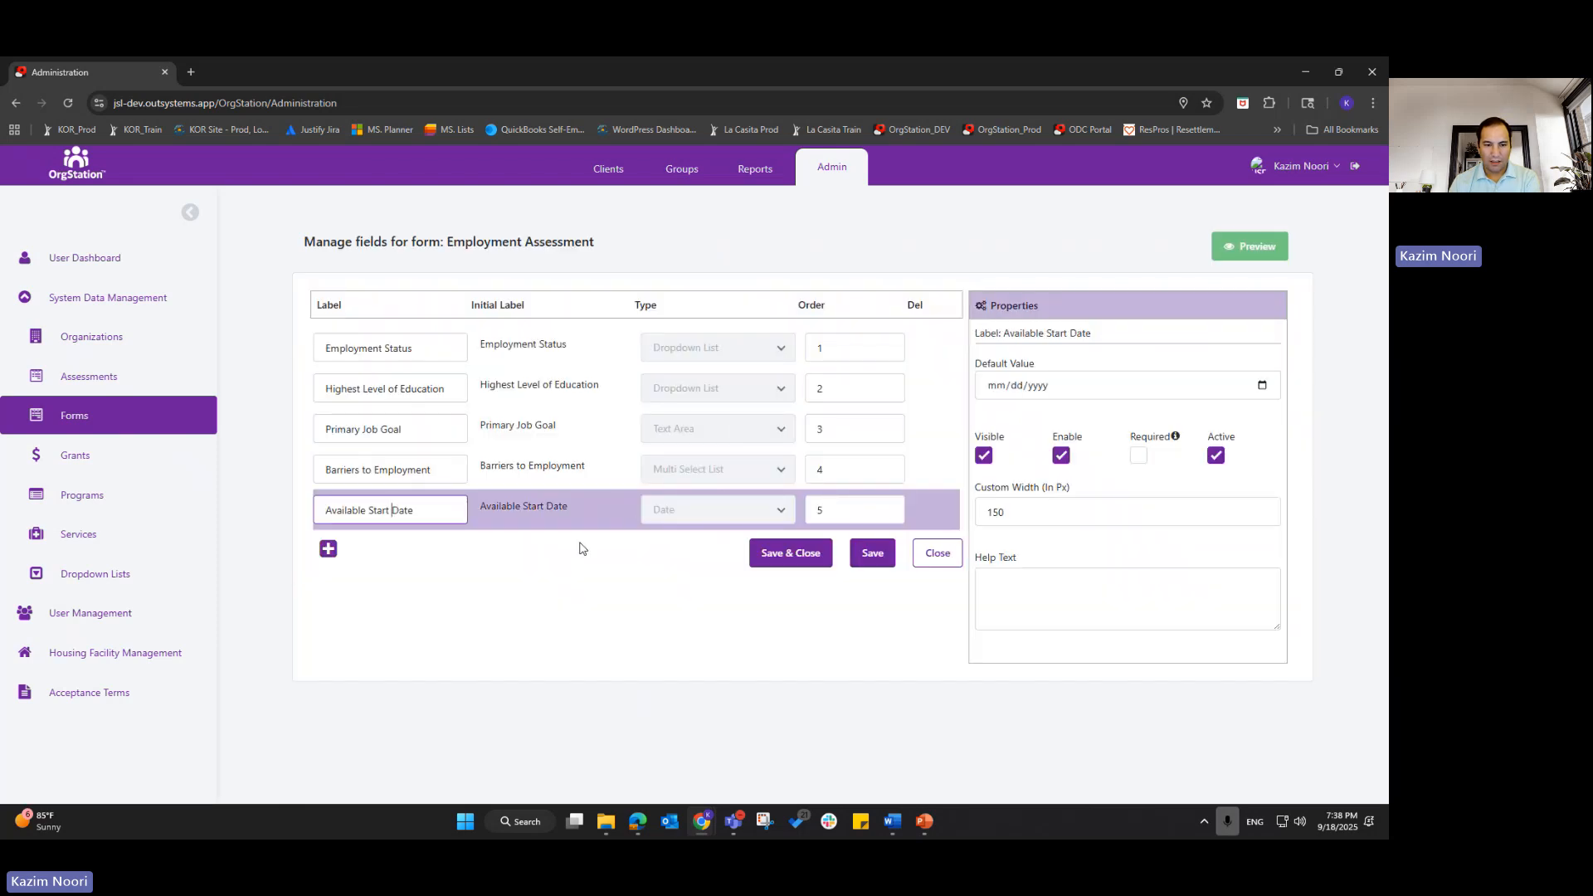
pyautogui.click(328, 548)
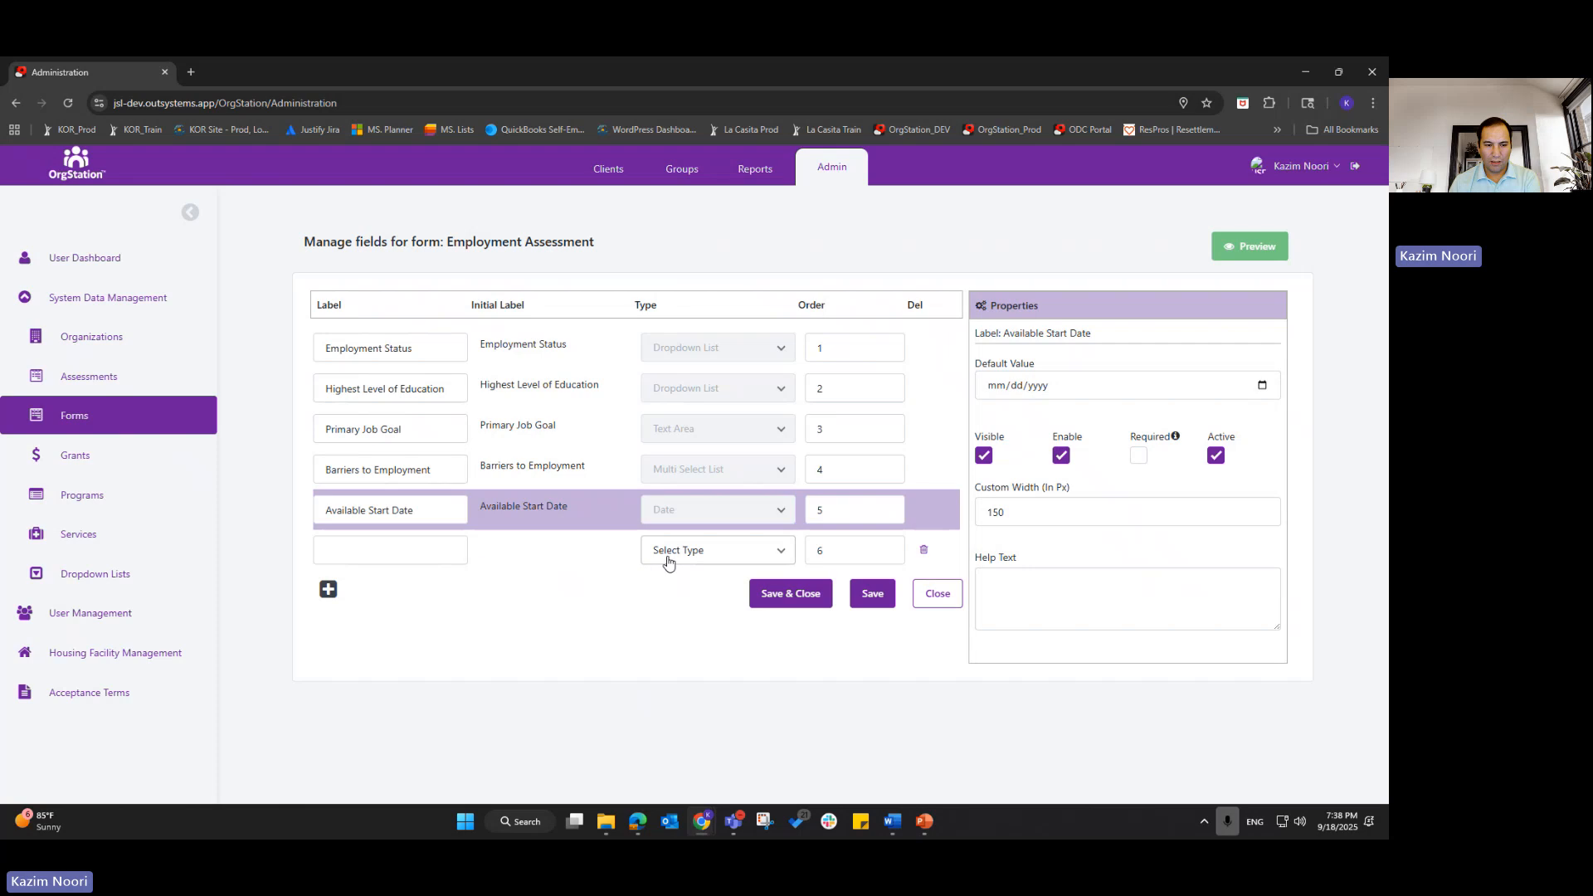
pyautogui.click(410, 541)
pyautogui.write('Co')
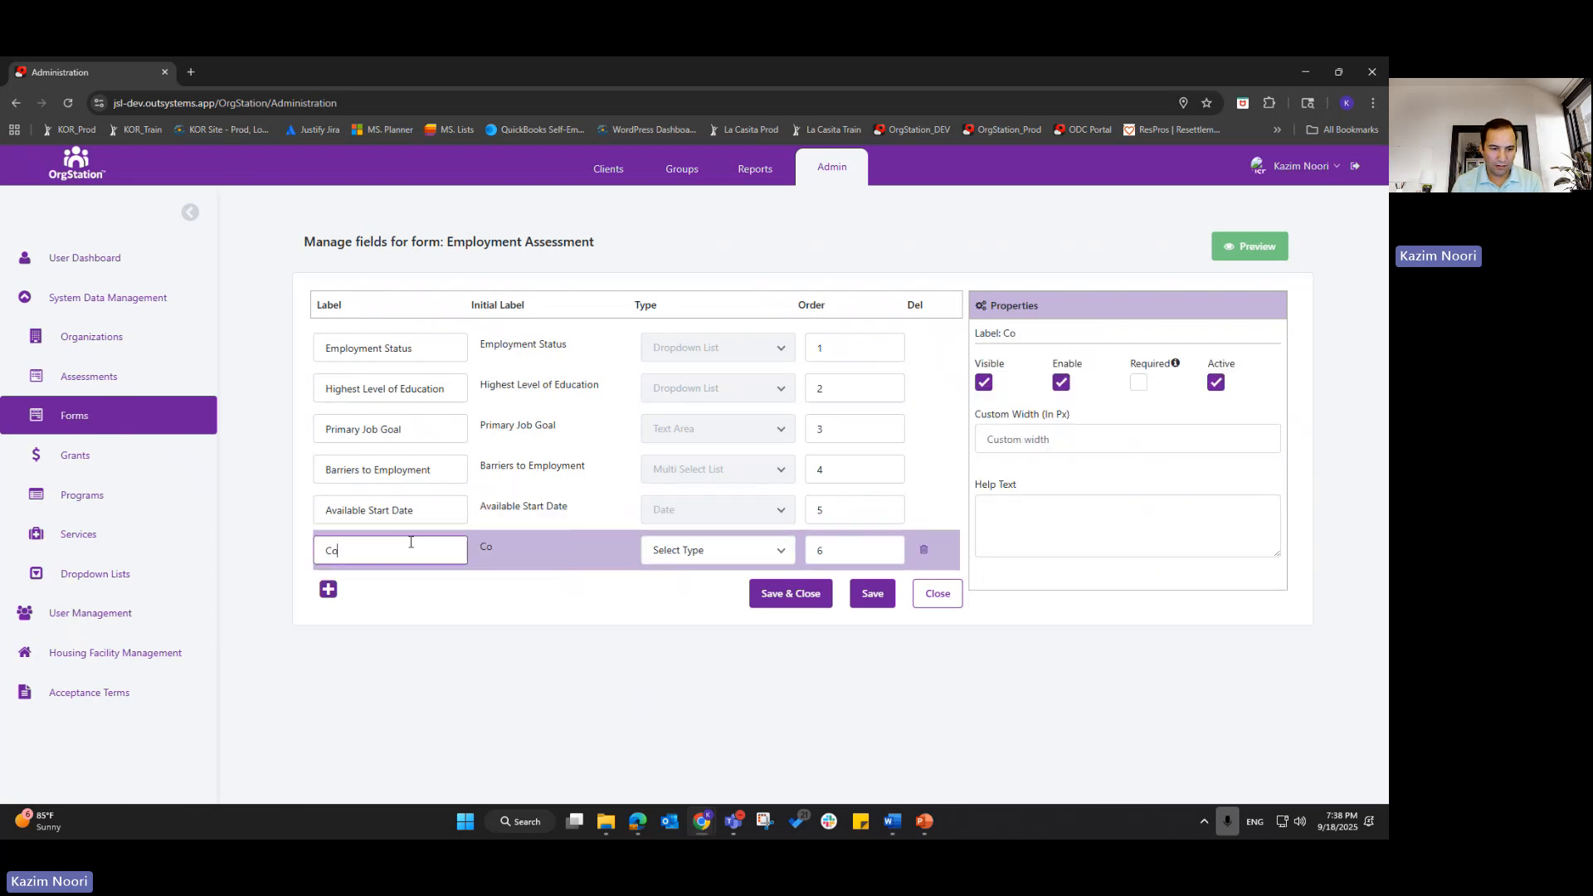
pyautogui.write('mments')
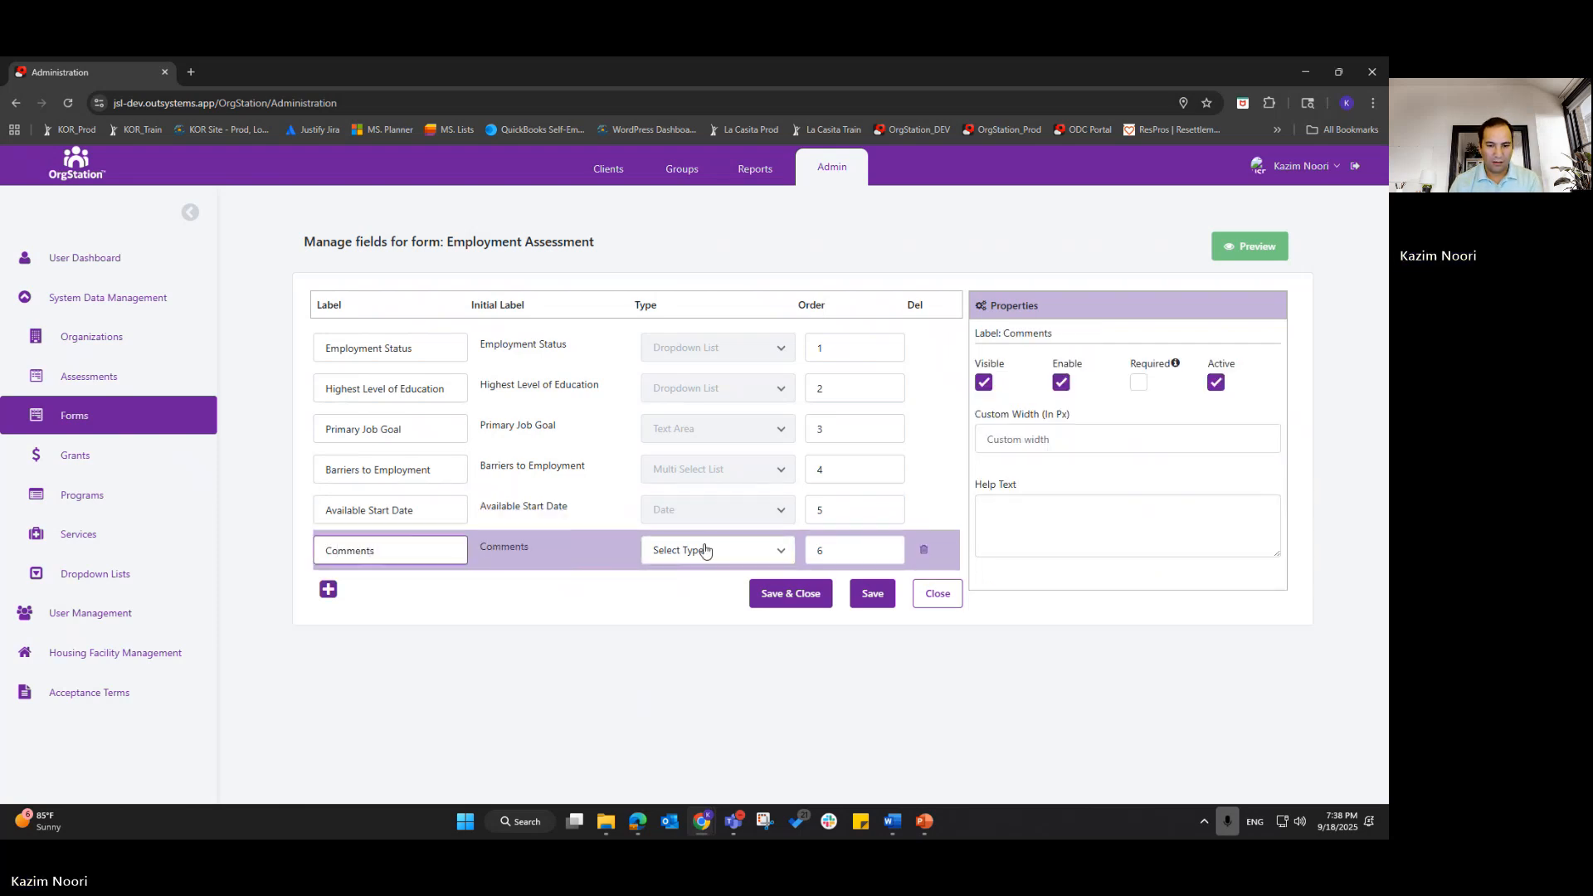
pyautogui.click(704, 551)
pyautogui.click(705, 495)
# - Try the Dropdown List type for the Comments field and cancel choosing its source list
pyautogui.click(703, 556)
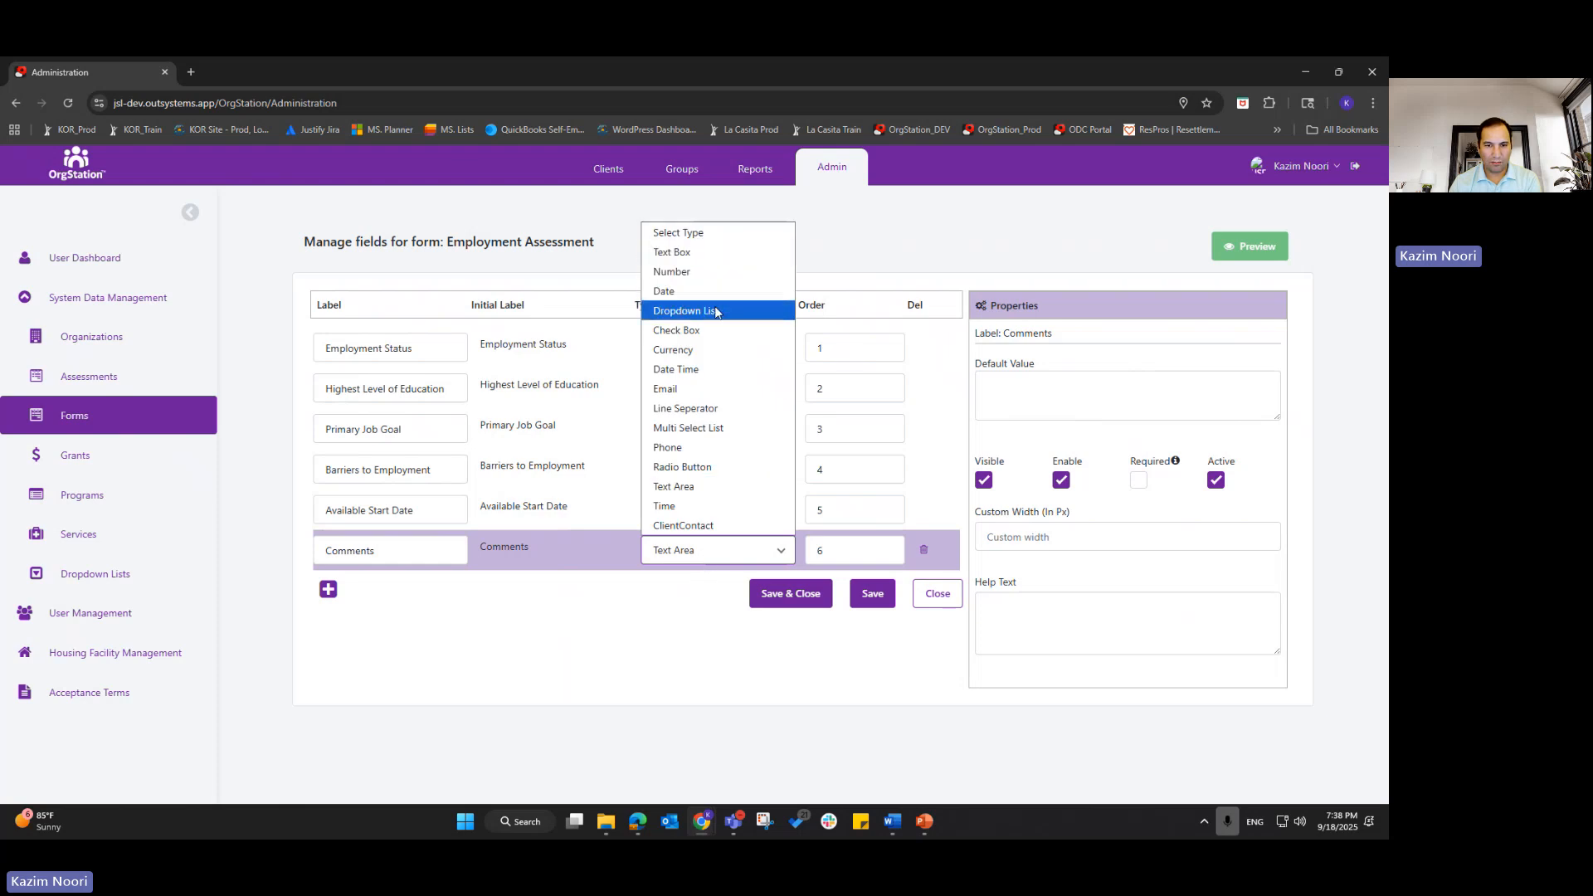
pyautogui.click(704, 569)
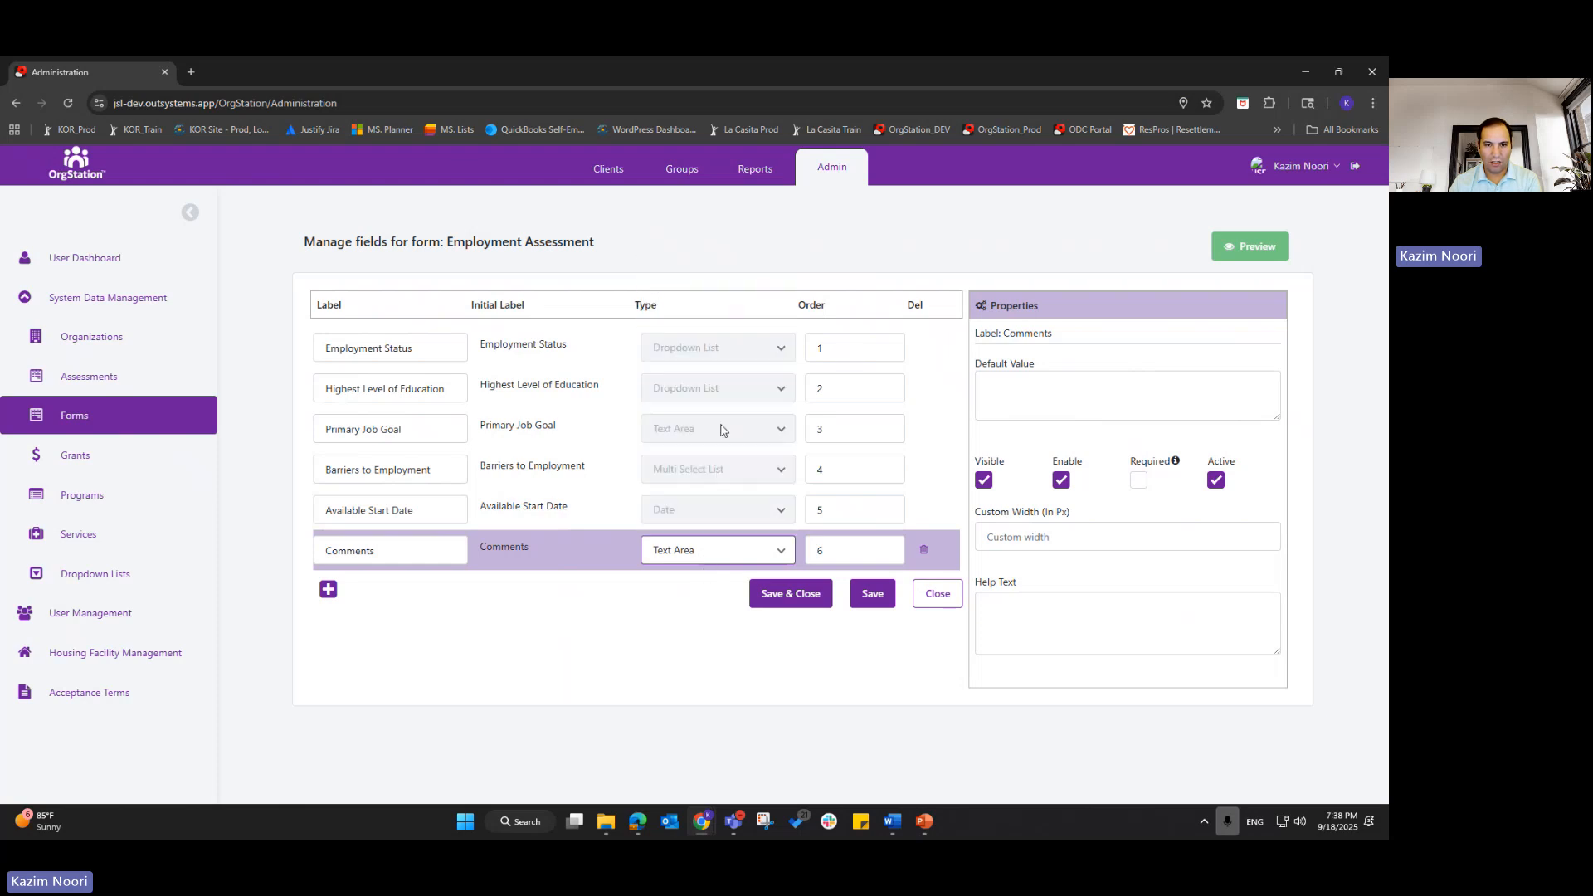
pyautogui.click(692, 556)
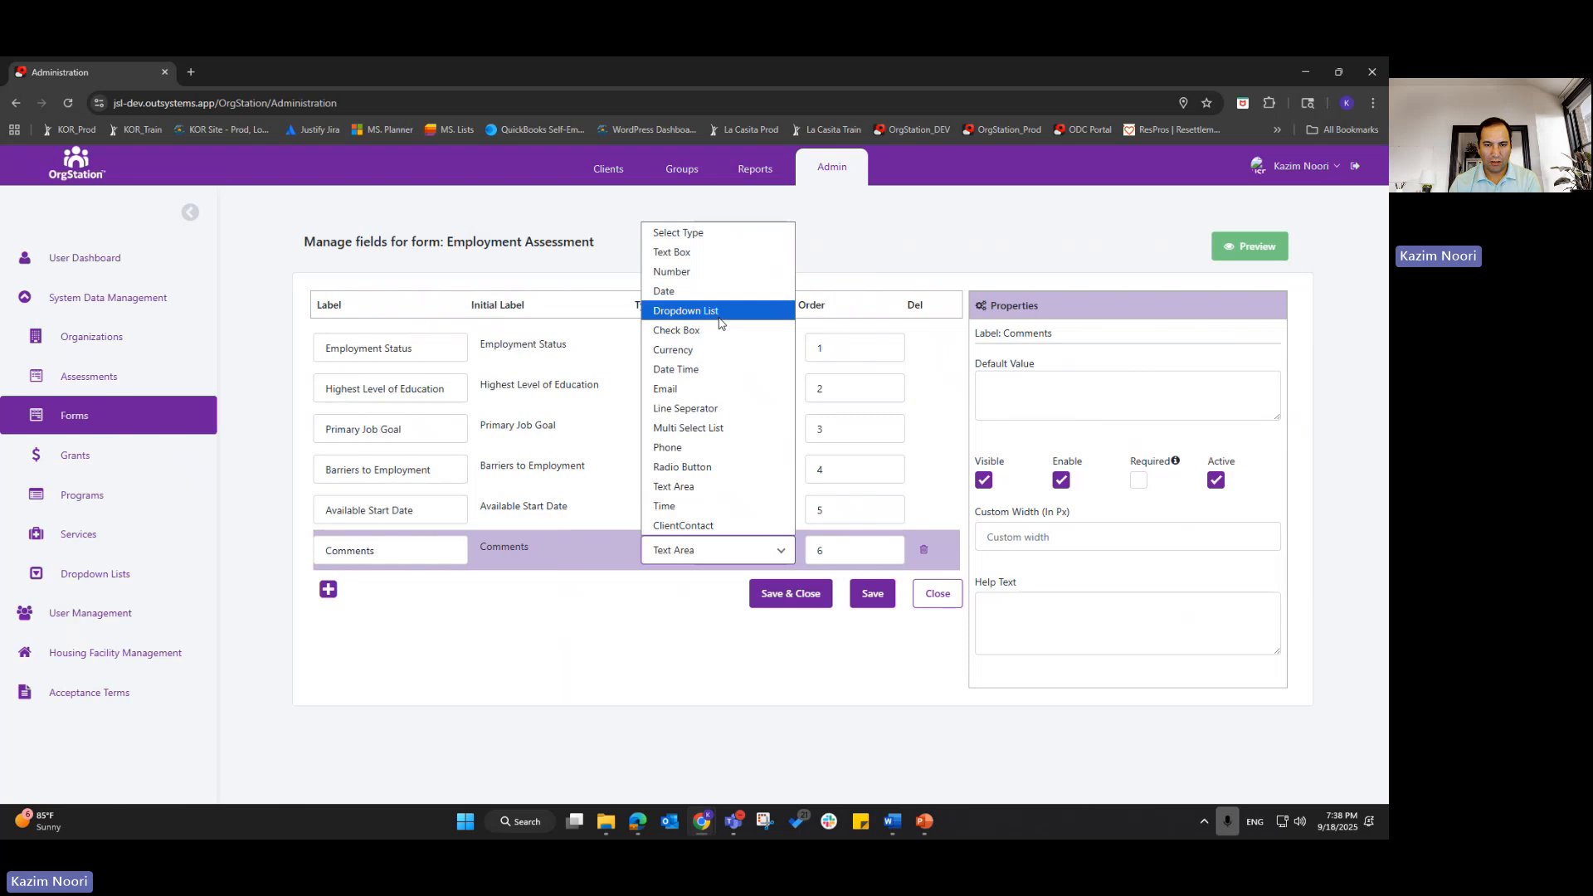
pyautogui.click(720, 320)
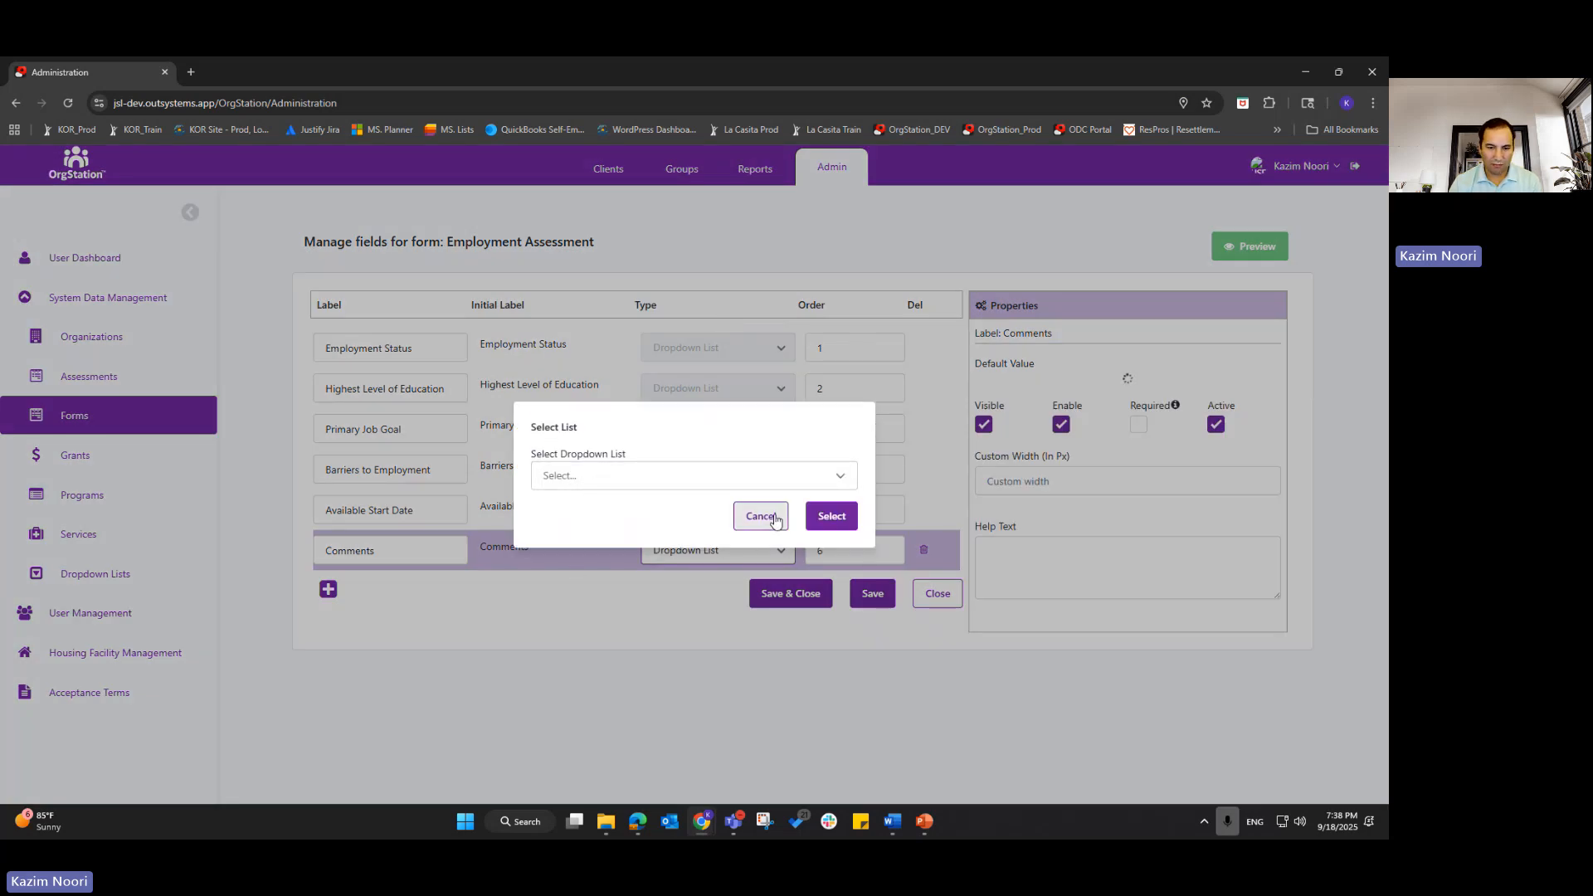
pyautogui.click(776, 520)
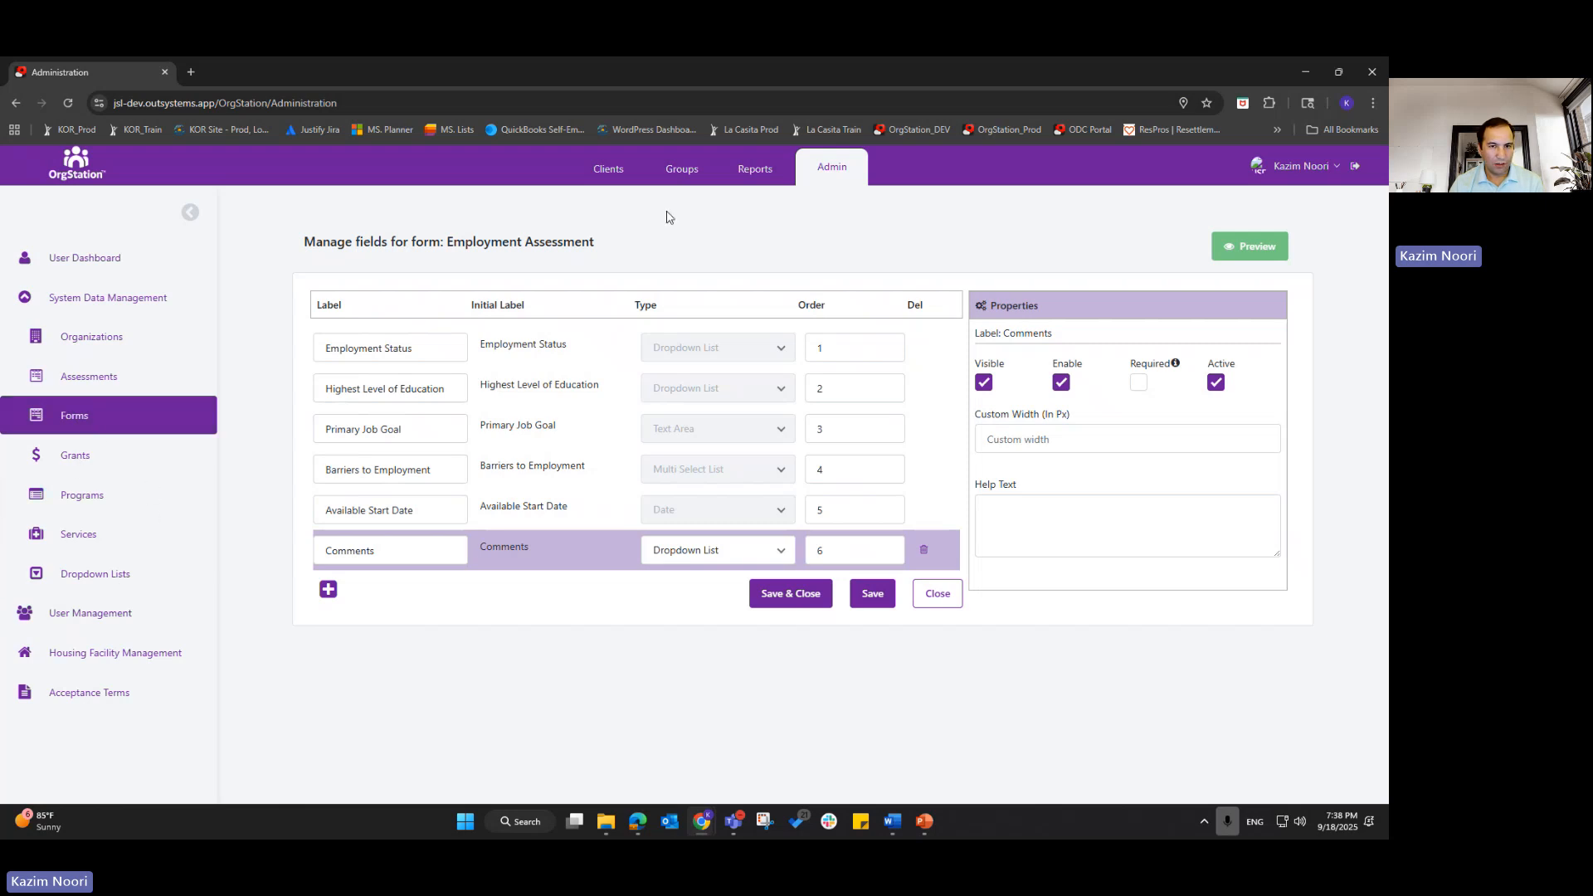
# - Switch to the clients area and view the search fields for finding an existing client
pyautogui.click(604, 174)
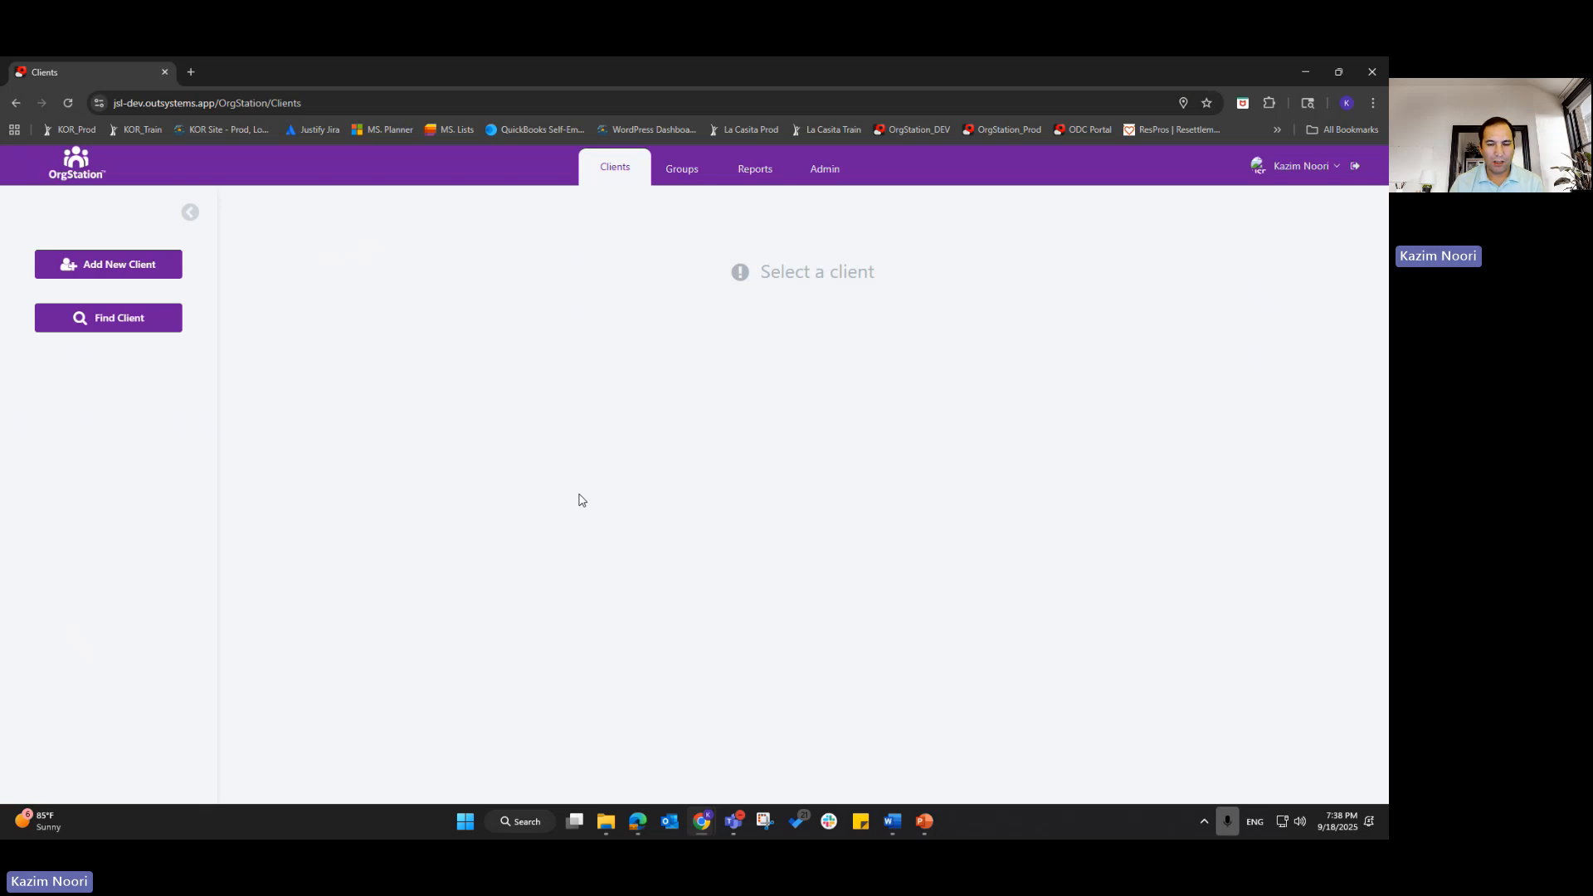
pyautogui.tripleClick(774, 273)
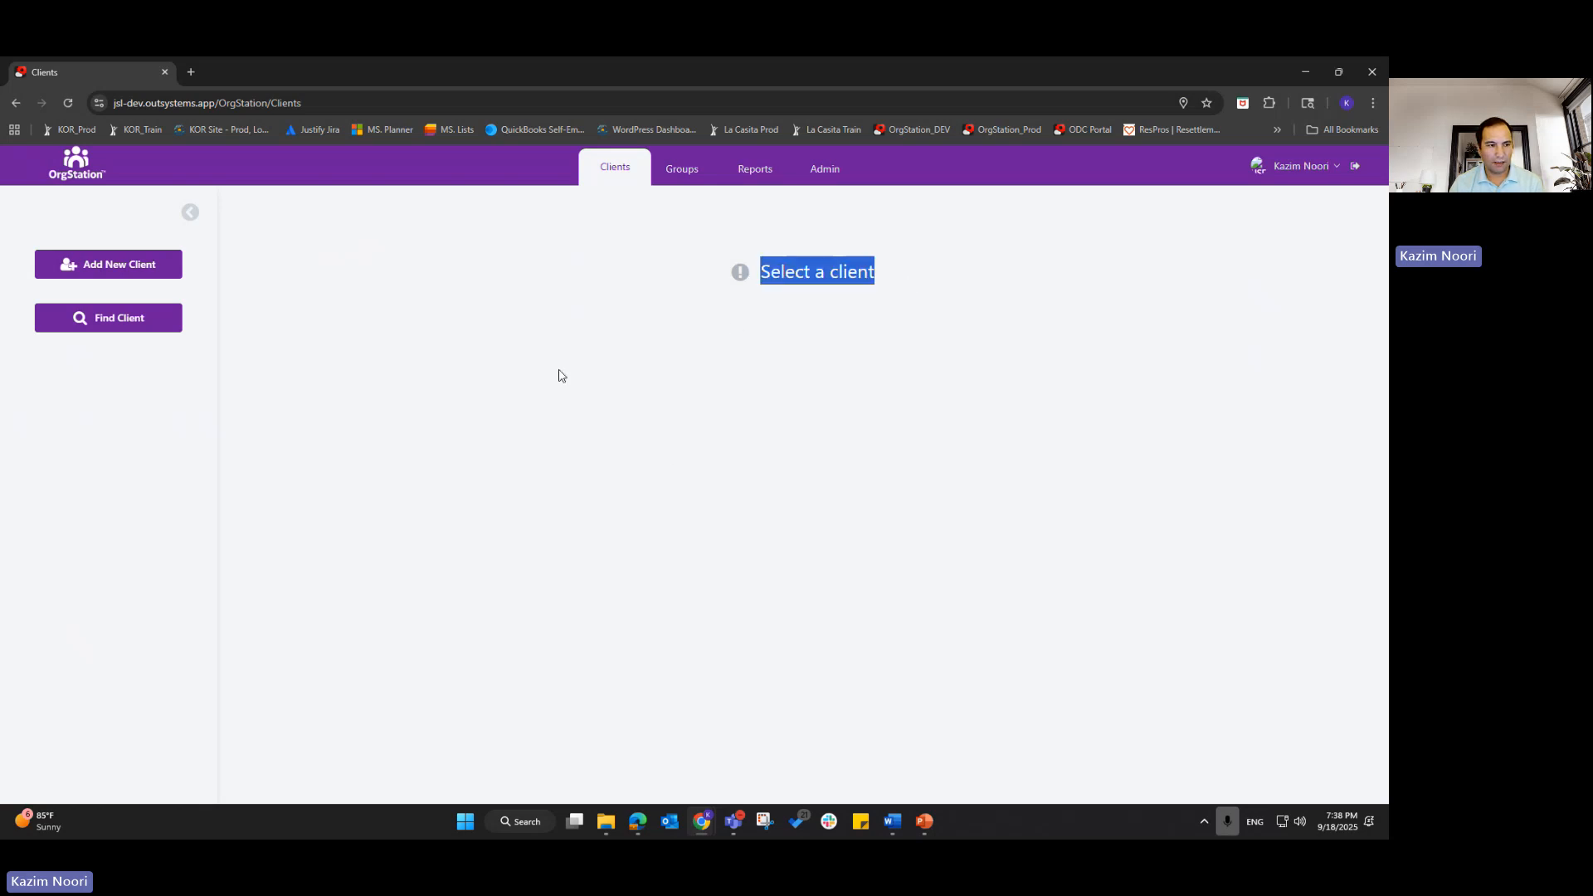
pyautogui.click(111, 327)
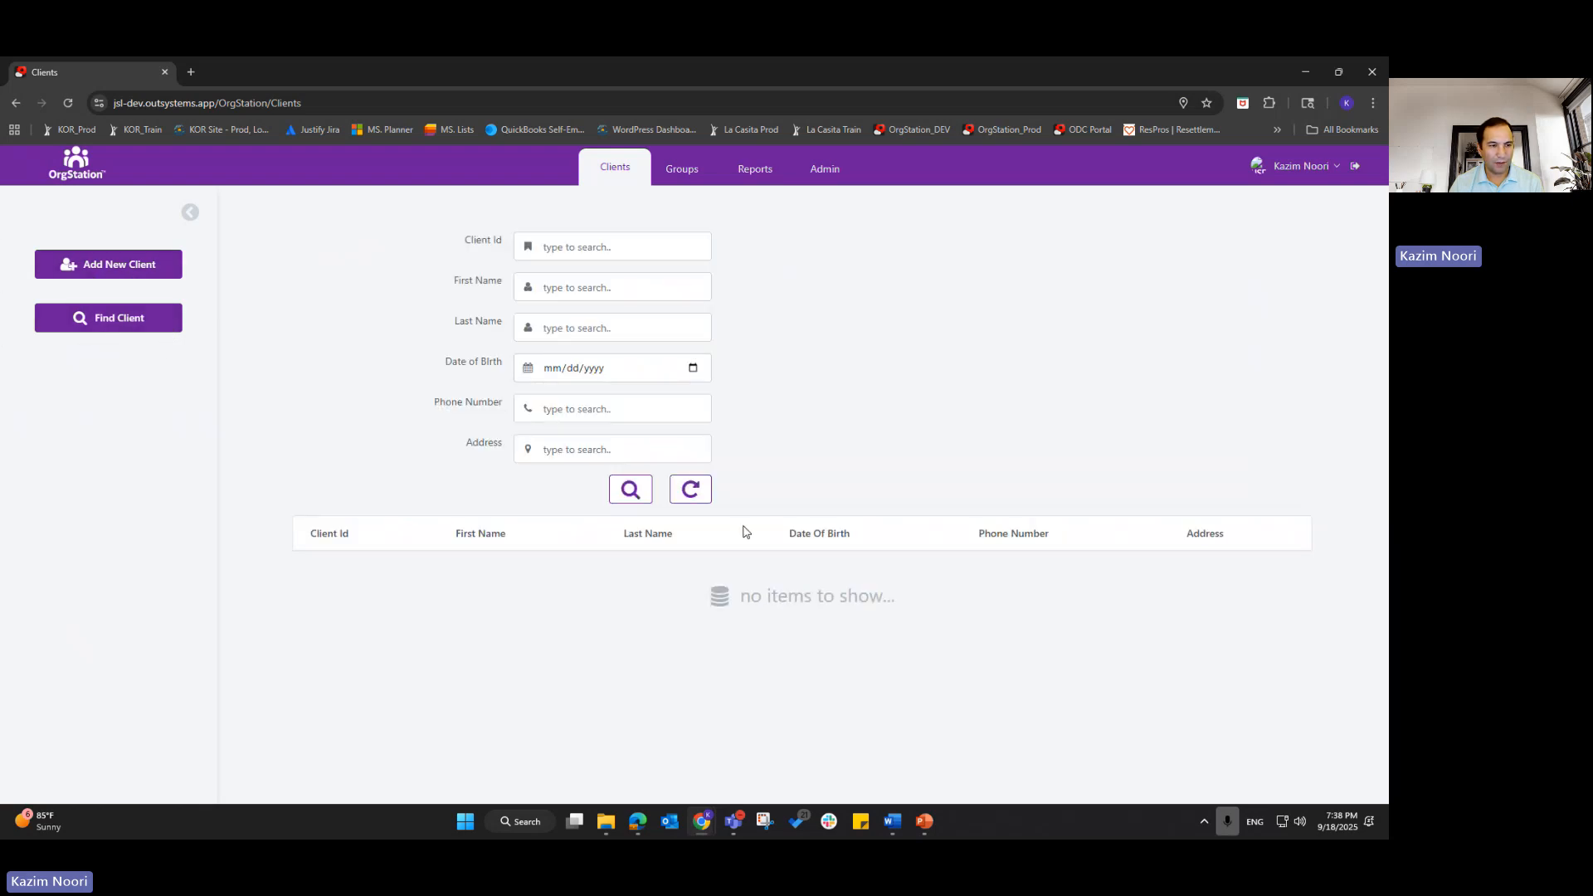
# - Start a new client record and enter the client's first and last names
pyautogui.click(121, 265)
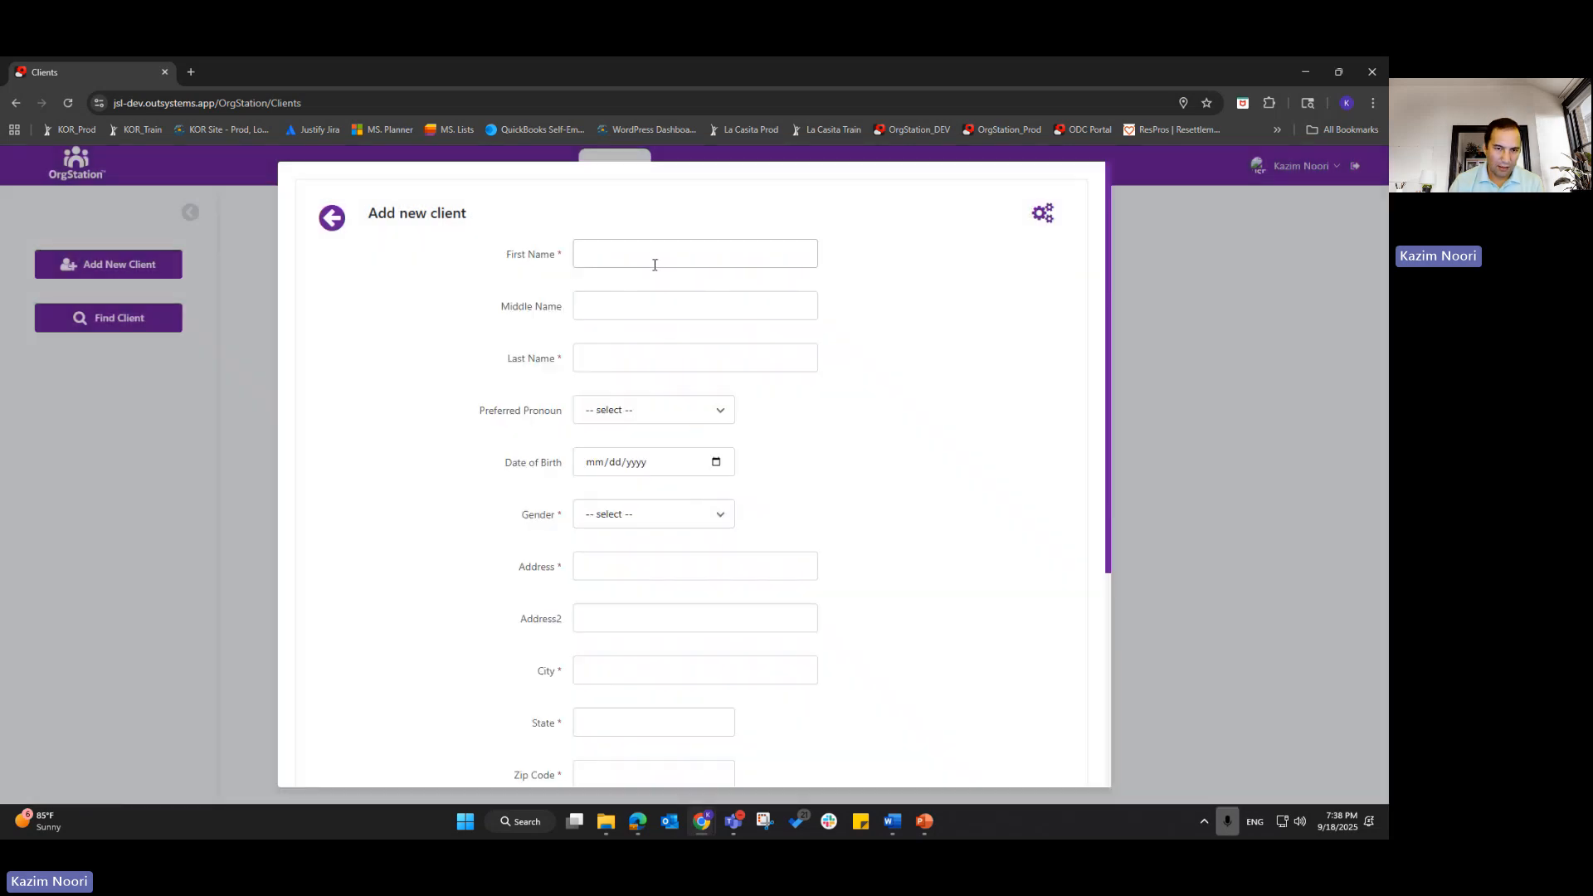
pyautogui.click(649, 258)
pyautogui.write('Tom')
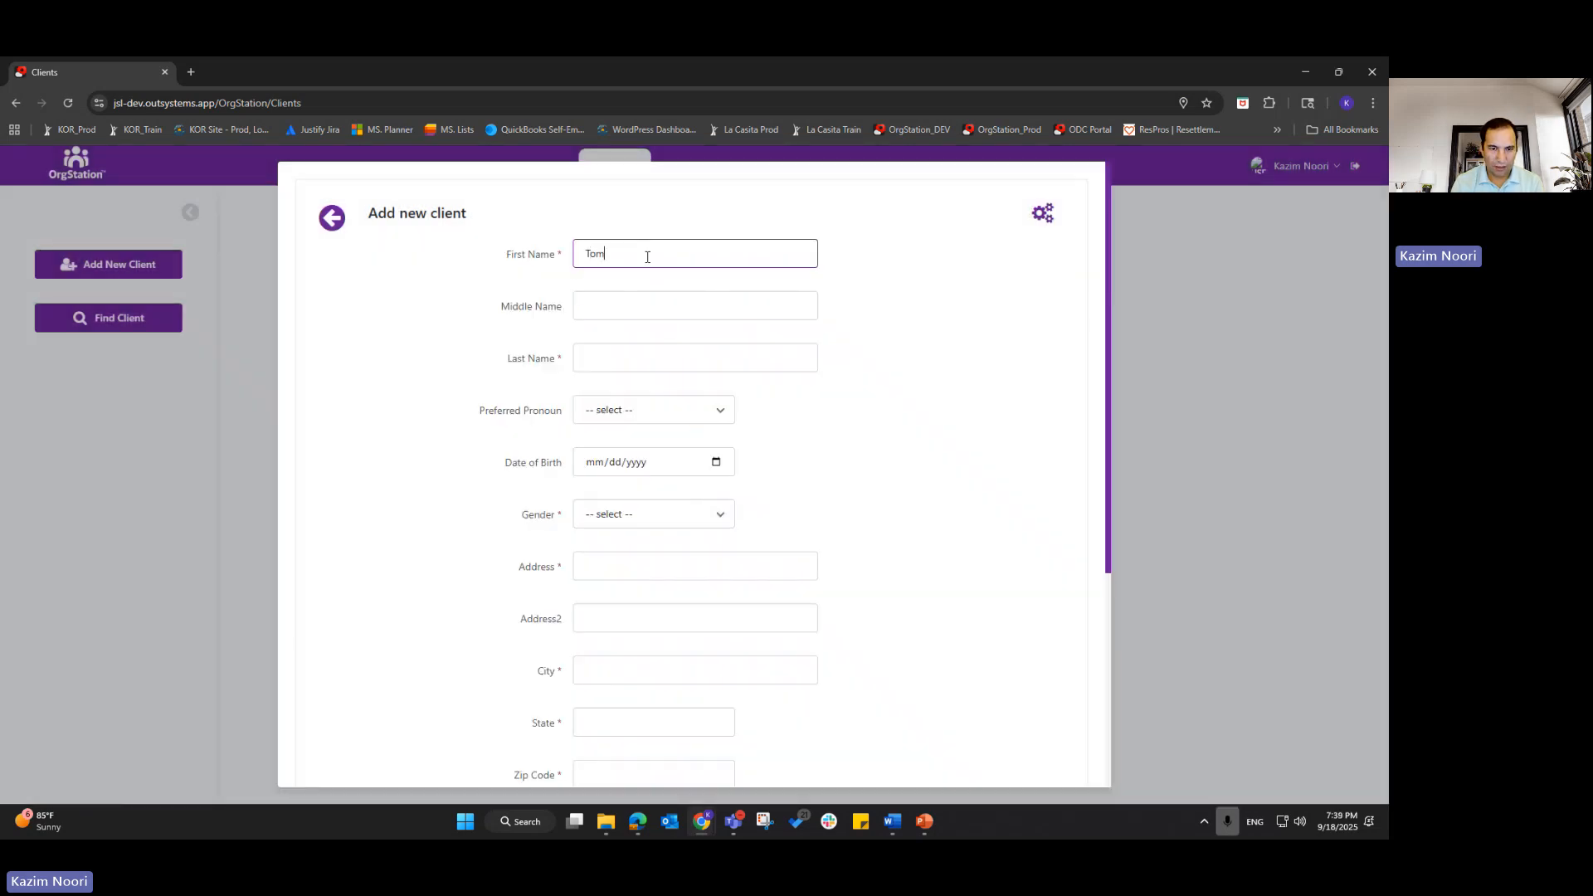
pyautogui.press('Tab')
pyautogui.press('Tab')
pyautogui.write('DAvi')
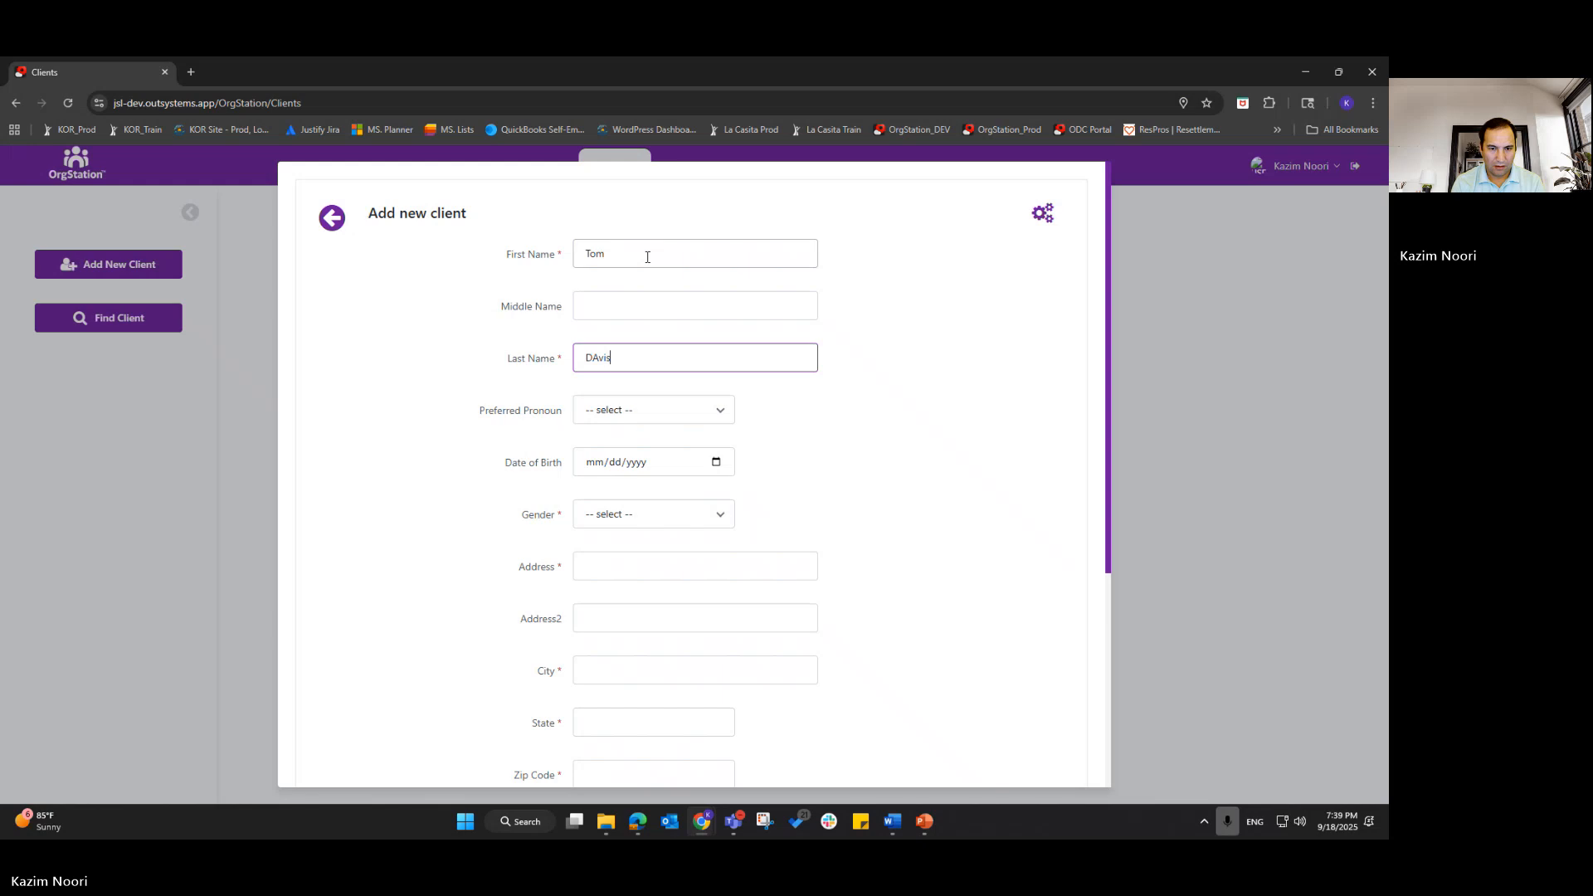
pyautogui.write('s')
pyautogui.press('BackSpace')
pyautogui.press('BackSpace')
pyautogui.press('BackSpace')
pyautogui.write('s')
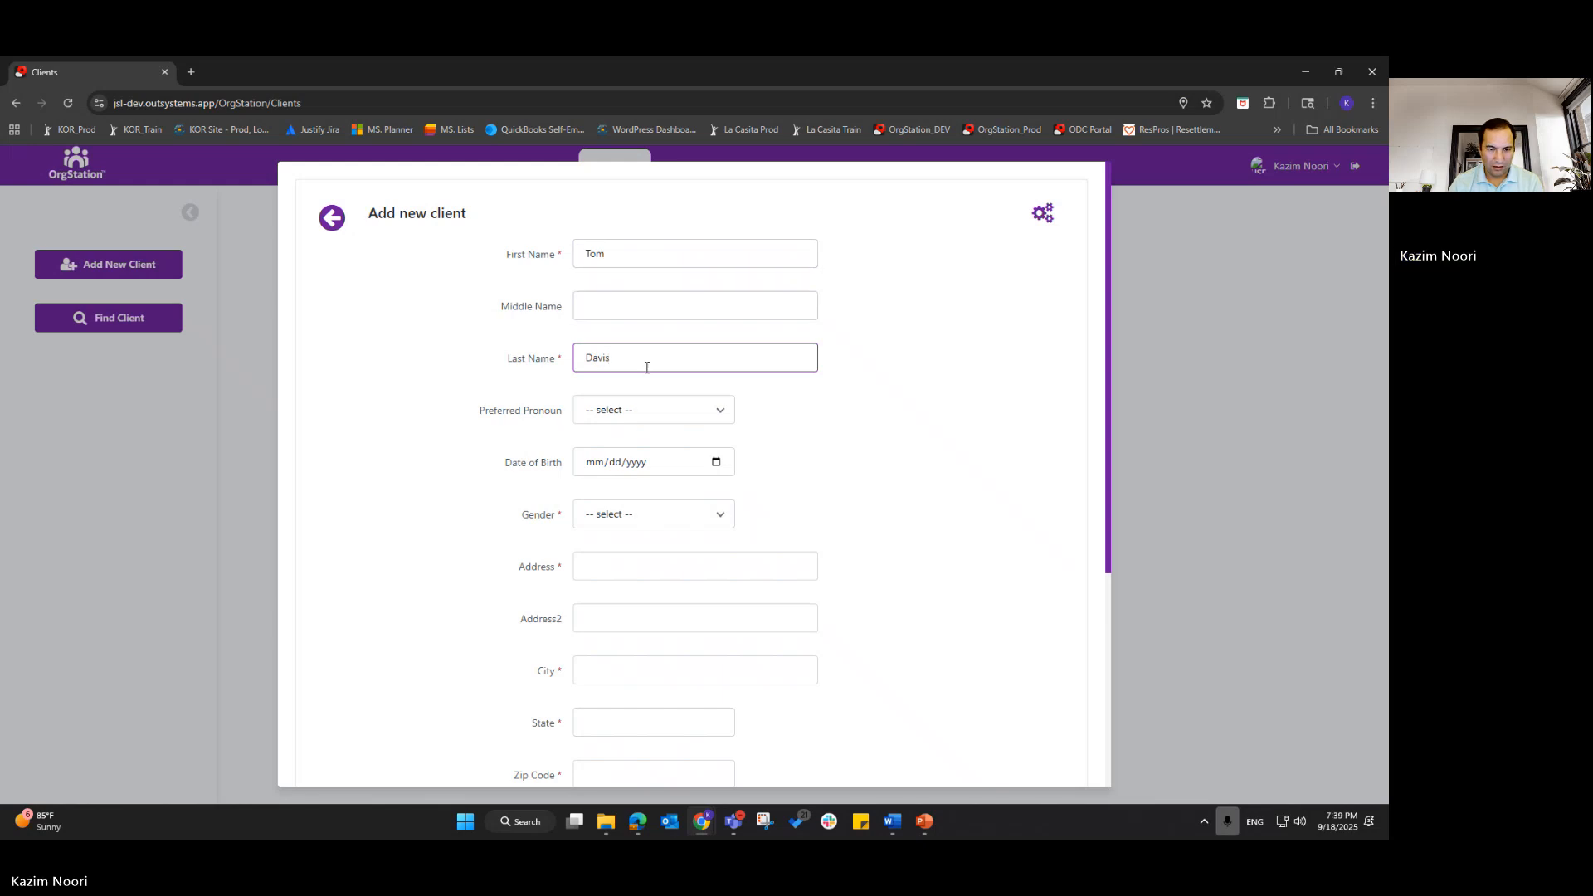
# - Set the client's preferred pronoun to He/Him, enter the date of birth, and set the gender to Male
pyautogui.click(658, 412)
pyautogui.click(658, 455)
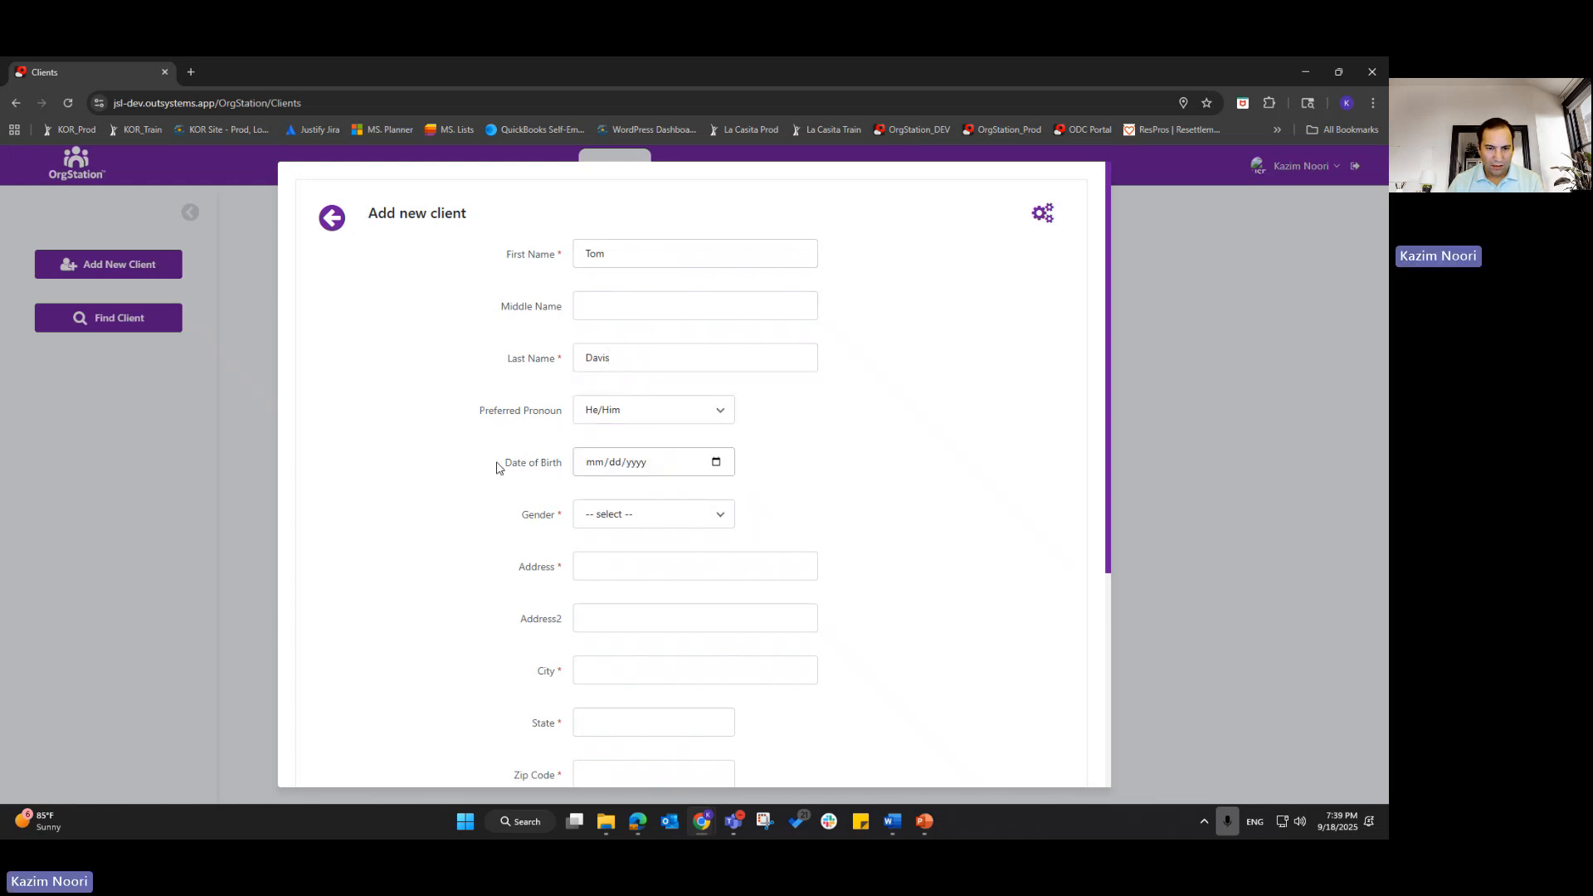
pyautogui.moveTo(489, 465); pyautogui.dragTo(580, 468)
pyautogui.click(590, 458)
pyautogui.write('020119')
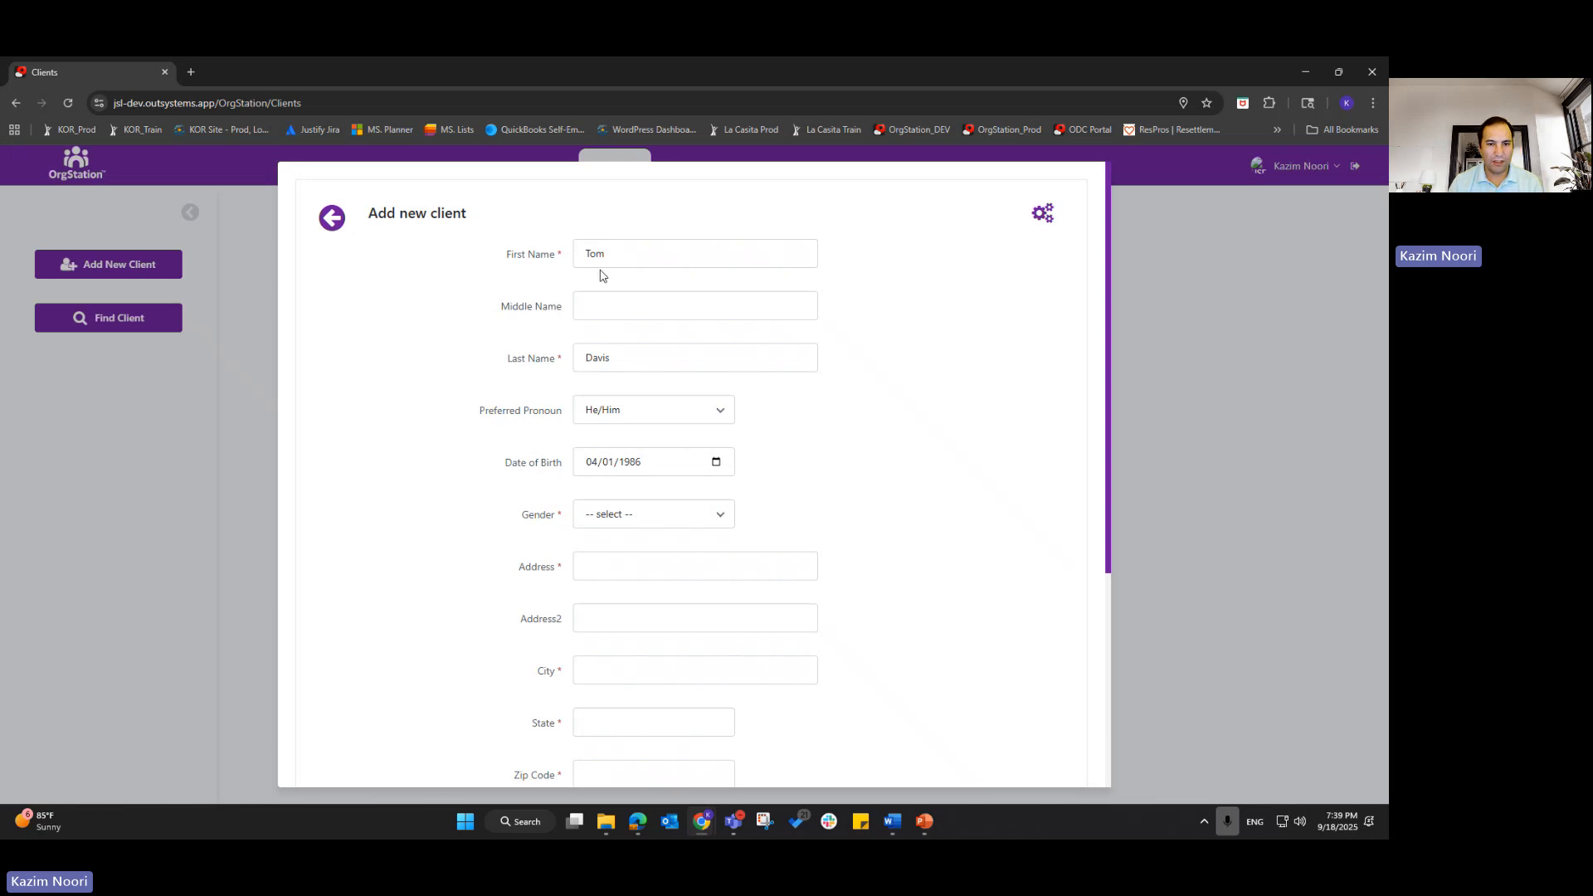
pyautogui.moveTo(513, 462); pyautogui.dragTo(862, 458)
pyautogui.click(905, 455)
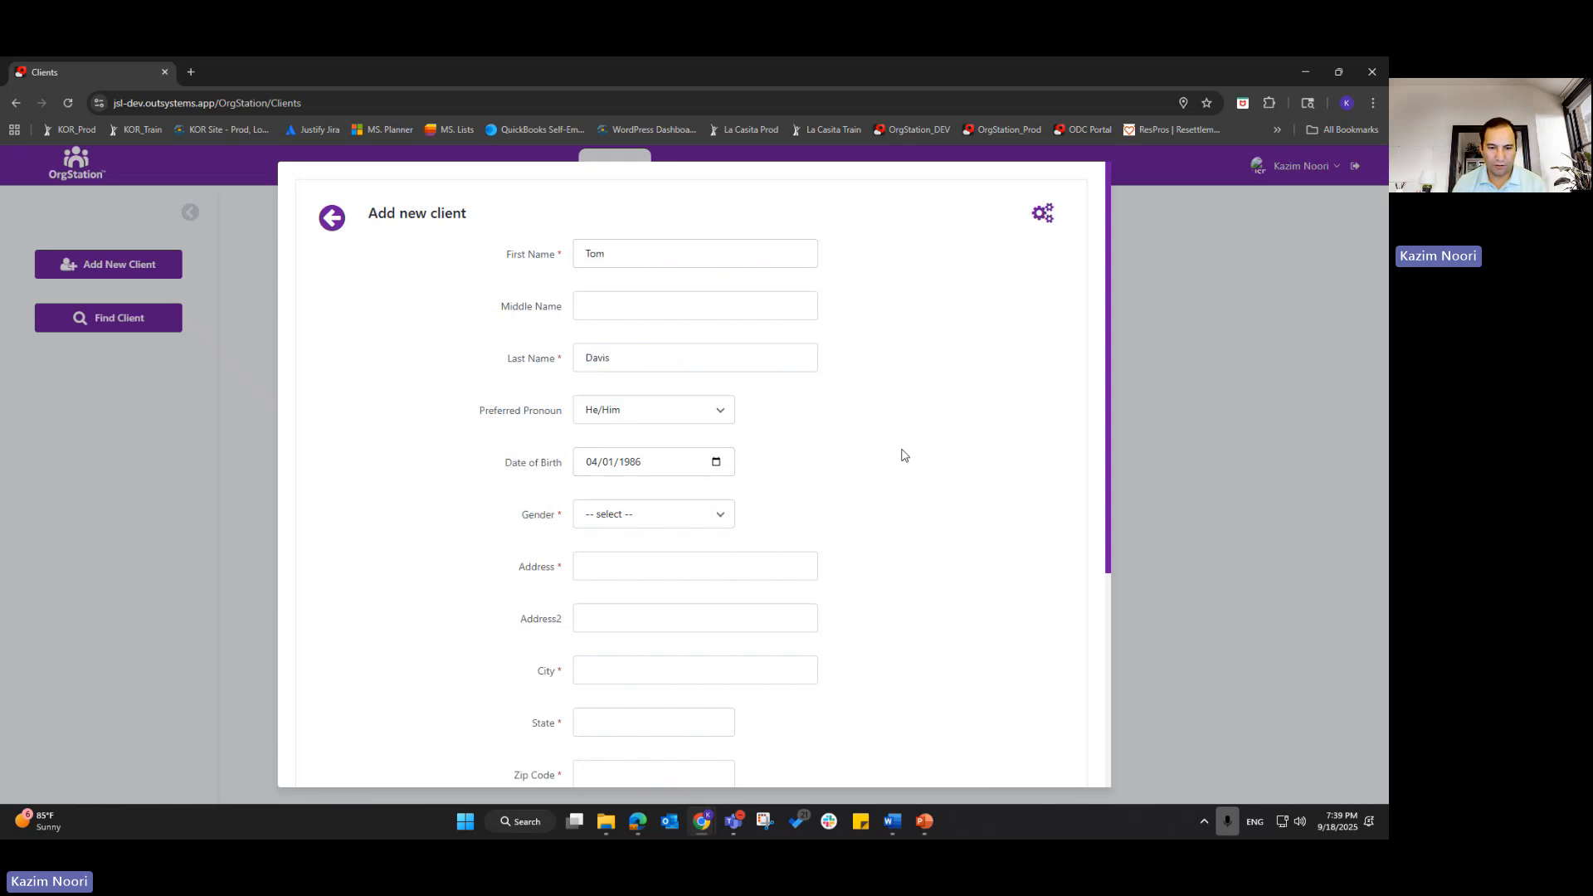
pyautogui.click(663, 514)
pyautogui.click(668, 557)
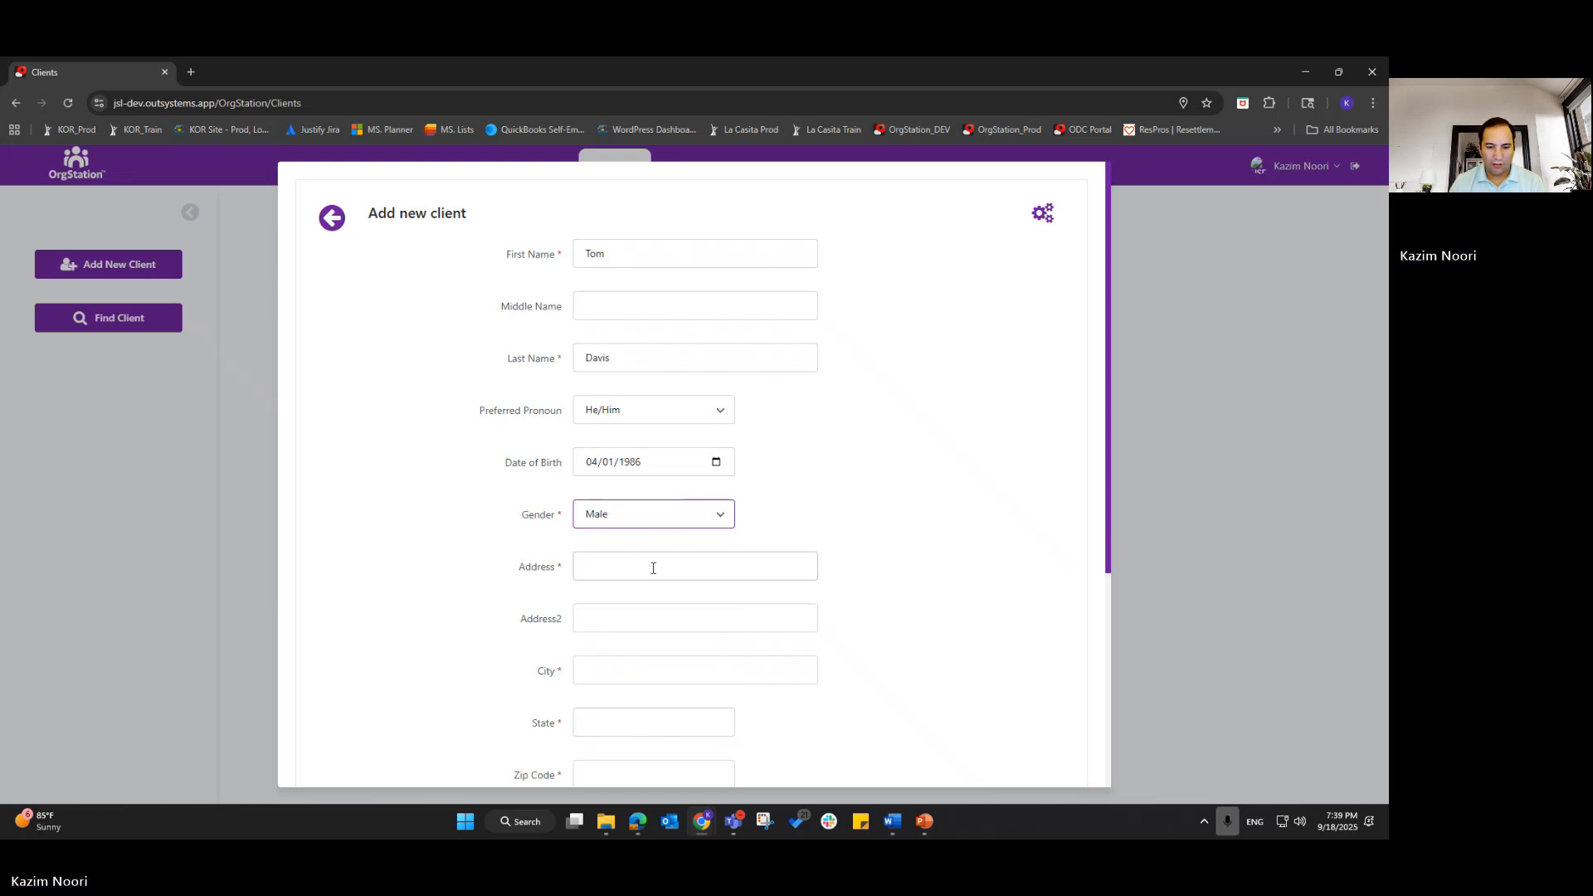
# - Enter the client's street address, city, state and zip code, and save the new client
pyautogui.click(653, 568)
pyautogui.write('123 Main ')
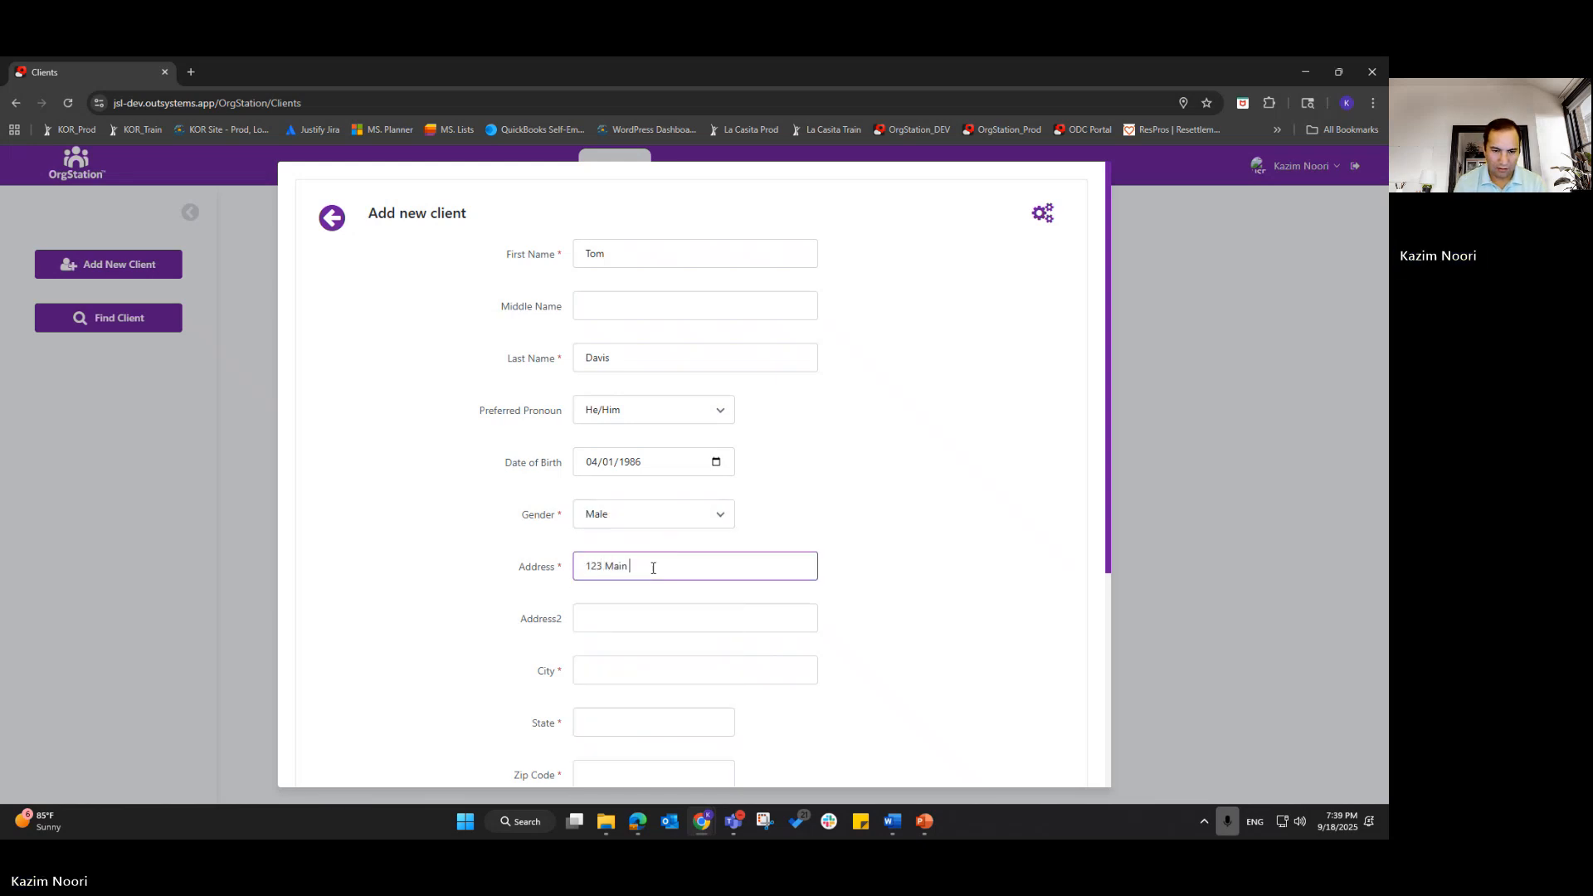
pyautogui.write('St')
pyautogui.press('Tab')
pyautogui.press('Tab')
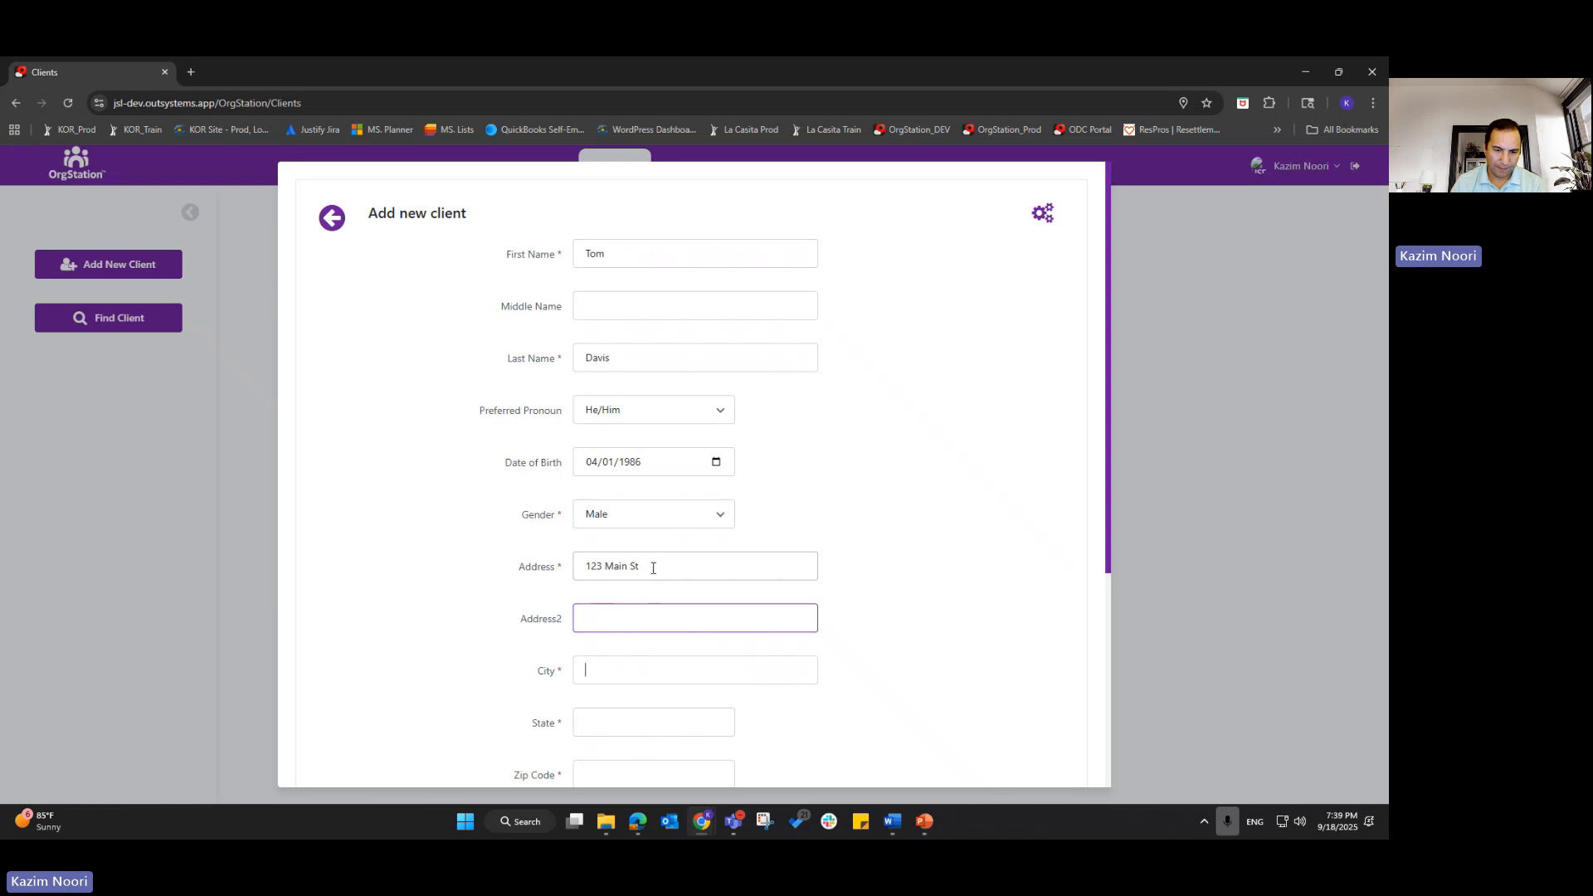
pyautogui.write('Louisvil')
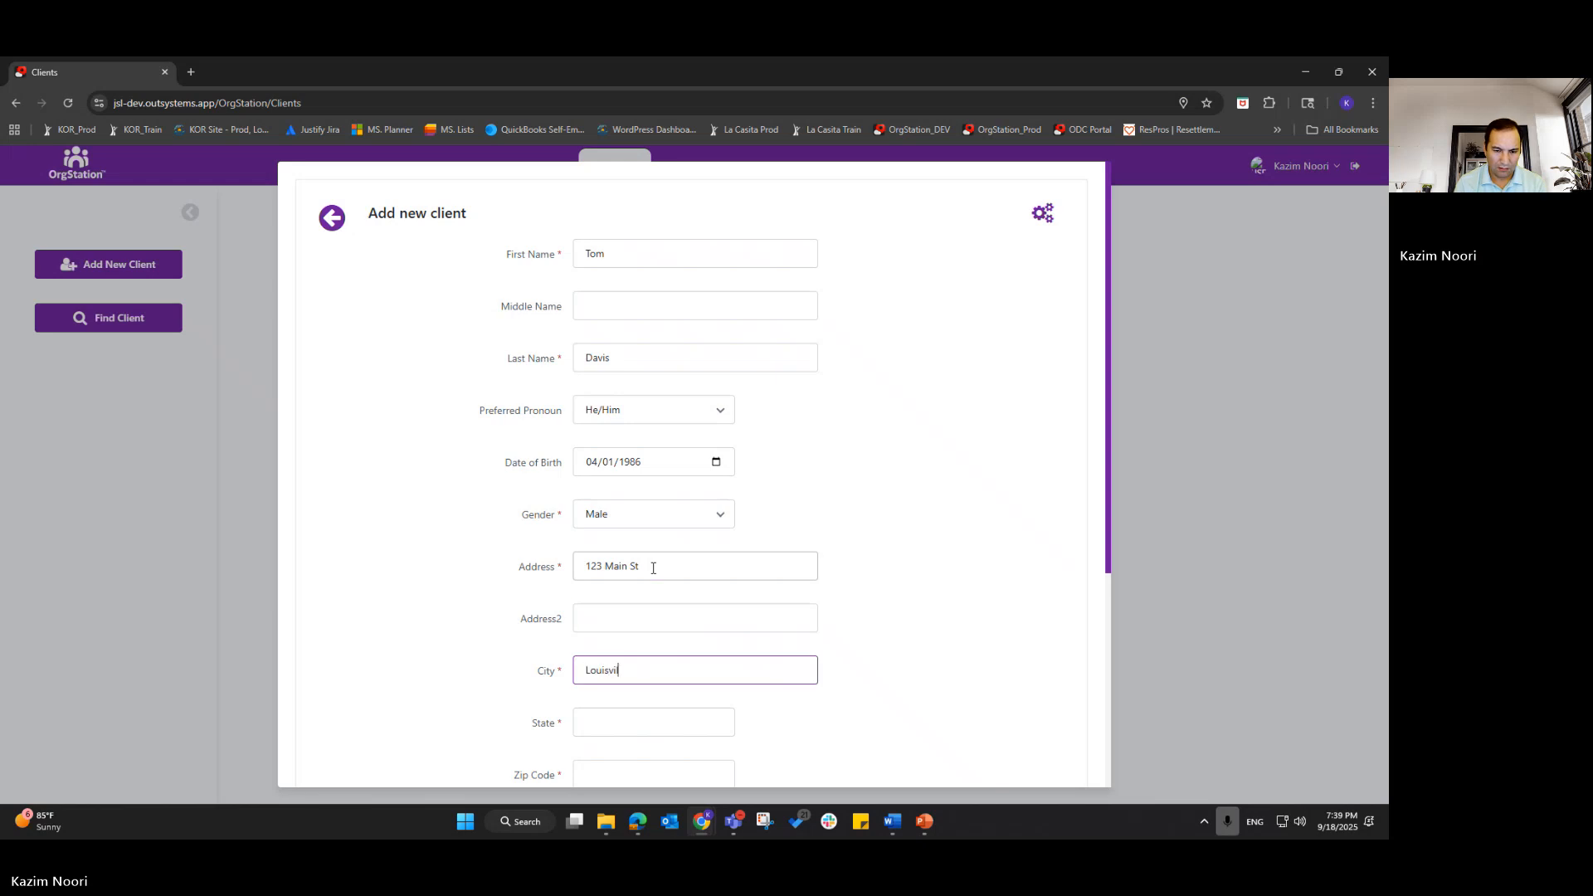
pyautogui.write('le')
pyautogui.press('Tab')
pyautogui.press('Tab')
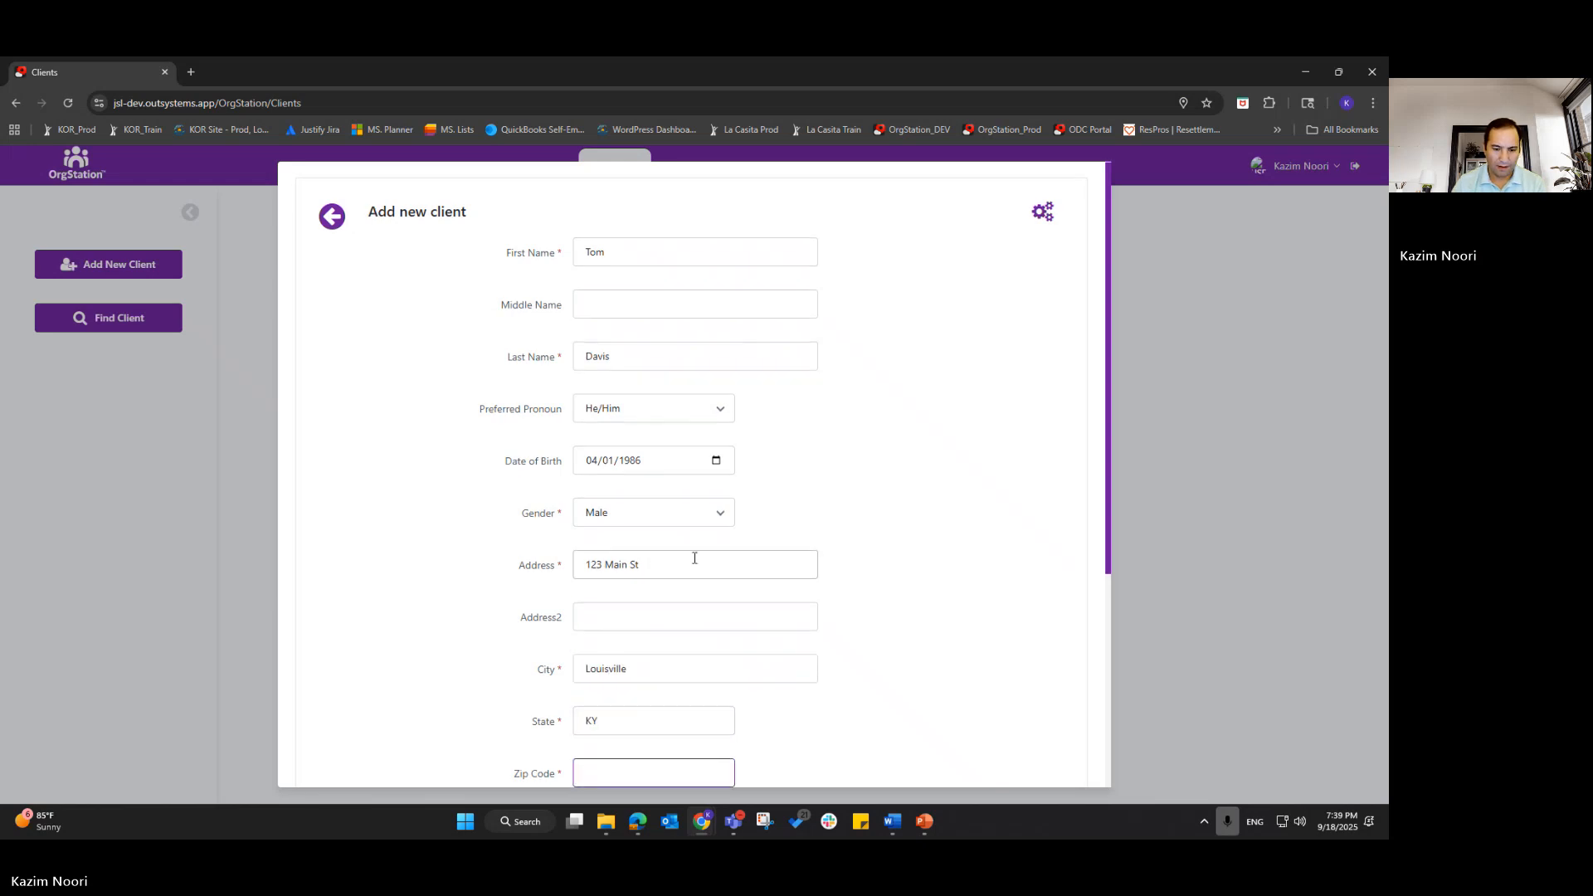
pyautogui.scroll(-4, 694, 557)
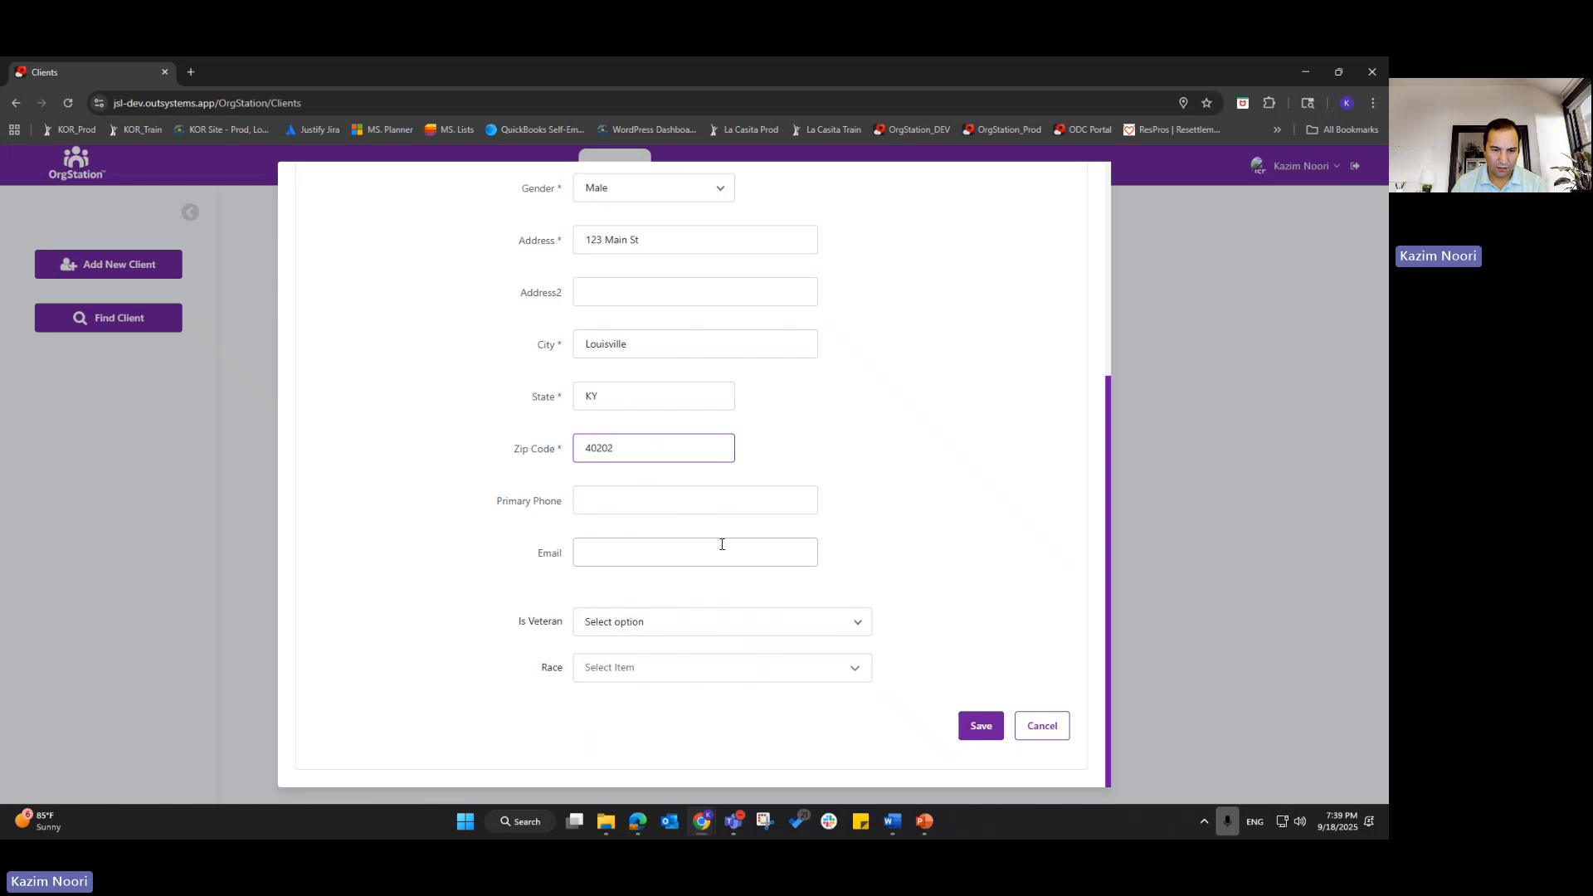
pyautogui.click(530, 518)
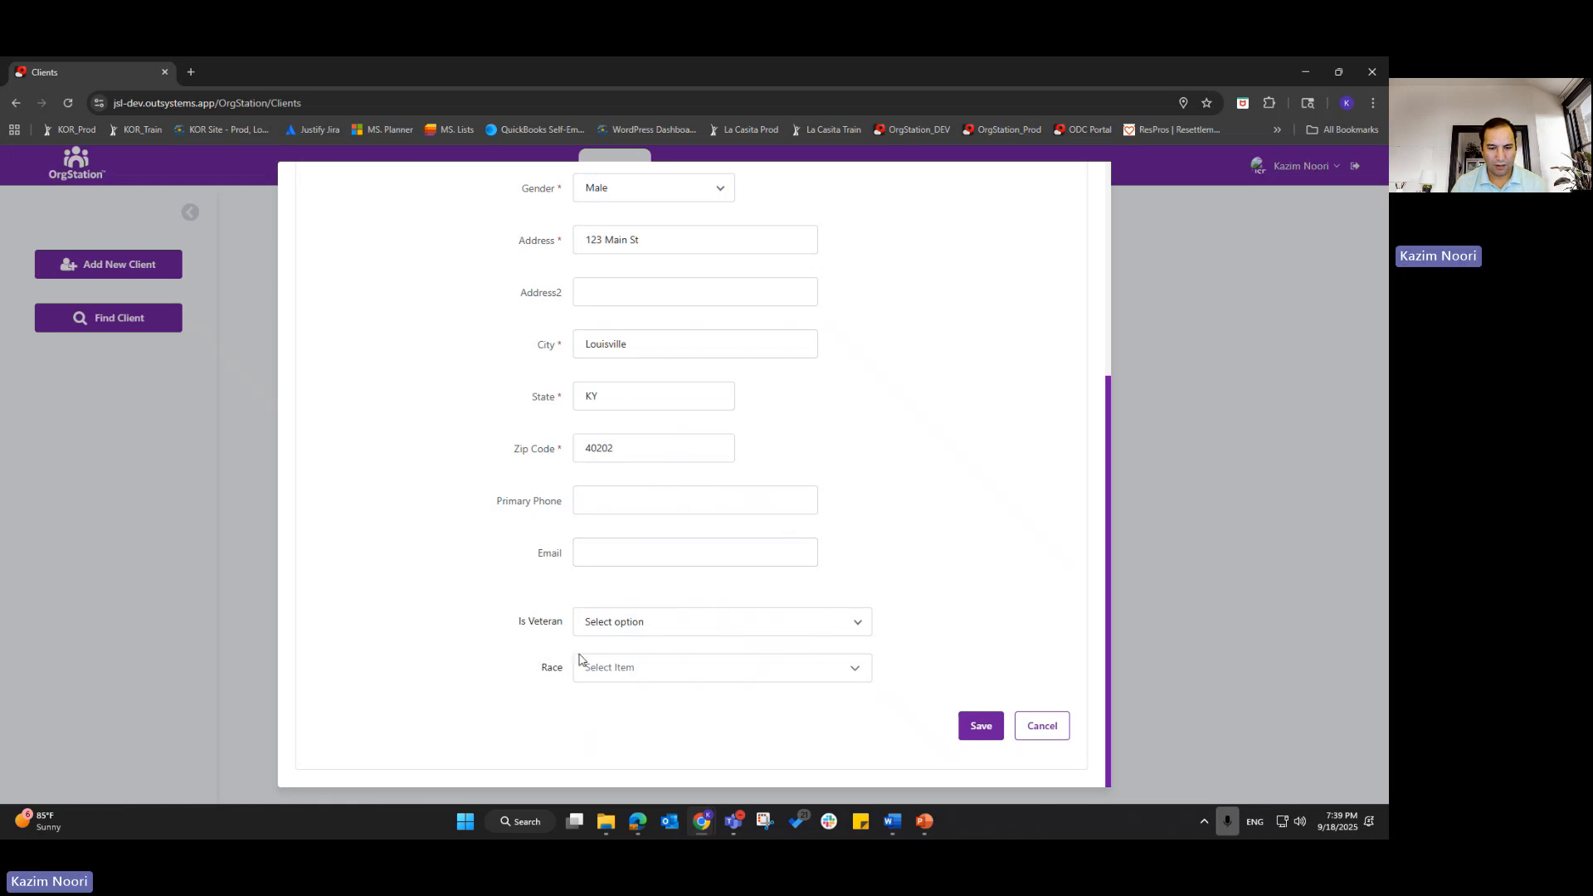
pyautogui.click(979, 726)
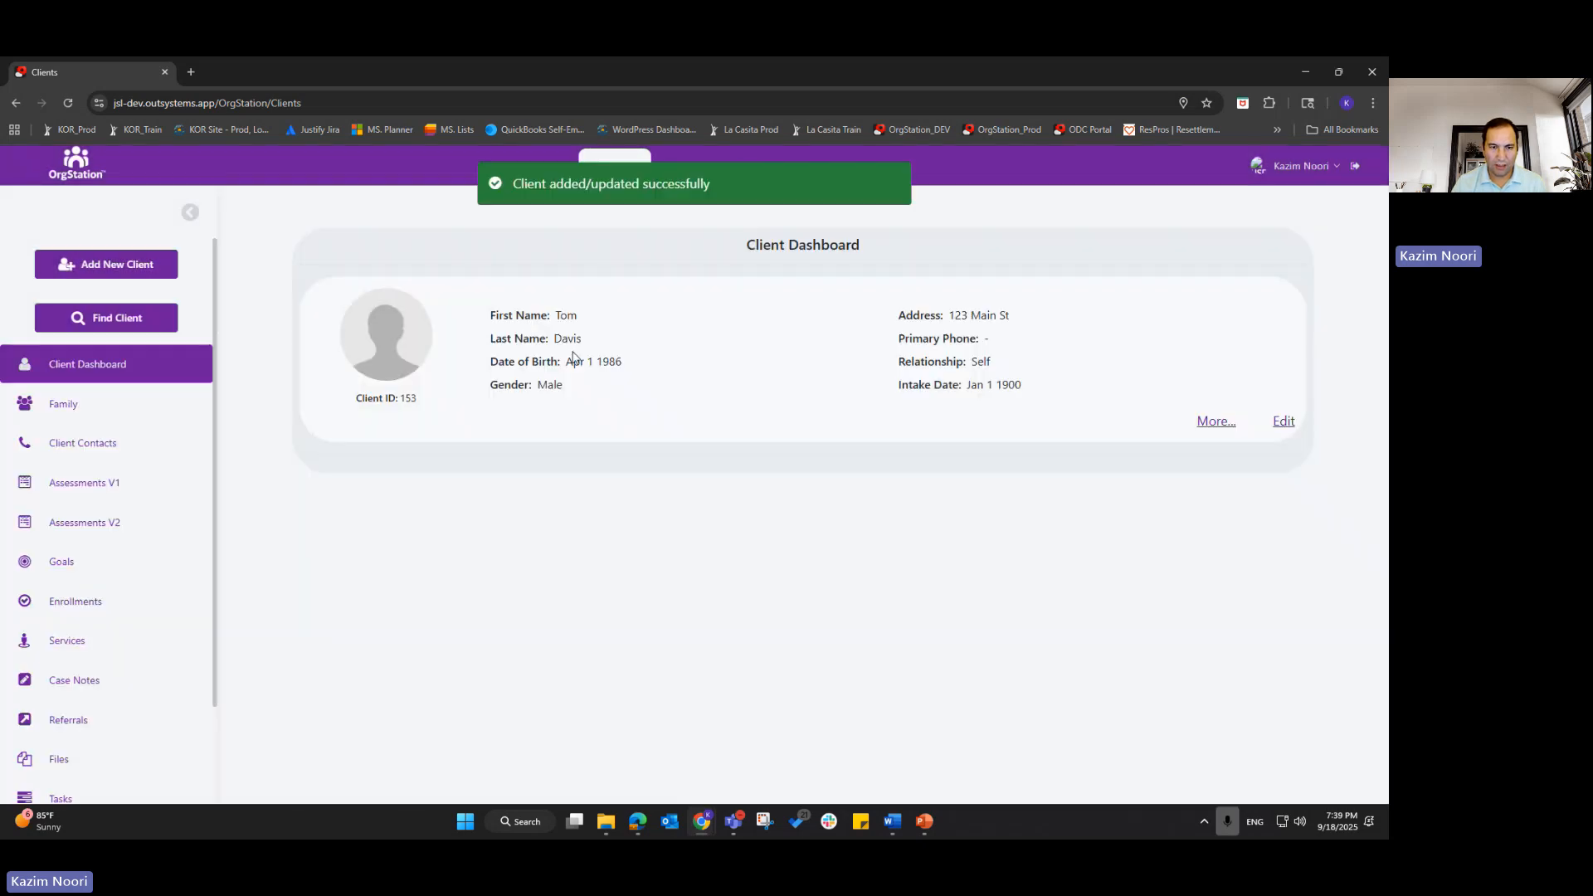
# - Review the new client's dashboard summary and expand it to the full details
pyautogui.moveTo(496, 316); pyautogui.dragTo(968, 342)
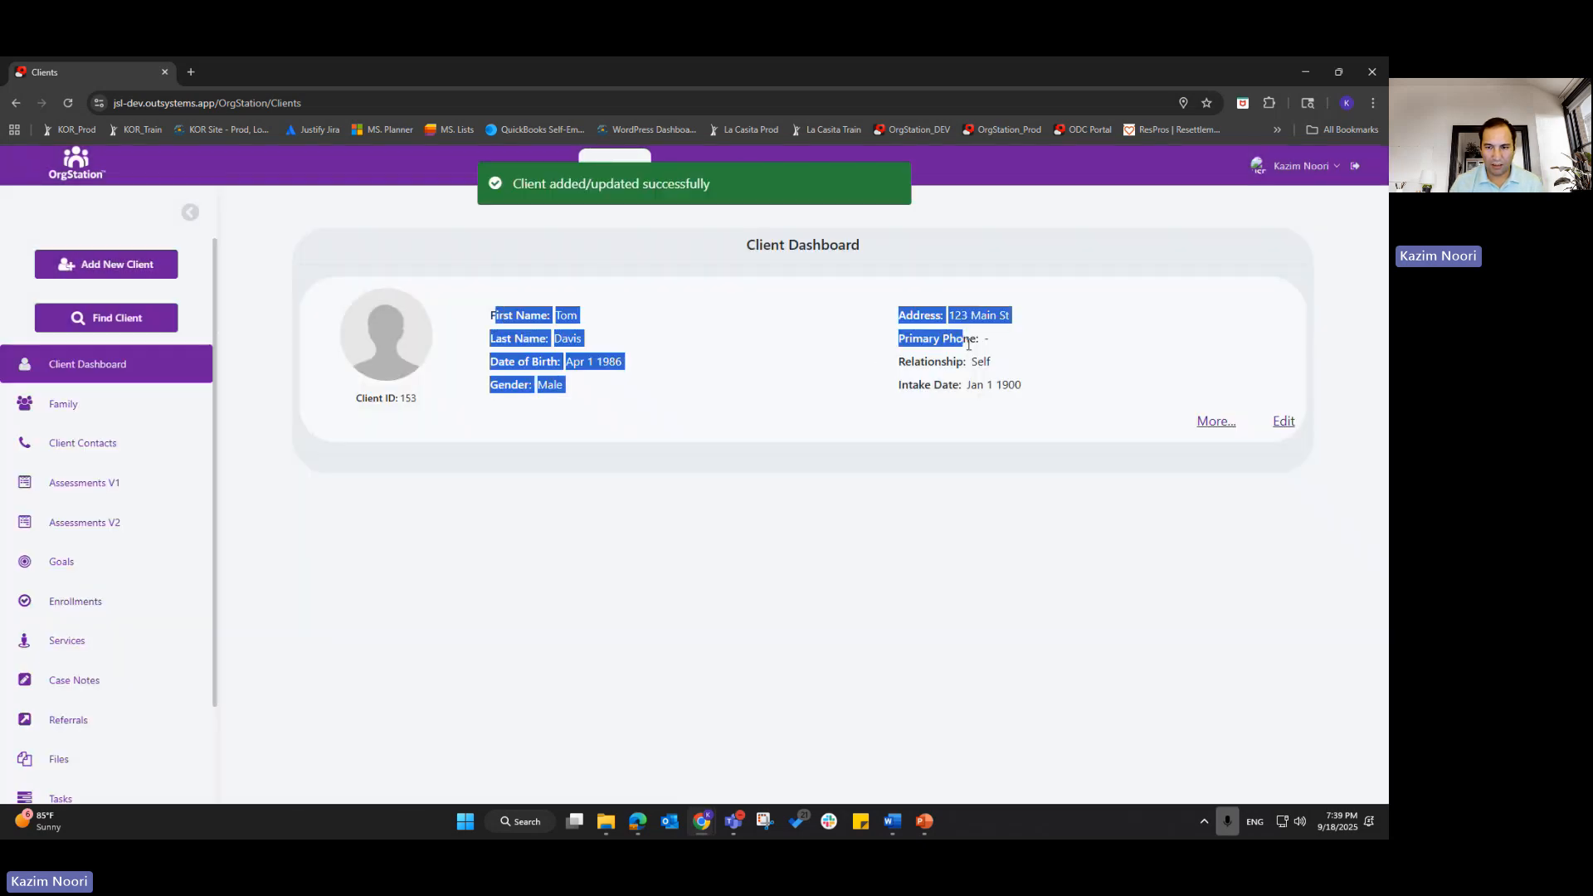
pyautogui.click(976, 414)
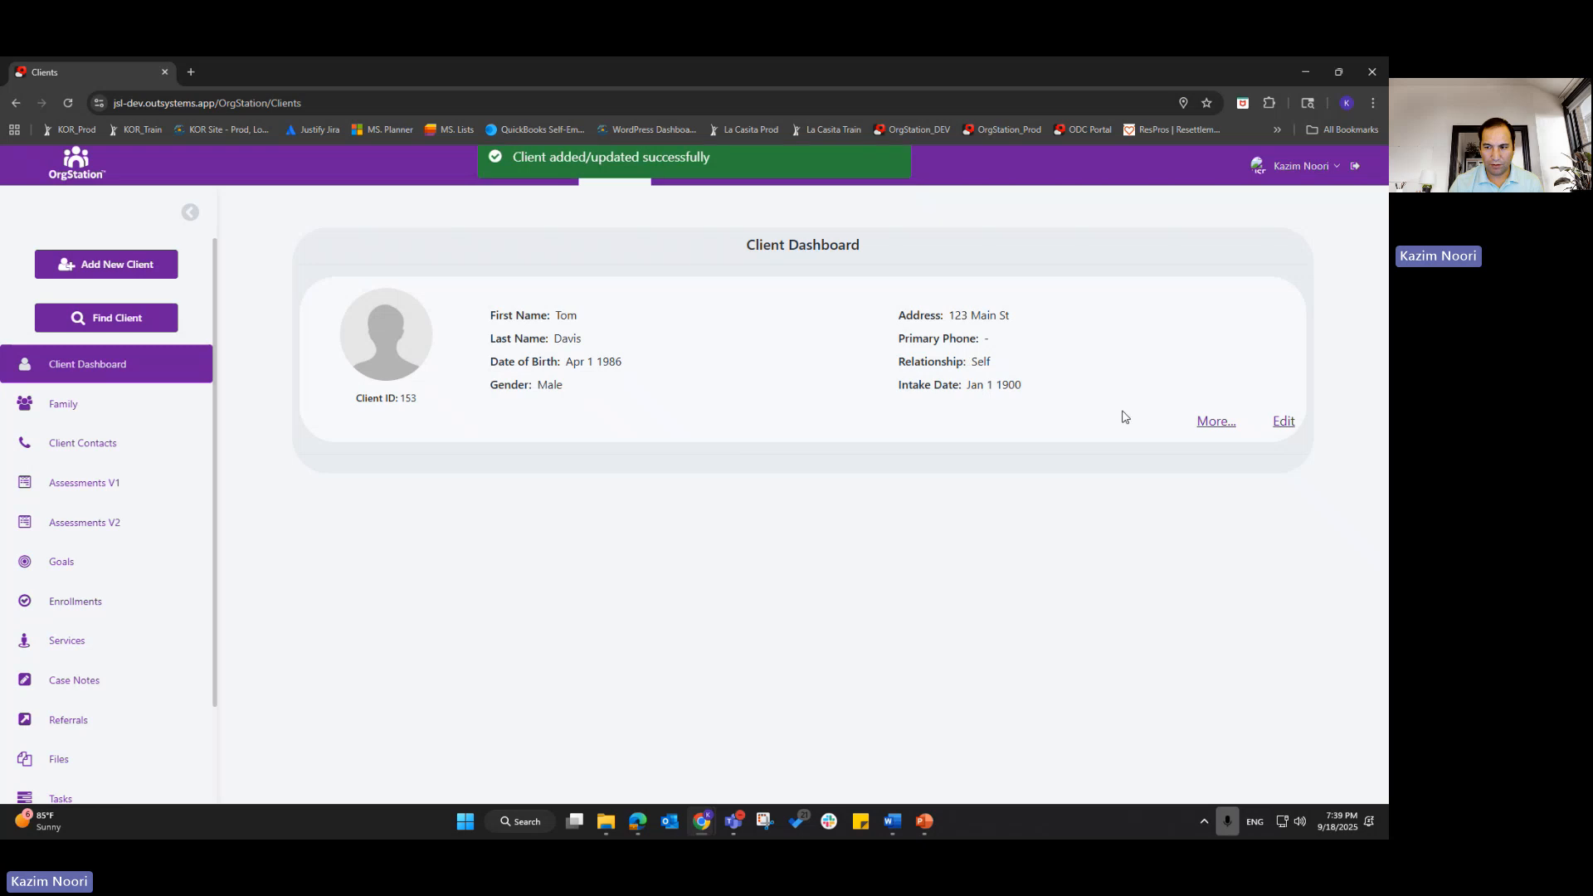
pyautogui.click(1217, 421)
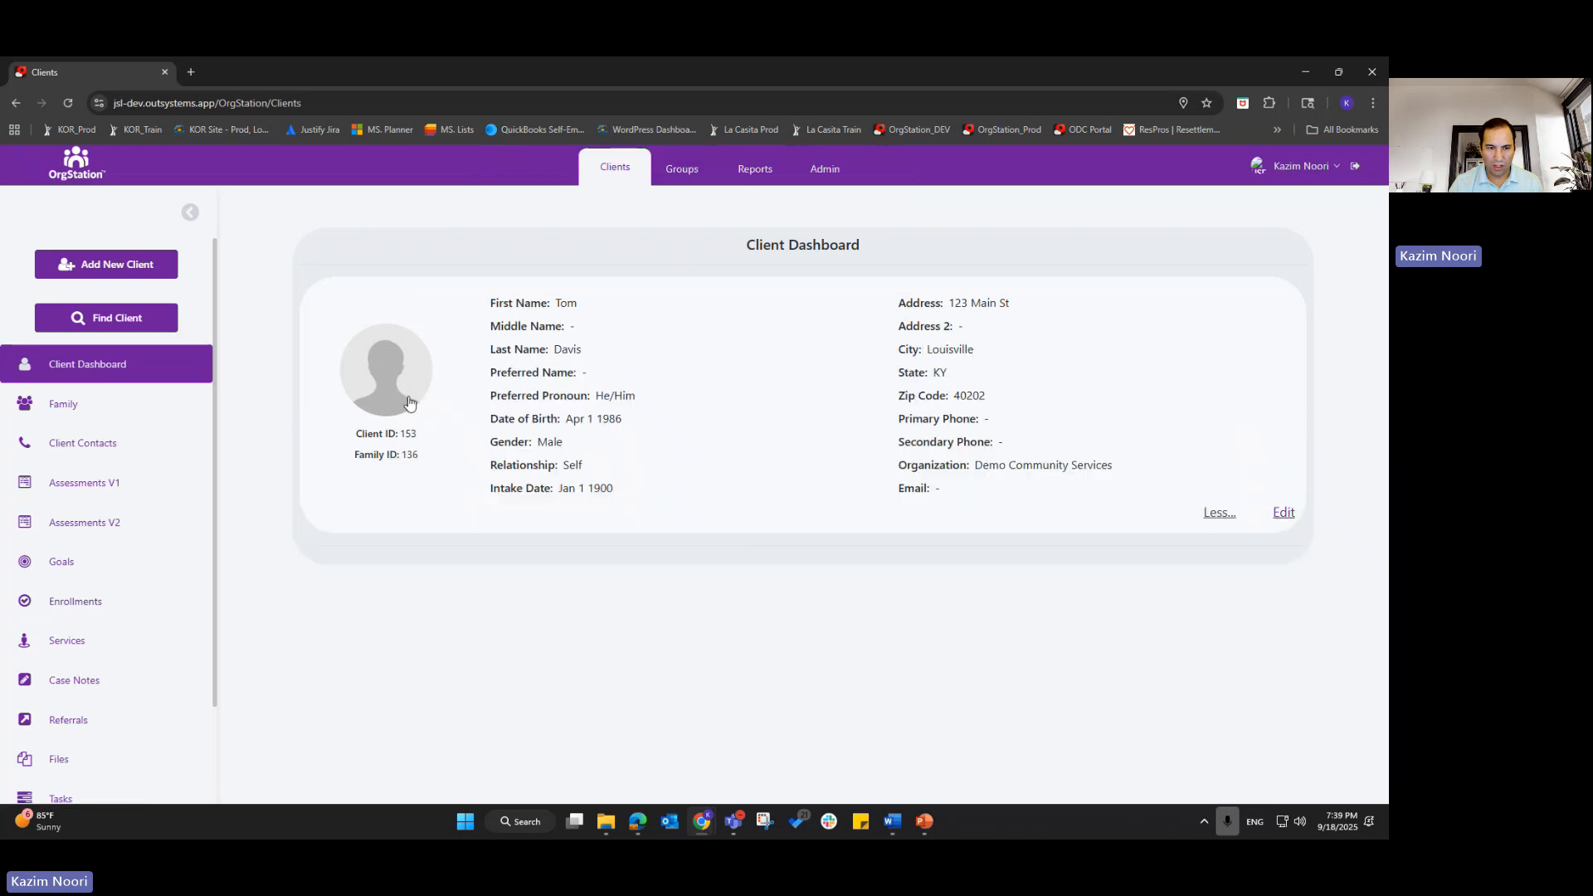
# - Upload the Demp Headshot image as the client's profile picture and save it
pyautogui.click(393, 377)
pyautogui.click(665, 388)
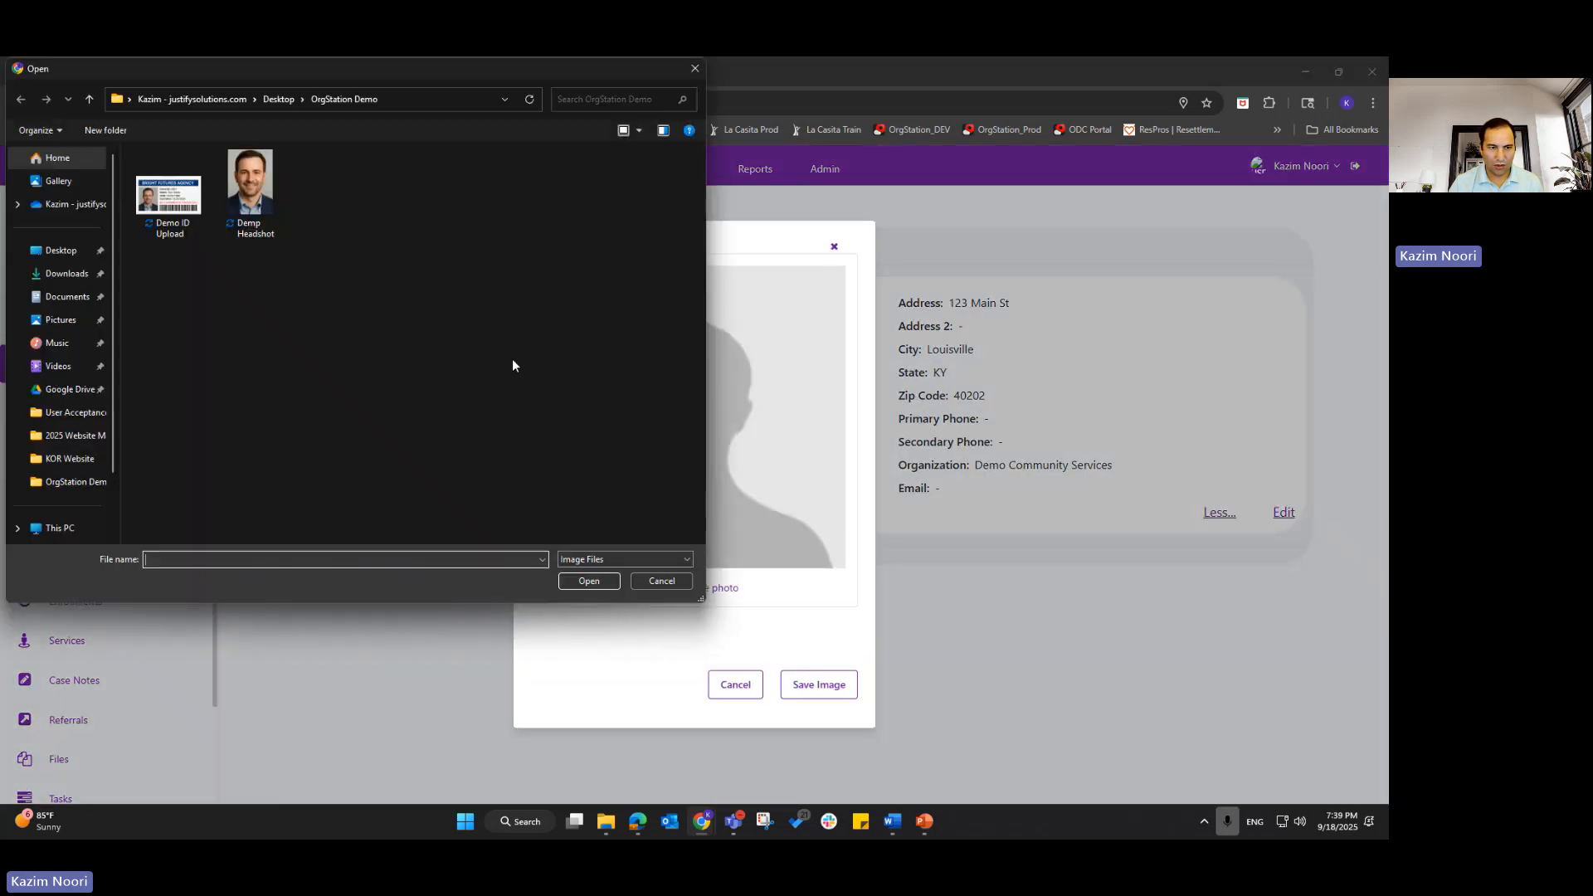
pyautogui.click(250, 189)
pyautogui.click(588, 581)
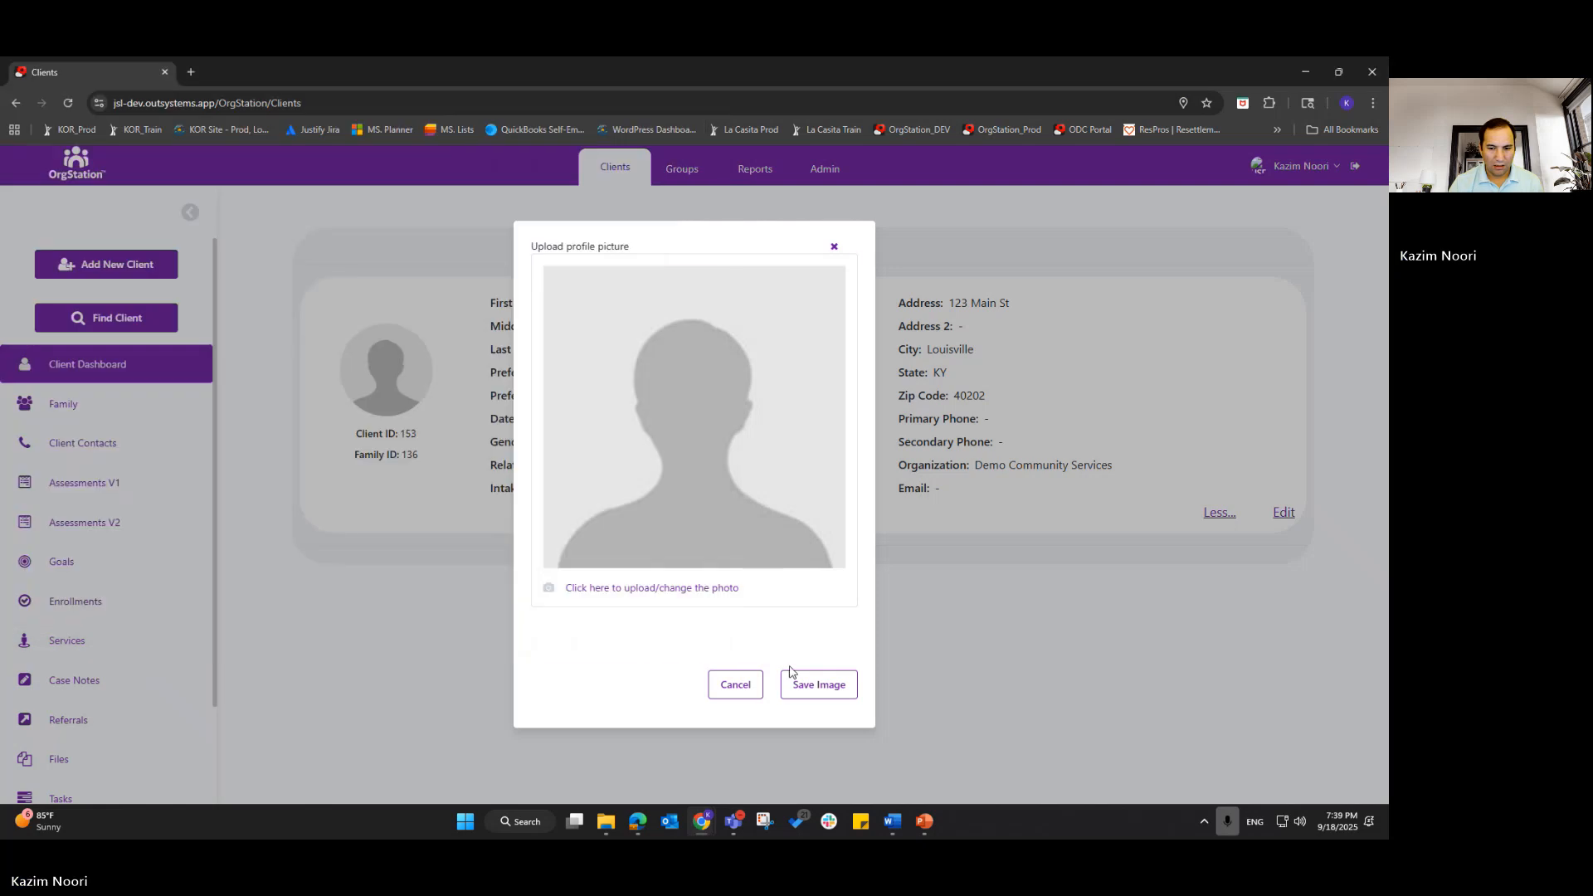
pyautogui.click(811, 683)
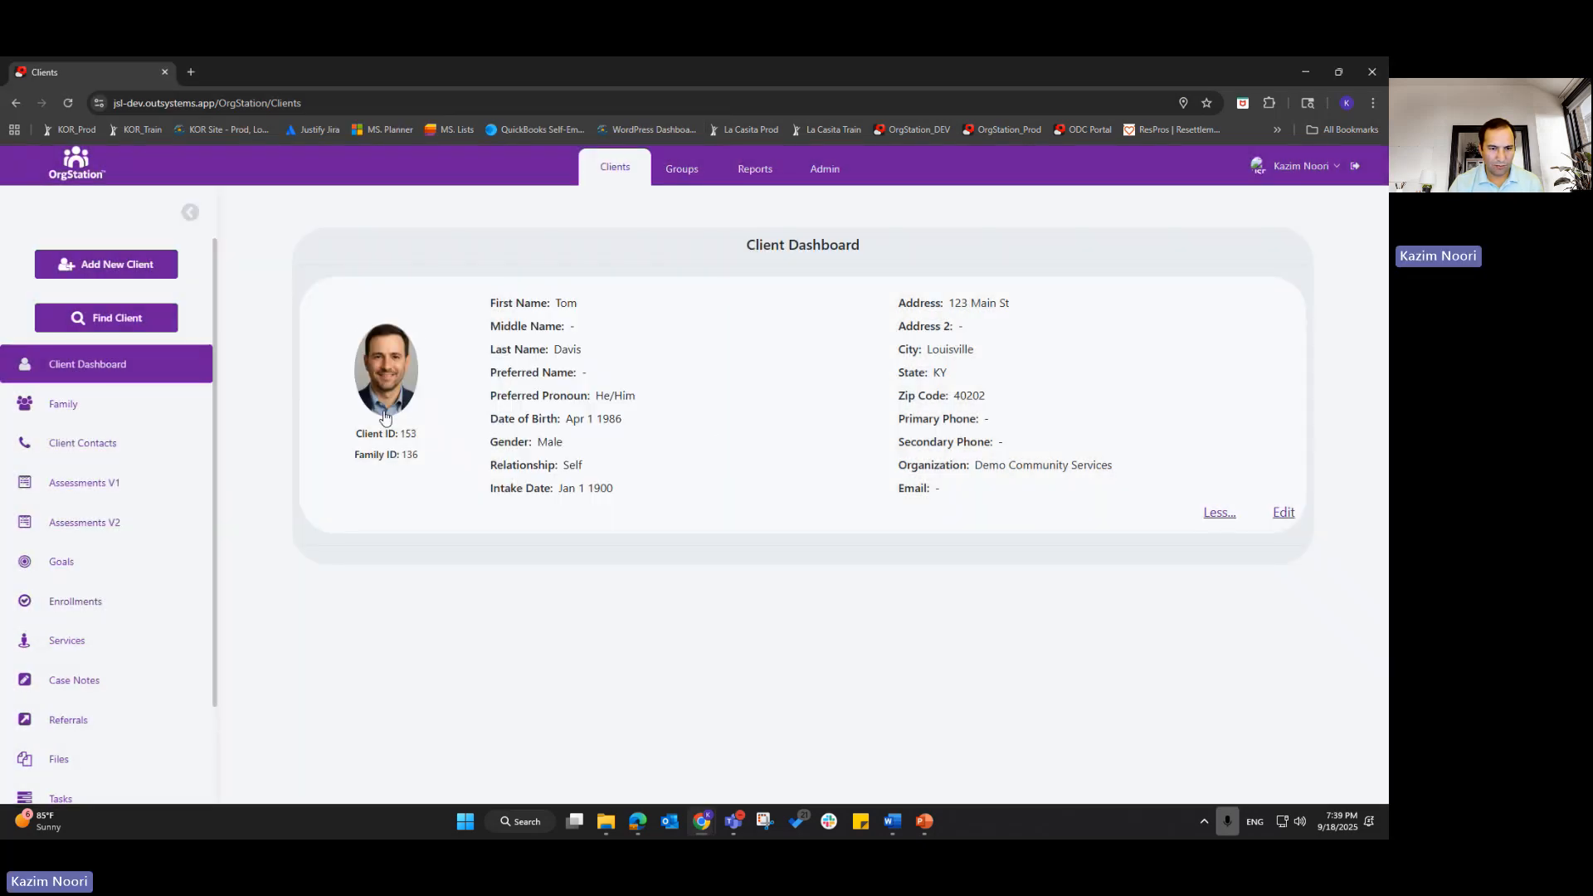
# - Collapse the client details and look over the sections available for the client record
pyautogui.click(1218, 514)
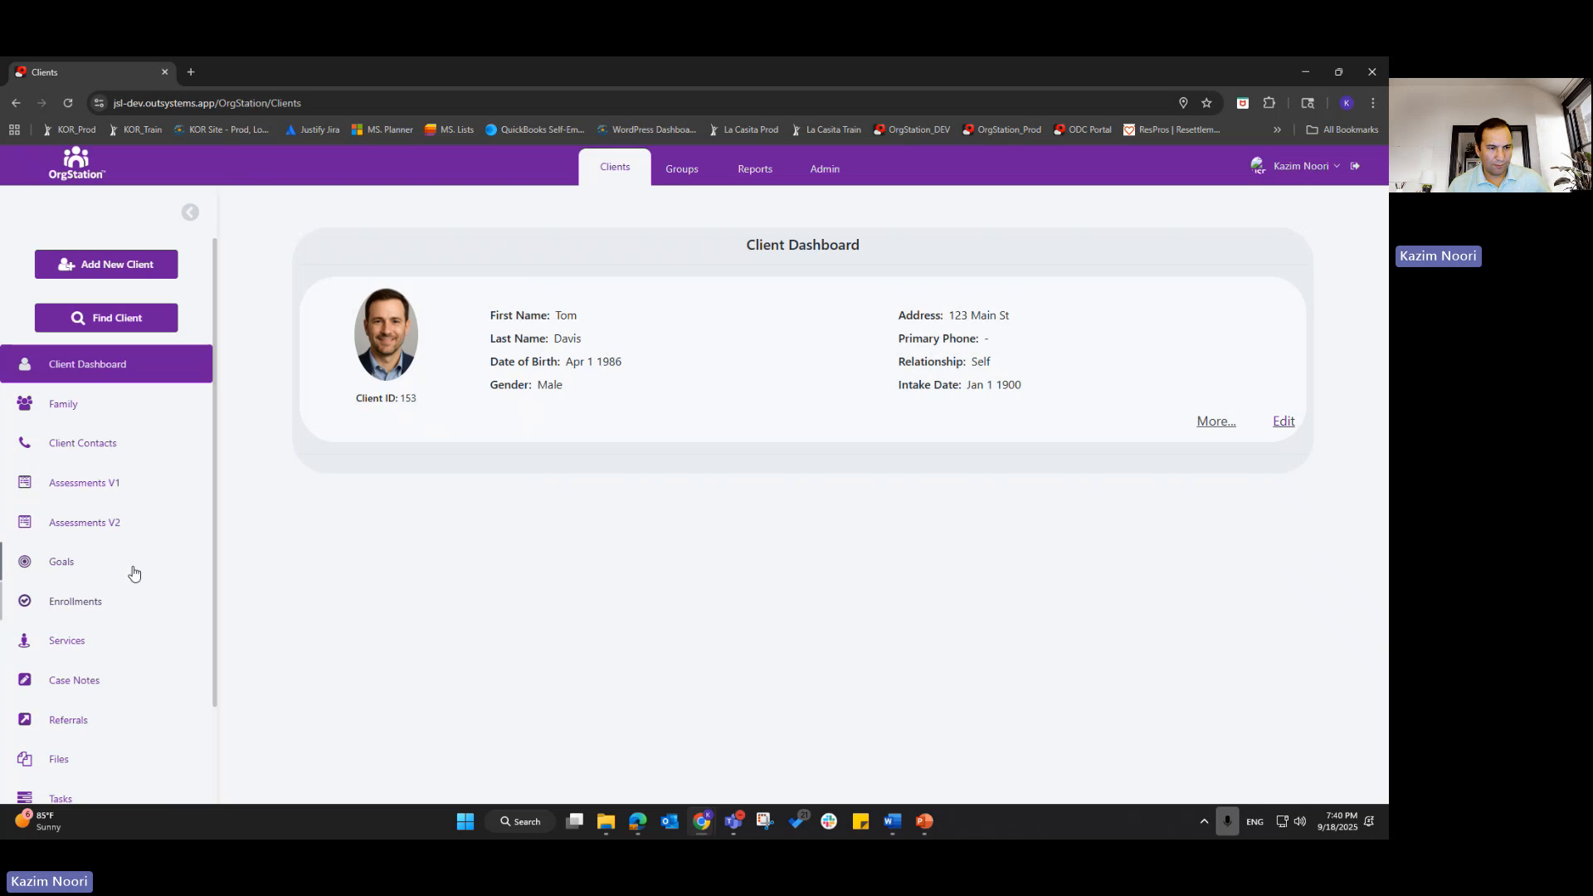
pyautogui.scroll(-3, 87, 687)
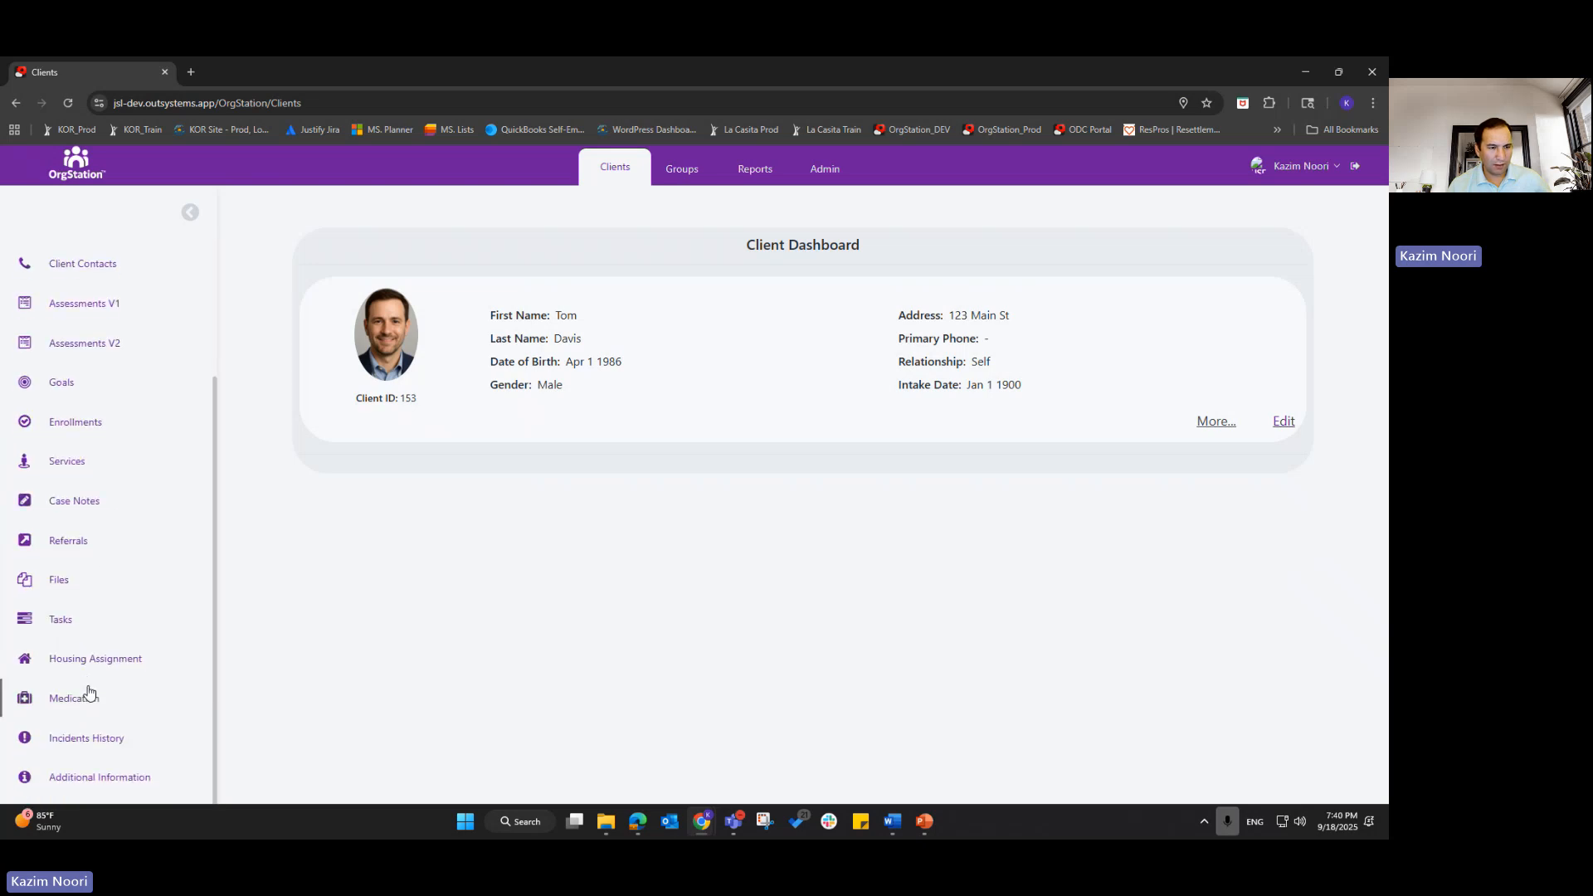
pyautogui.scroll(3, 91, 692)
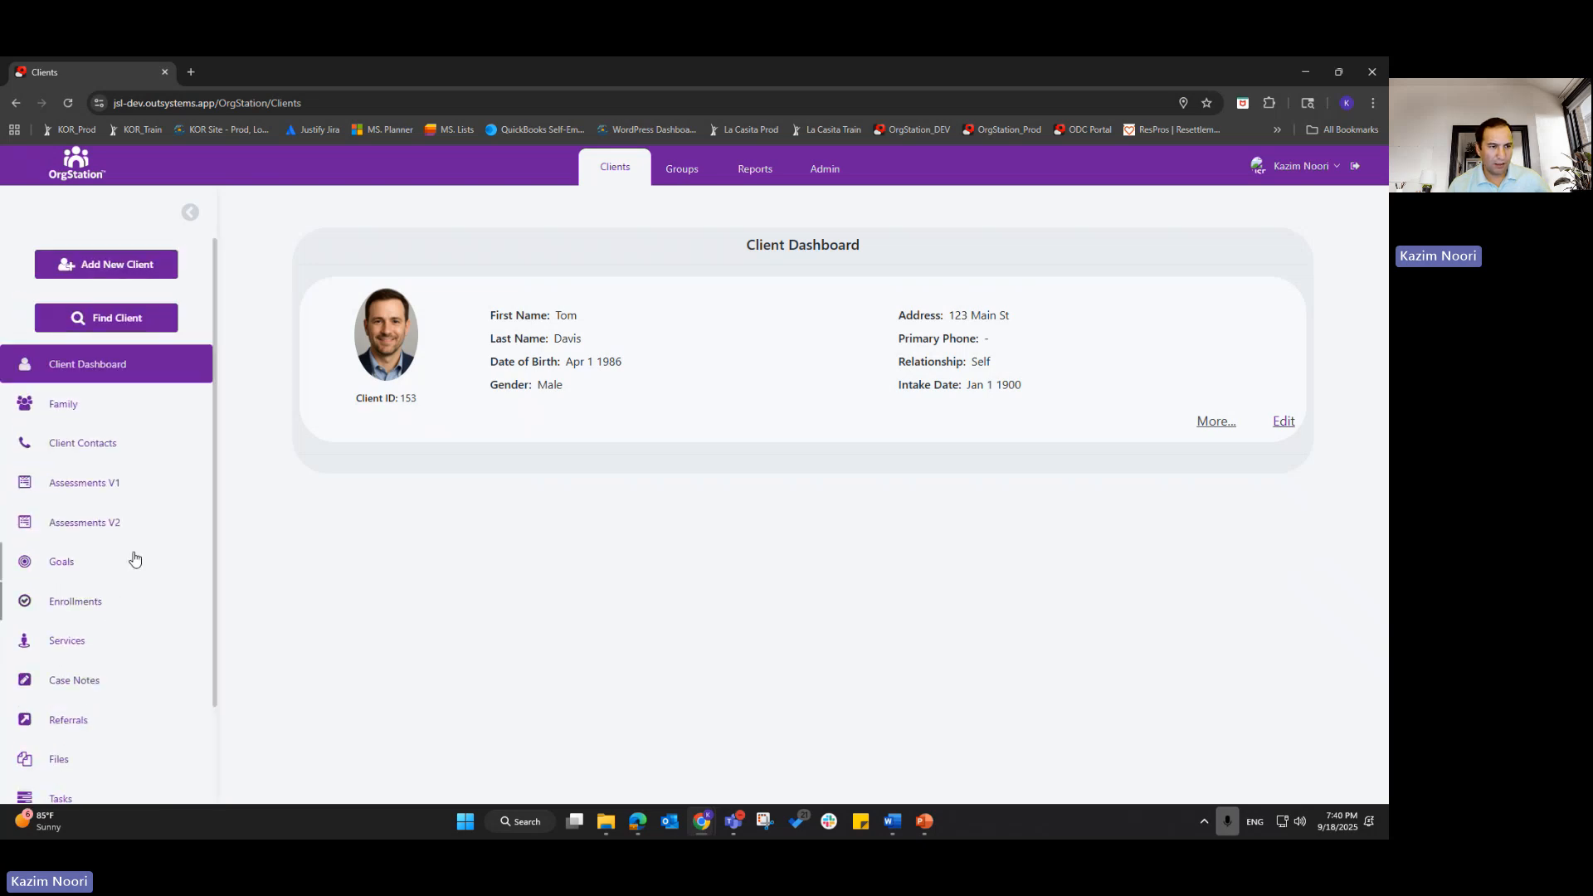
# - Open a blank new client form and look through its fields
pyautogui.click(113, 278)
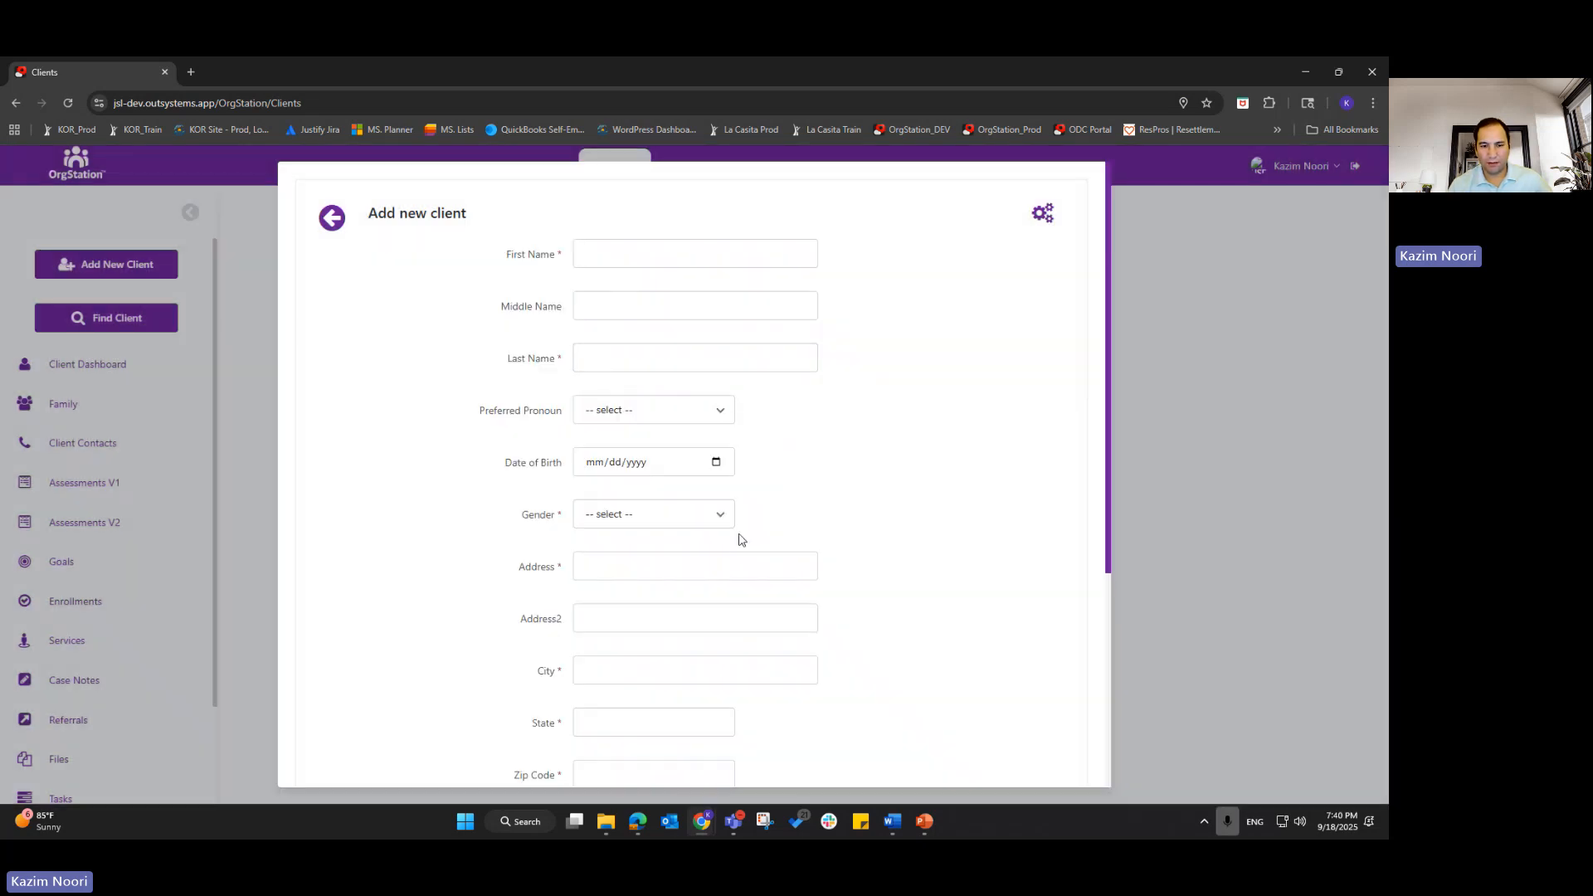
pyautogui.scroll(-4, 707, 650)
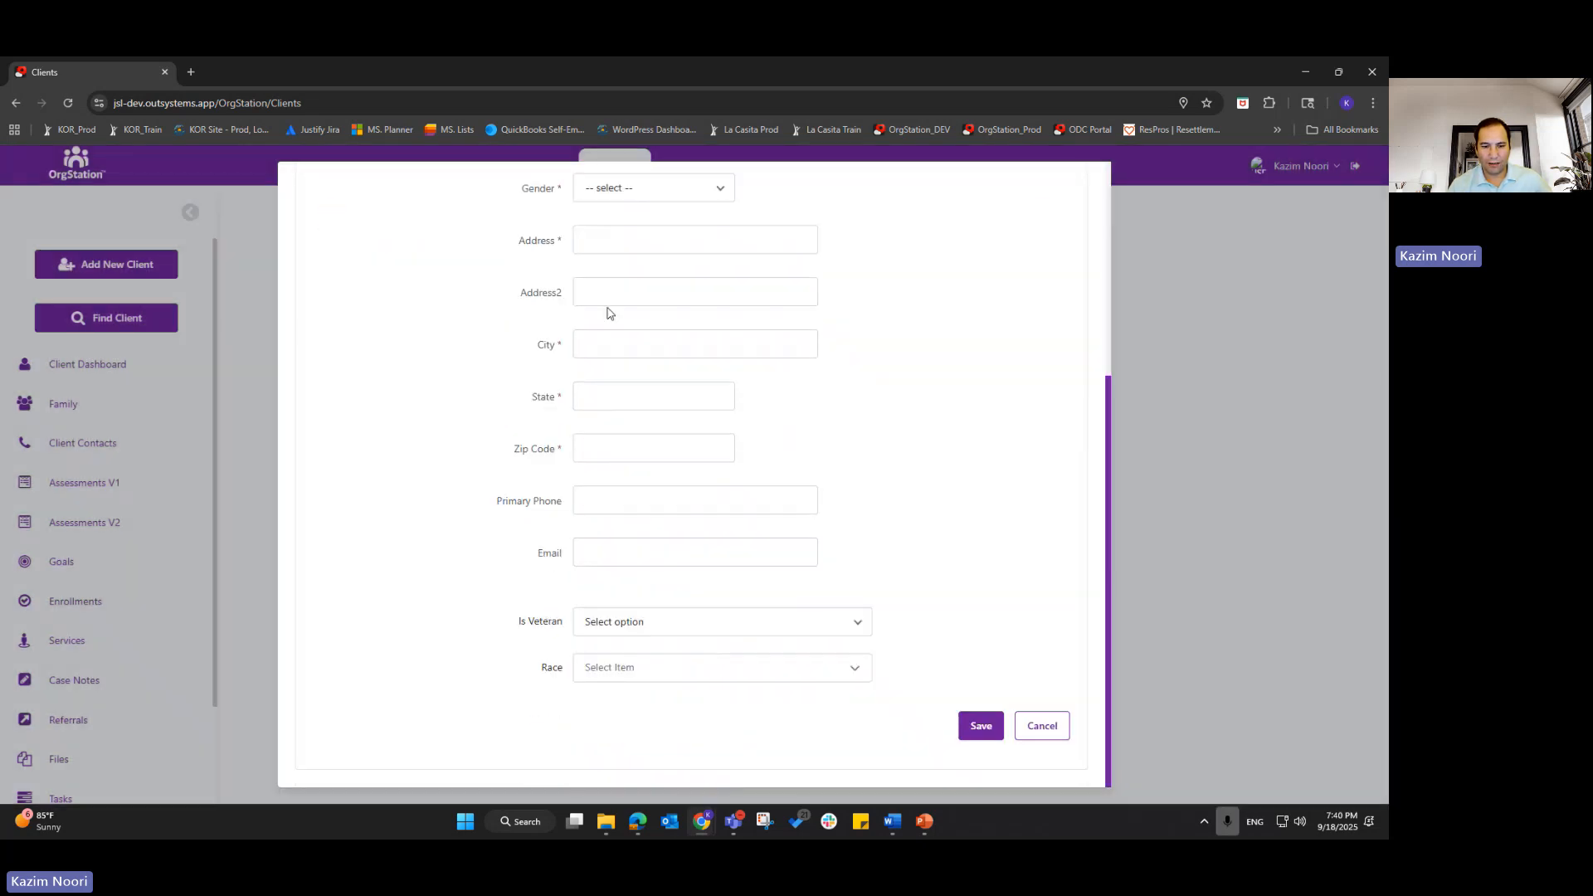
pyautogui.scroll(4, 658, 456)
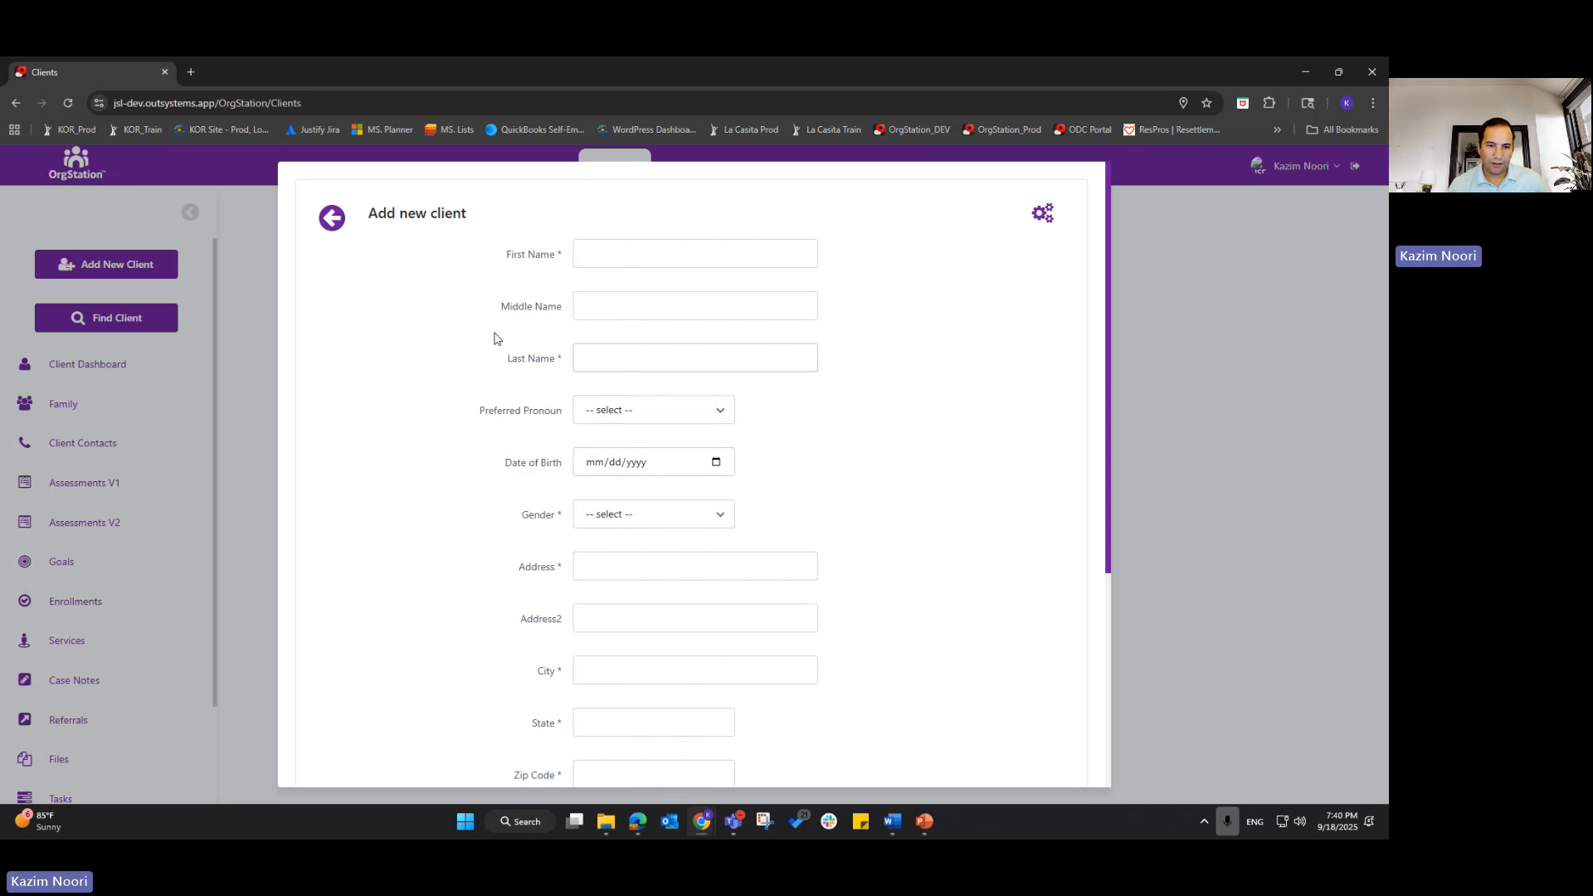
pyautogui.scroll(-4, 689, 492)
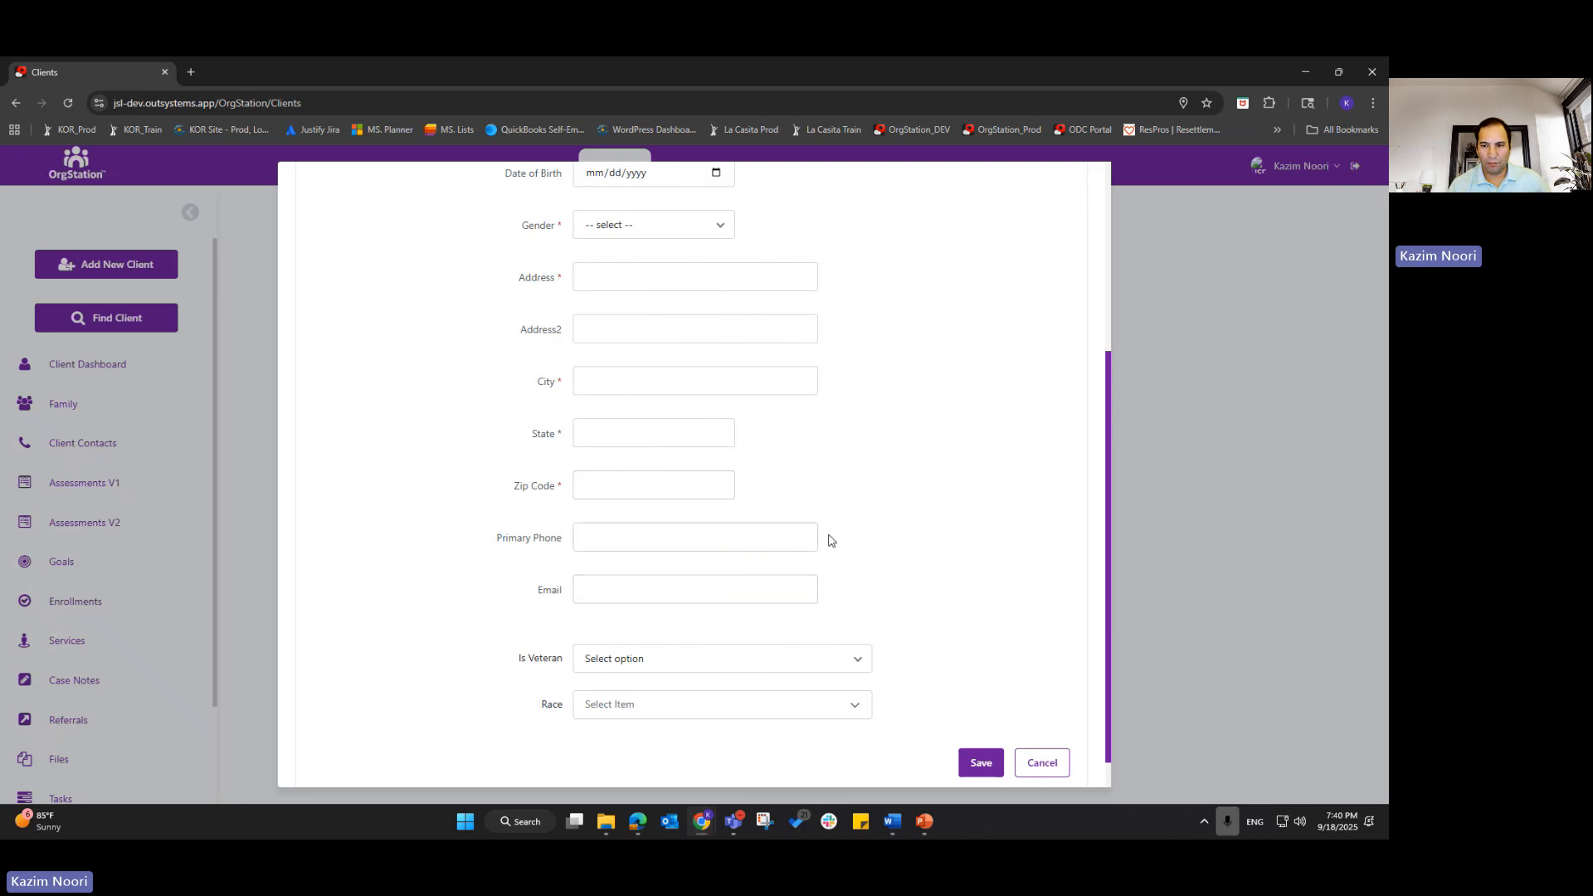
pyautogui.scroll(4, 971, 544)
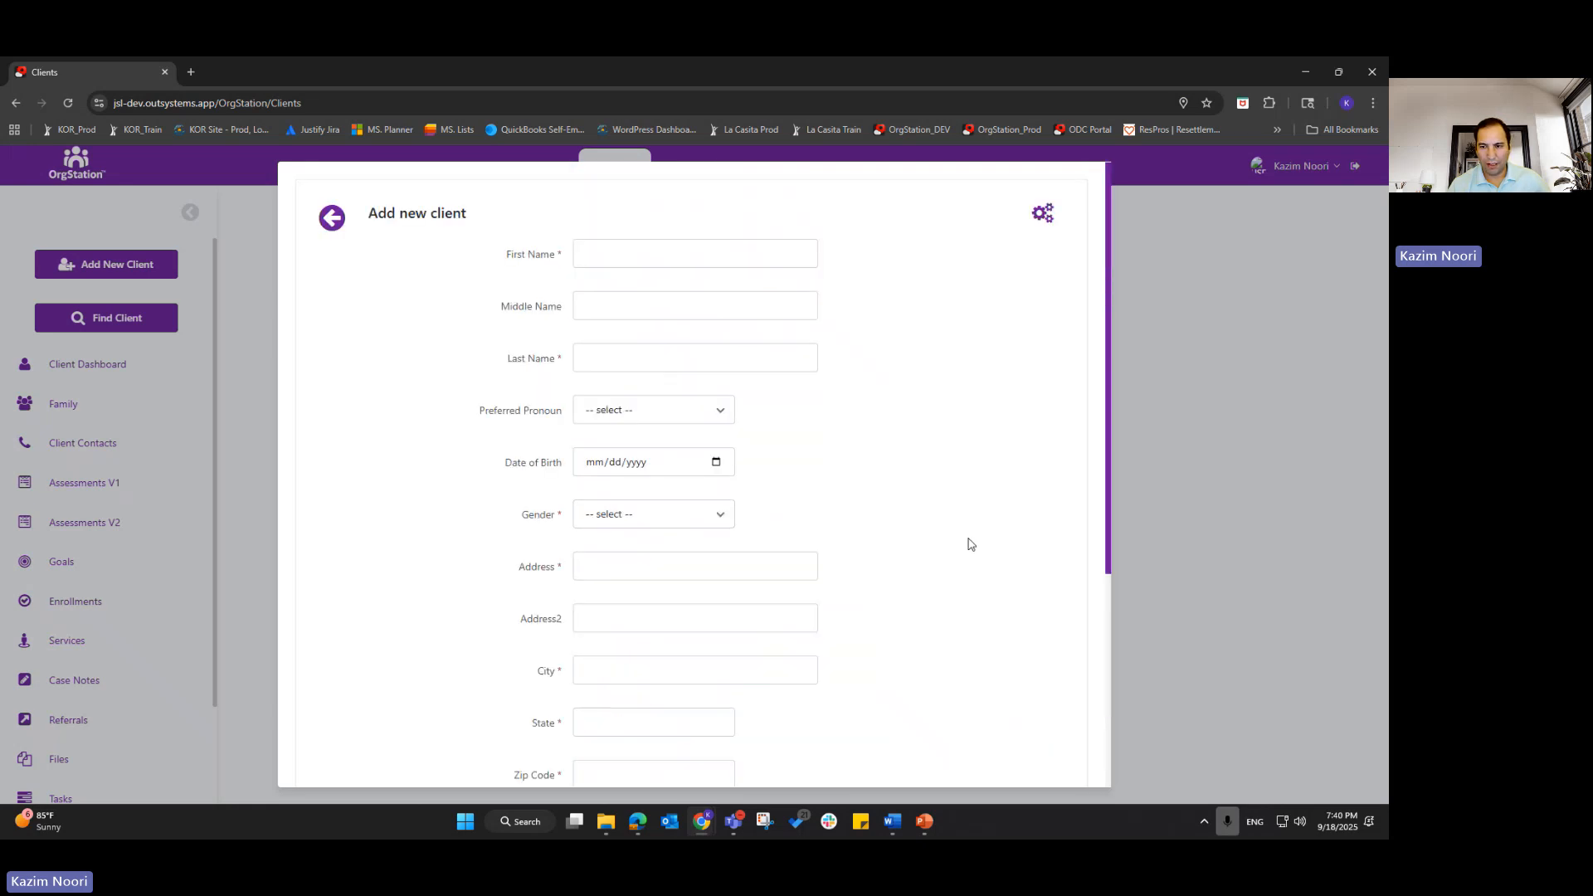
# - Open the new client form's field configuration and make Primary Phone a required field
pyautogui.click(1042, 218)
pyautogui.scroll(-5, 949, 529)
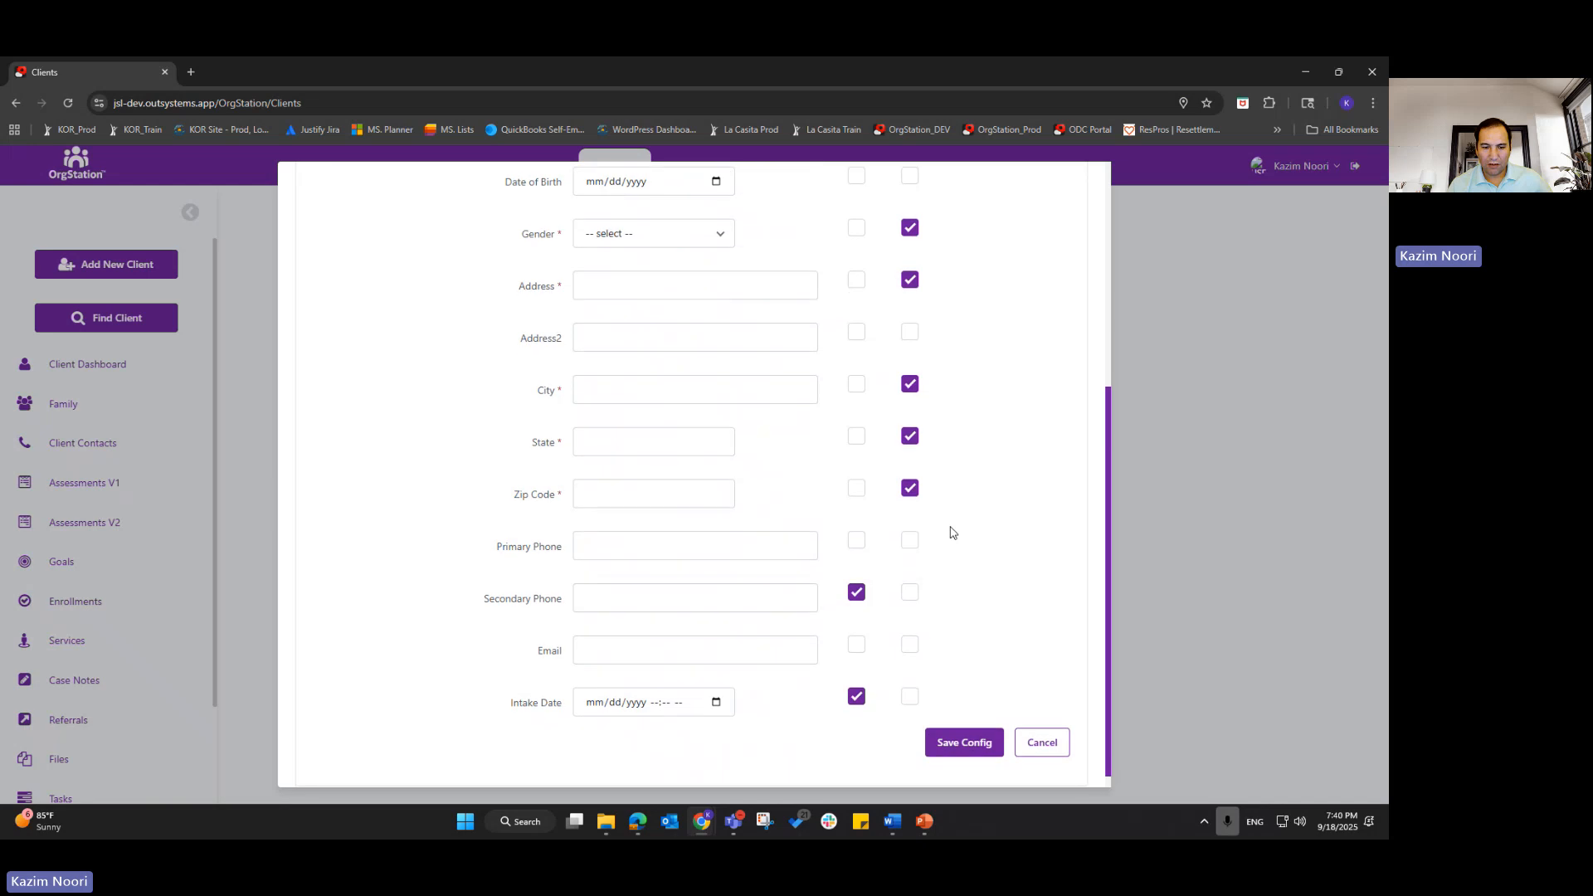
pyautogui.scroll(-1, 952, 532)
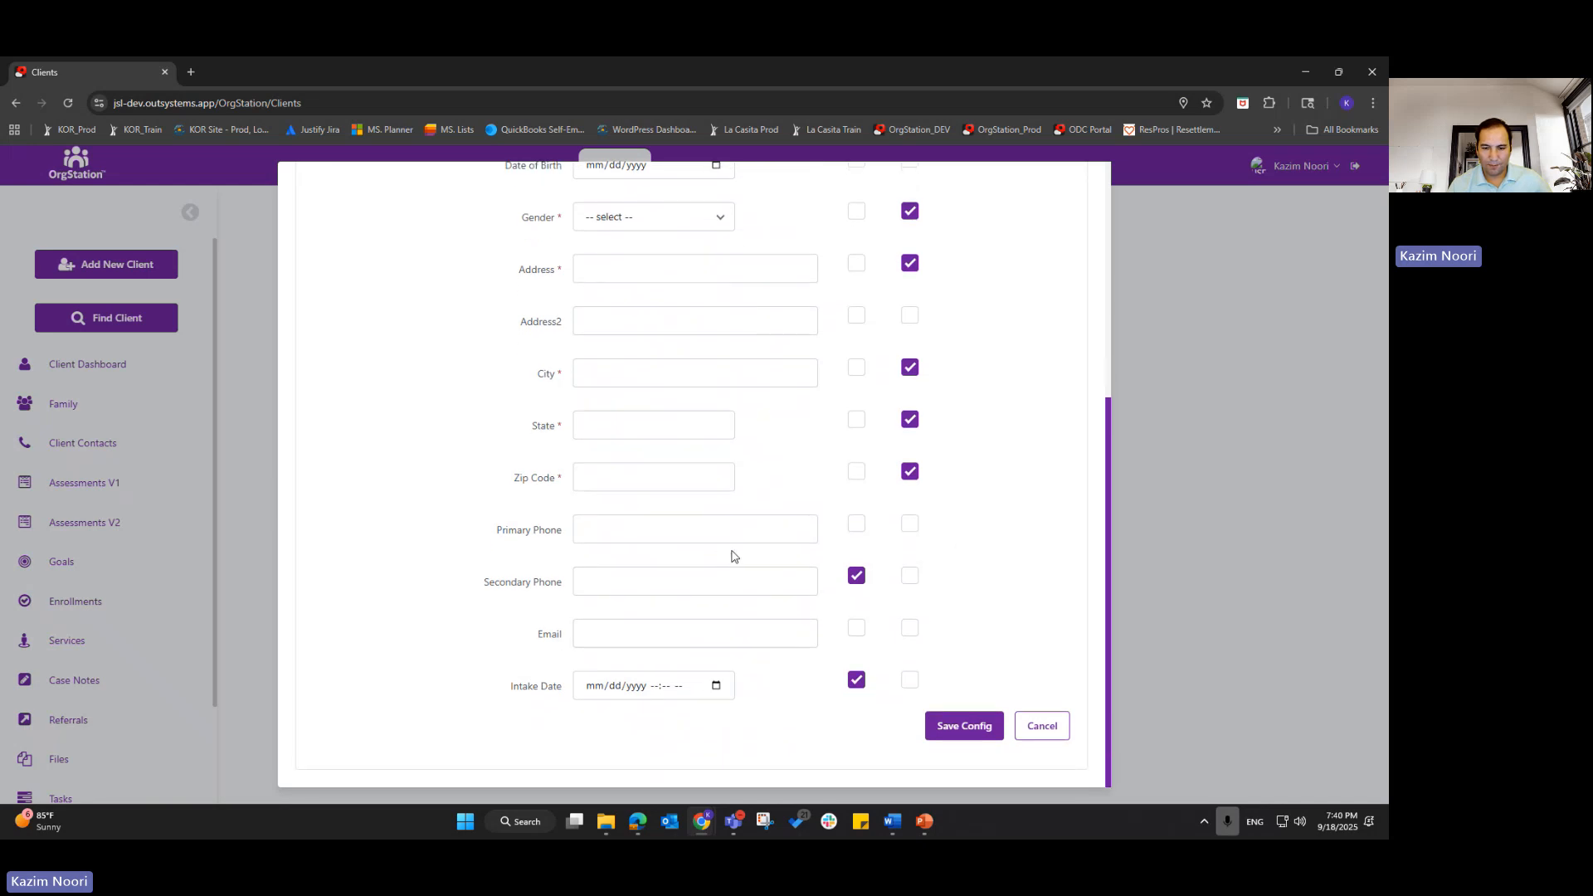
pyautogui.click(909, 523)
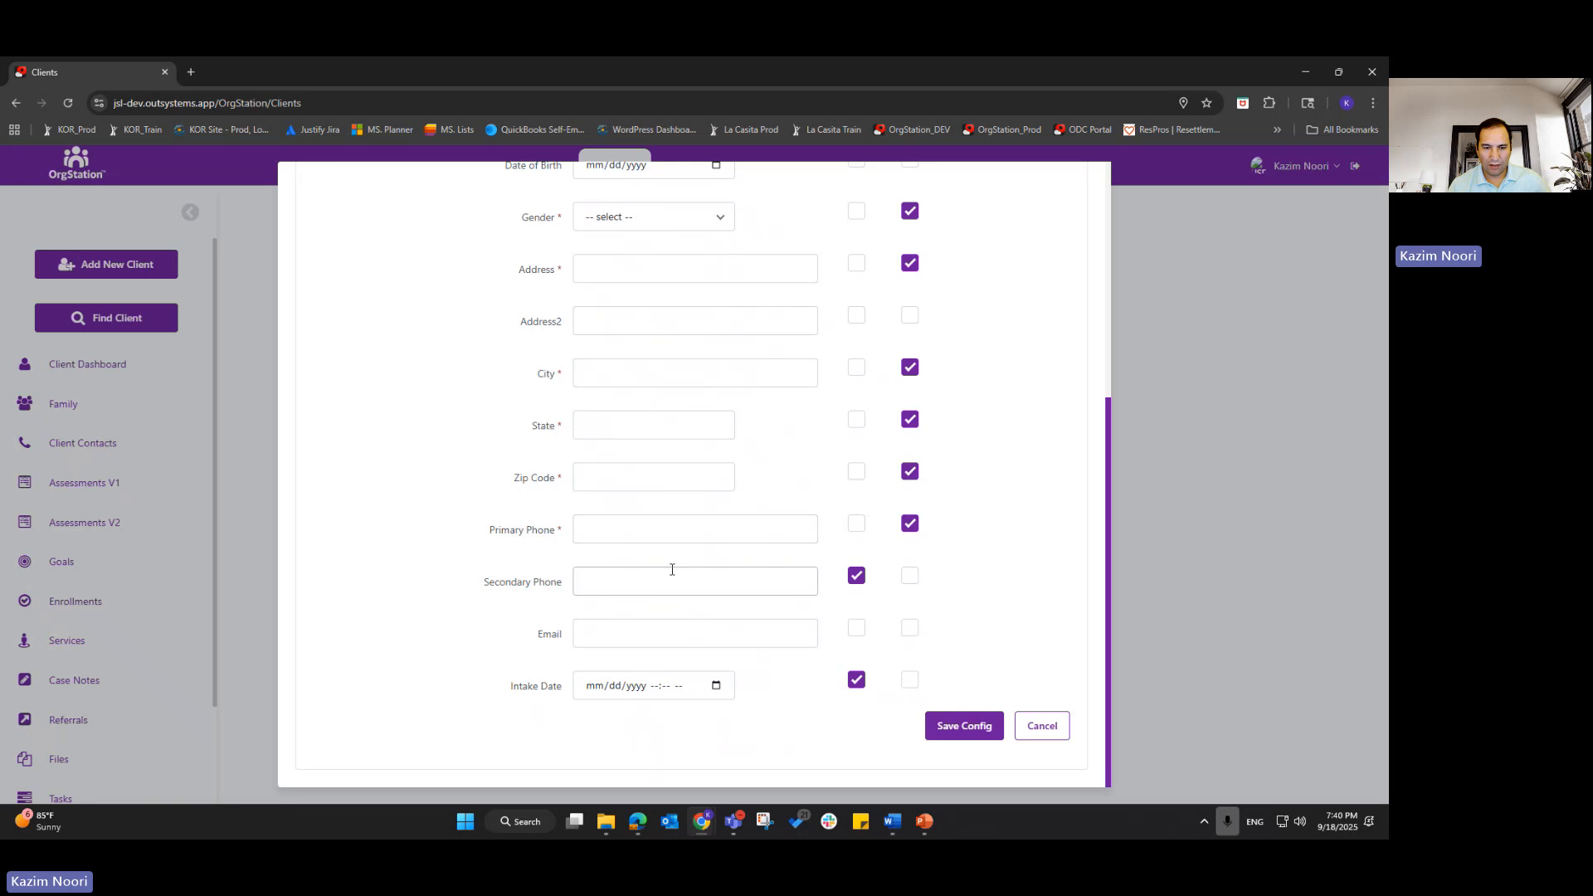
# - Make the Zip Code, State, City and Address fields optional in the client form configuration
pyautogui.scroll(1, 672, 569)
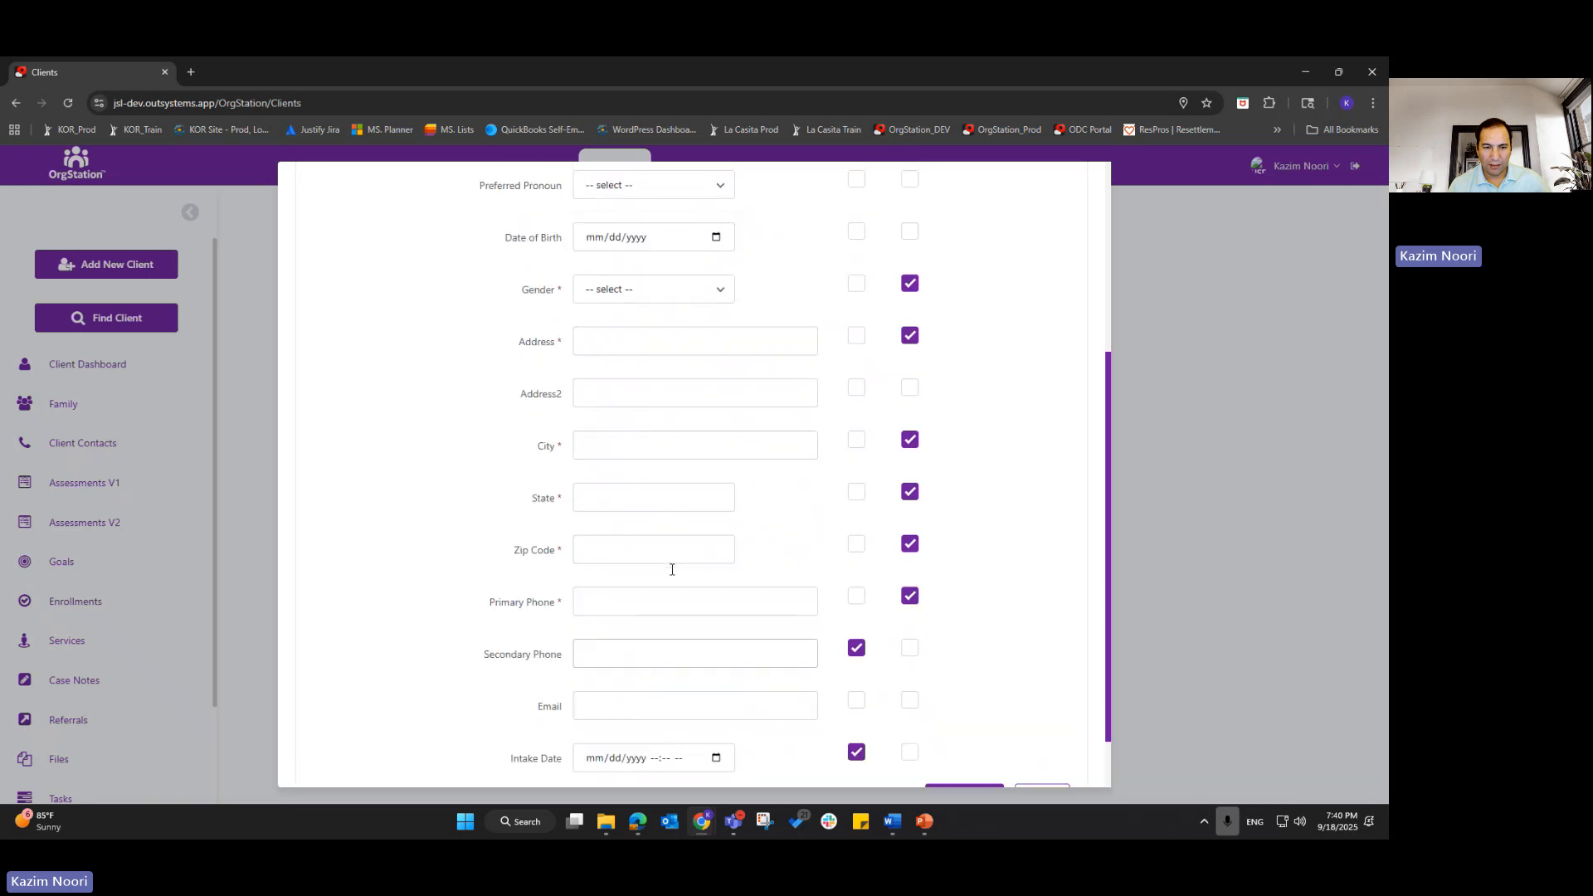
pyautogui.click(910, 545)
pyautogui.click(910, 491)
pyautogui.click(910, 441)
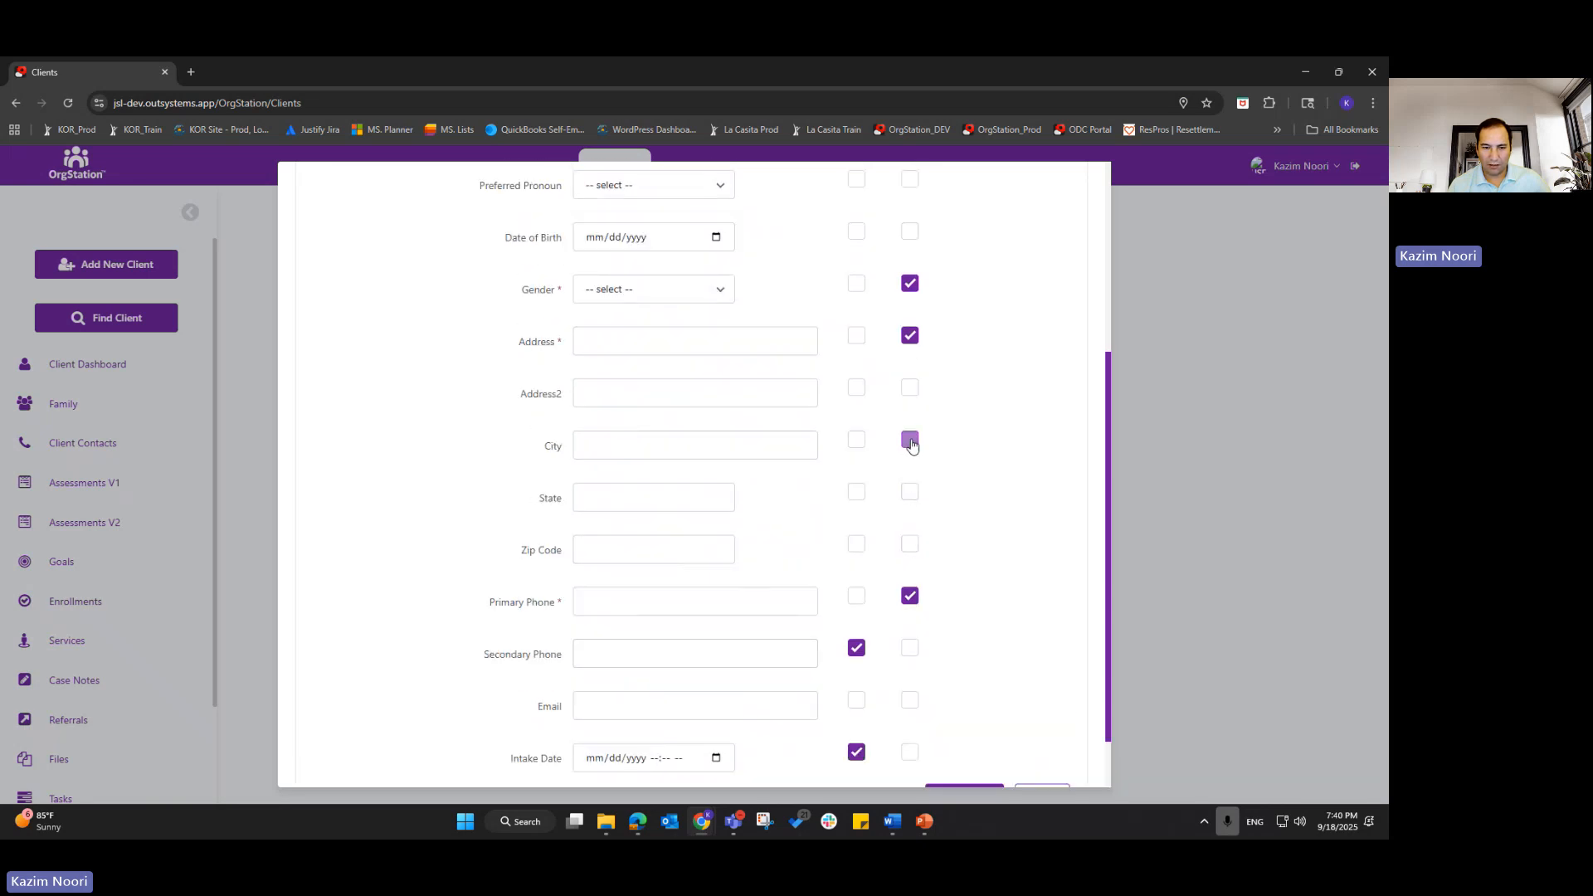
pyautogui.click(910, 336)
pyautogui.scroll(-2, 703, 581)
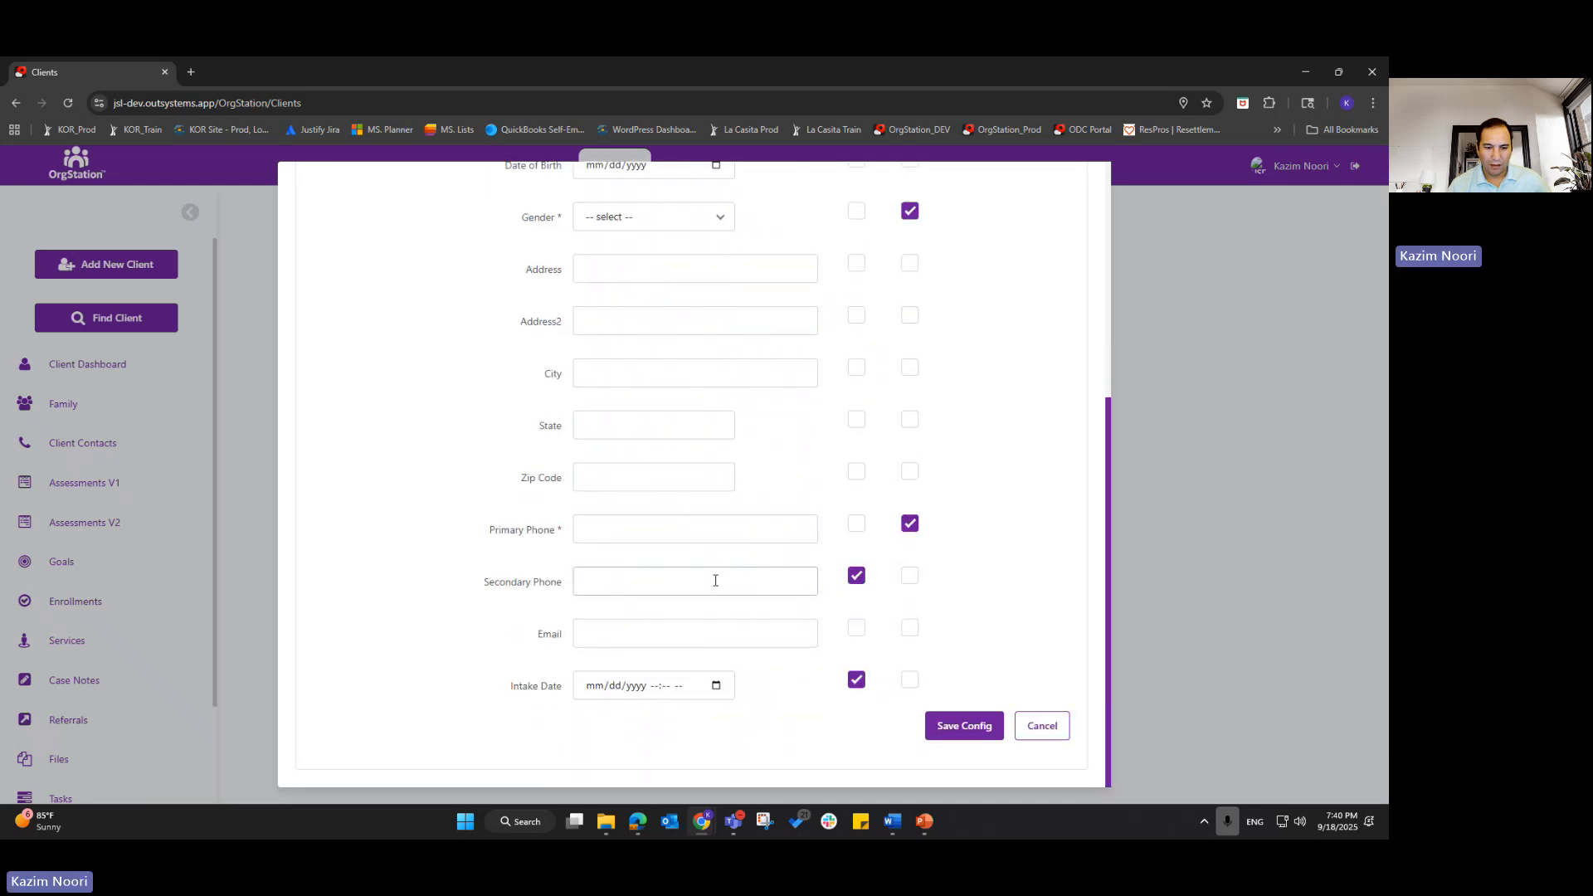
# - Save the new client form's field configuration and close the form
pyautogui.click(856, 679)
pyautogui.click(857, 679)
pyautogui.scroll(5, 867, 601)
pyautogui.scroll(-3, 912, 630)
pyautogui.scroll(-3, 933, 699)
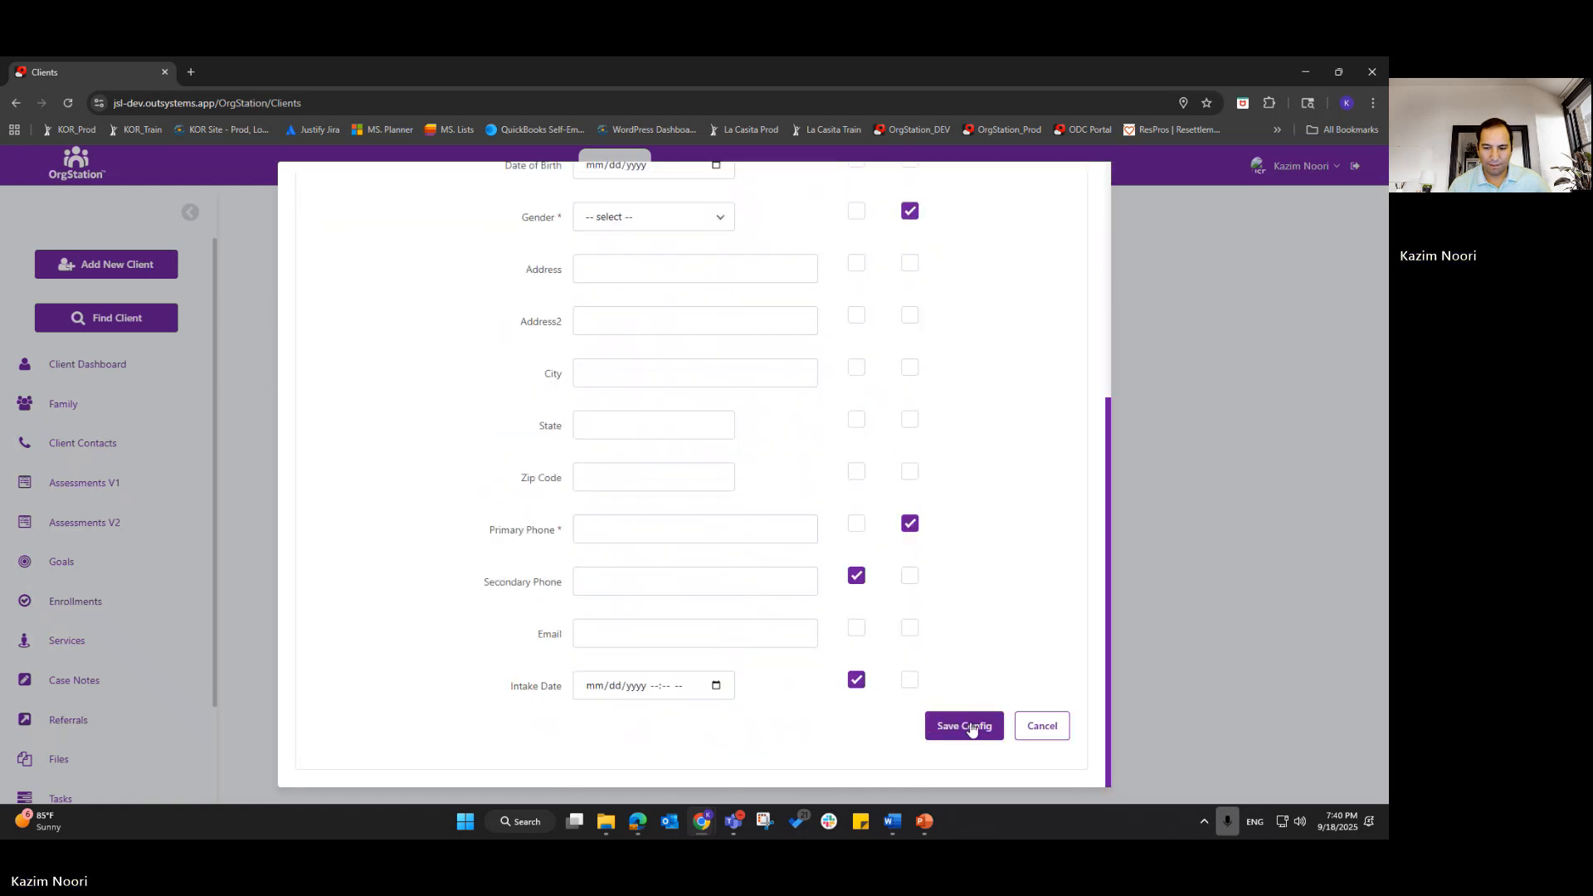
pyautogui.click(963, 725)
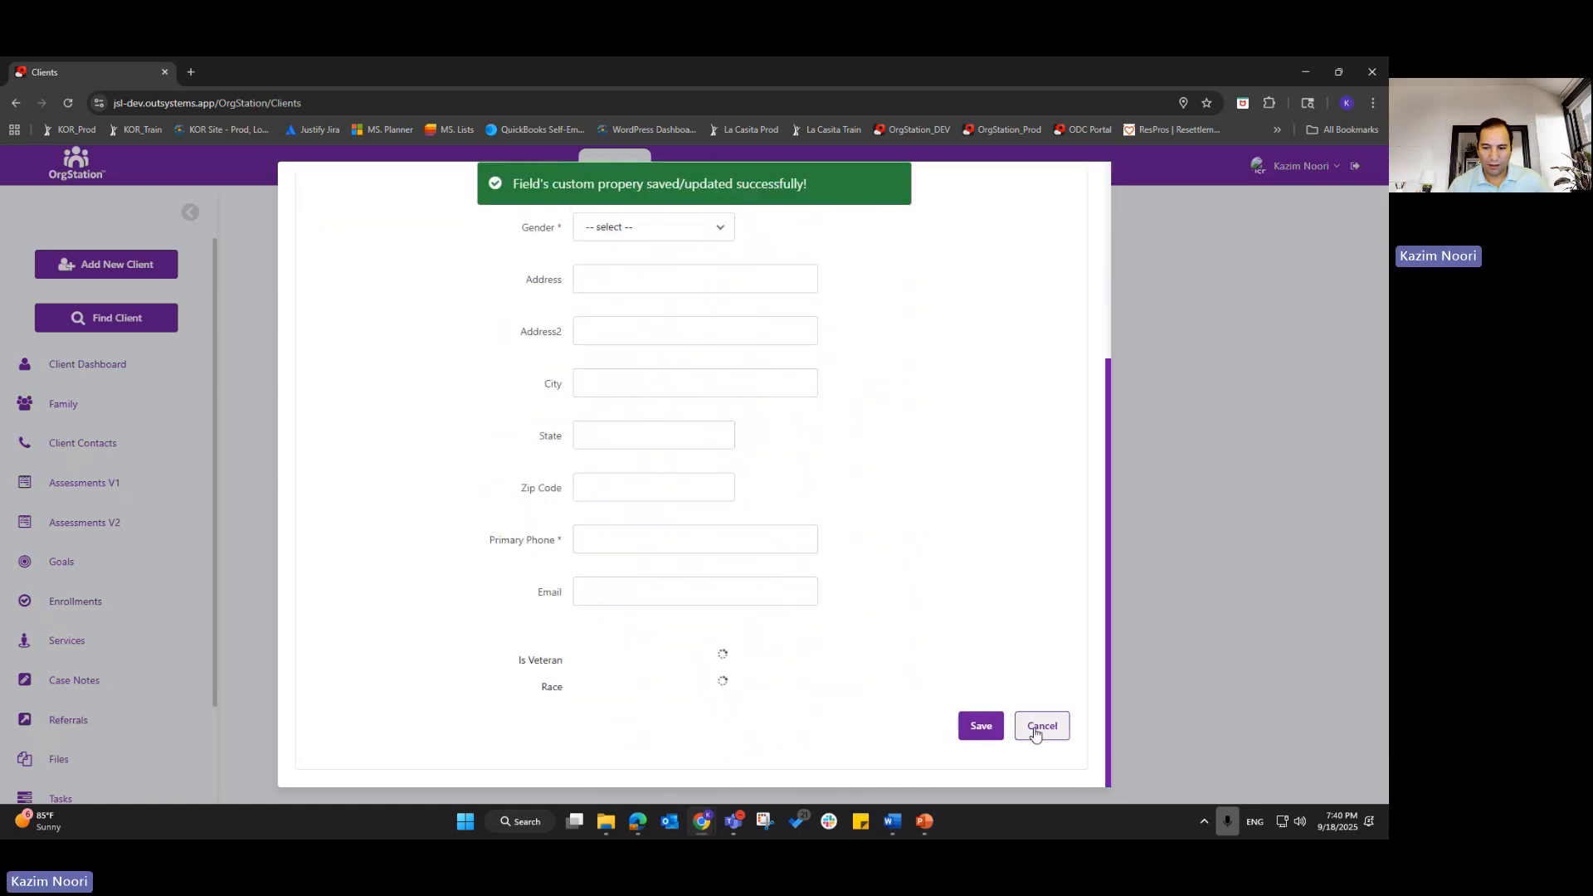
pyautogui.click(1042, 754)
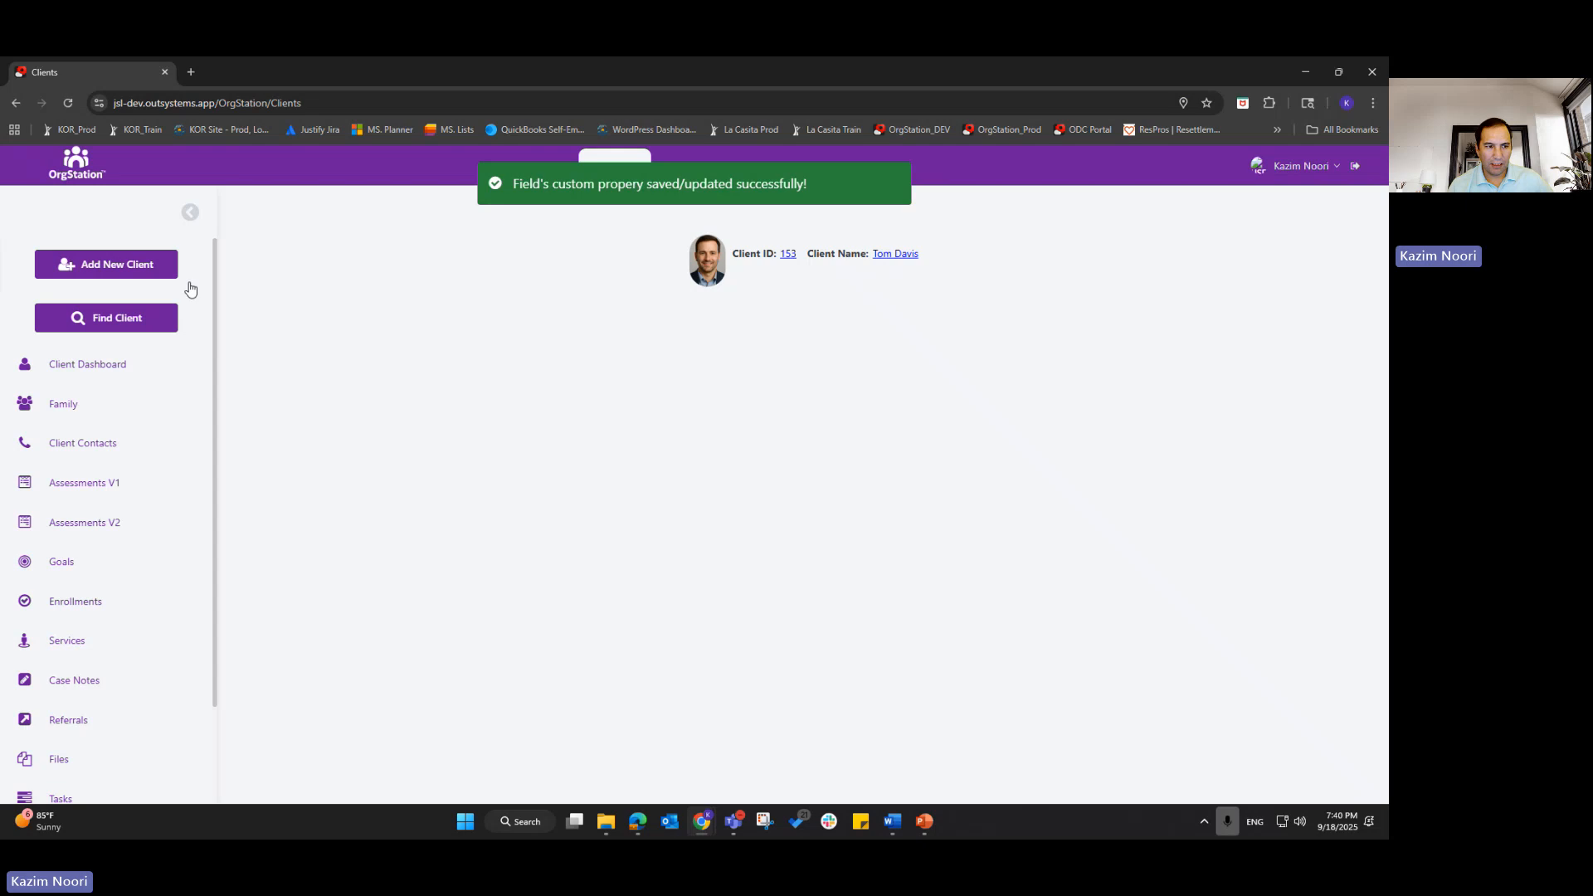
# - Open a blank new client form and check the address fields and the Primary Phone requirement
pyautogui.click(116, 262)
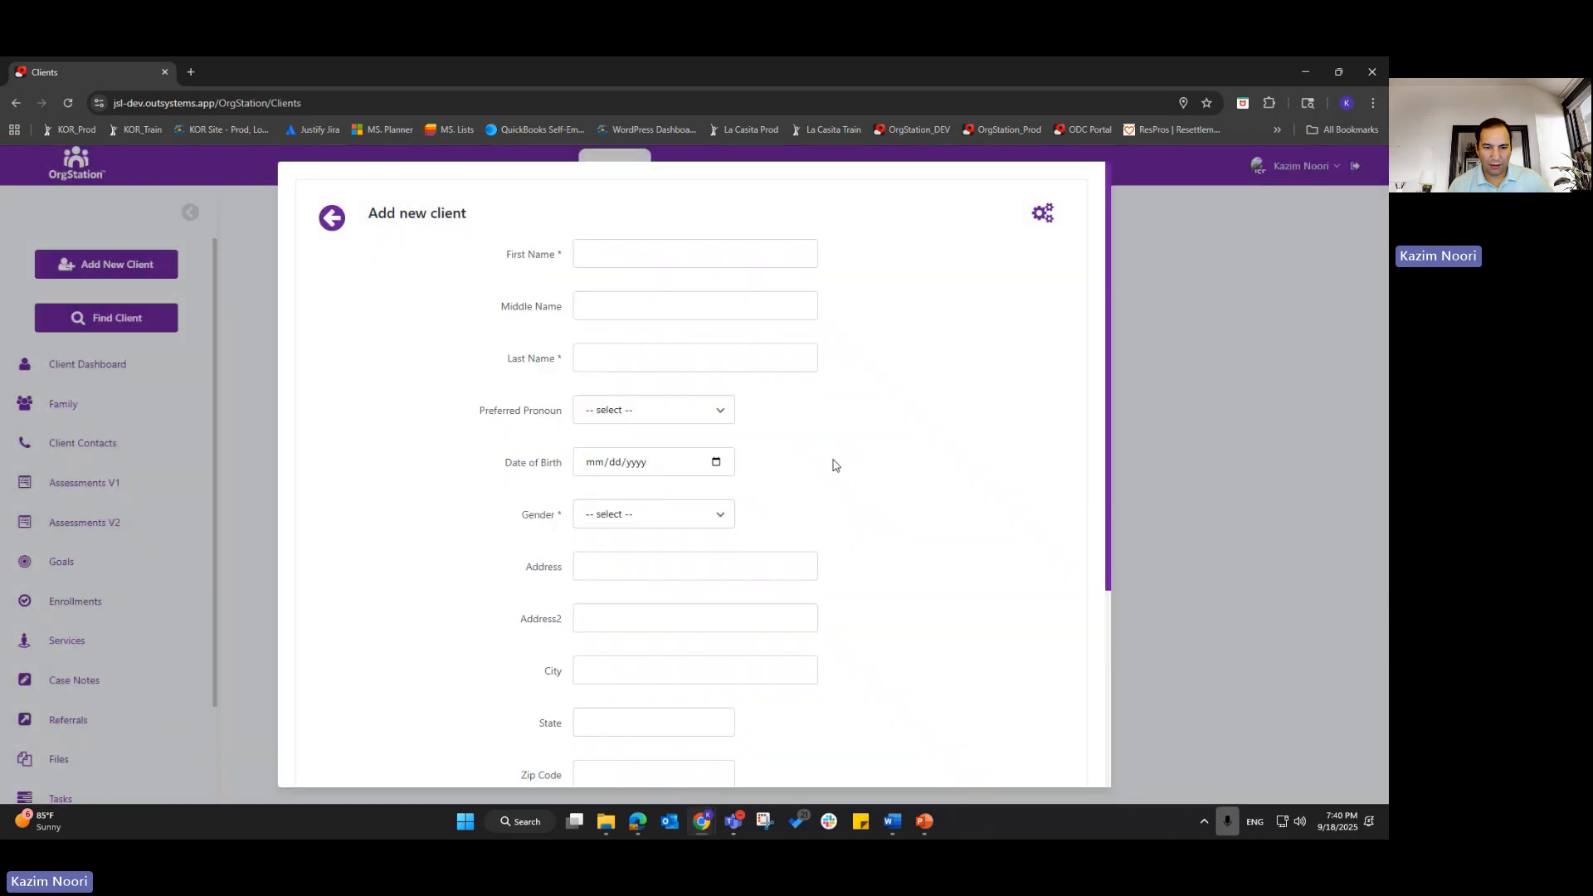
pyautogui.scroll(-4, 789, 473)
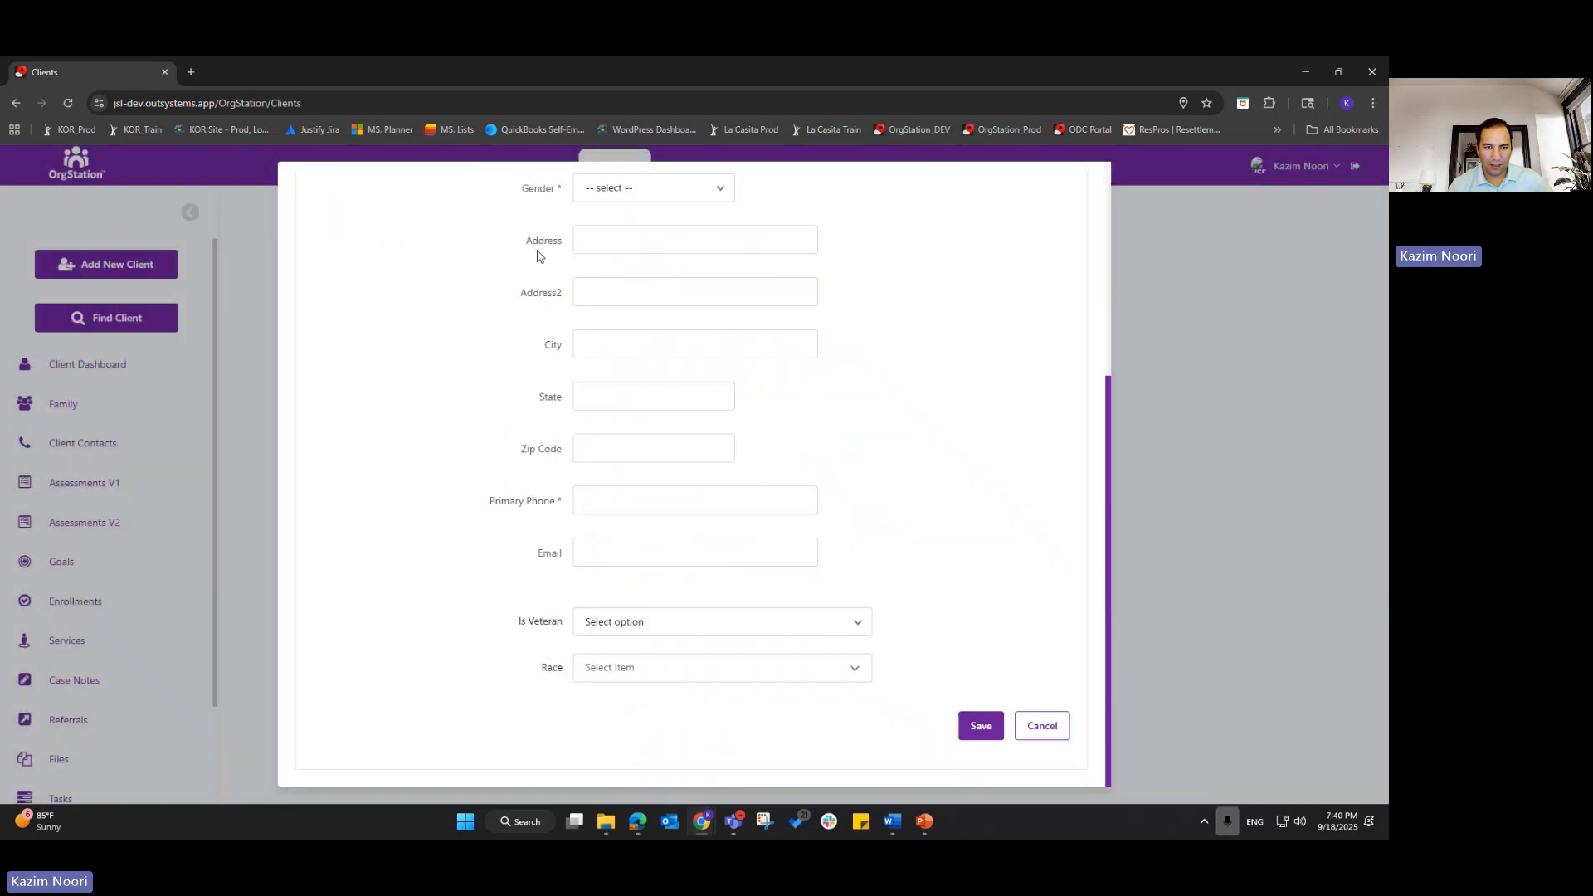
pyautogui.moveTo(537, 255); pyautogui.dragTo(622, 330)
pyautogui.click(710, 293)
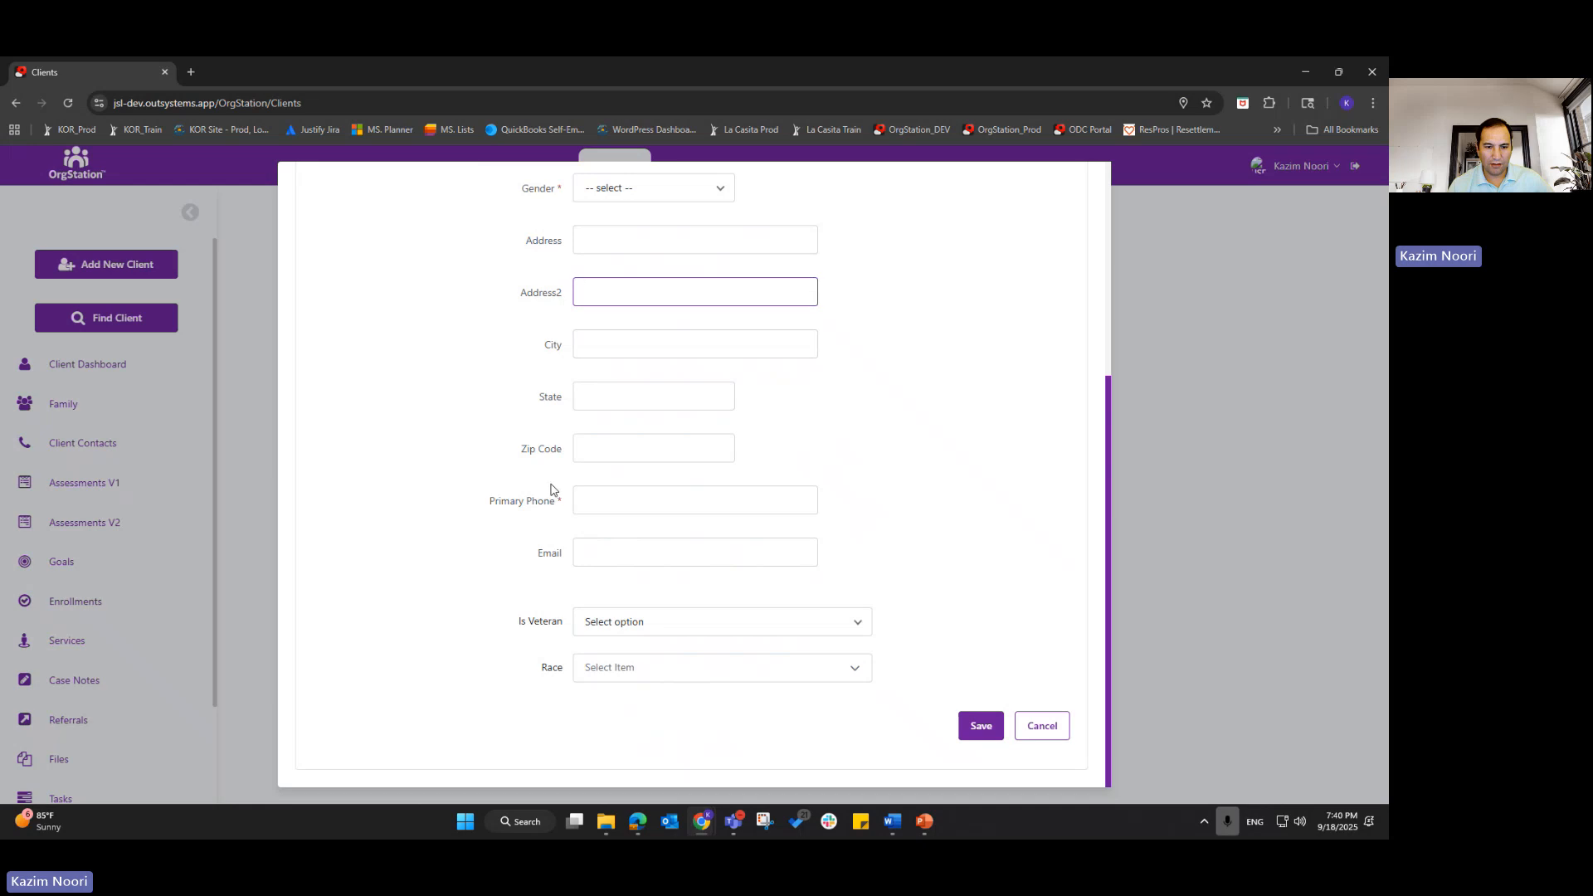
pyautogui.moveTo(465, 505); pyautogui.dragTo(654, 505)
pyautogui.click(935, 449)
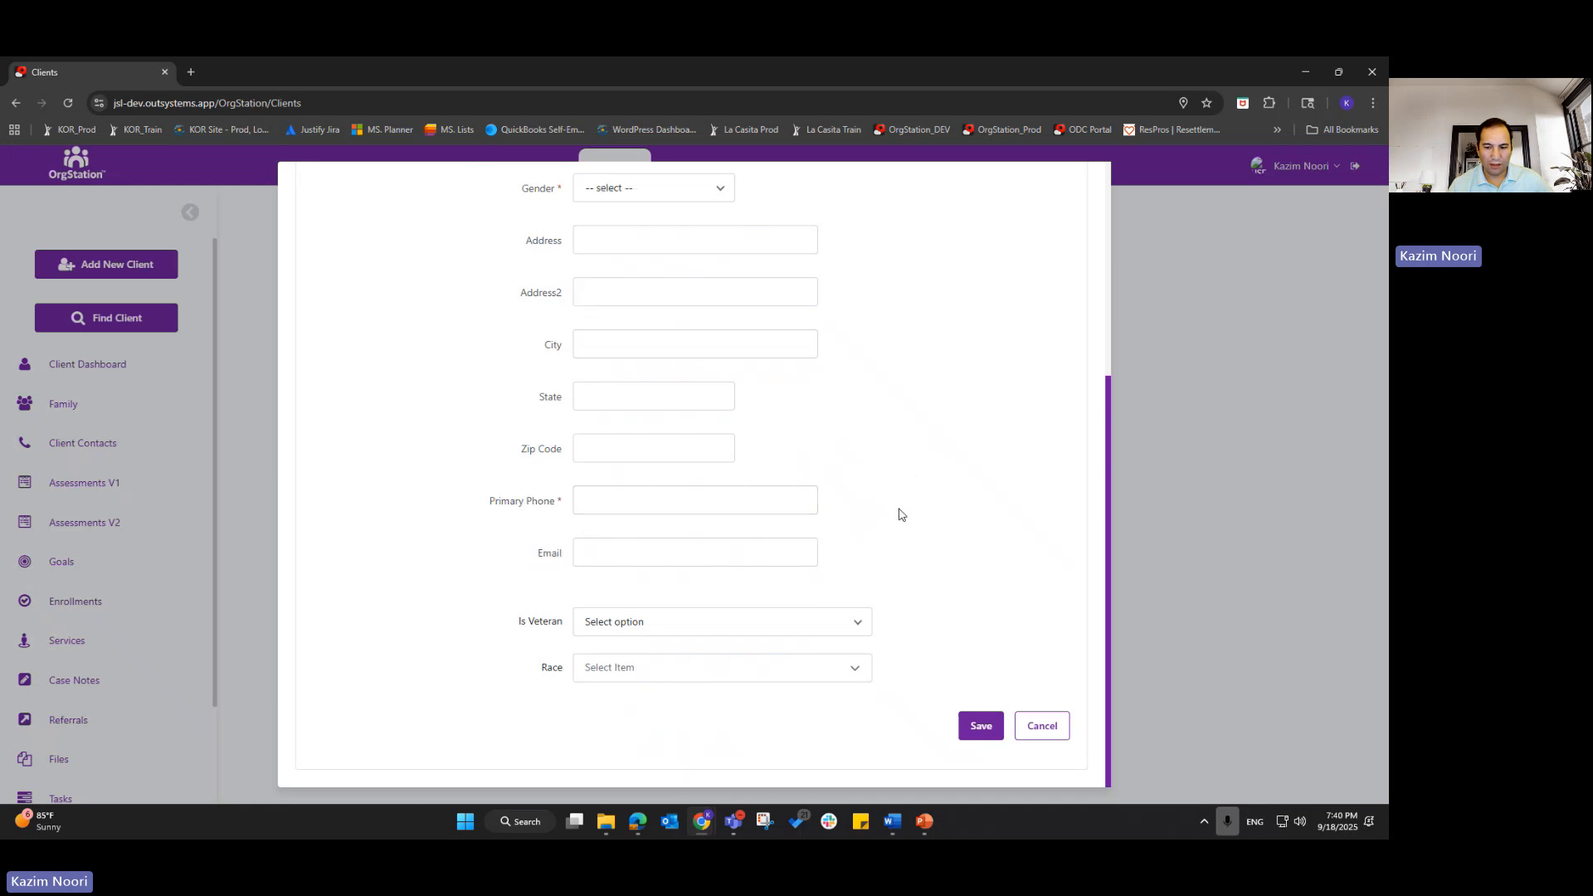
# - Examine the custom Is Veteran and Race fields, including the Race options, and close the new client form
pyautogui.moveTo(518, 628); pyautogui.dragTo(569, 632)
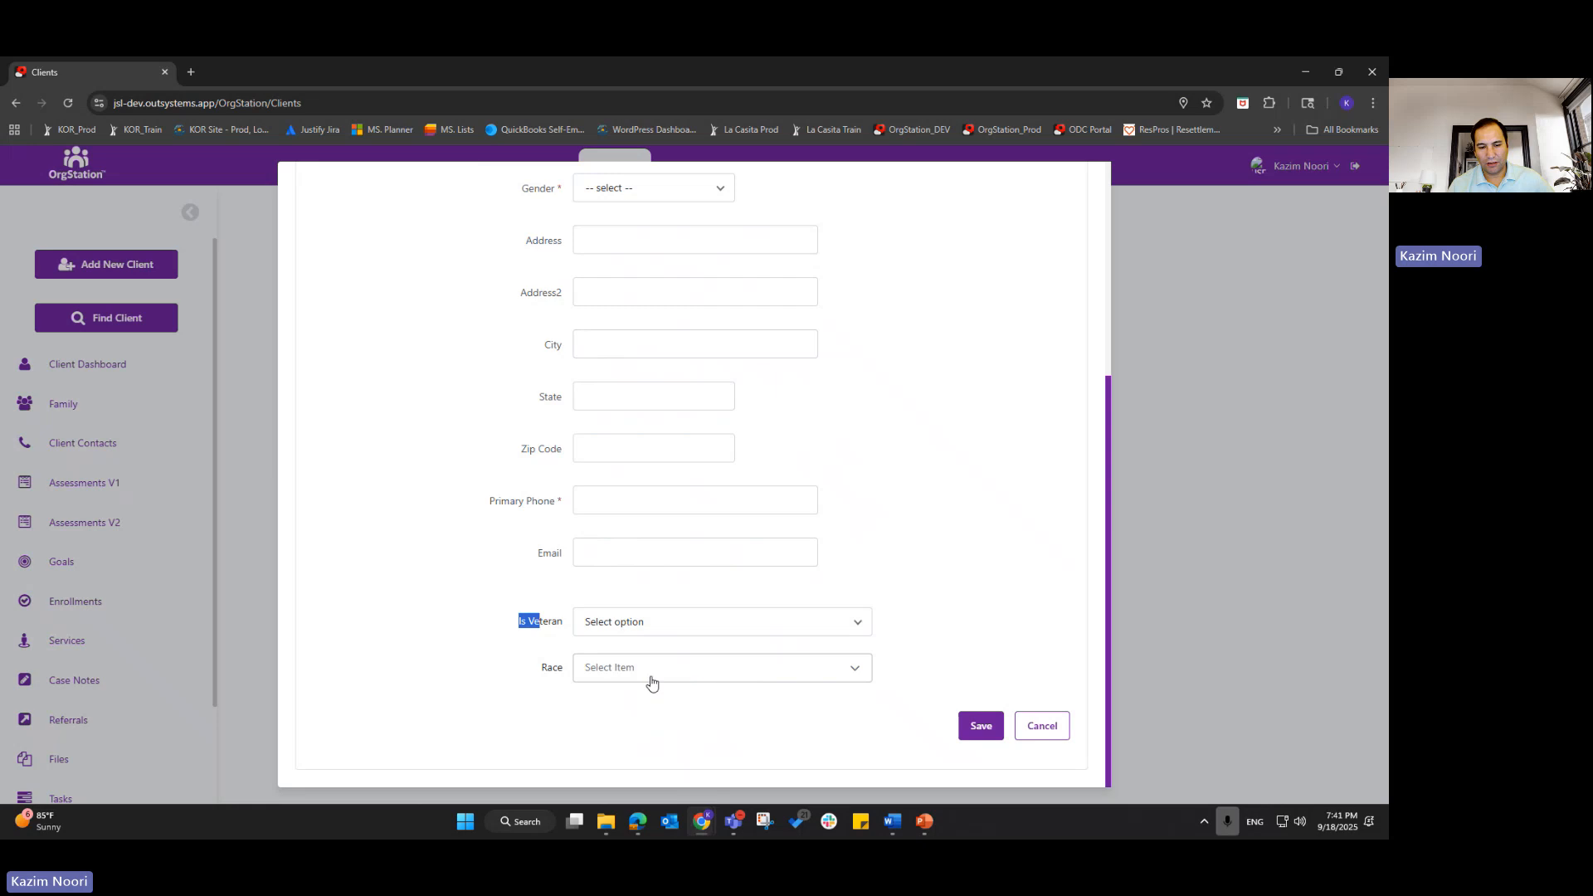
pyautogui.moveTo(517, 627); pyautogui.dragTo(549, 623)
pyautogui.doubleClick(543, 670)
pyautogui.click(708, 673)
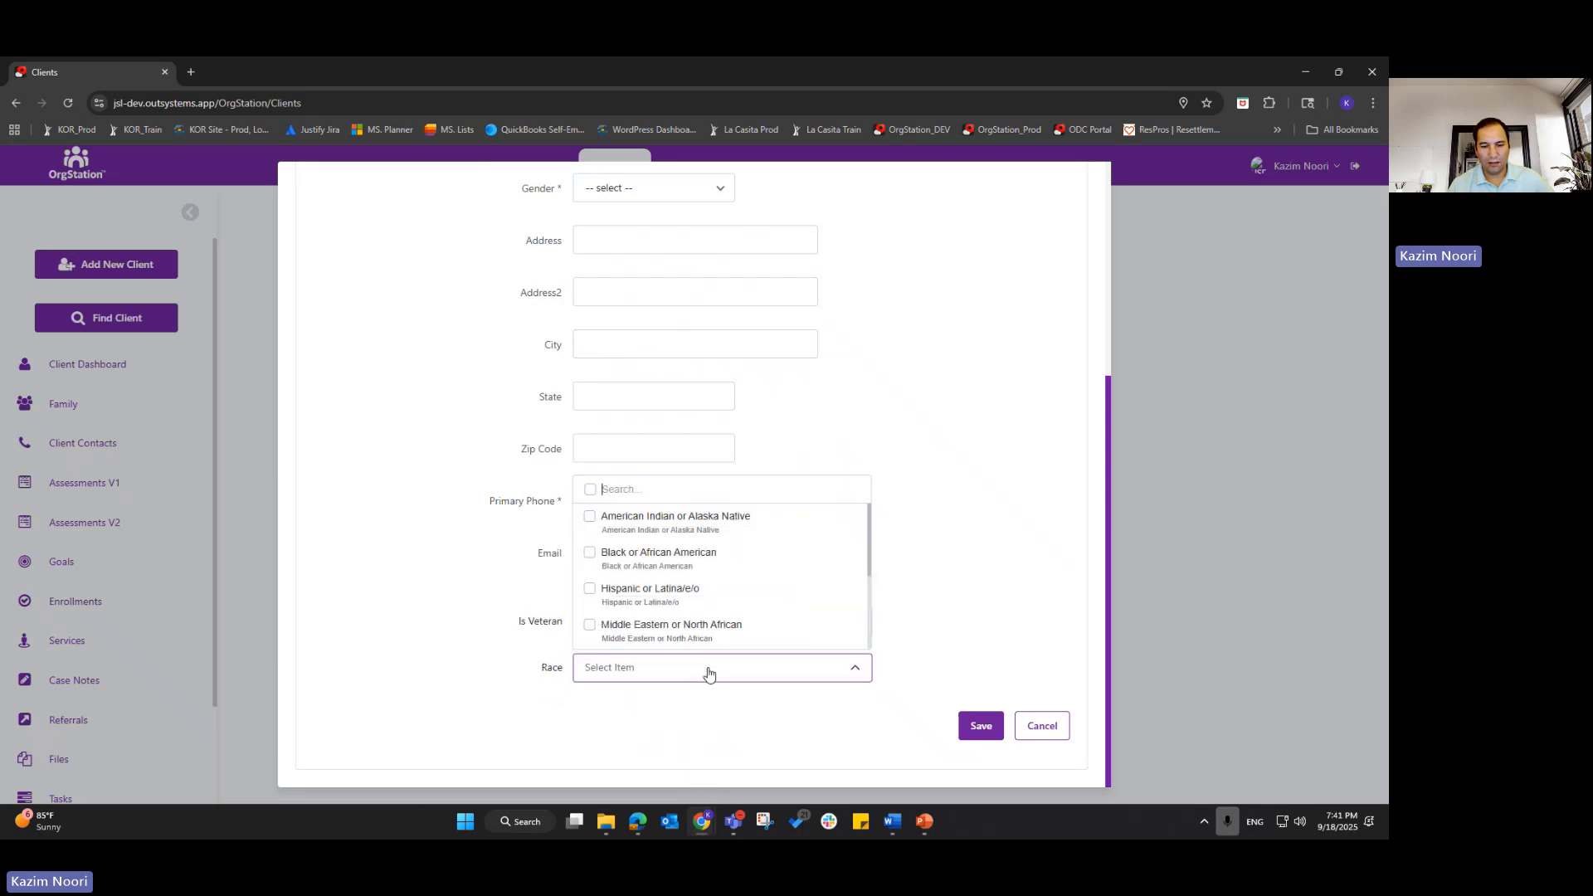
pyautogui.moveTo(498, 621); pyautogui.dragTo(531, 622)
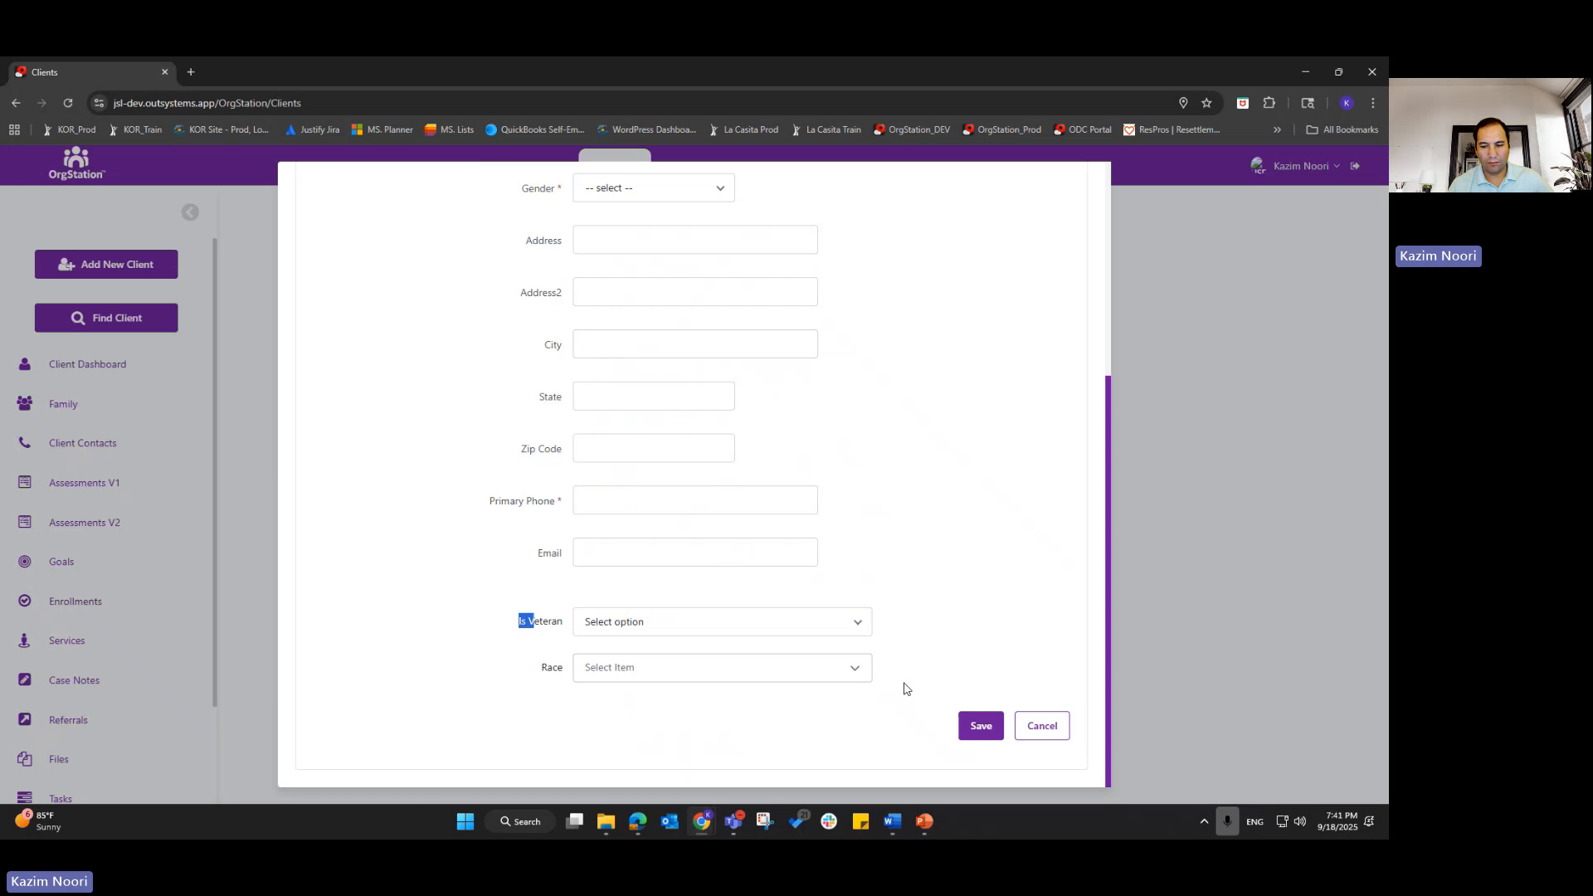
pyautogui.click(1047, 725)
# - Open the field management of the Custom Intake form in the administration area
pyautogui.click(825, 170)
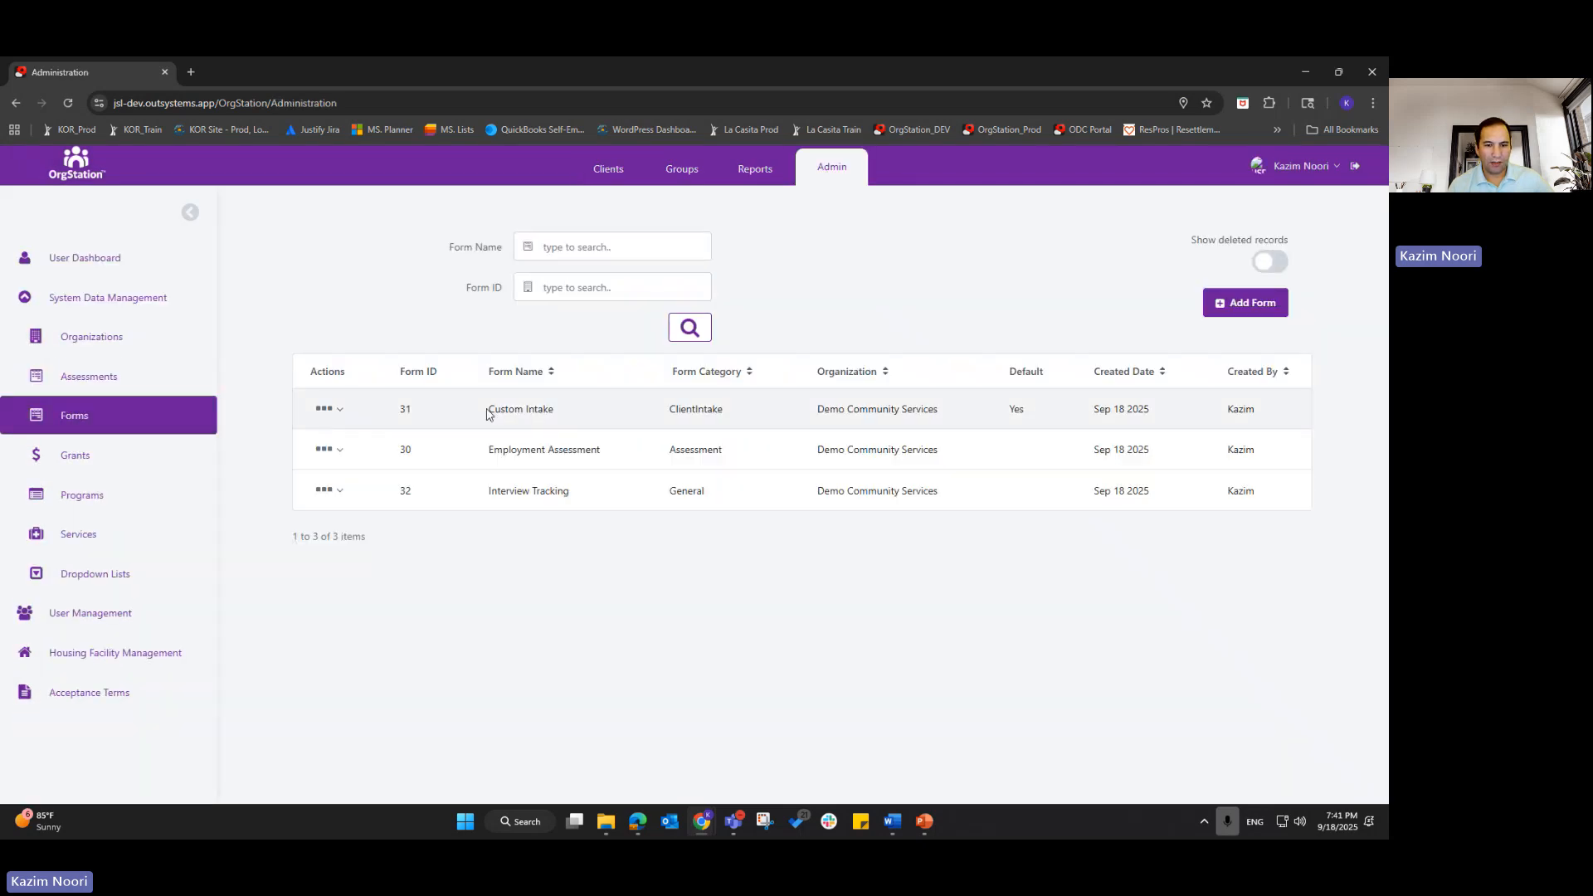
pyautogui.moveTo(487, 413); pyautogui.dragTo(921, 411)
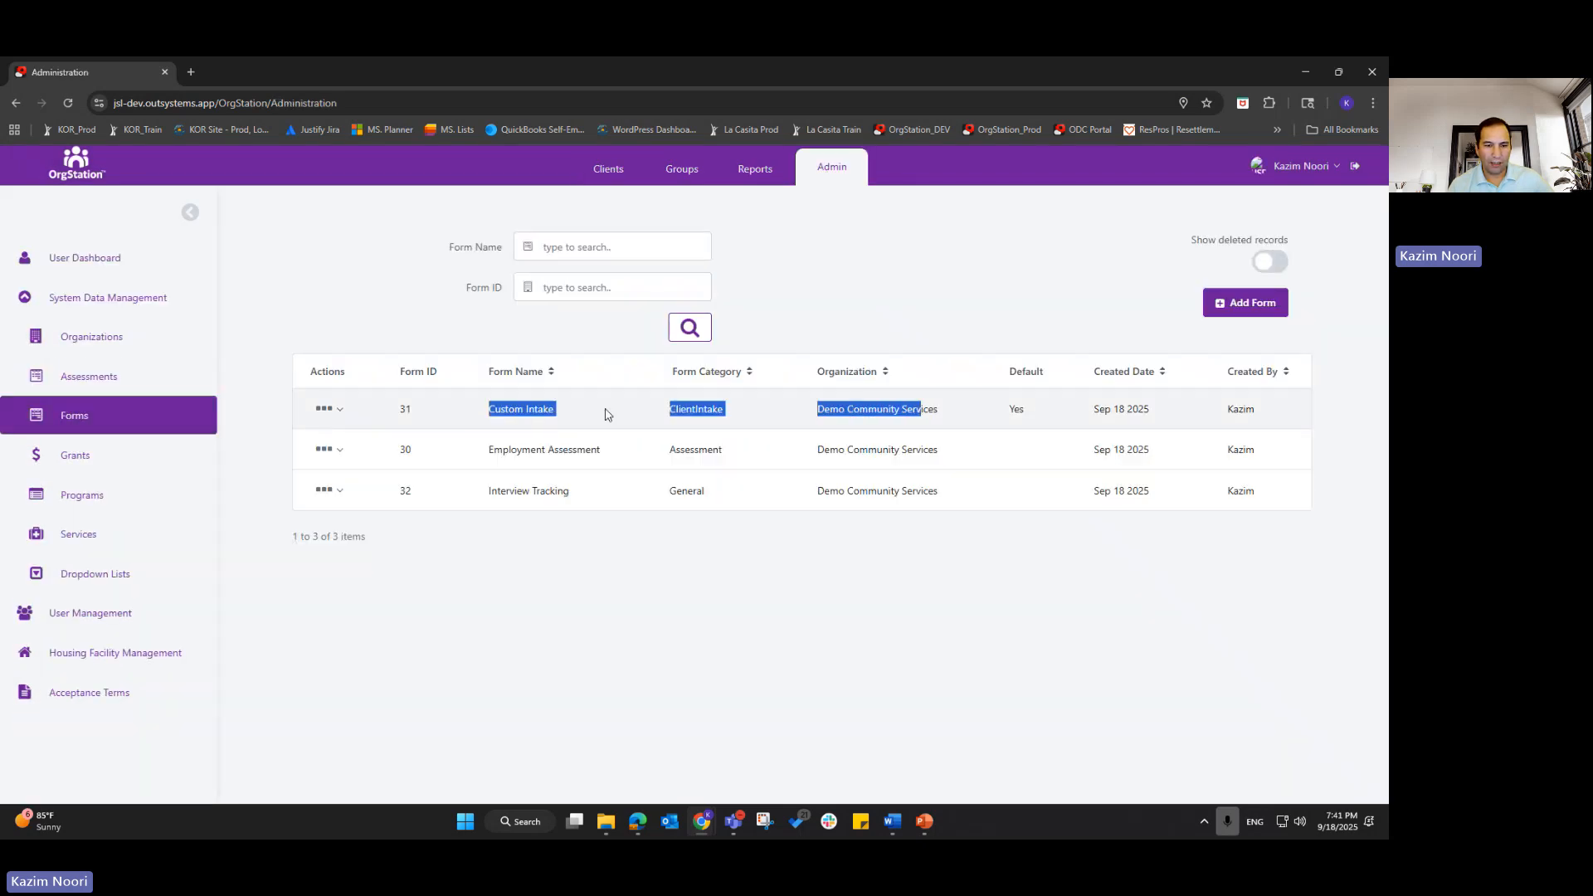
pyautogui.click(325, 415)
pyautogui.click(361, 491)
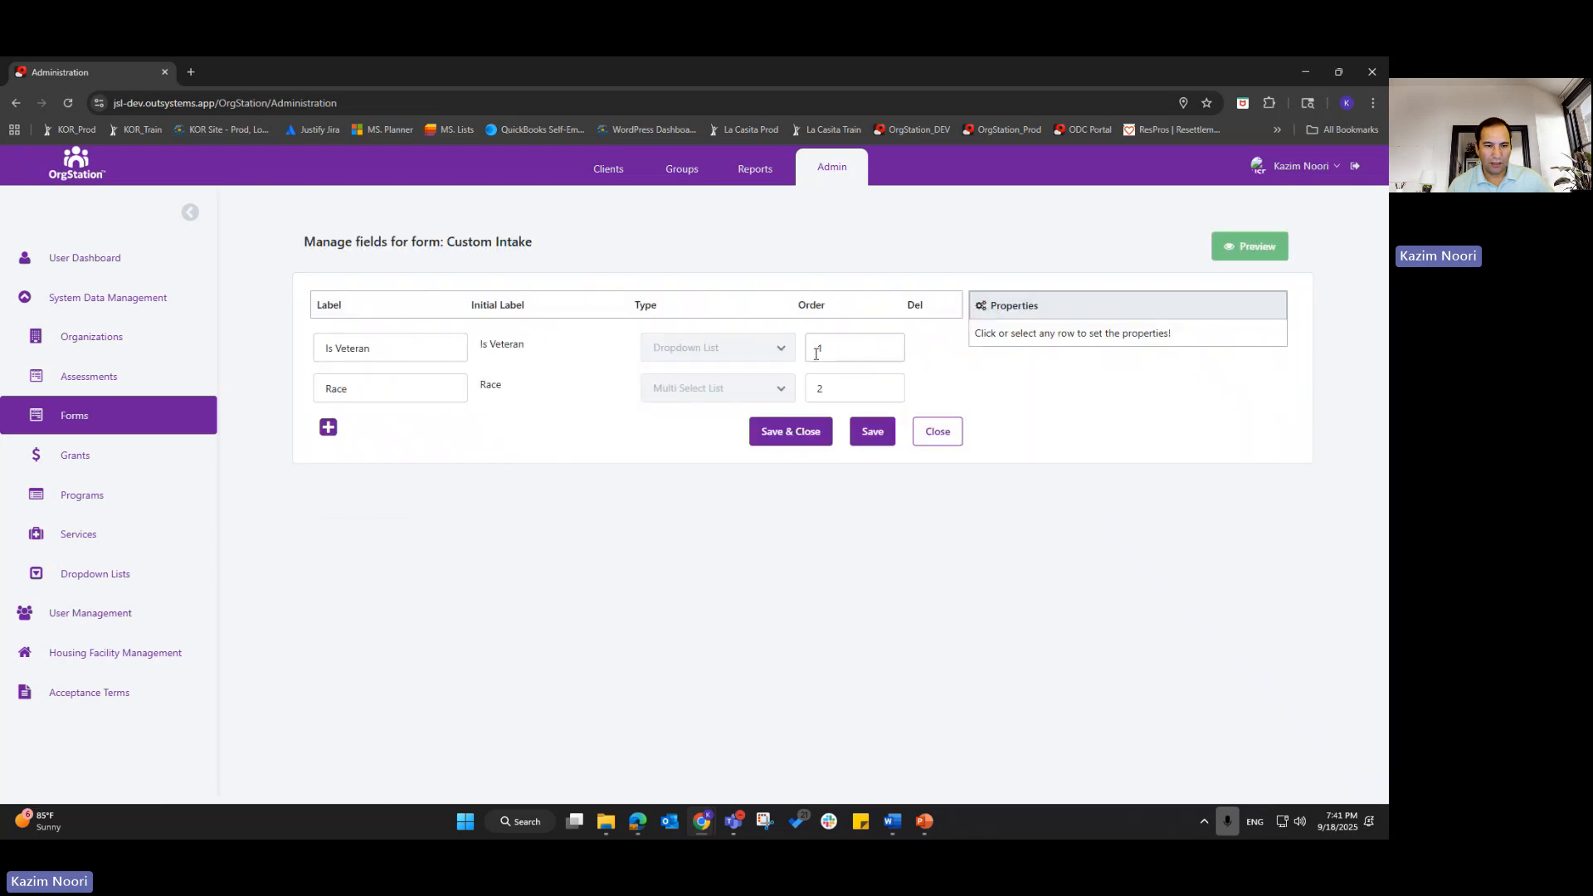
# - Add three blank fields to the Custom Intake form, look over the available field types, and close without saving
pyautogui.click(328, 427)
pyautogui.click(328, 468)
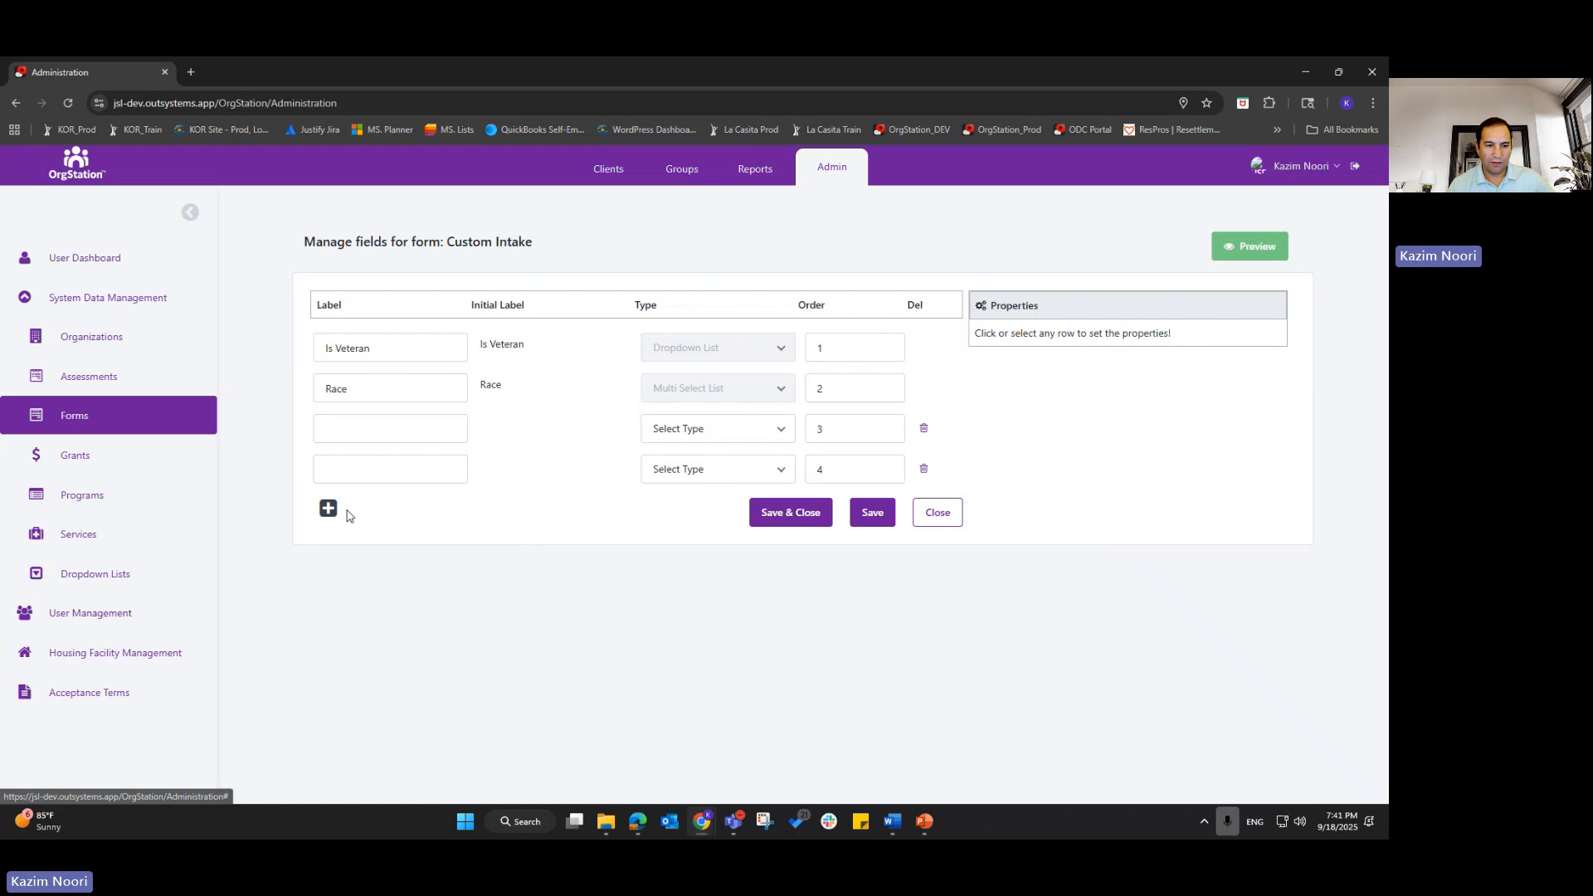
pyautogui.click(328, 509)
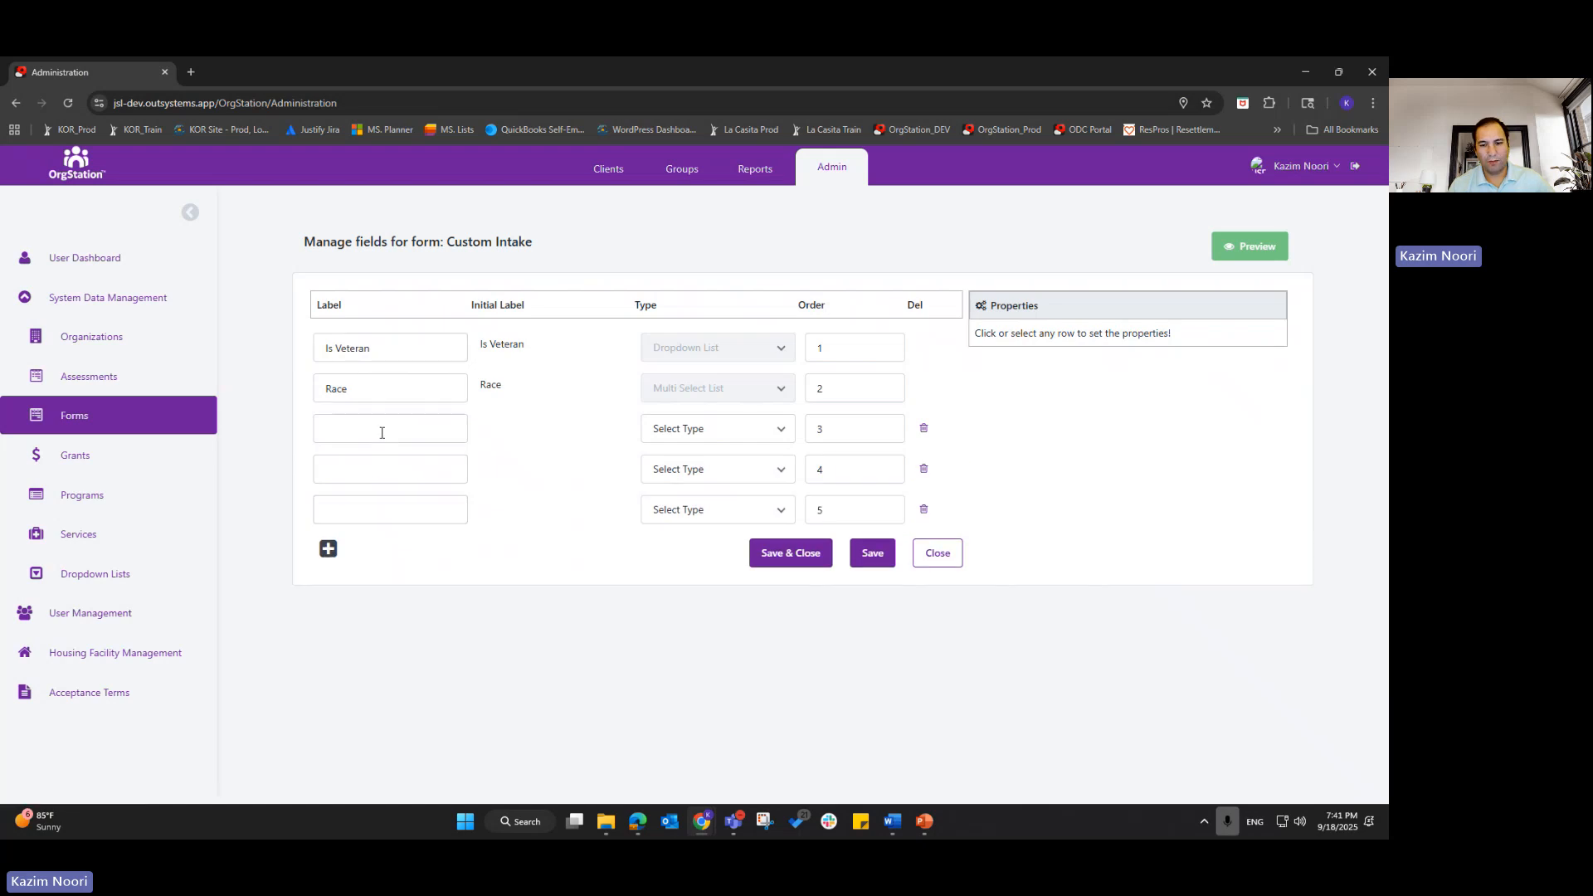
pyautogui.click(718, 429)
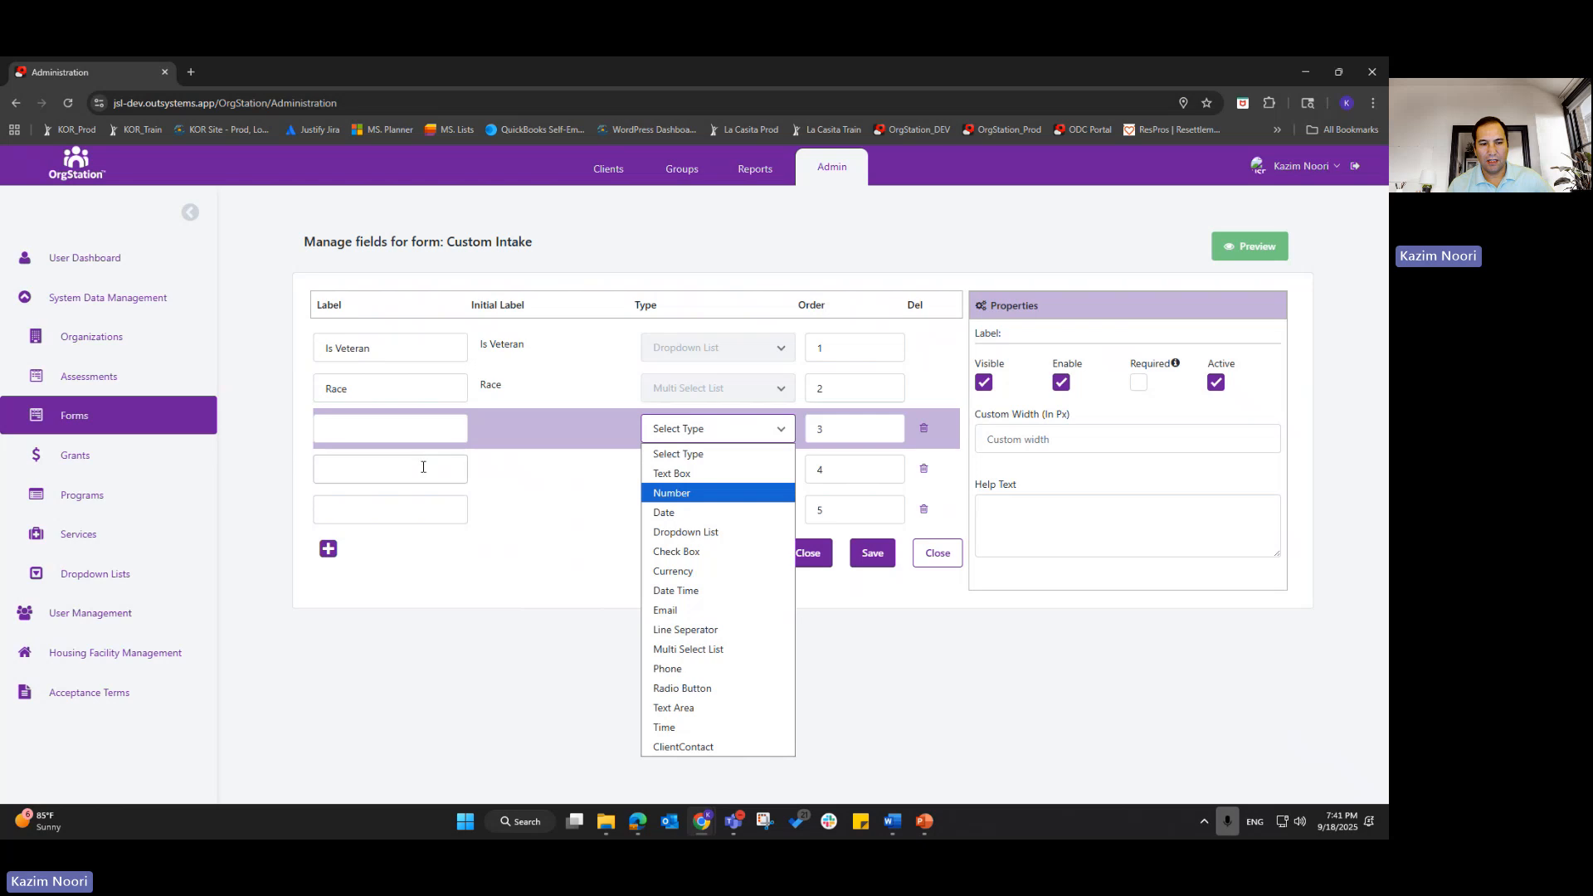
pyautogui.click(423, 467)
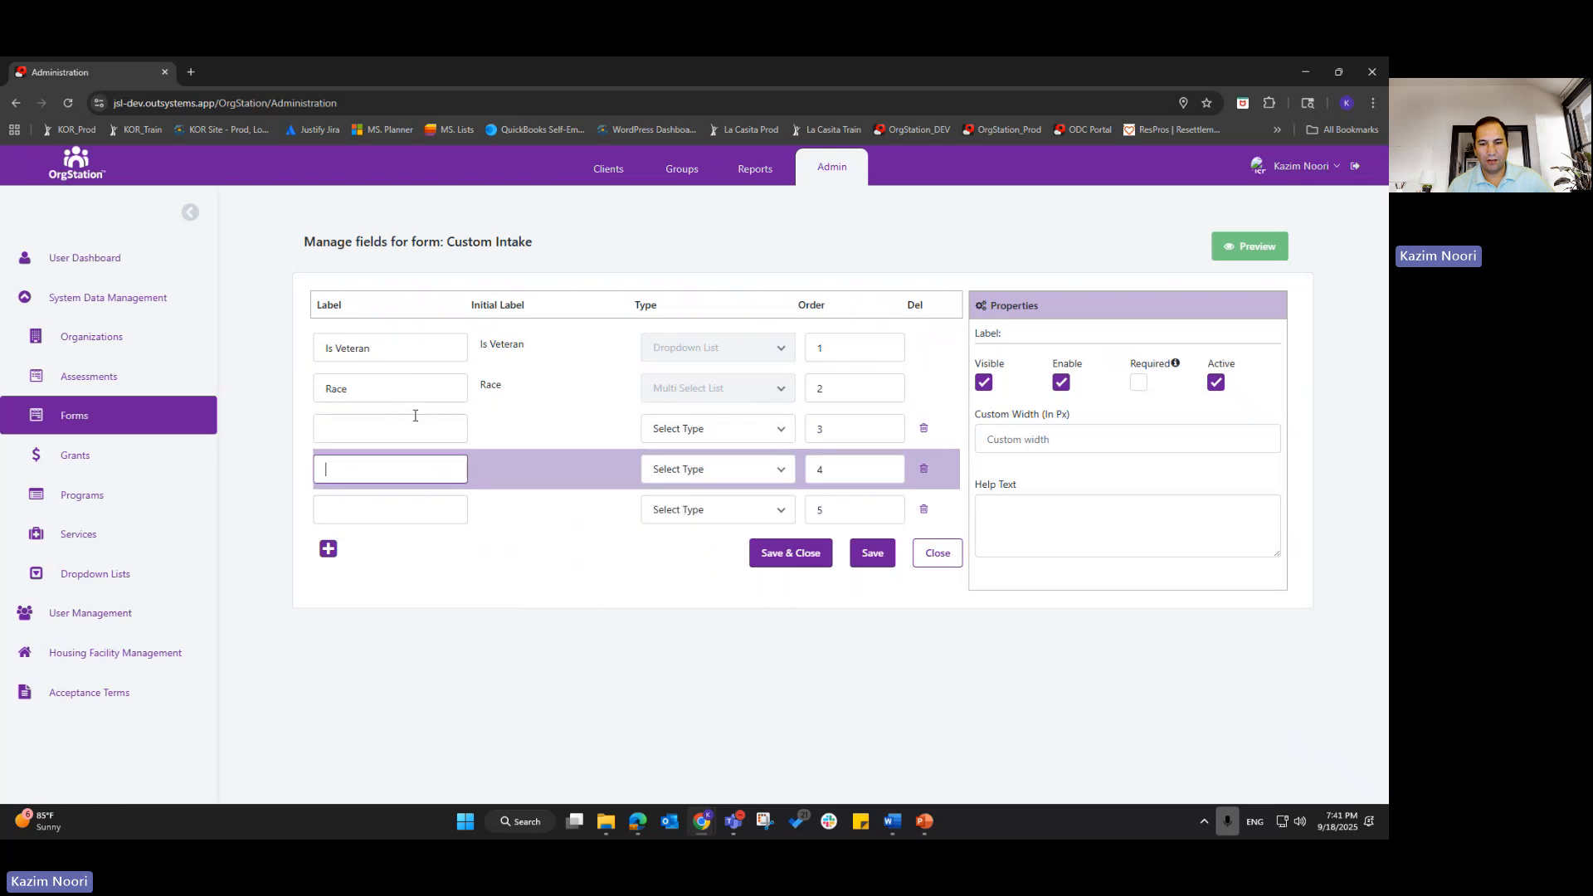
pyautogui.click(936, 554)
# - Return to the client record and start a new Employment Assessment response under Assessments V2
pyautogui.click(608, 170)
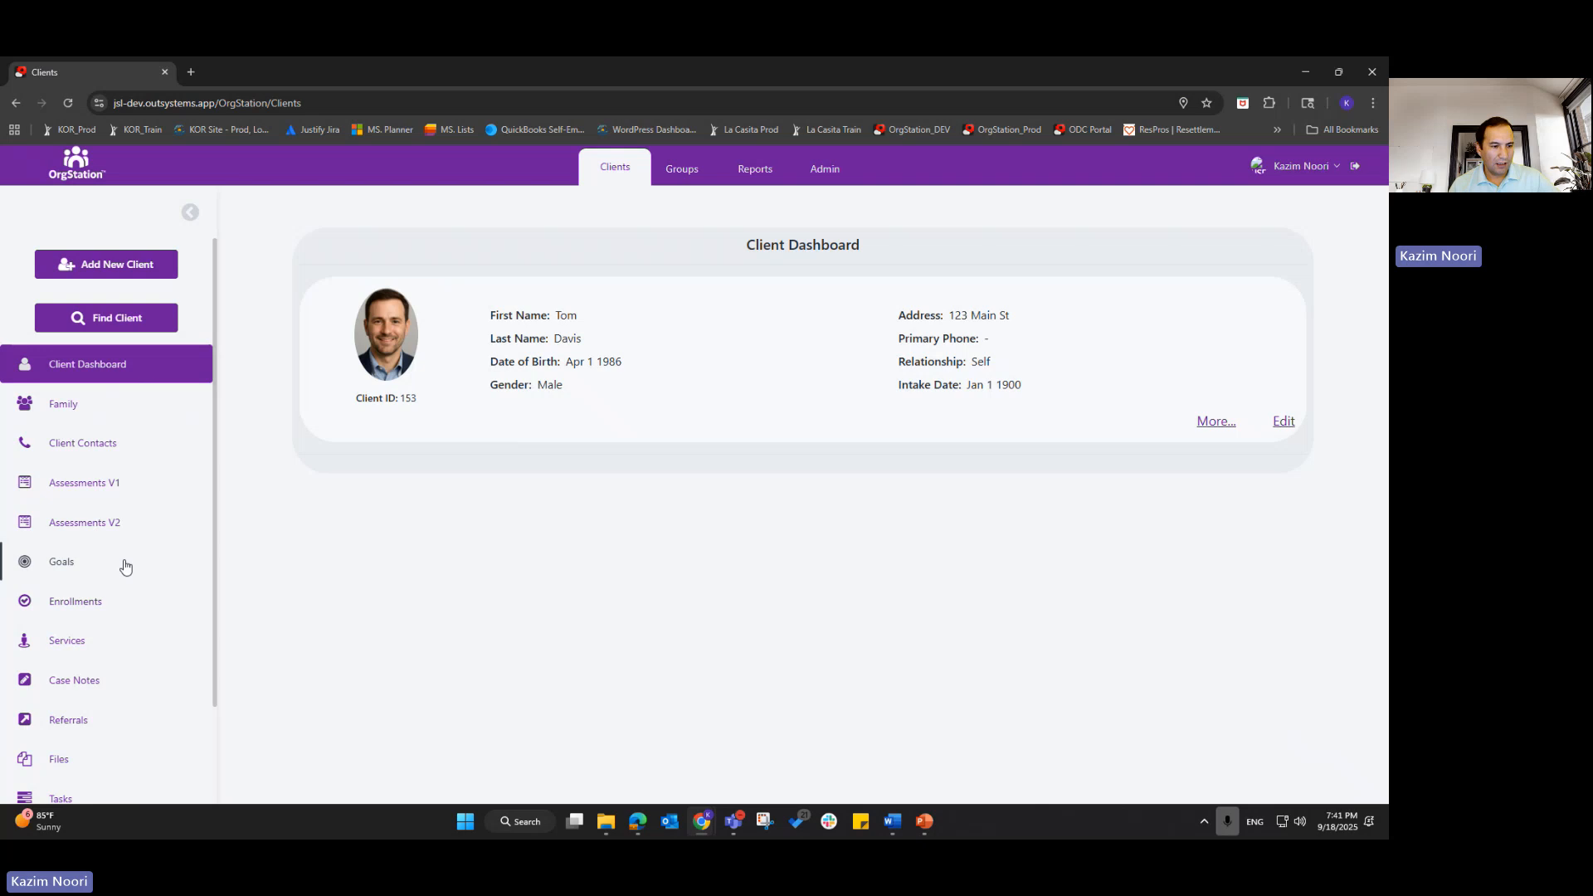
pyautogui.click(75, 524)
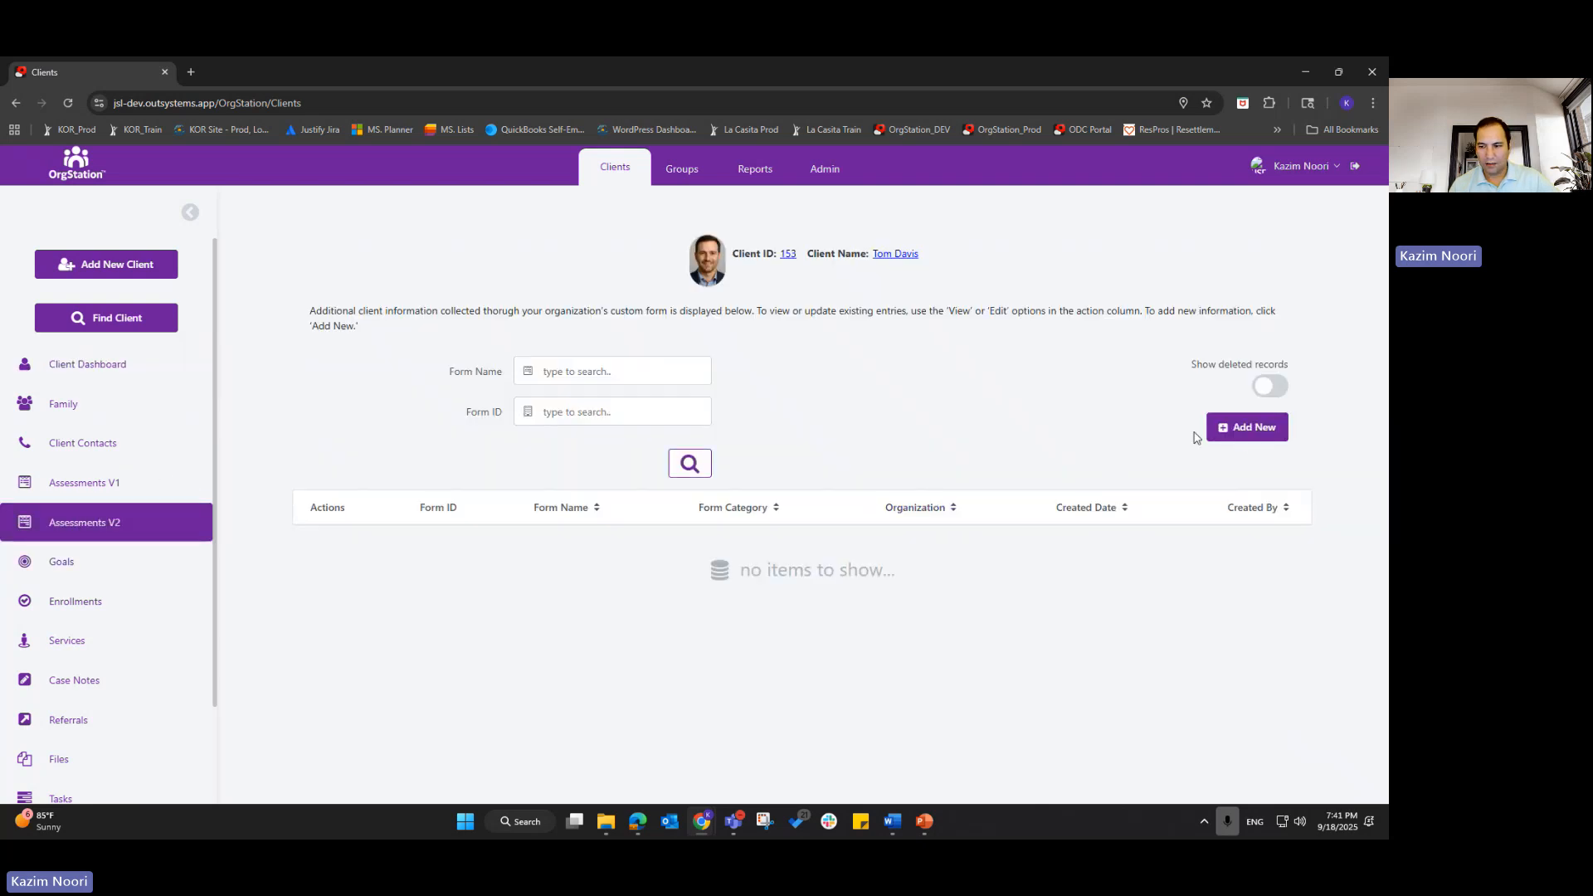
pyautogui.click(1242, 430)
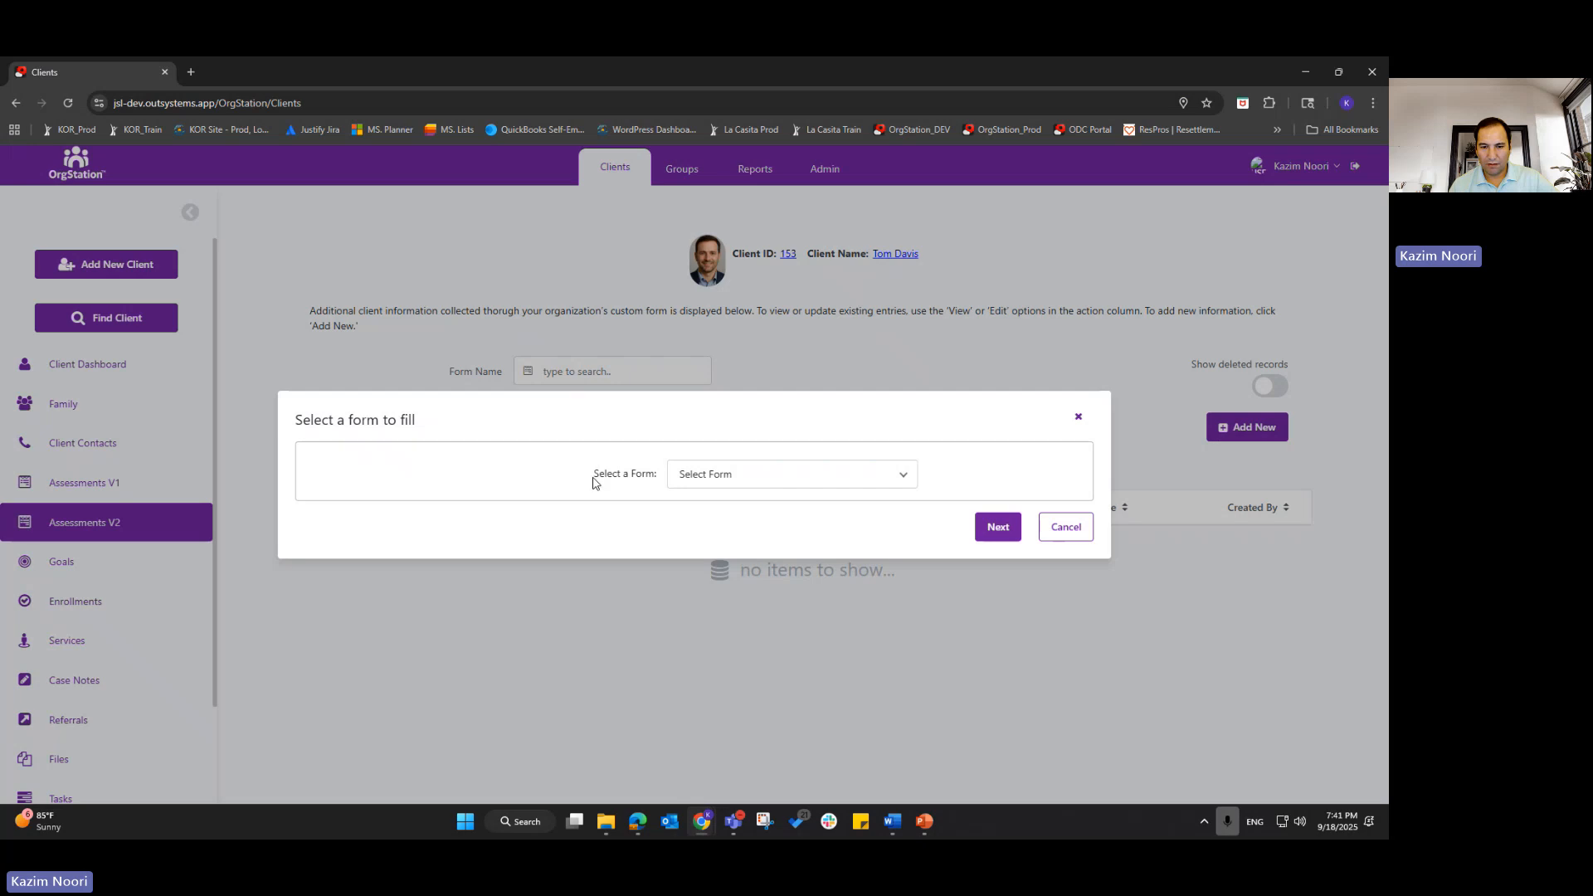
pyautogui.moveTo(594, 482); pyautogui.dragTo(612, 479)
pyautogui.click(757, 474)
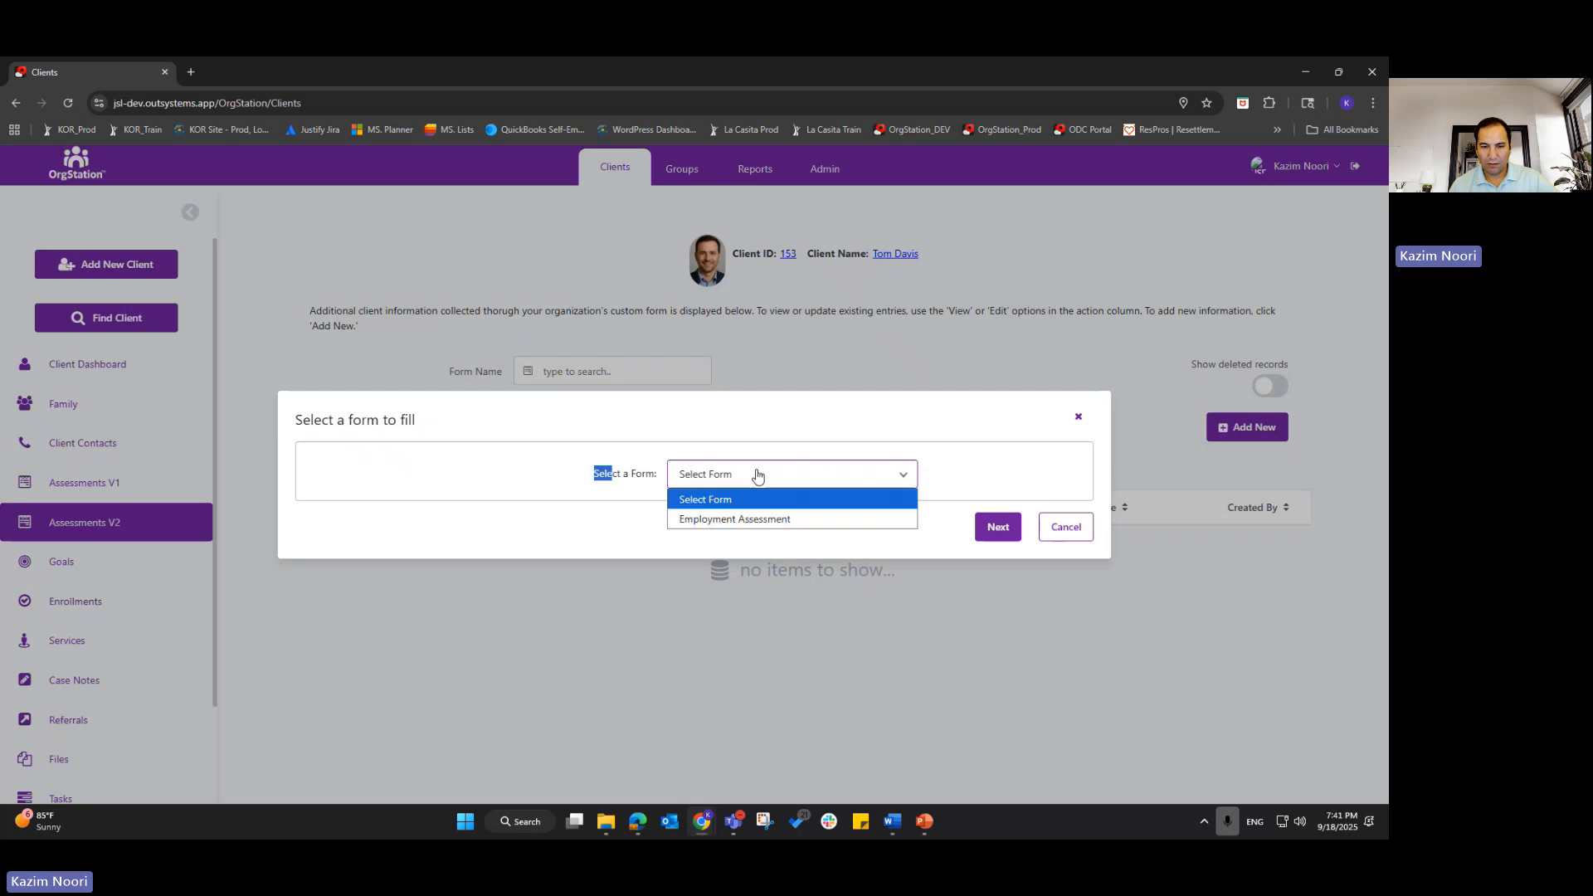
pyautogui.click(701, 520)
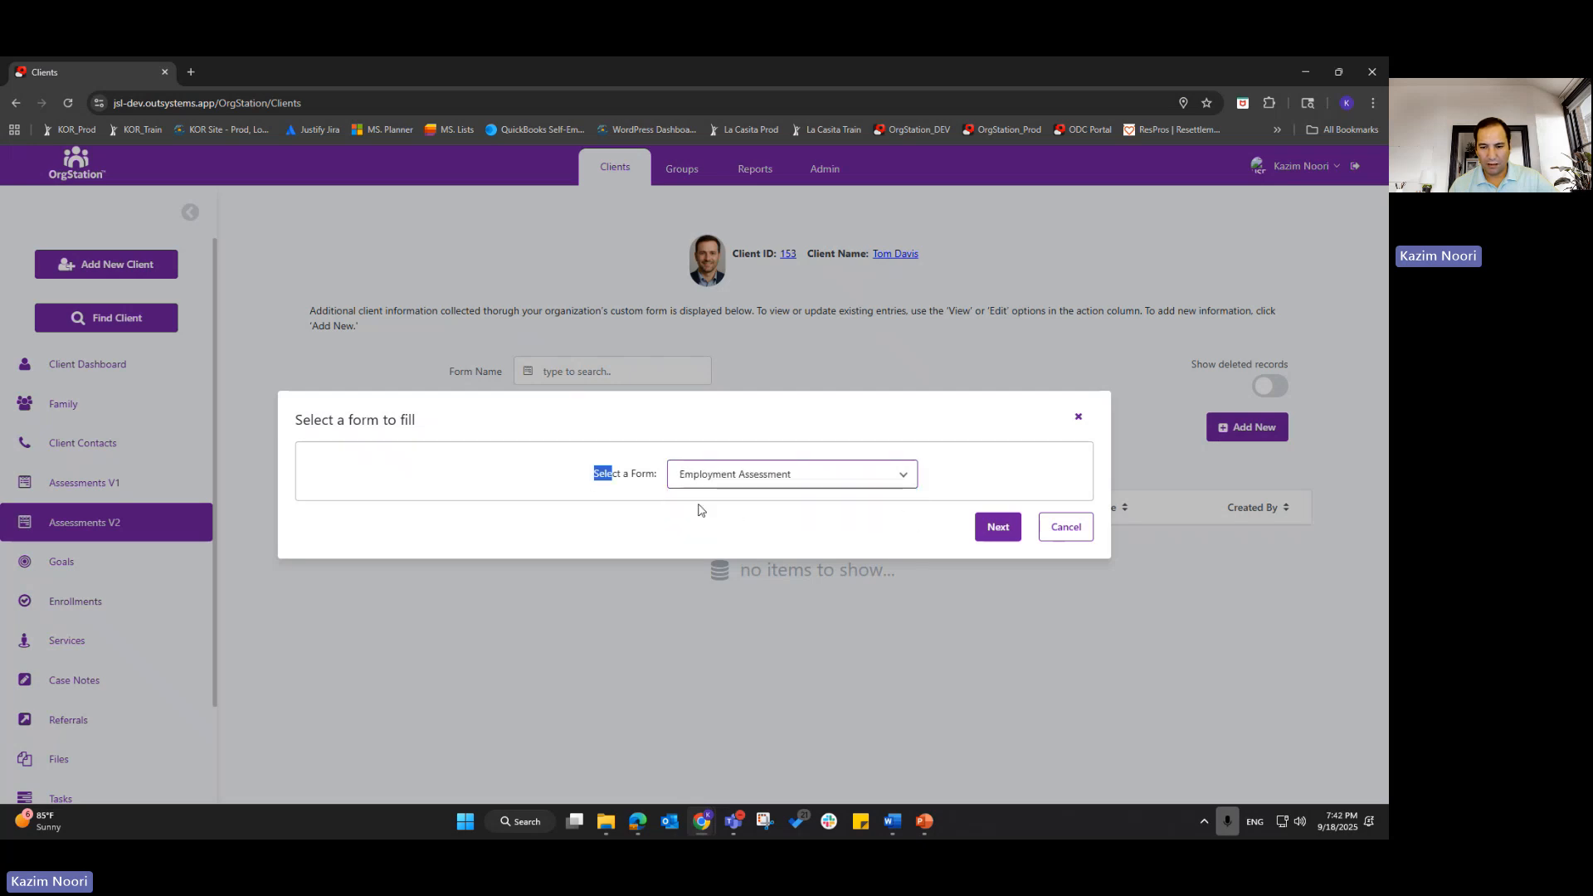
pyautogui.click(1002, 527)
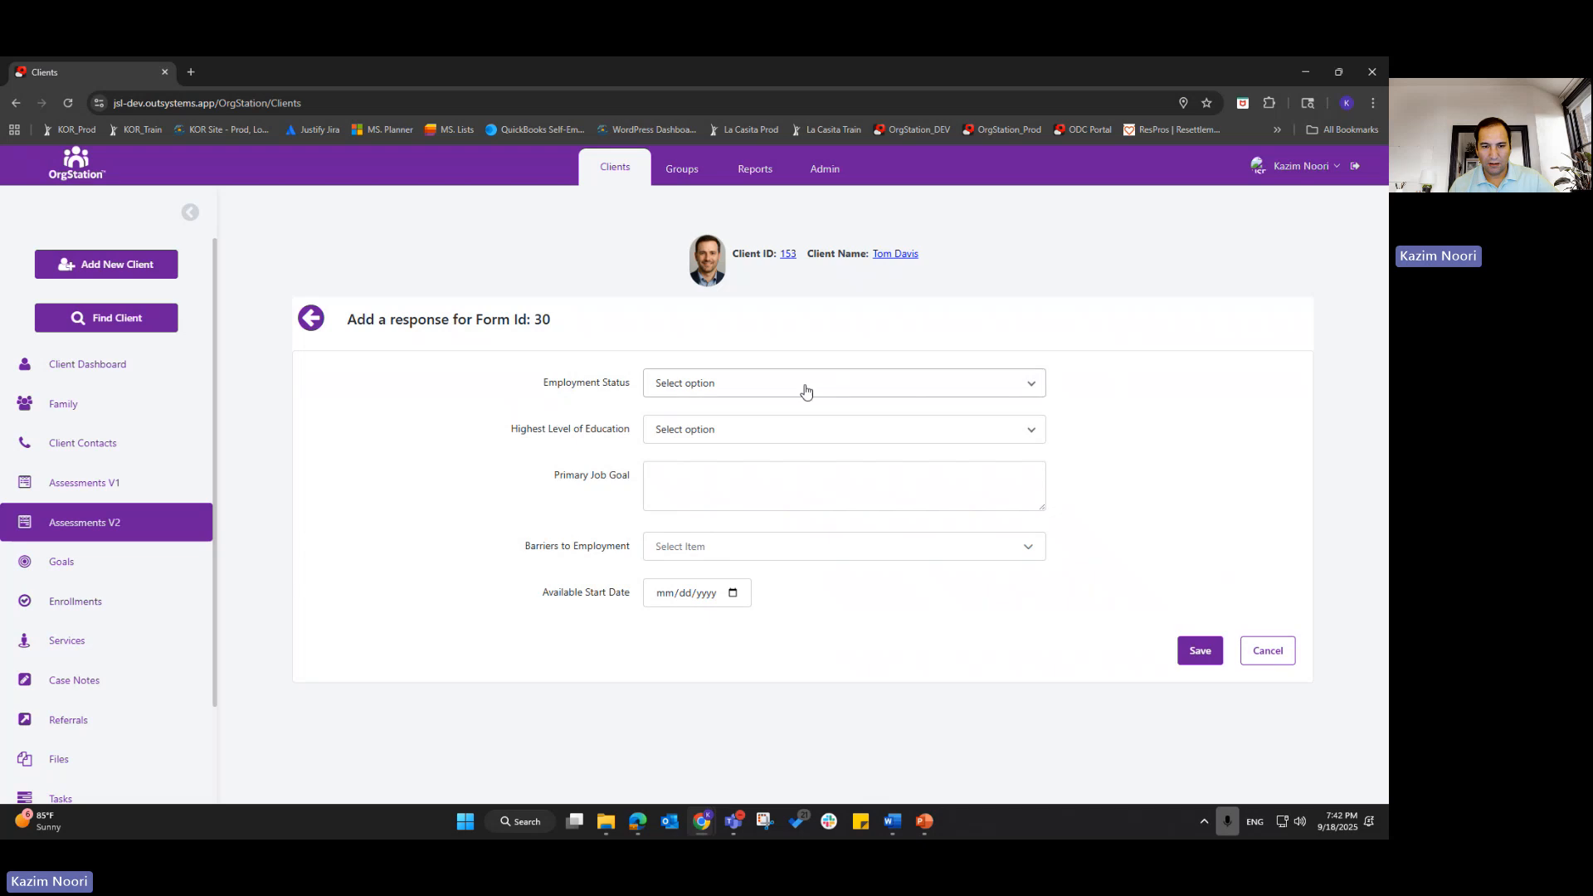
# - Set the Employment Status to Unemployed and the Highest Level of Education to High School Diploma
pyautogui.click(804, 390)
pyautogui.click(780, 449)
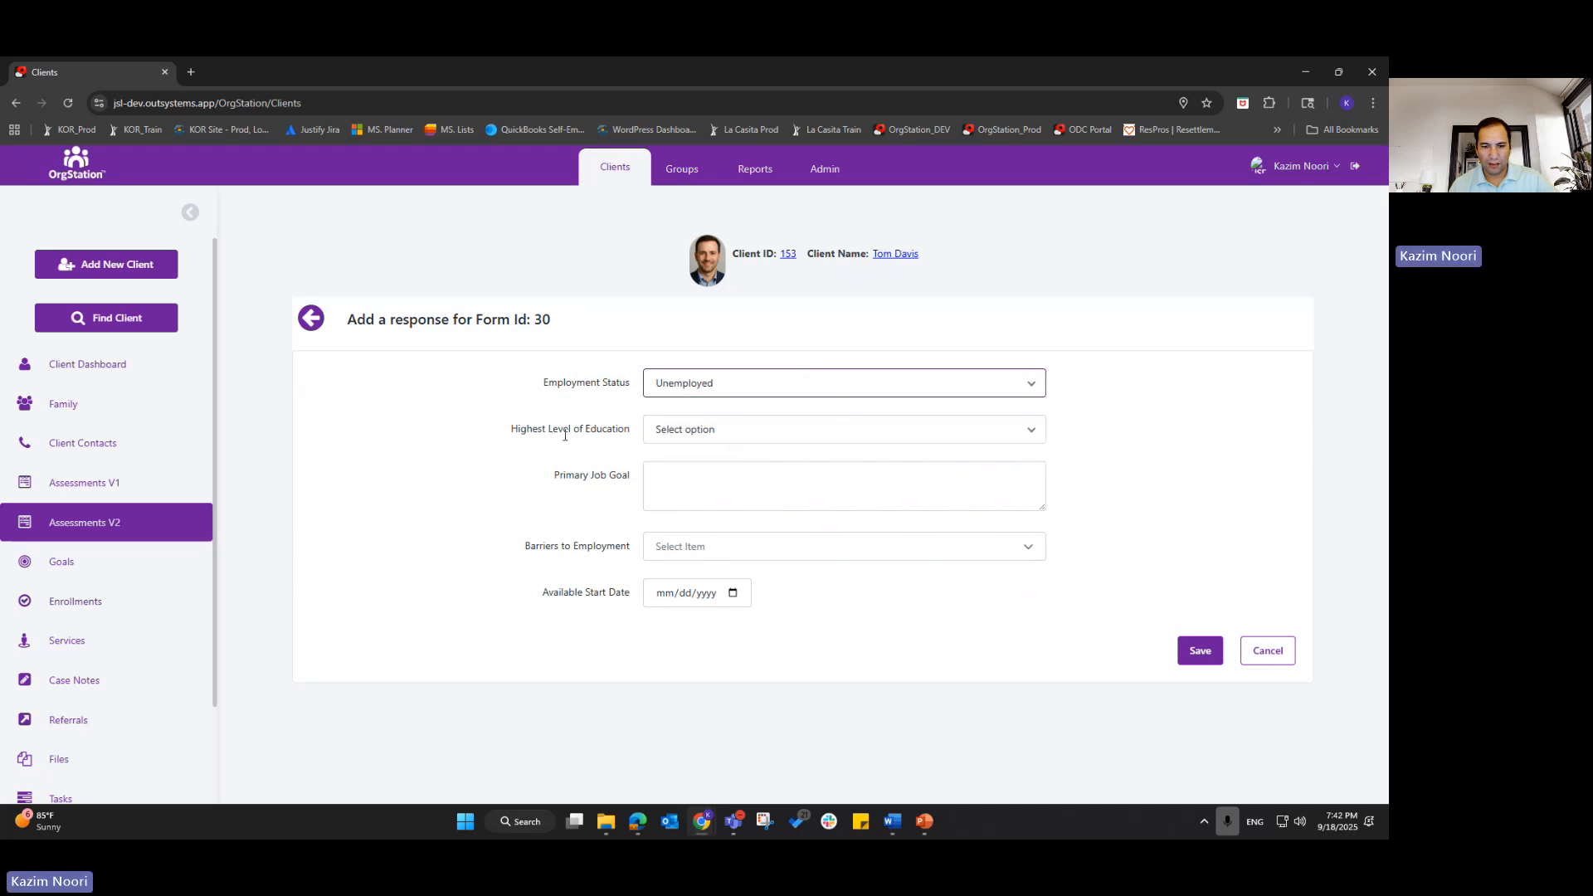
pyautogui.click(779, 431)
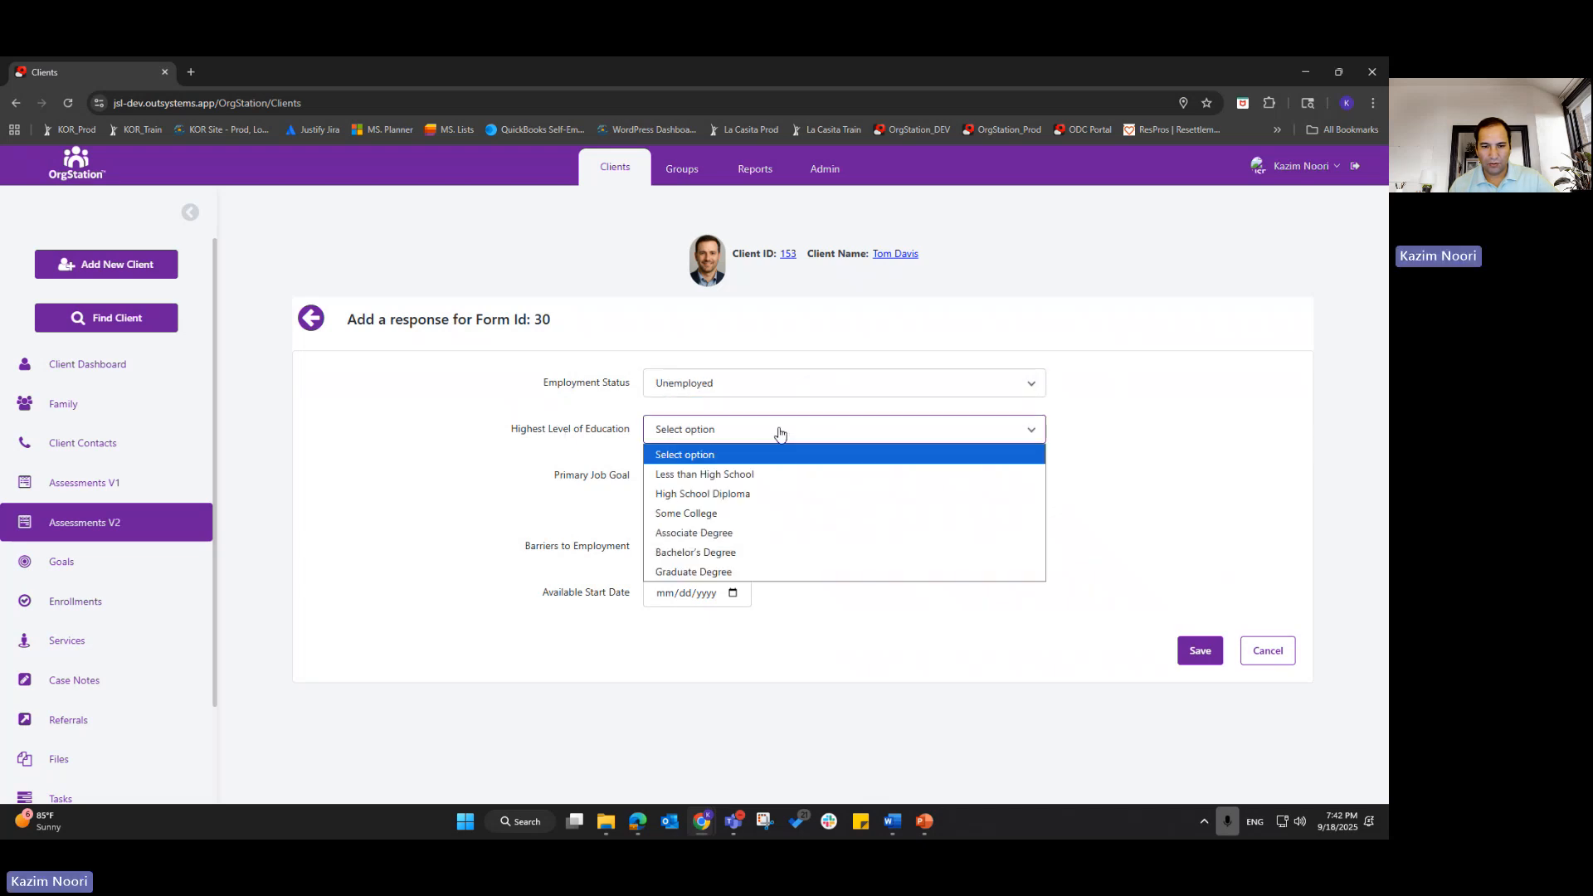
pyautogui.click(743, 494)
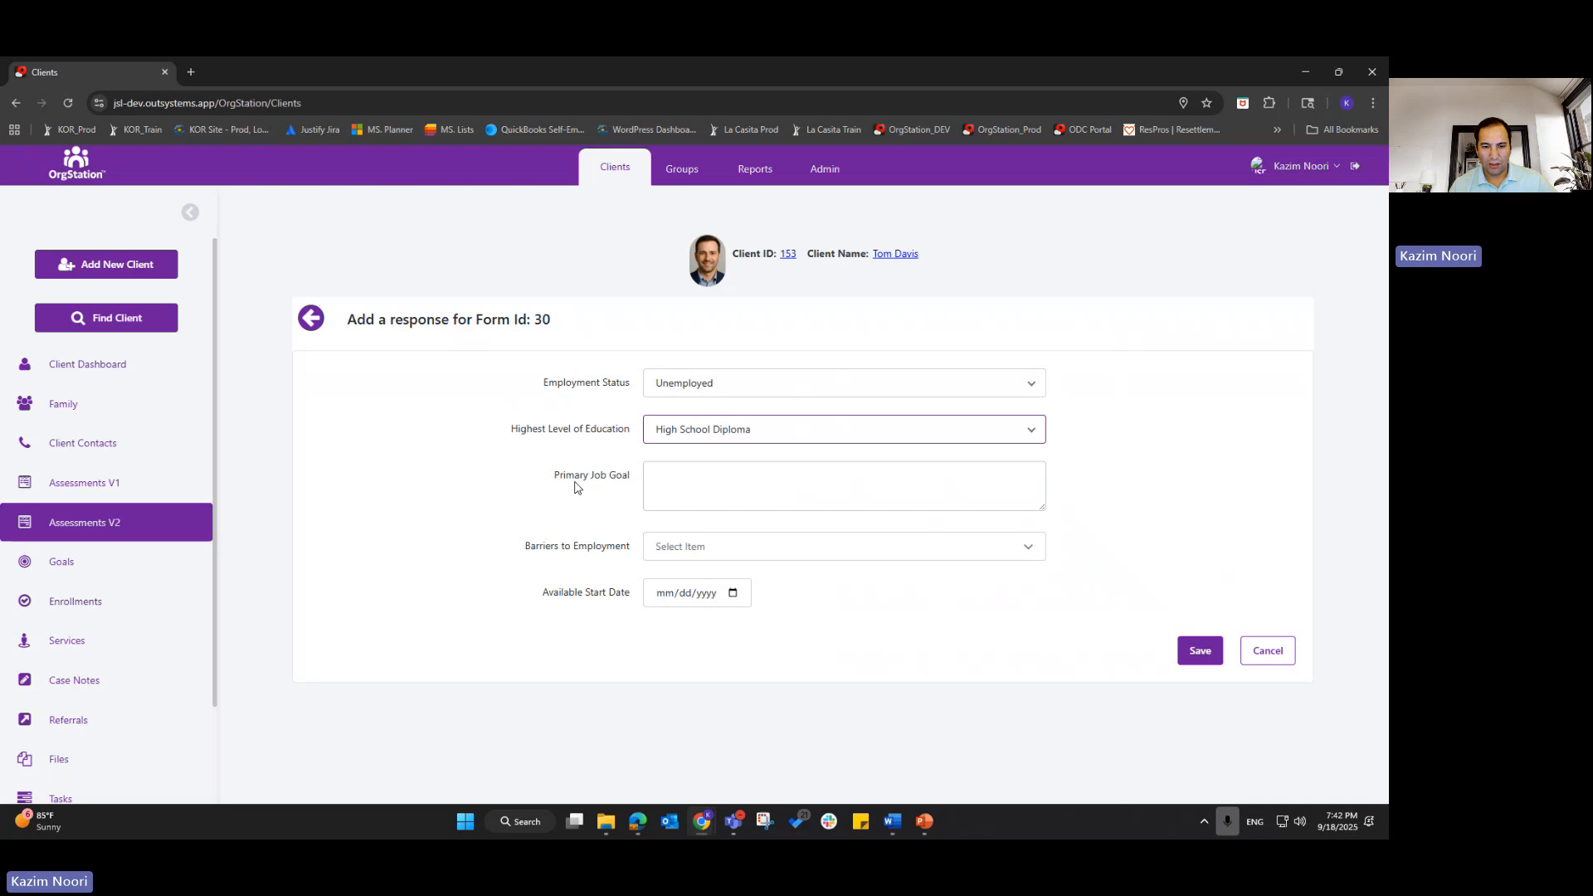
# - Enter "Get a full-time job in the transporation industry." as the Primary Job Goal
pyautogui.click(720, 480)
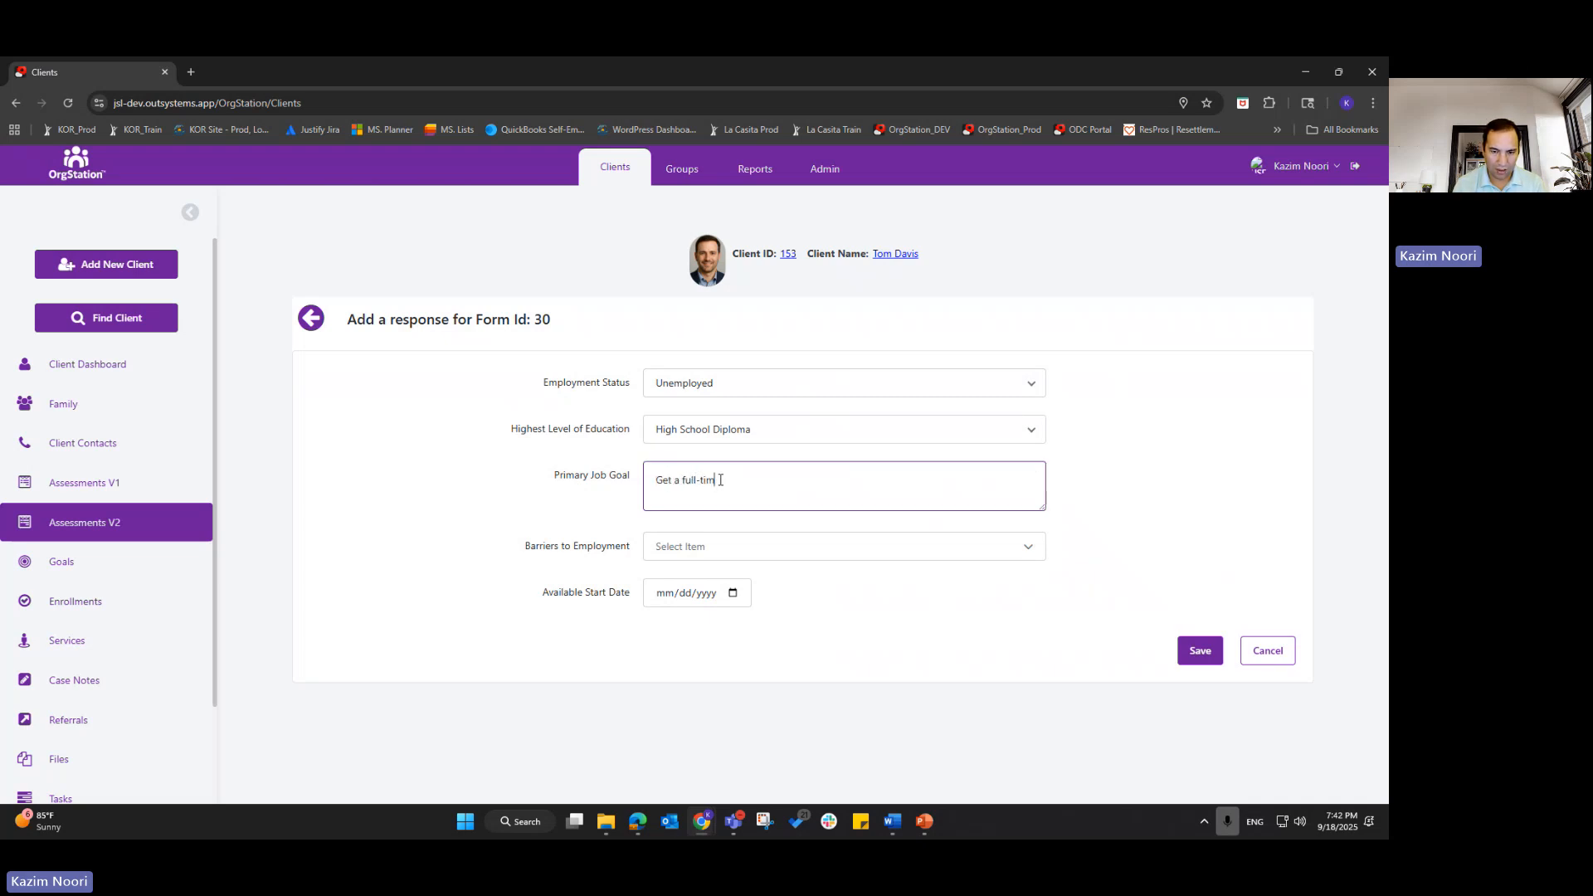
pyautogui.write('Get a full-time job in the transporation i')
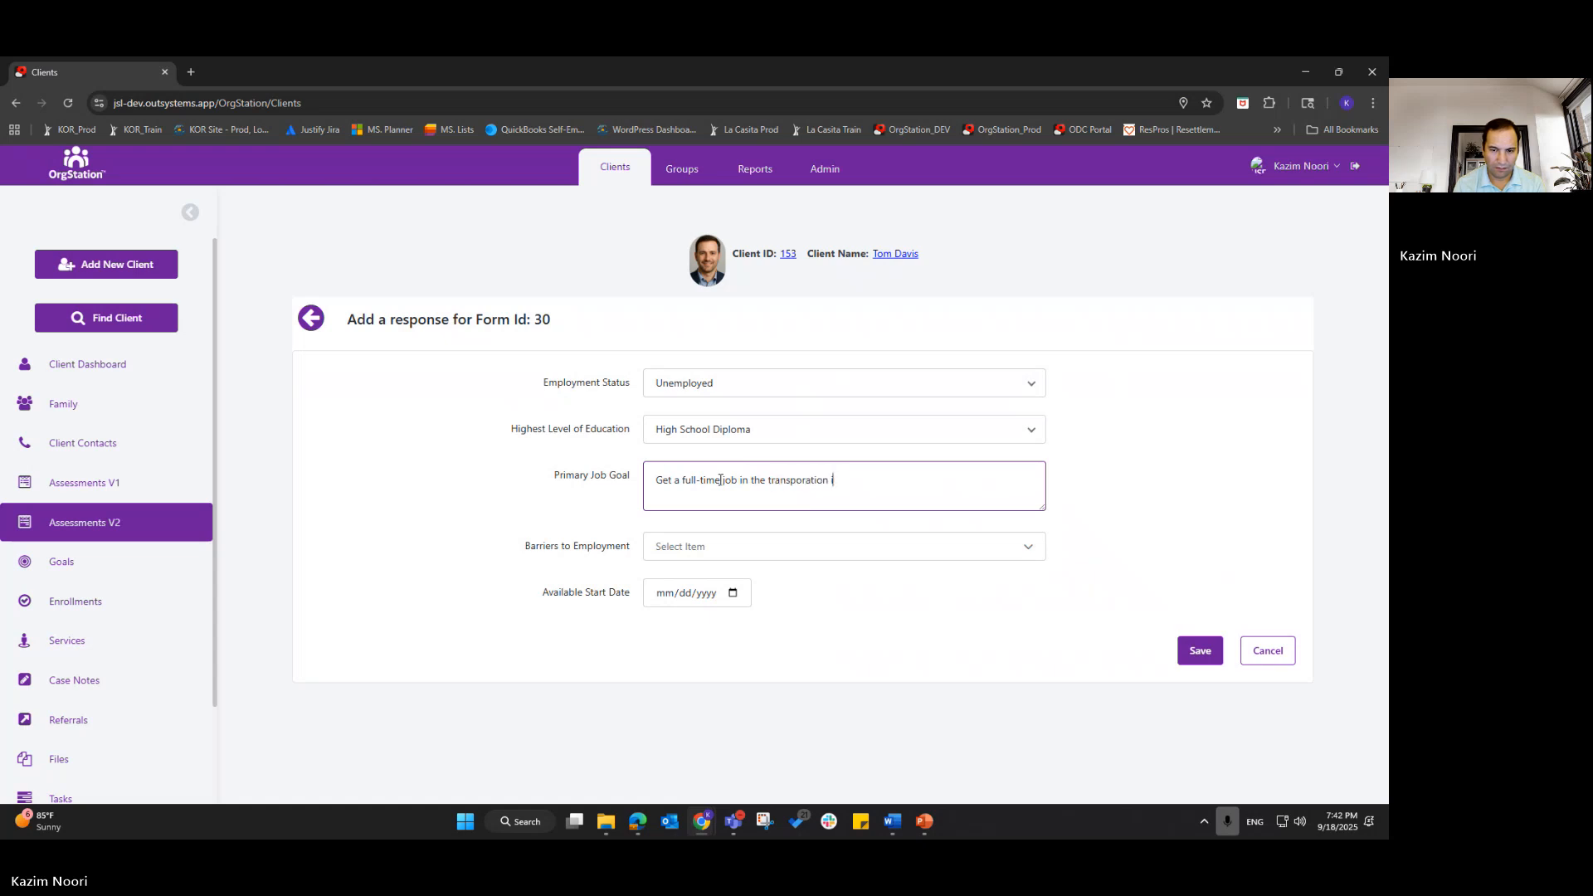
pyautogui.write('.')
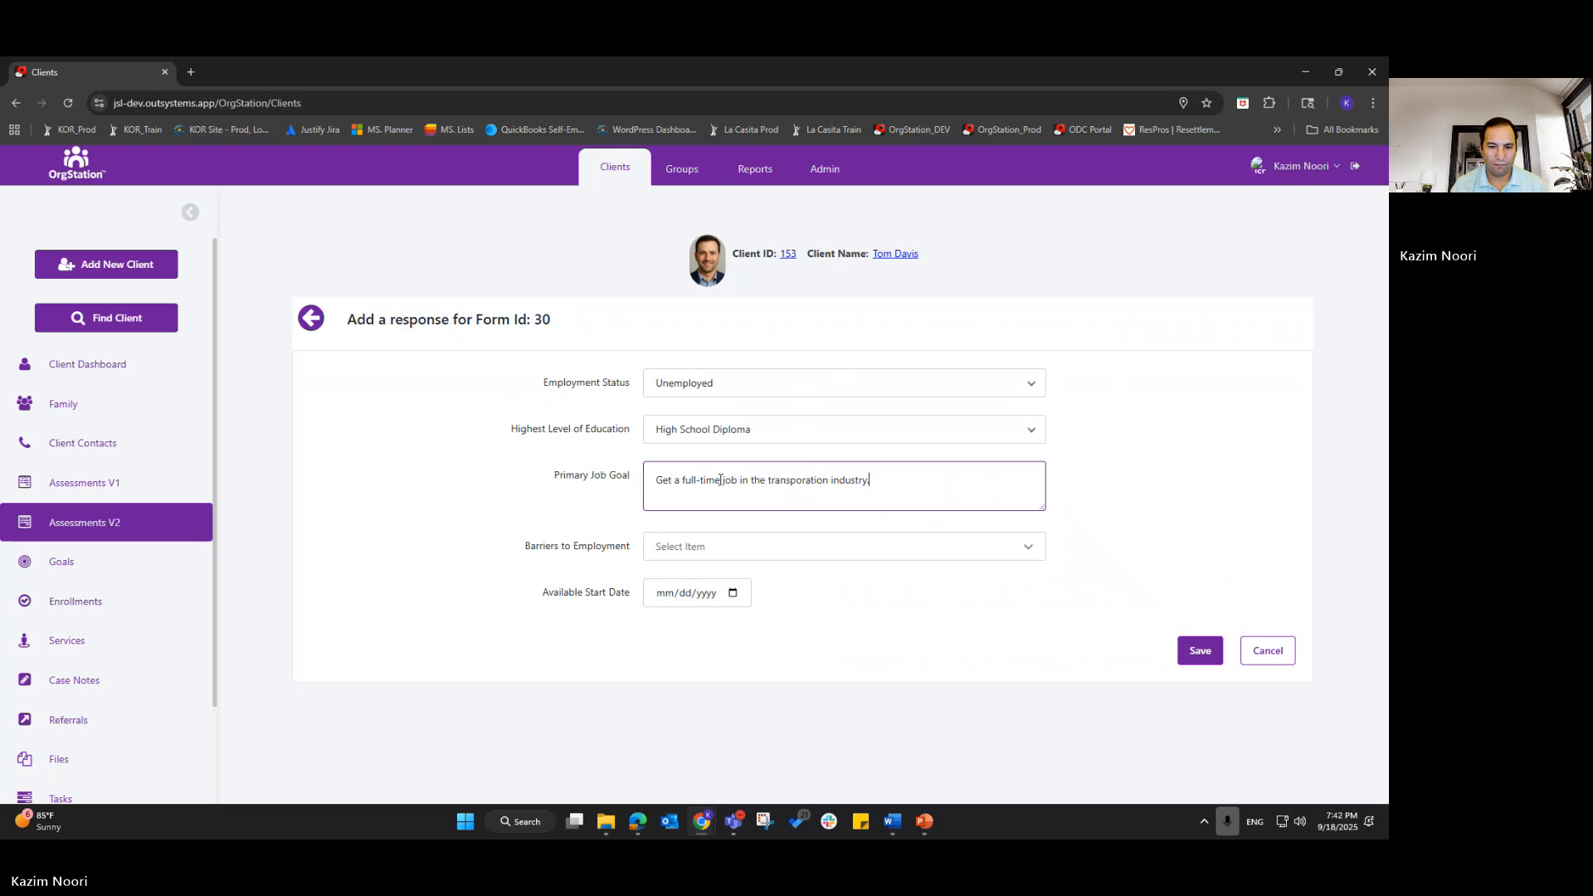
# - Choose Lack of Experience as the assessment's Barriers to Employment
pyautogui.click(750, 545)
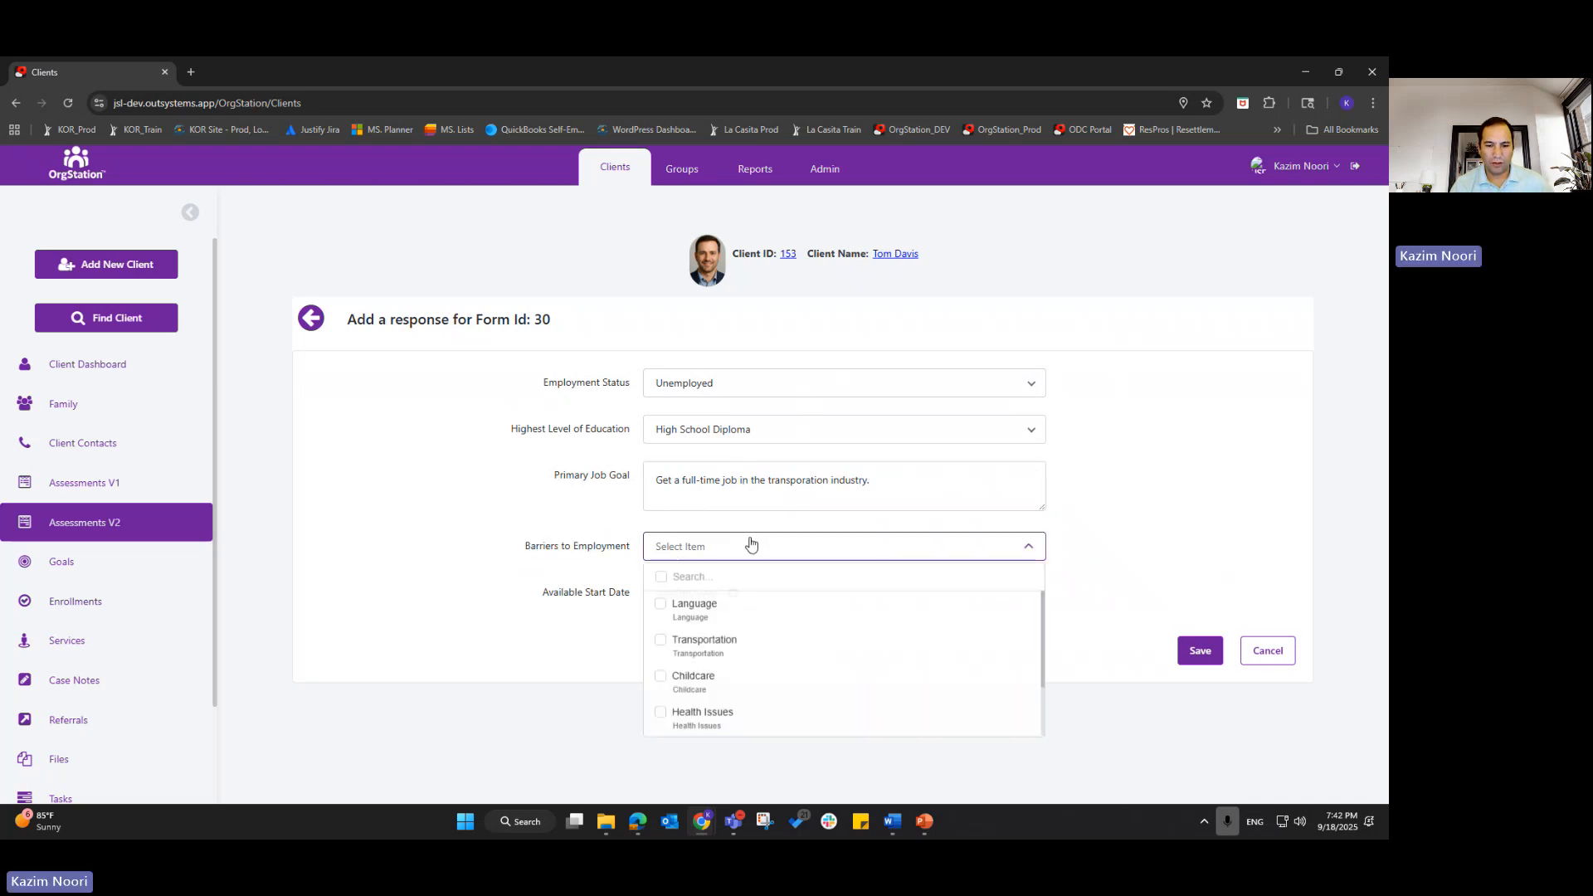
pyautogui.scroll(-1, 743, 664)
pyautogui.scroll(1, 741, 639)
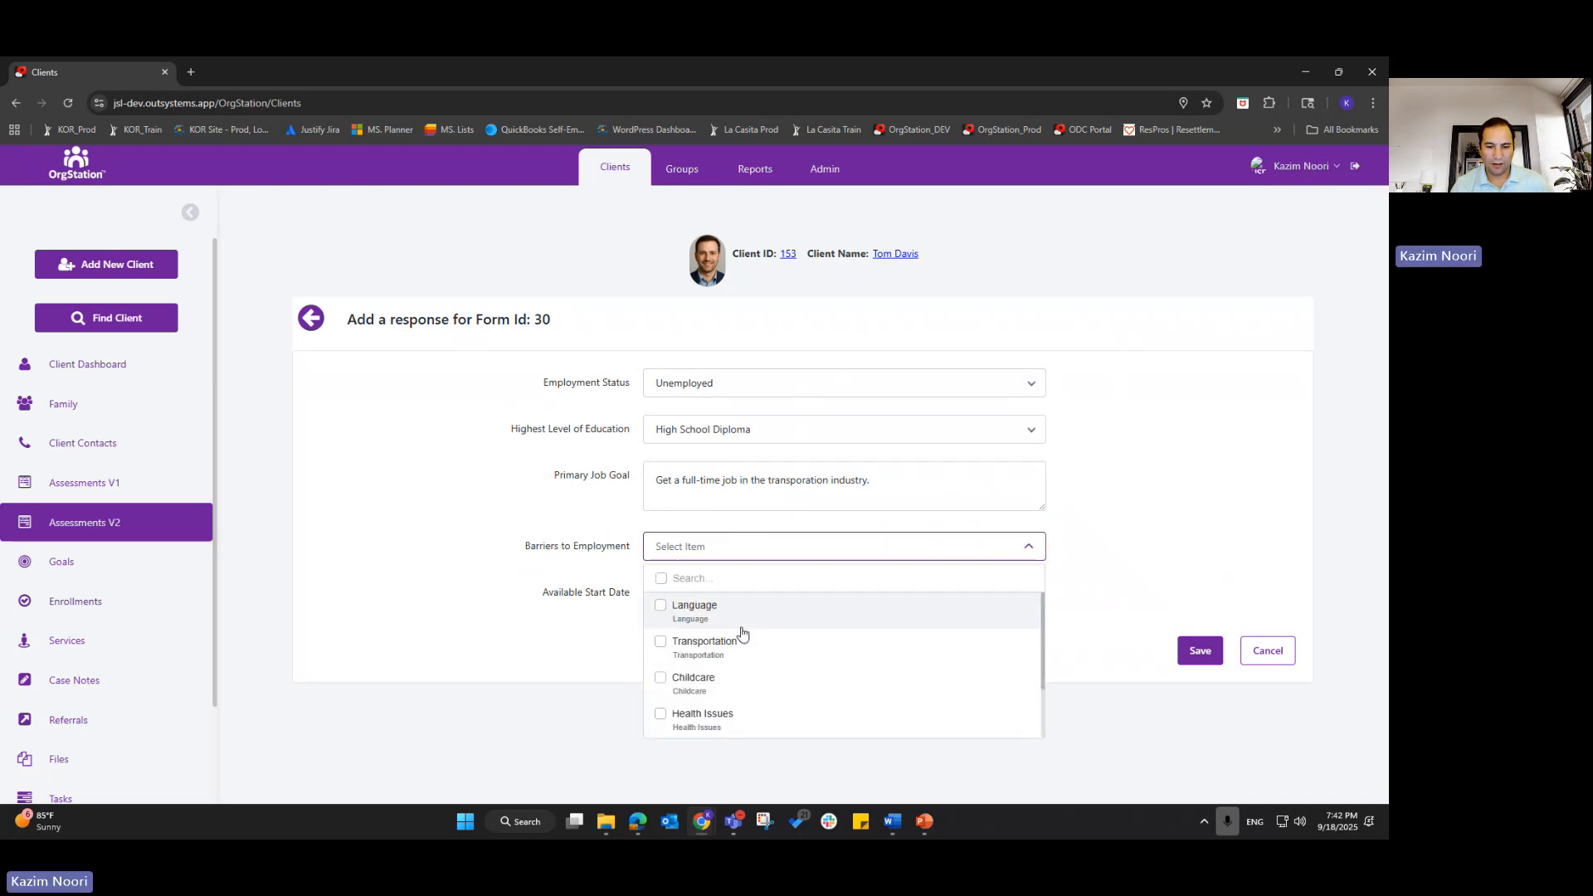
pyautogui.scroll(-1, 747, 651)
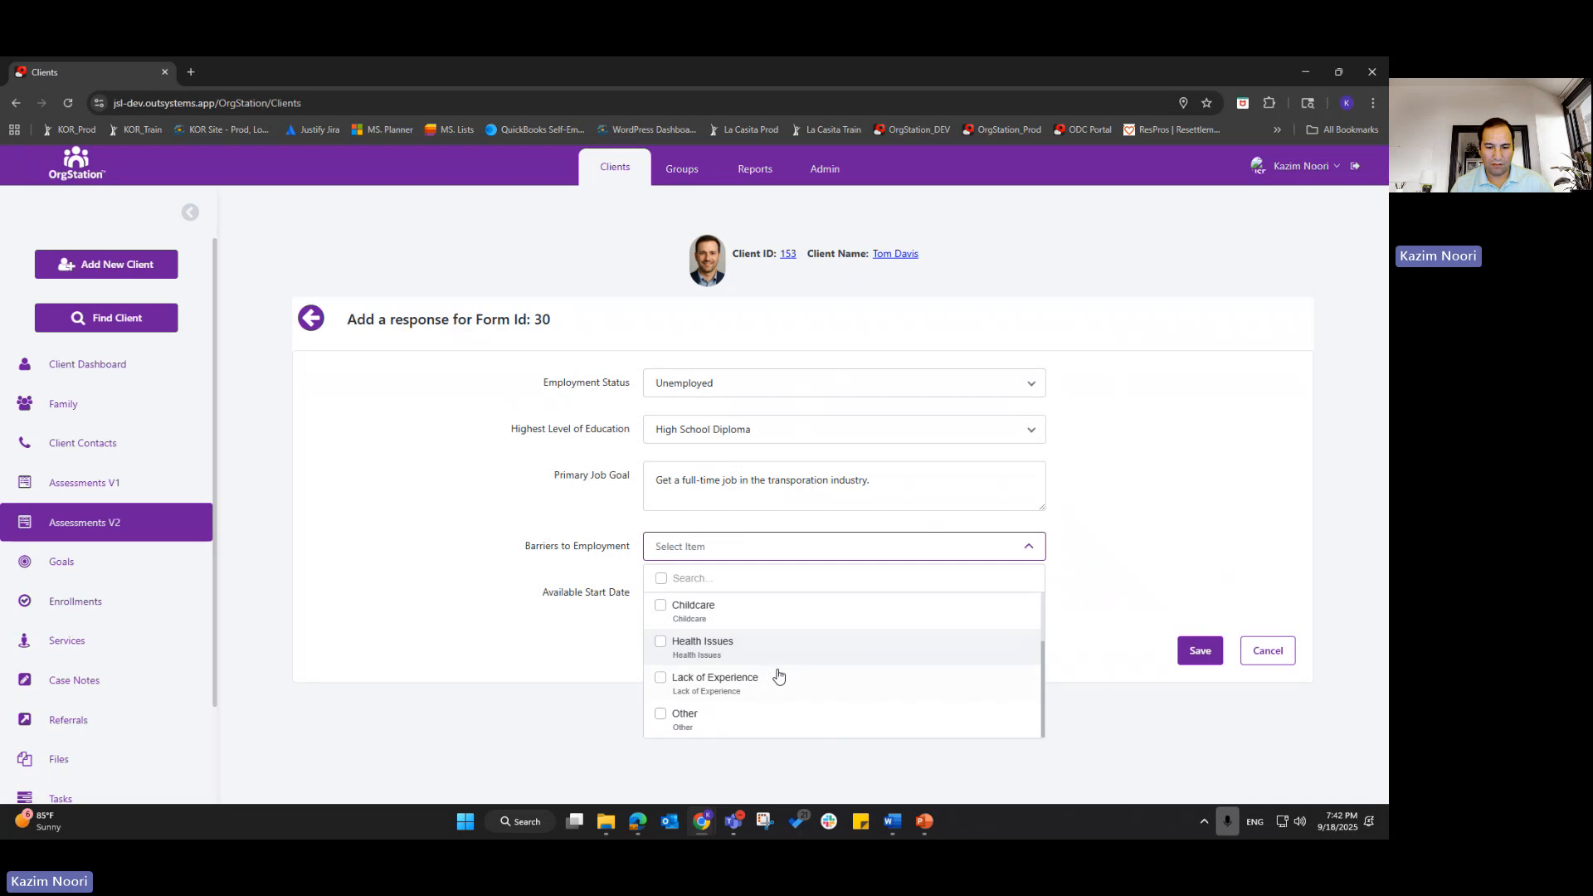
pyautogui.click(656, 682)
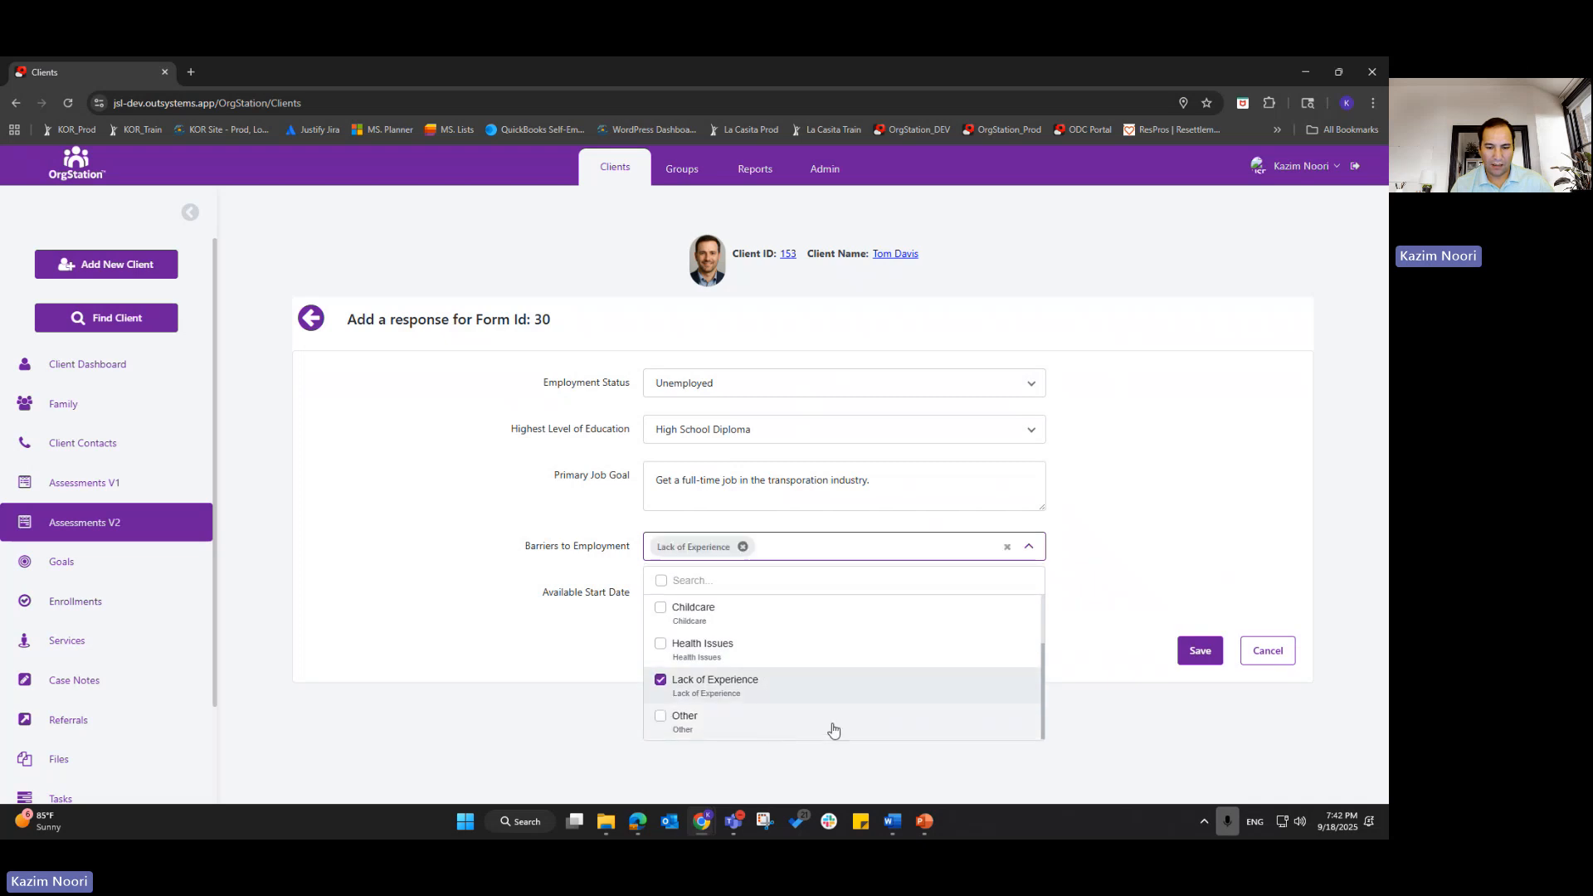
pyautogui.scroll(1, 751, 693)
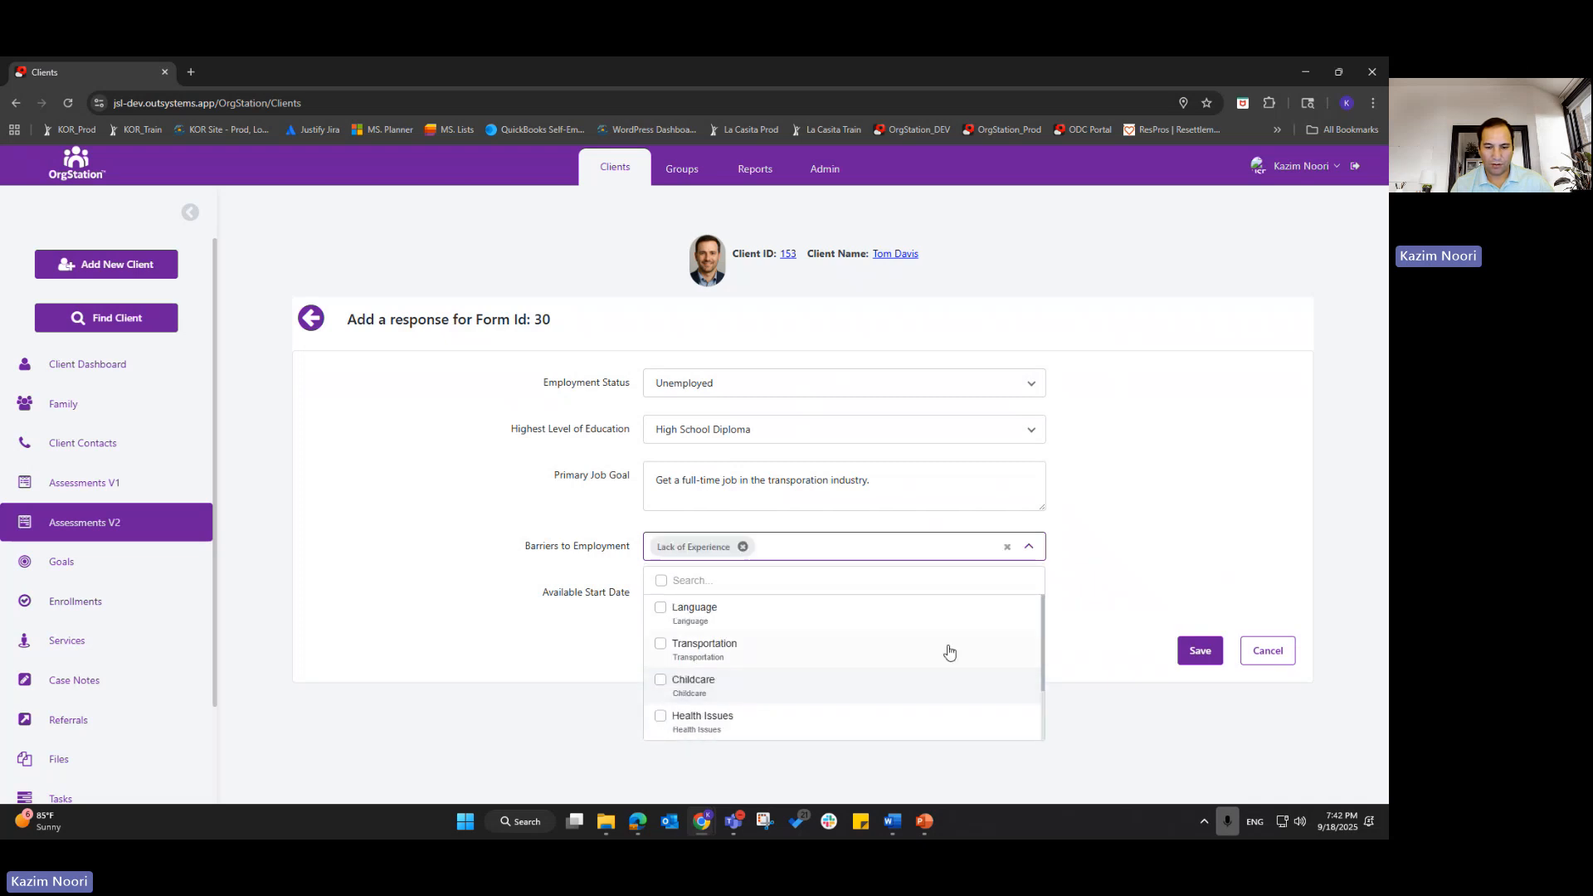
pyautogui.click(547, 545)
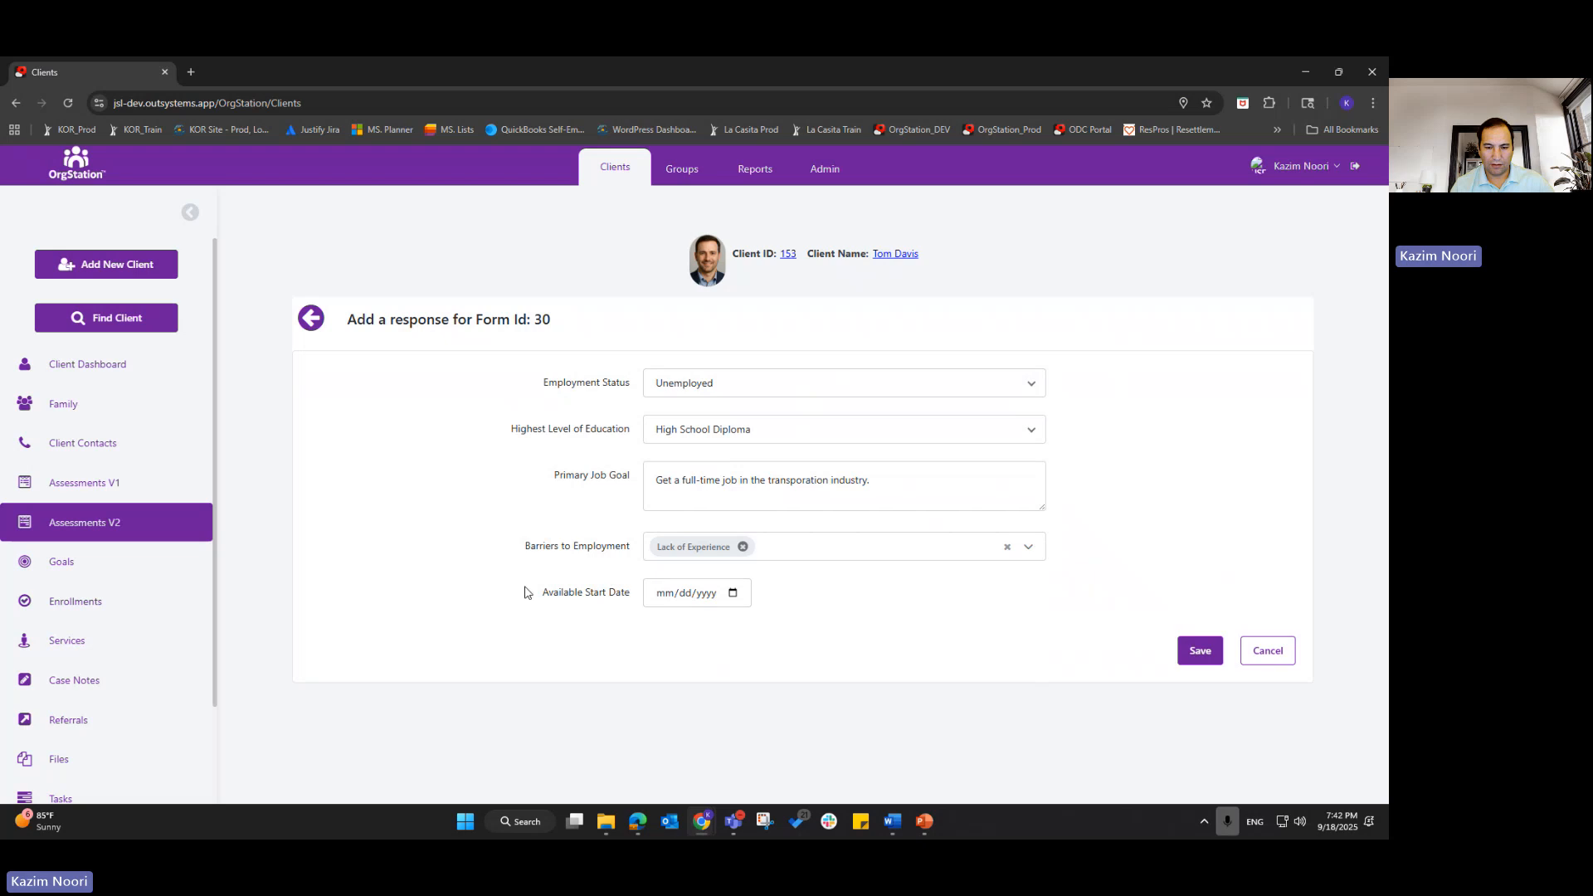
# - Set the assessment's Available Start Date to 10/01/2025 and save the response
pyautogui.moveTo(525, 592); pyautogui.dragTo(622, 594)
pyautogui.click(734, 594)
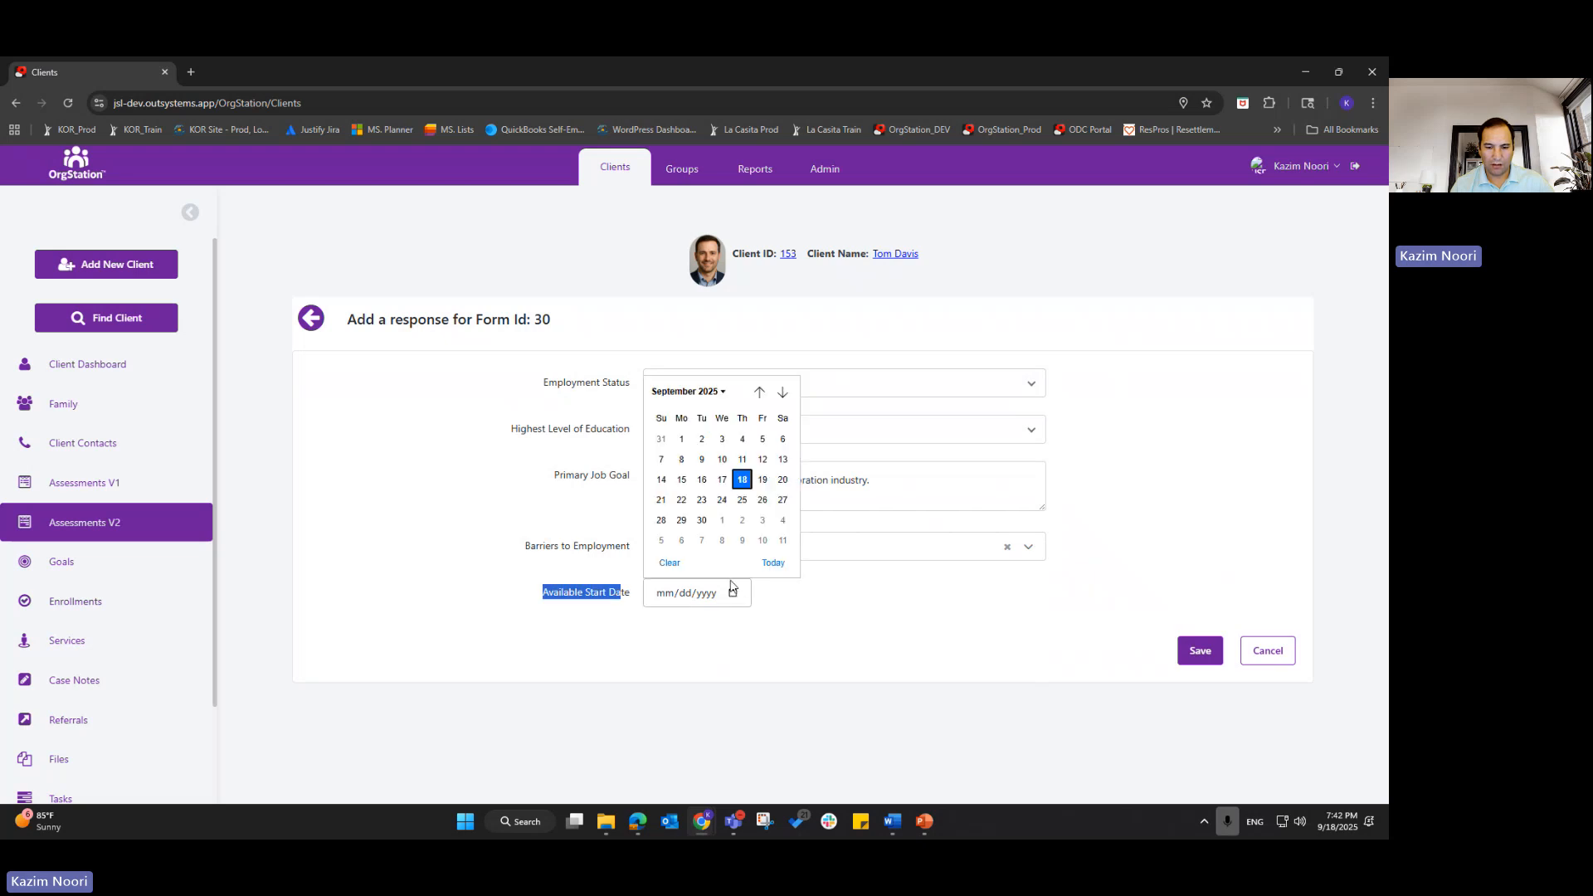
pyautogui.click(722, 521)
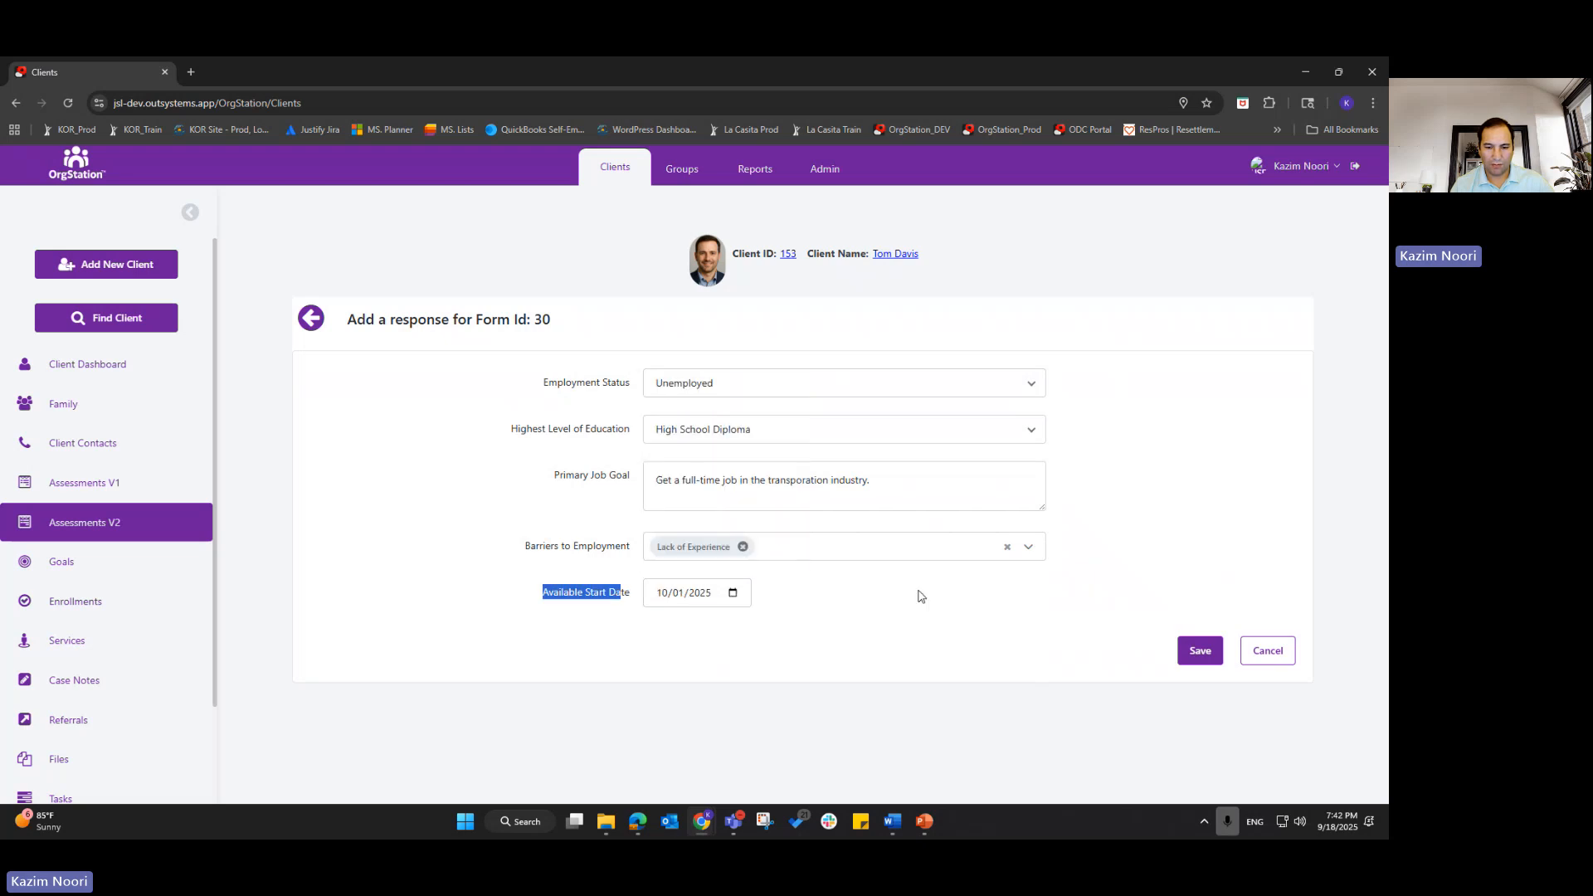
pyautogui.click(1178, 651)
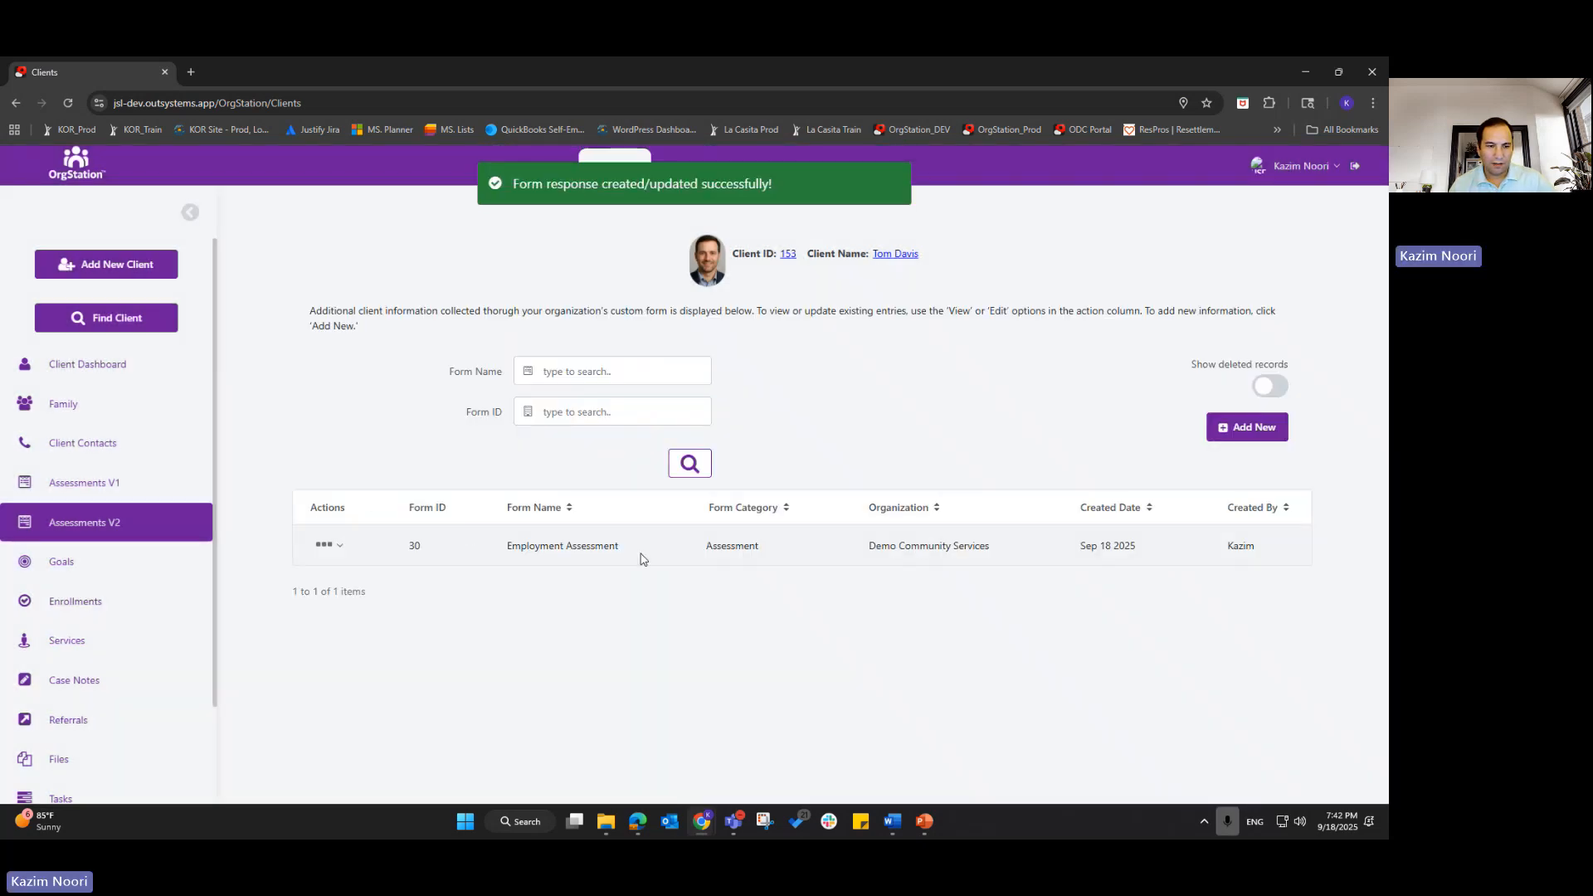
# - Open a new goal form for the client and examine the Goal Group options and the Goal Steps fields
pyautogui.scroll(-2, 133, 589)
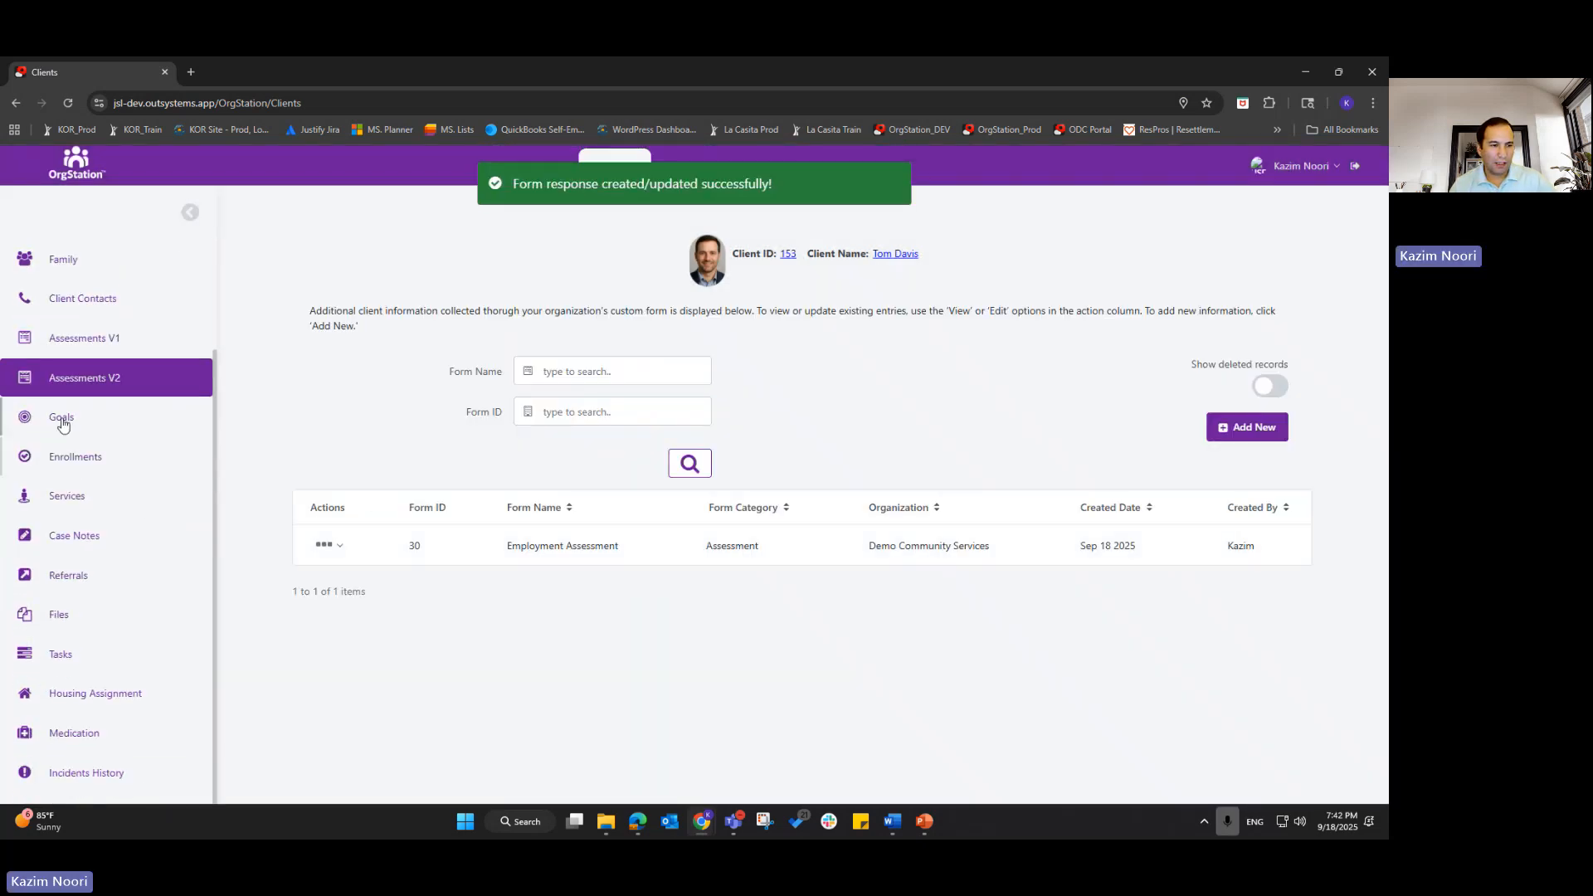
pyautogui.click(63, 422)
pyautogui.scroll(-3, 75, 589)
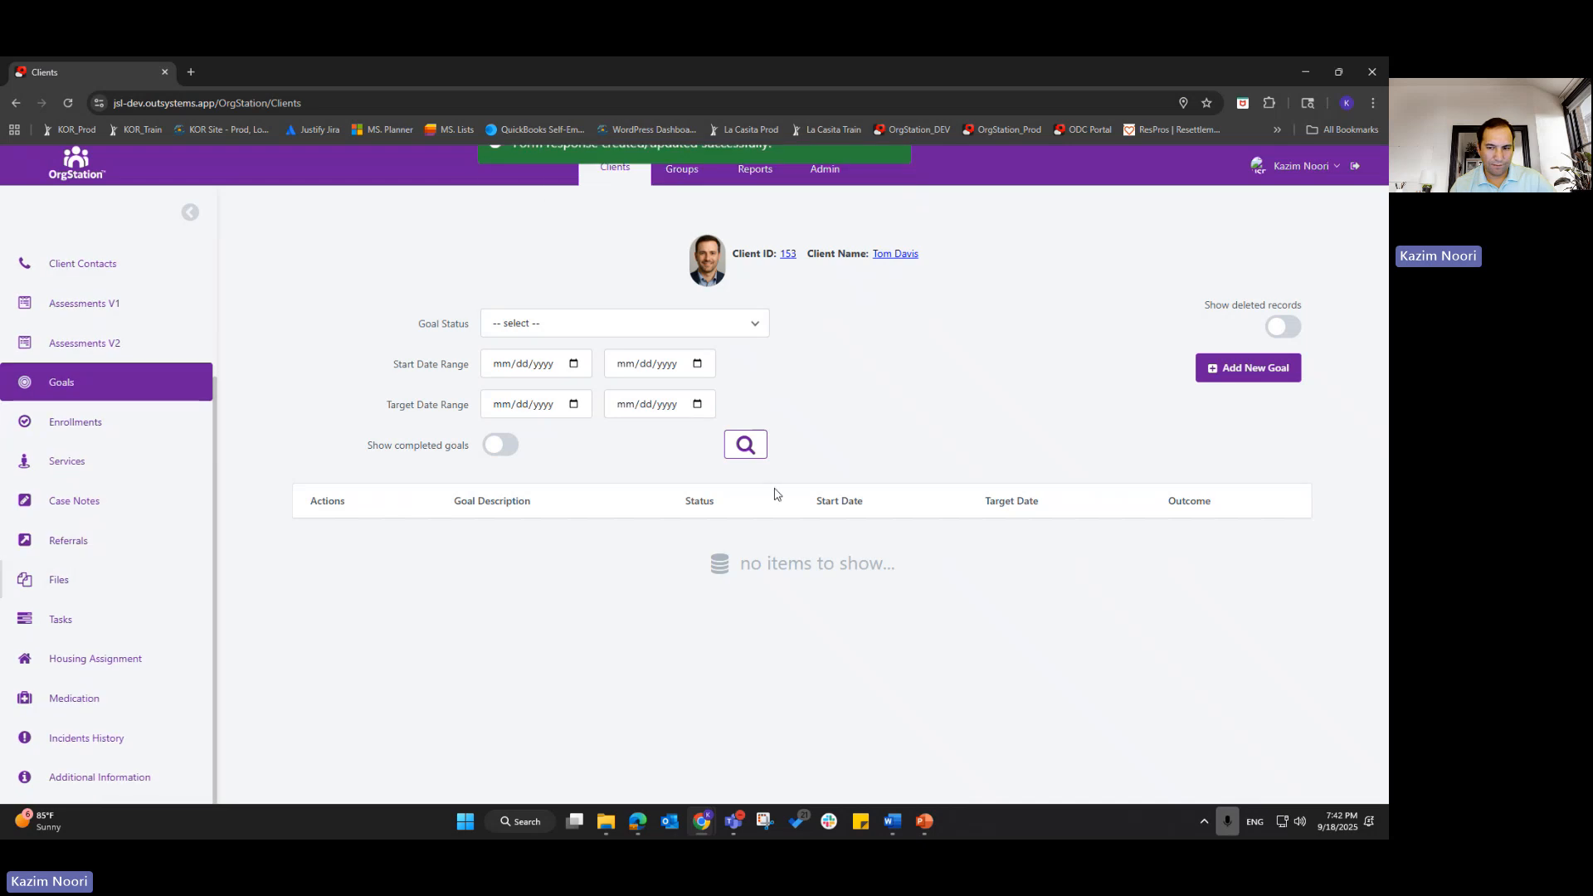
pyautogui.click(1240, 369)
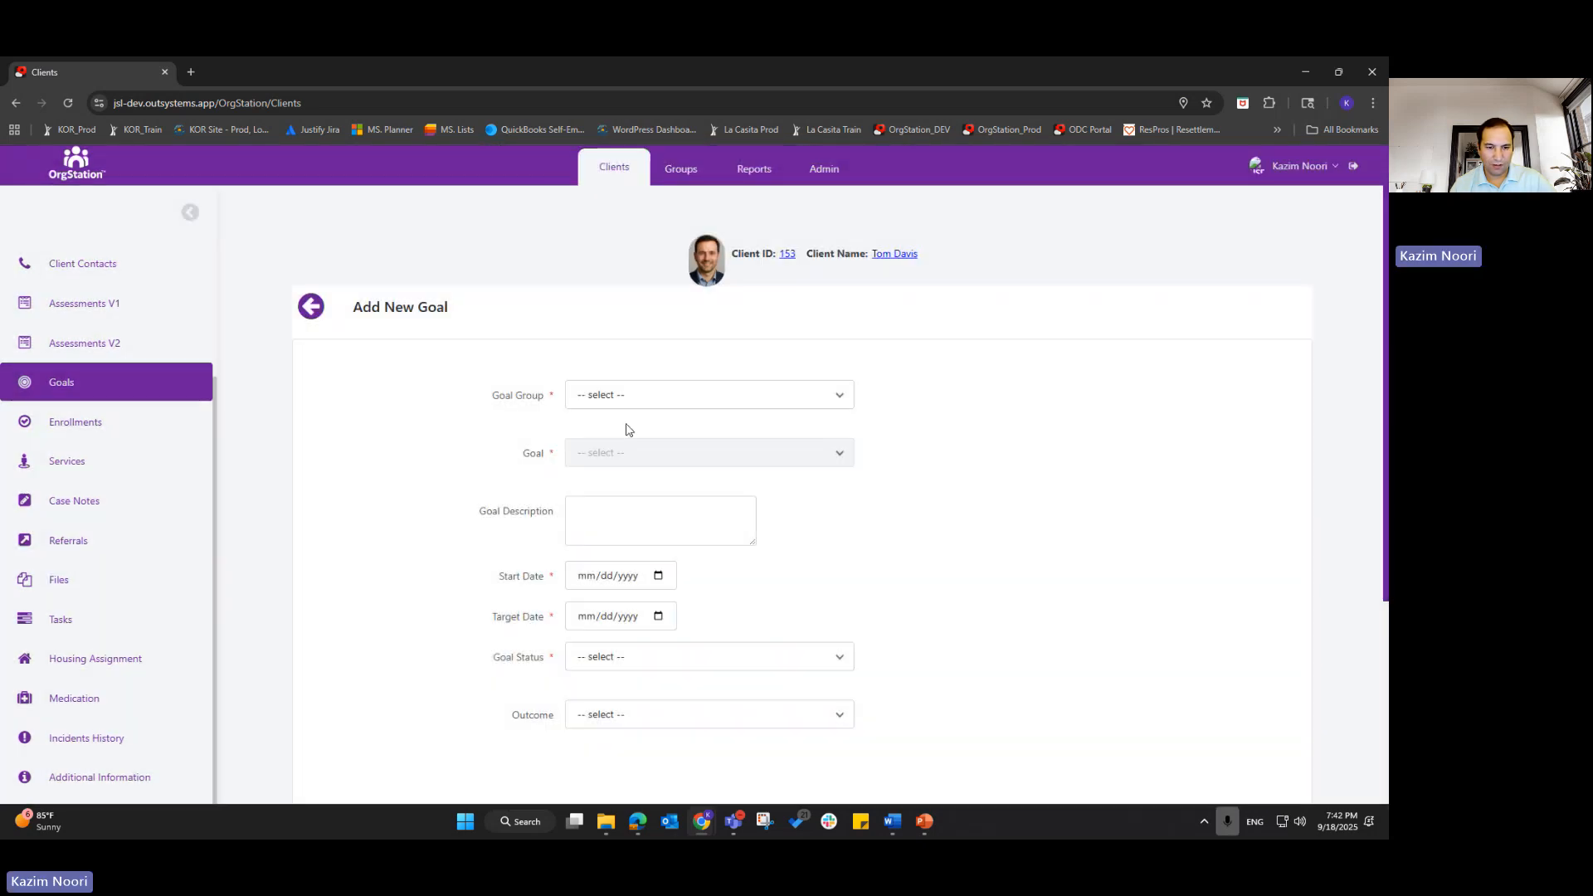
pyautogui.moveTo(515, 399); pyautogui.dragTo(505, 398)
pyautogui.click(678, 396)
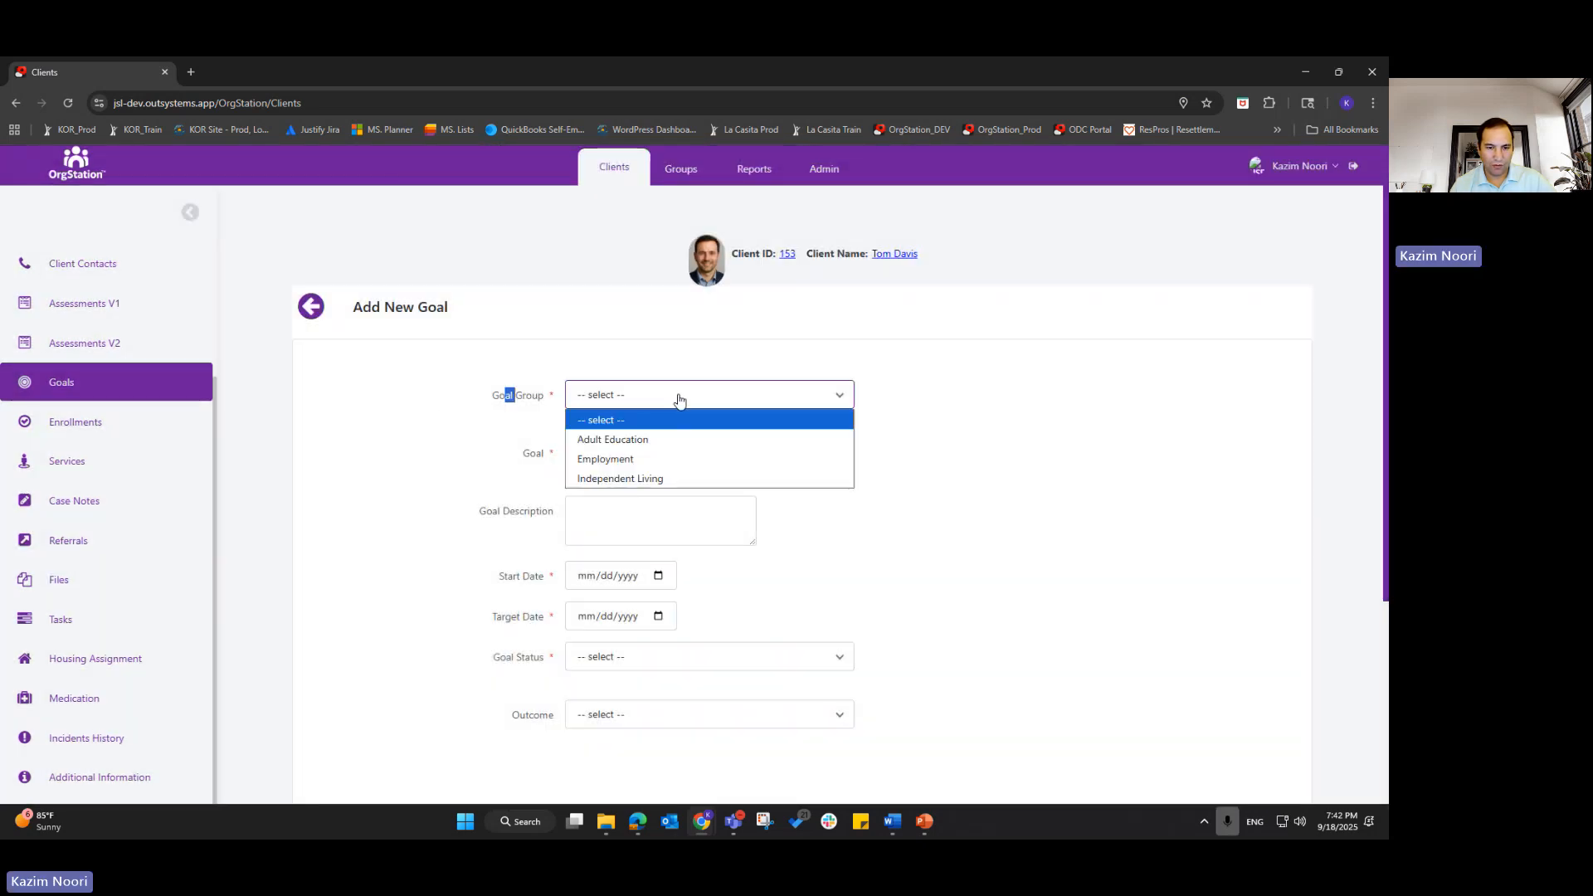
pyautogui.click(678, 396)
pyautogui.scroll(-3, 512, 680)
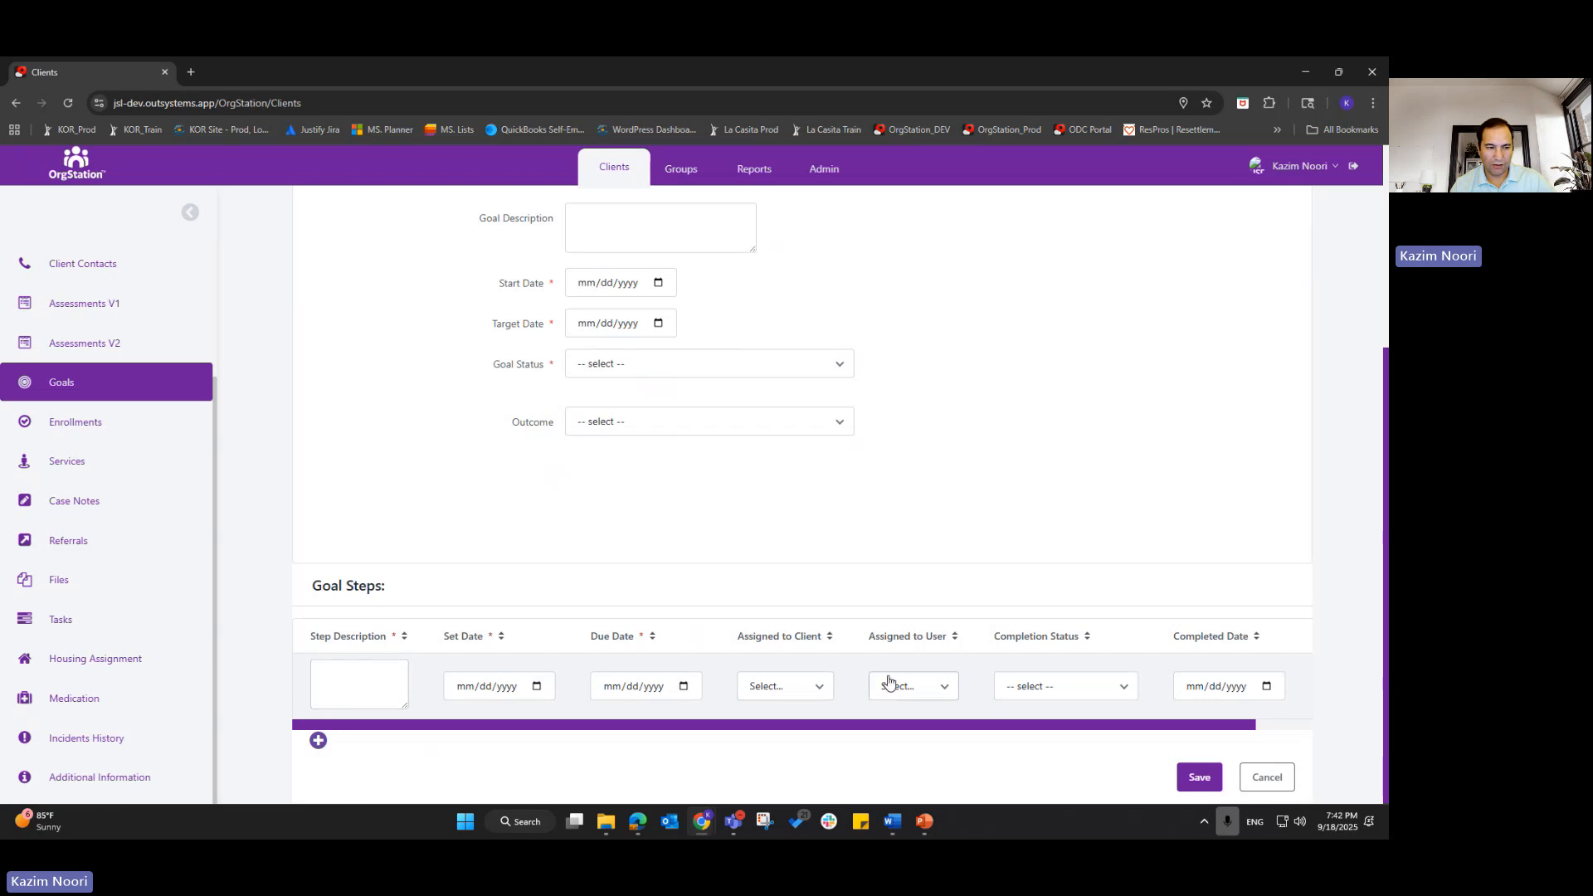
# - Enroll the client in the Pathways to Employment program with today's date, 09/18/2025, as the Default Enroll Date, and save the enrollment
pyautogui.click(91, 426)
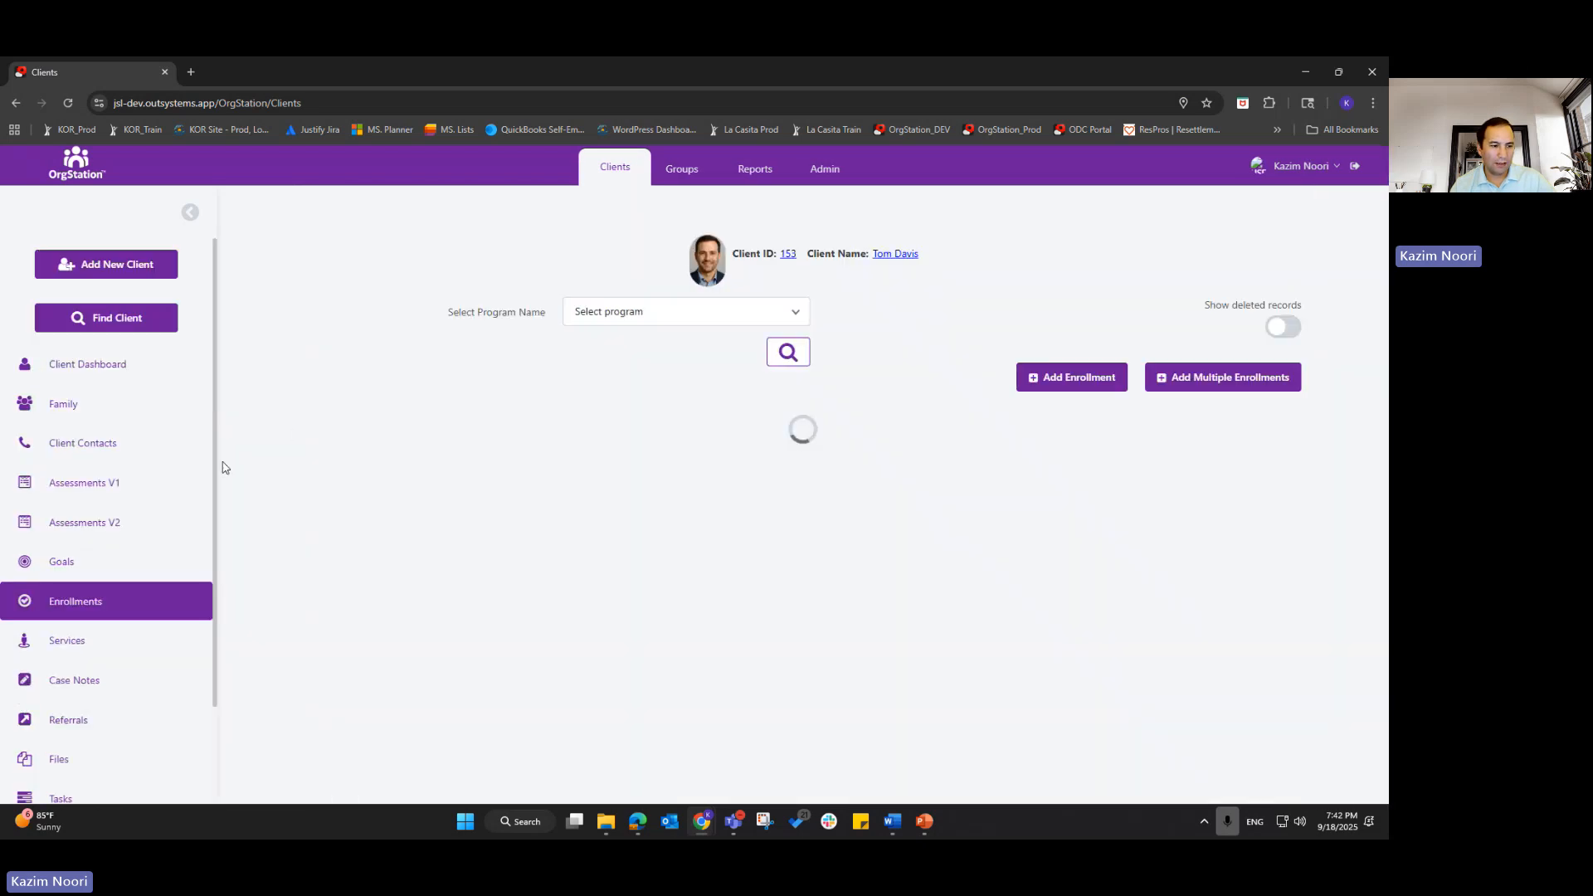
pyautogui.scroll(-2, 106, 605)
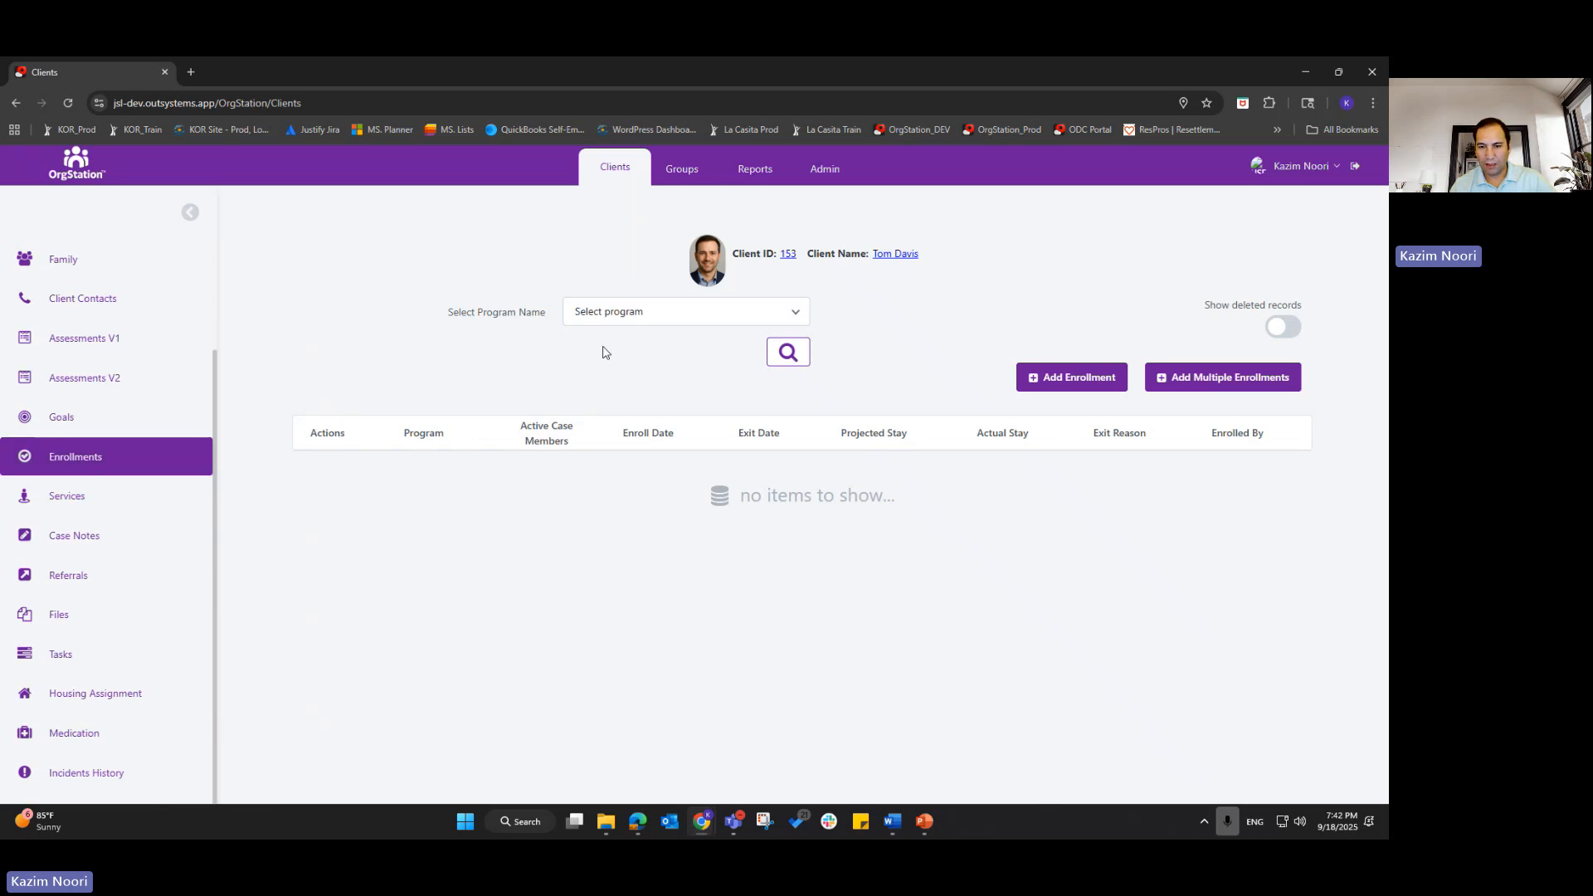
pyautogui.click(1081, 384)
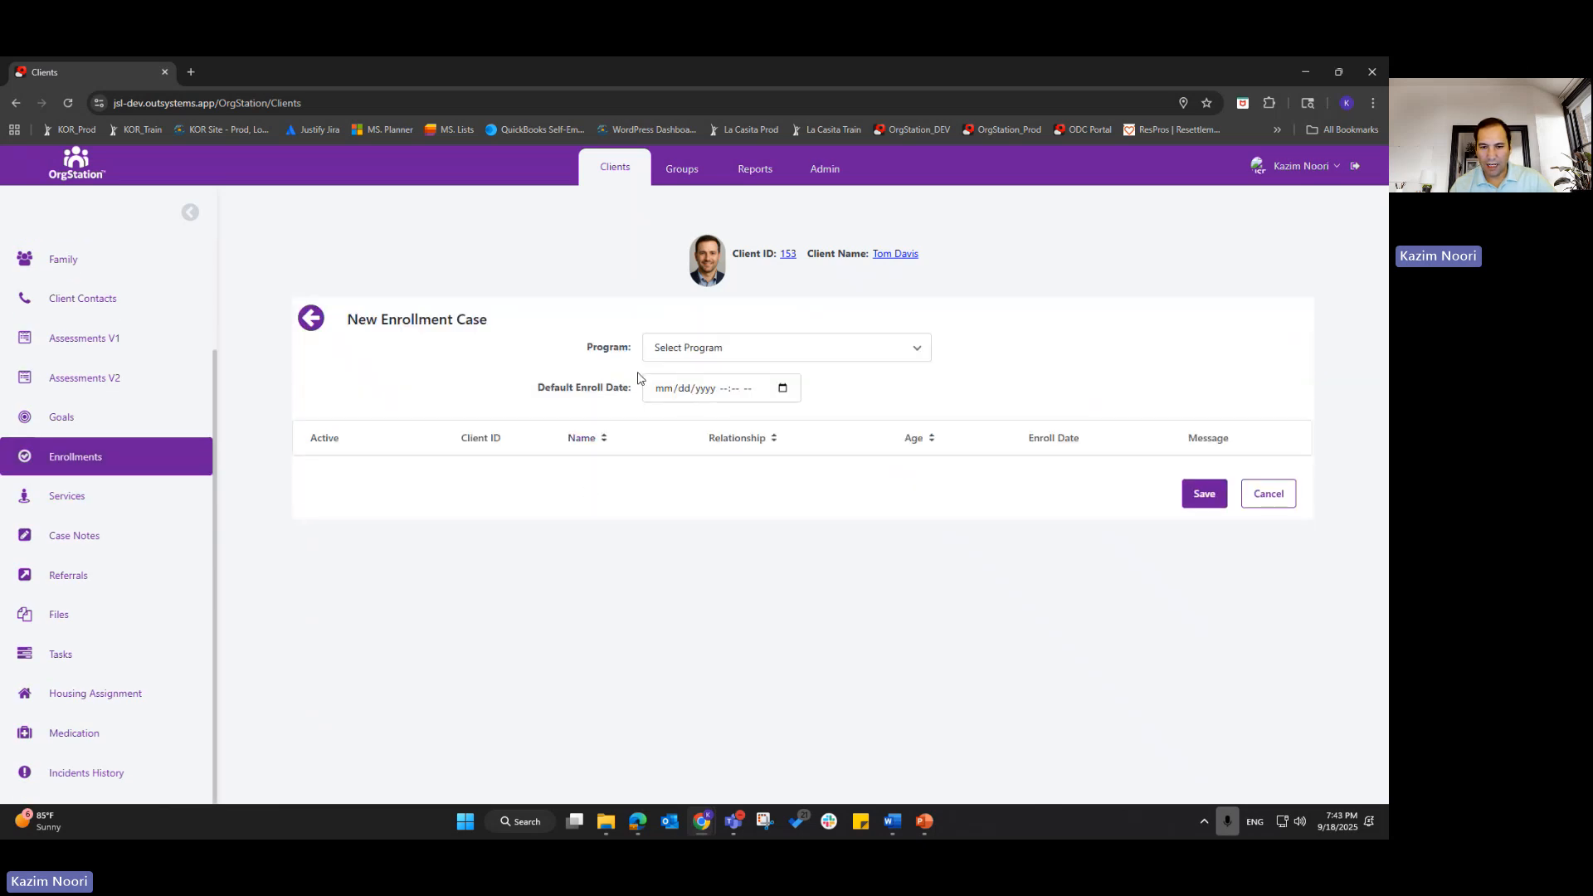
pyautogui.click(767, 353)
pyautogui.click(756, 396)
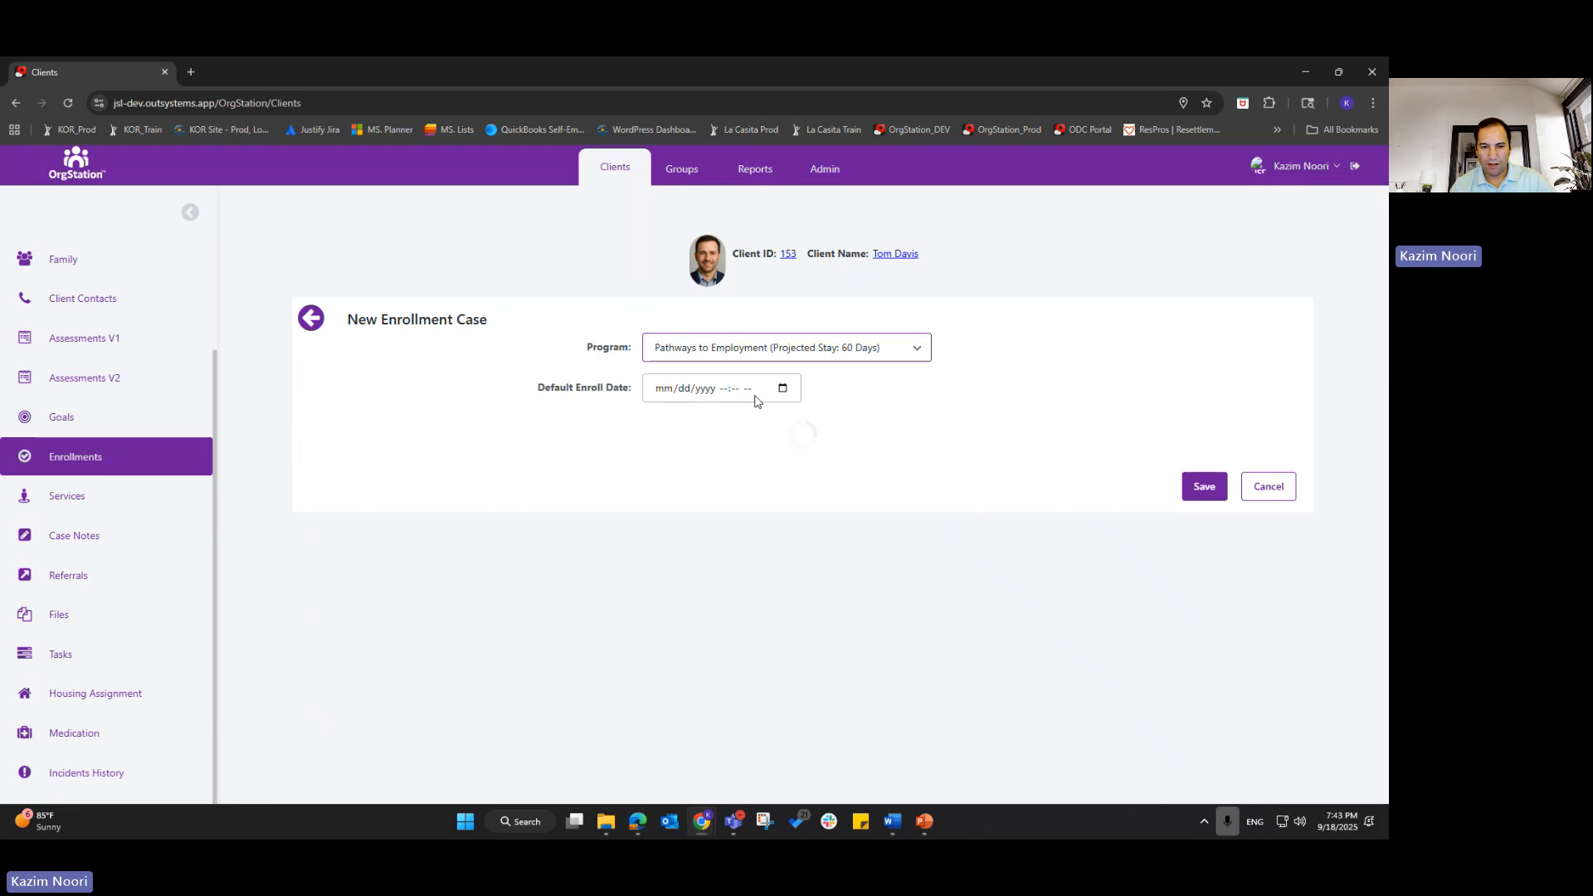
pyautogui.click(783, 388)
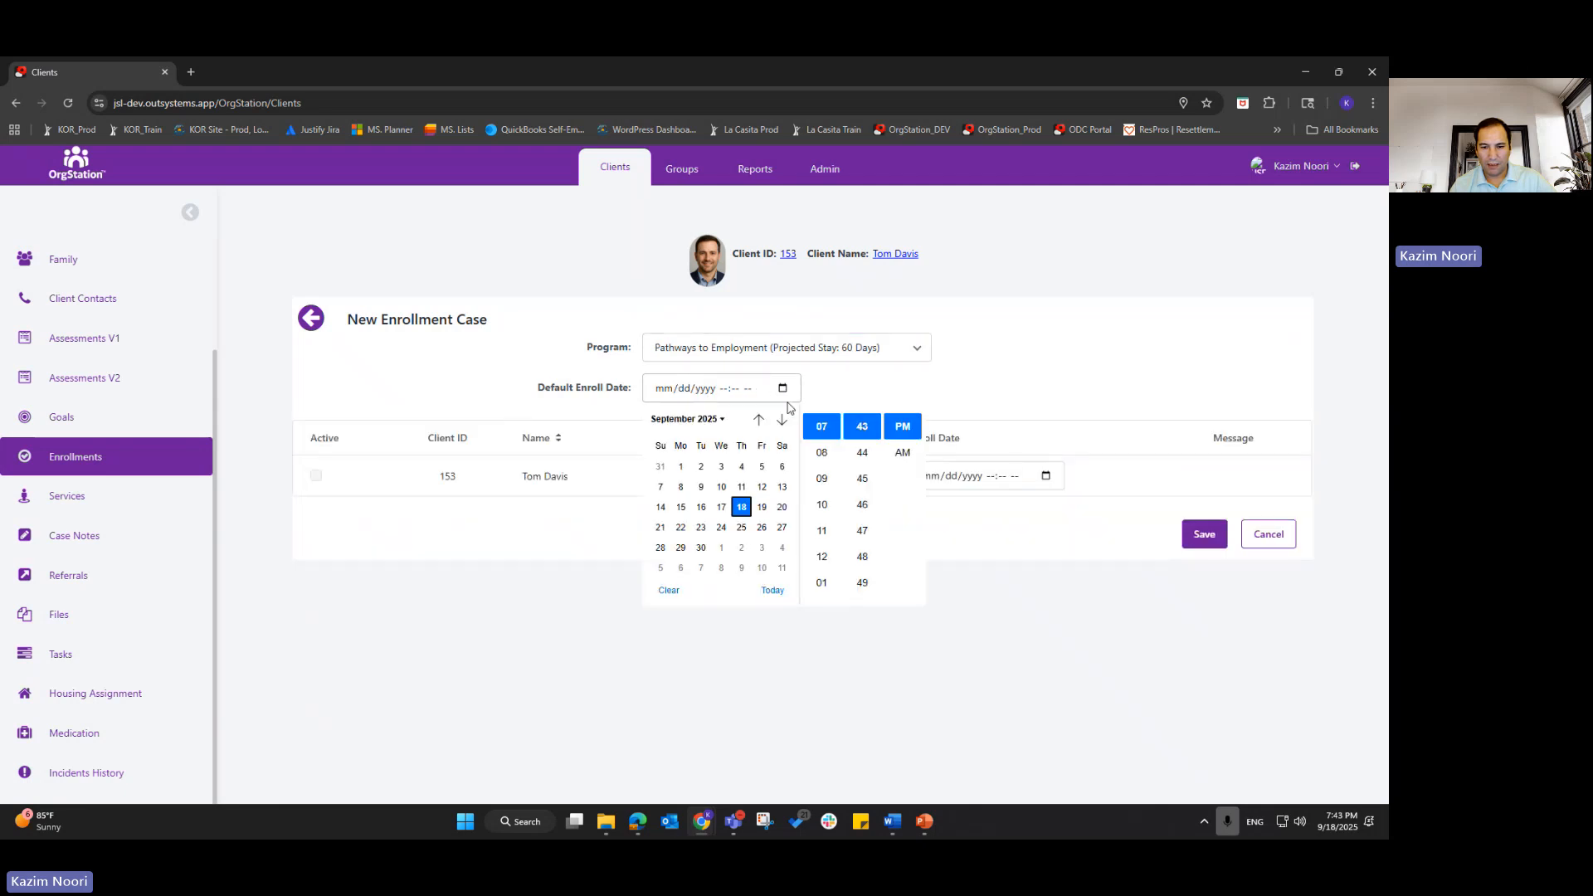
pyautogui.click(774, 591)
pyautogui.click(366, 555)
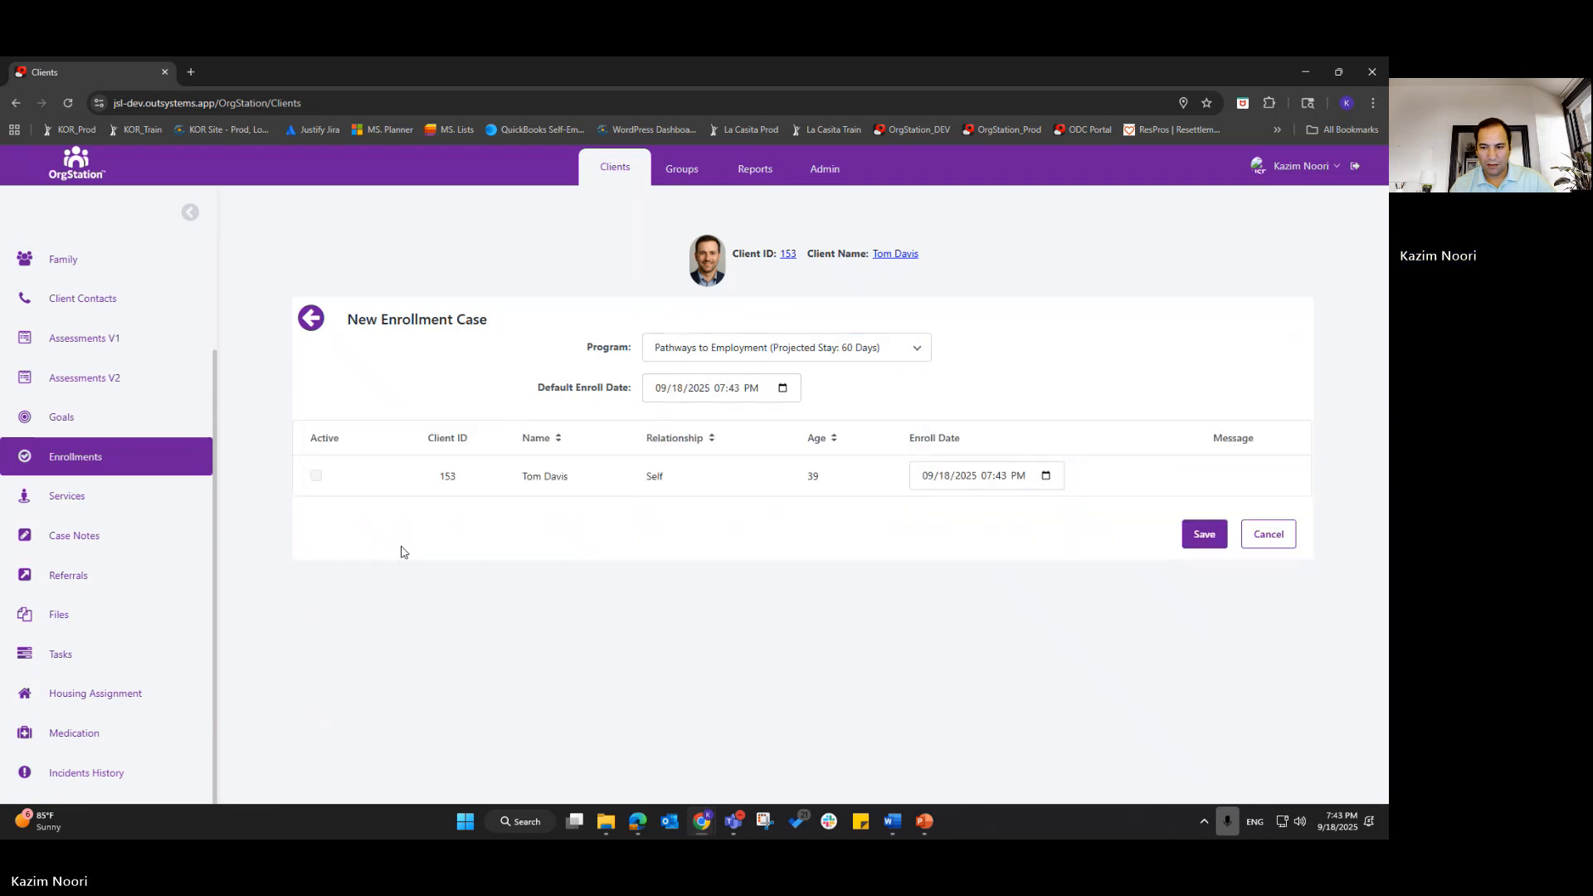
pyautogui.click(1194, 536)
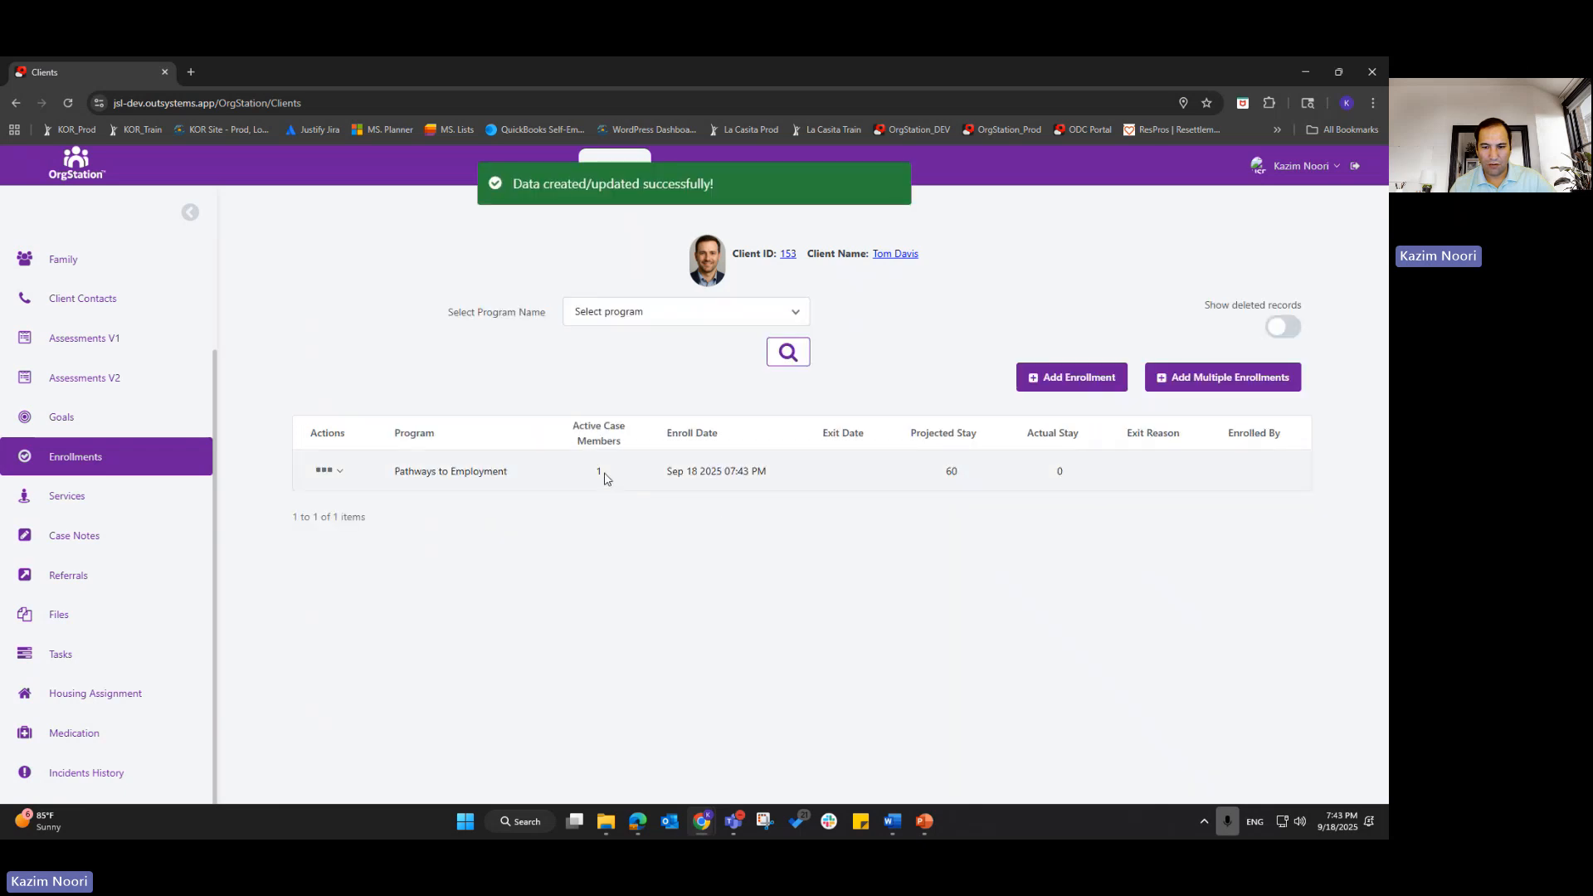
# - Review the enroll date and projected stay of the client's Pathways to Employment enrollment
pyautogui.moveTo(667, 471); pyautogui.dragTo(749, 471)
pyautogui.click(884, 571)
pyautogui.moveTo(946, 471); pyautogui.dragTo(961, 473)
pyautogui.click(933, 562)
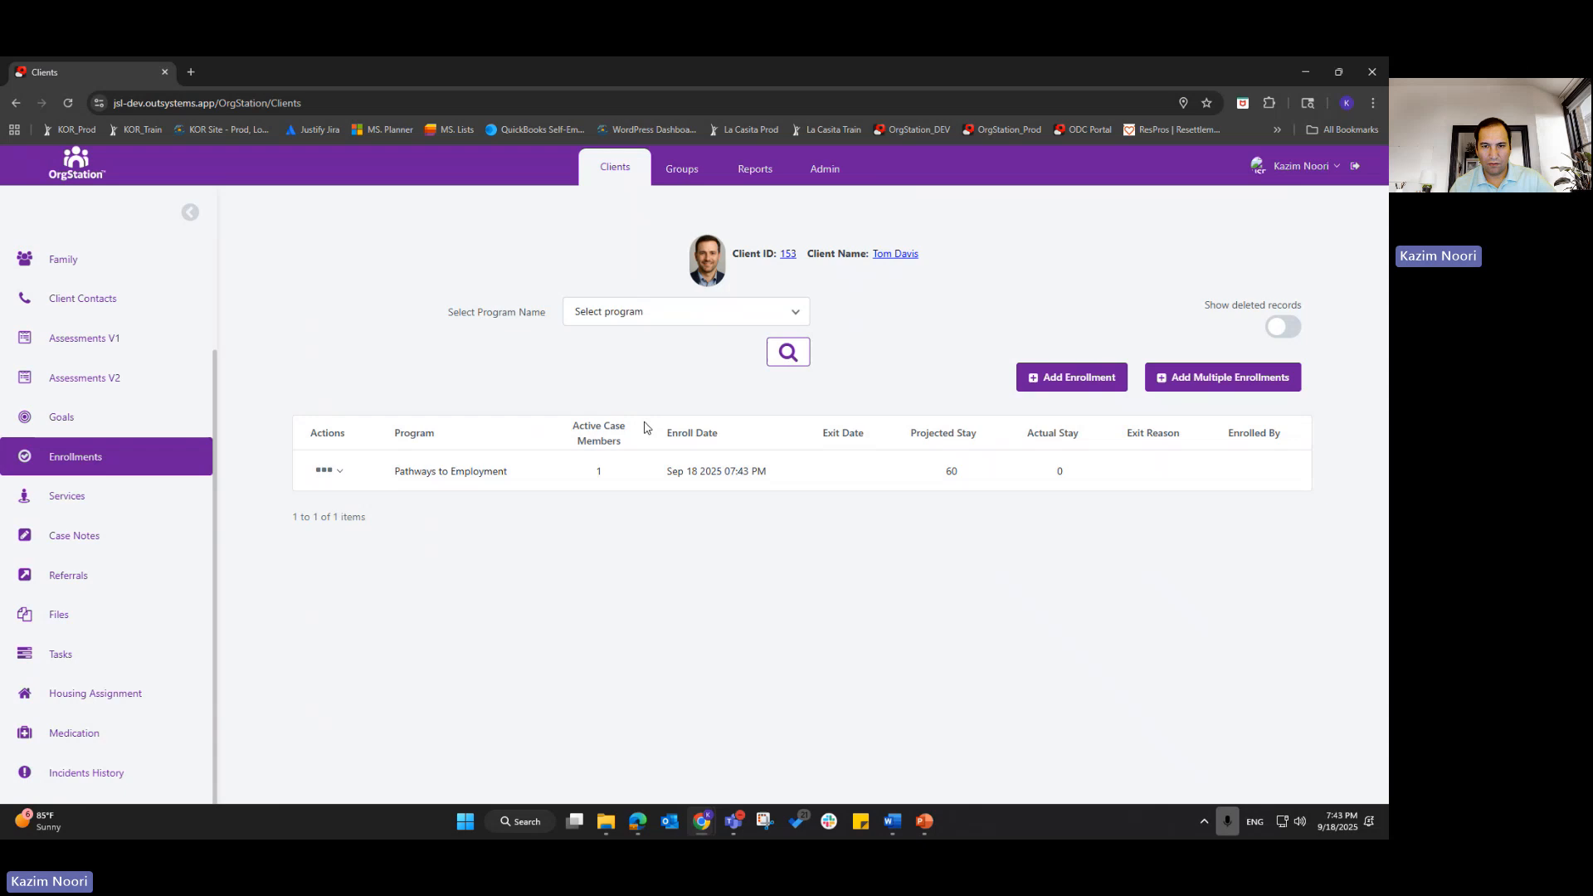
pyautogui.click(828, 168)
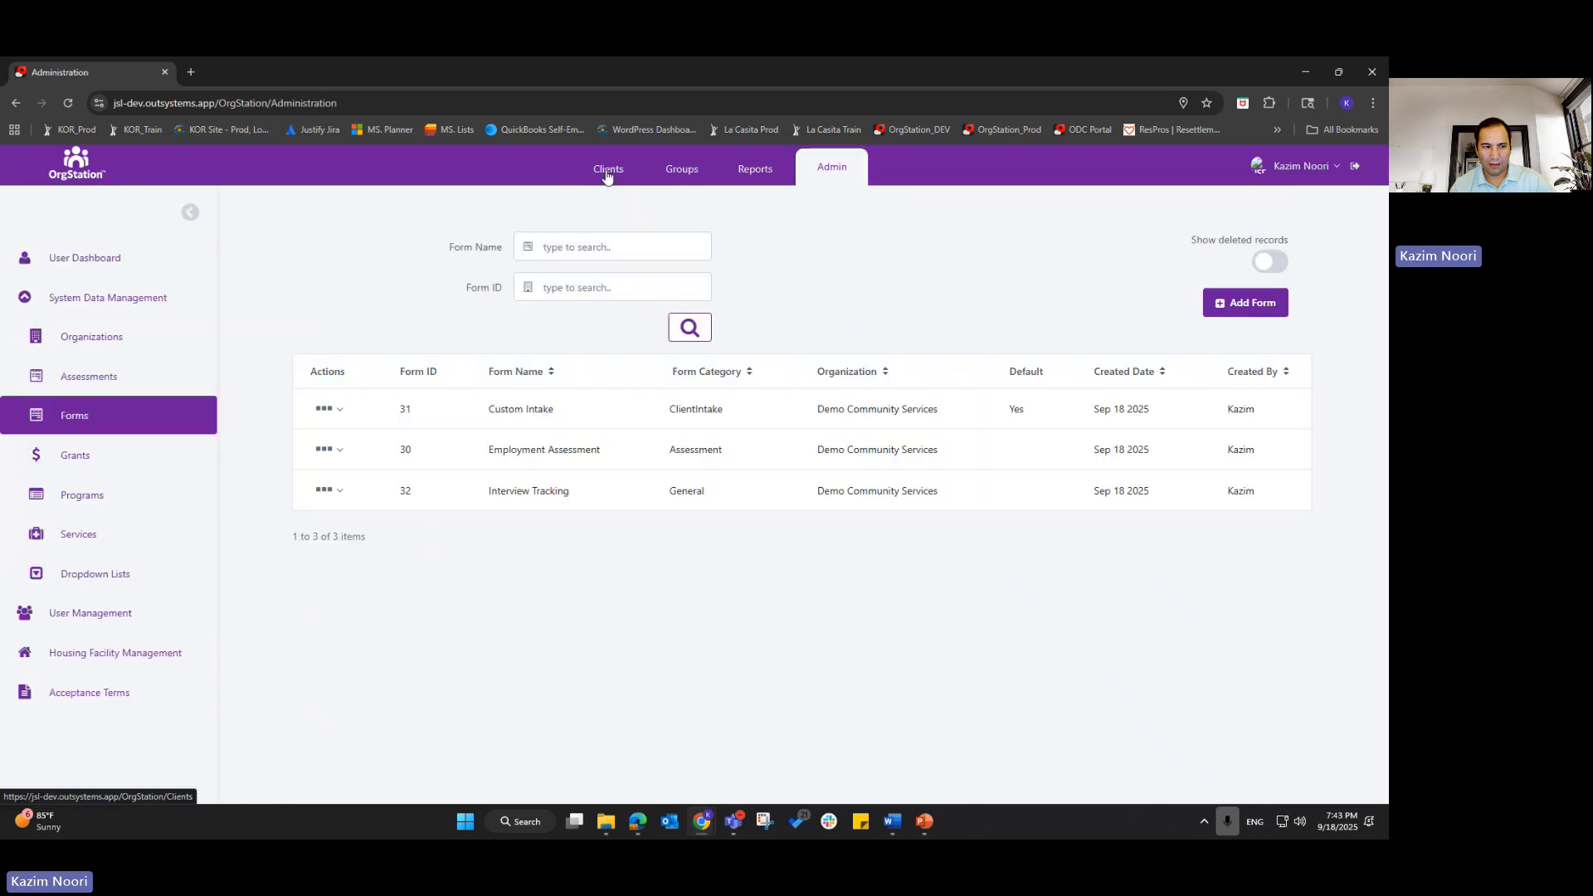
pyautogui.click(624, 173)
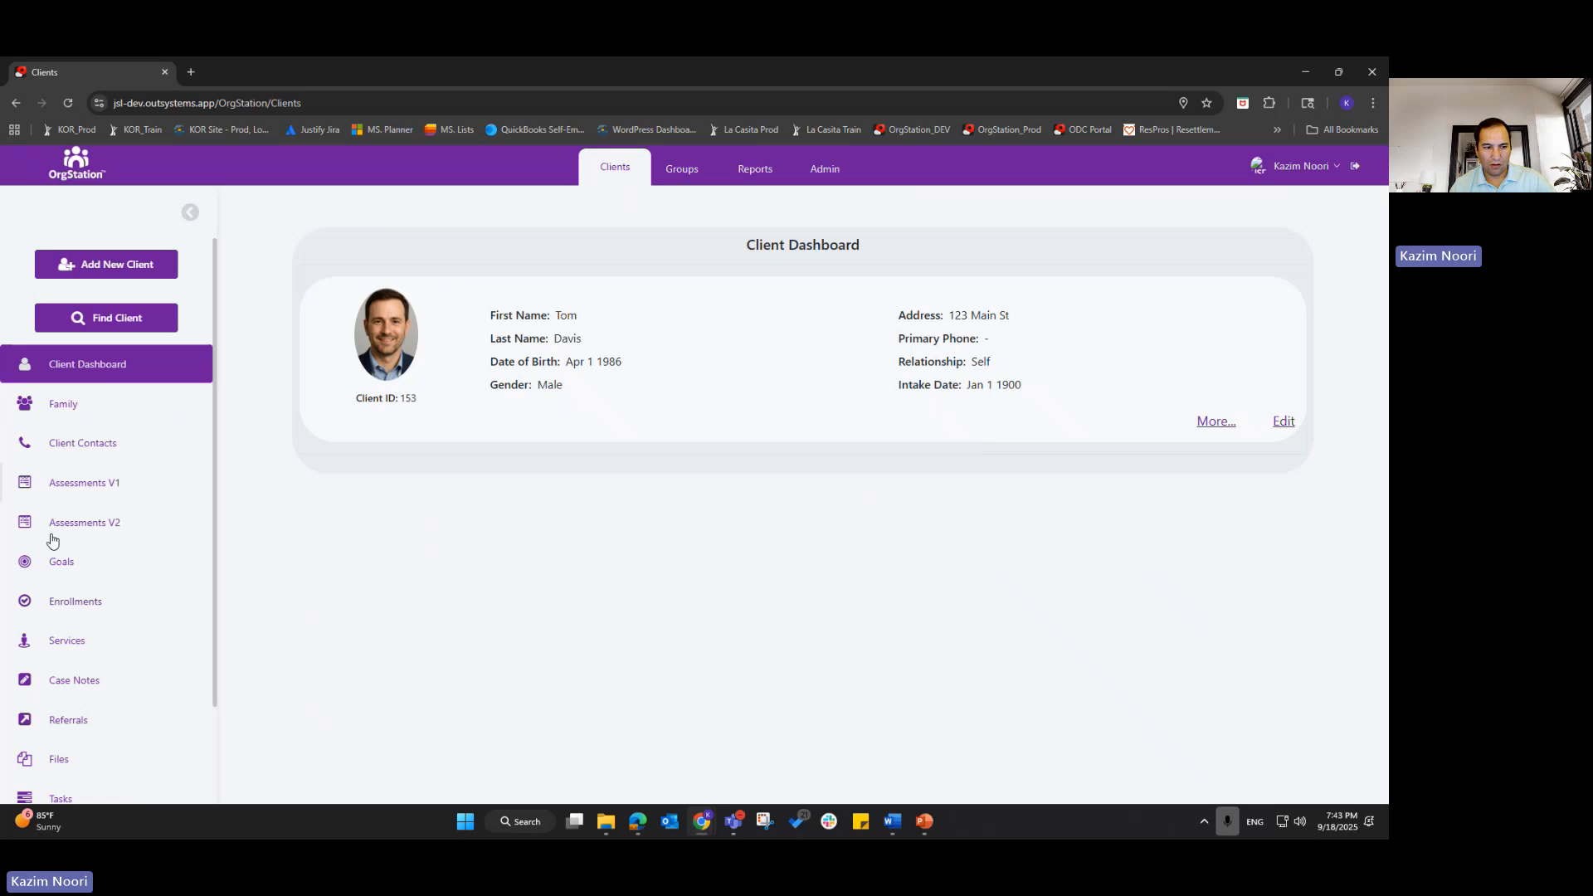
pyautogui.click(83, 605)
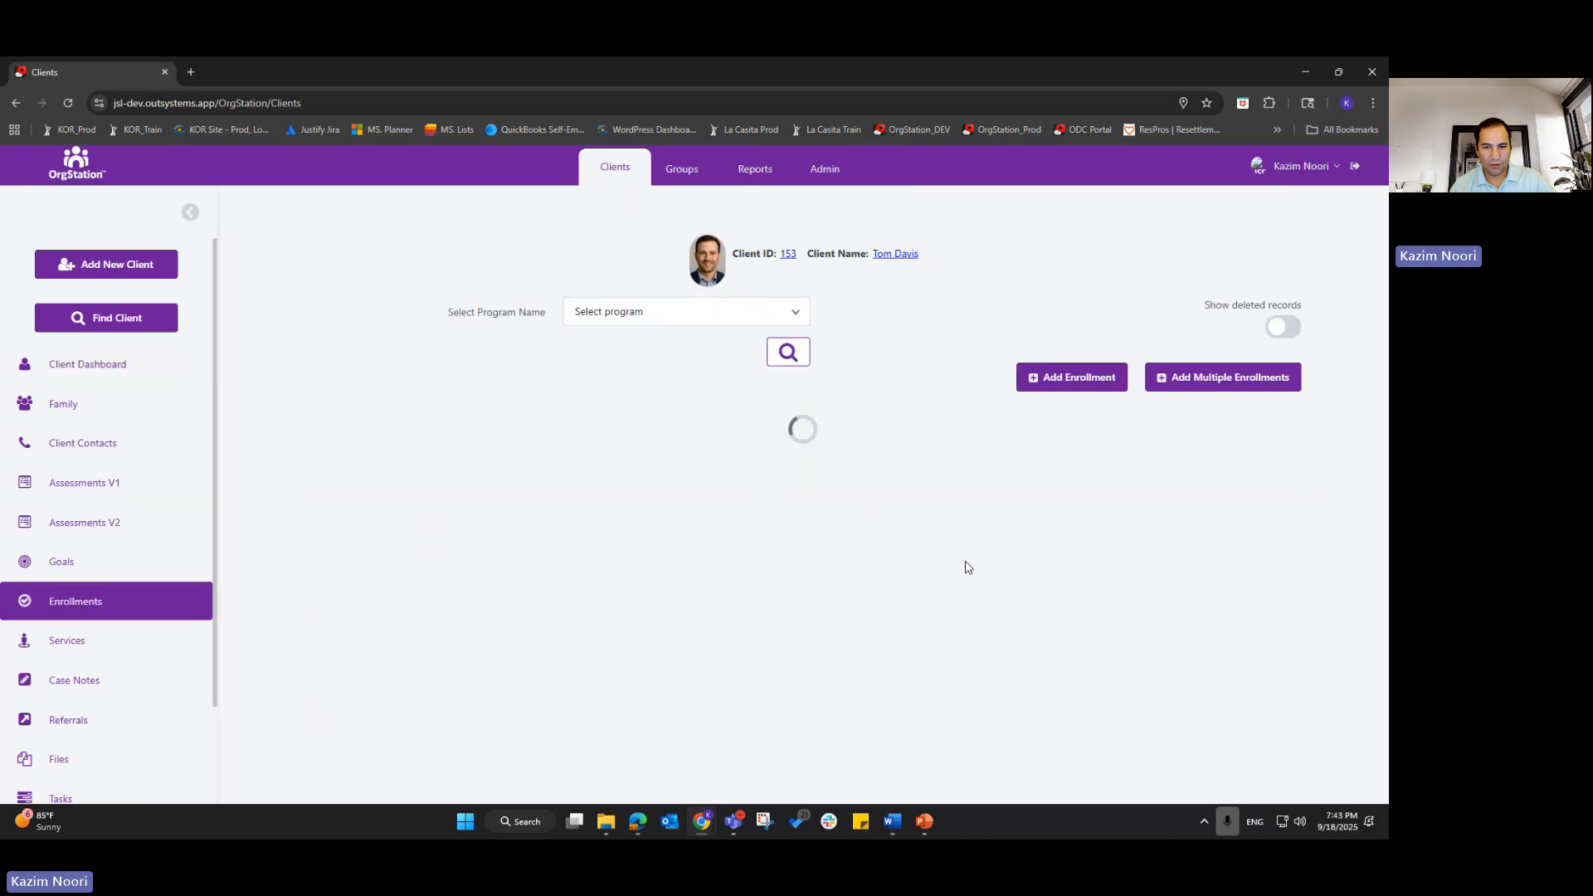
pyautogui.scroll(-2, 173, 636)
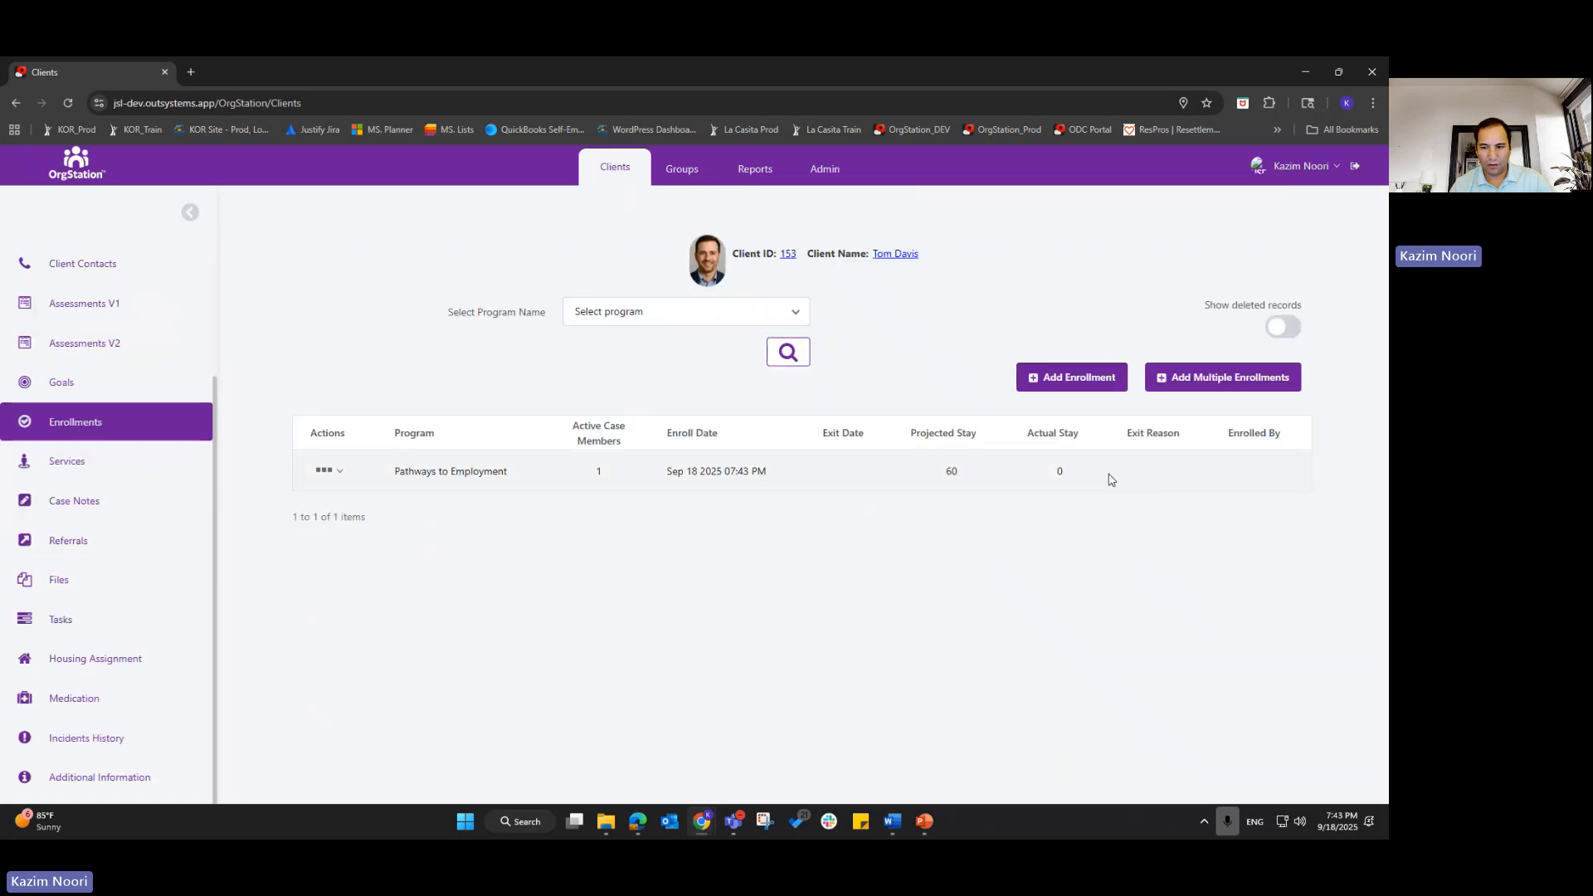
pyautogui.click(699, 553)
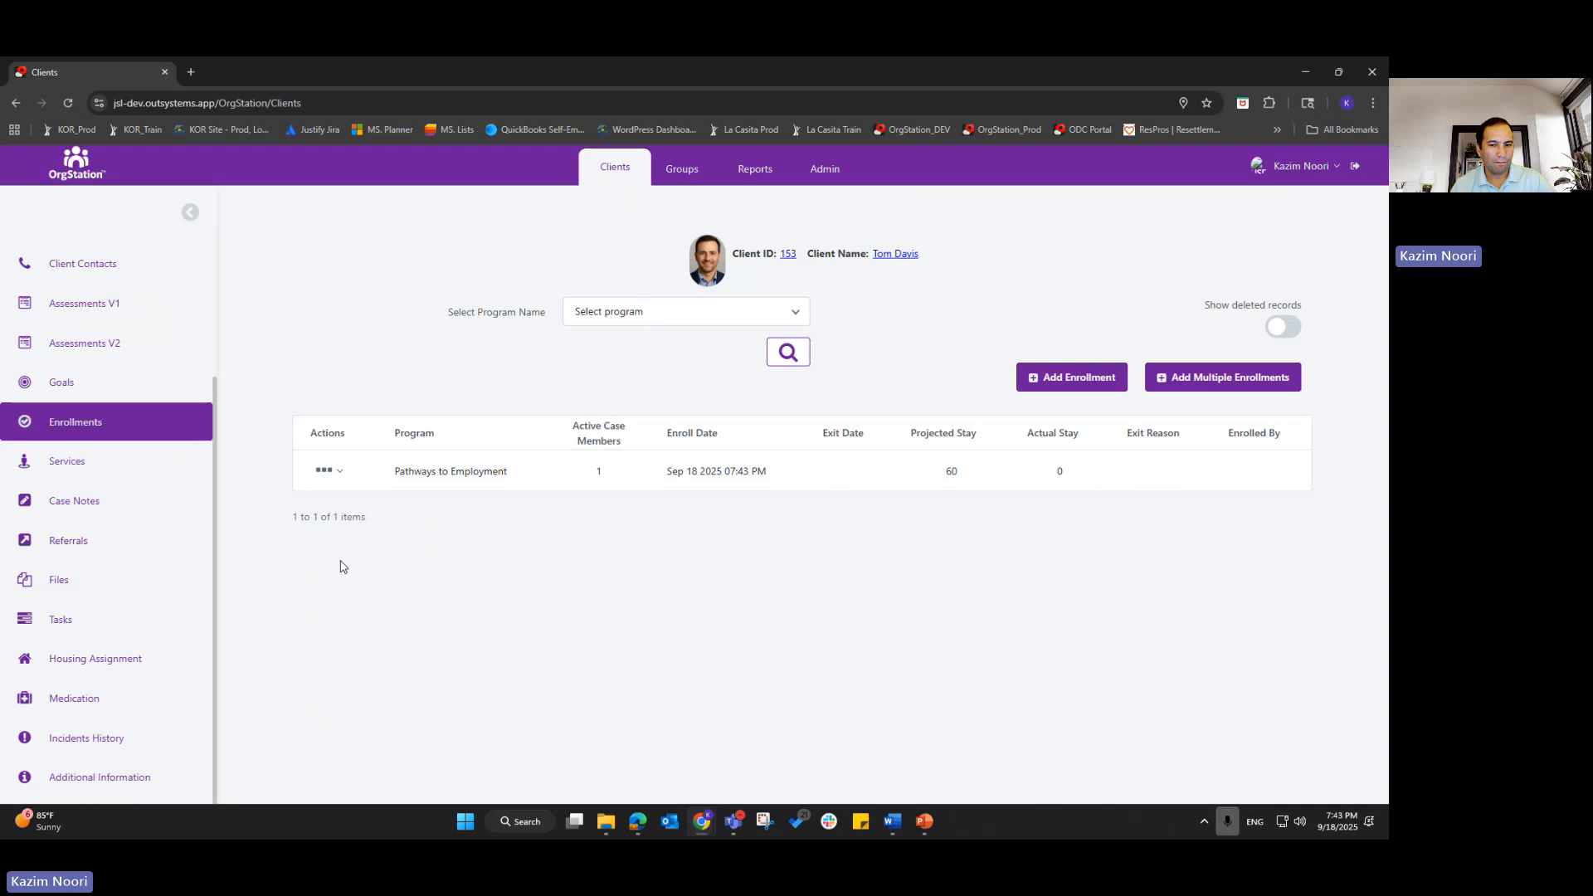
# - Add a Resume Workshop service to the client's Pathways to Employment enrollment with 1 unit and a unit value of 0, and save it
pyautogui.click(71, 461)
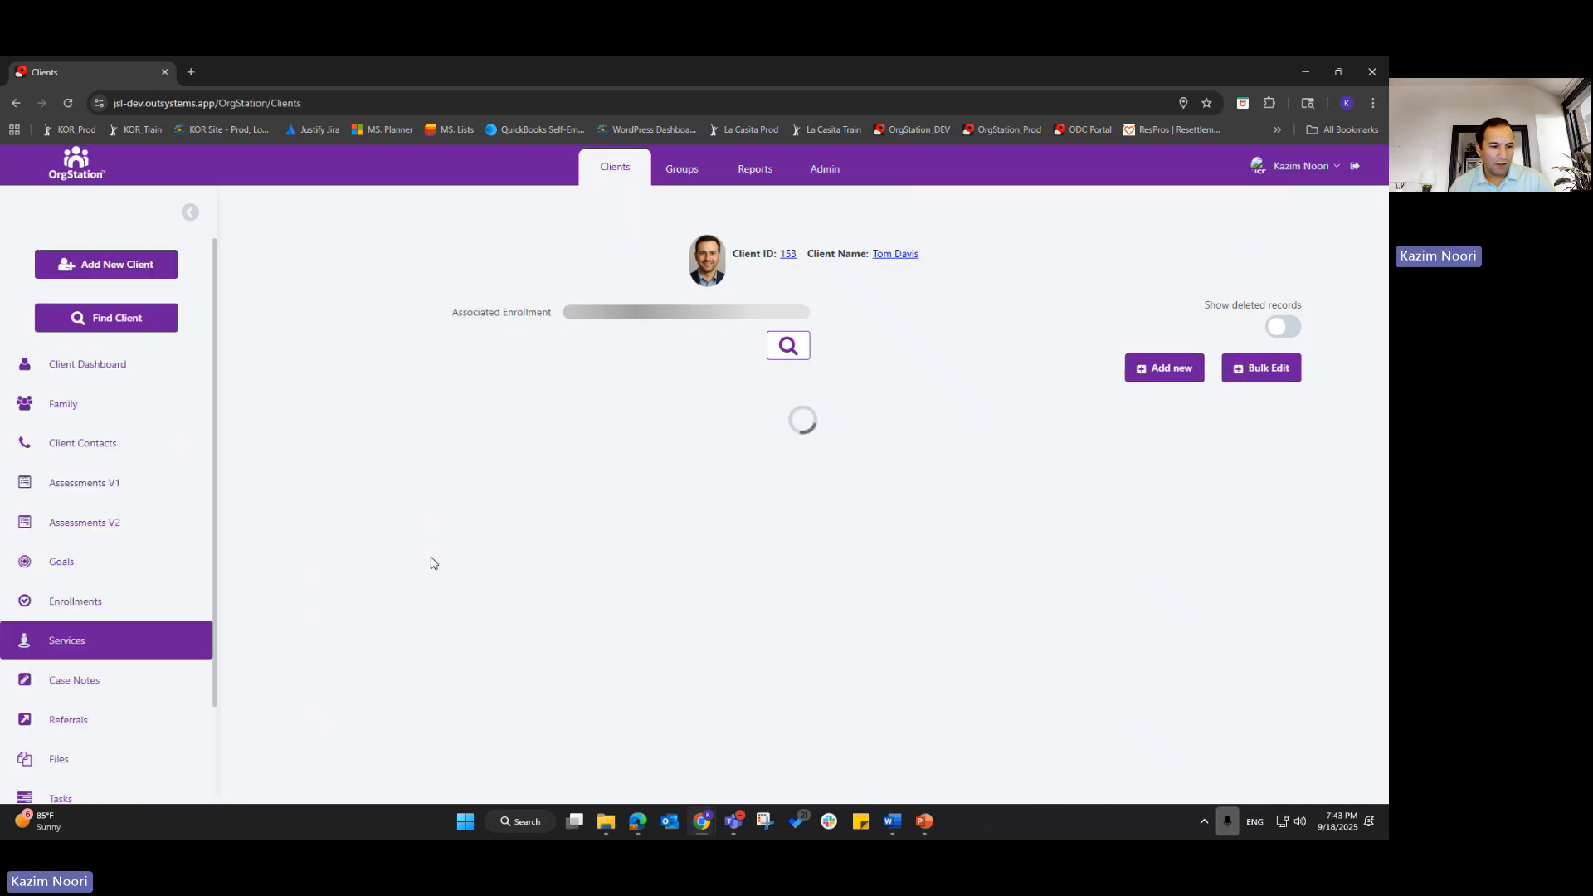
pyautogui.scroll(-3, 160, 627)
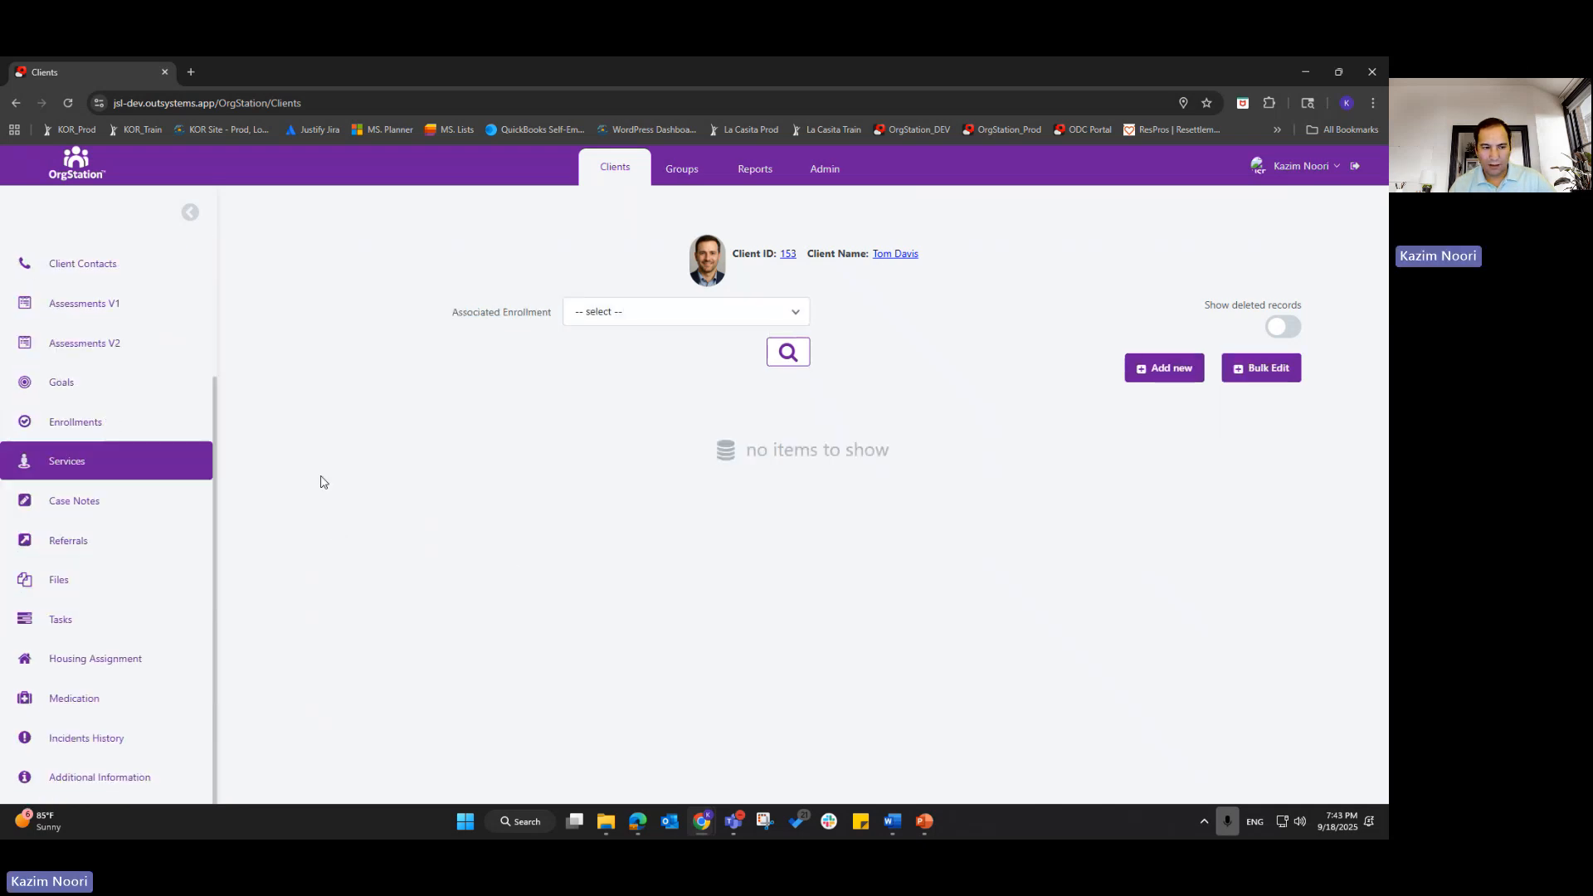
pyautogui.click(1153, 370)
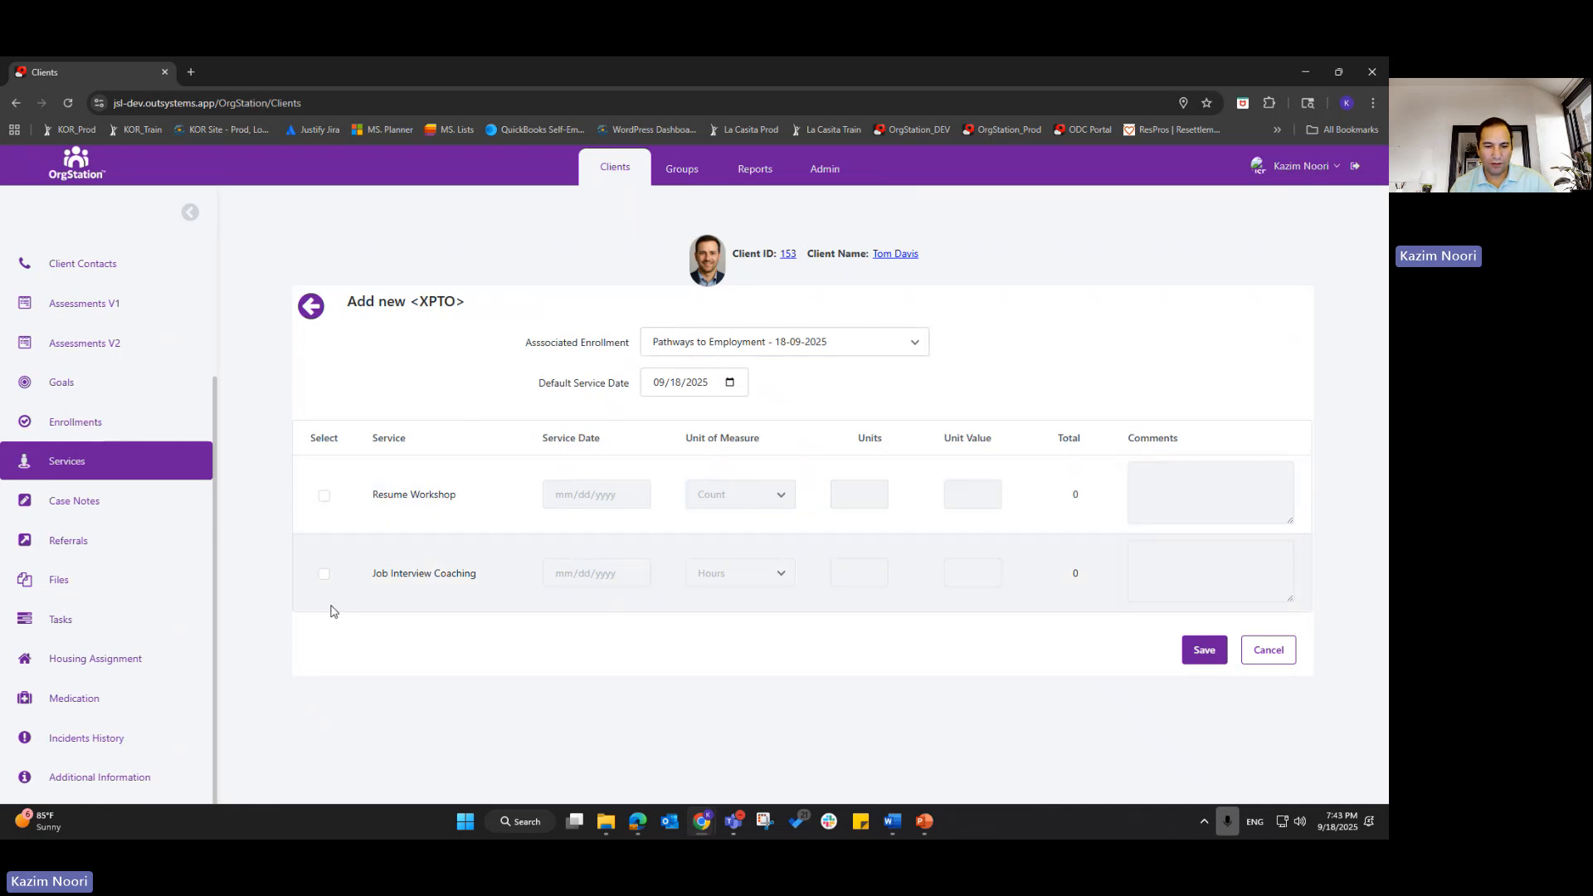
pyautogui.click(323, 497)
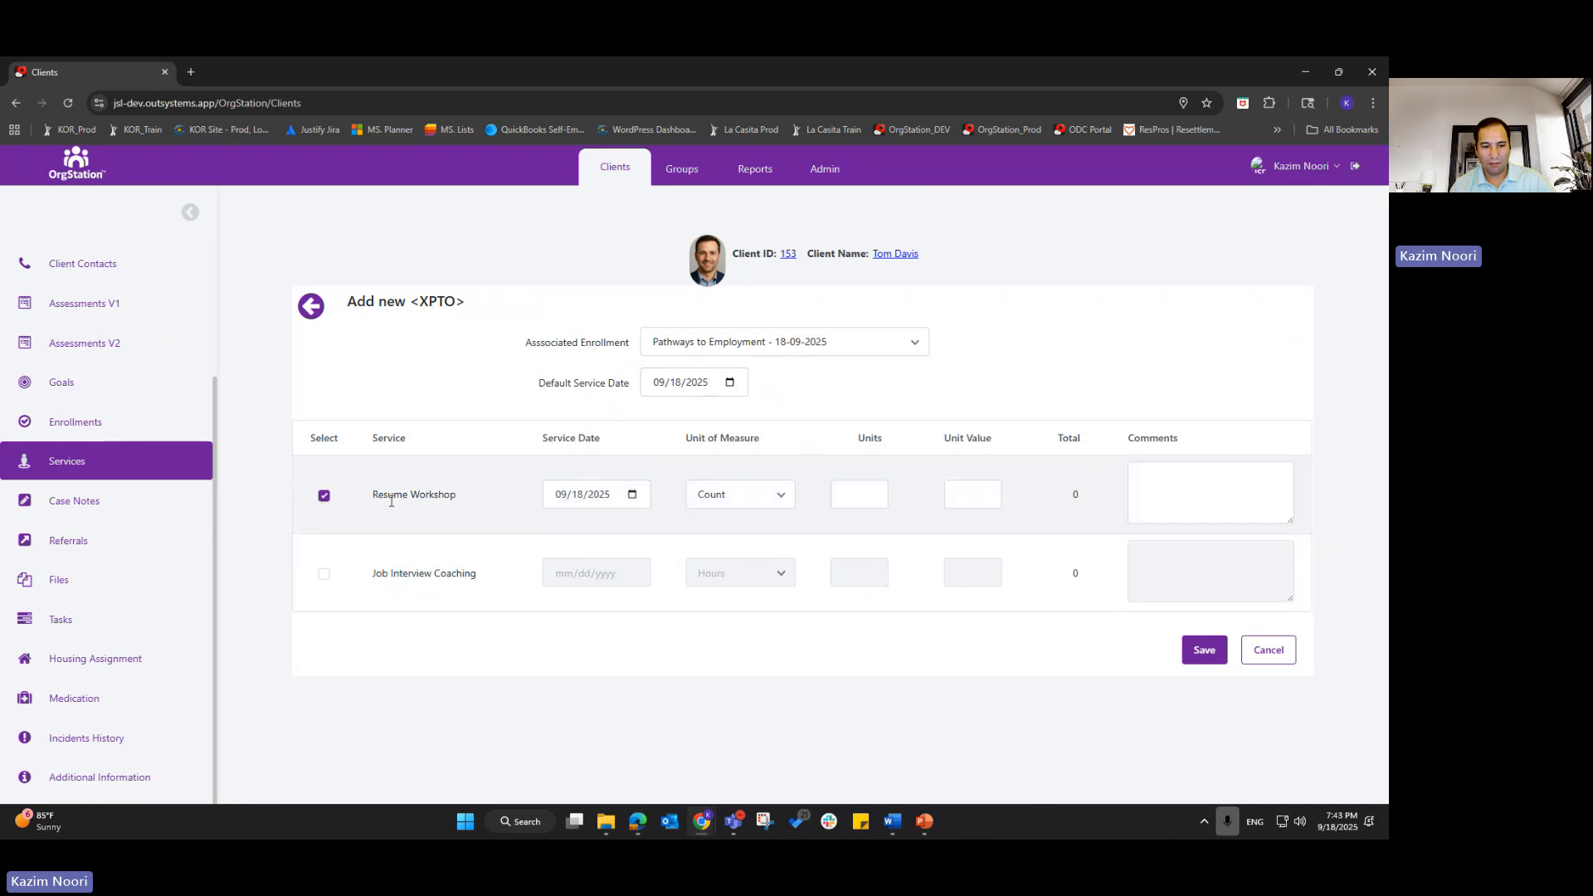
pyautogui.click(846, 493)
pyautogui.write('1')
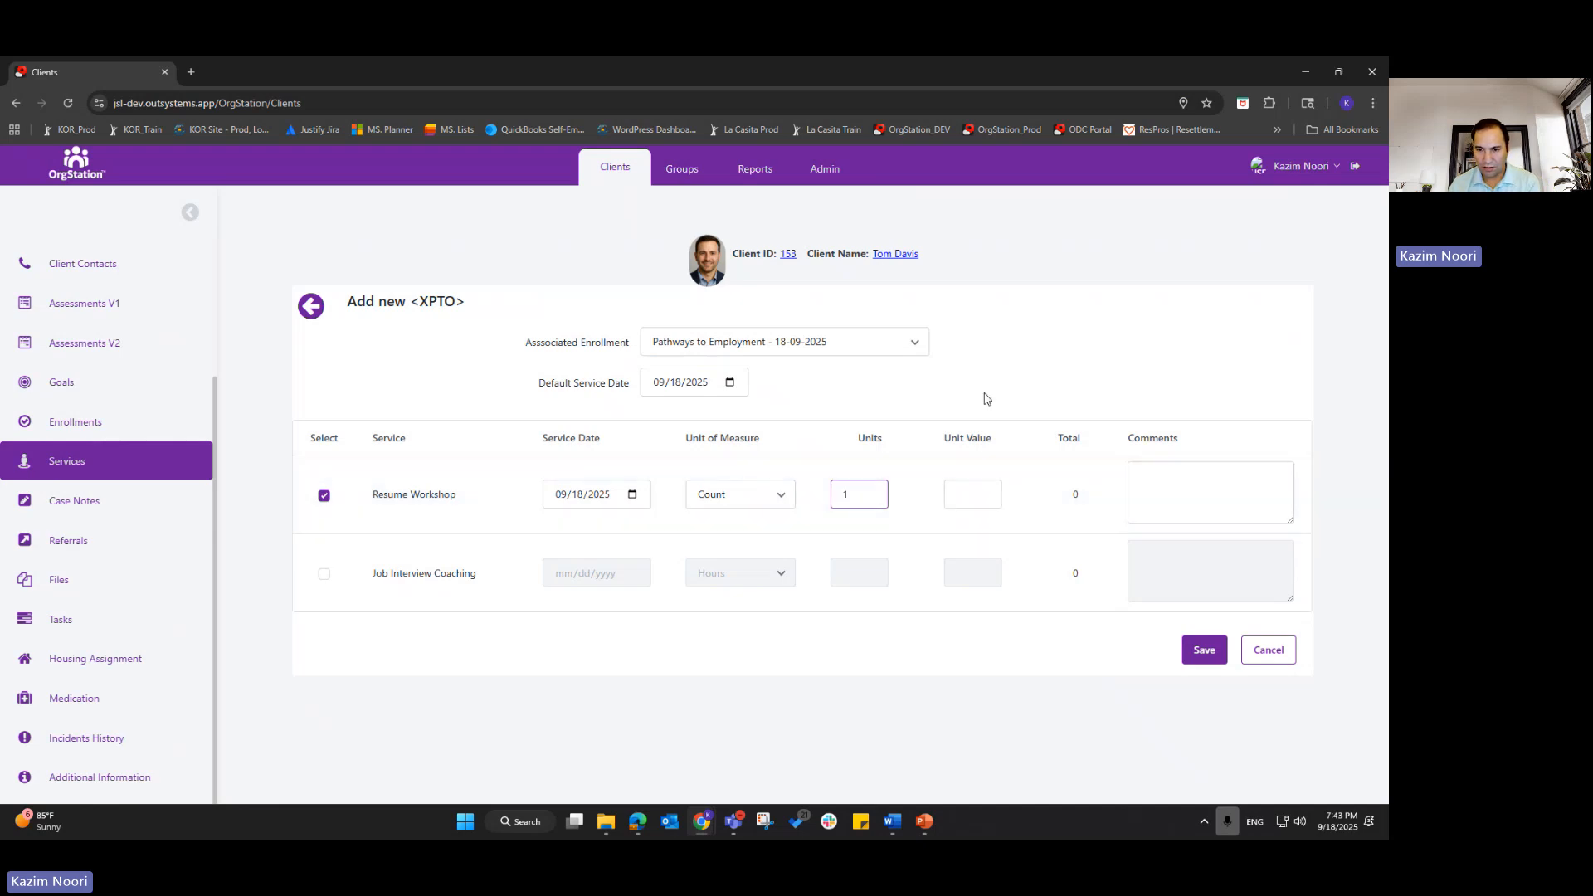
pyautogui.click(1003, 379)
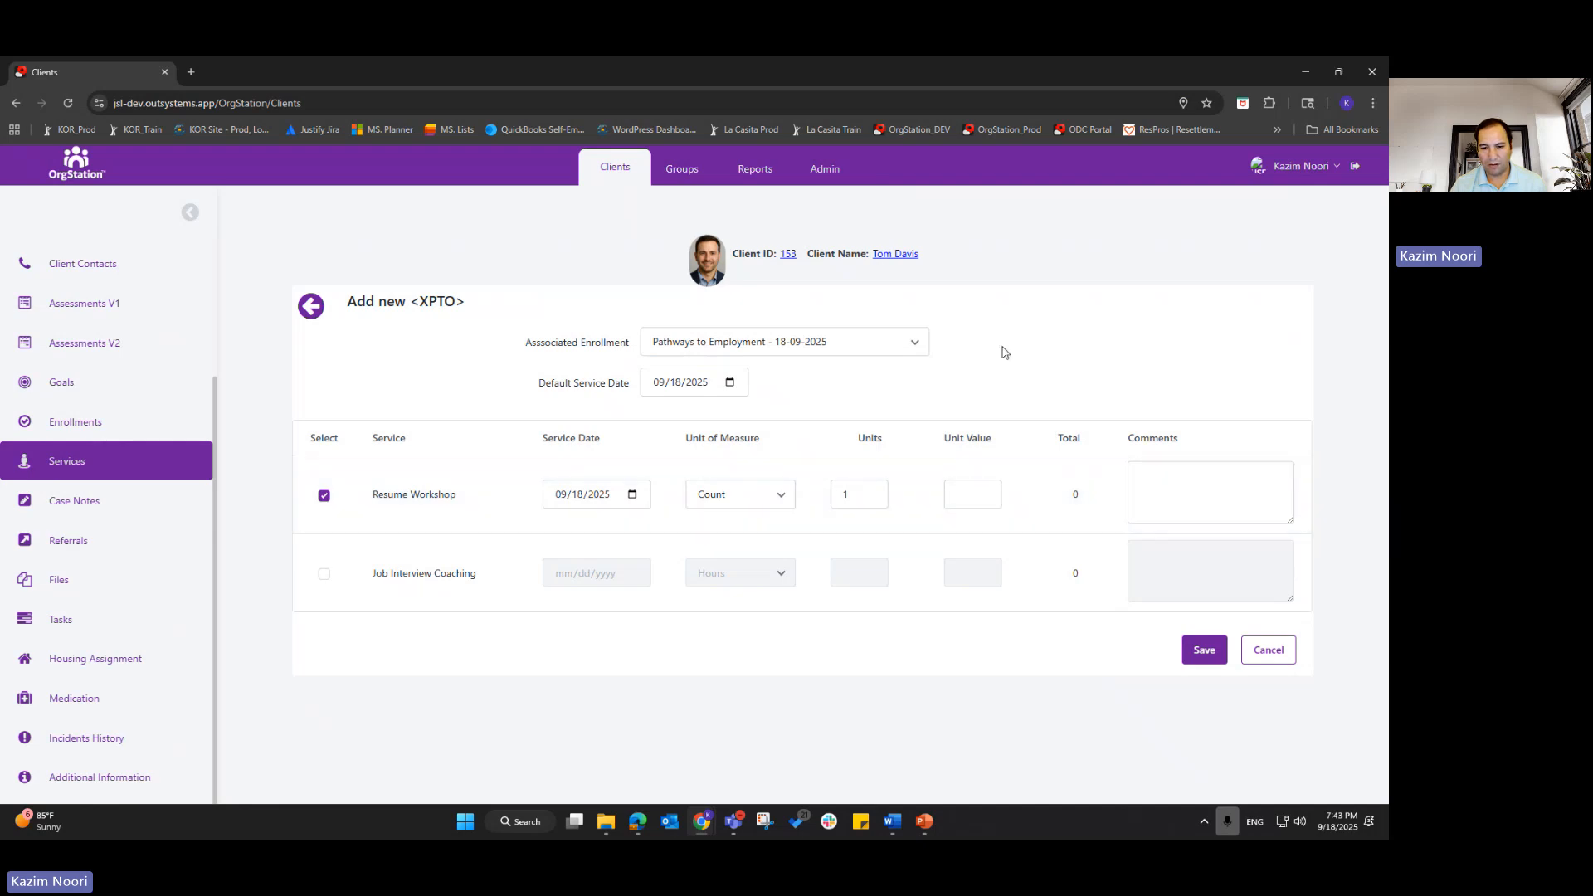
pyautogui.click(978, 490)
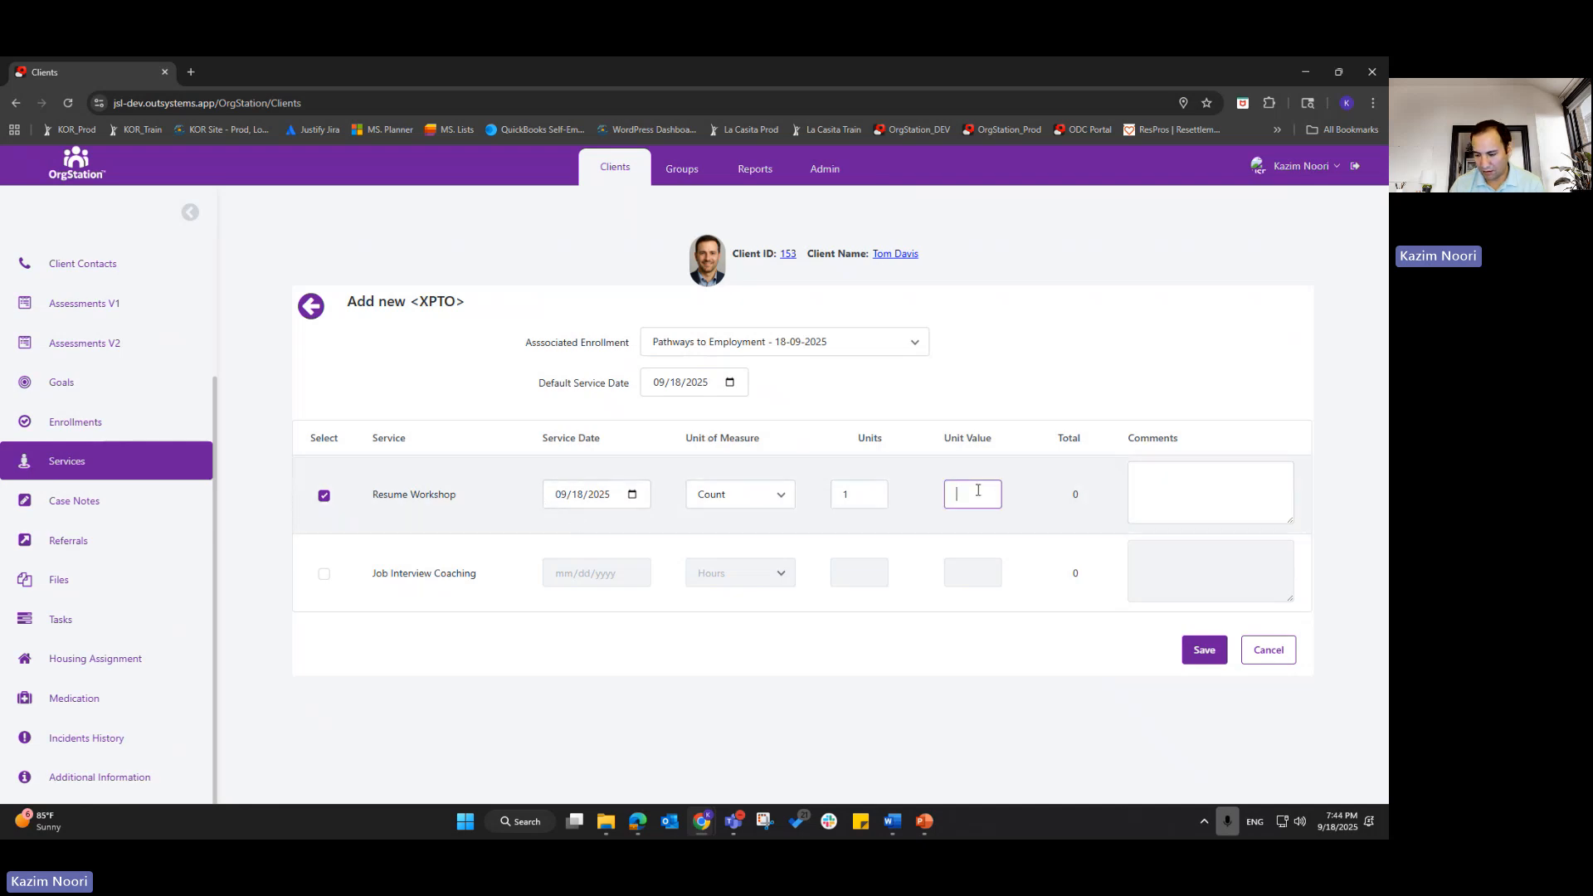
pyautogui.write('0')
pyautogui.click(1005, 326)
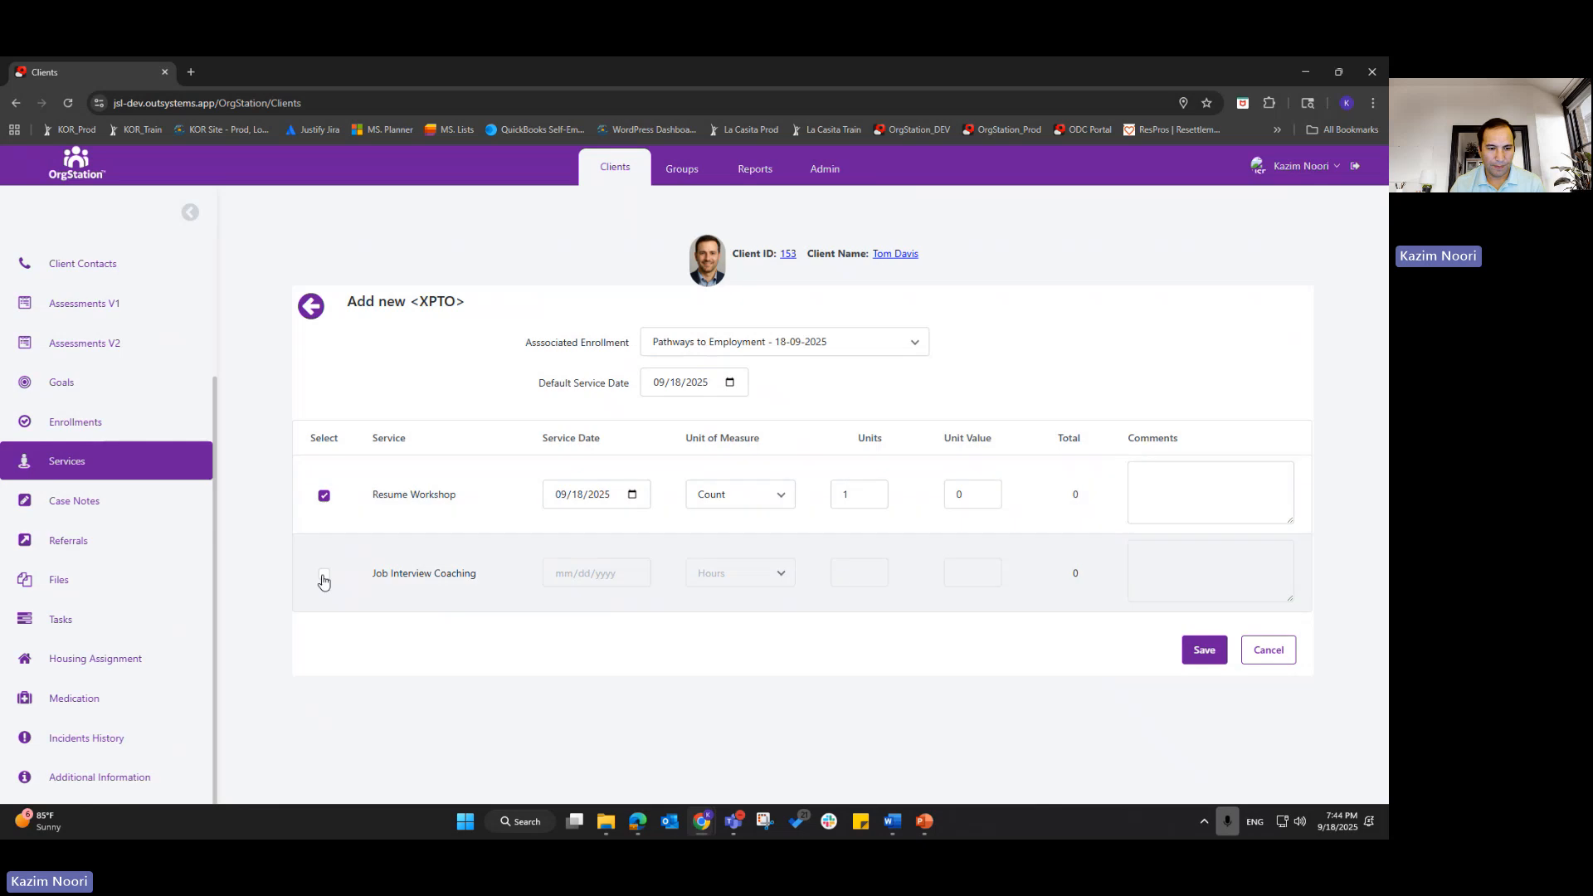
pyautogui.click(1203, 649)
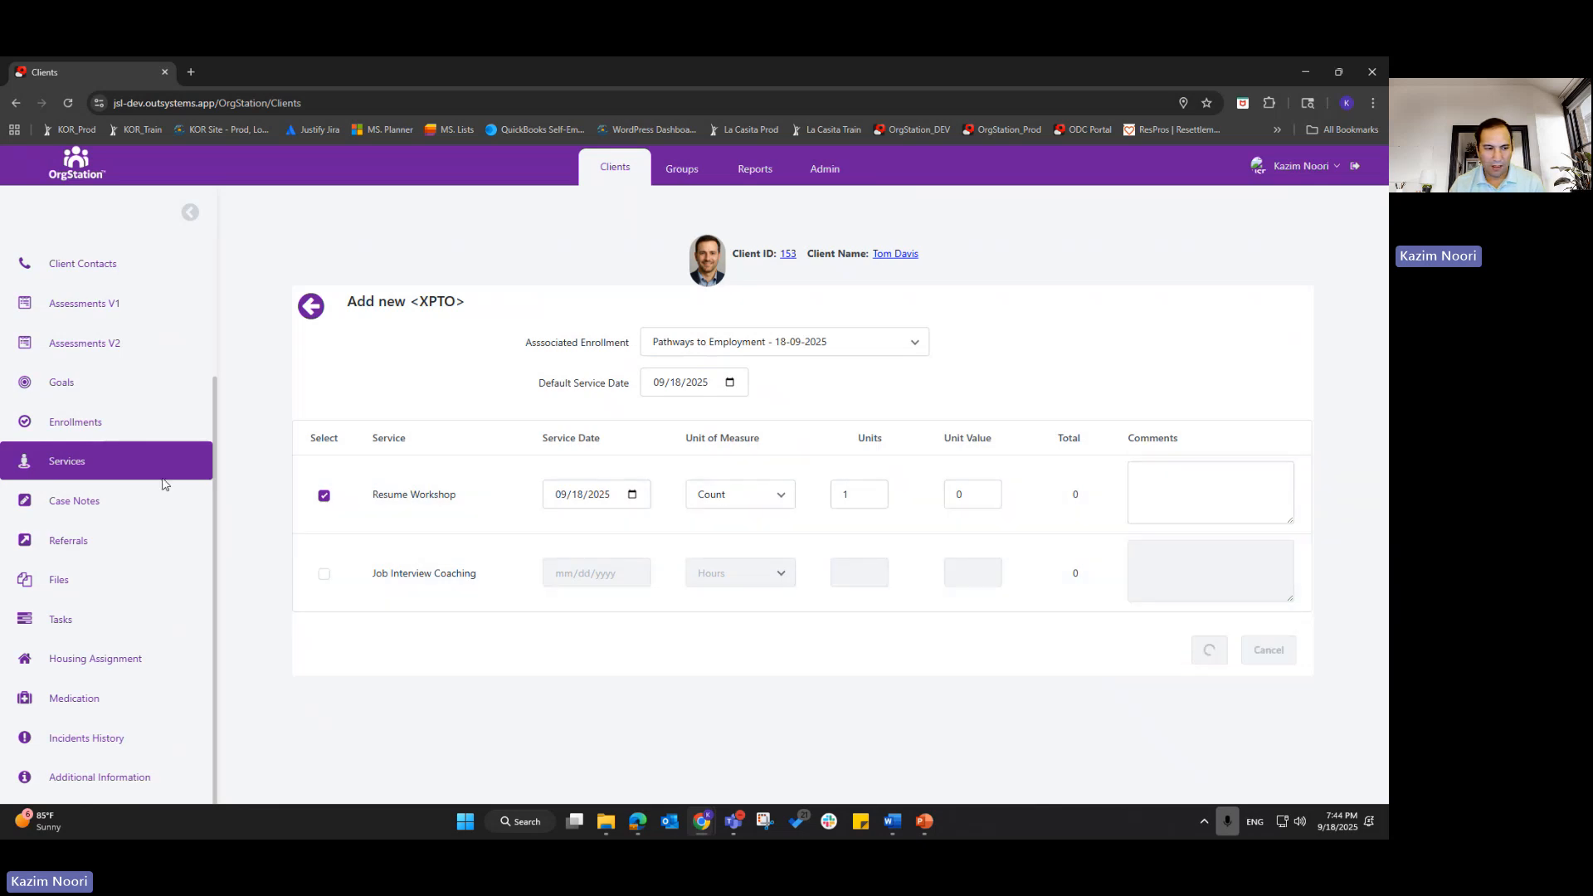
# - Add a Job Interview Coaching service to the Pathways to Employment enrollment with 1 unit in Hours and a unit value of 0, and save it
pyautogui.click(1148, 378)
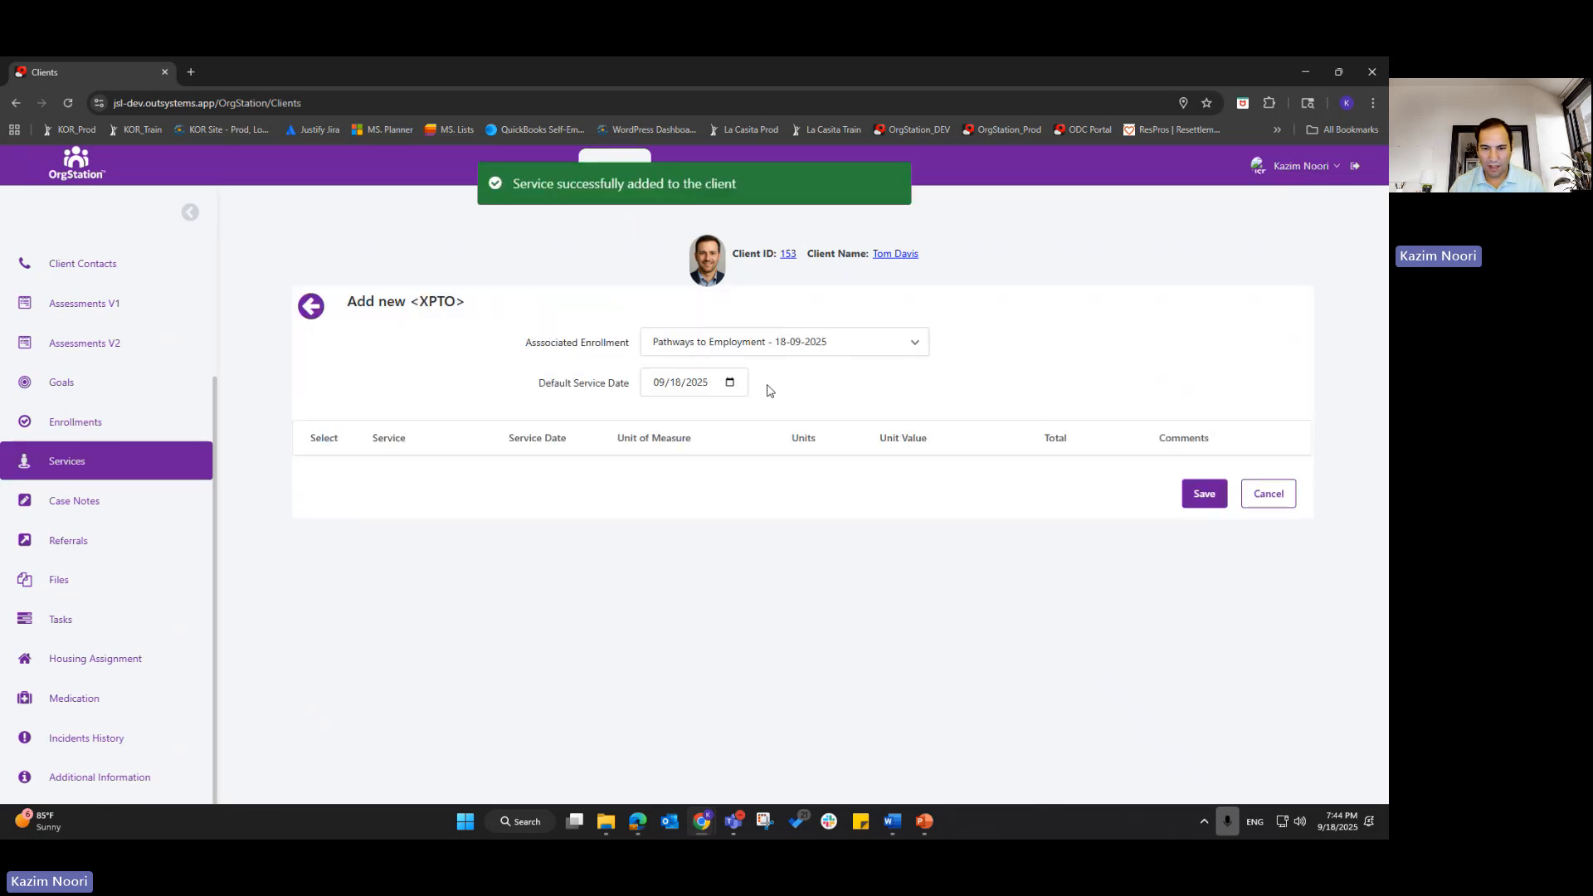
pyautogui.click(889, 344)
pyautogui.click(888, 343)
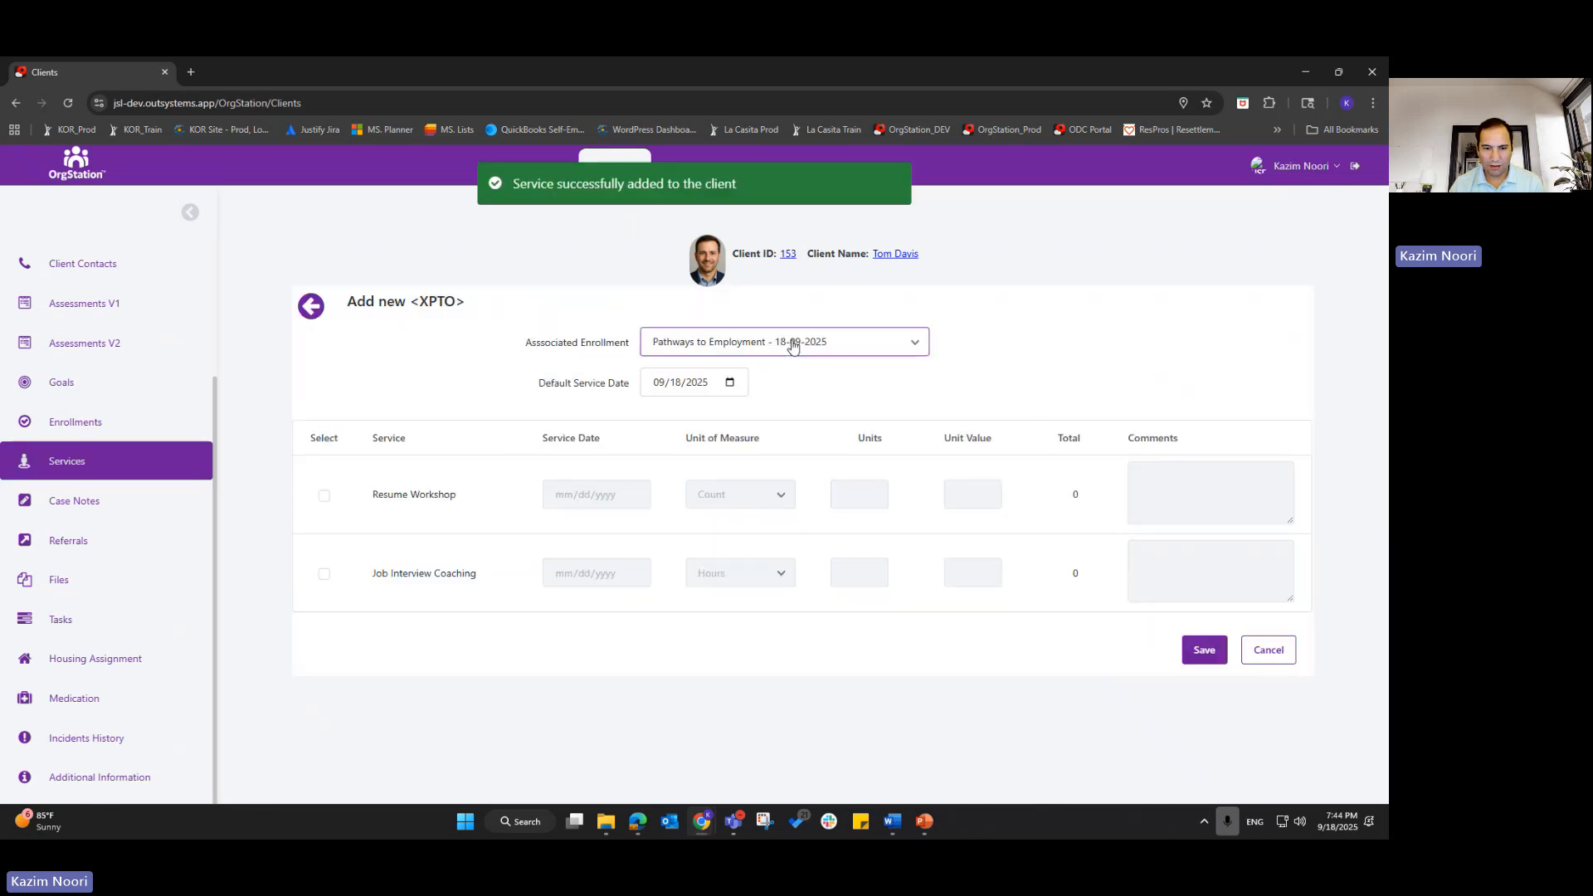
pyautogui.click(325, 574)
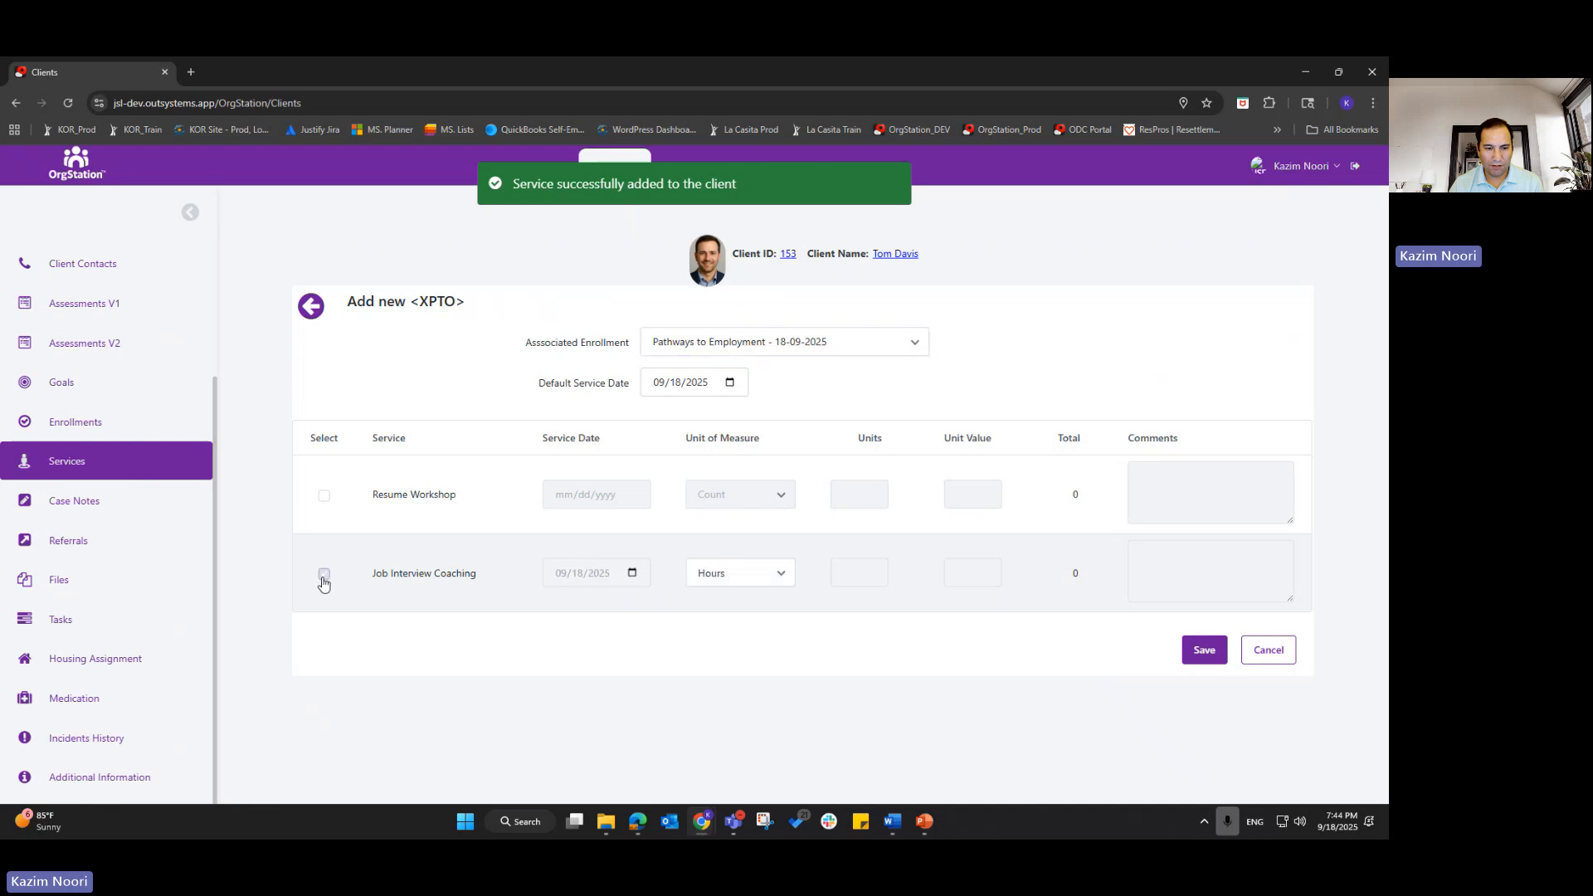
pyautogui.click(842, 577)
pyautogui.click(730, 573)
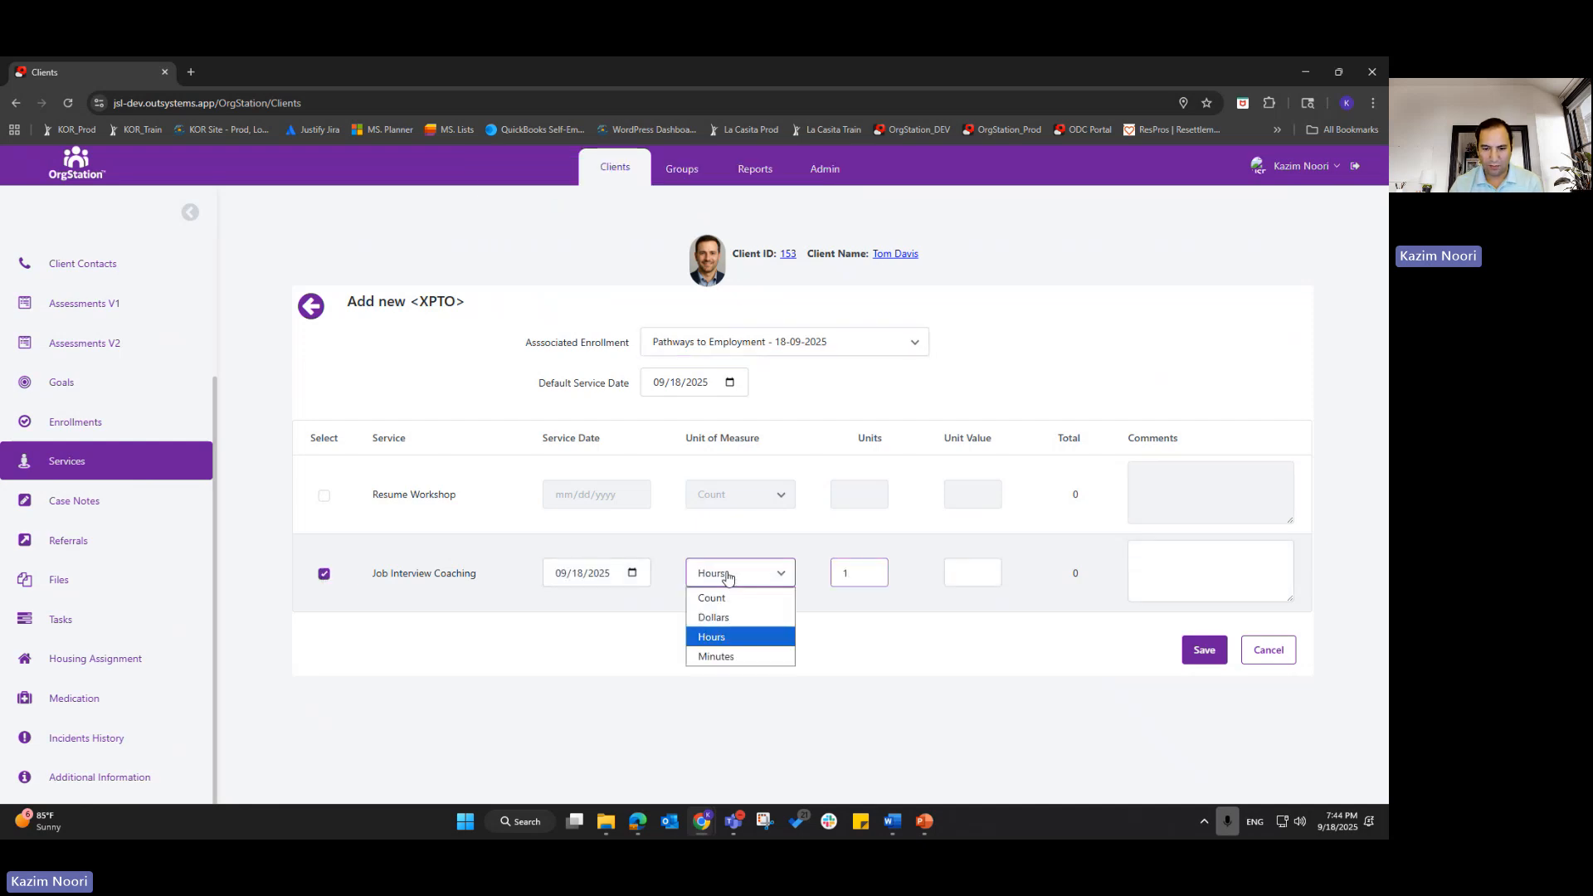
pyautogui.click(730, 578)
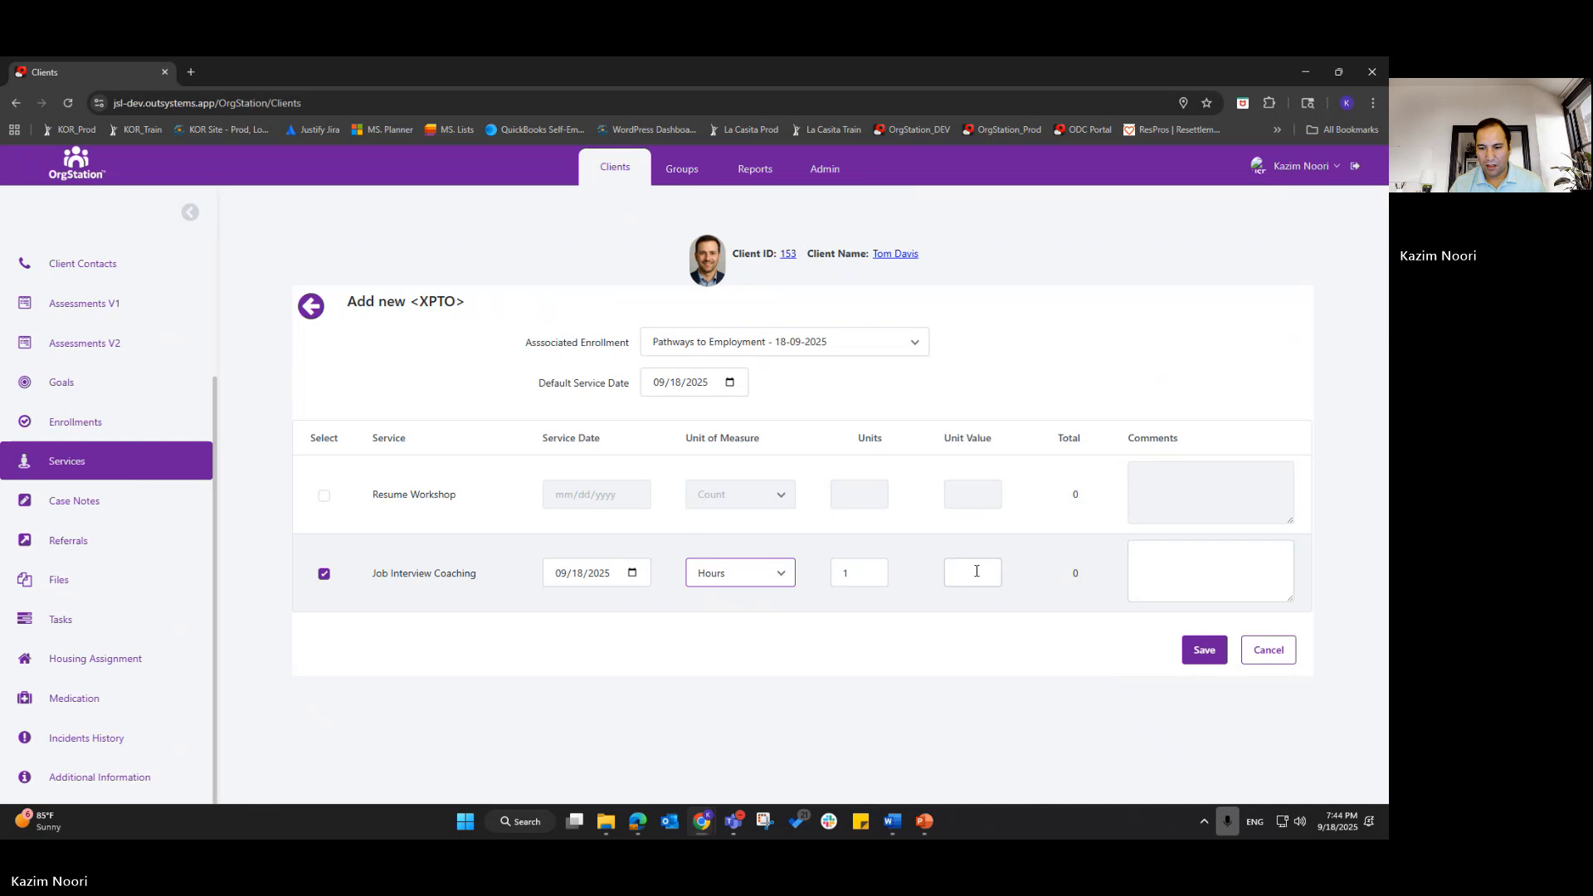
pyautogui.click(972, 573)
pyautogui.write('1')
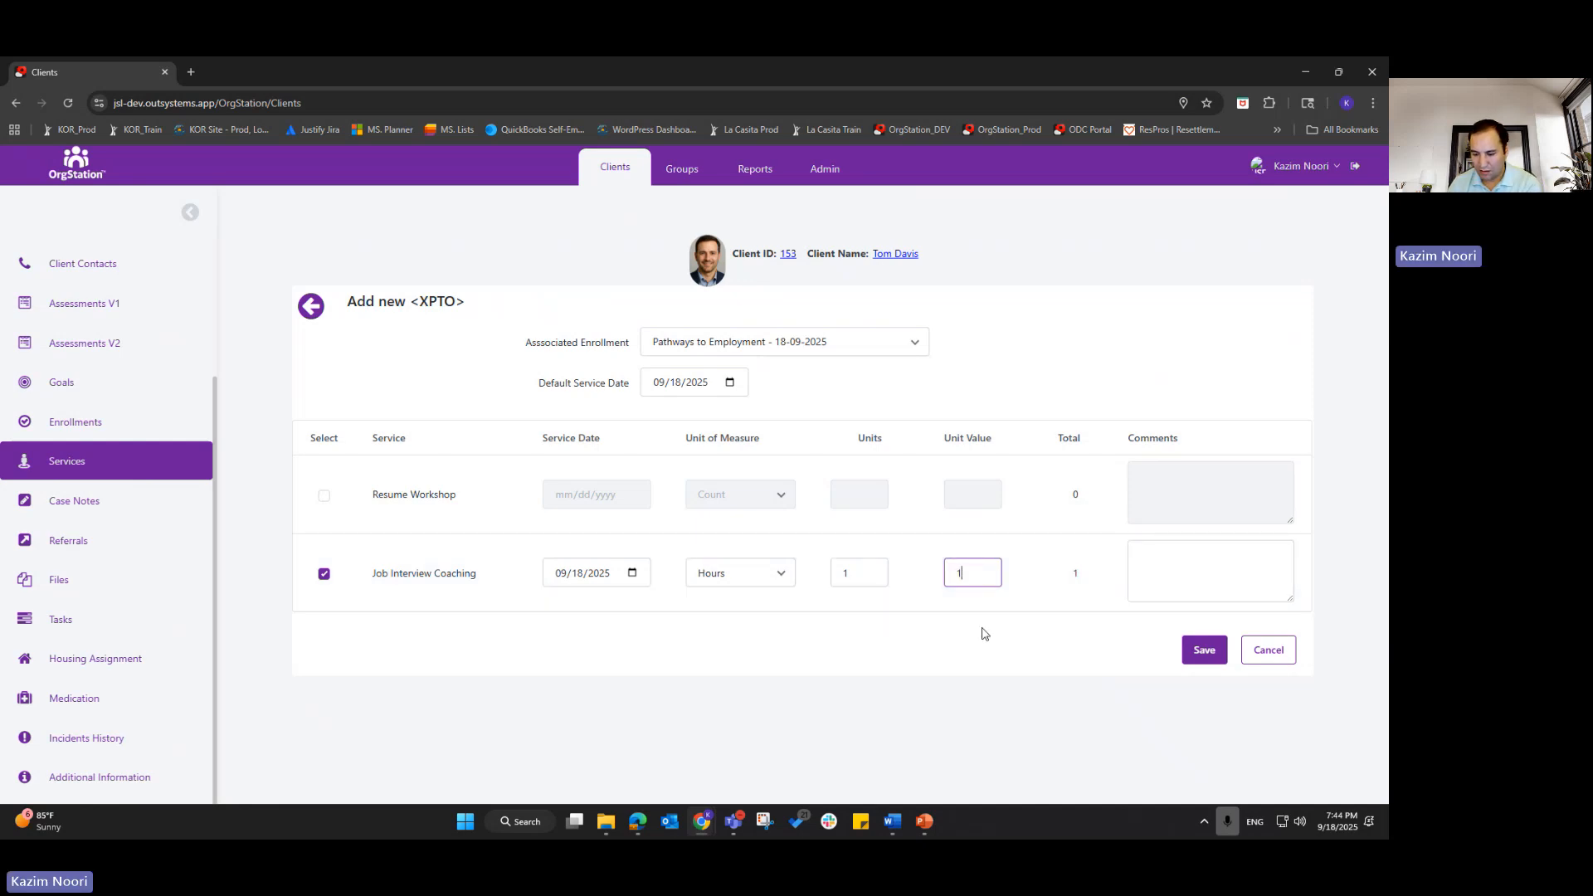
pyautogui.click(968, 662)
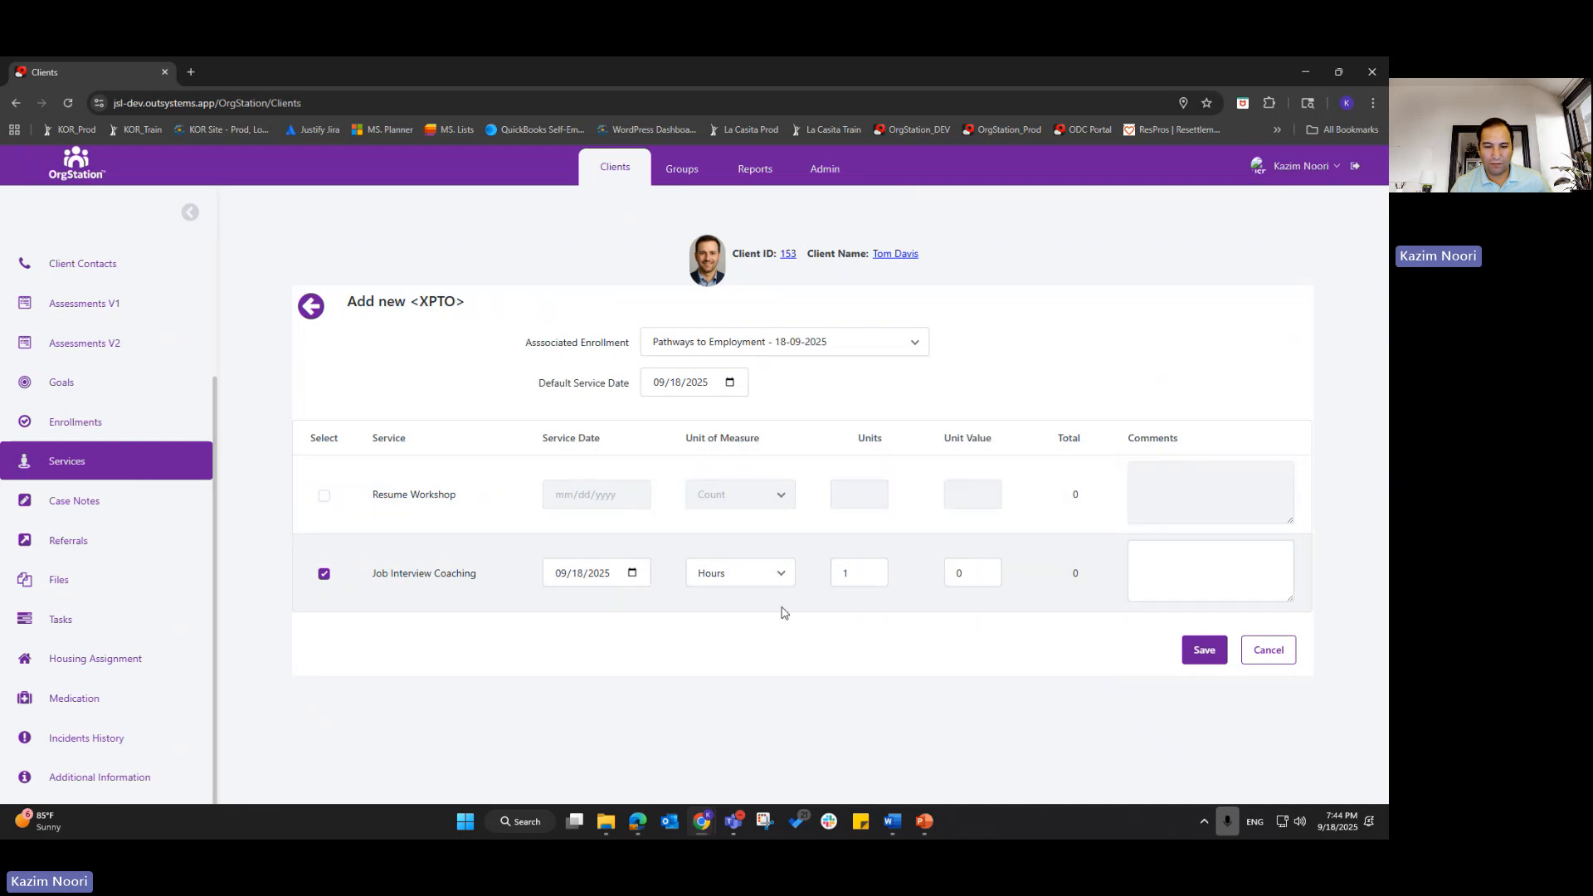
pyautogui.click(1205, 657)
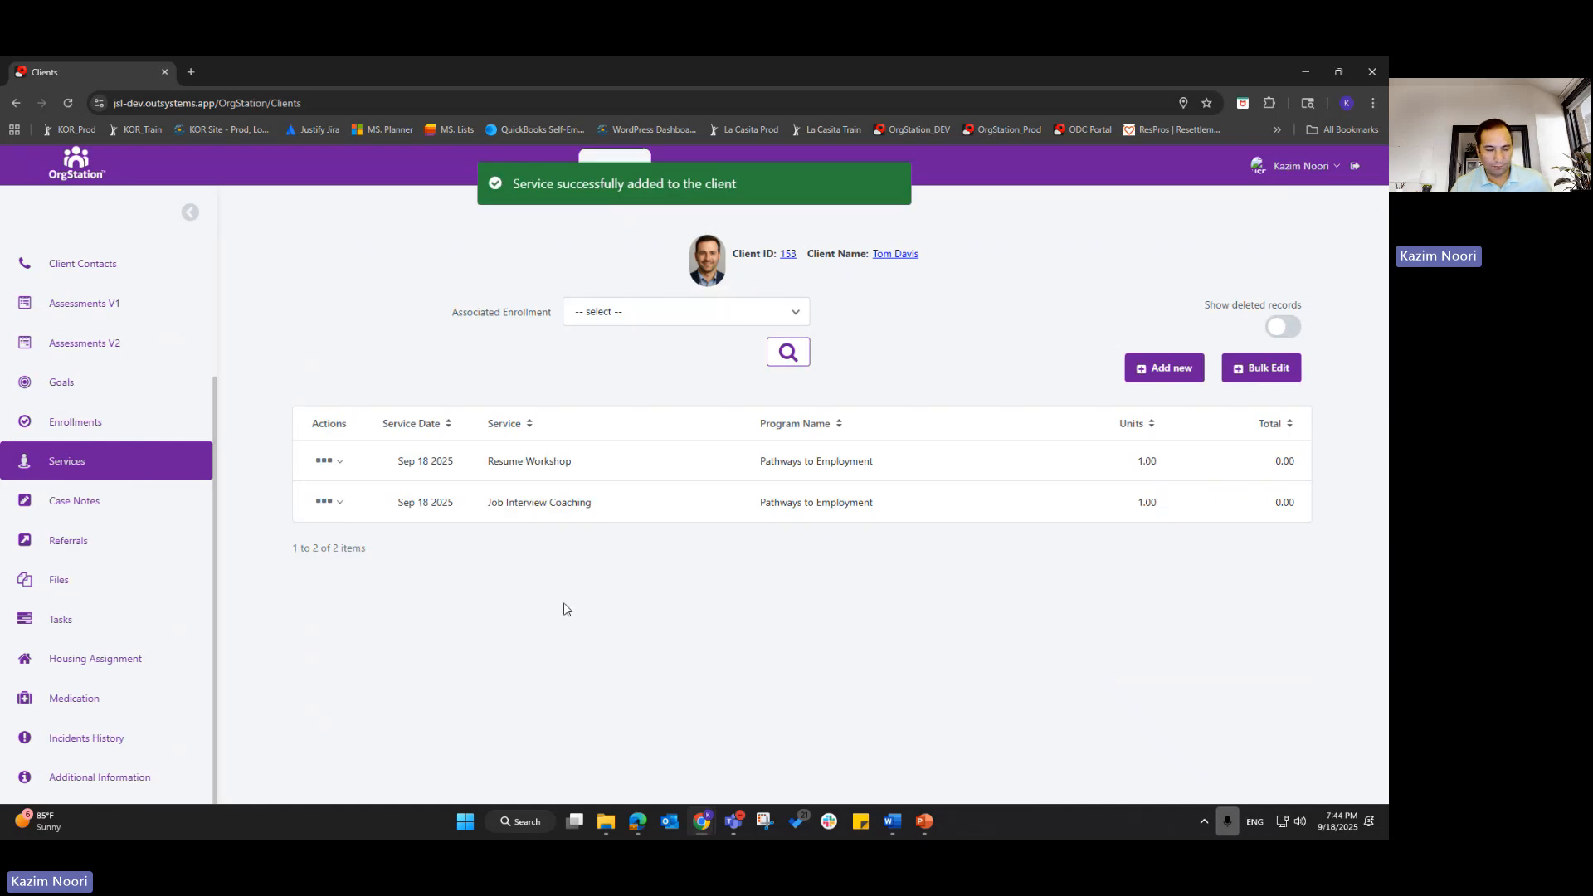
# - Start a new case note for the client with note type Progress Update and note date 09/18/2025
pyautogui.click(78, 501)
pyautogui.click(1253, 373)
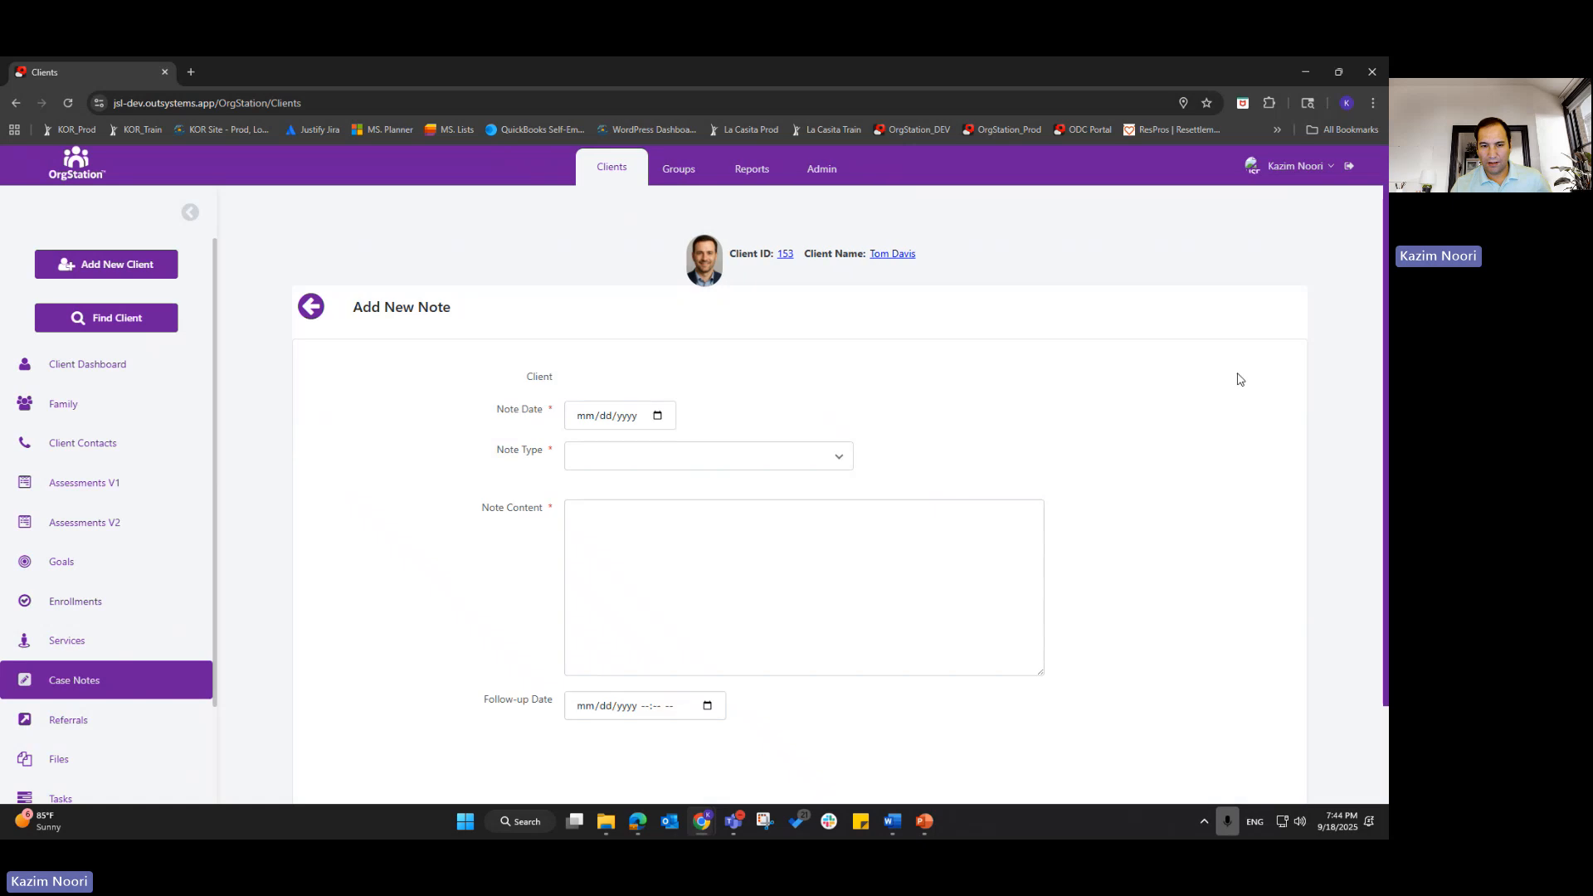
pyautogui.moveTo(453, 462); pyautogui.dragTo(569, 458)
pyautogui.click(755, 460)
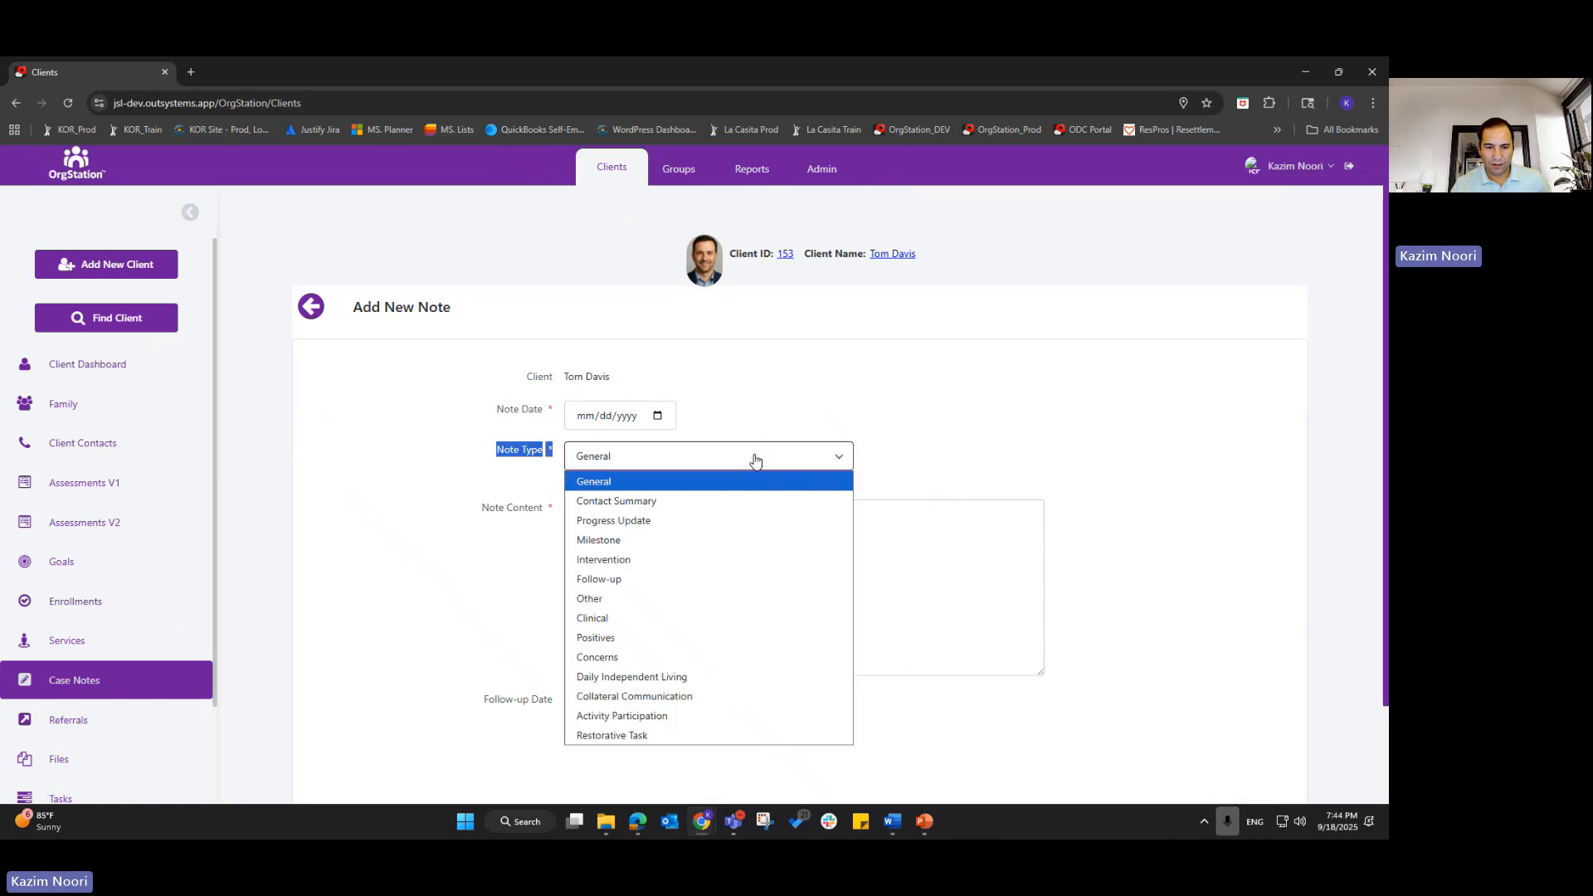
pyautogui.click(682, 520)
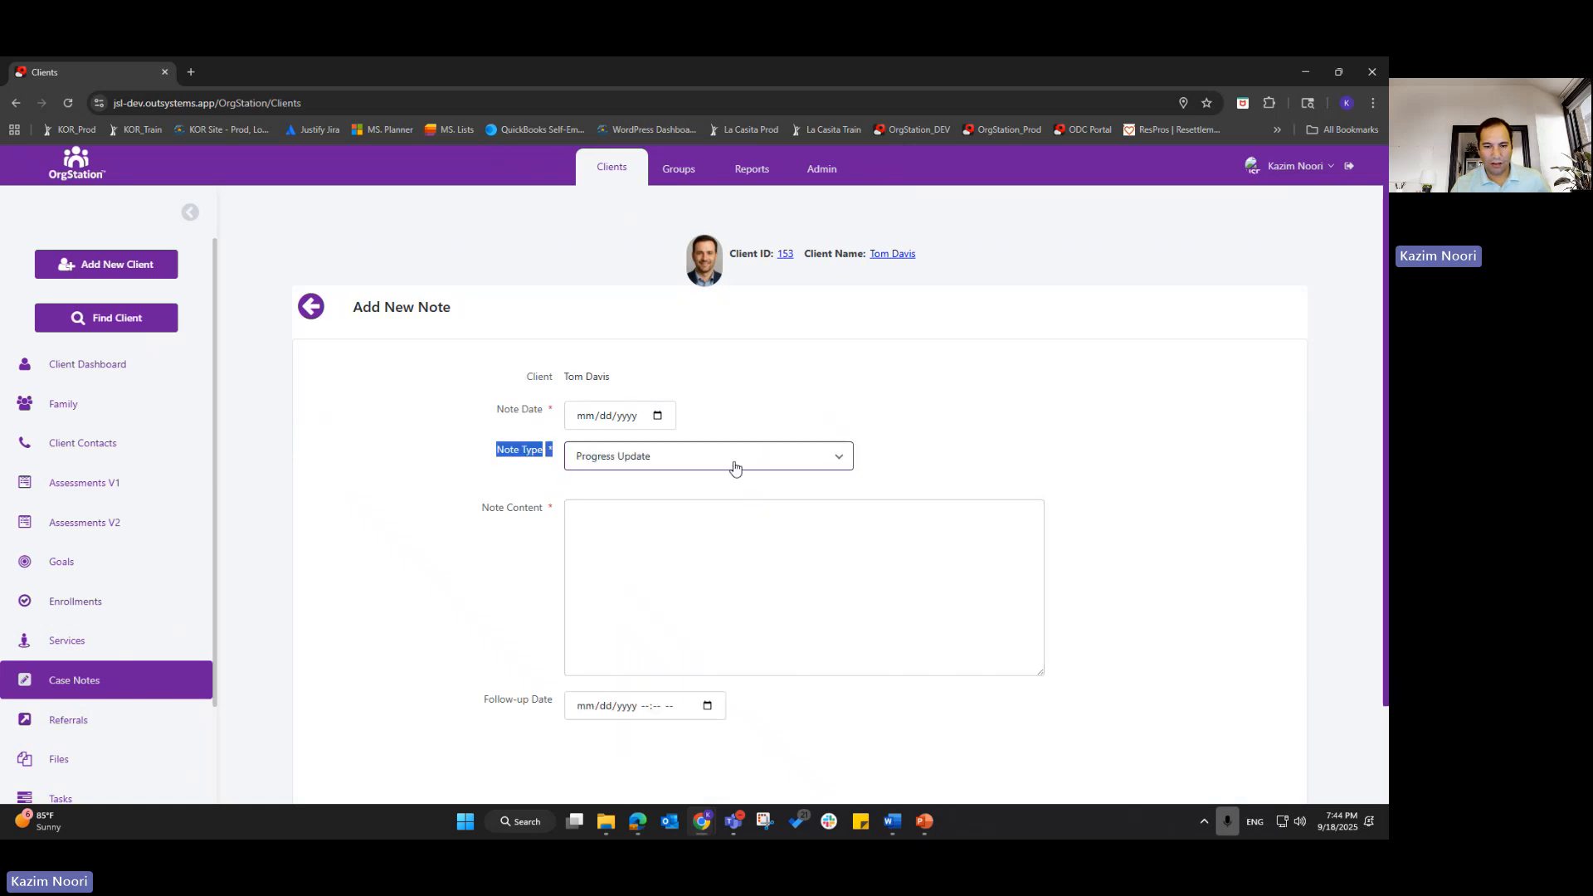
pyautogui.click(655, 540)
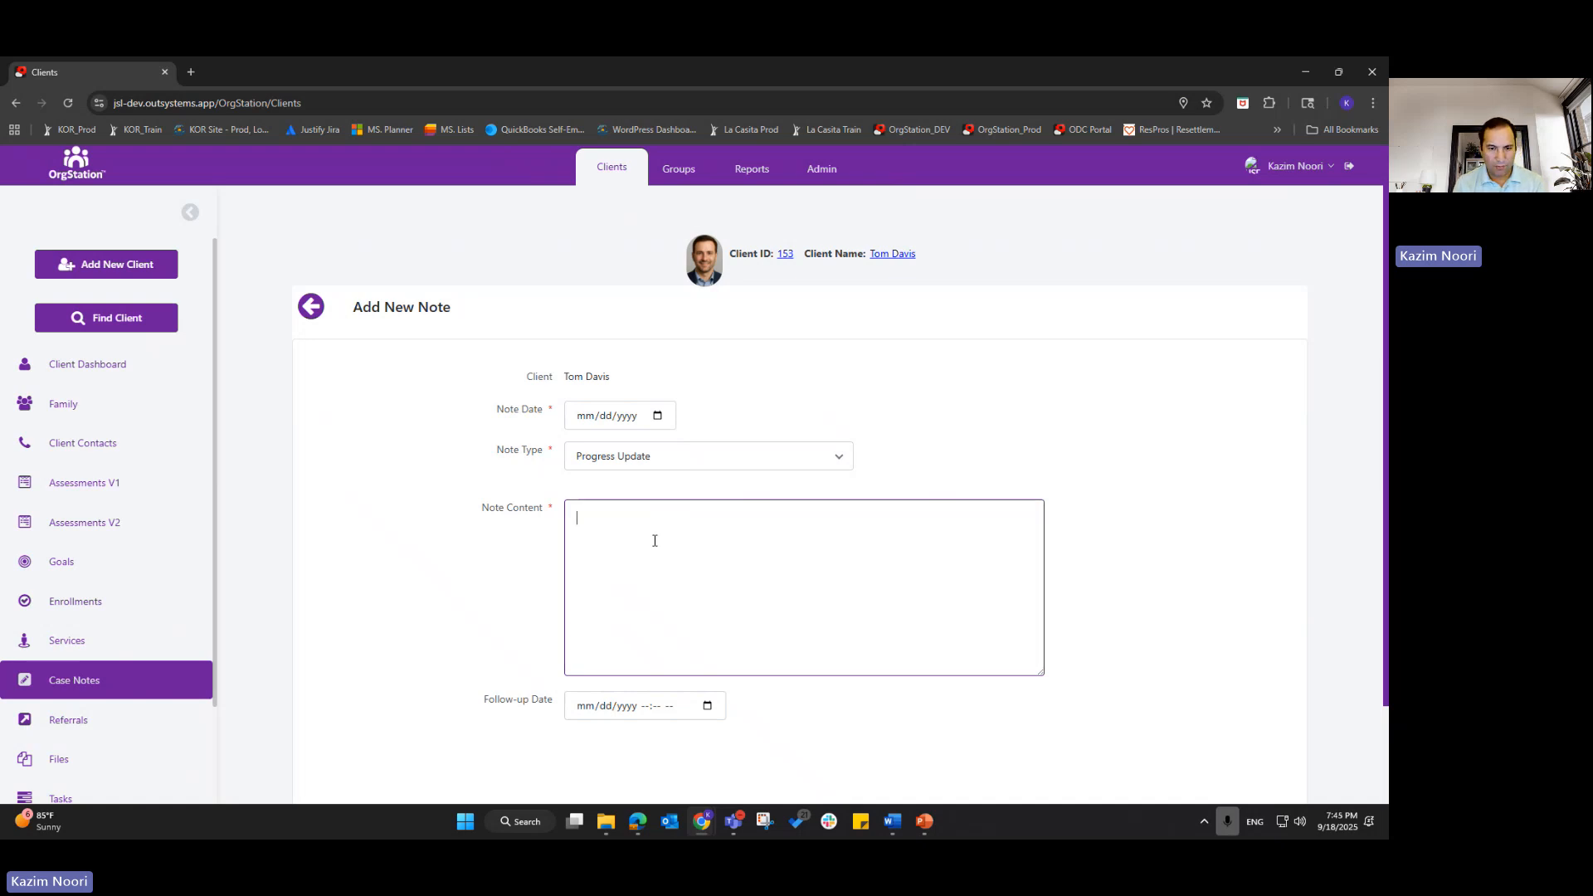
pyautogui.click(657, 416)
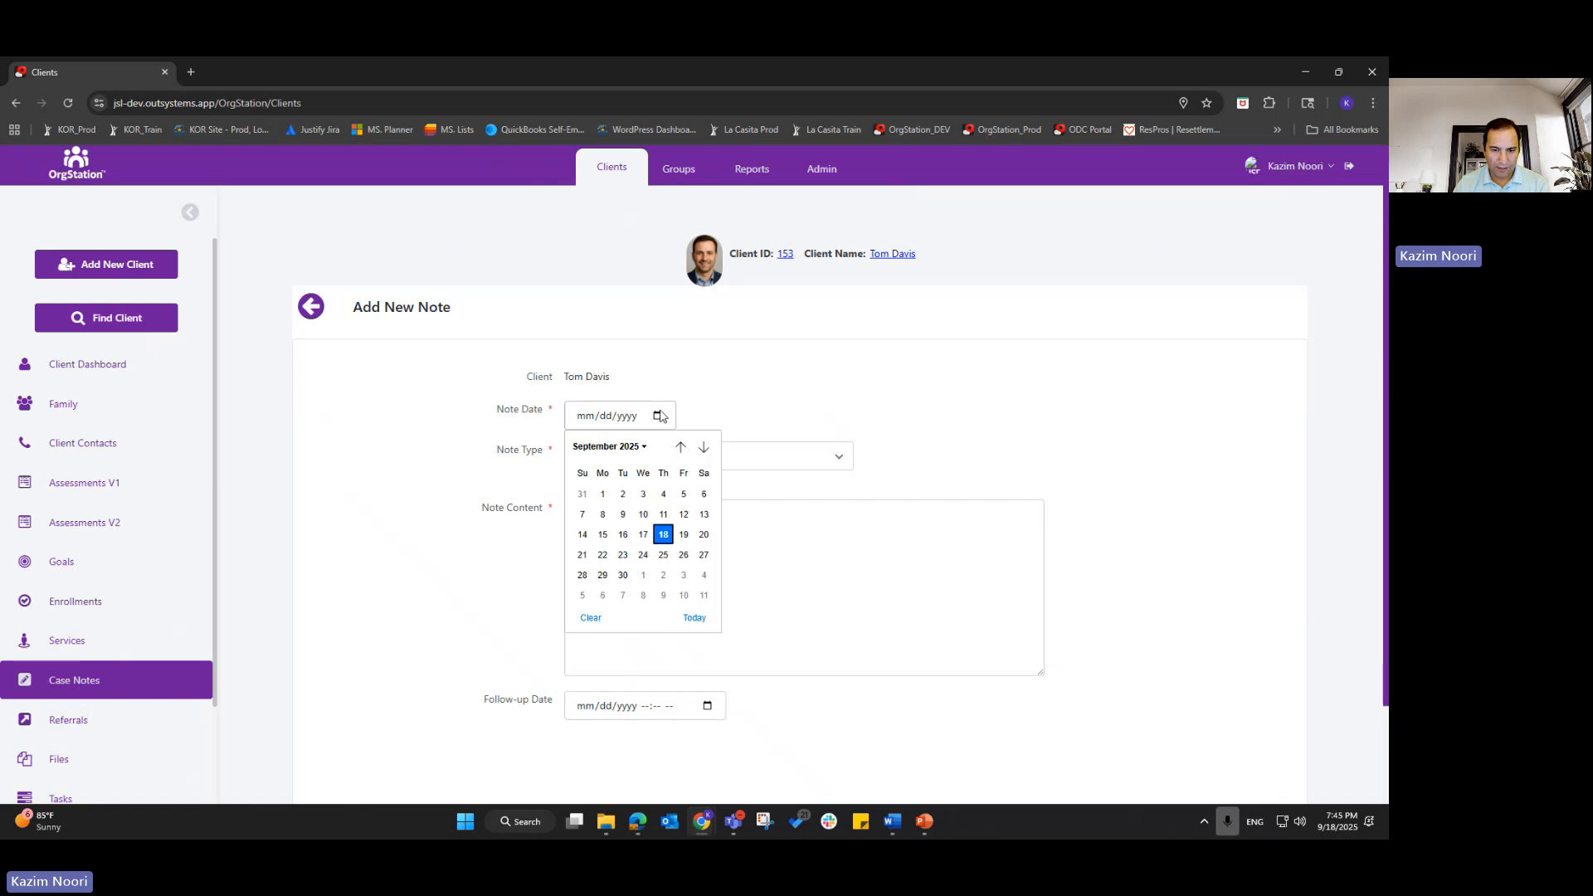
pyautogui.click(695, 616)
# - Write the note content with the client's first name followed by "complete a one-week resume workshop." and save the note
pyautogui.click(607, 536)
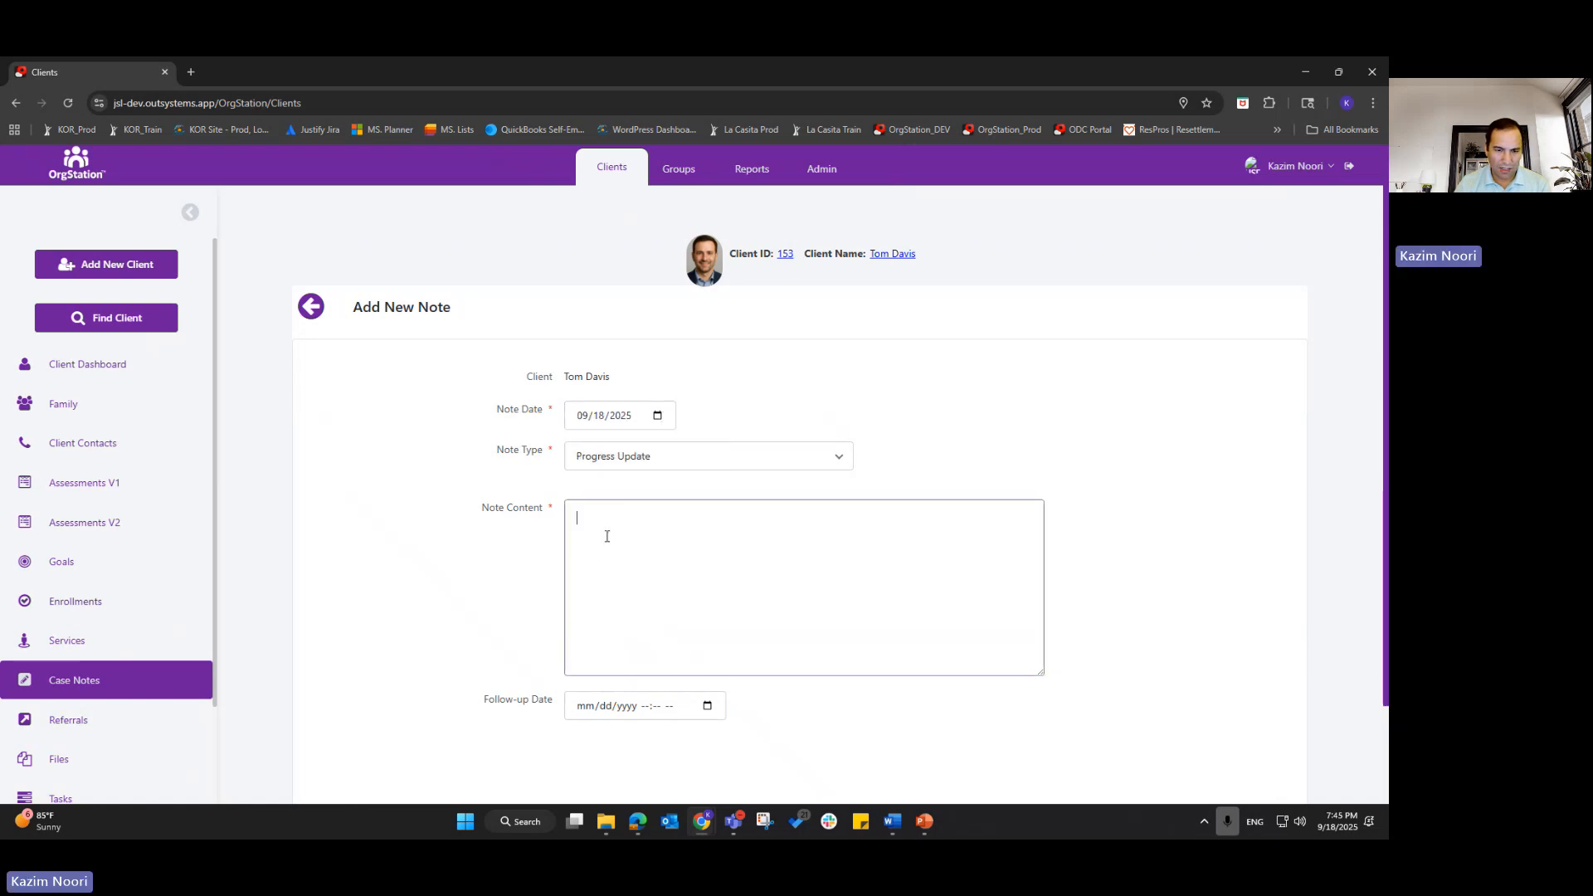
pyautogui.write('Tom')
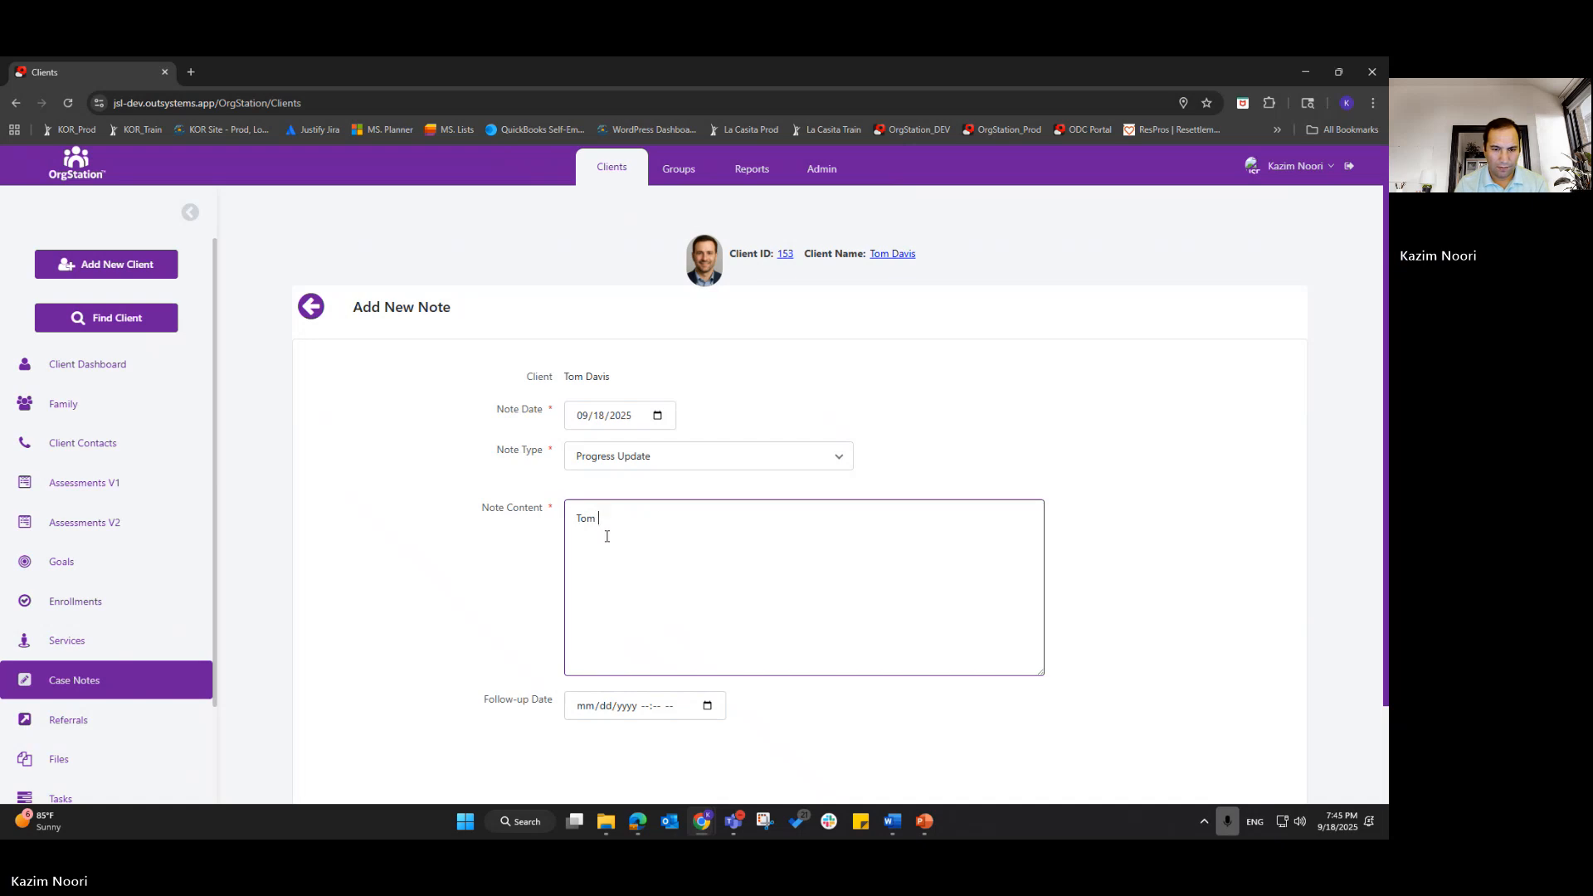
pyautogui.write(' complete a one')
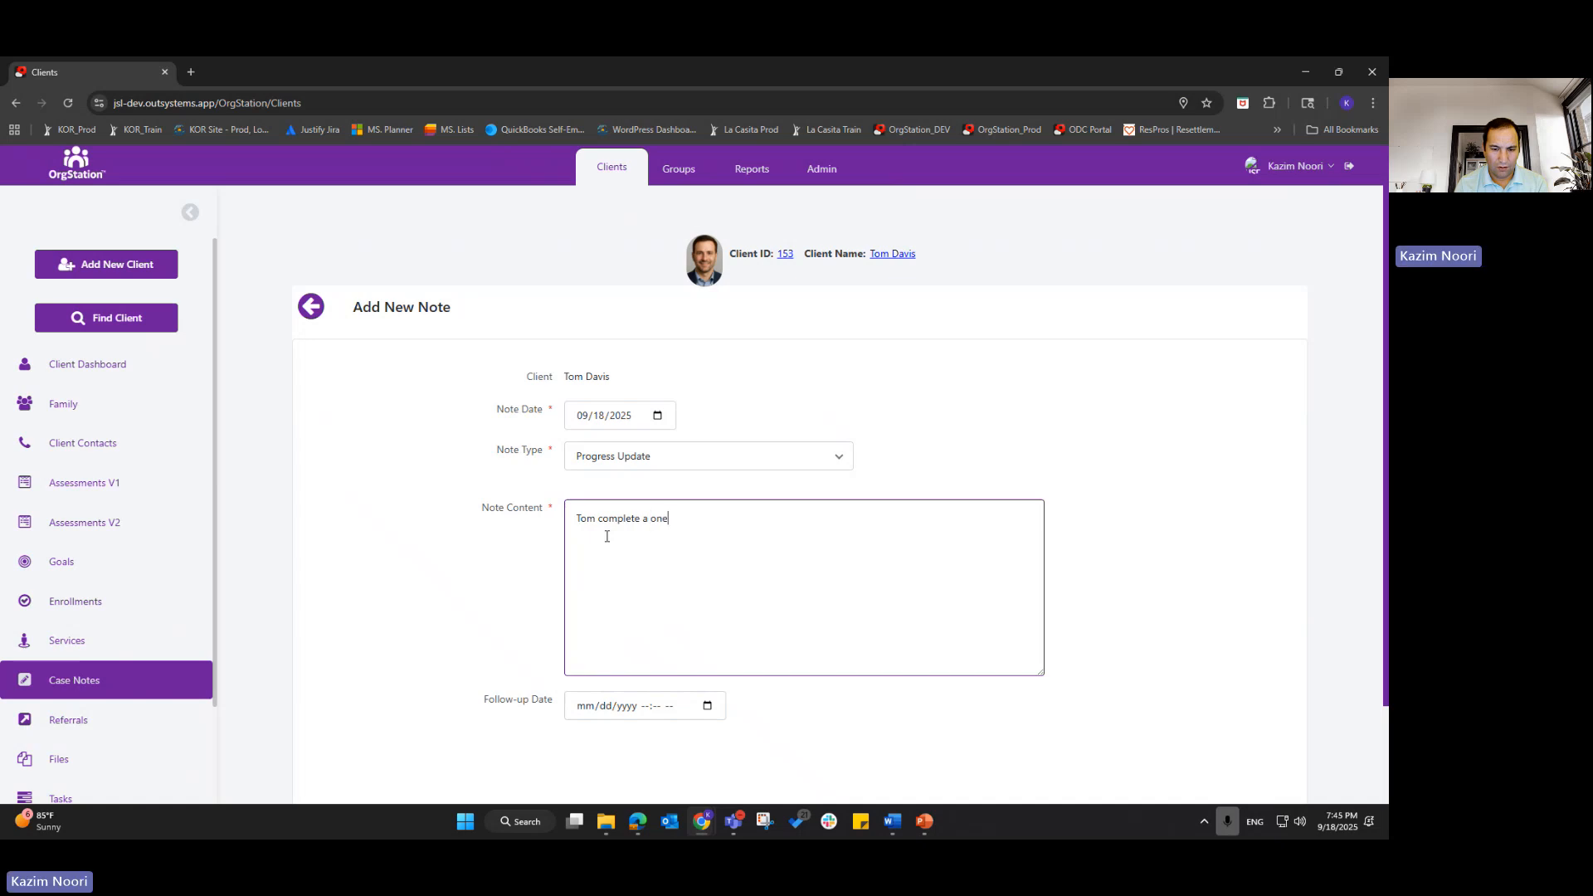
pyautogui.write('-week')
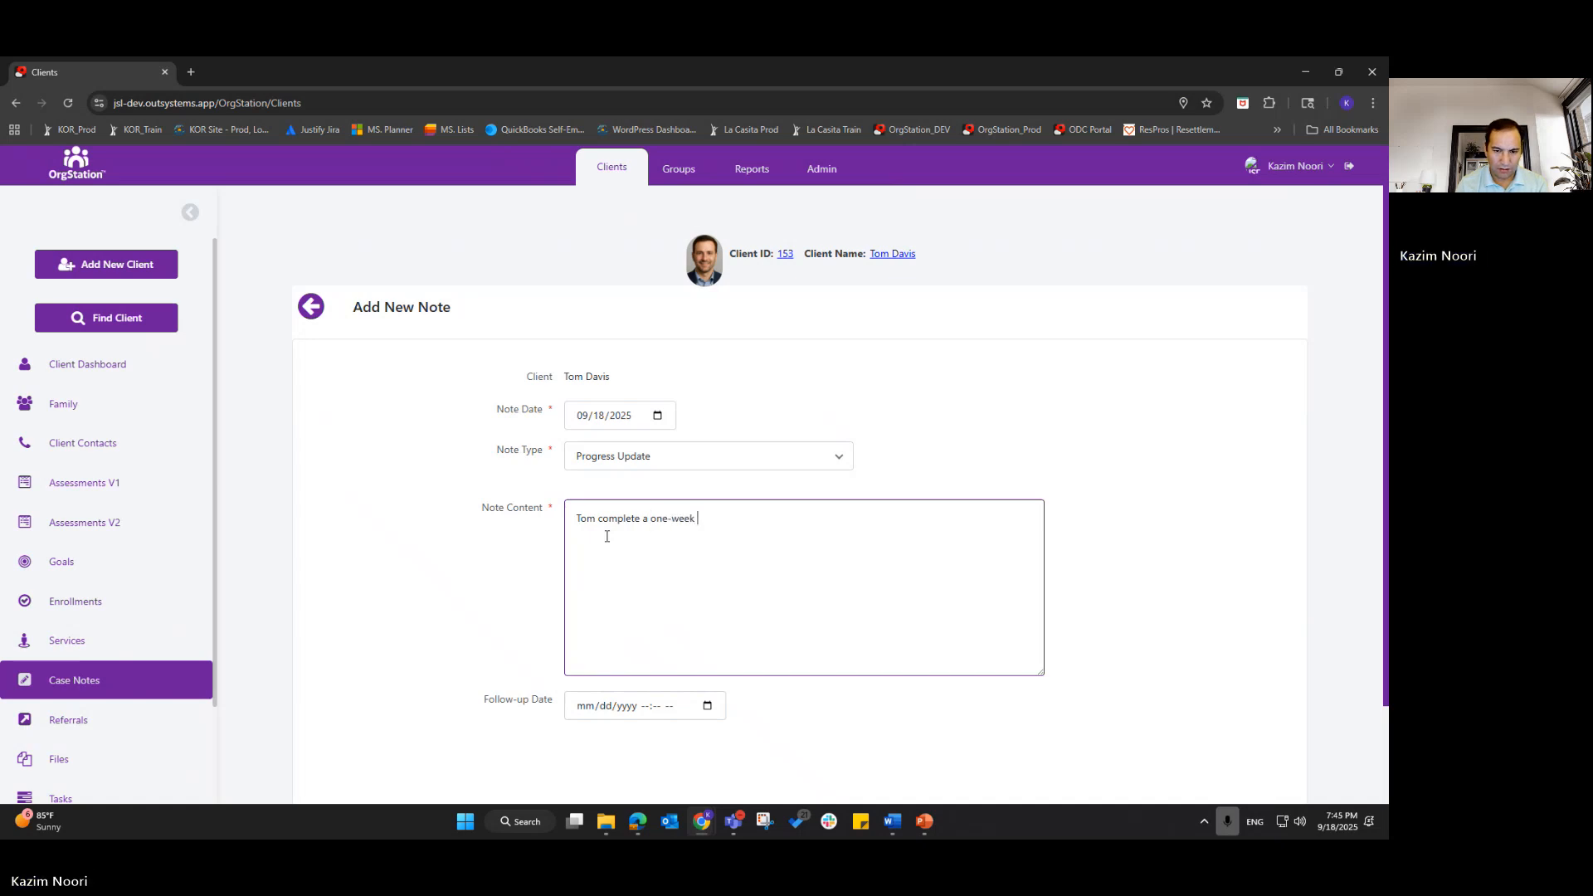
pyautogui.write(' resume worksho')
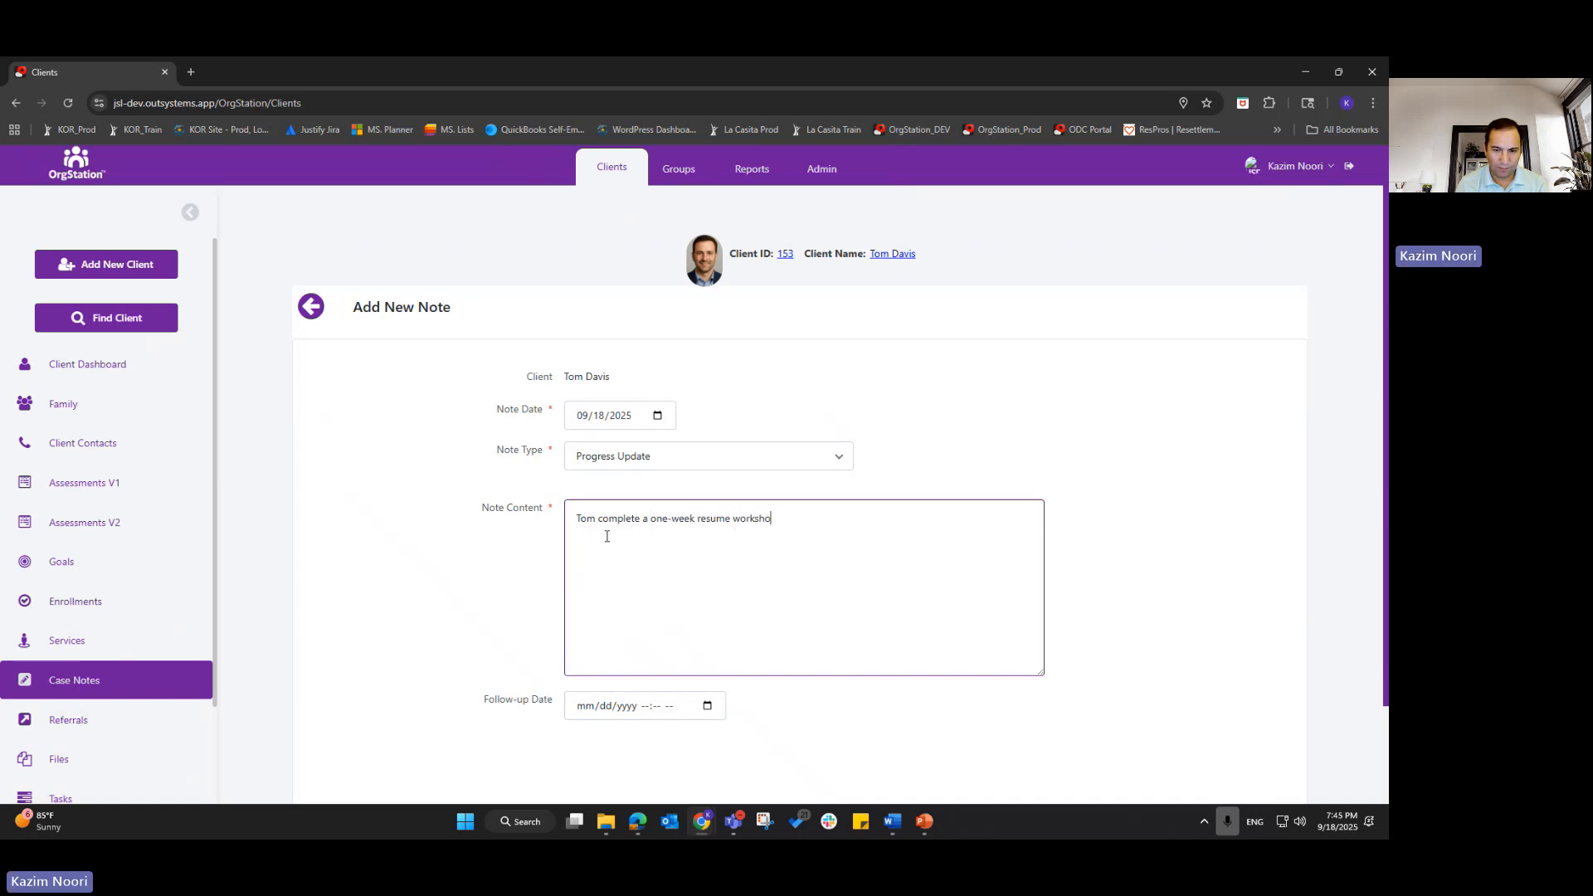
pyautogui.write('p.')
pyautogui.scroll(-2, 987, 602)
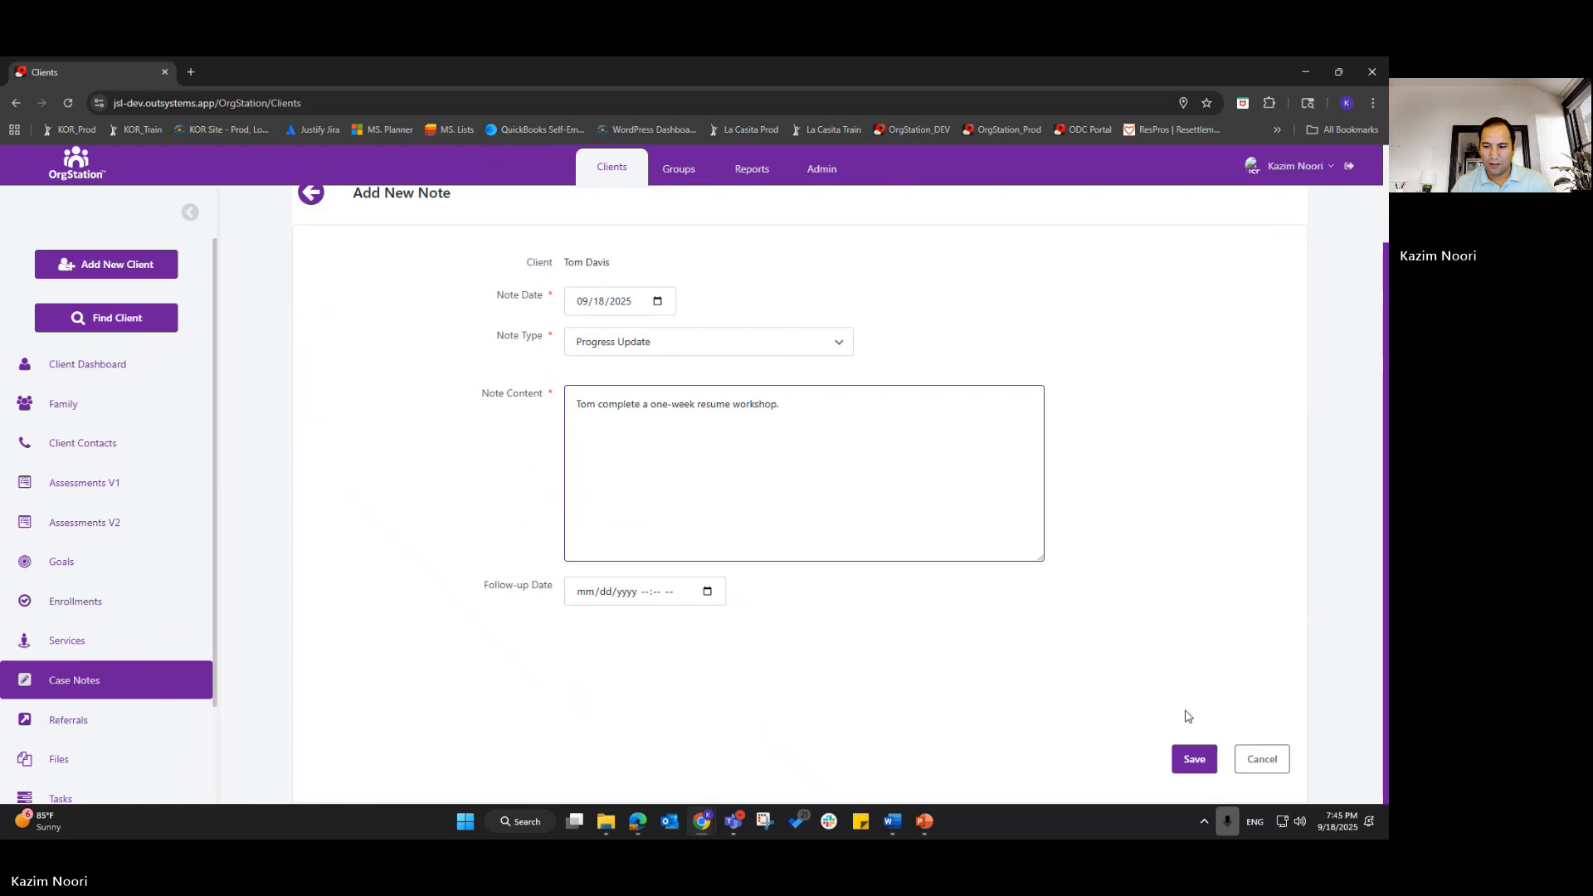
pyautogui.click(1191, 760)
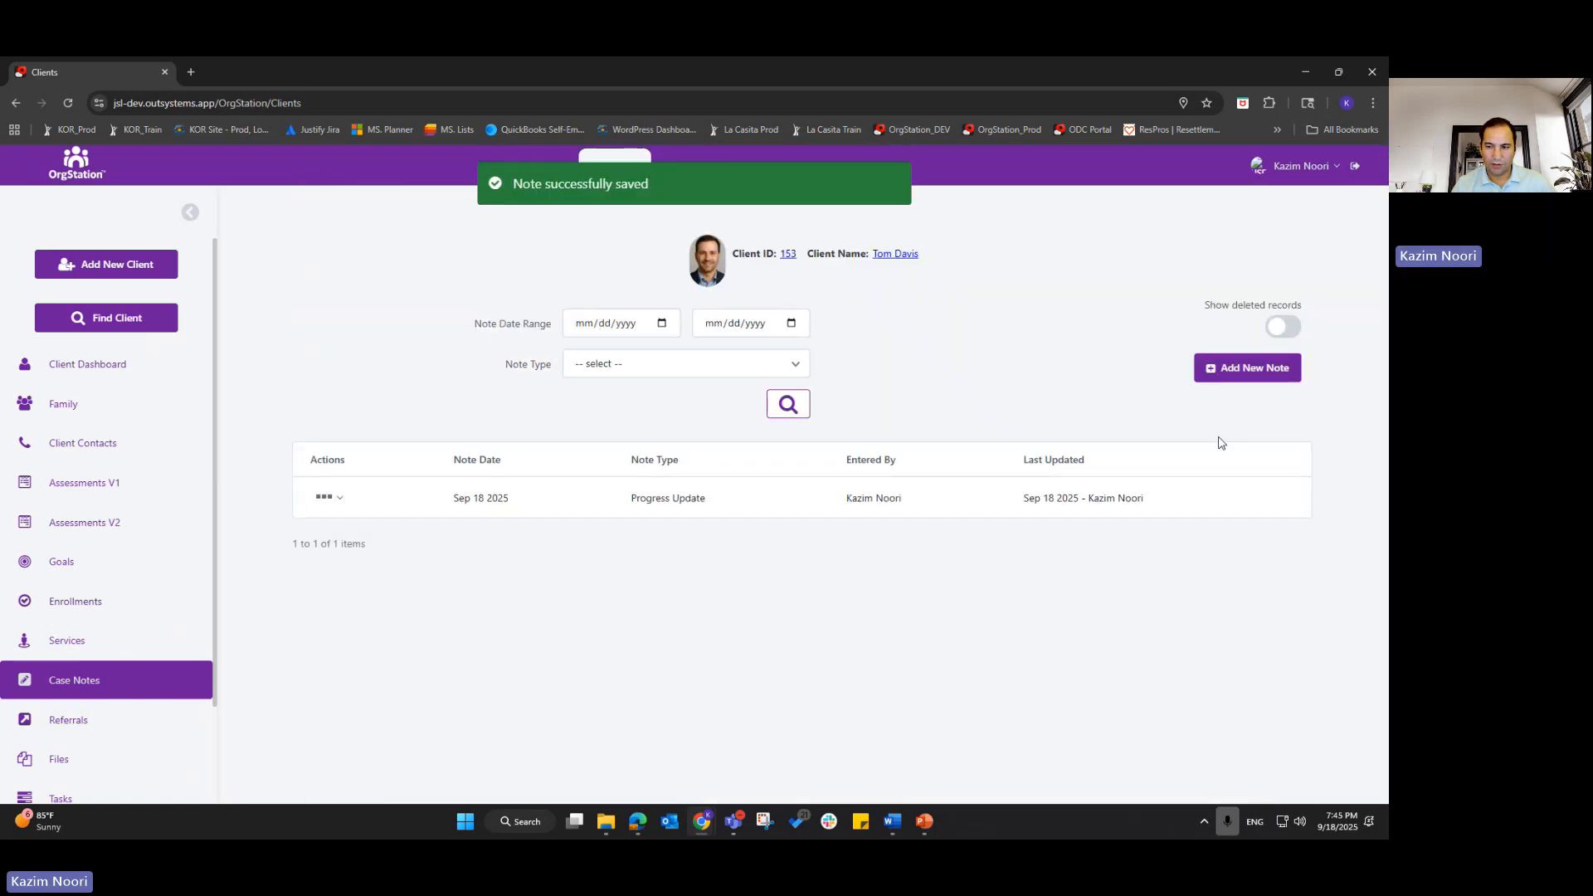
# - Start a new referral for the client and set its date to 09/18/2025
pyautogui.scroll(-2, 112, 668)
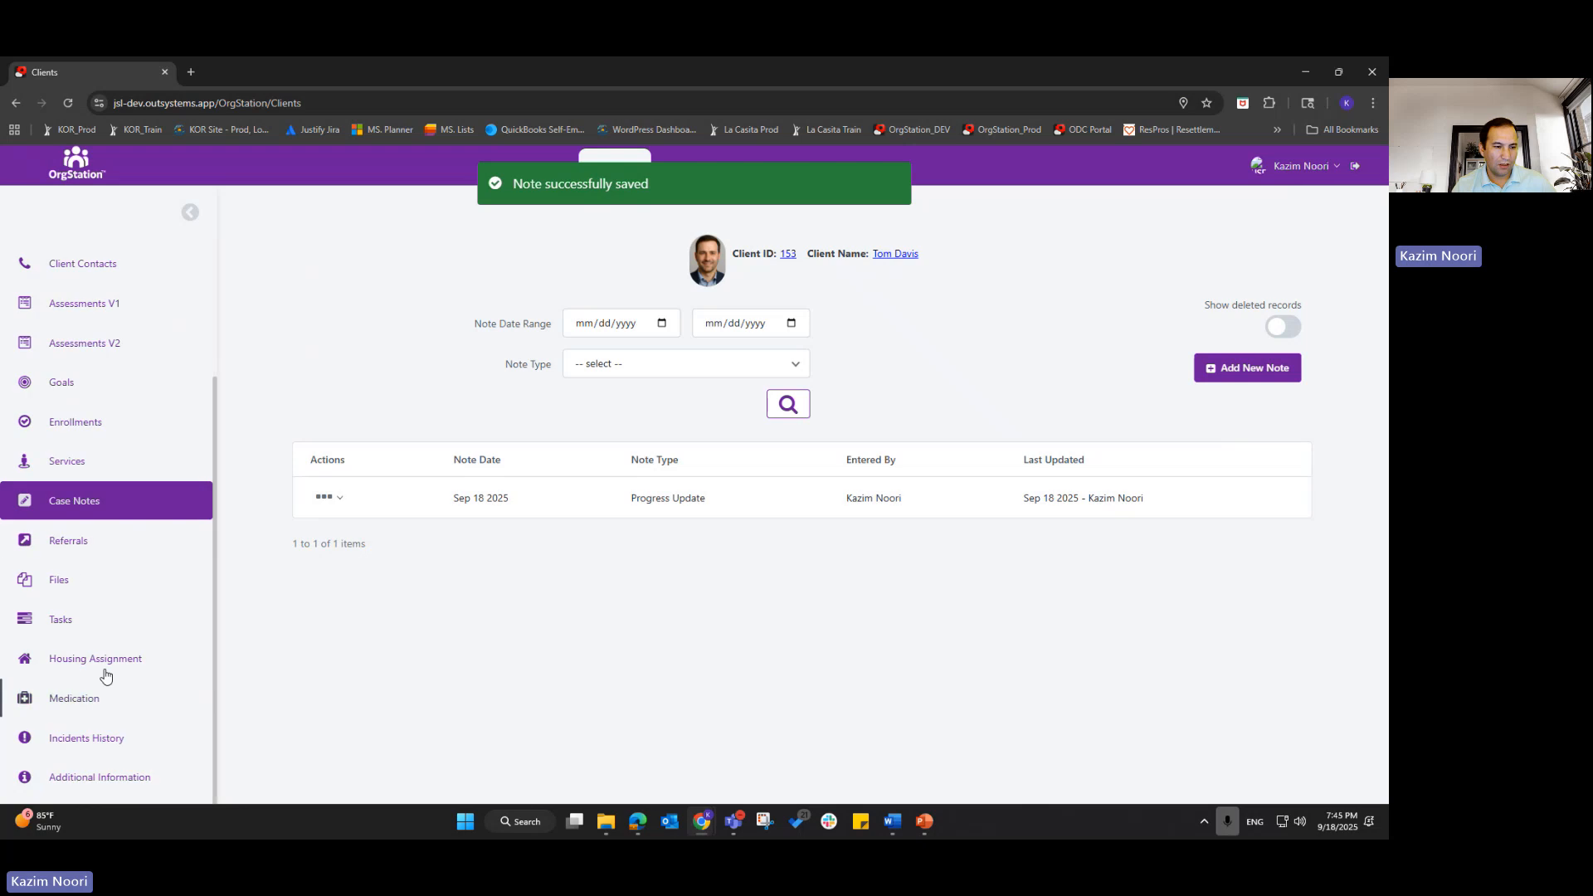
pyautogui.click(78, 545)
pyautogui.scroll(-2, 117, 639)
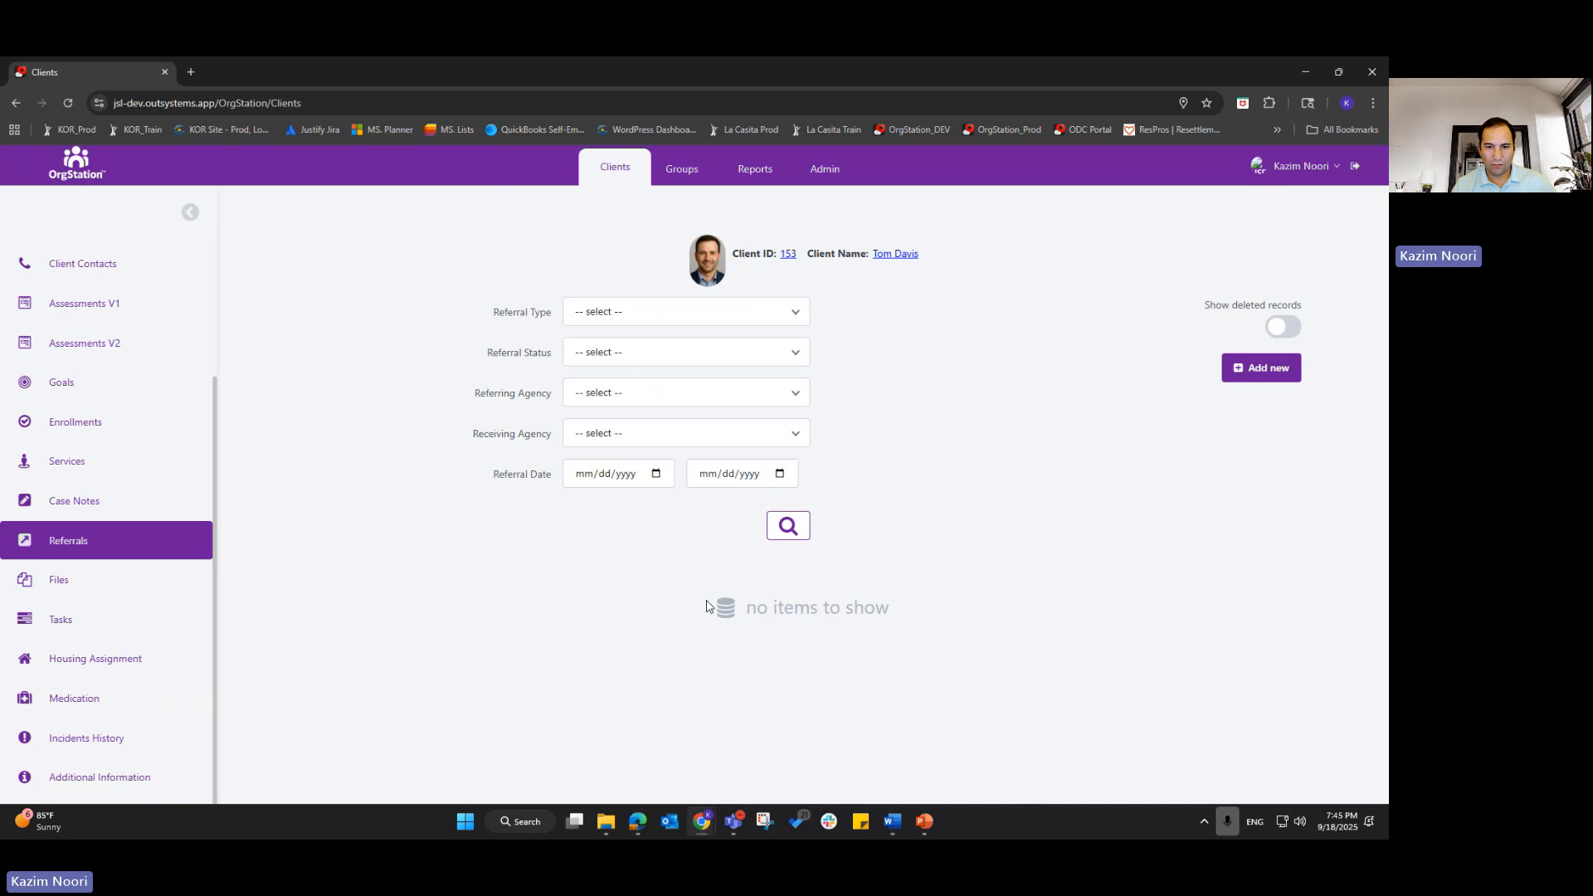
pyautogui.click(1273, 379)
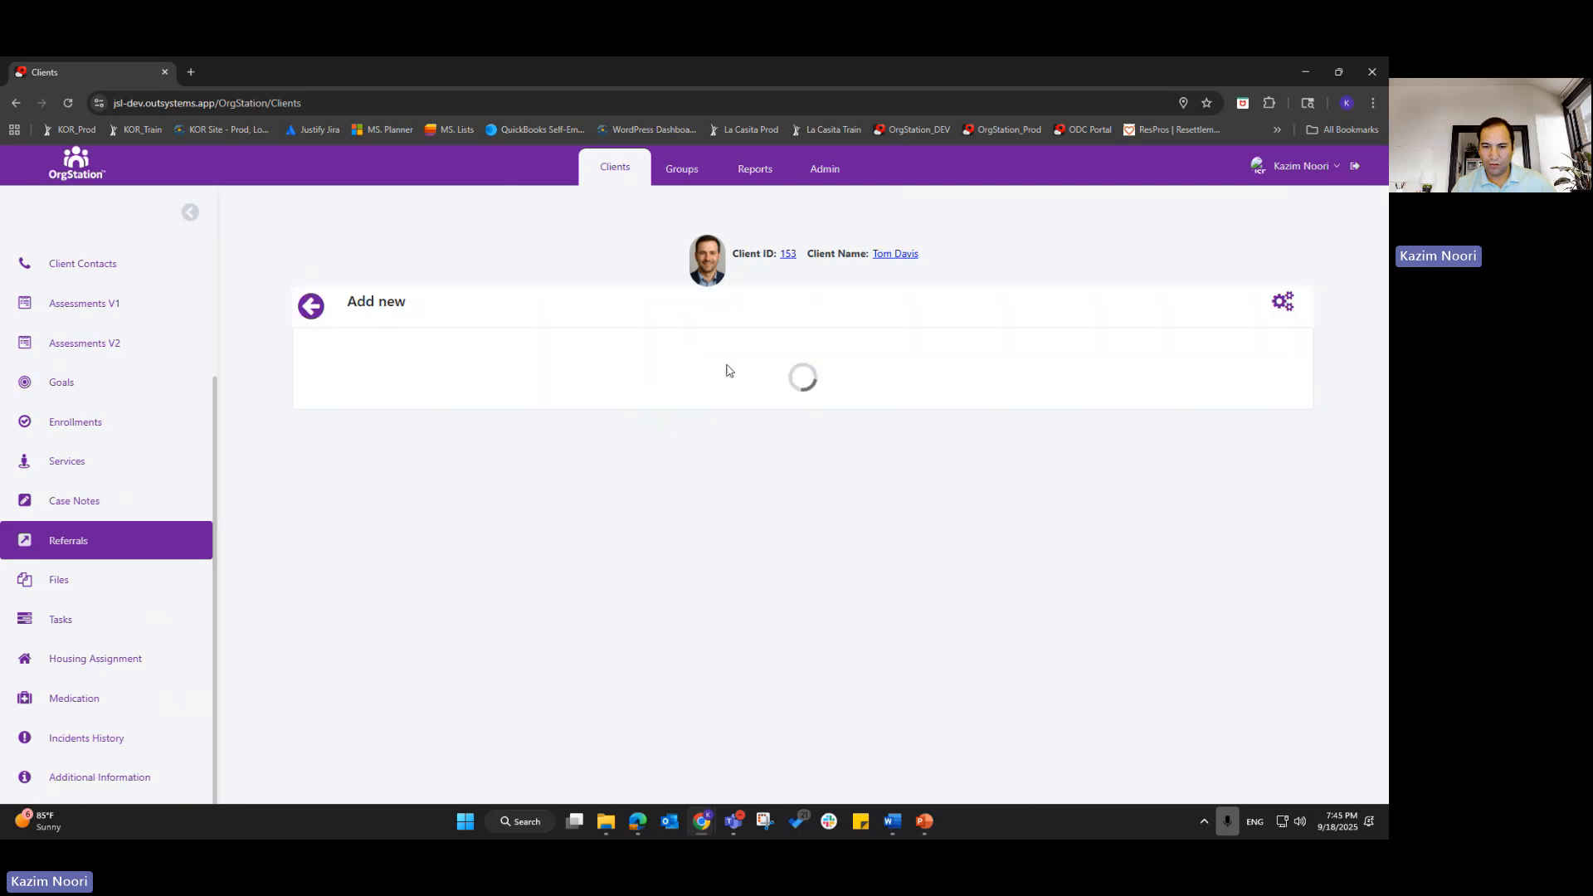
pyautogui.scroll(-1, 381, 427)
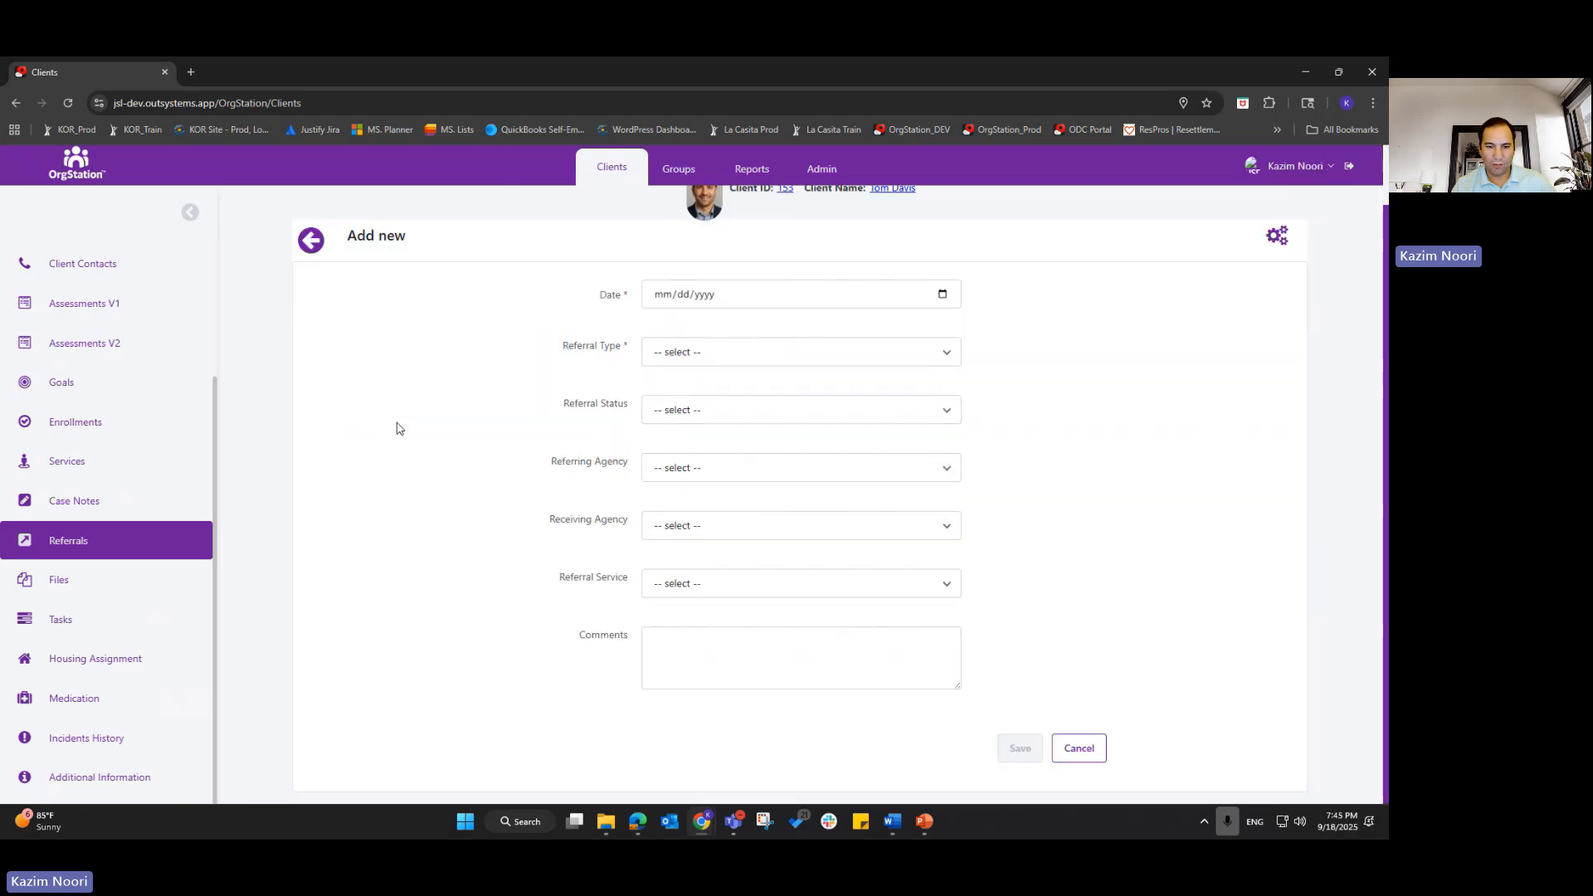
pyautogui.click(935, 297)
pyautogui.click(938, 297)
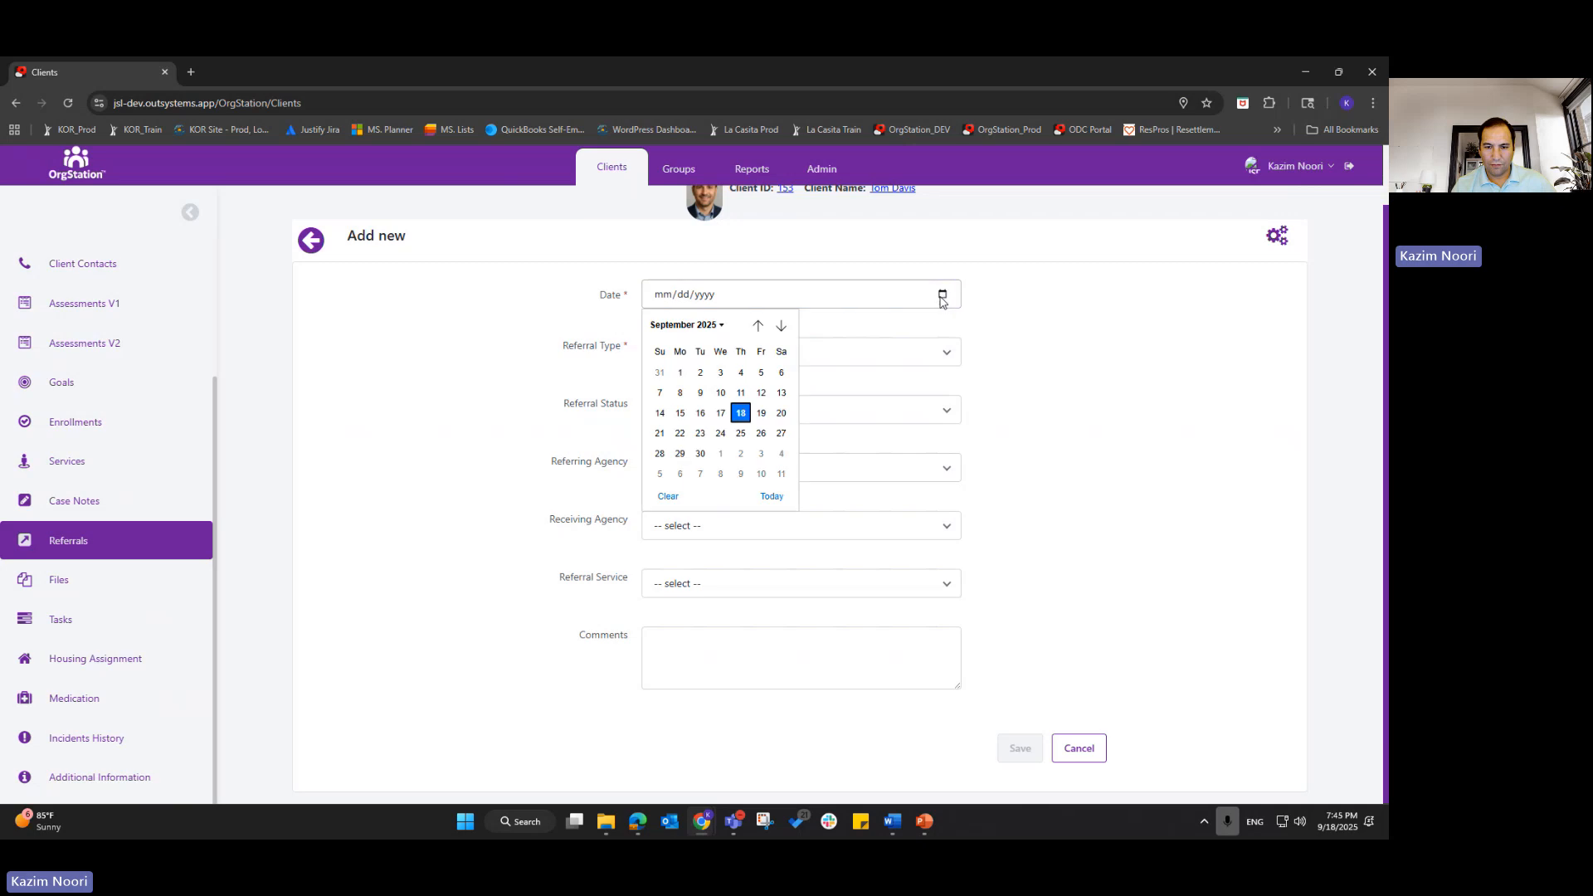
pyautogui.click(763, 491)
# - Set the referral type to Outgoing Referral and the referral status to Pending
pyautogui.click(578, 355)
pyautogui.click(757, 352)
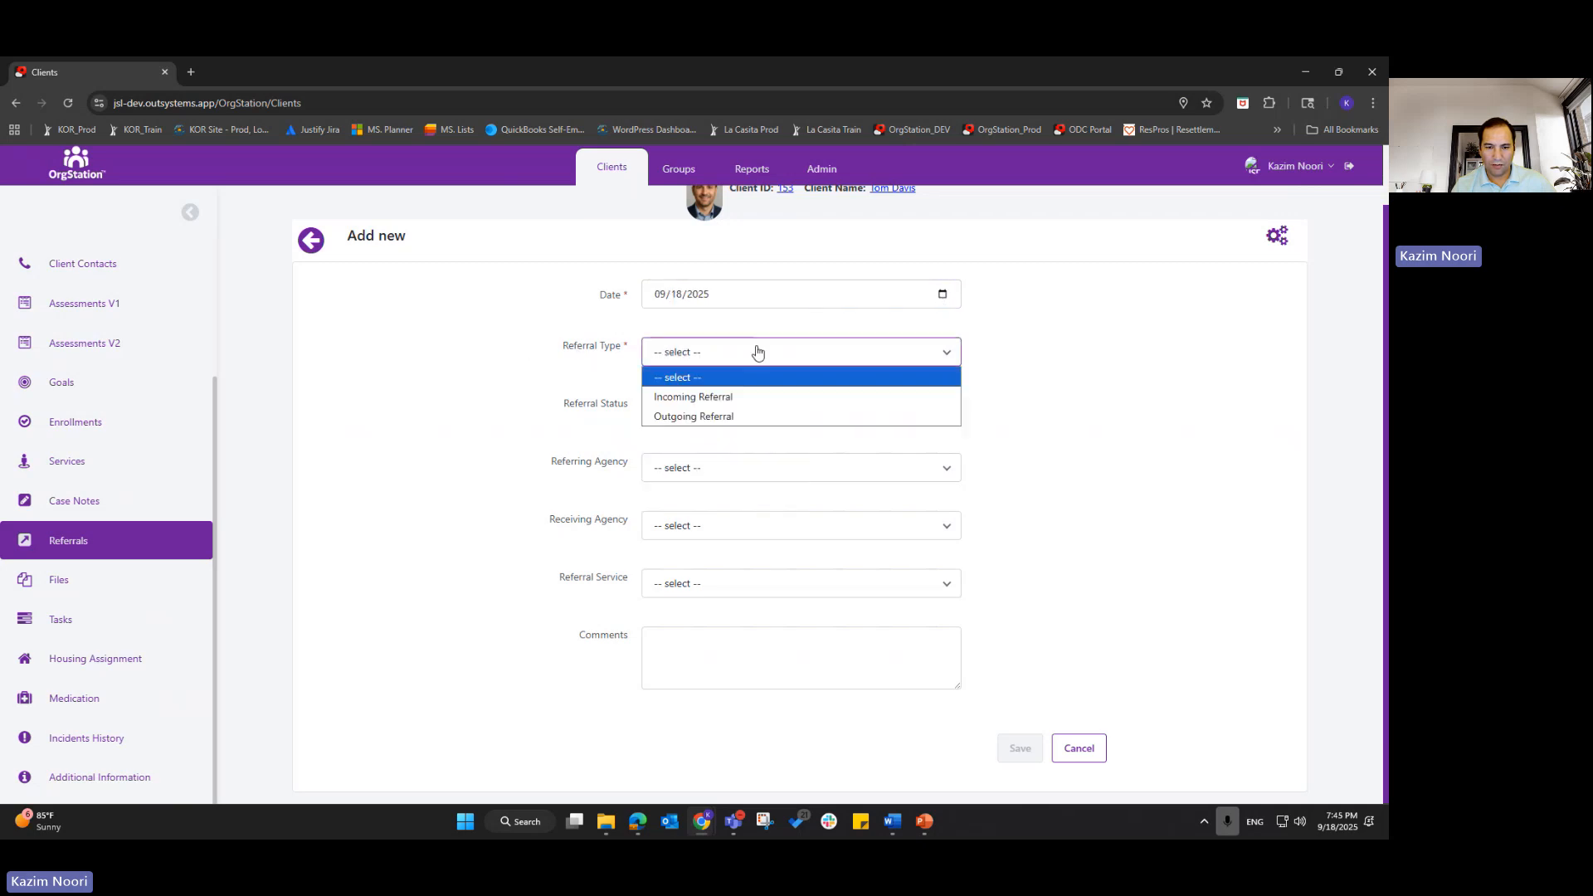
pyautogui.click(731, 415)
pyautogui.moveTo(485, 400); pyautogui.dragTo(588, 404)
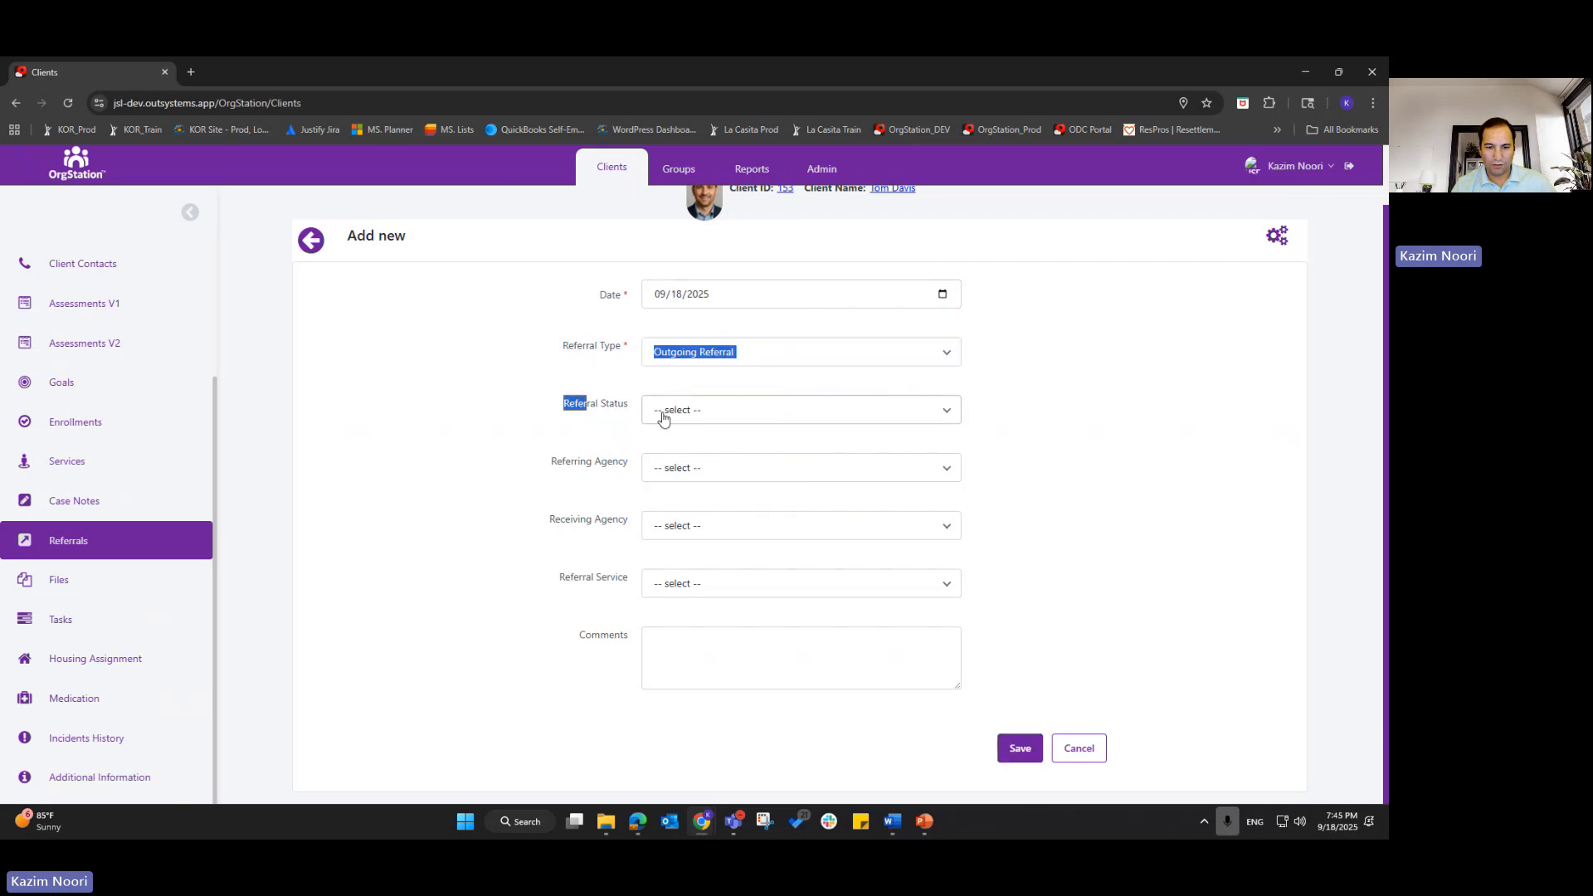
pyautogui.click(796, 410)
pyautogui.click(785, 456)
# - Set Demo Community Services as the referring agency and National Workforce Training Center as the receiving agency
pyautogui.moveTo(463, 471); pyautogui.dragTo(574, 466)
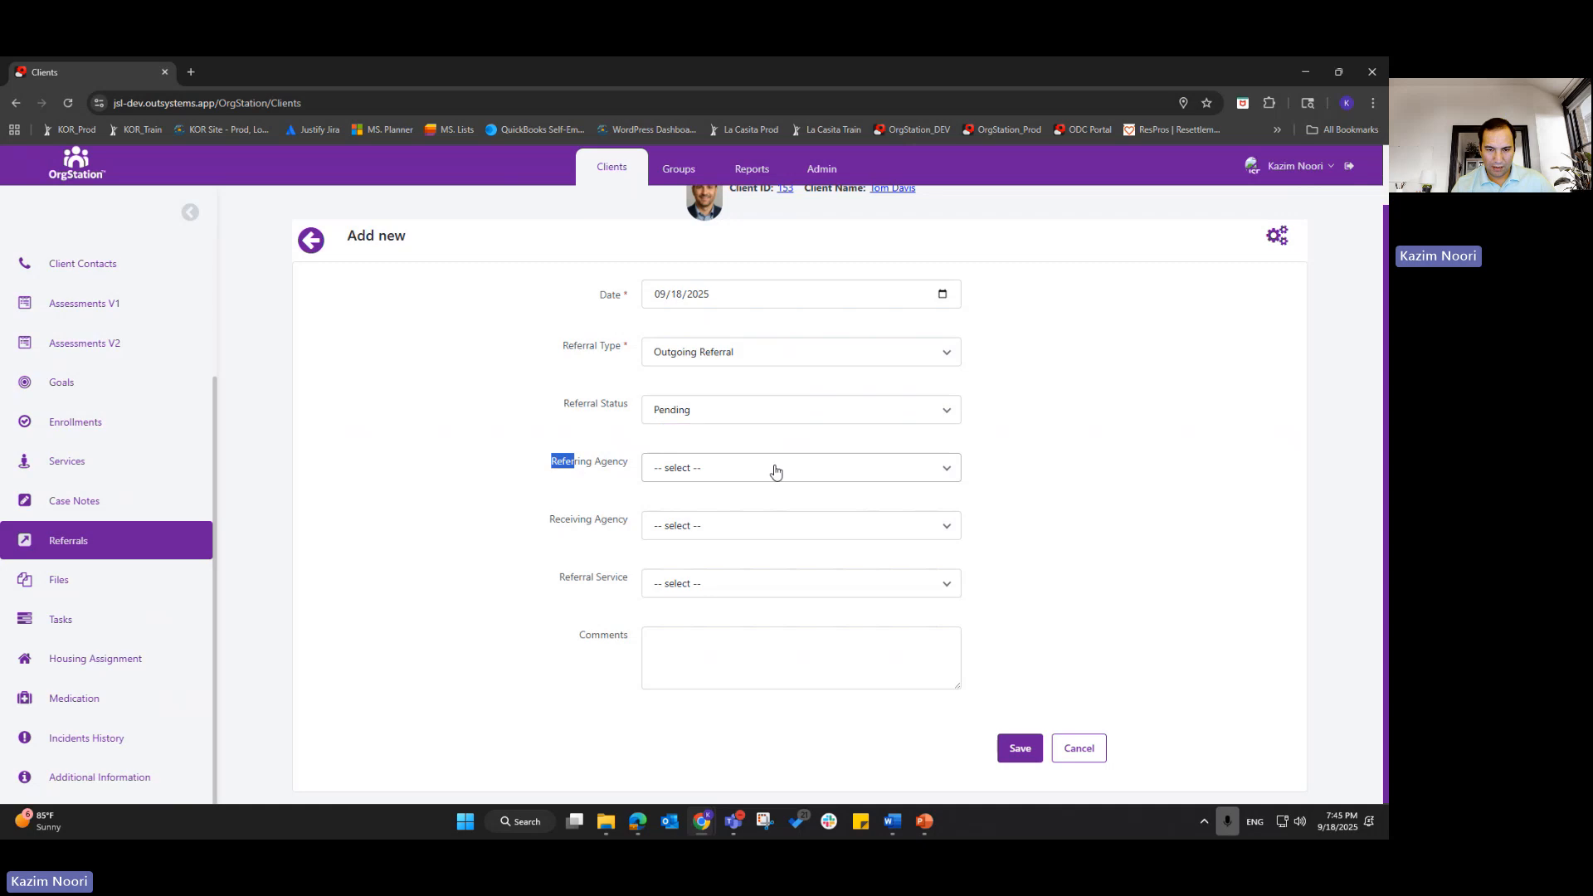
pyautogui.click(776, 467)
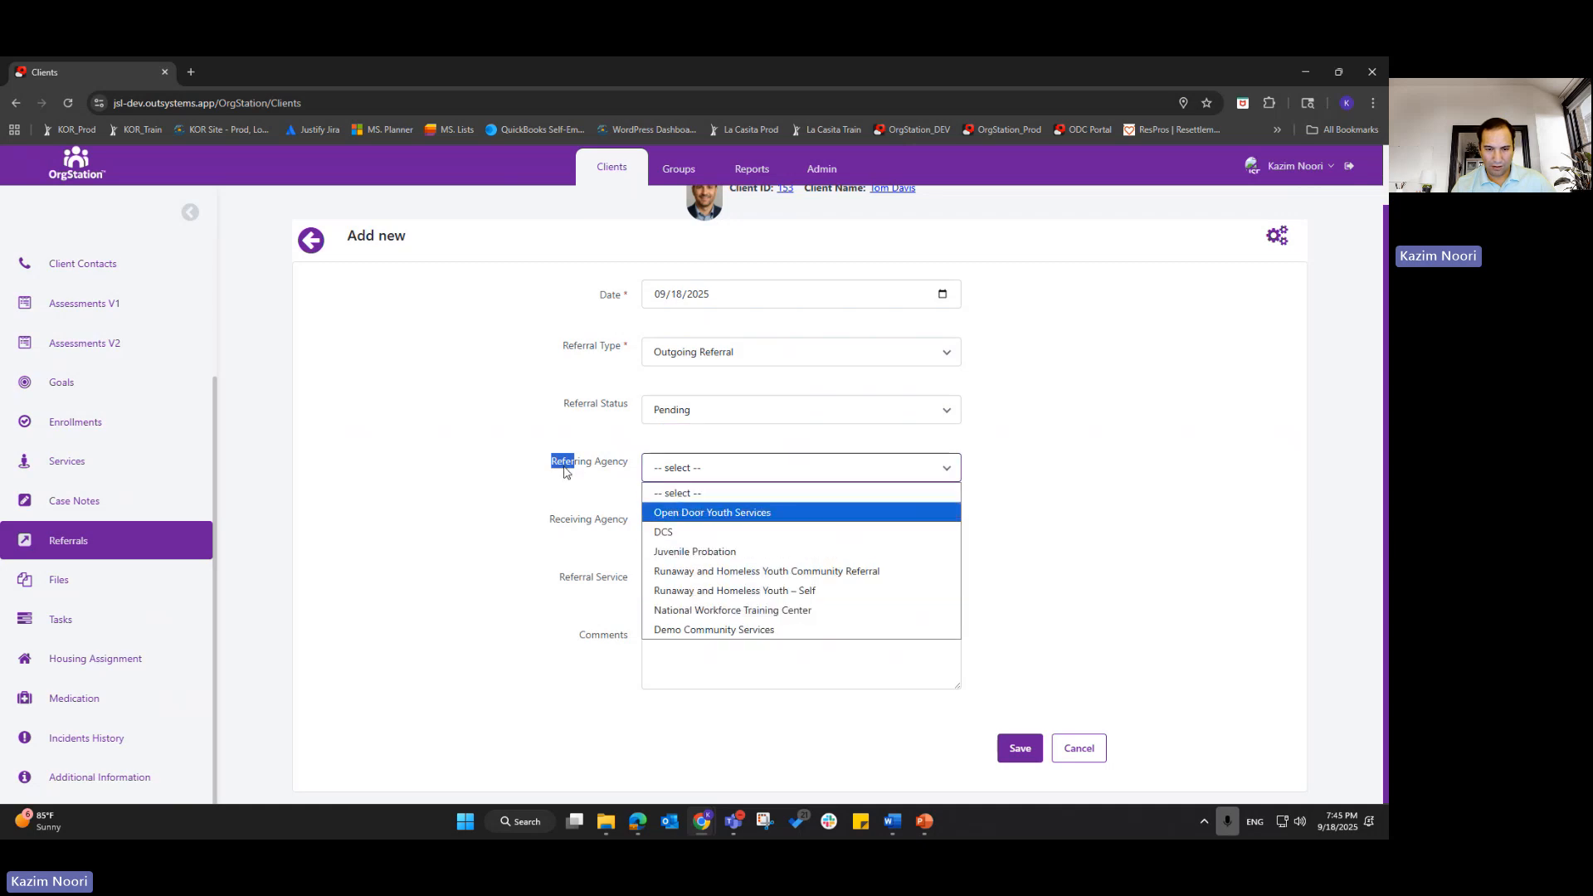
pyautogui.click(720, 630)
pyautogui.moveTo(510, 533); pyautogui.dragTo(594, 525)
pyautogui.click(747, 526)
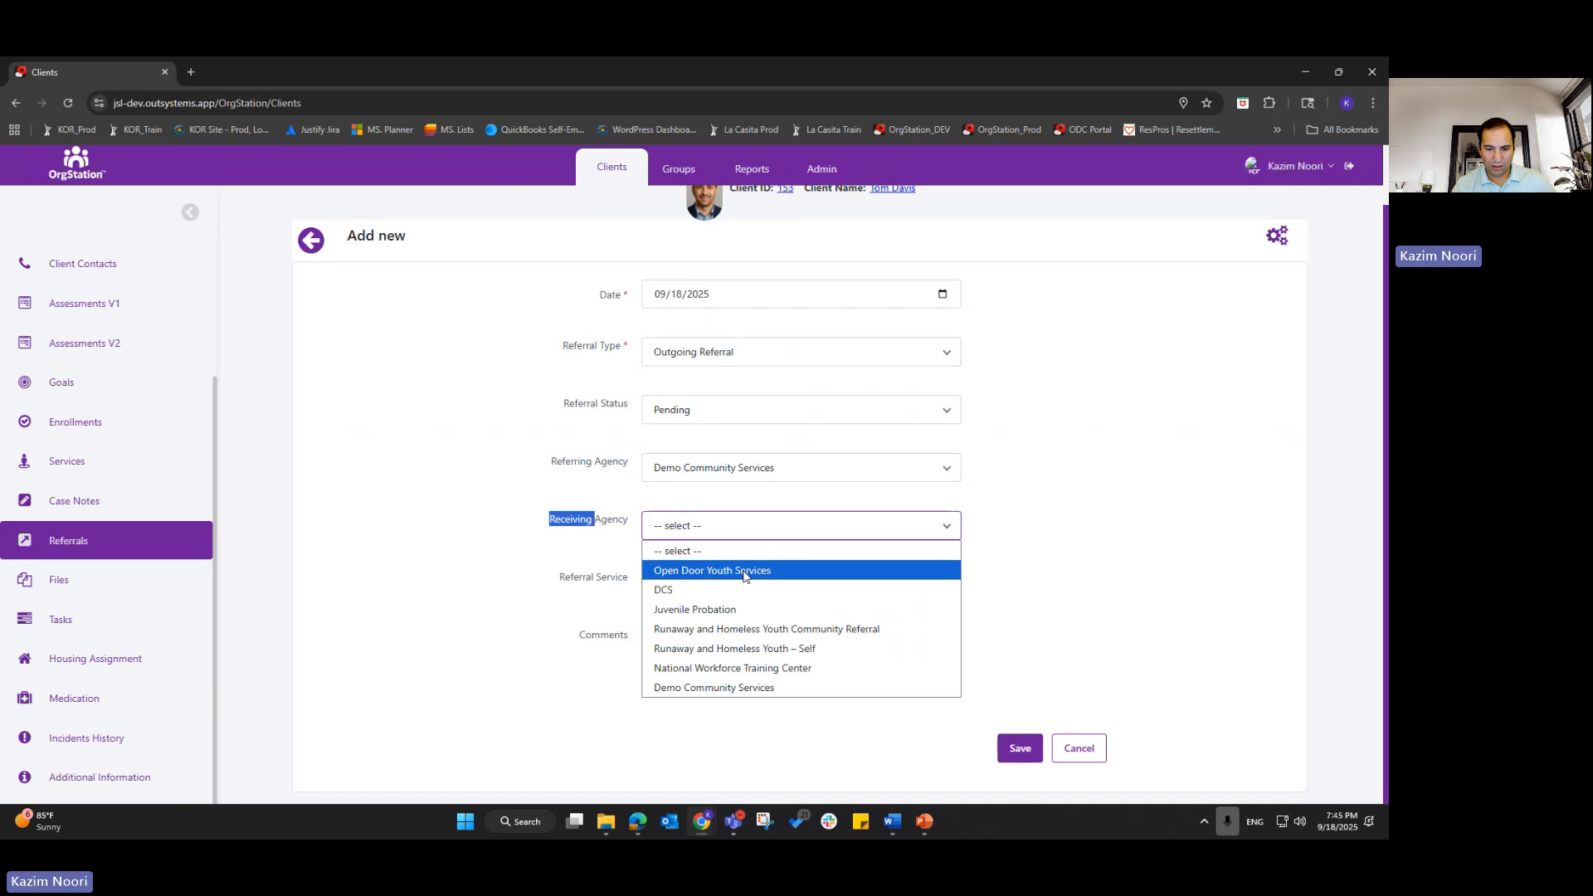
pyautogui.click(728, 671)
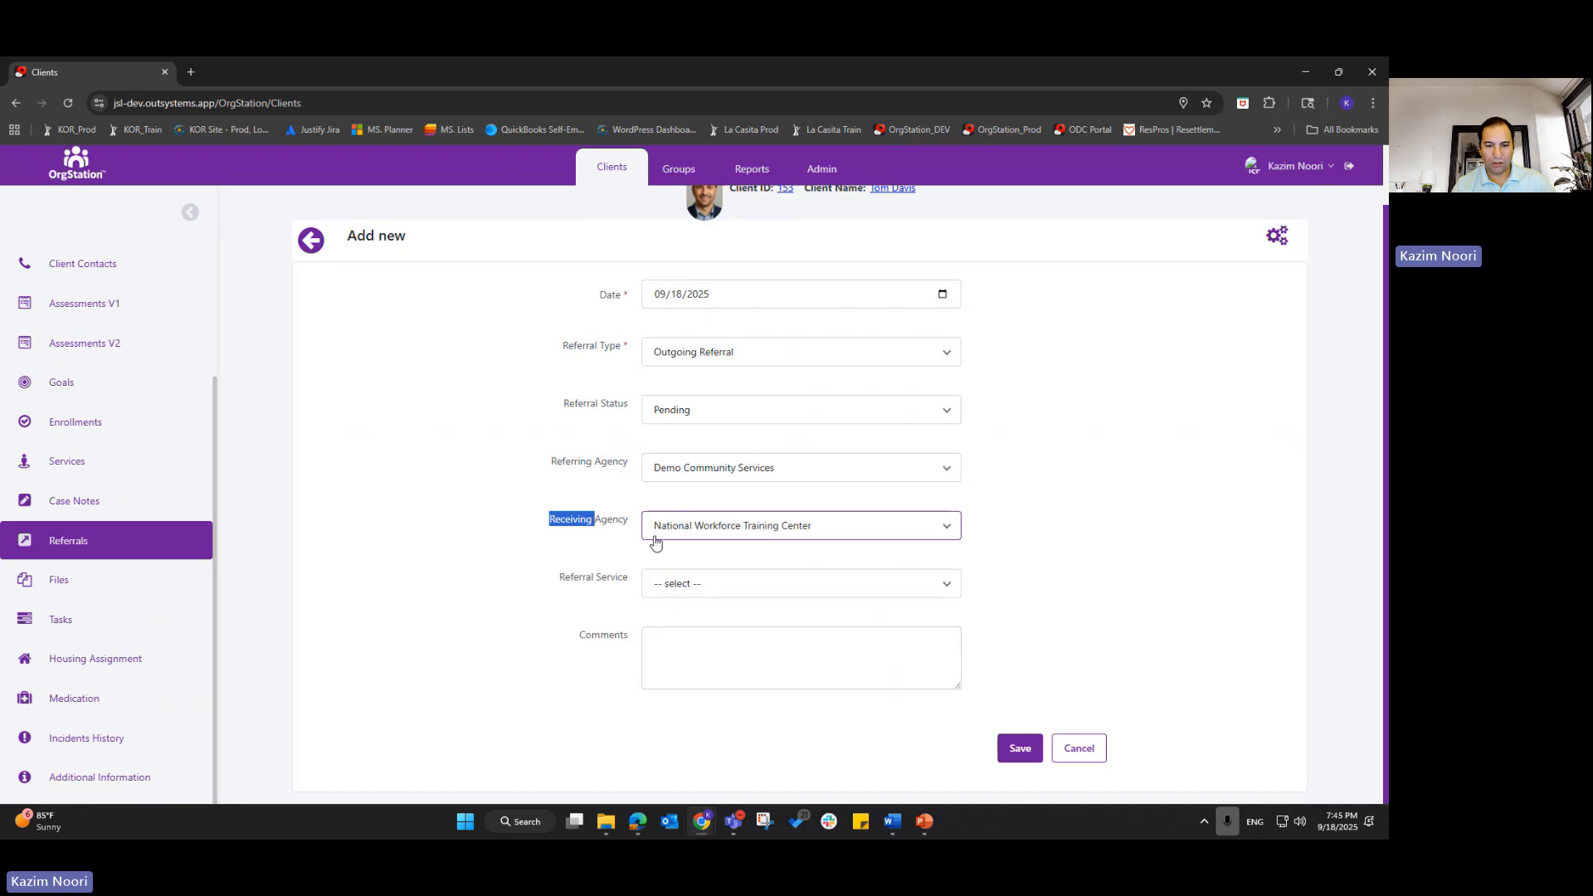
# - Choose CDL Training as the referral service and save the referral
pyautogui.click(740, 587)
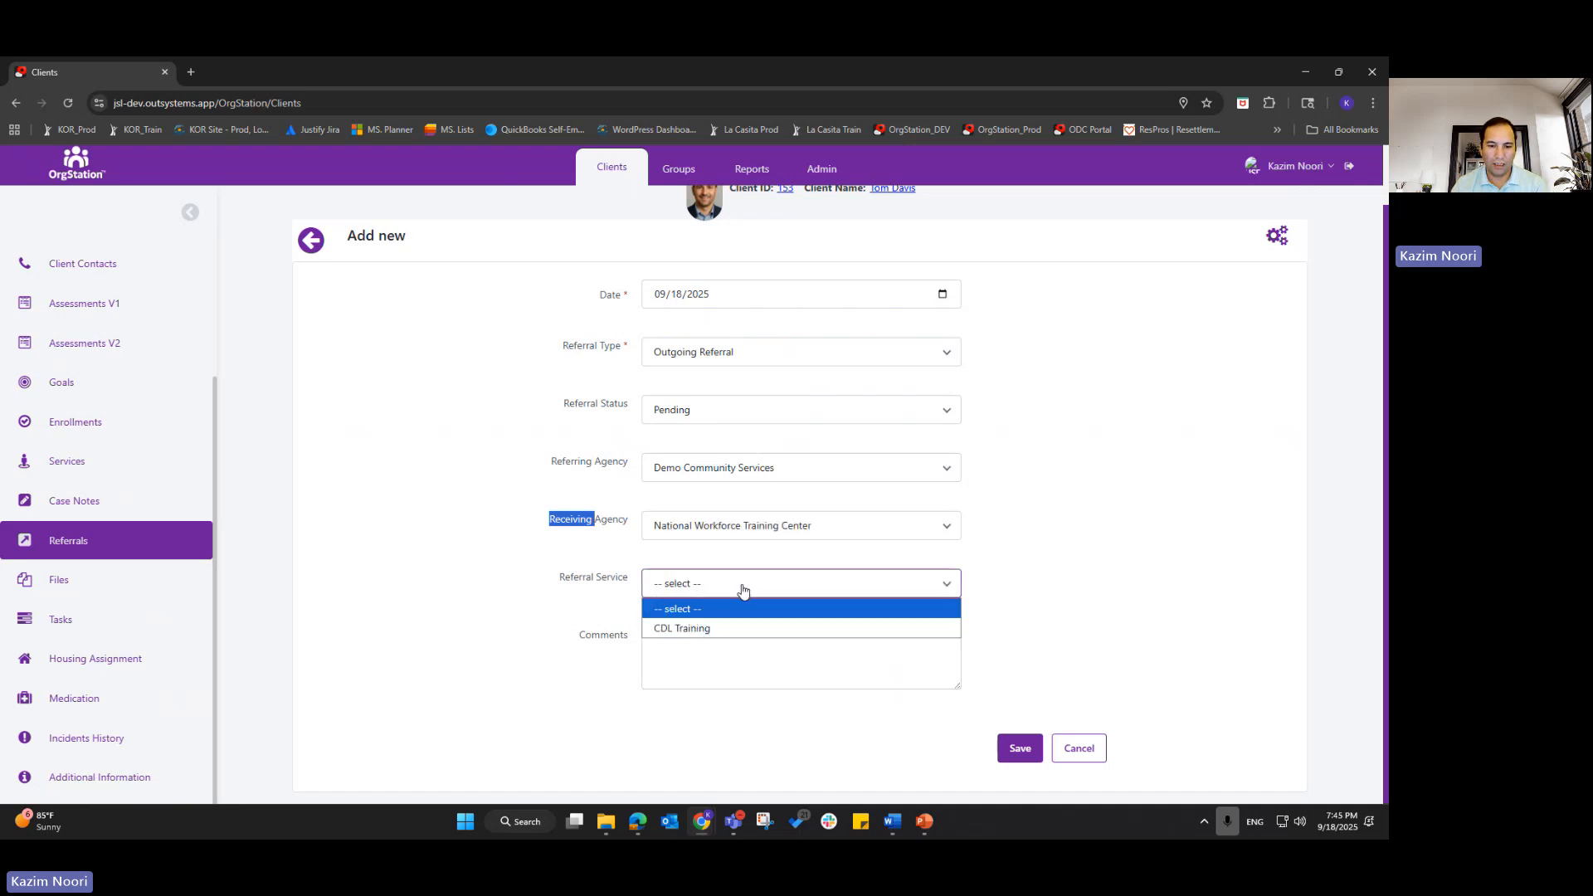
pyautogui.click(721, 625)
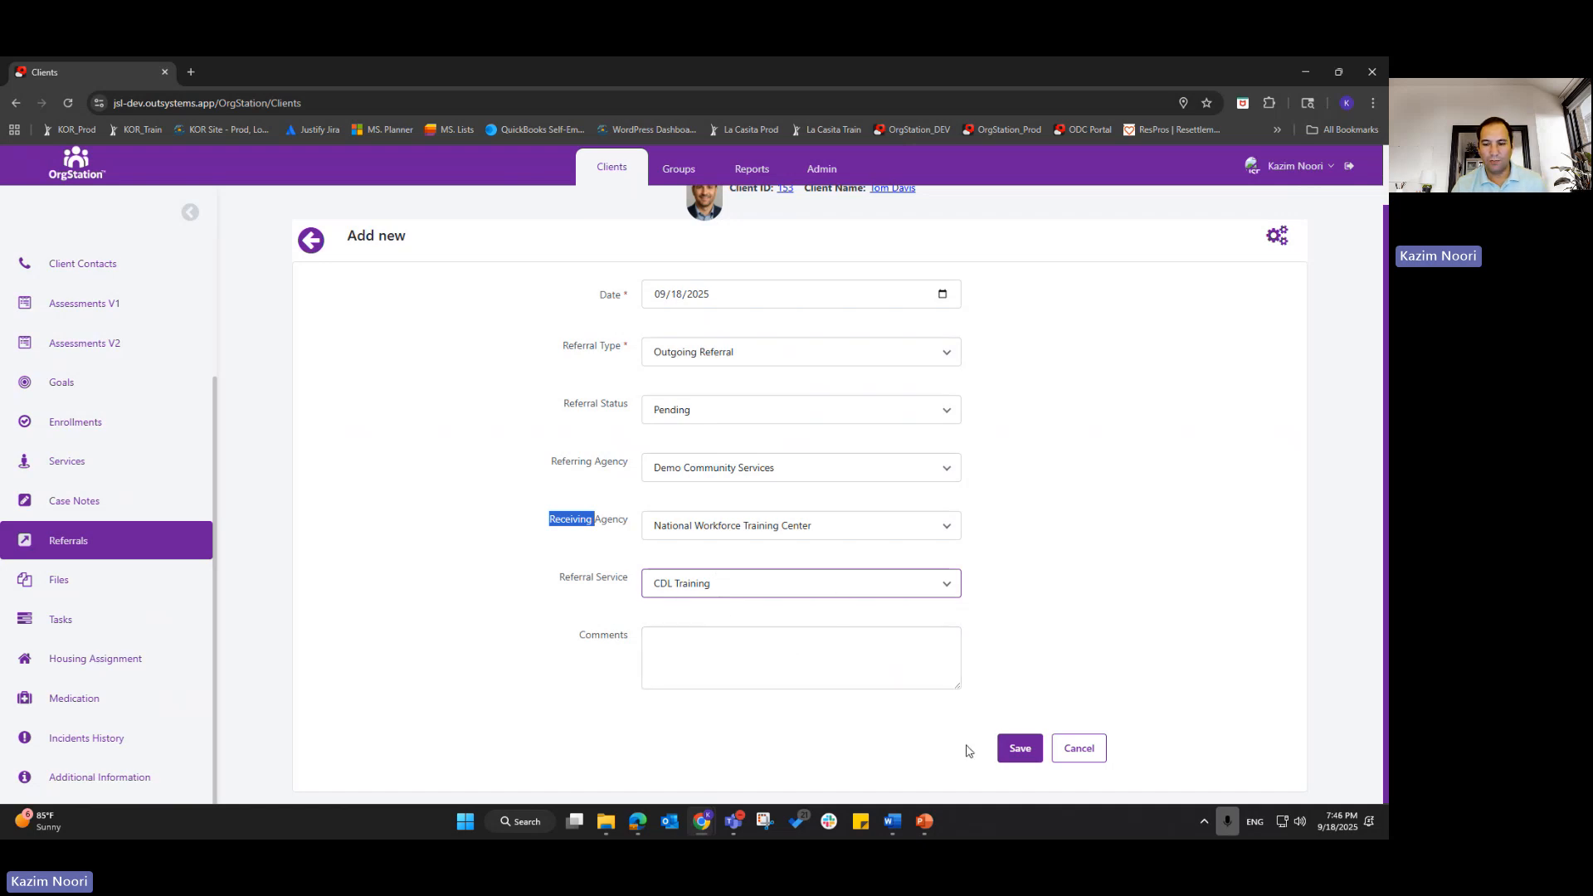
pyautogui.click(1020, 748)
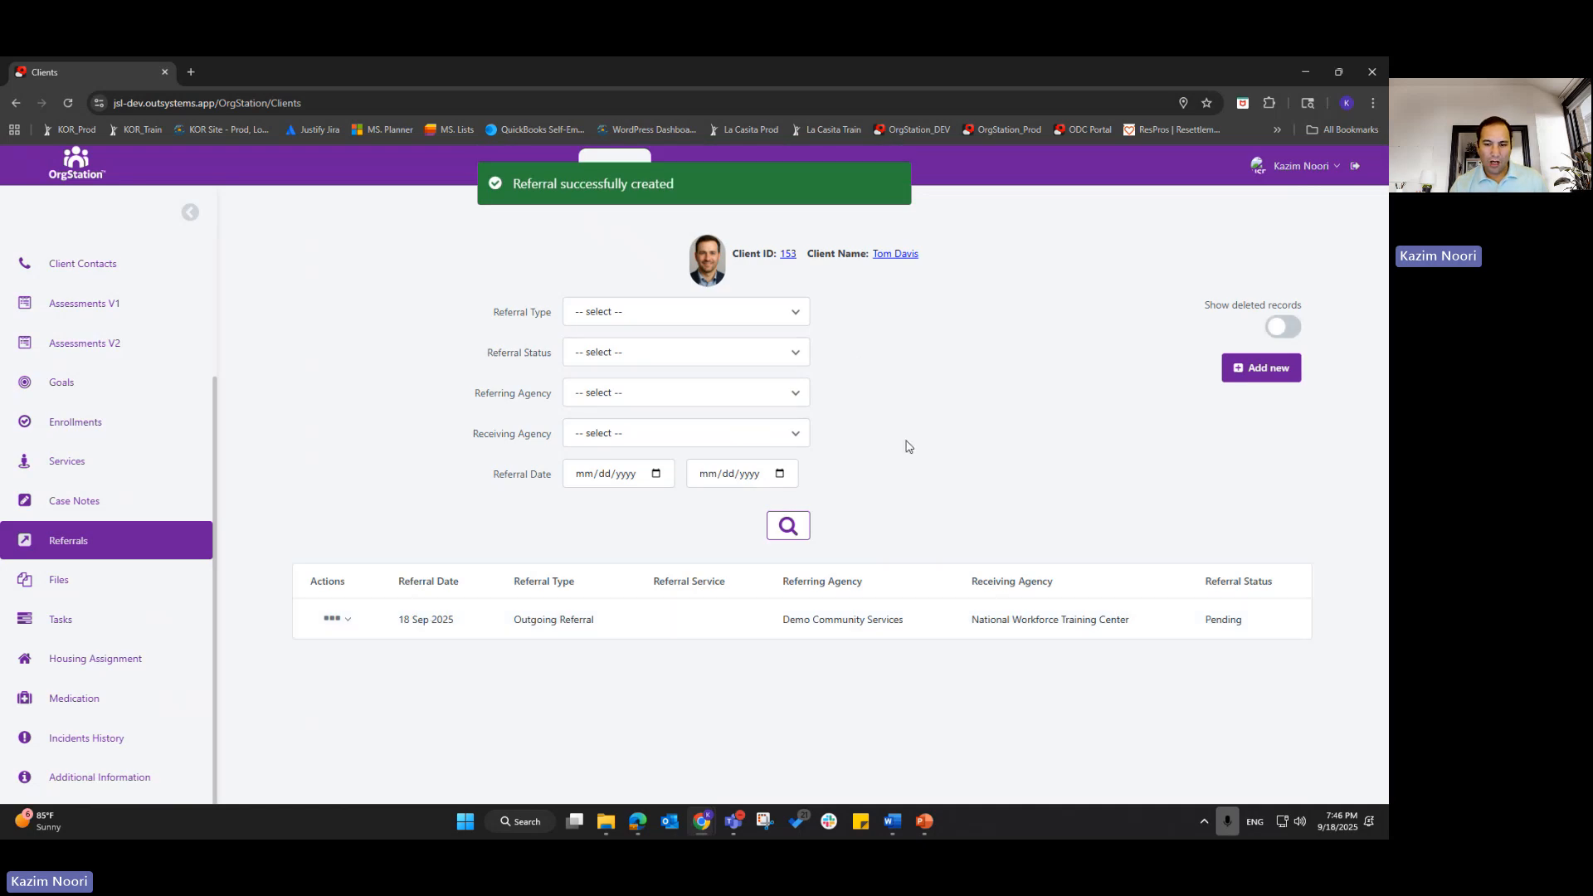
pyautogui.click(1252, 370)
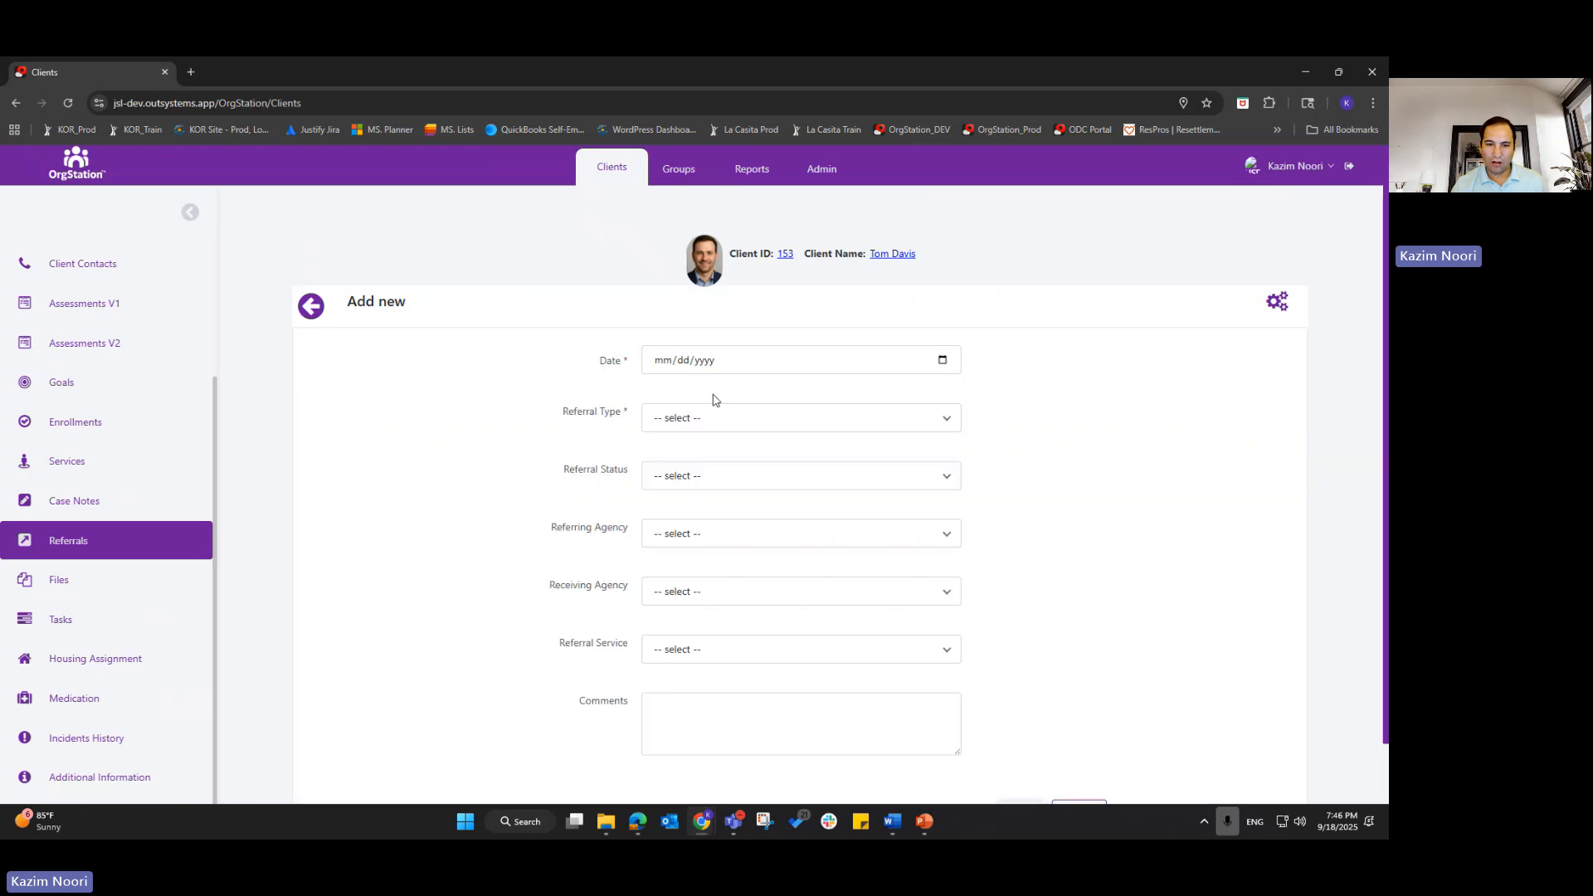
pyautogui.click(797, 417)
pyautogui.click(765, 470)
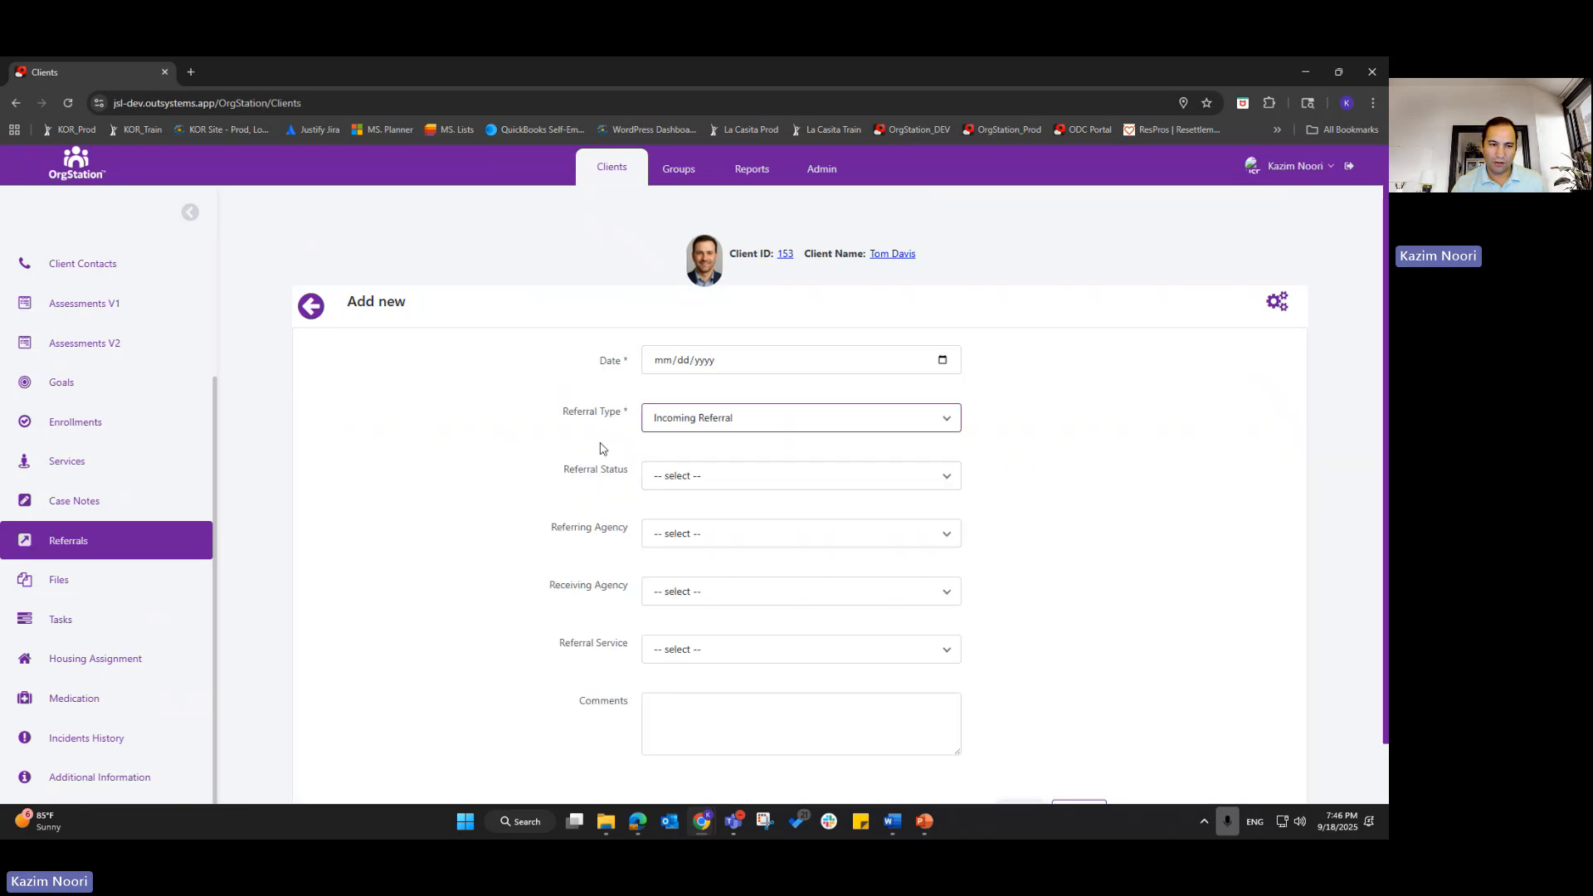
pyautogui.click(312, 307)
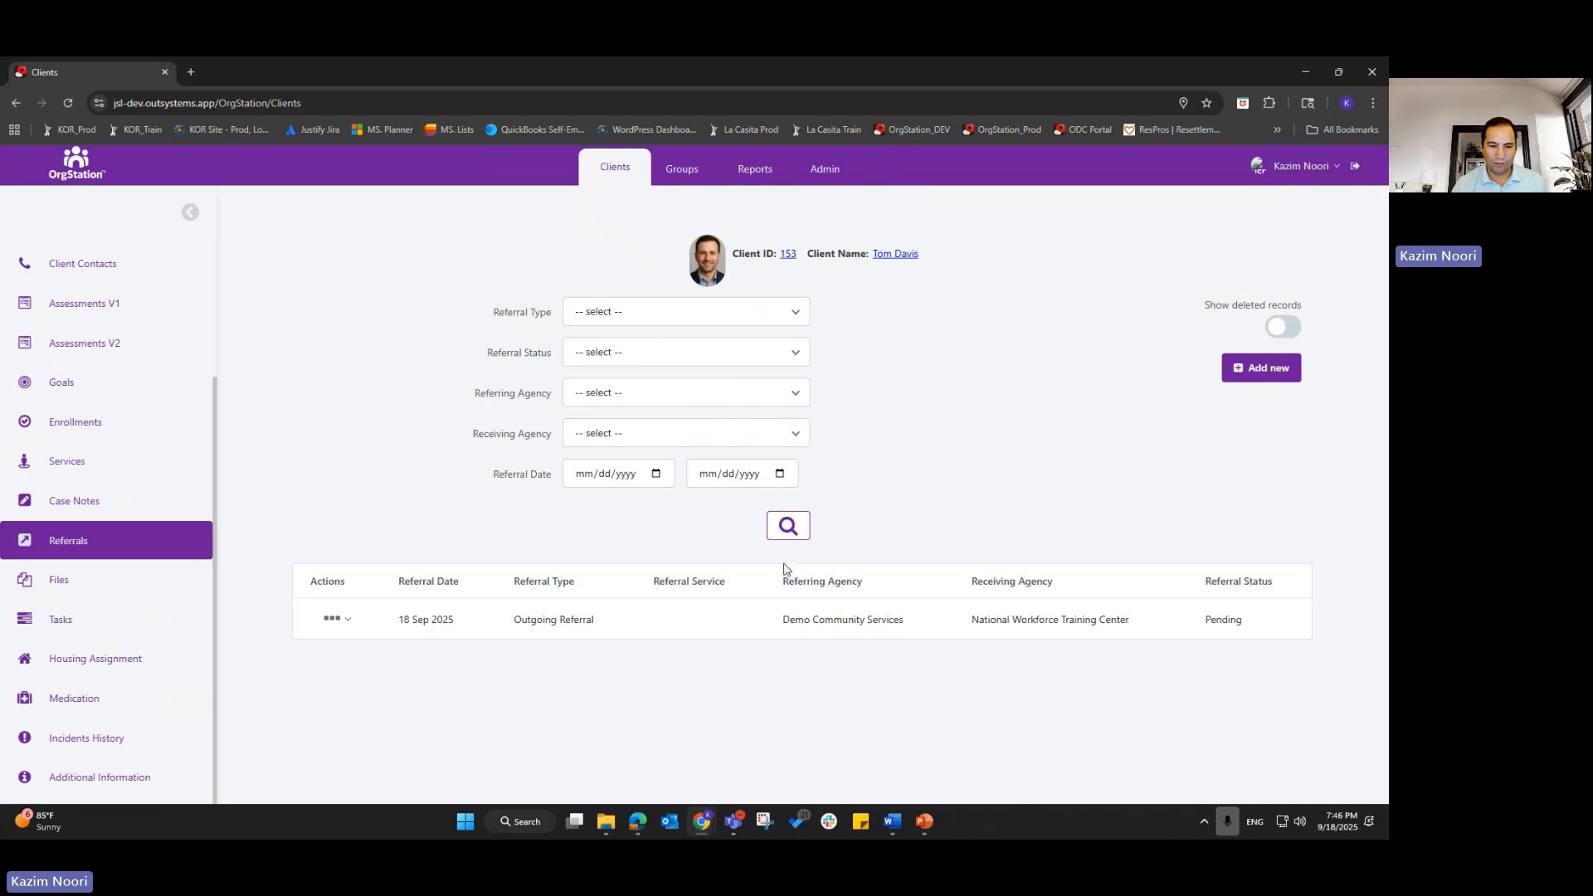
# - Upload the Demo ID Upload file to the client's files as a Driver's License, save it, and select its entry
pyautogui.click(83, 581)
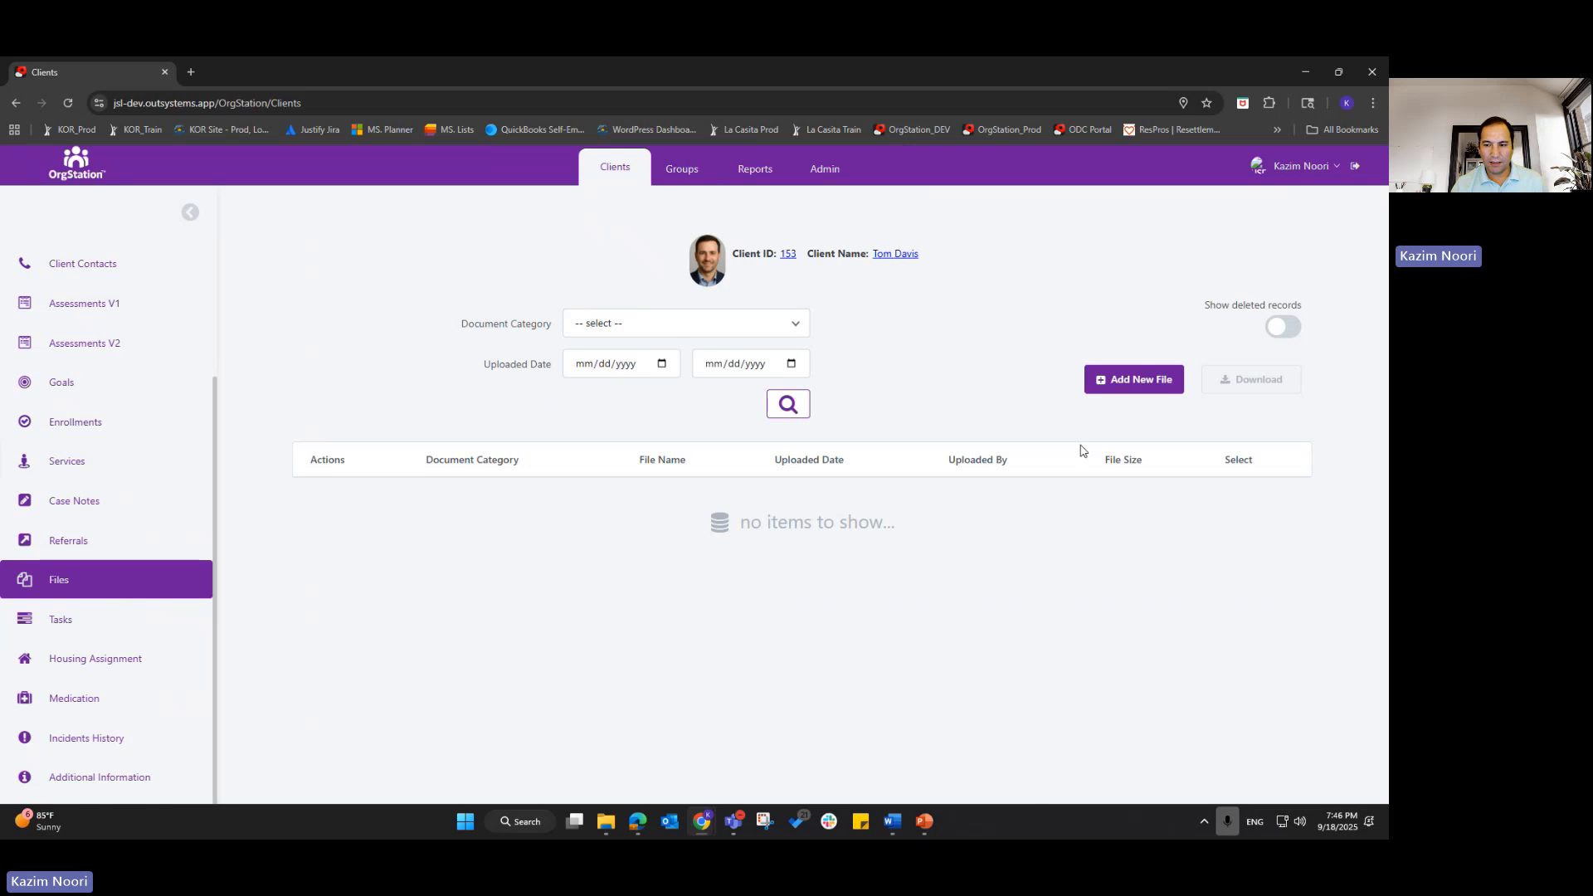
pyautogui.click(1145, 382)
pyautogui.click(702, 390)
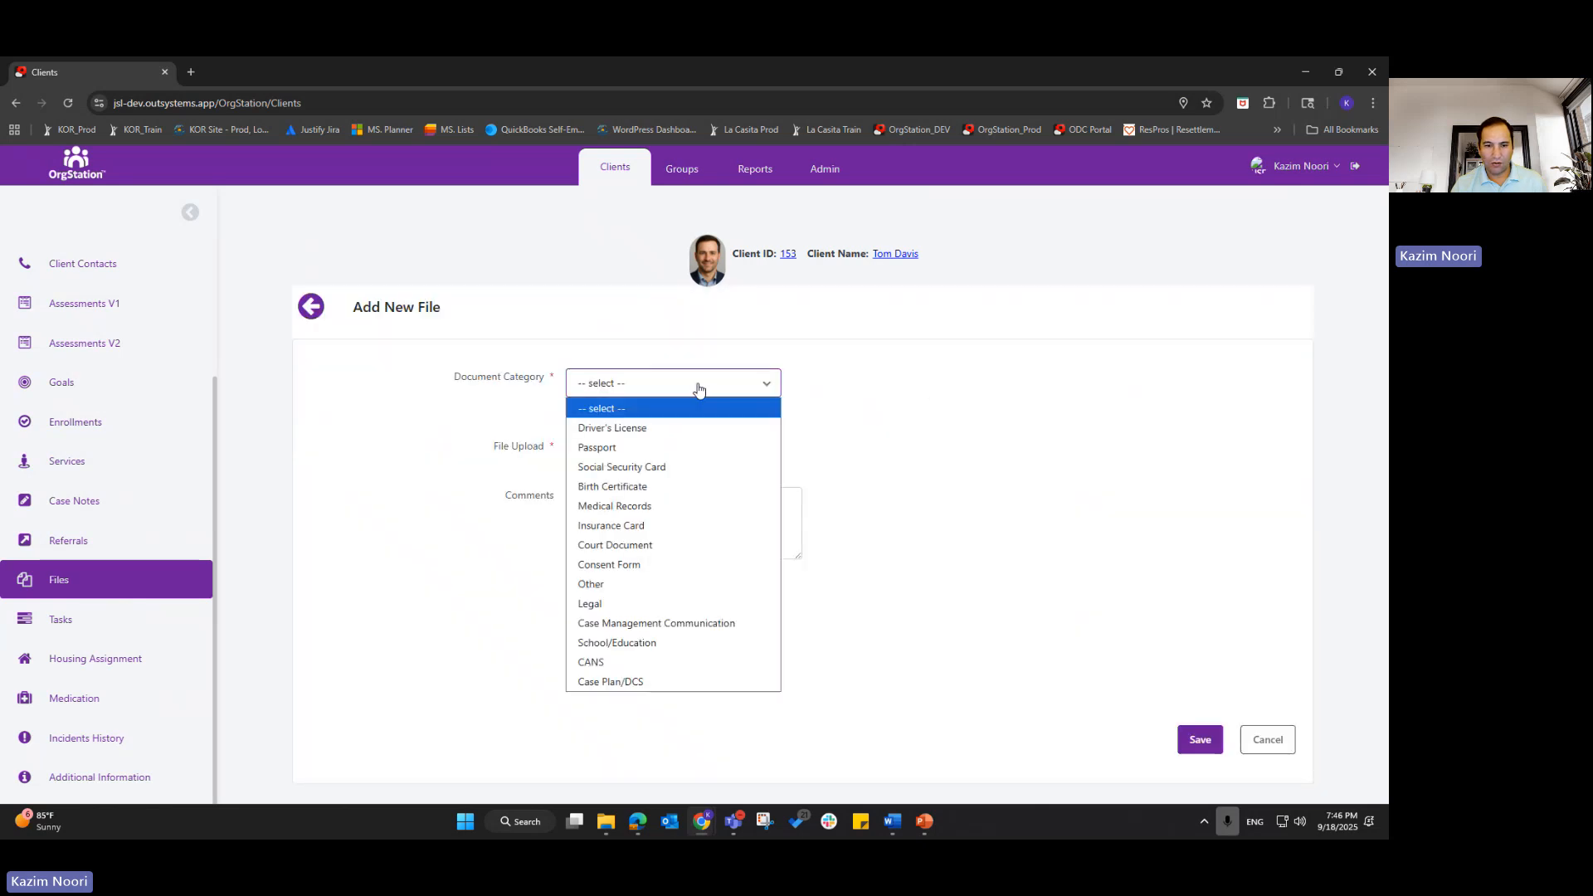
pyautogui.click(634, 428)
pyautogui.click(639, 445)
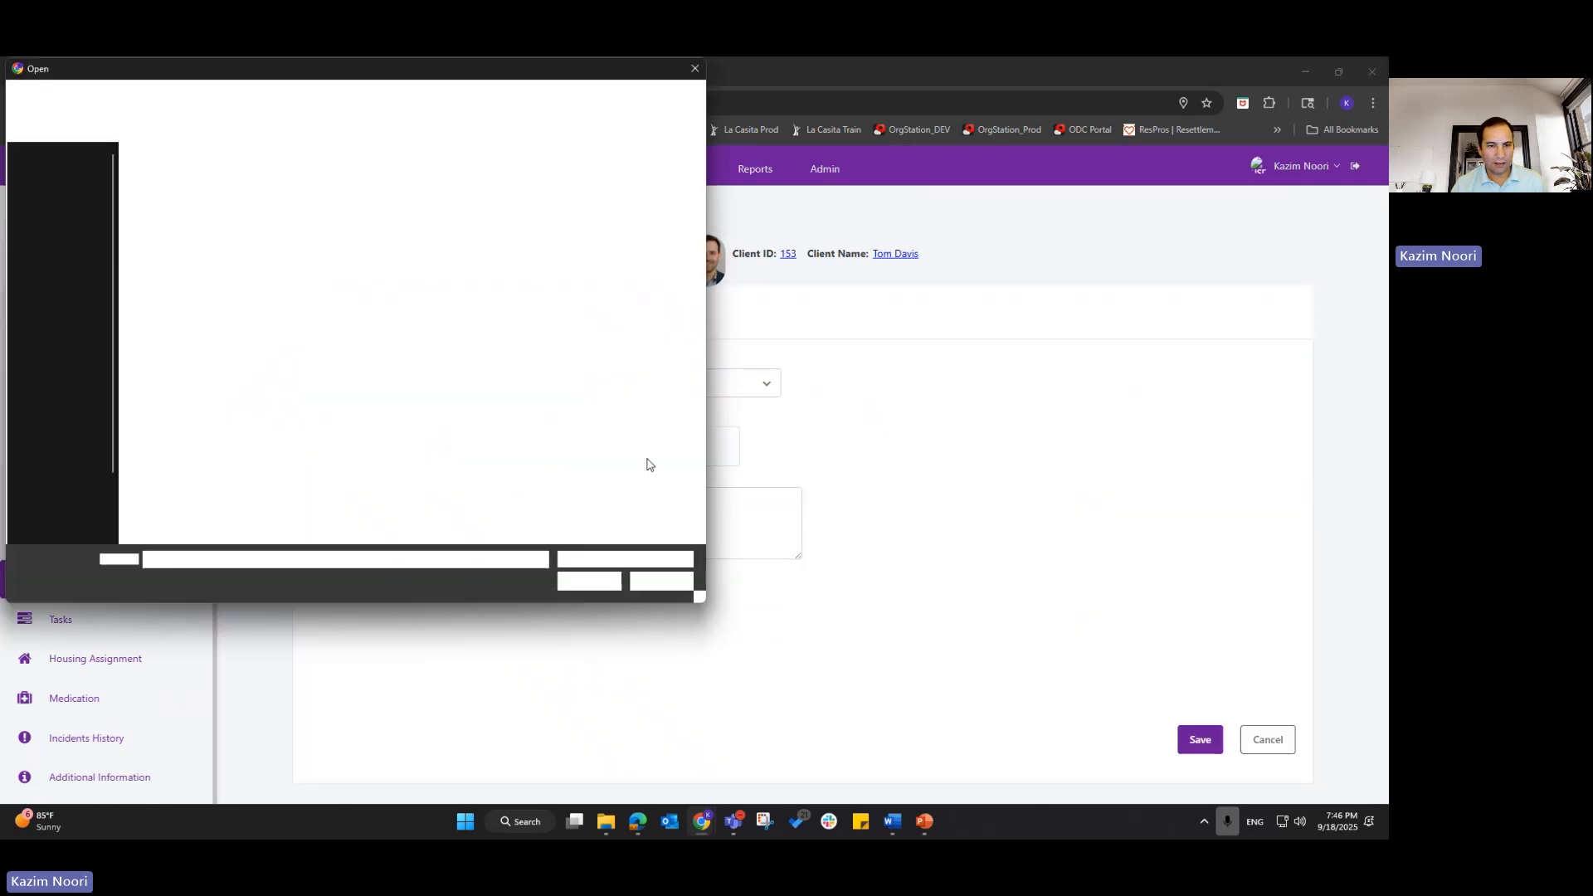
pyautogui.click(169, 193)
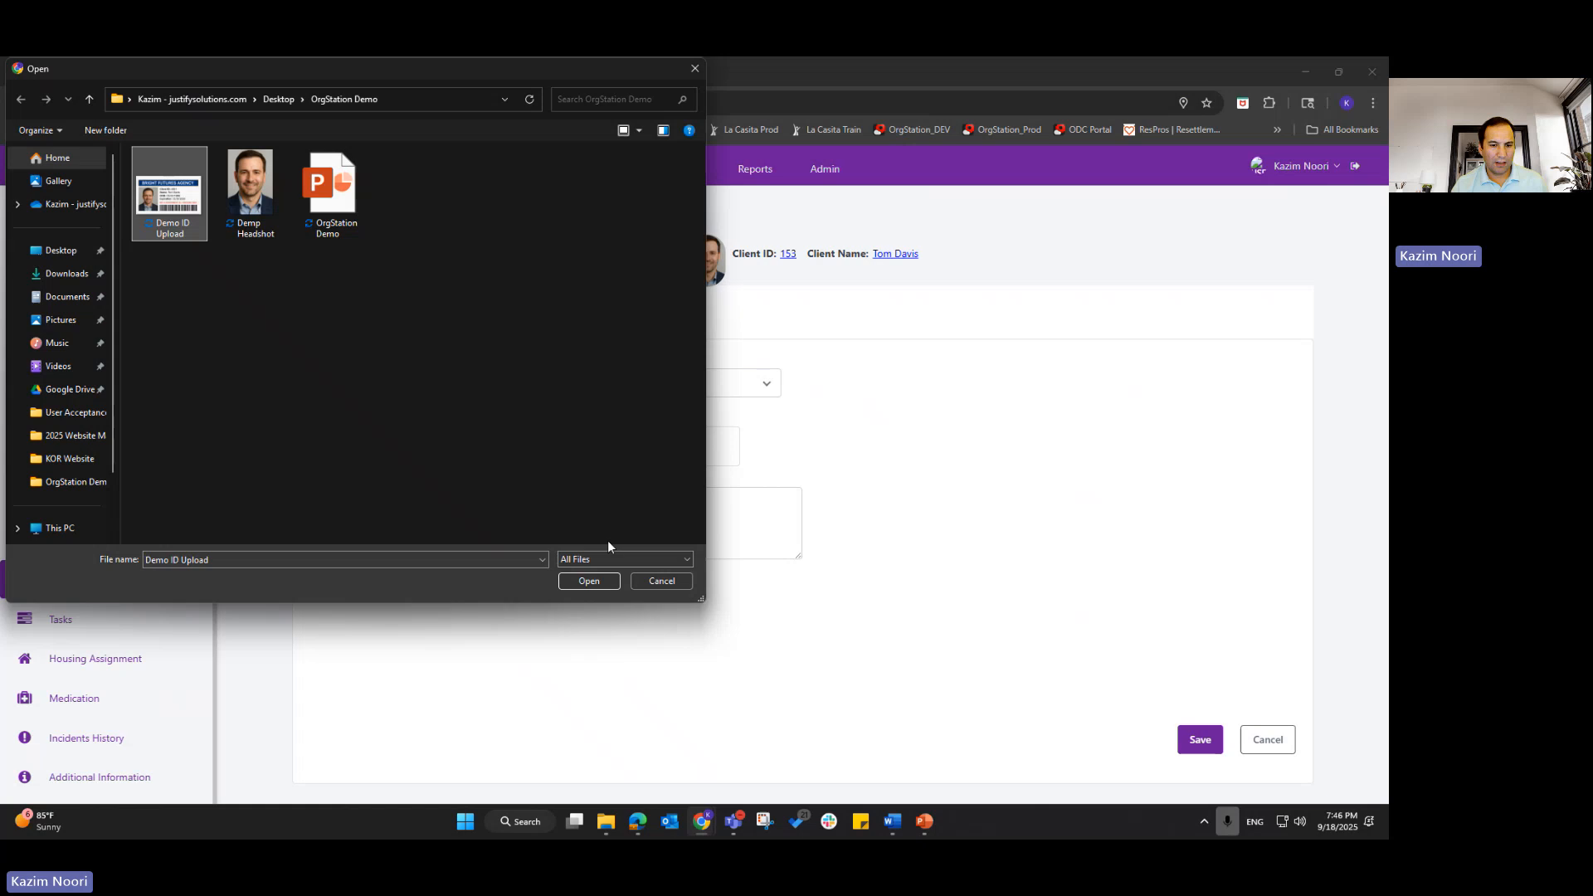
pyautogui.click(602, 583)
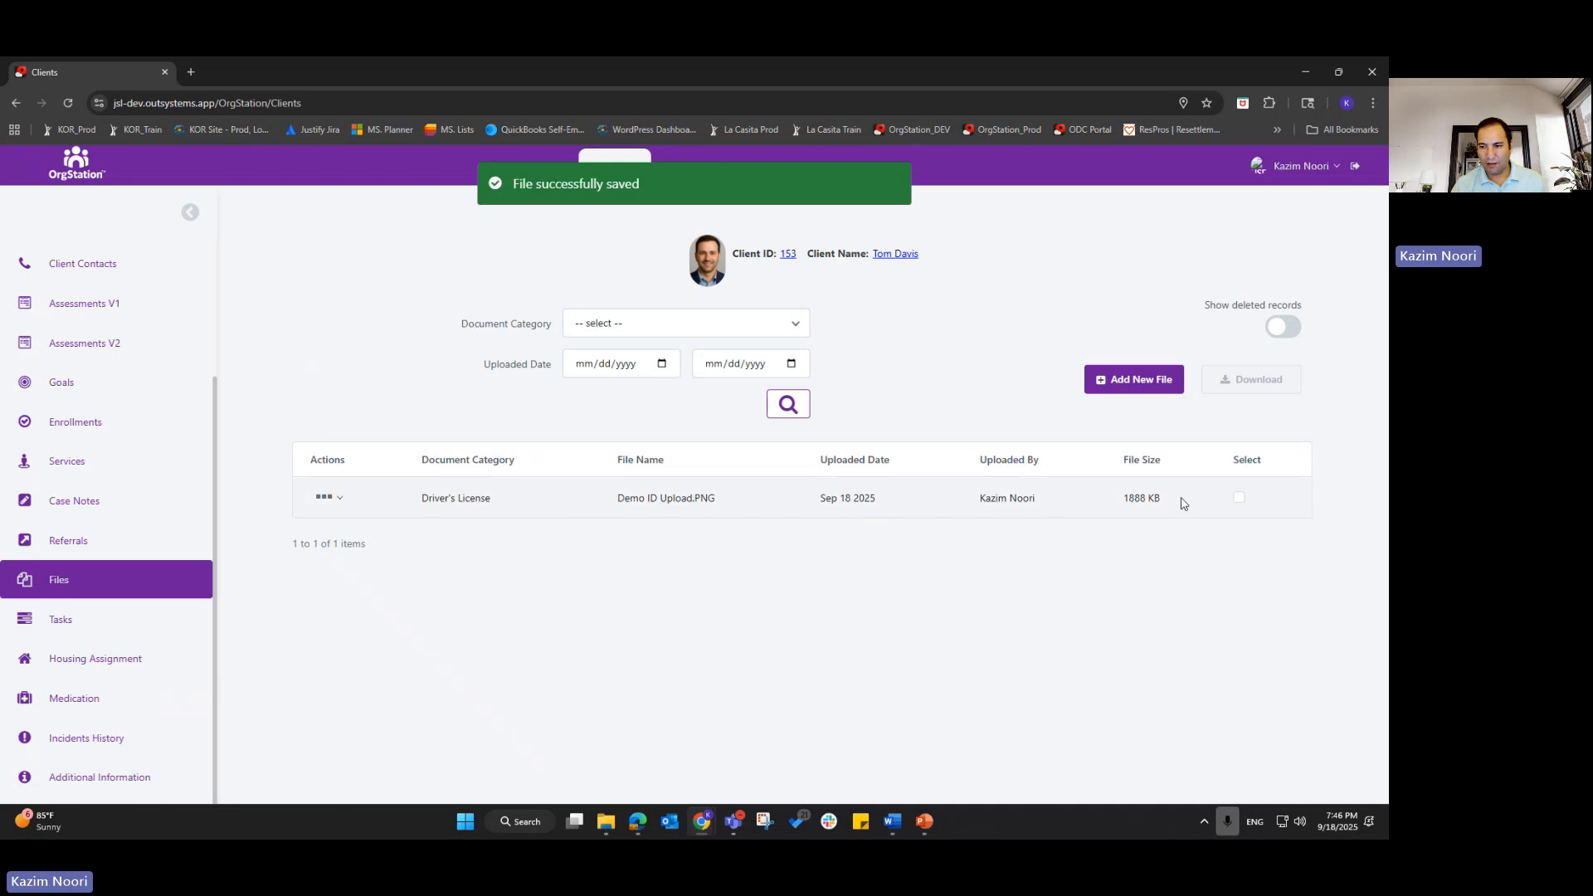
pyautogui.click(1239, 497)
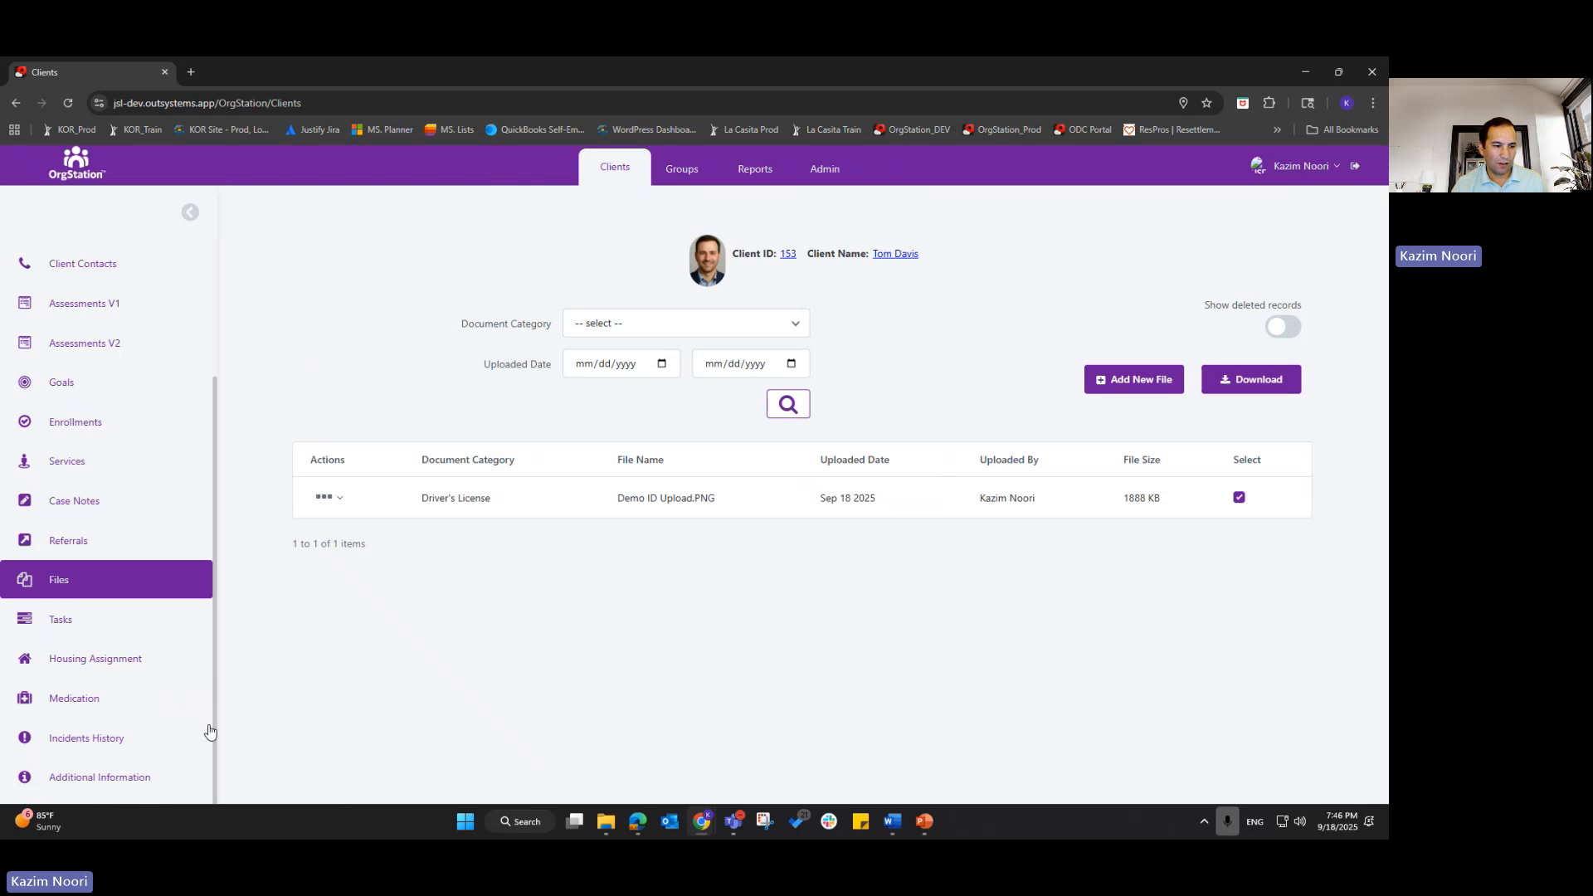
# - Examine the fields of a blank new task form and the client's housing assignments
pyautogui.click(81, 624)
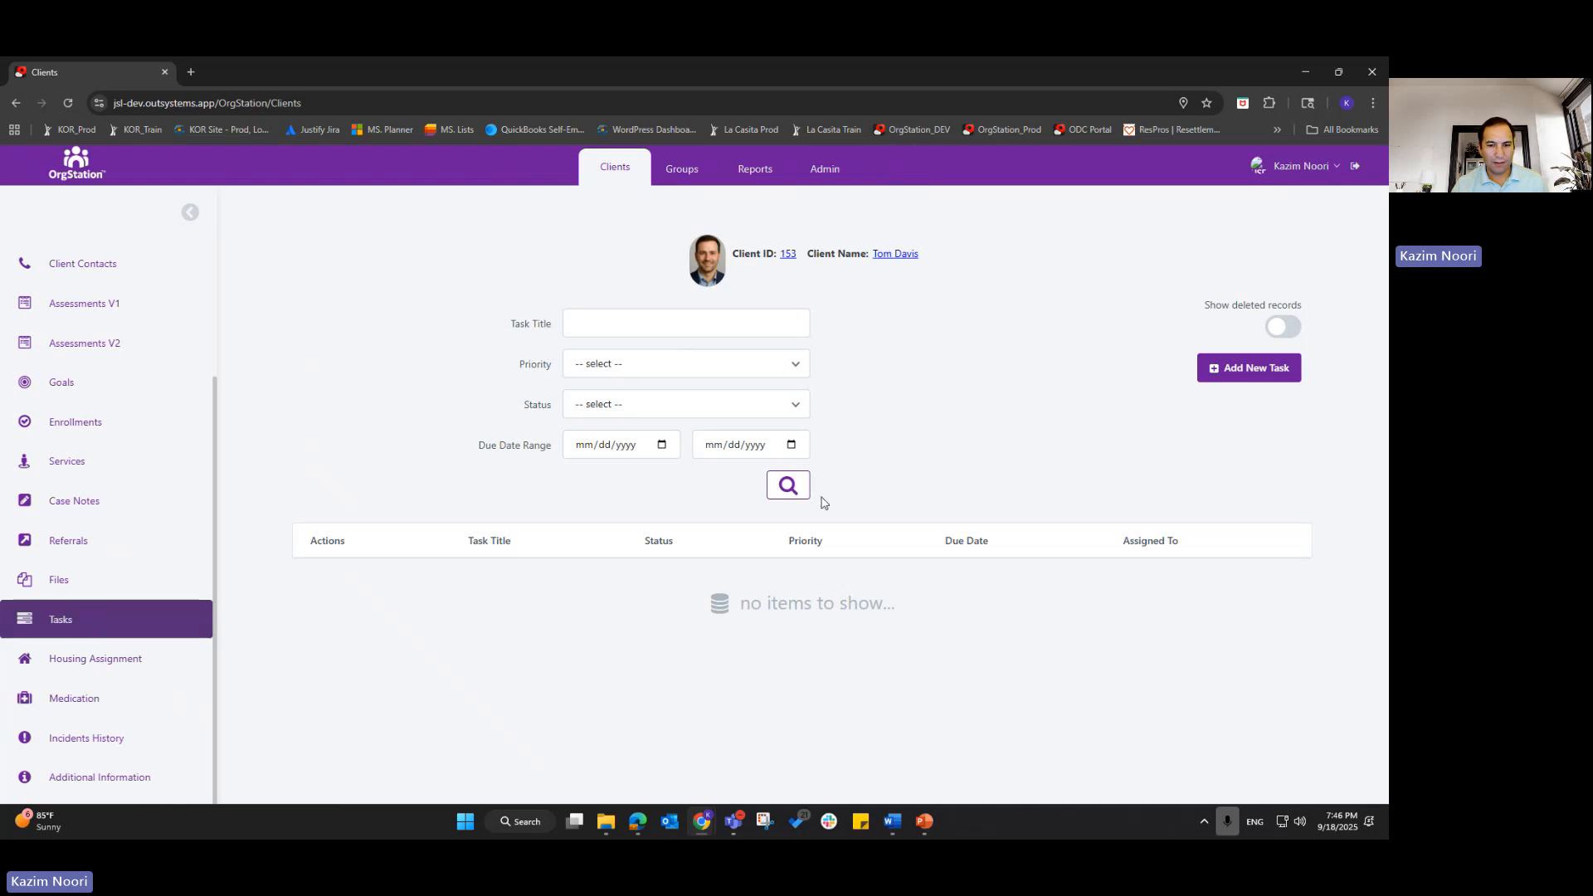
pyautogui.click(1270, 370)
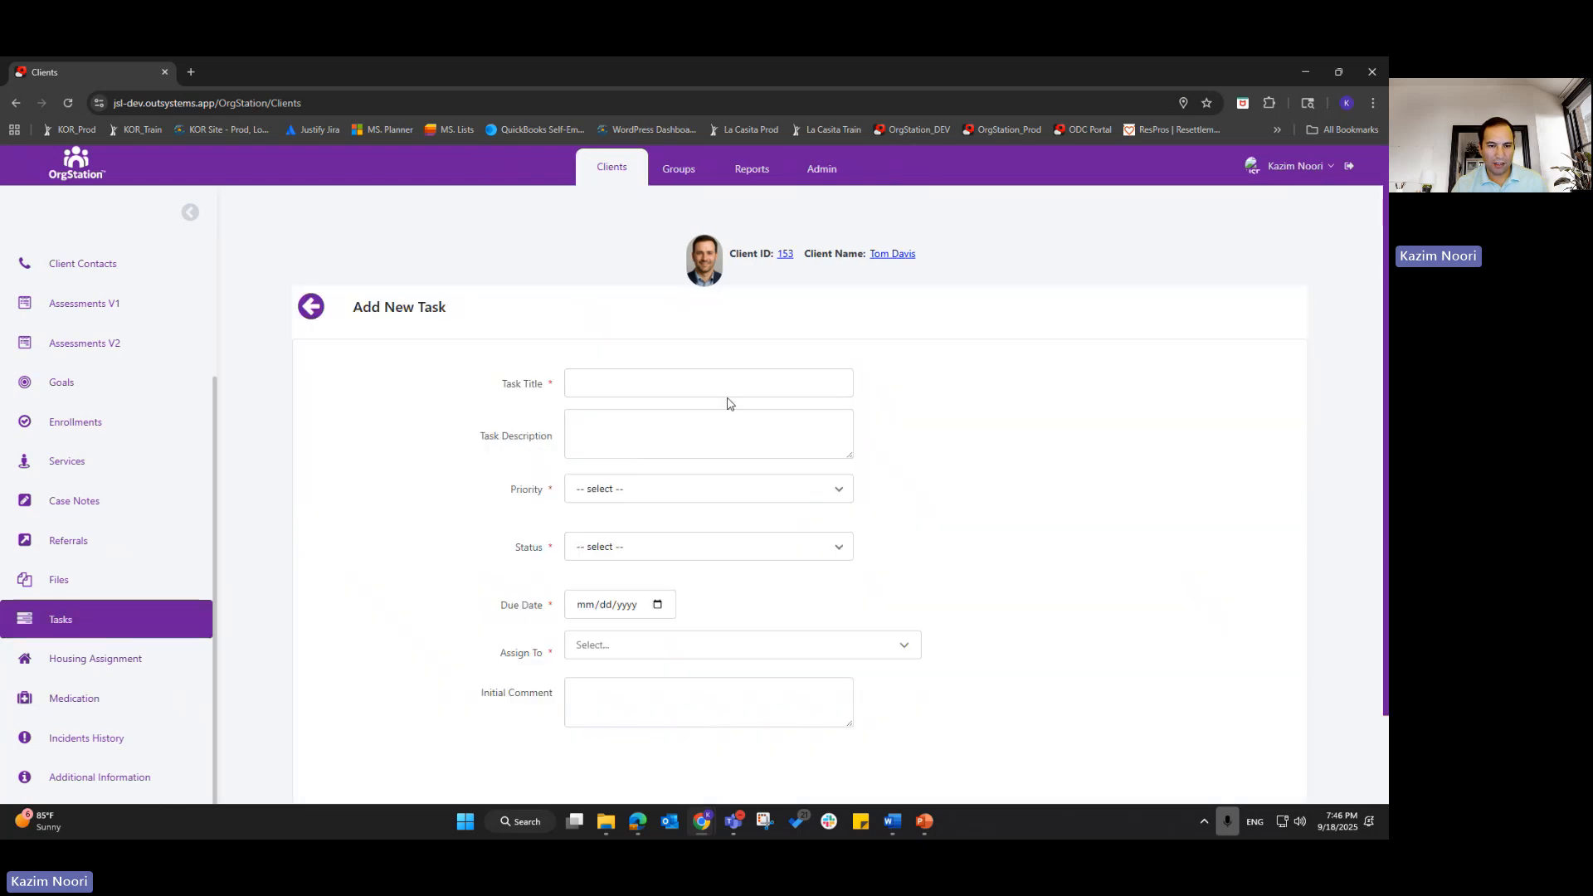
pyautogui.scroll(-2, 534, 528)
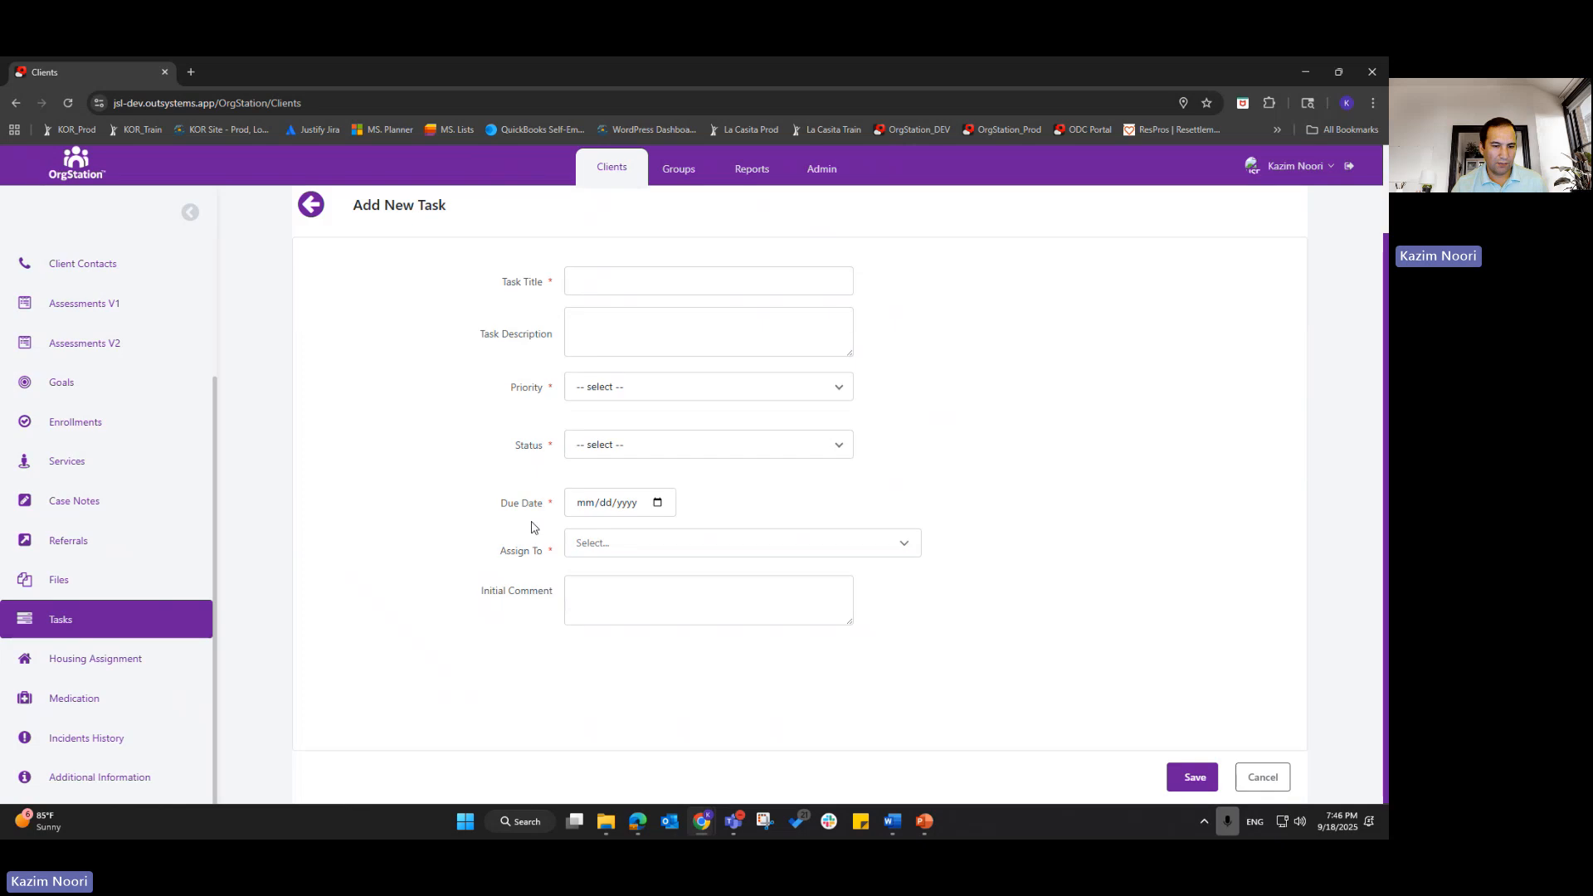
pyautogui.click(70, 659)
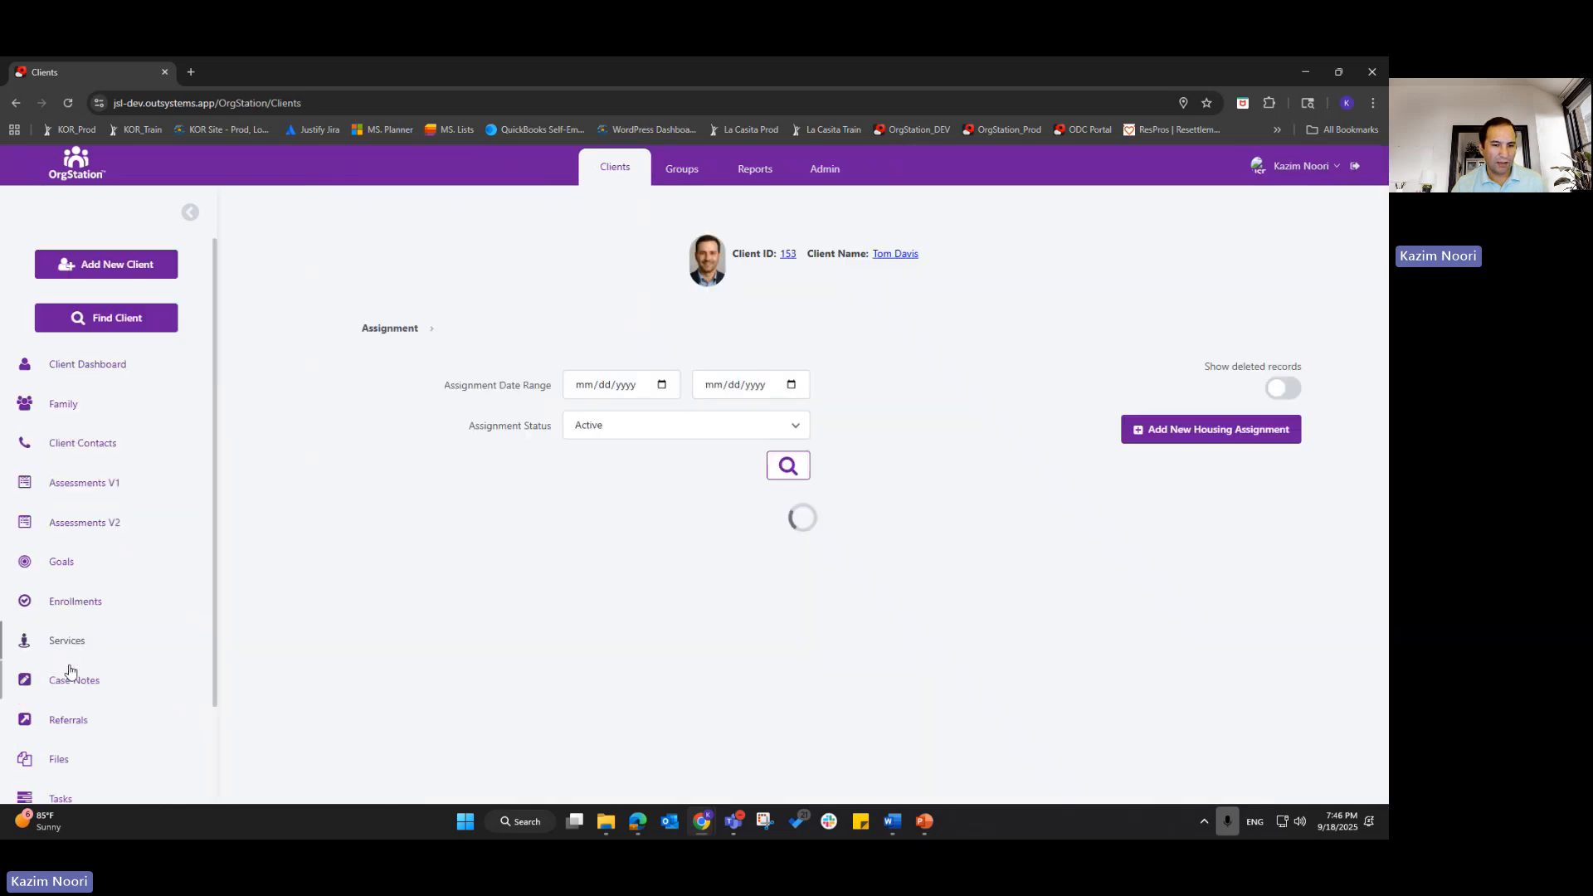
pyautogui.scroll(-3, 70, 674)
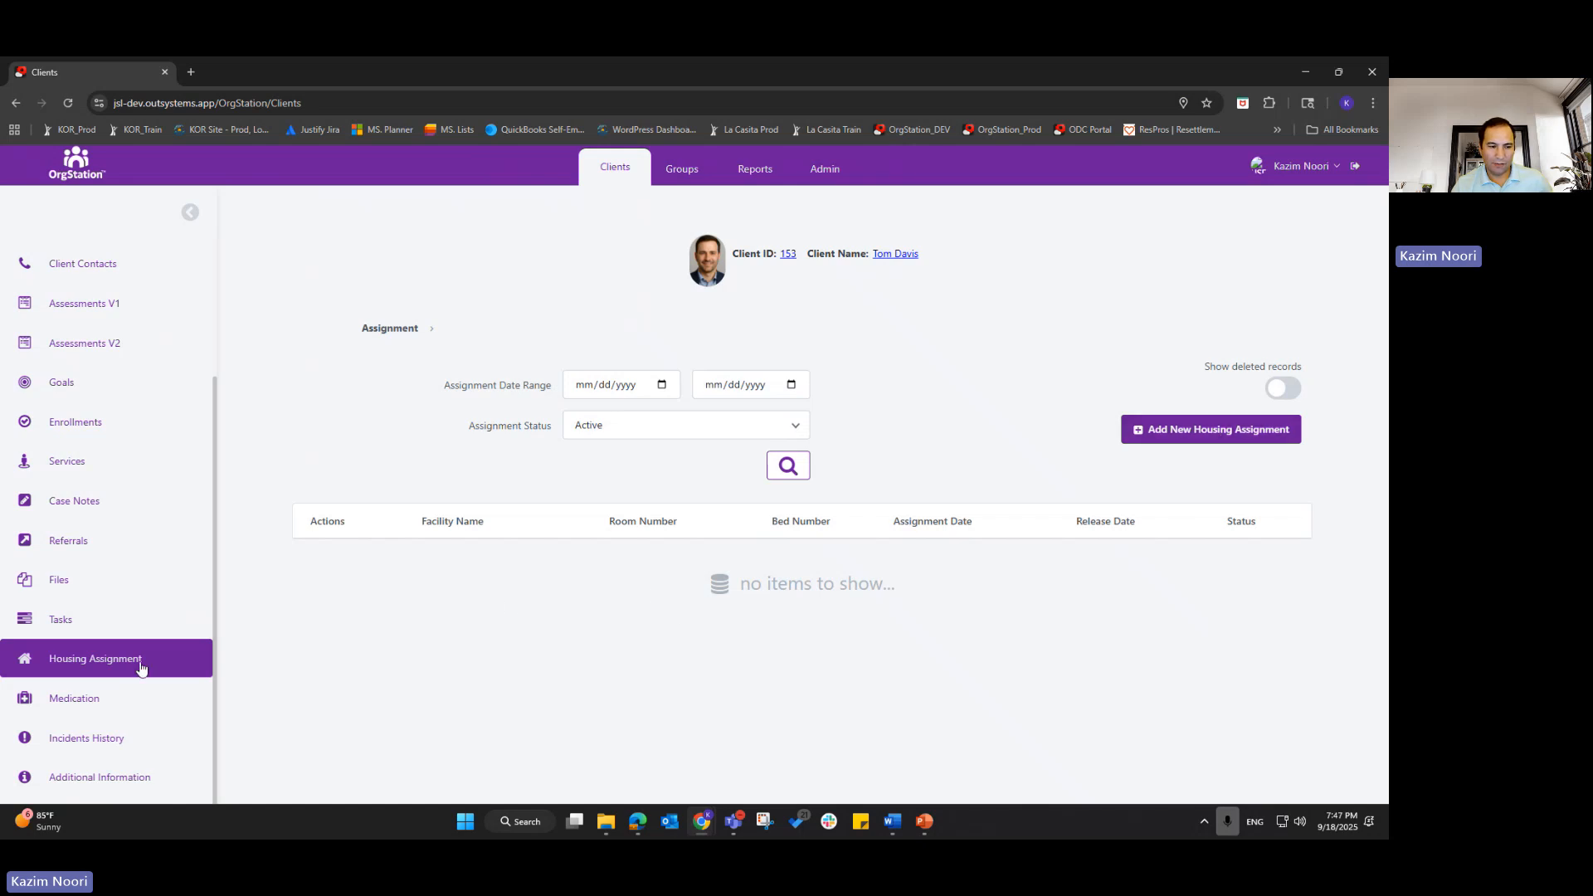
# - Look through the fields of a blank new medication form for the client
pyautogui.click(95, 705)
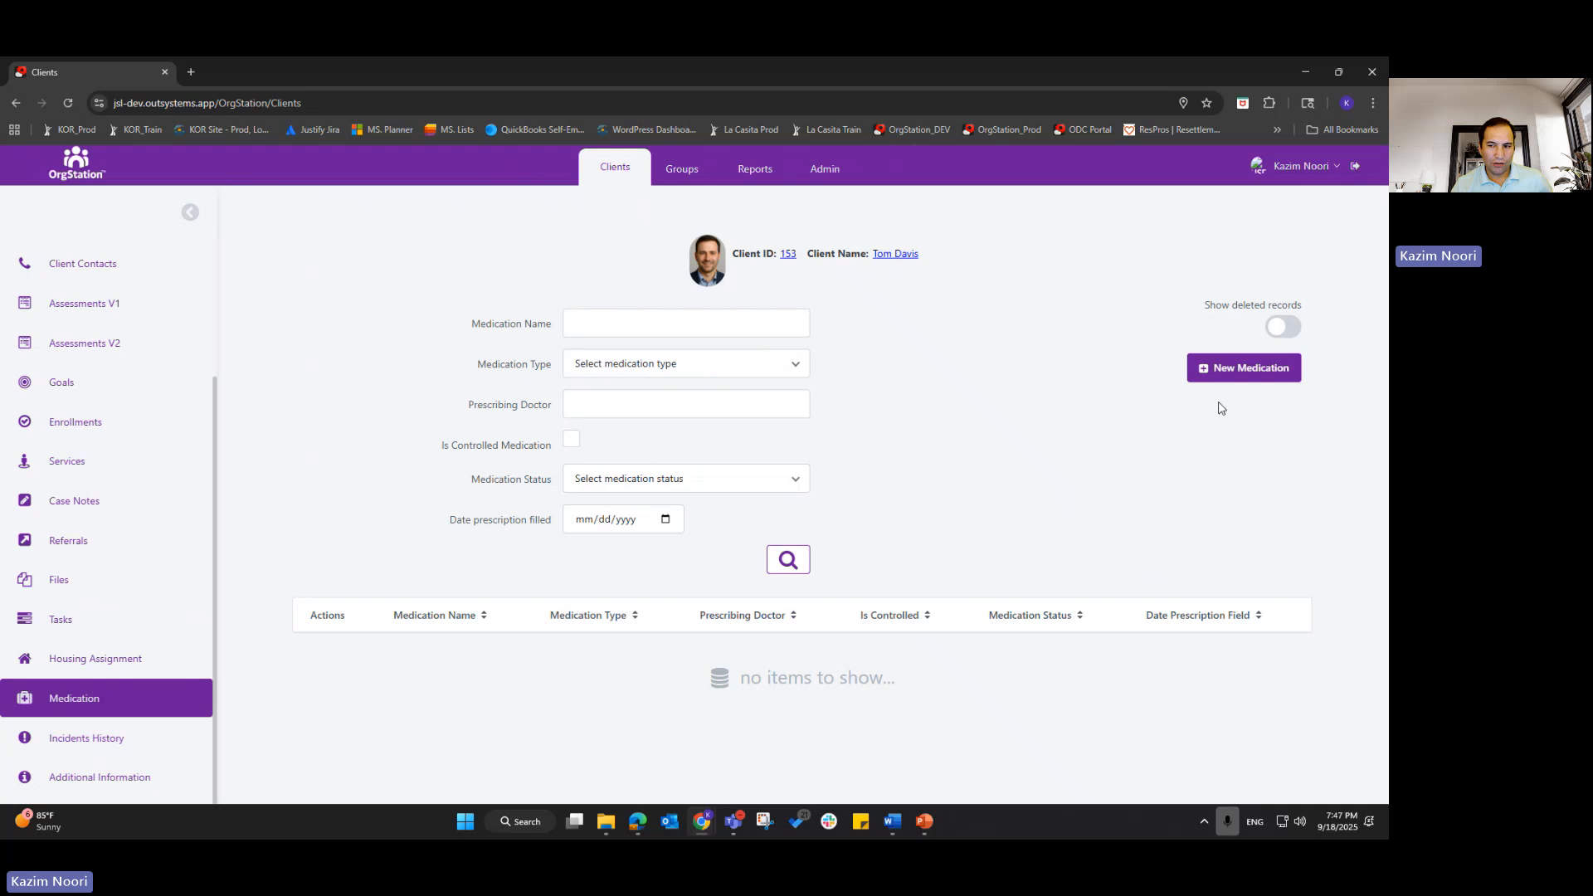
pyautogui.click(1251, 368)
pyautogui.scroll(-4, 665, 582)
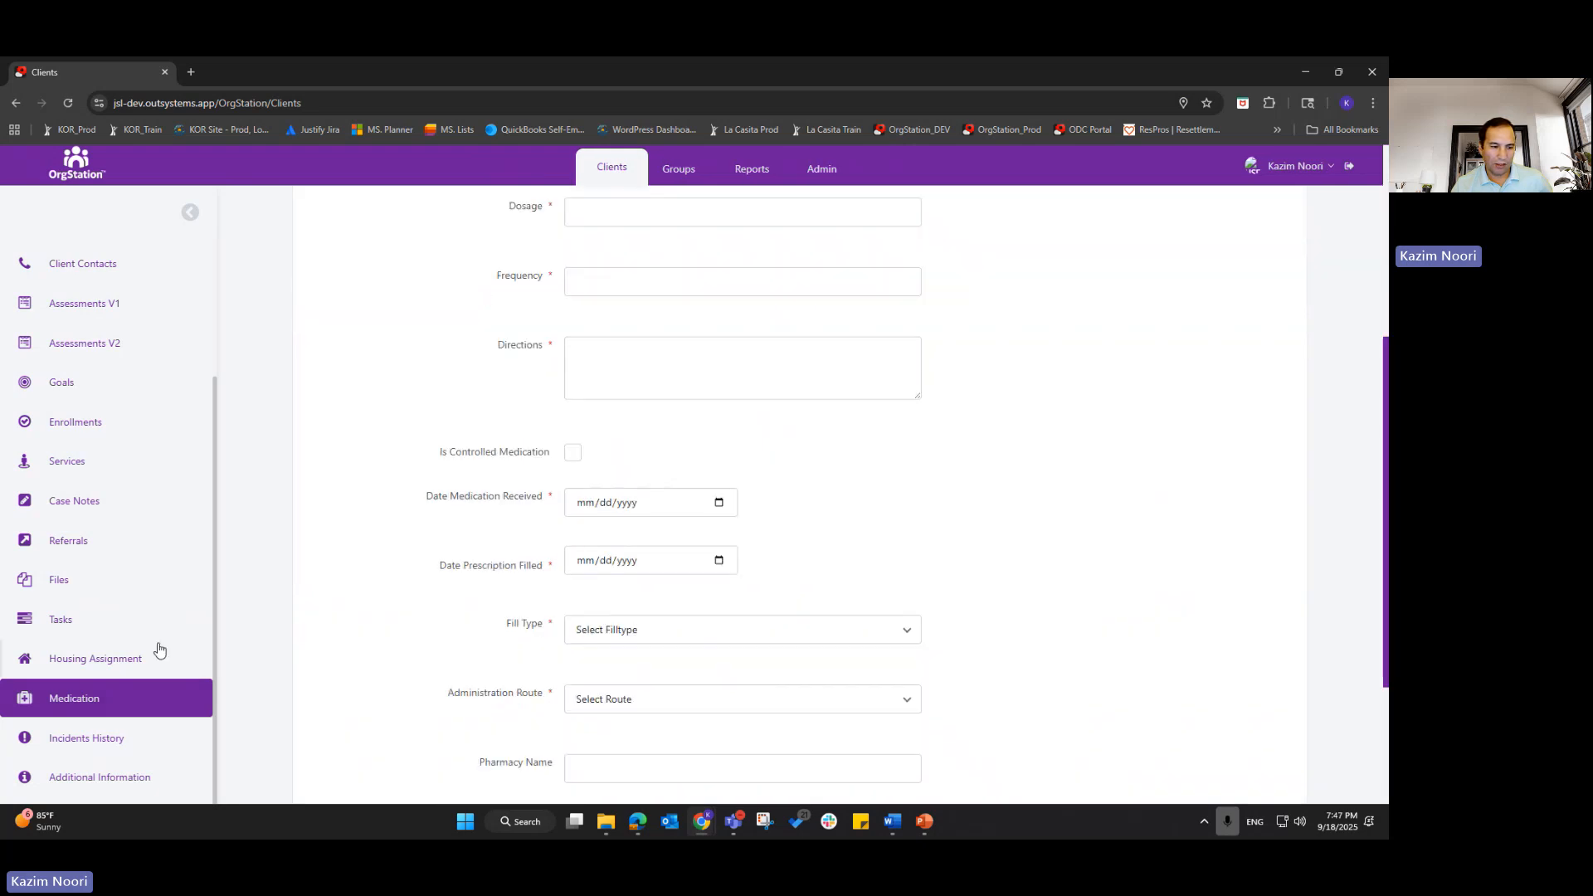
# - Review the client's incidents history and the additional information collected through custom forms
pyautogui.click(63, 738)
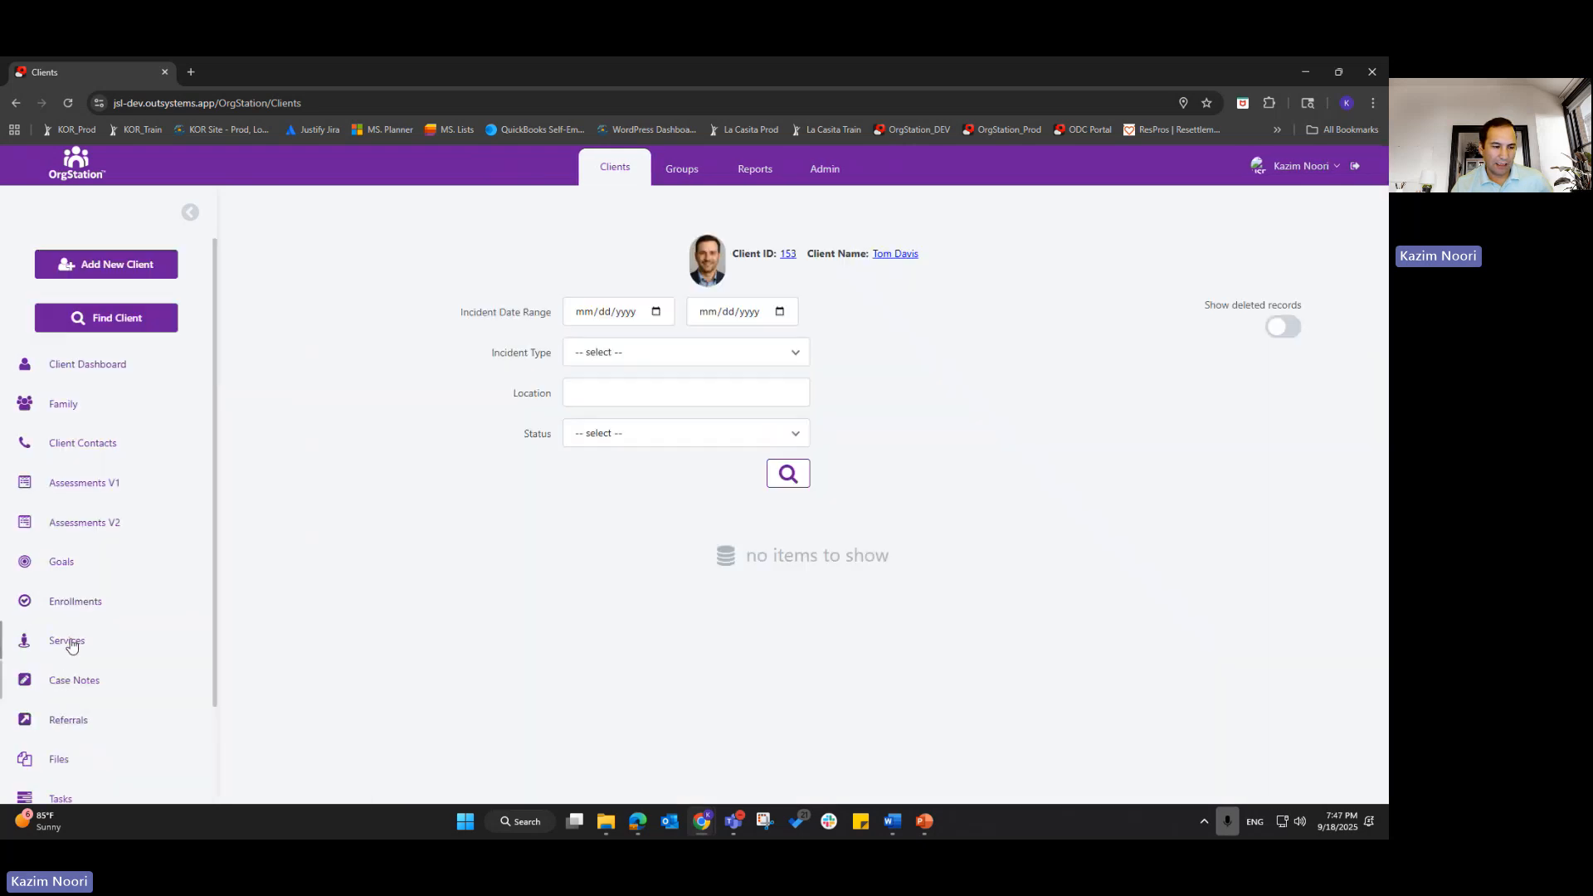
pyautogui.scroll(-3, 67, 641)
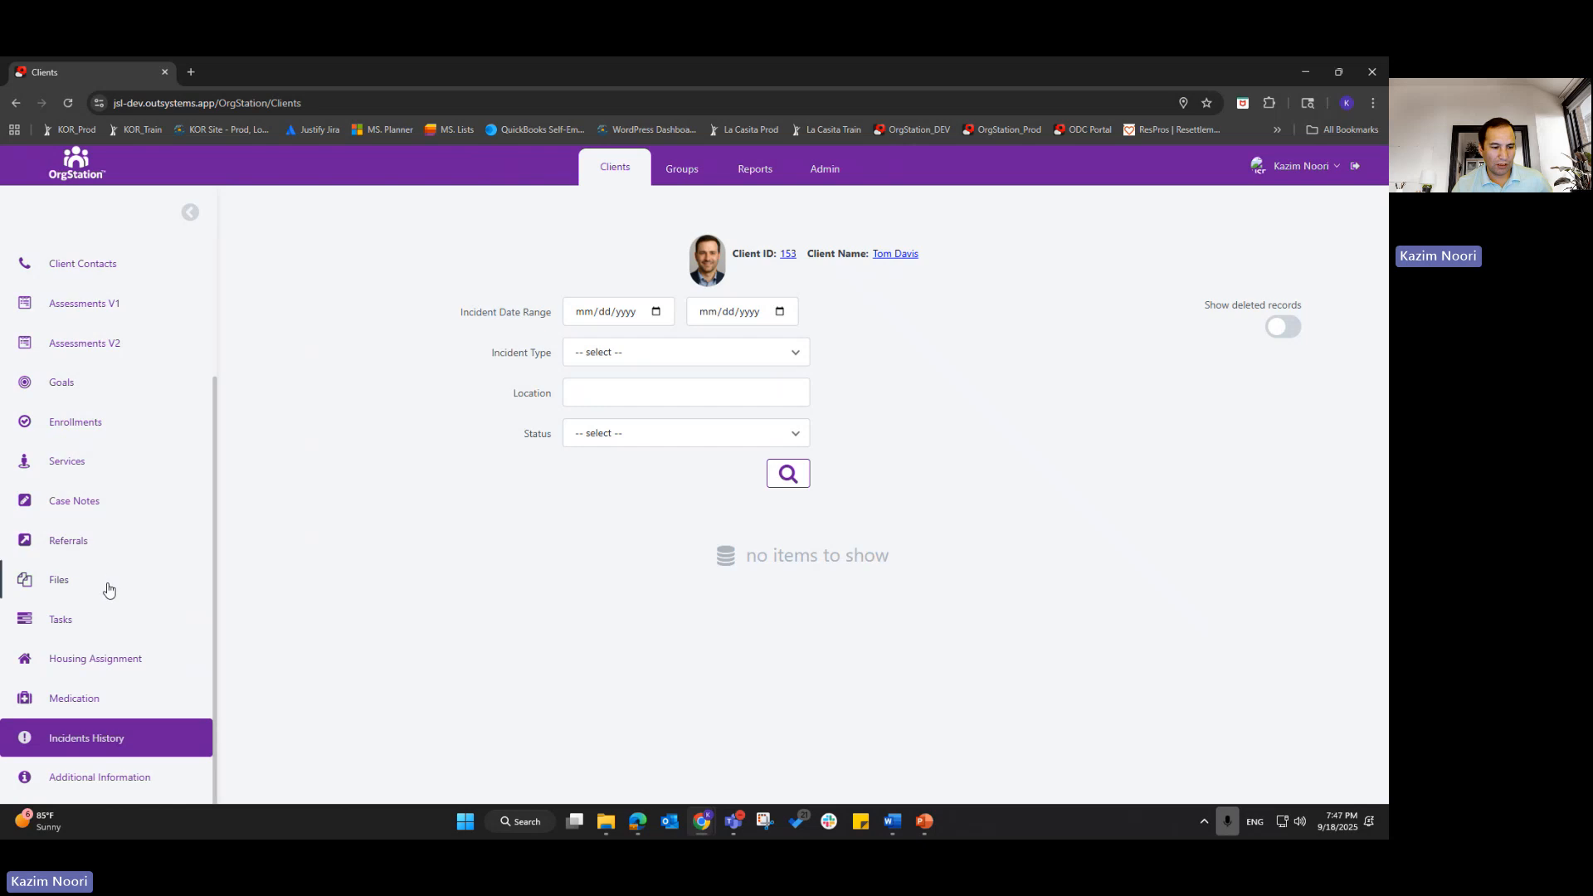
pyautogui.click(74, 778)
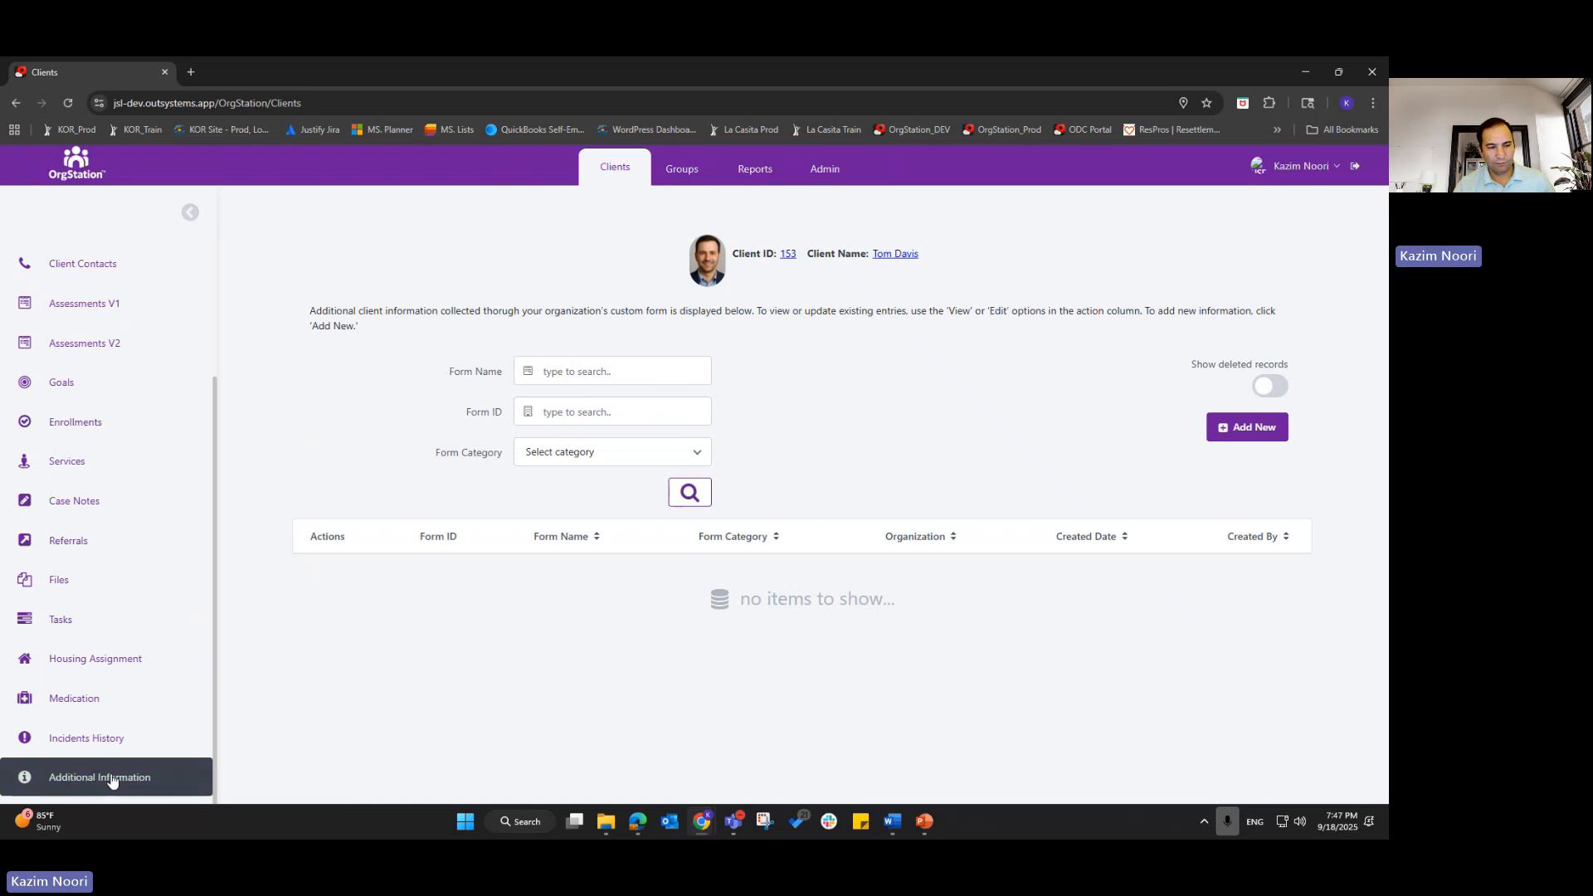
pyautogui.scroll(3, 116, 763)
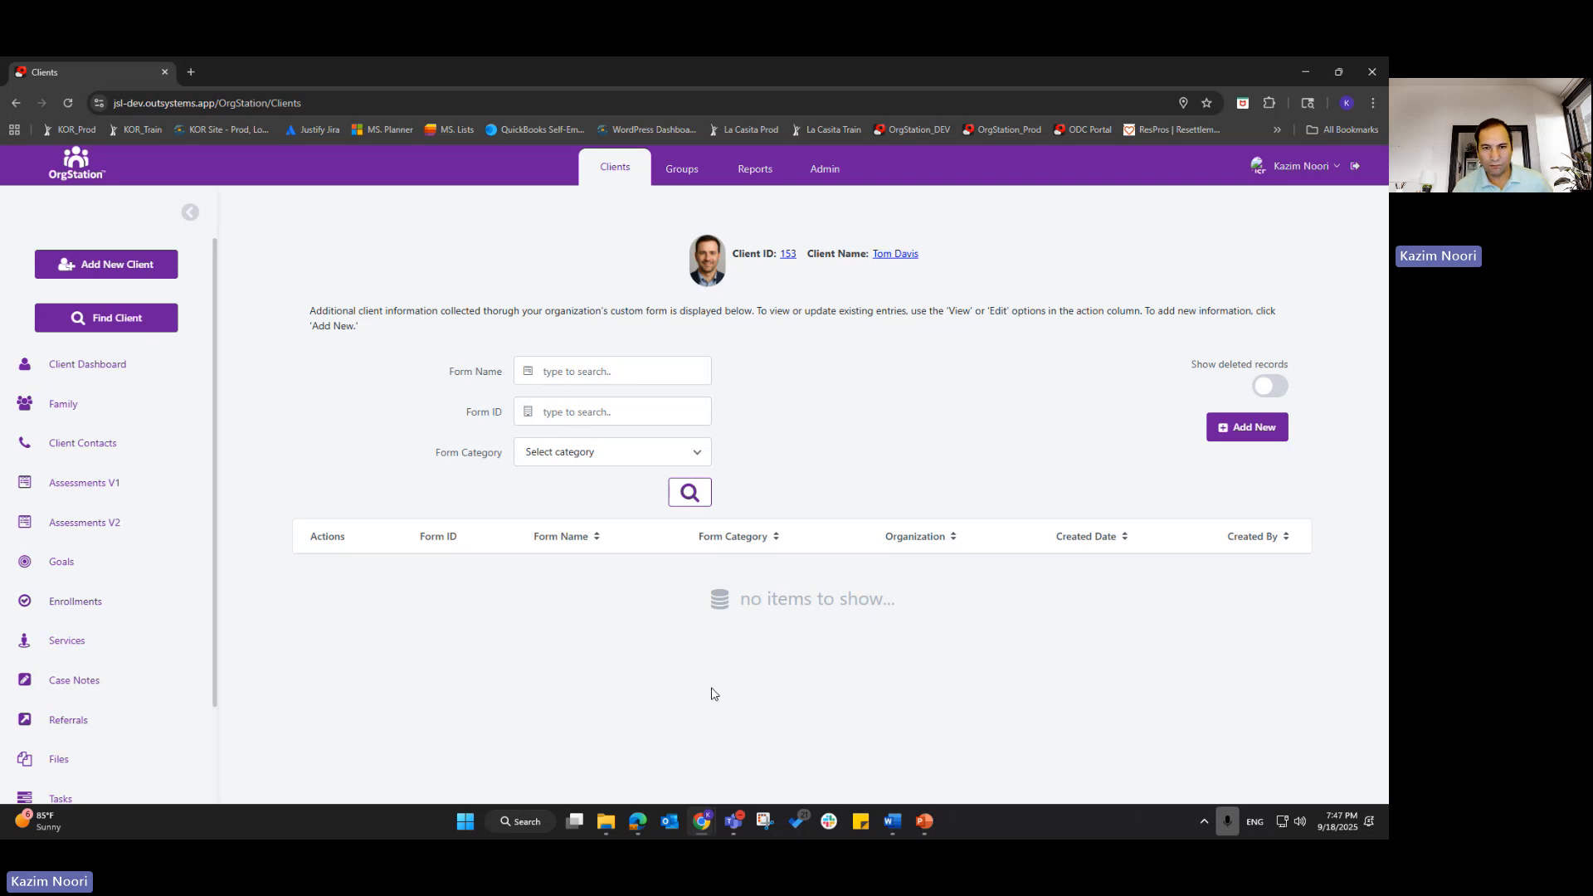
# - Examine the field configuration of the Interview Tracking form in administration, trying out blank field rows, and close it without saving
pyautogui.click(825, 168)
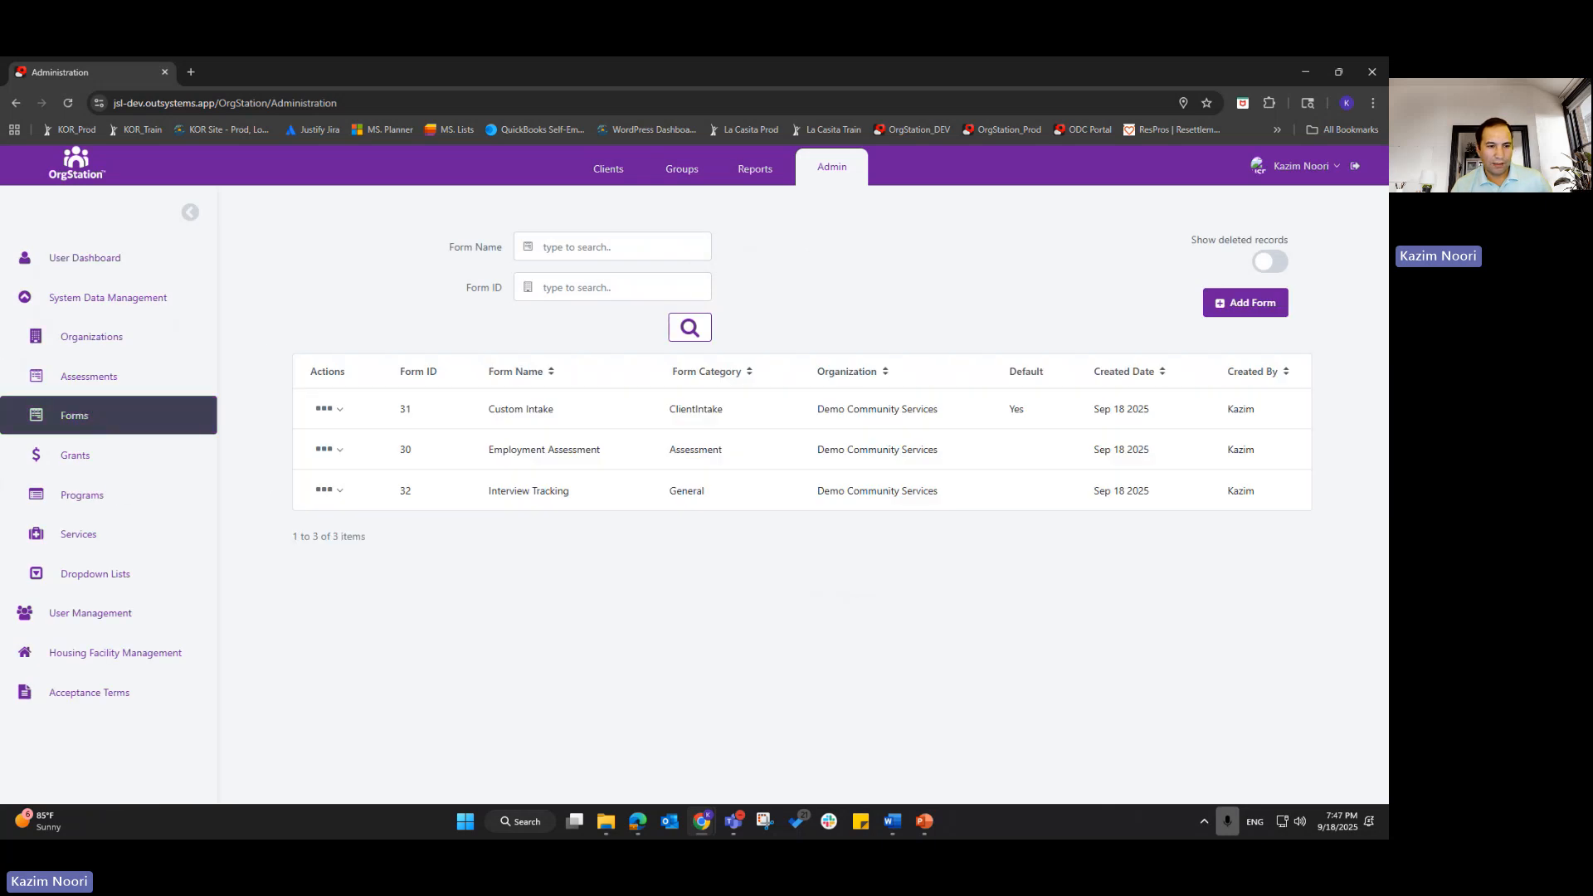
pyautogui.moveTo(485, 496); pyautogui.dragTo(571, 494)
pyautogui.click(523, 514)
pyautogui.click(324, 491)
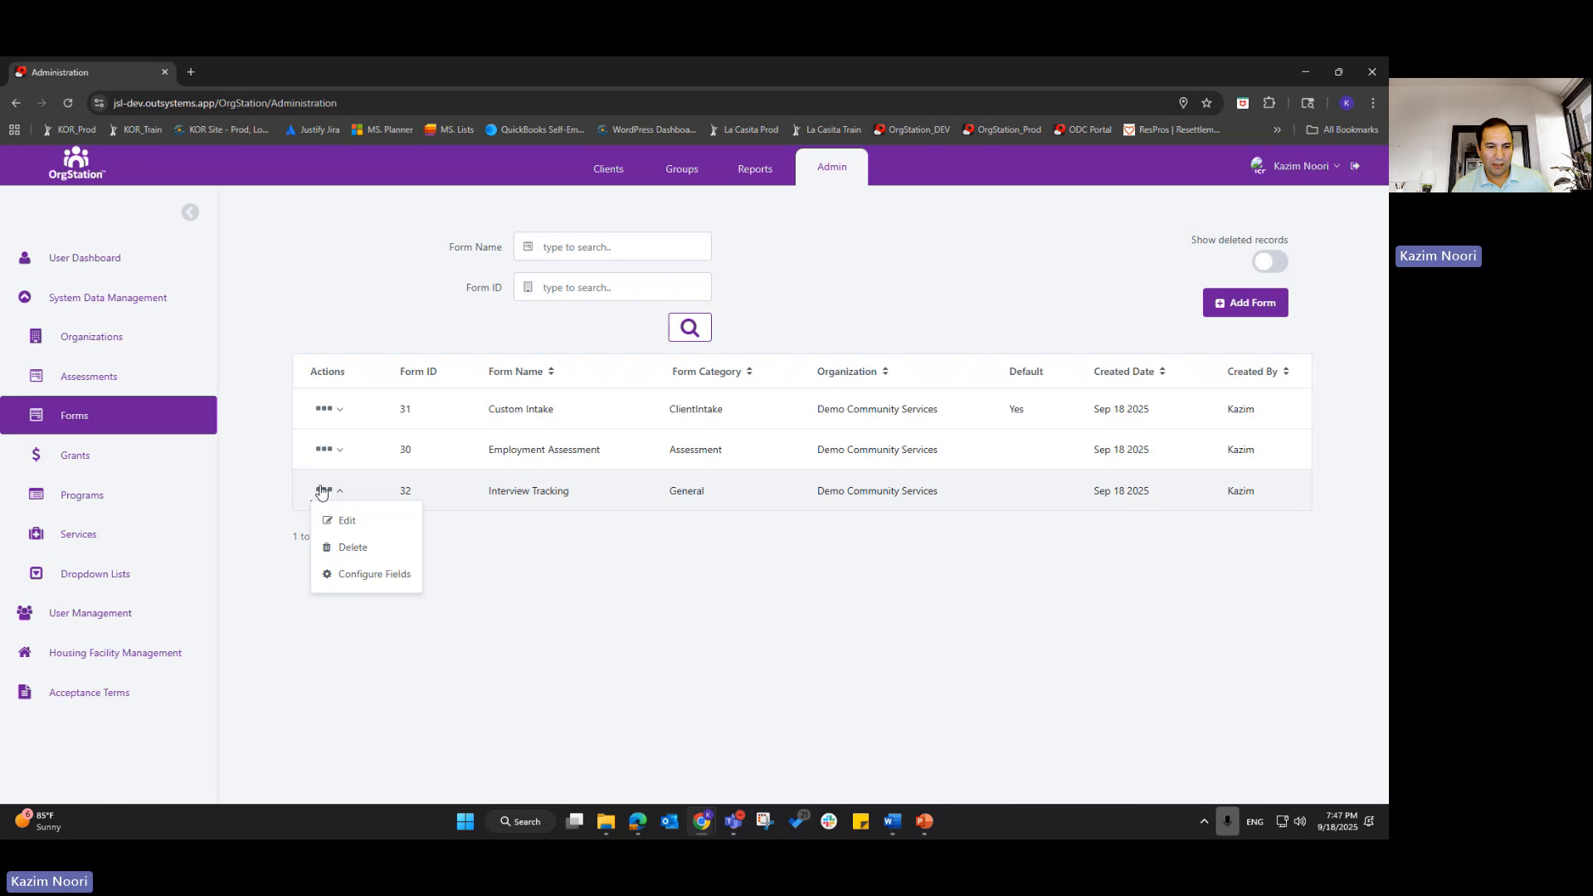
pyautogui.click(374, 574)
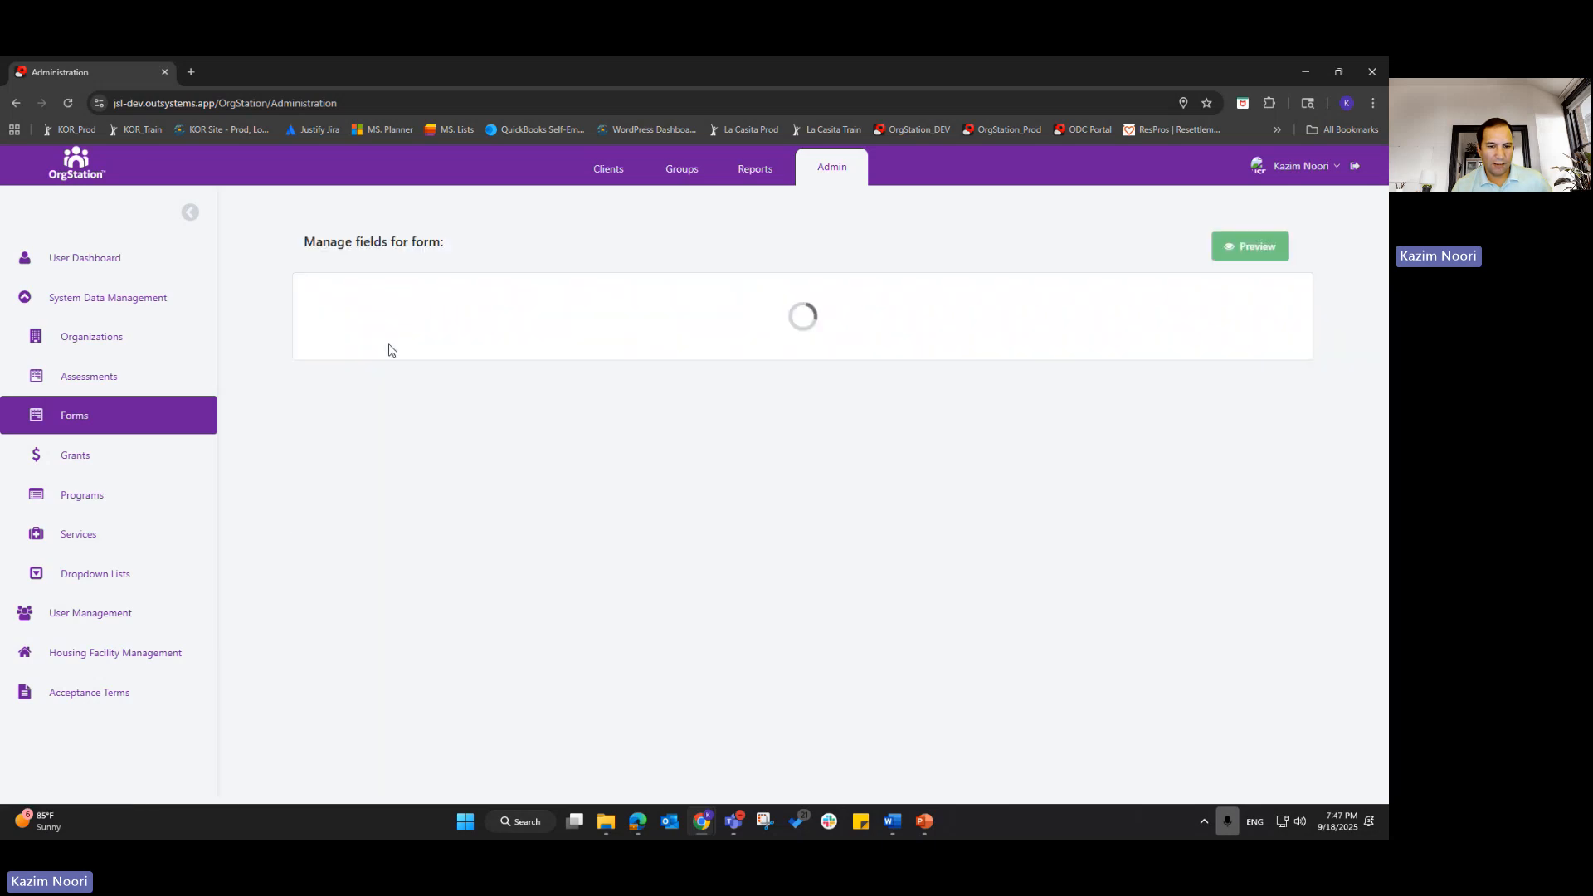
pyautogui.click(331, 551)
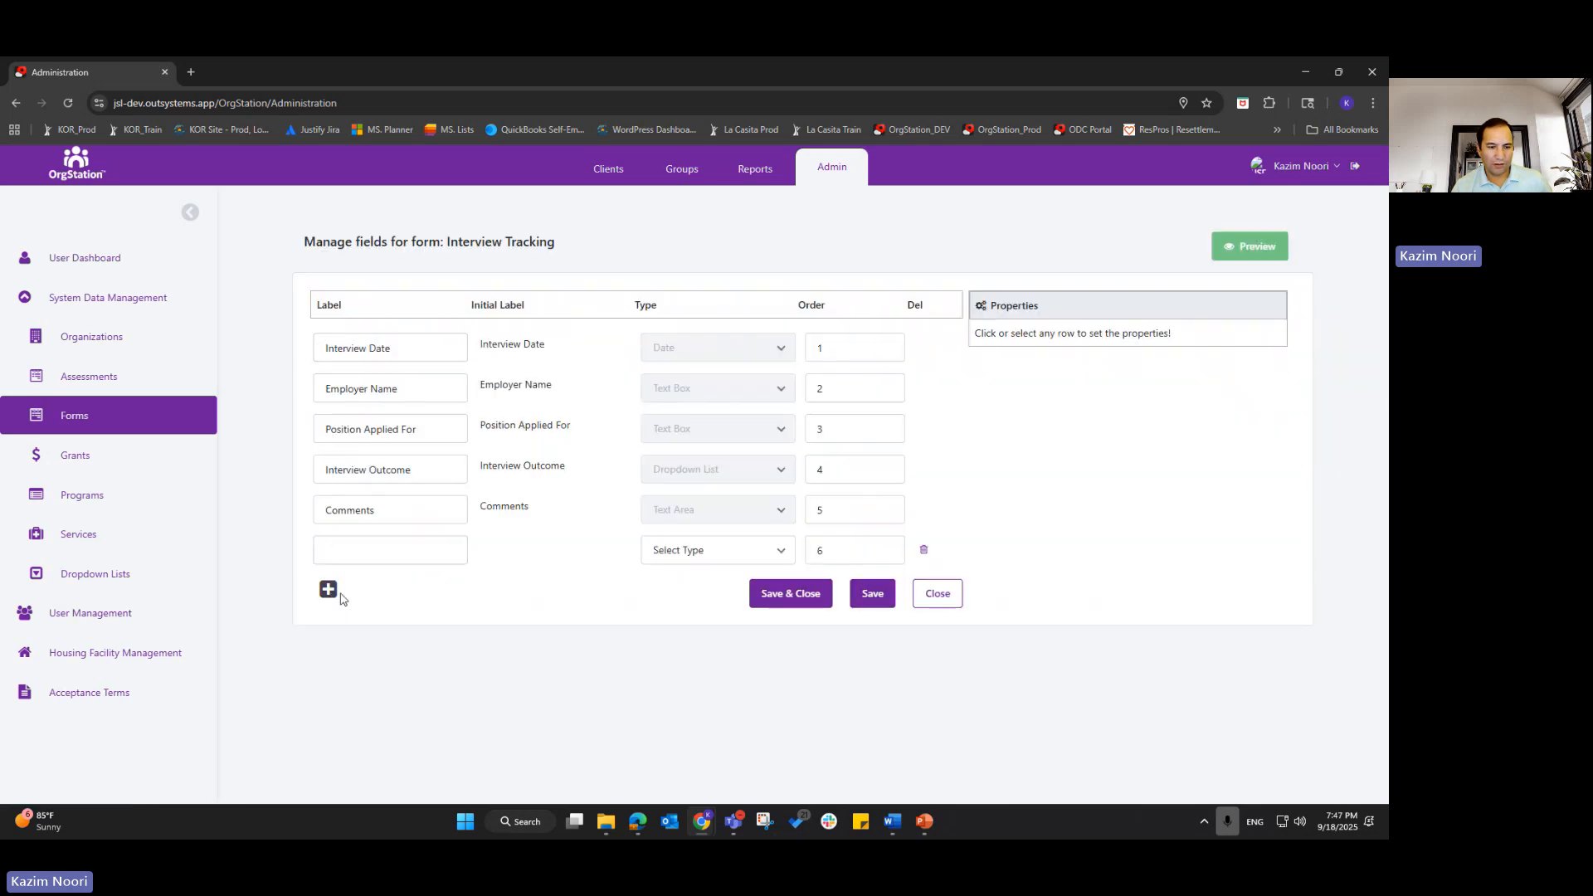
pyautogui.click(330, 589)
pyautogui.click(938, 634)
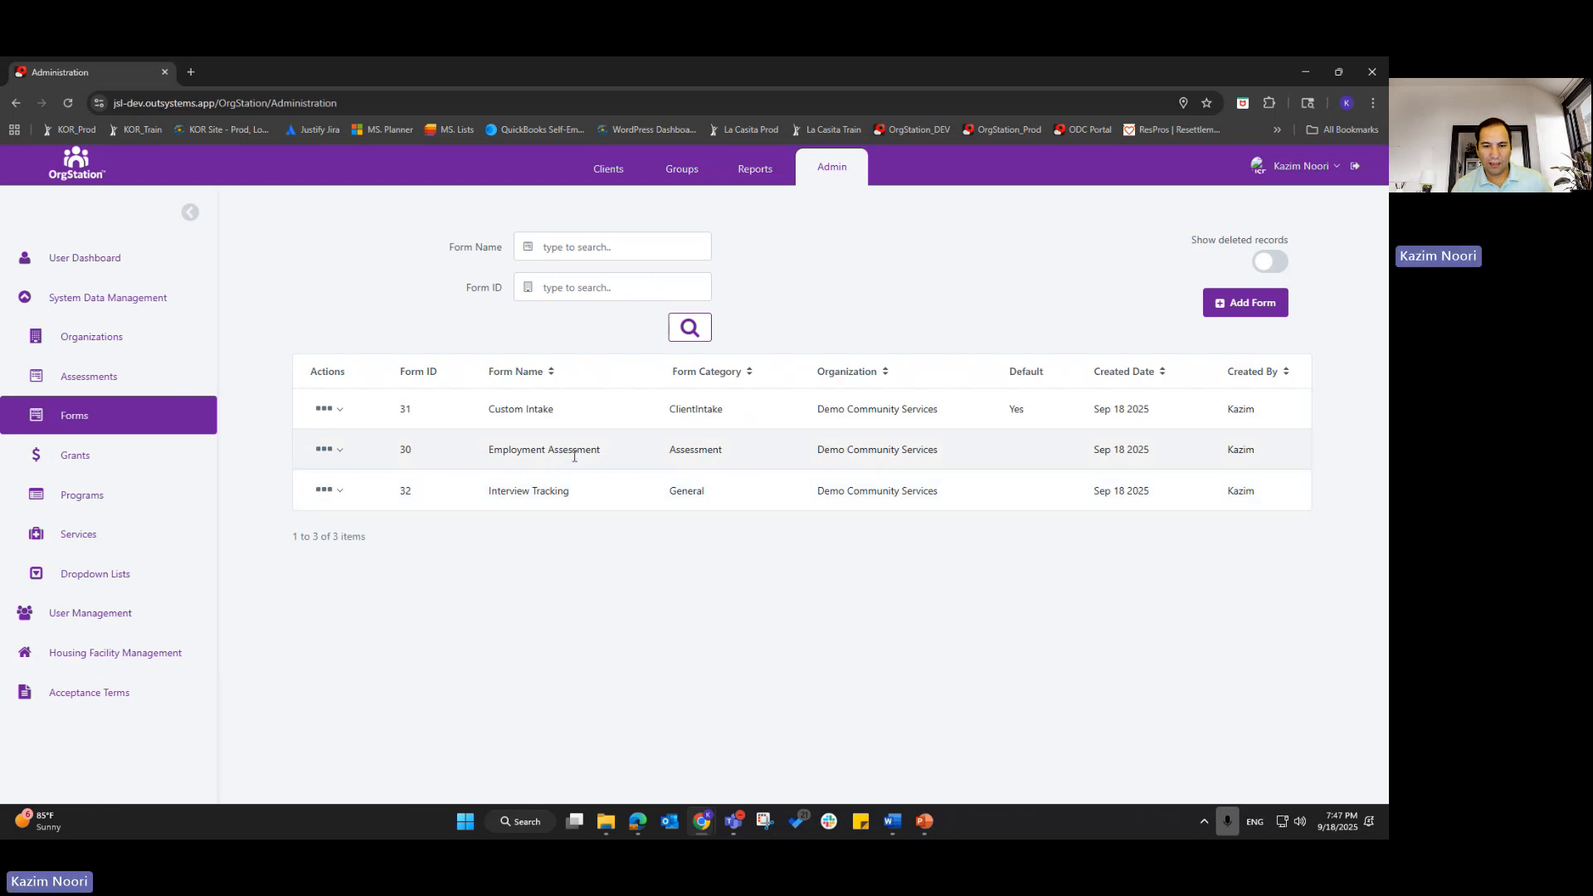
# - Start a new Interview Tracking form response in the client's additional information
pyautogui.click(600, 181)
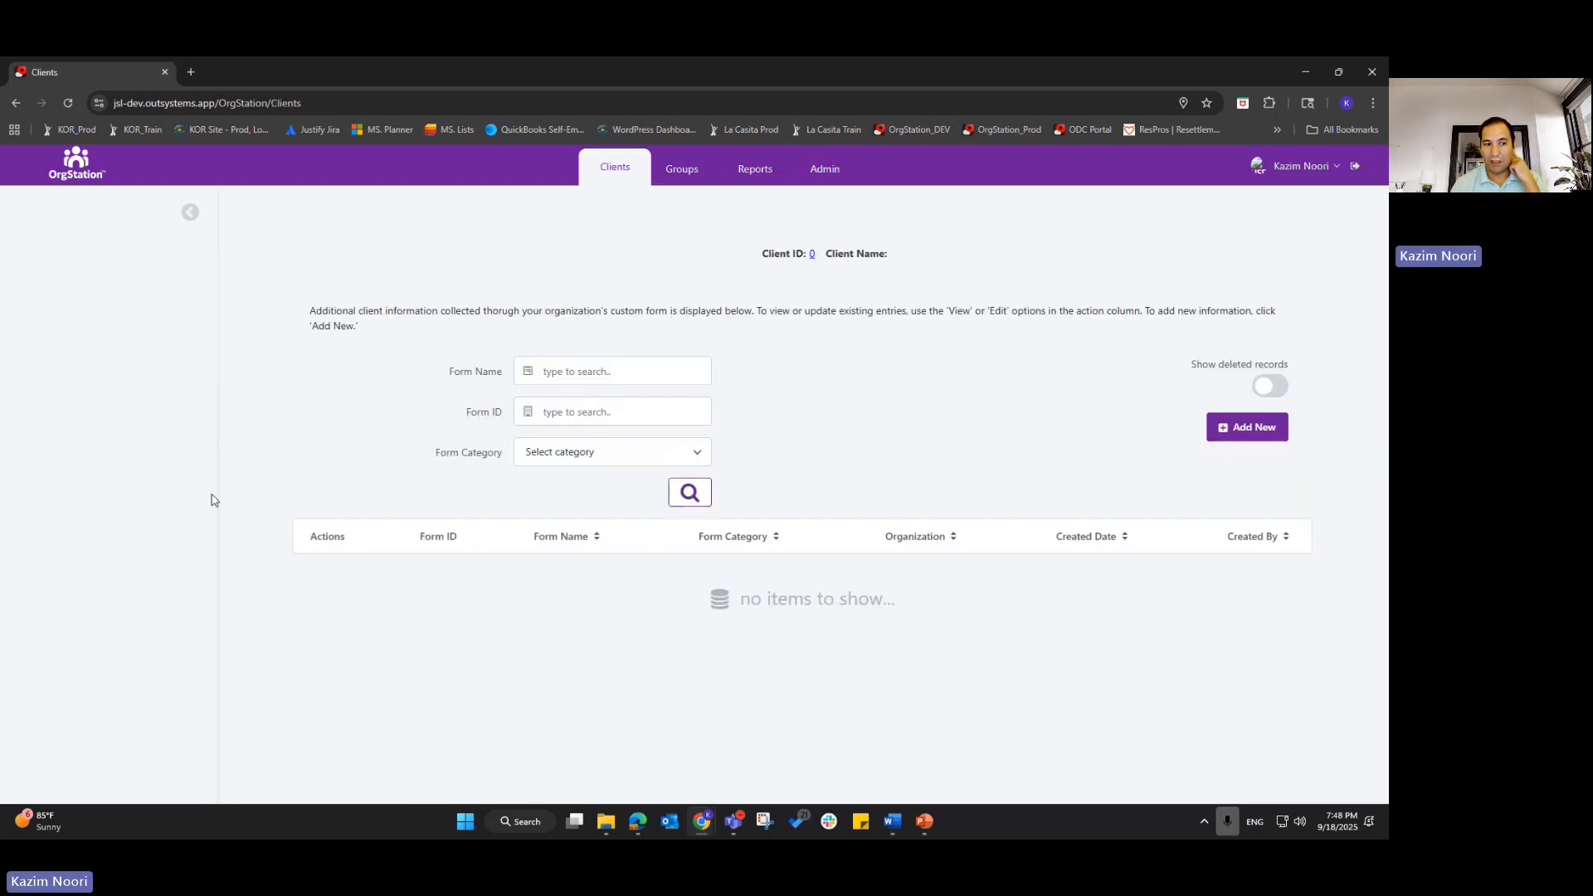
pyautogui.scroll(-2, 111, 711)
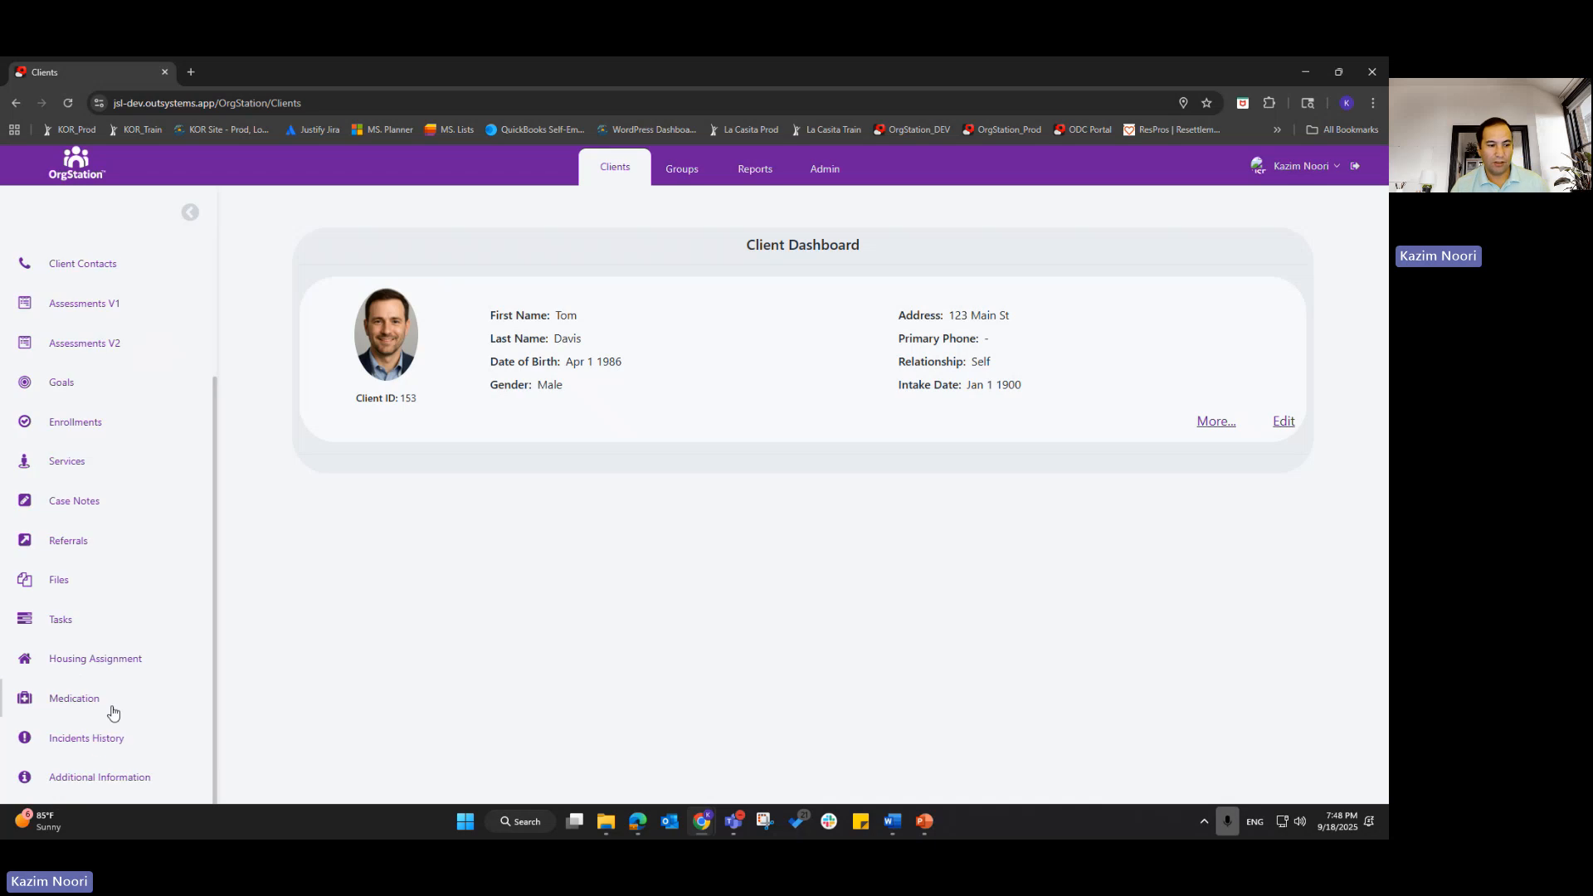
pyautogui.click(64, 780)
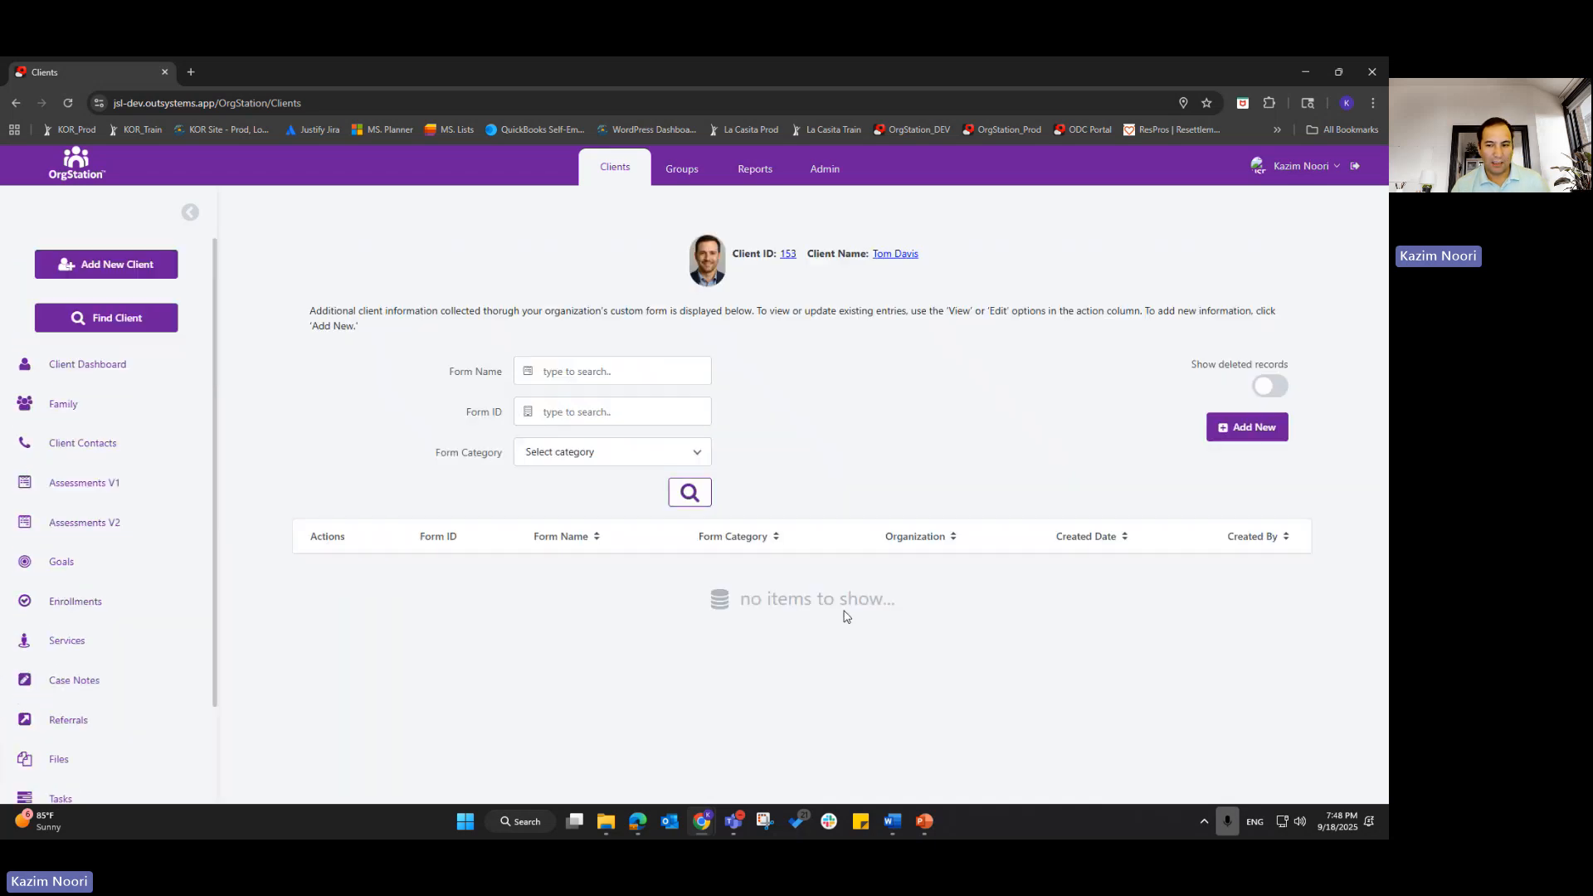
pyautogui.click(1233, 430)
pyautogui.click(758, 474)
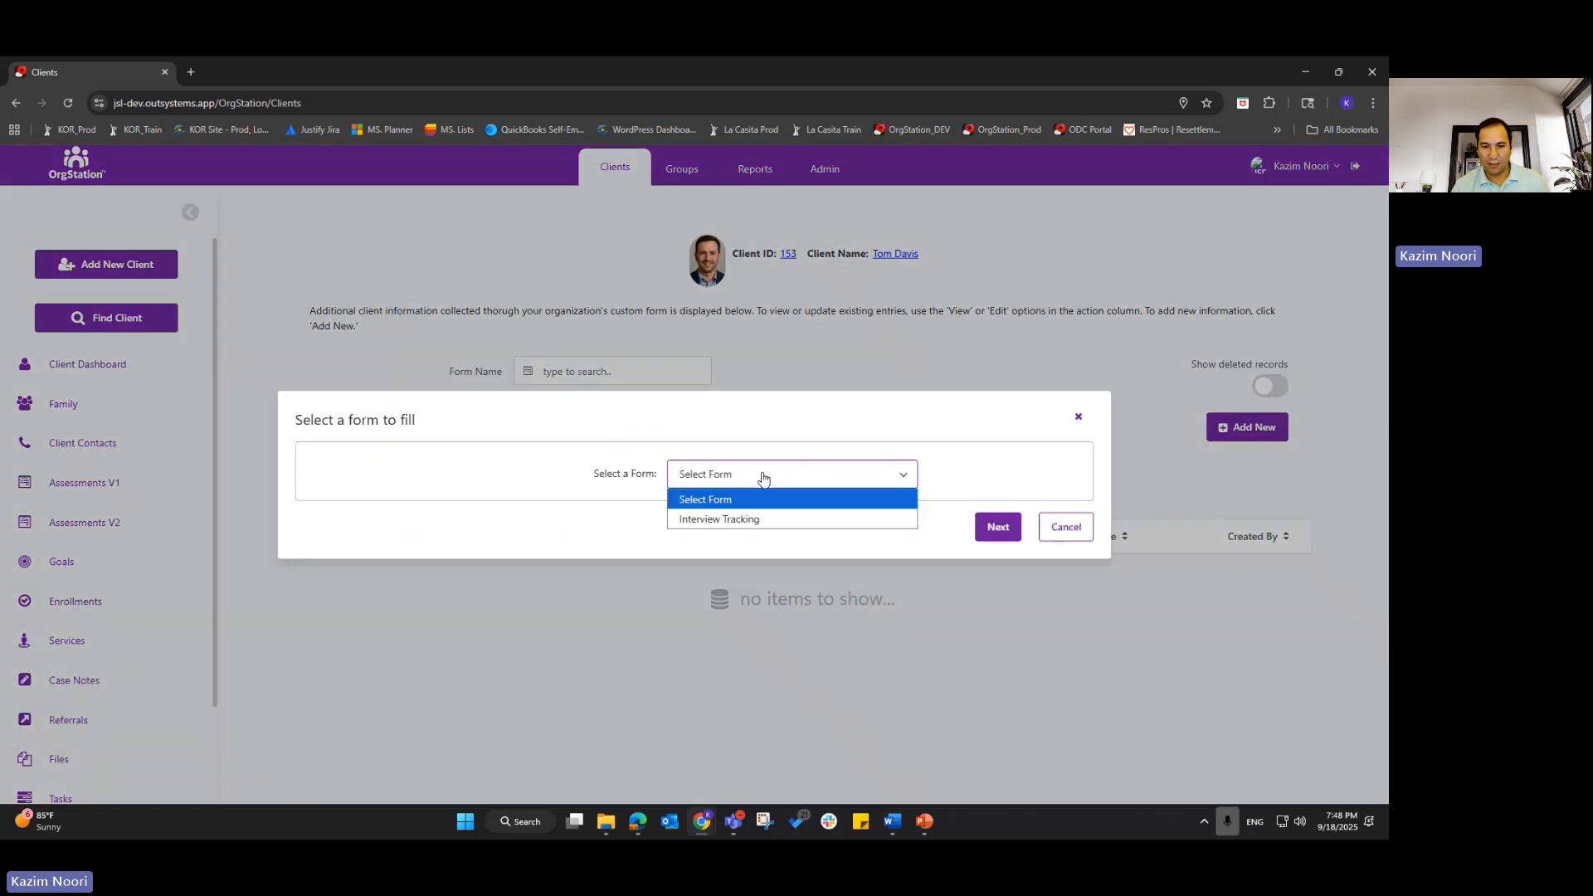
pyautogui.click(745, 519)
pyautogui.click(996, 528)
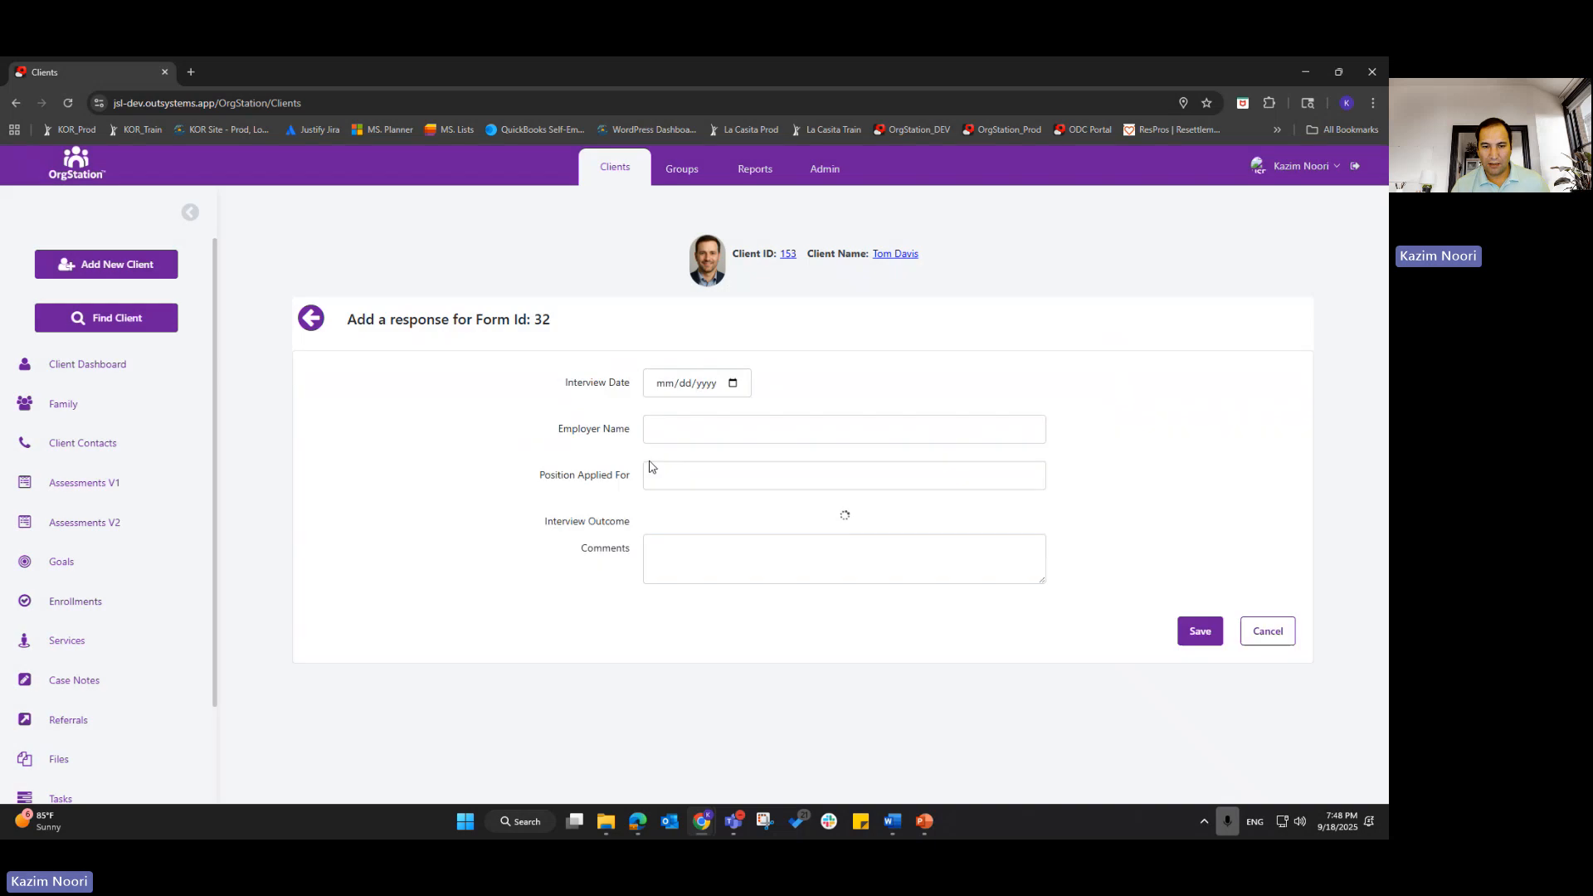
# - Set the interview date to 09/18/2025, the employer name to Walmart and the position applied for to Truck Driver
pyautogui.click(730, 388)
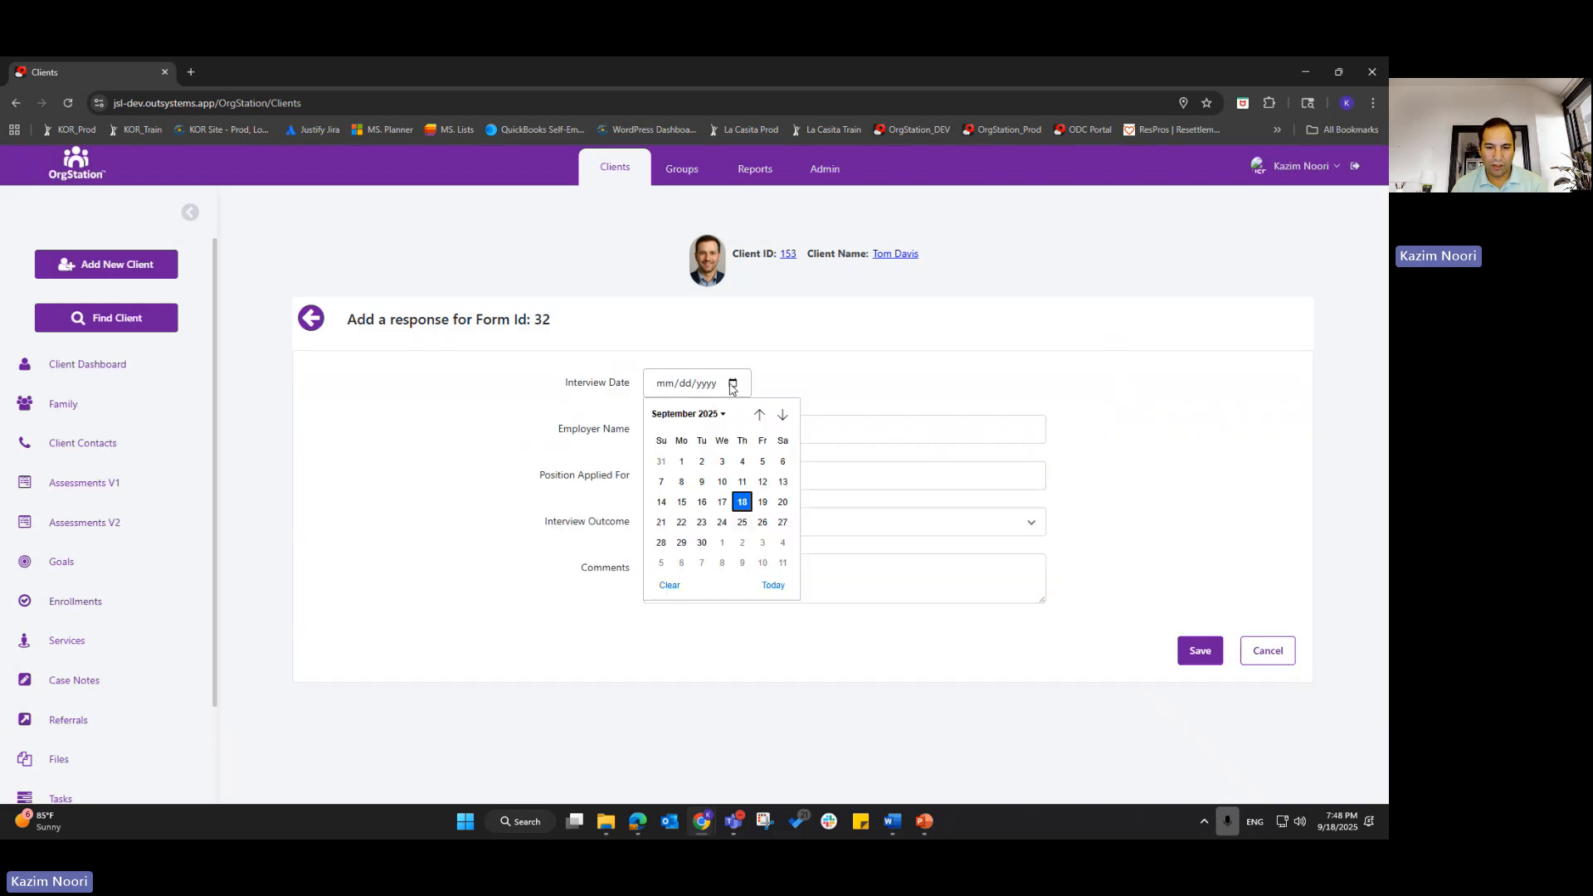
pyautogui.click(772, 583)
pyautogui.click(693, 424)
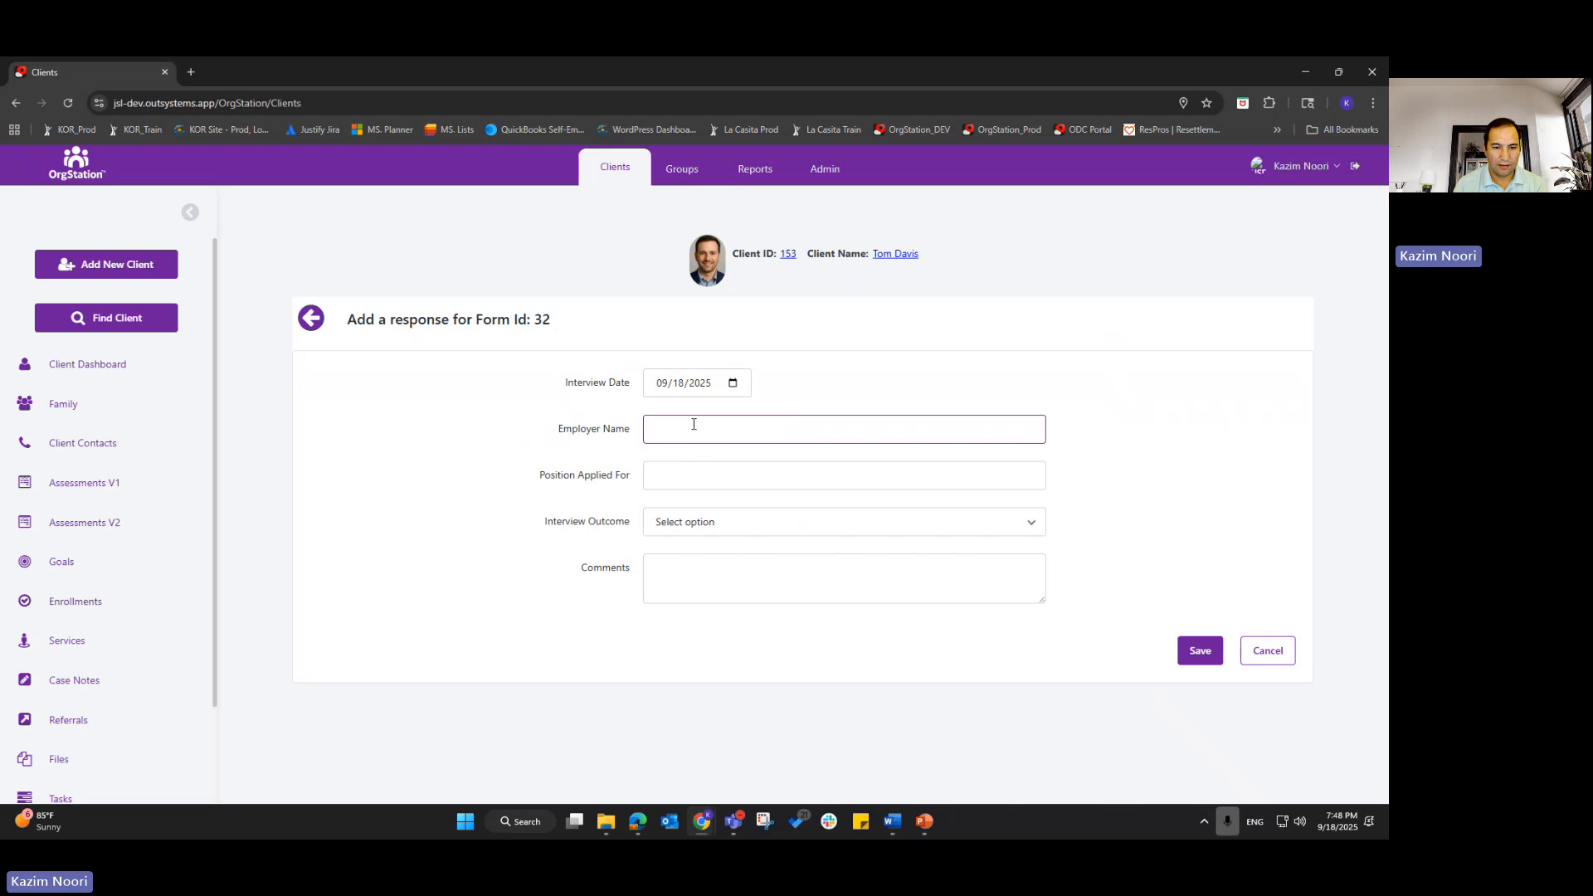
pyautogui.write('Walmart')
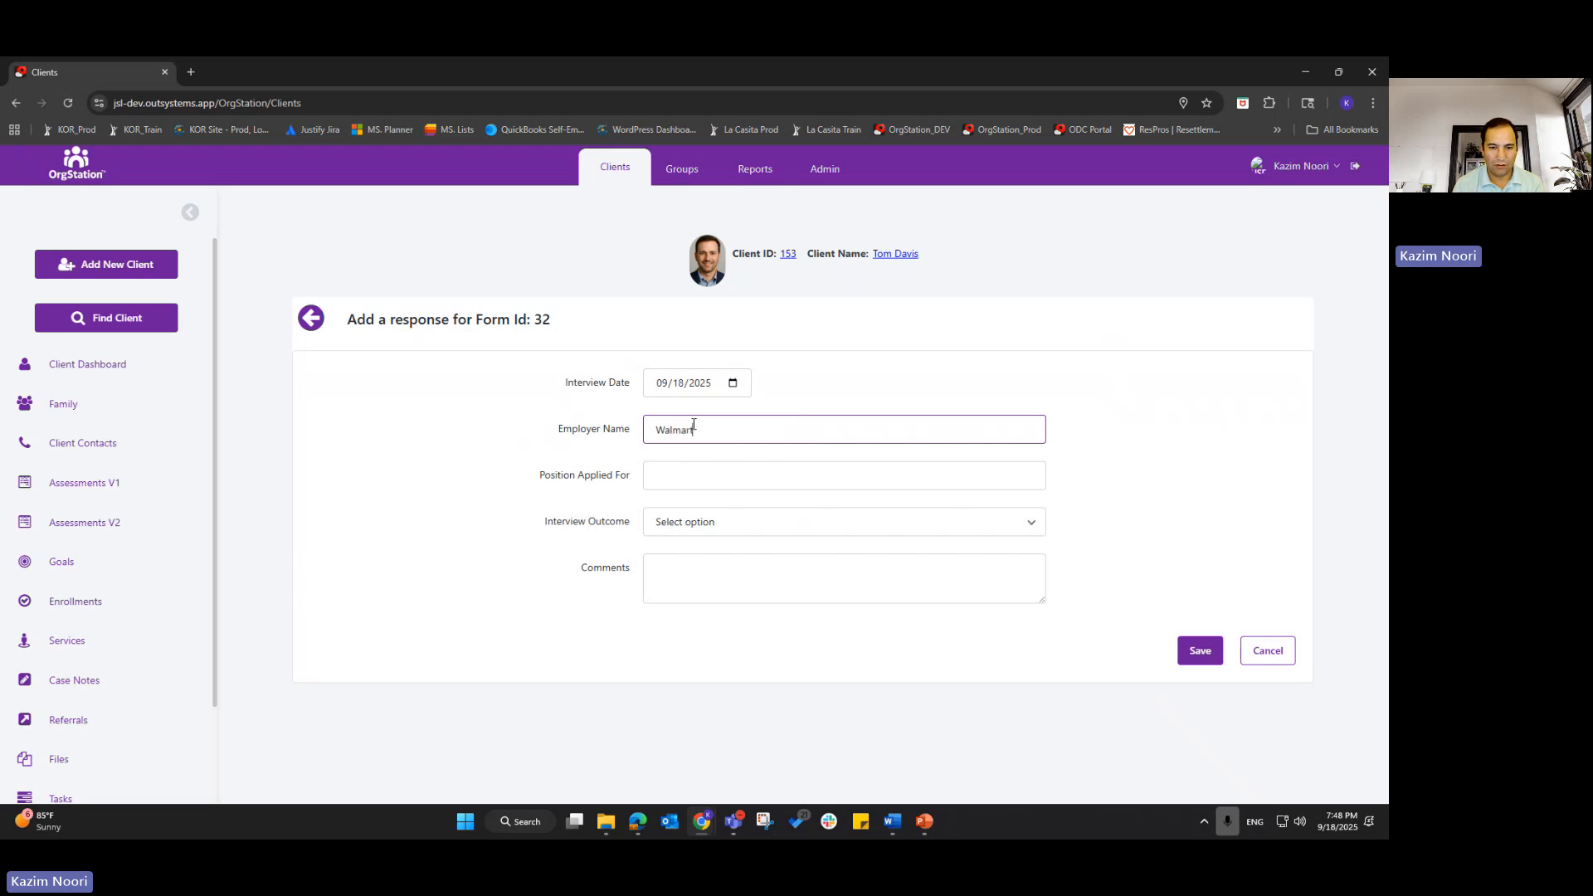
pyautogui.press('Tab')
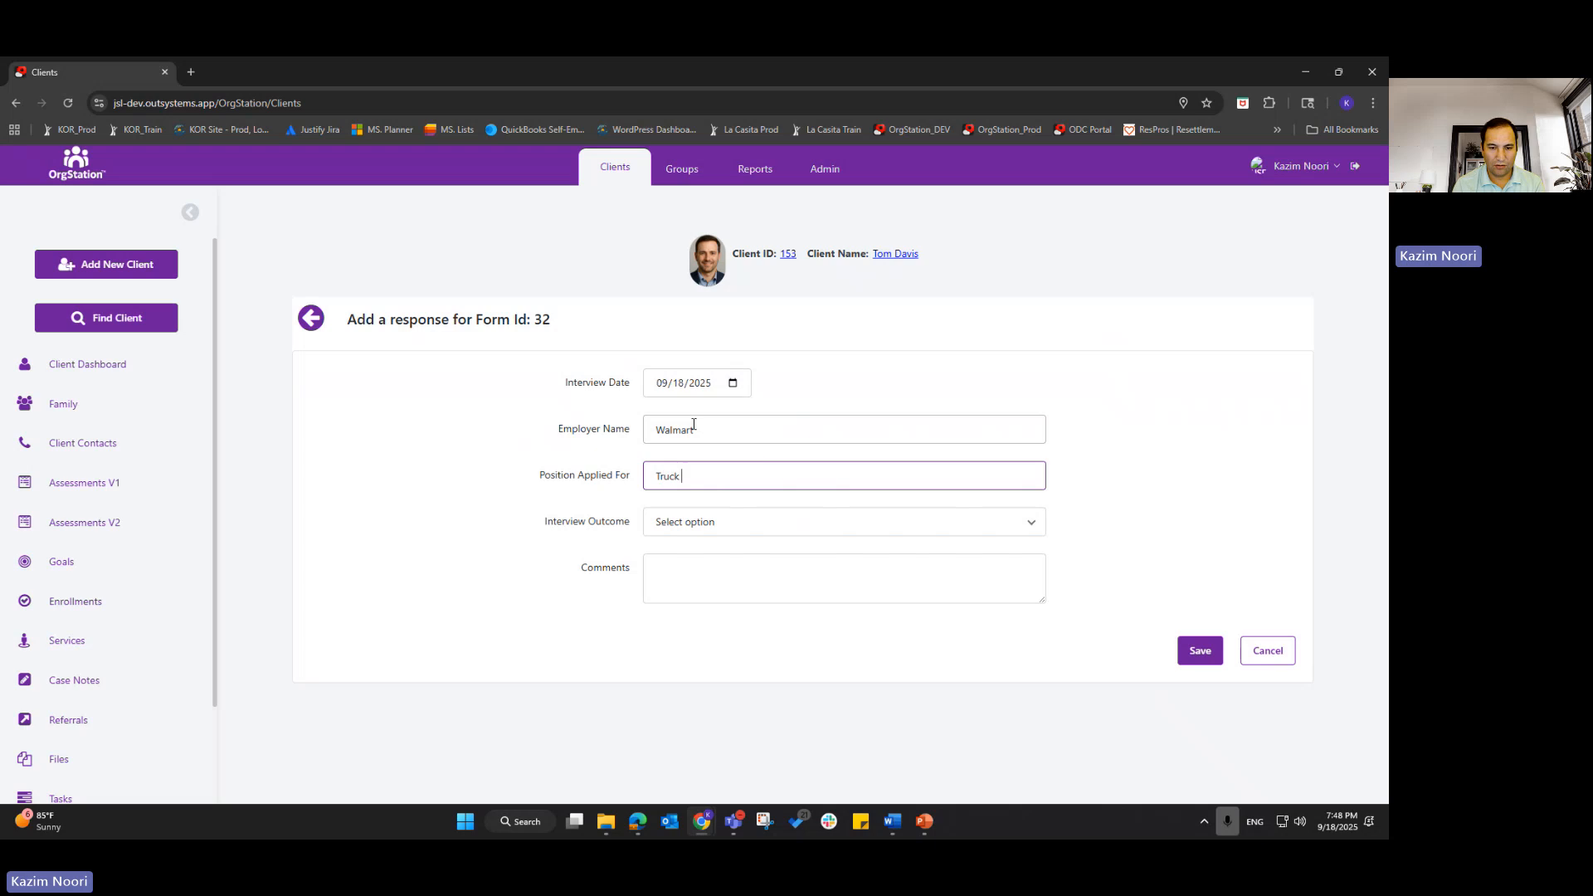
pyautogui.write('Truck Driver')
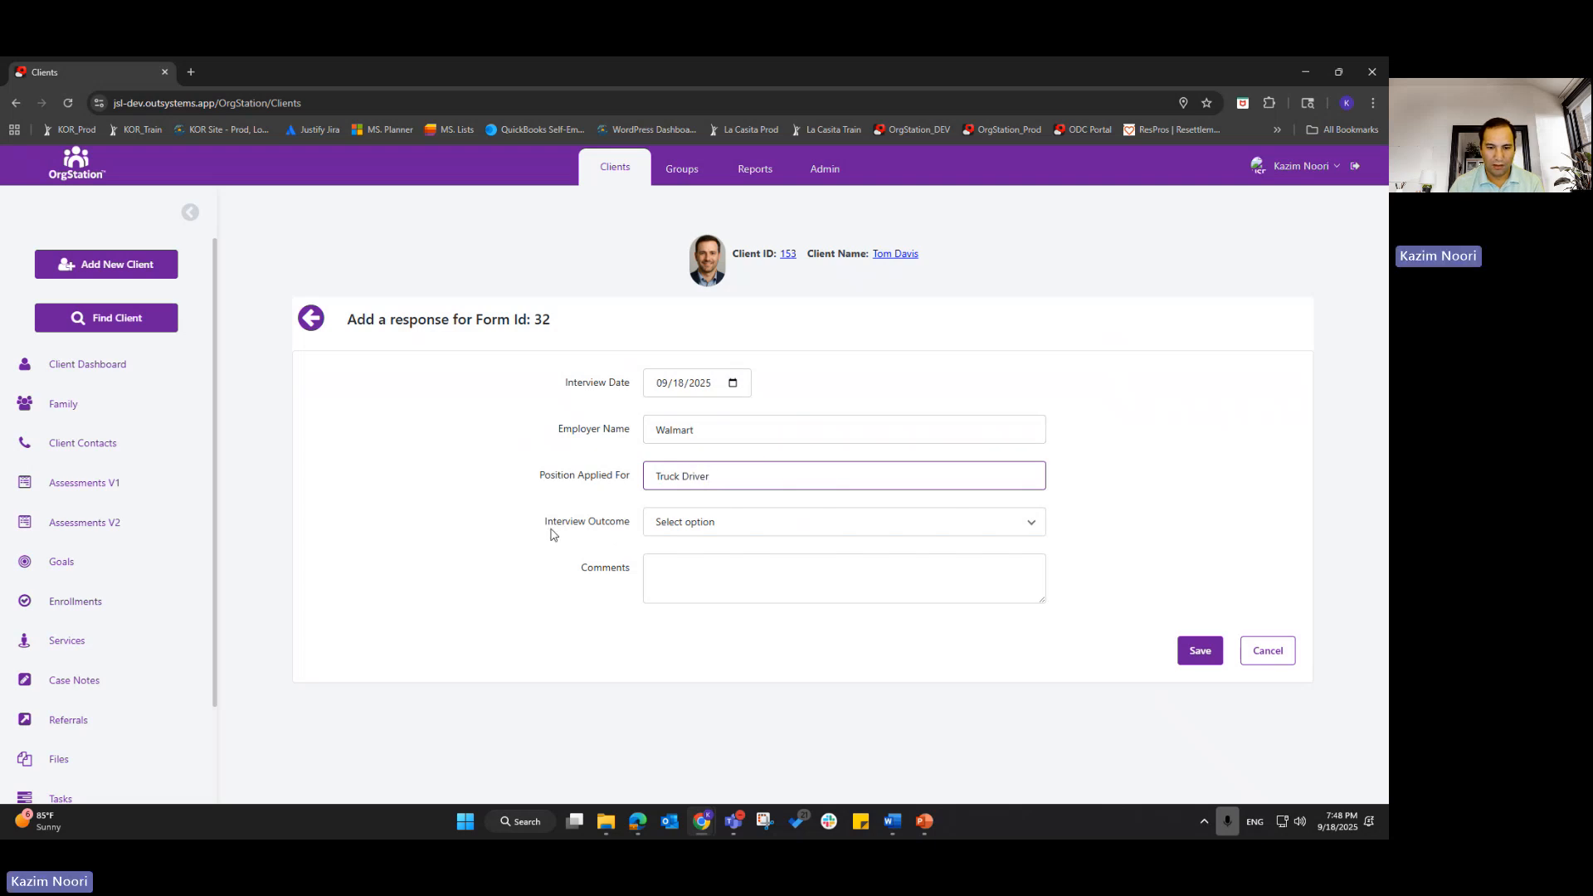
# - Set the interview outcome to Pending and save the Interview Tracking form response
pyautogui.click(762, 524)
pyautogui.moveTo(553, 523); pyautogui.dragTo(612, 572)
pyautogui.click(718, 566)
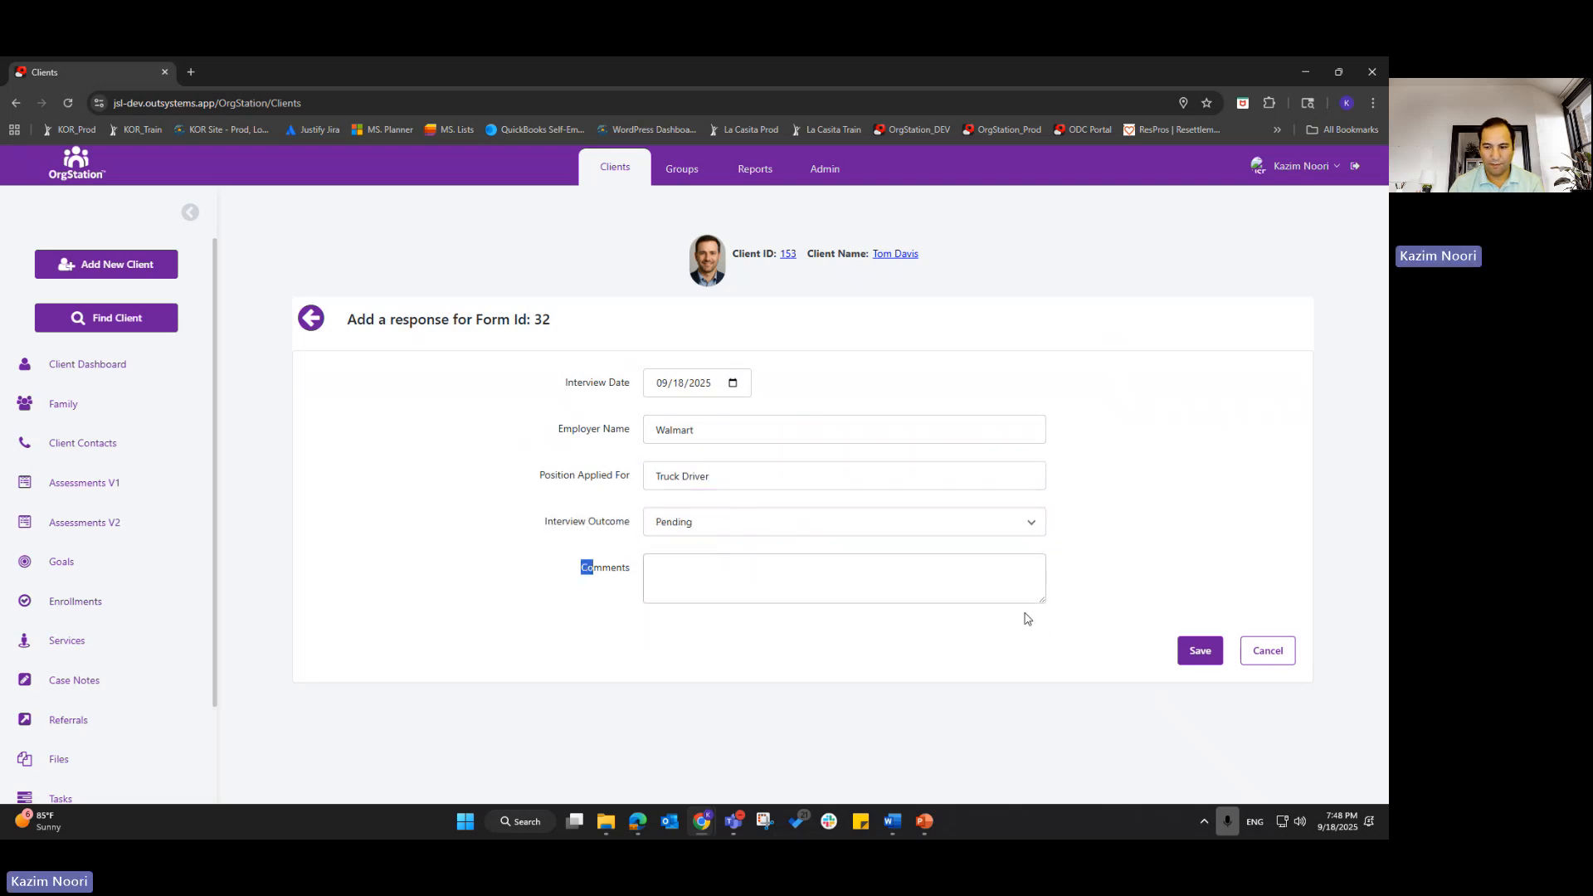
pyautogui.click(1200, 651)
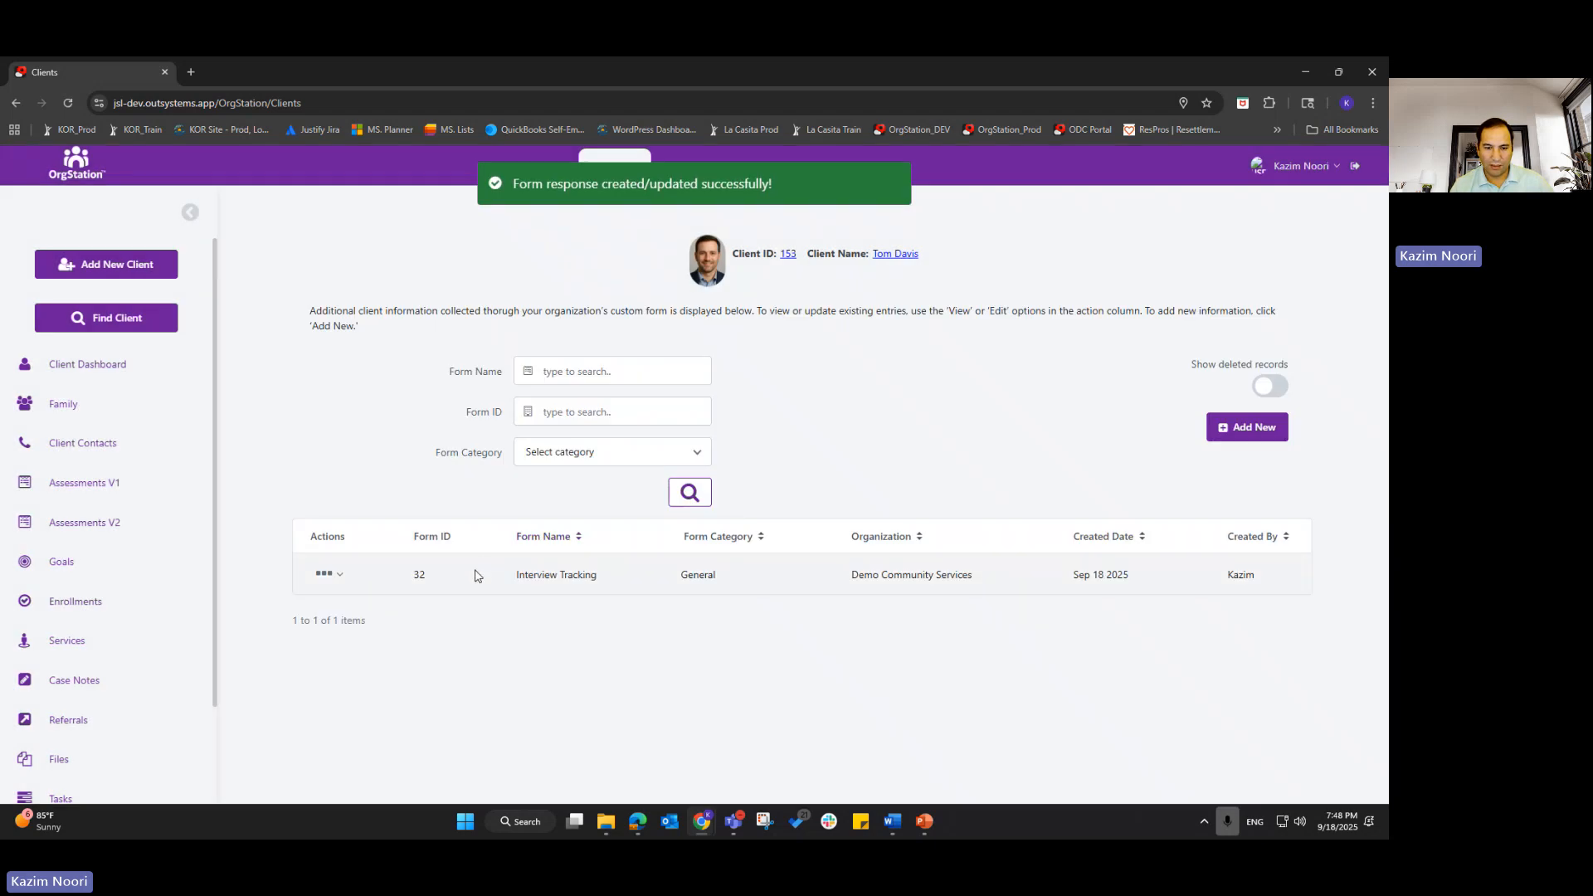
# - Review the saved Interview Tracking entry in the client's additional information and look in on the forms administration page
pyautogui.moveTo(475, 575); pyautogui.dragTo(685, 576)
pyautogui.click(877, 415)
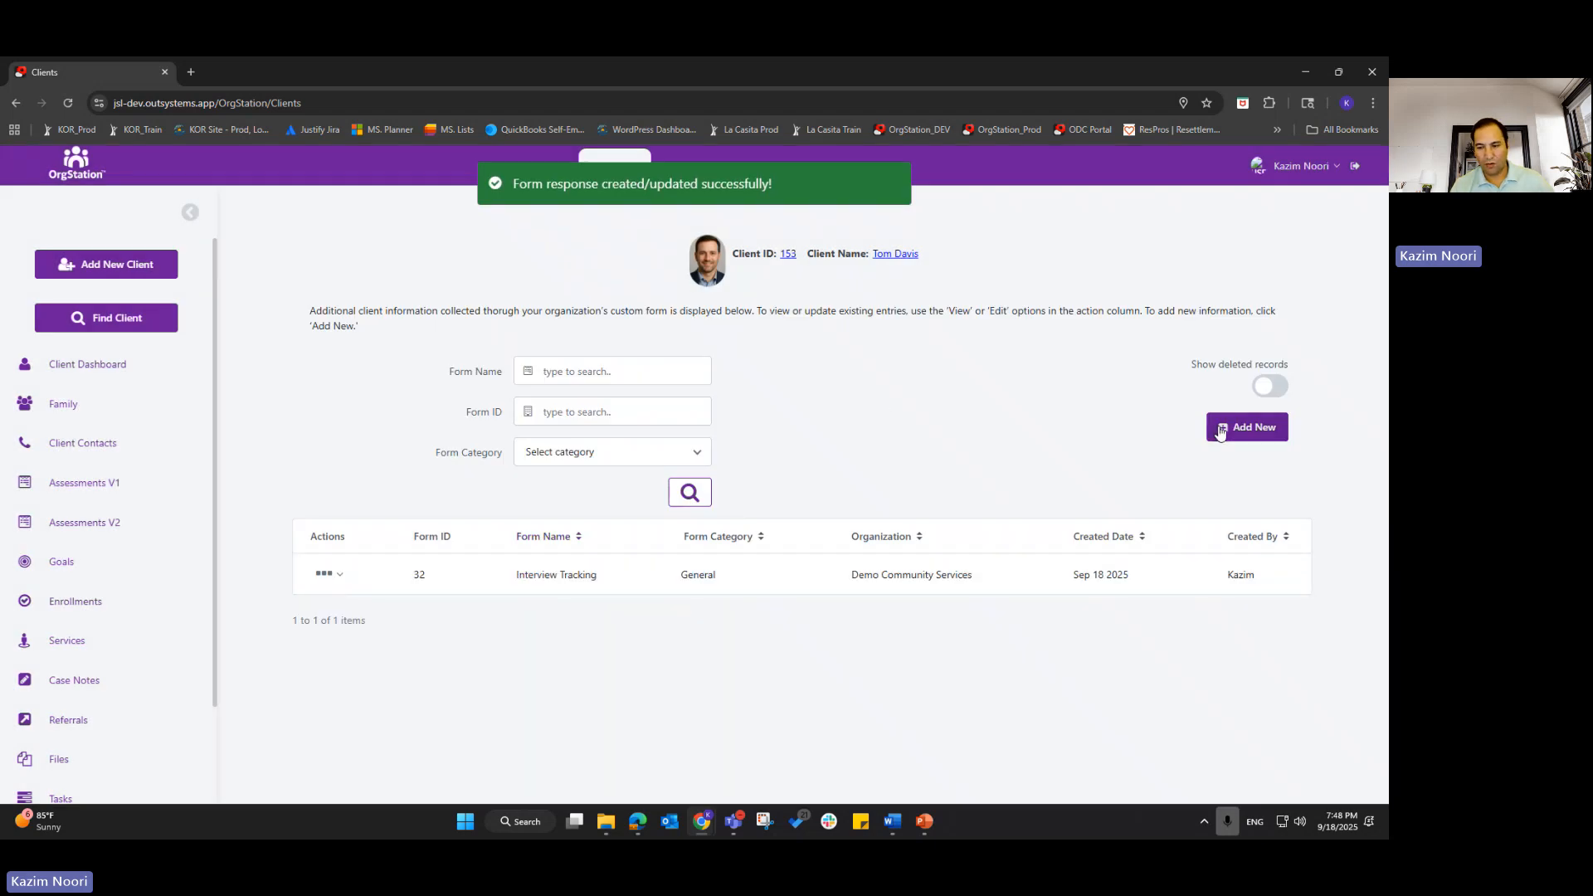
pyautogui.scroll(-3, 120, 697)
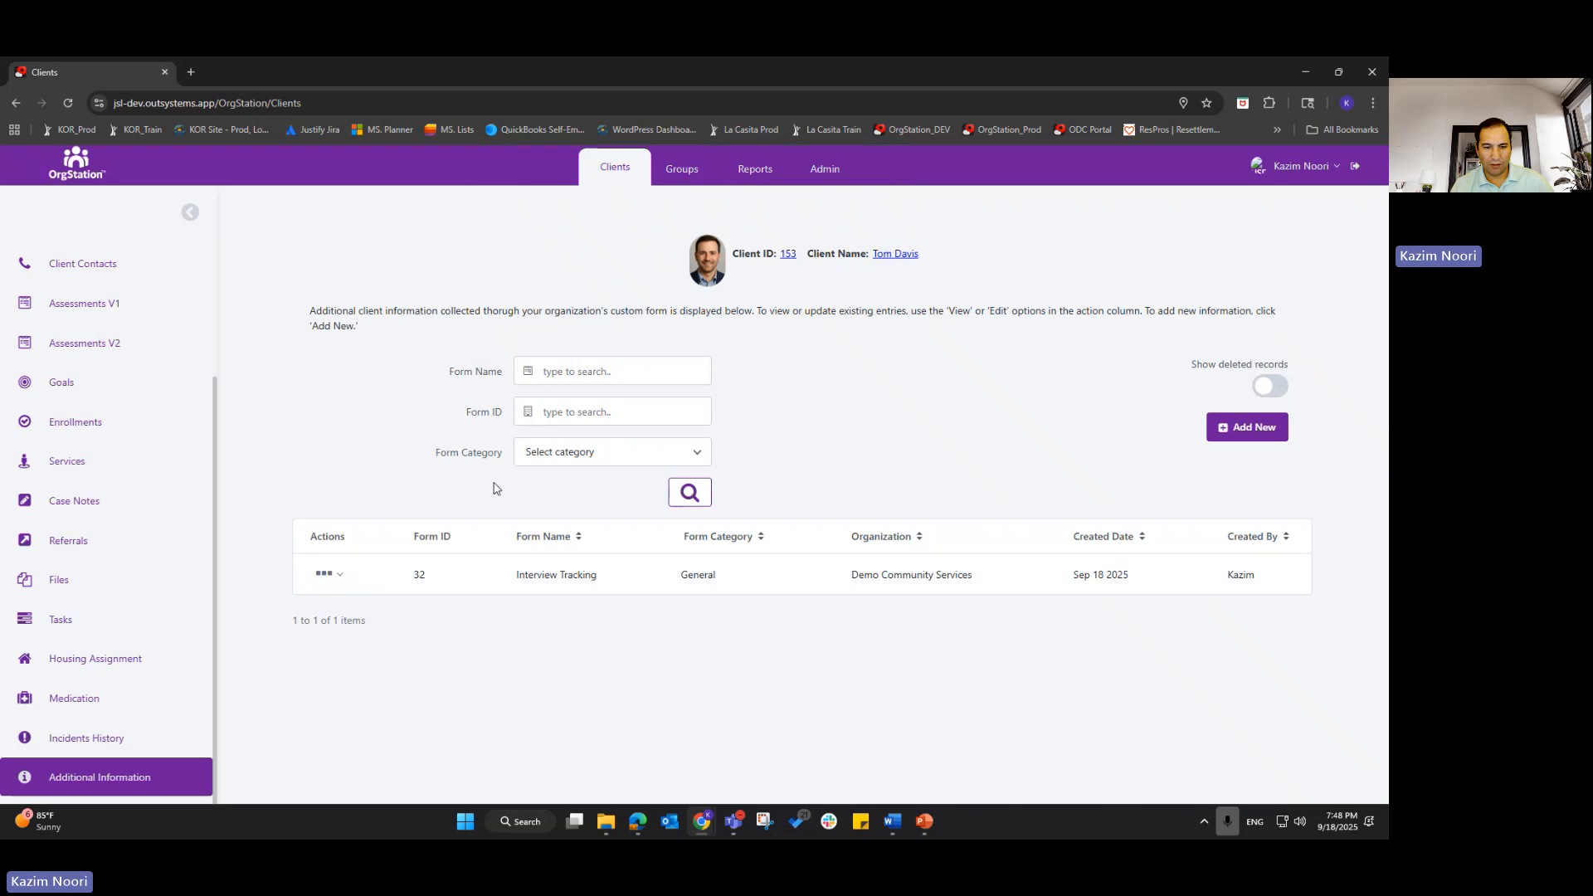
pyautogui.scroll(3, 116, 561)
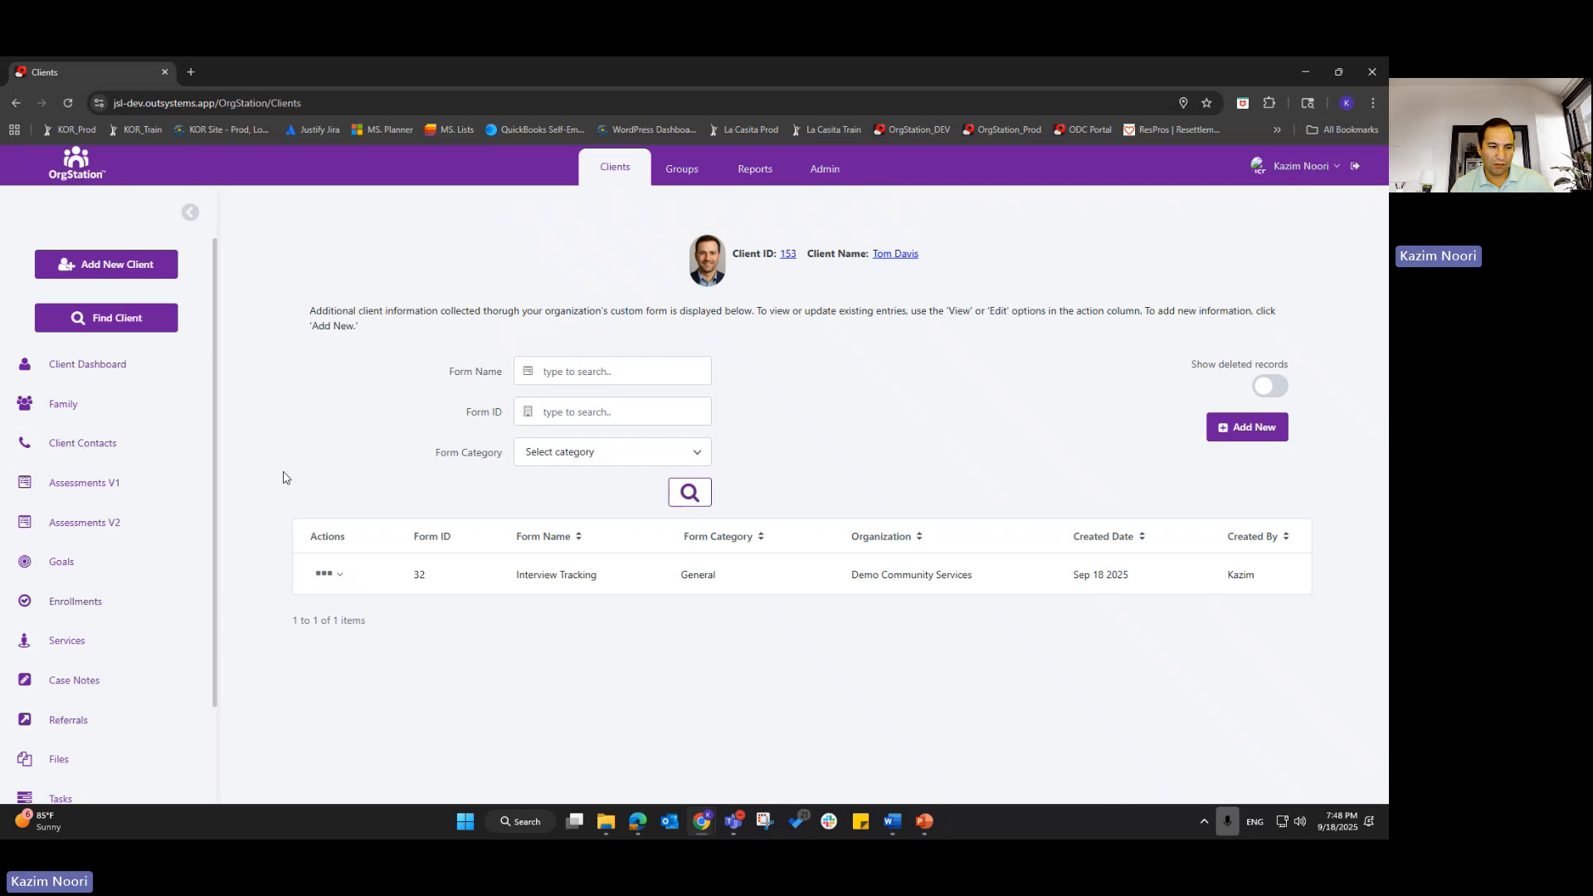
pyautogui.scroll(-3, 133, 594)
pyautogui.click(825, 168)
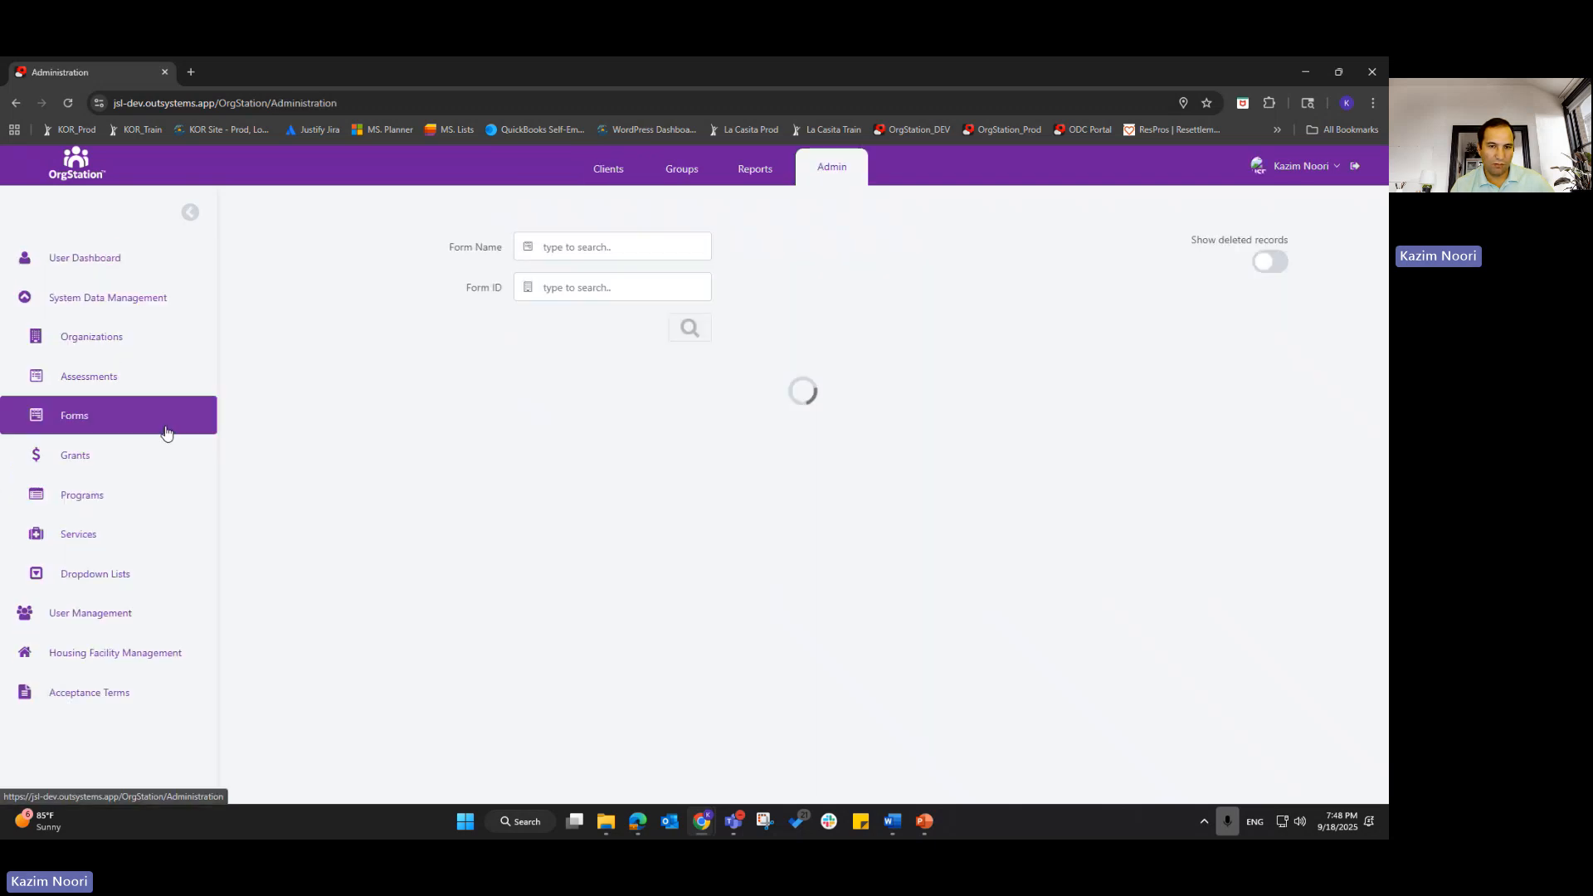
pyautogui.click(602, 170)
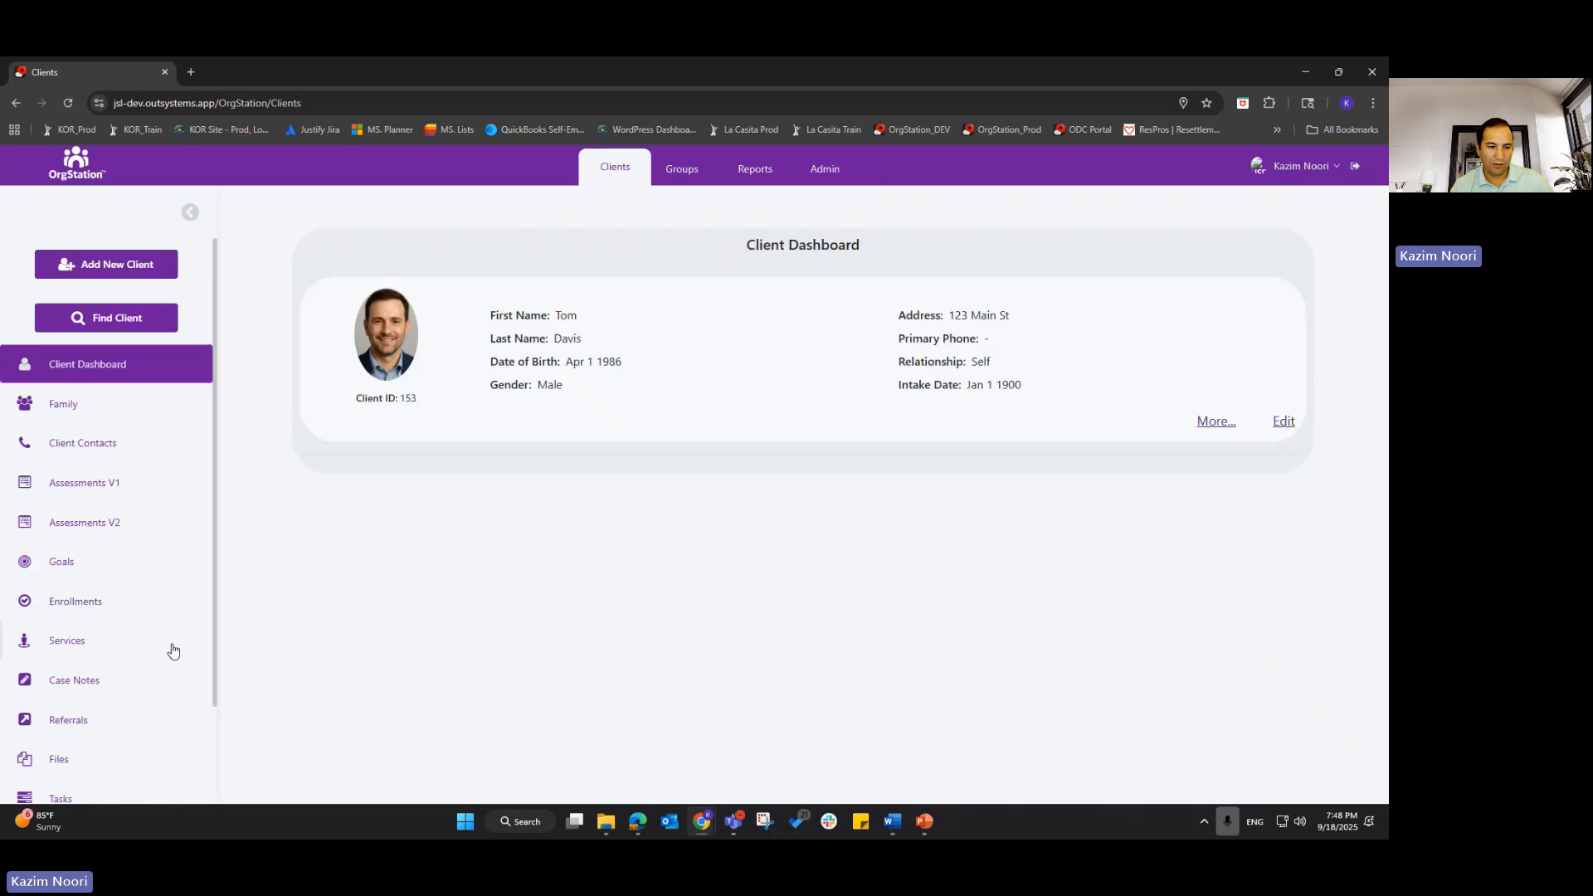
pyautogui.scroll(-2, 150, 697)
pyautogui.click(116, 775)
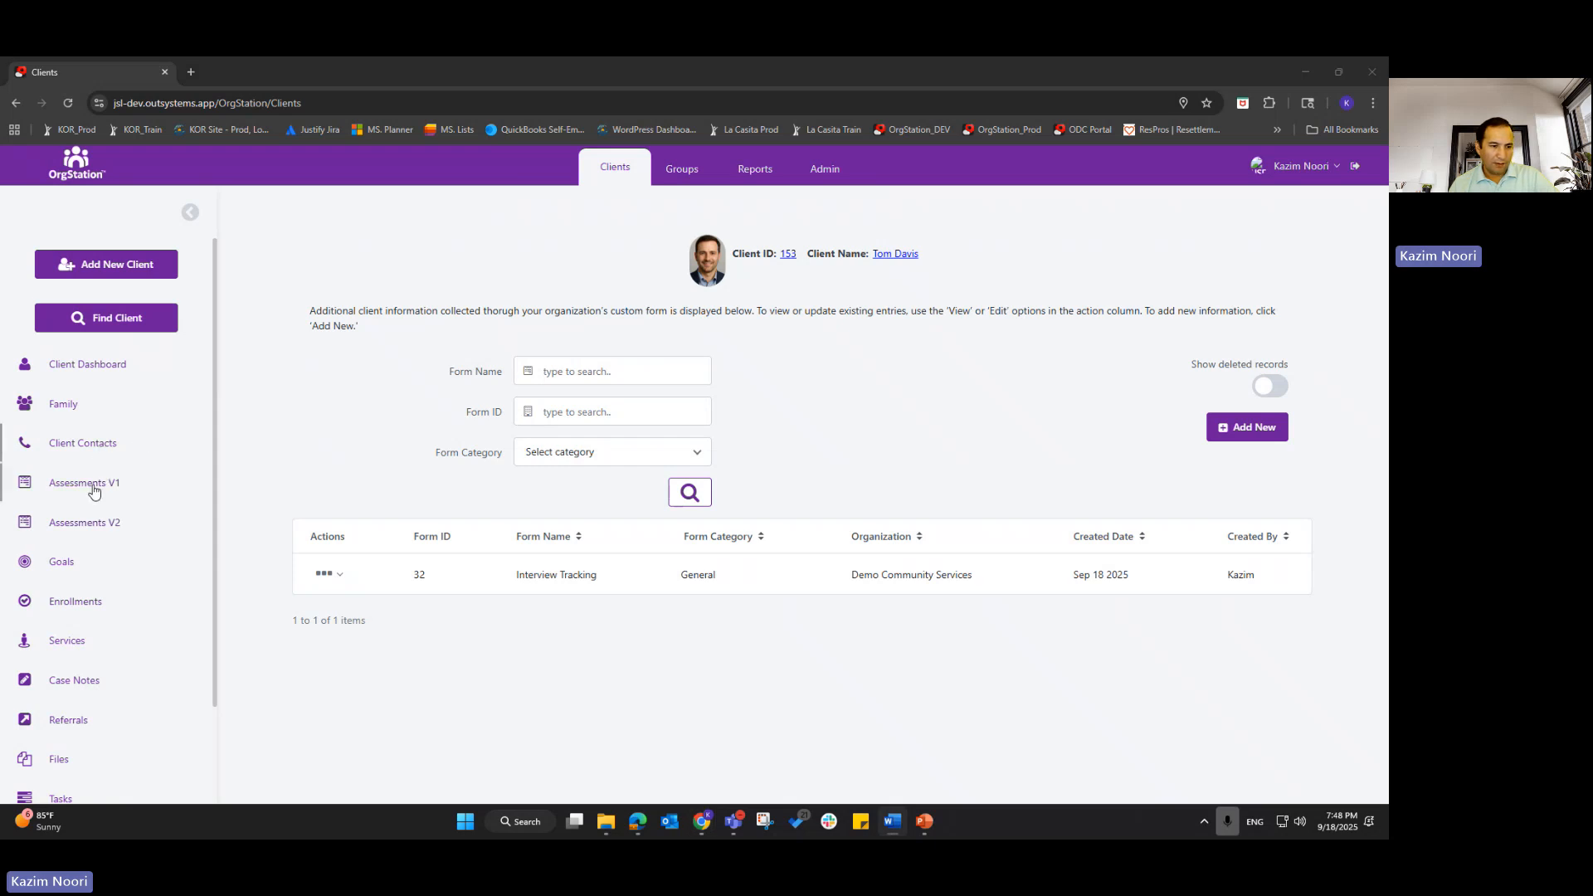
# - Review the client's Assessments V2 list and the Employment Assessment option for a new response, cancelling without filling it in
pyautogui.click(92, 535)
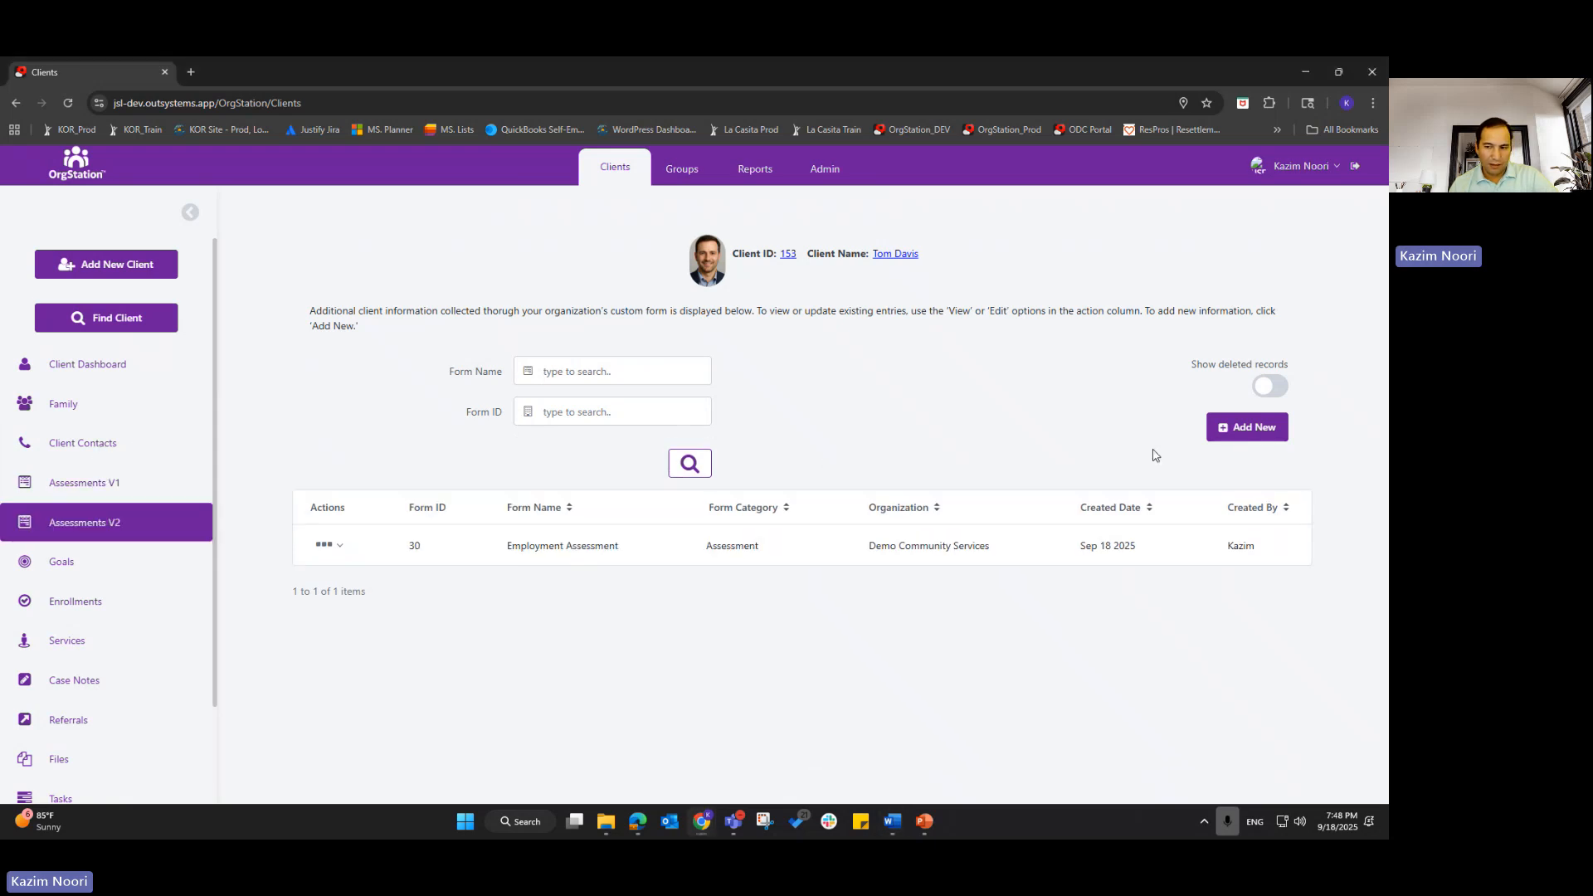
pyautogui.click(1244, 427)
pyautogui.click(775, 481)
pyautogui.click(757, 521)
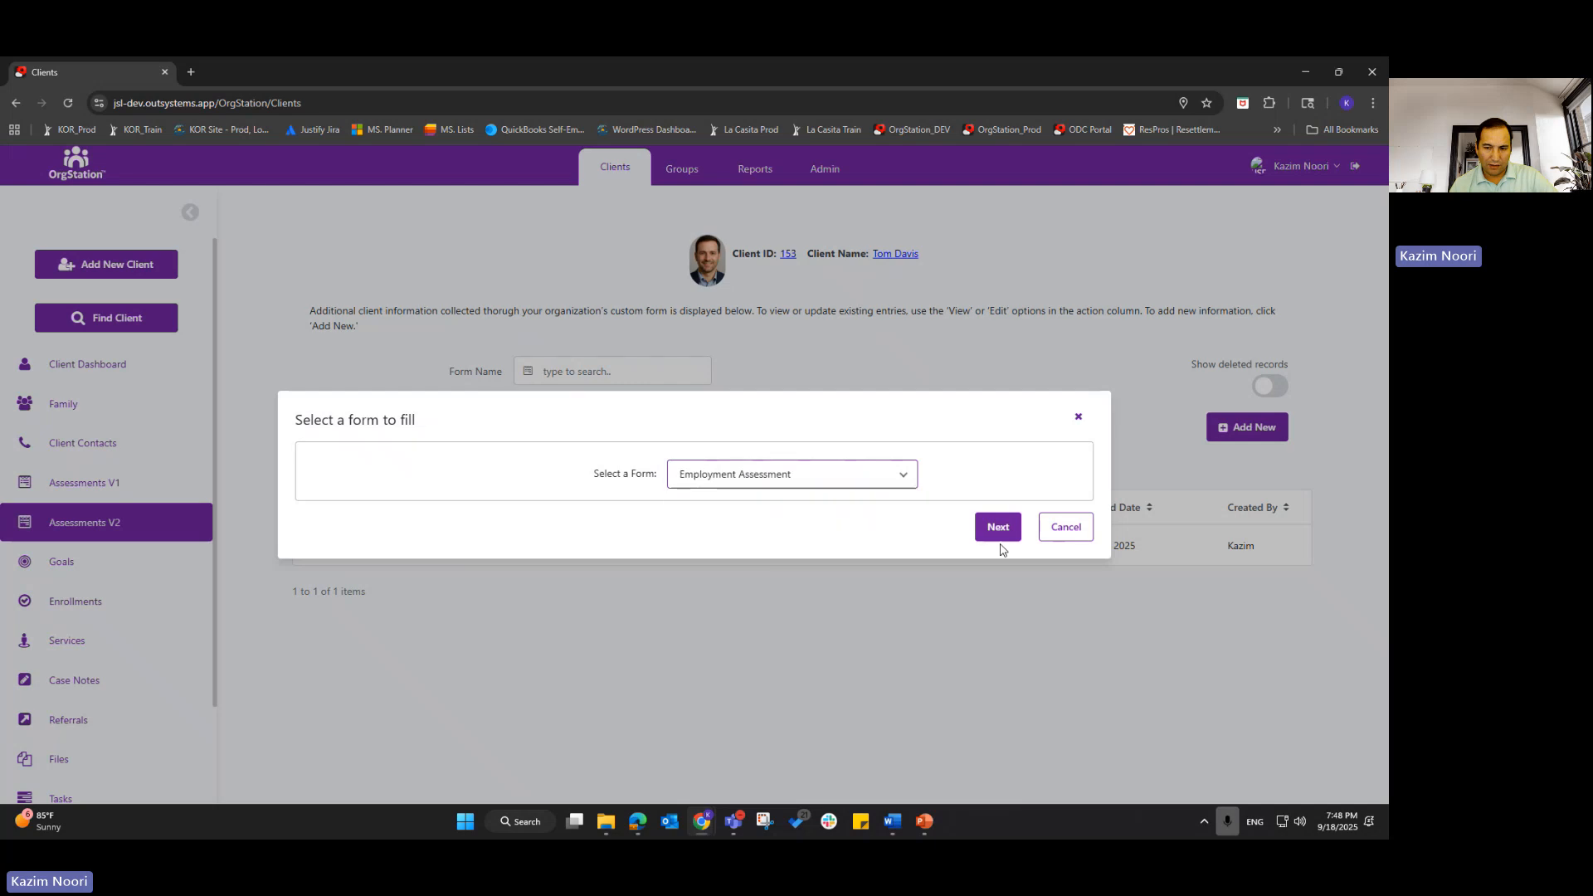
pyautogui.click(1066, 528)
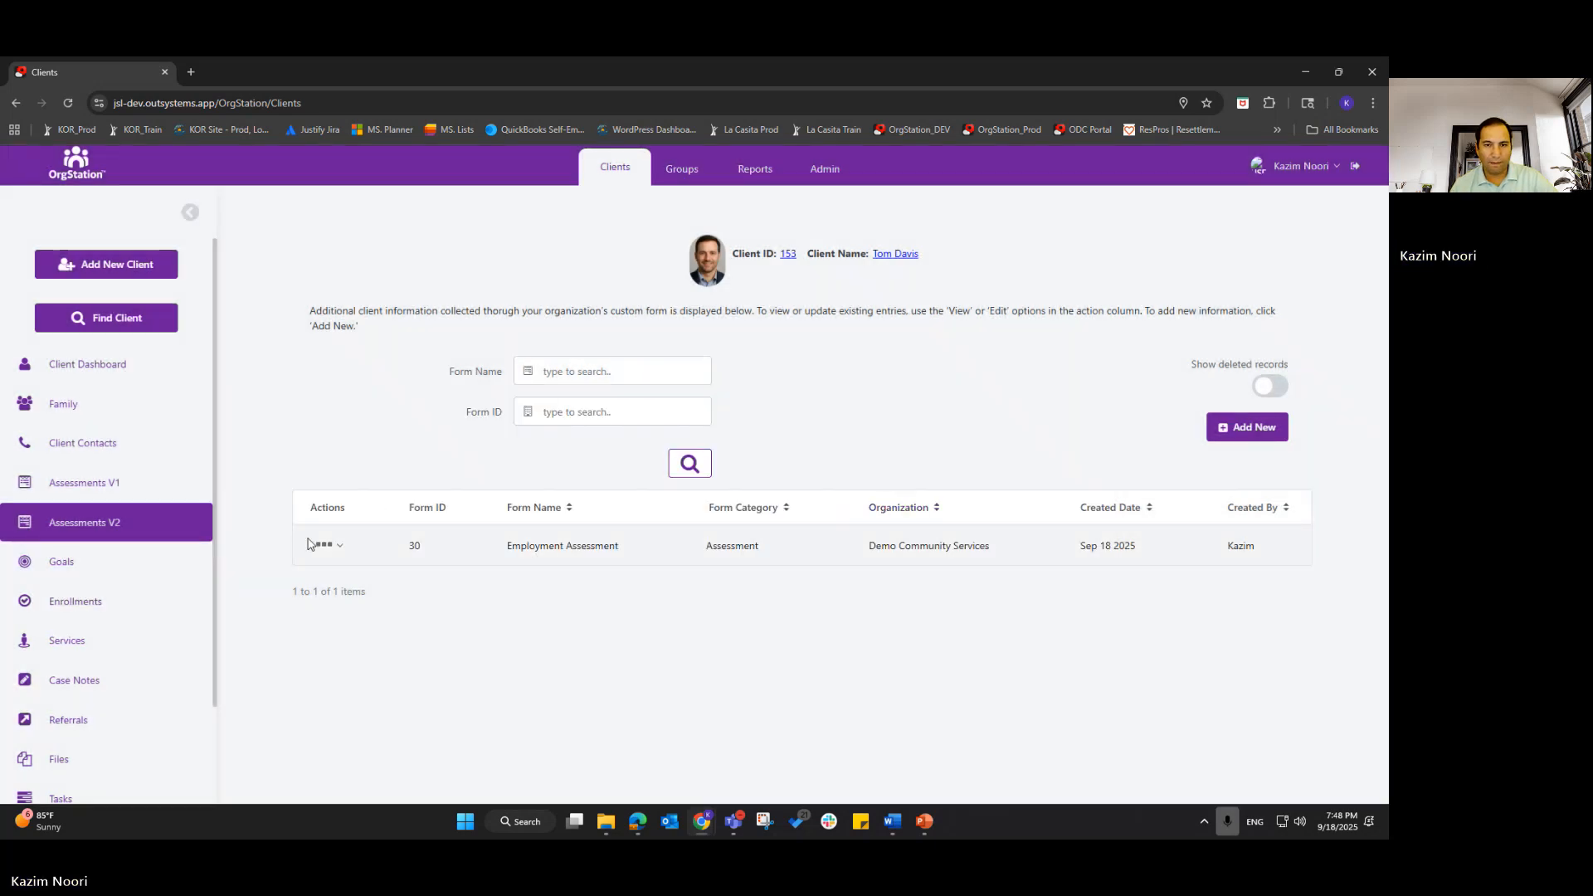
# - Review the reports dashboard's summary cards and the data points of the Intake Trend and Veteran Status charts
pyautogui.click(756, 168)
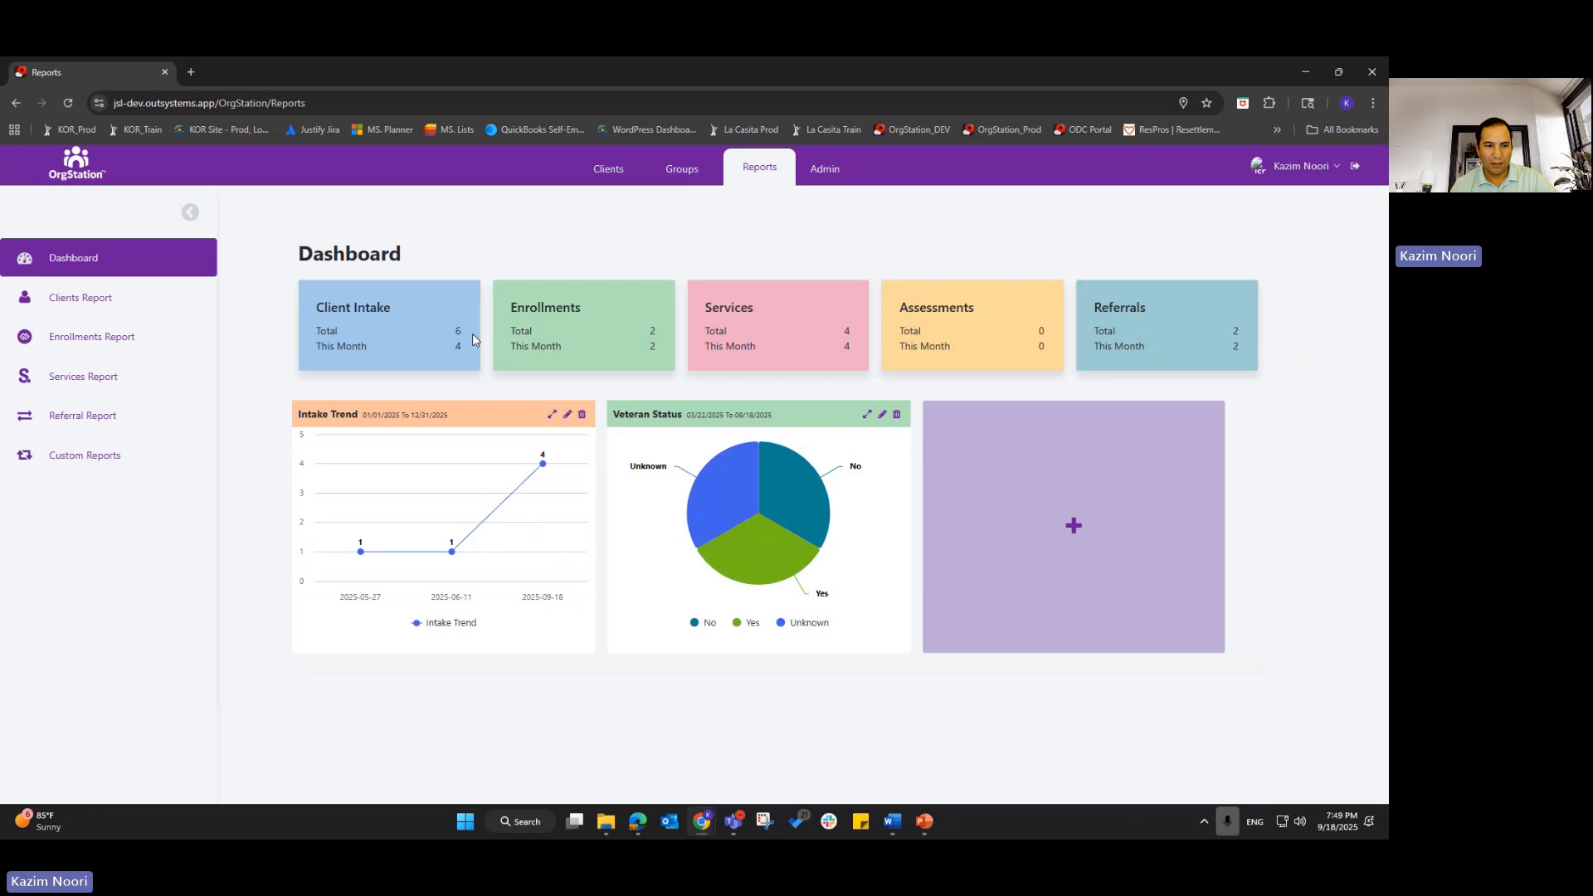
pyautogui.moveTo(329, 308); pyautogui.dragTo(389, 349)
pyautogui.moveTo(517, 308); pyautogui.dragTo(588, 348)
pyautogui.moveTo(750, 308); pyautogui.dragTo(1110, 308)
pyautogui.click(1183, 308)
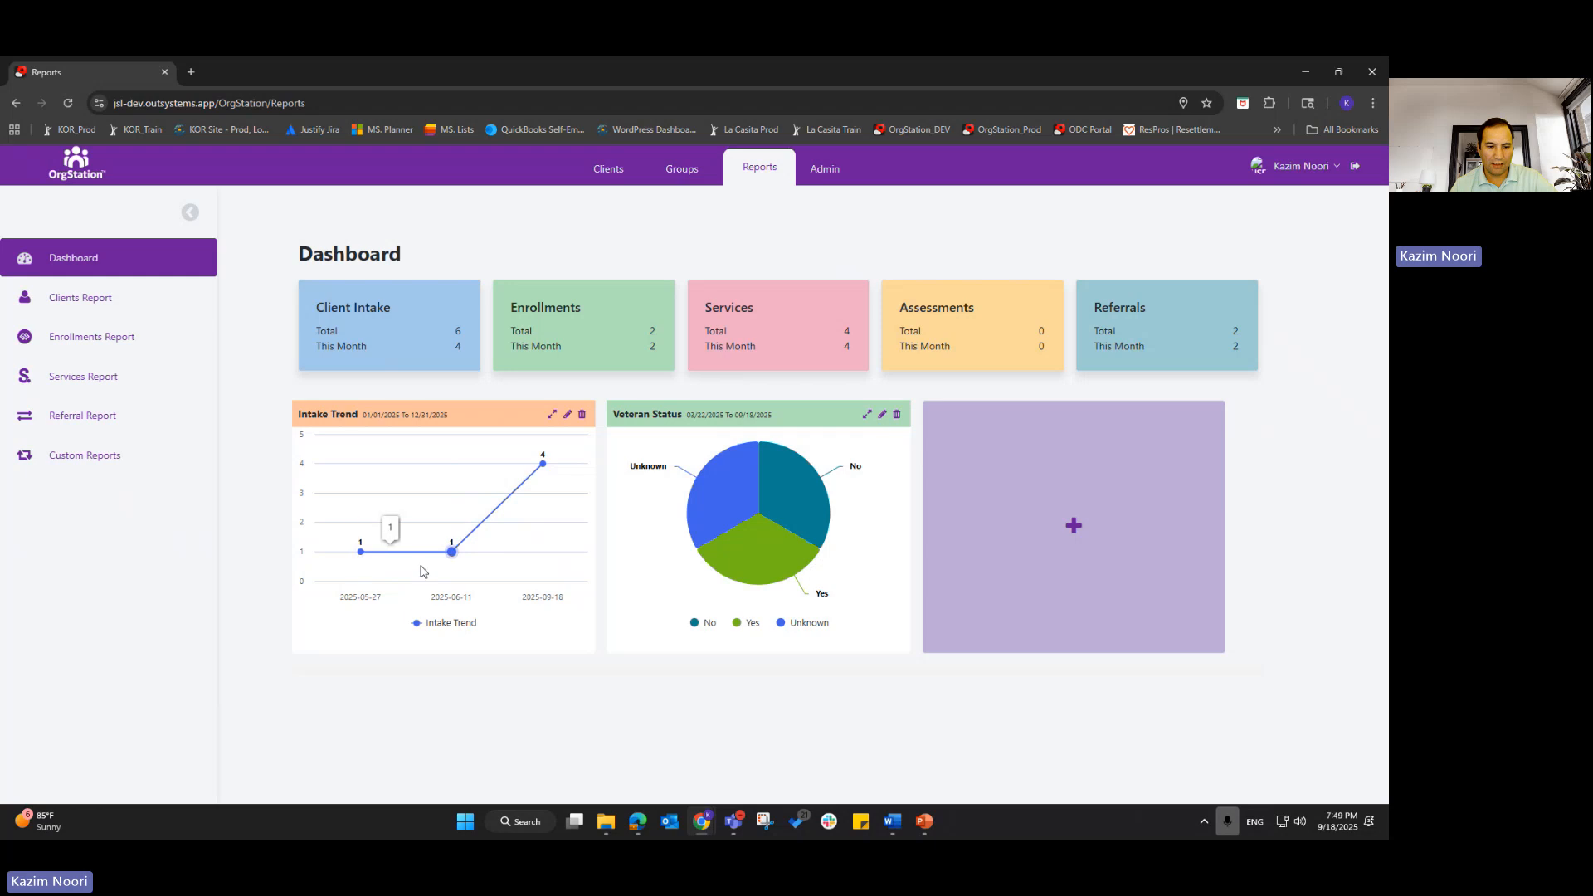
pyautogui.moveTo(535, 472)
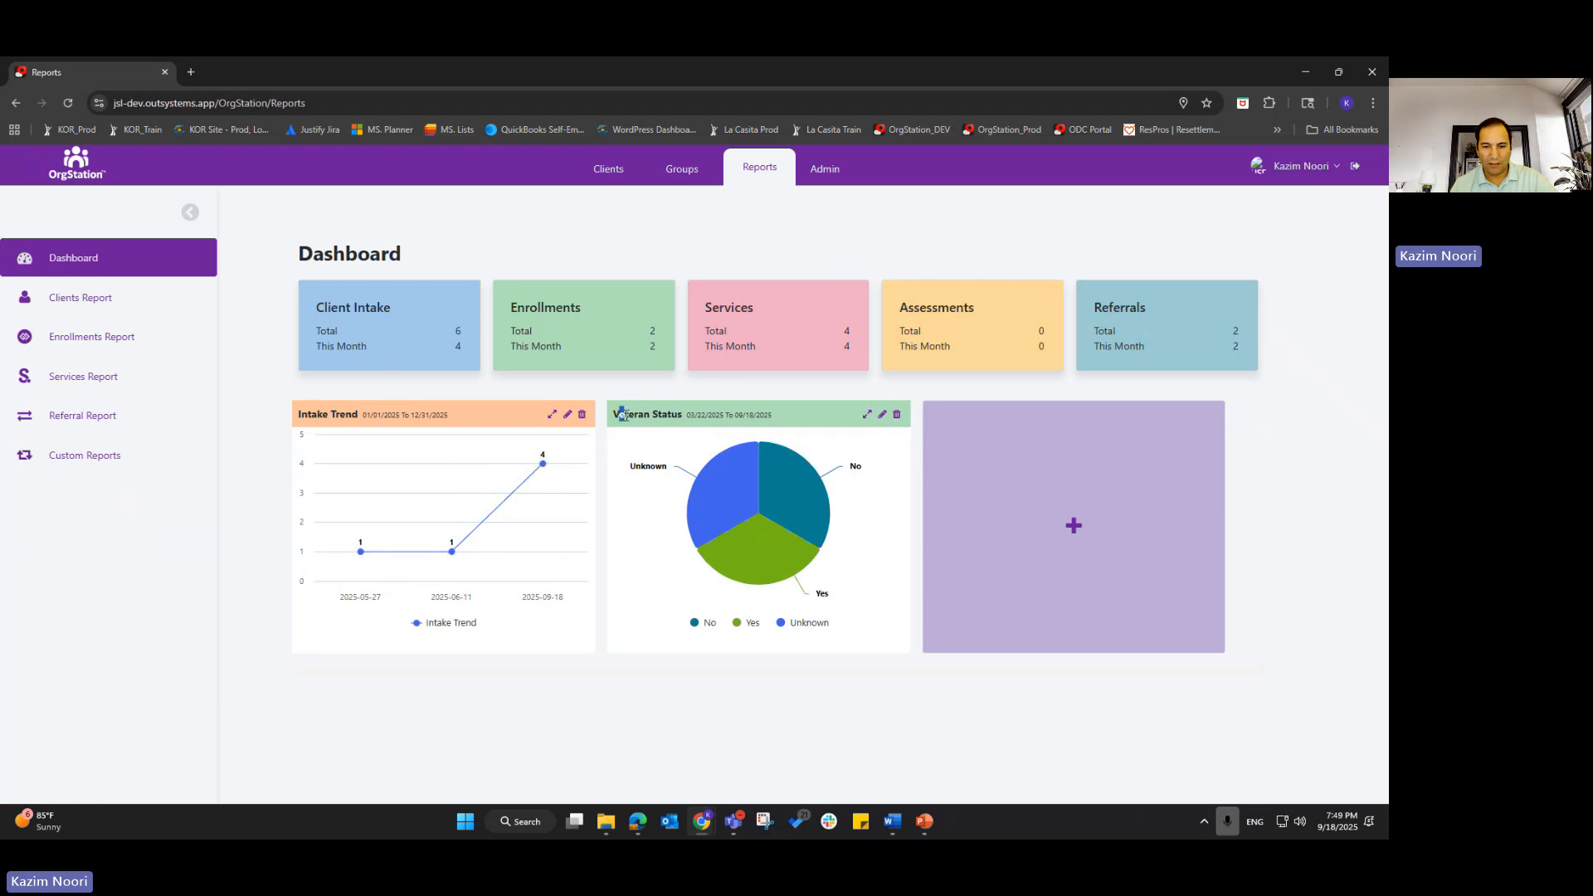
pyautogui.moveTo(622, 414); pyautogui.dragTo(712, 420)
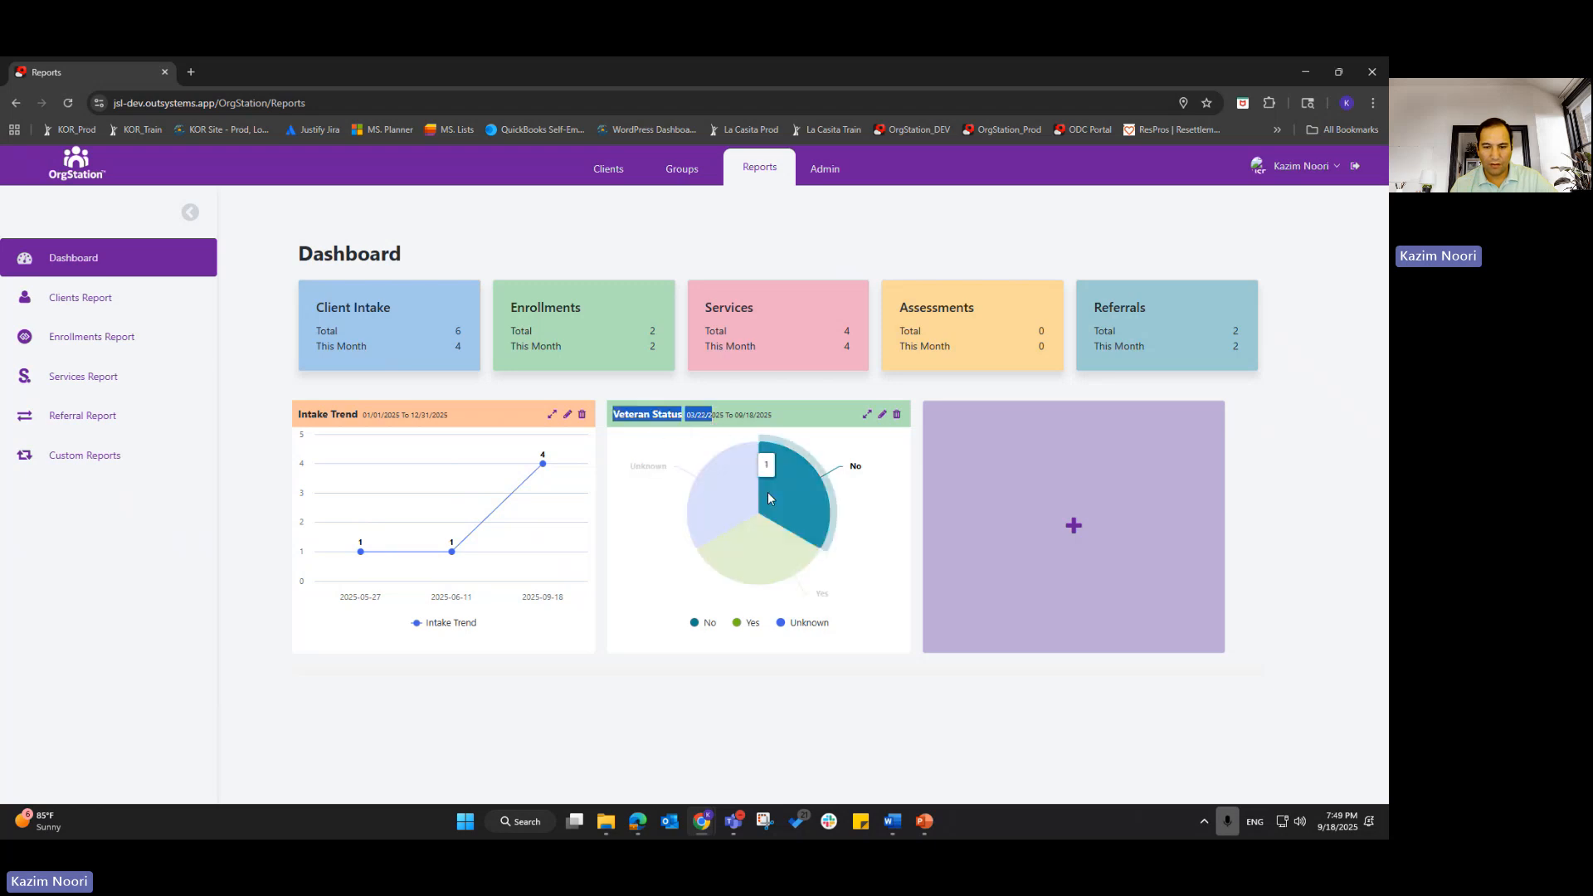
pyautogui.moveTo(779, 521)
pyautogui.moveTo(783, 574)
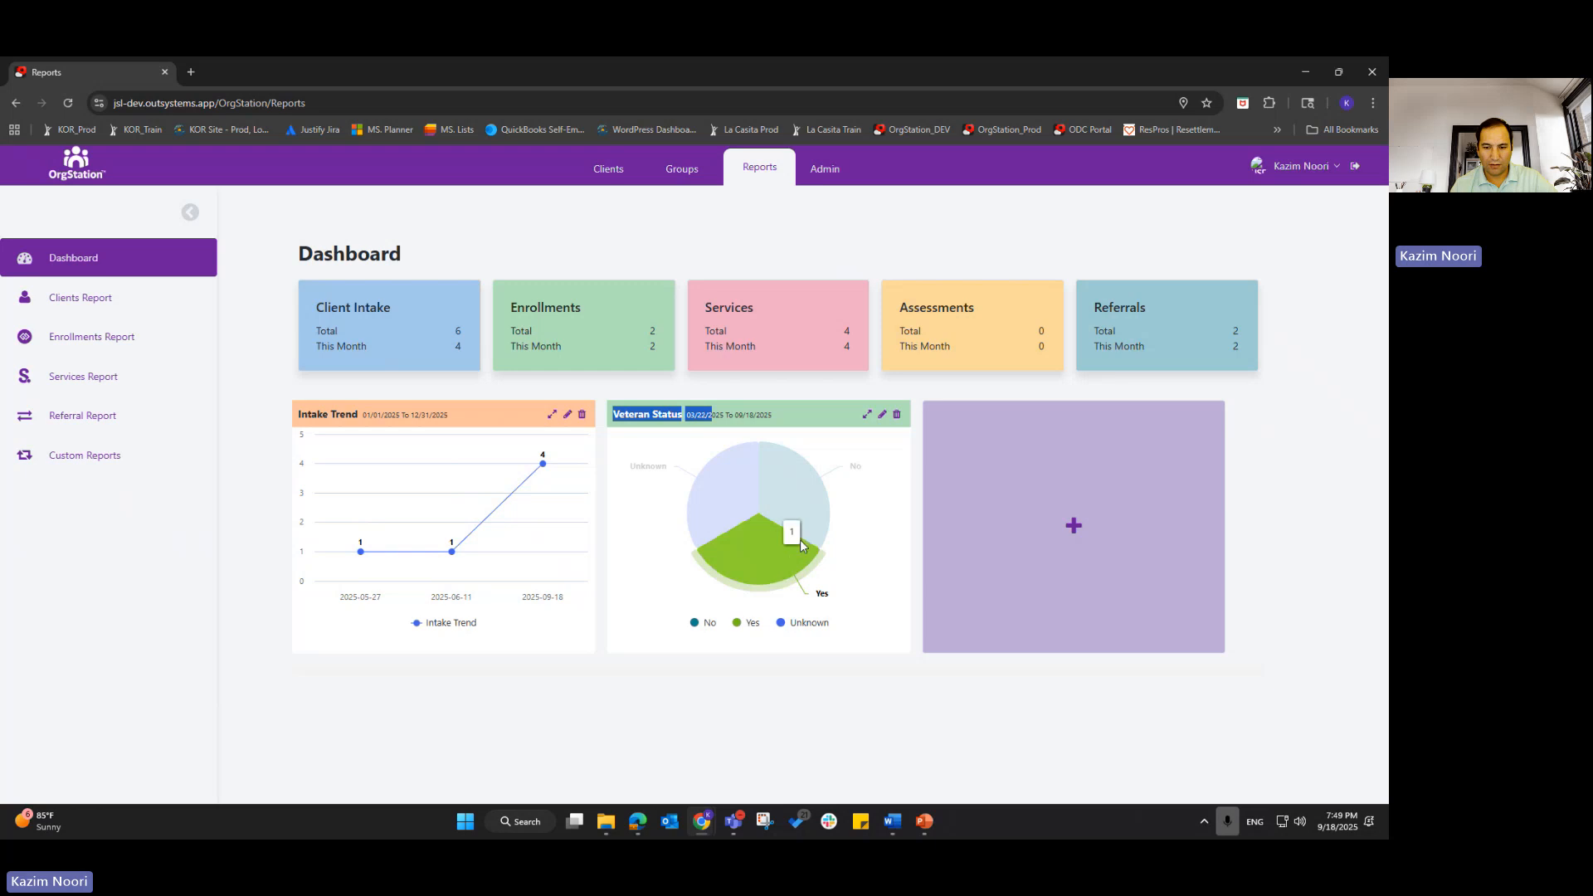
pyautogui.moveTo(732, 505)
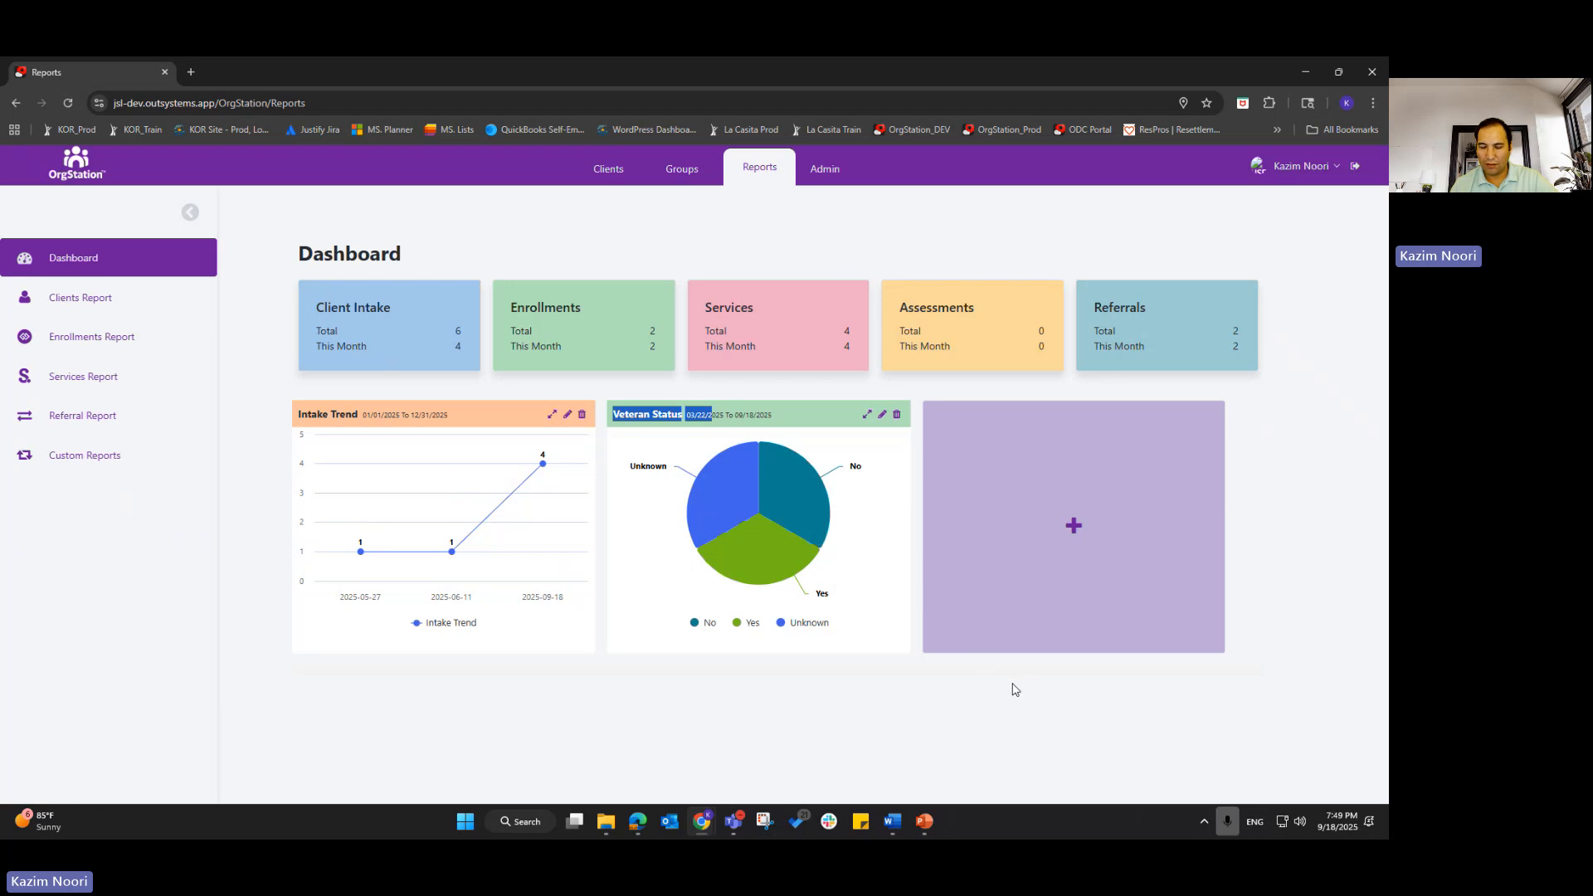
# - Examine the settings for a new dynamic dashboard chart, including sources, chart types, fields and date filters, and close without saving
pyautogui.click(1079, 530)
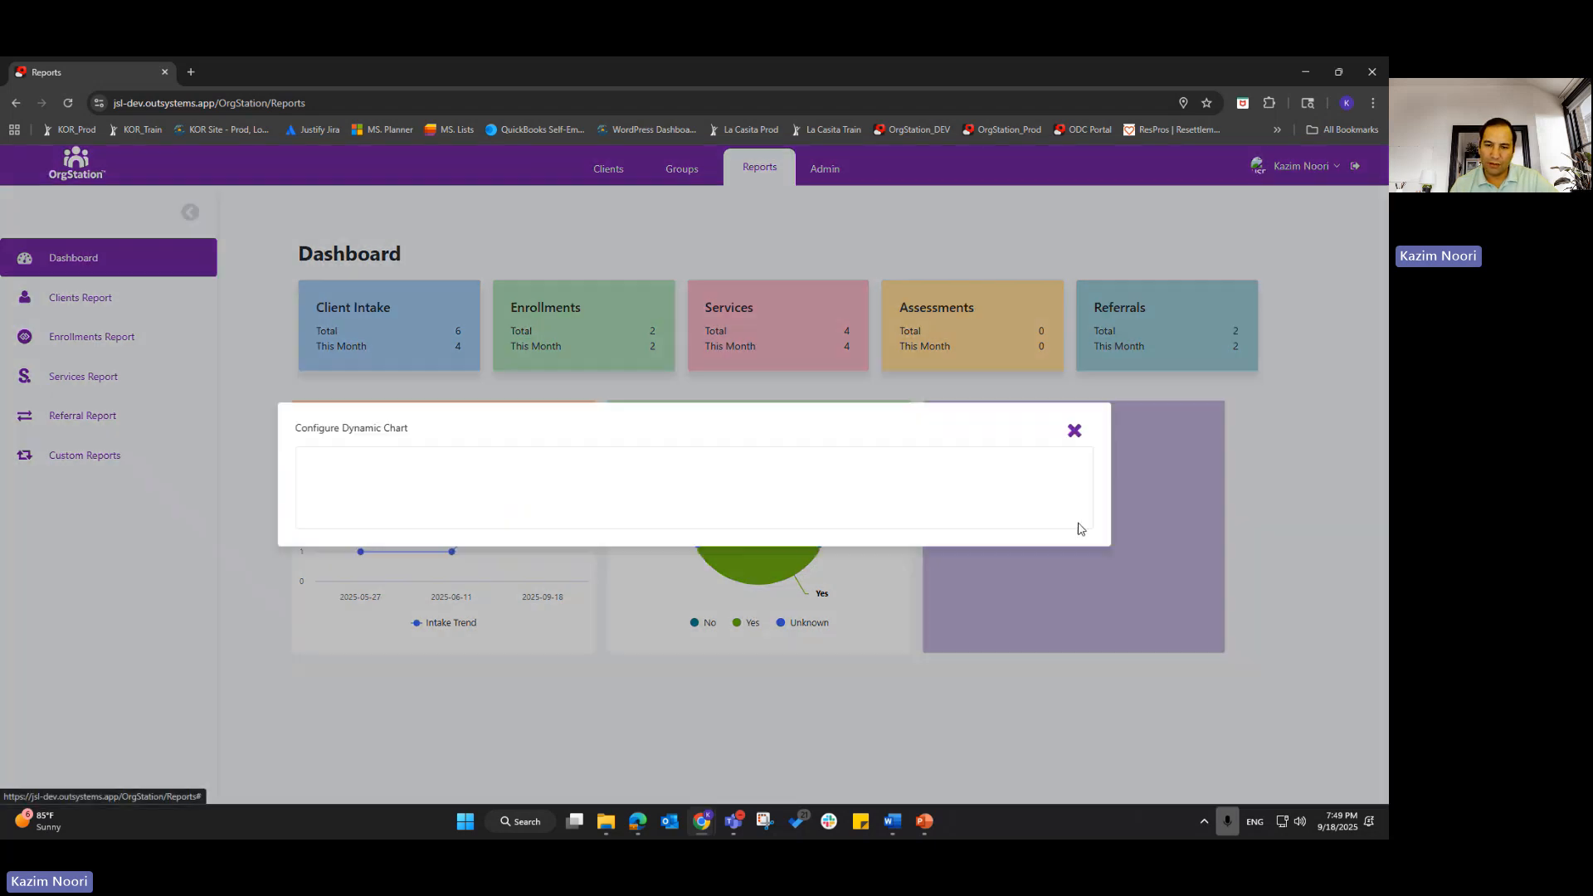
pyautogui.click(465, 258)
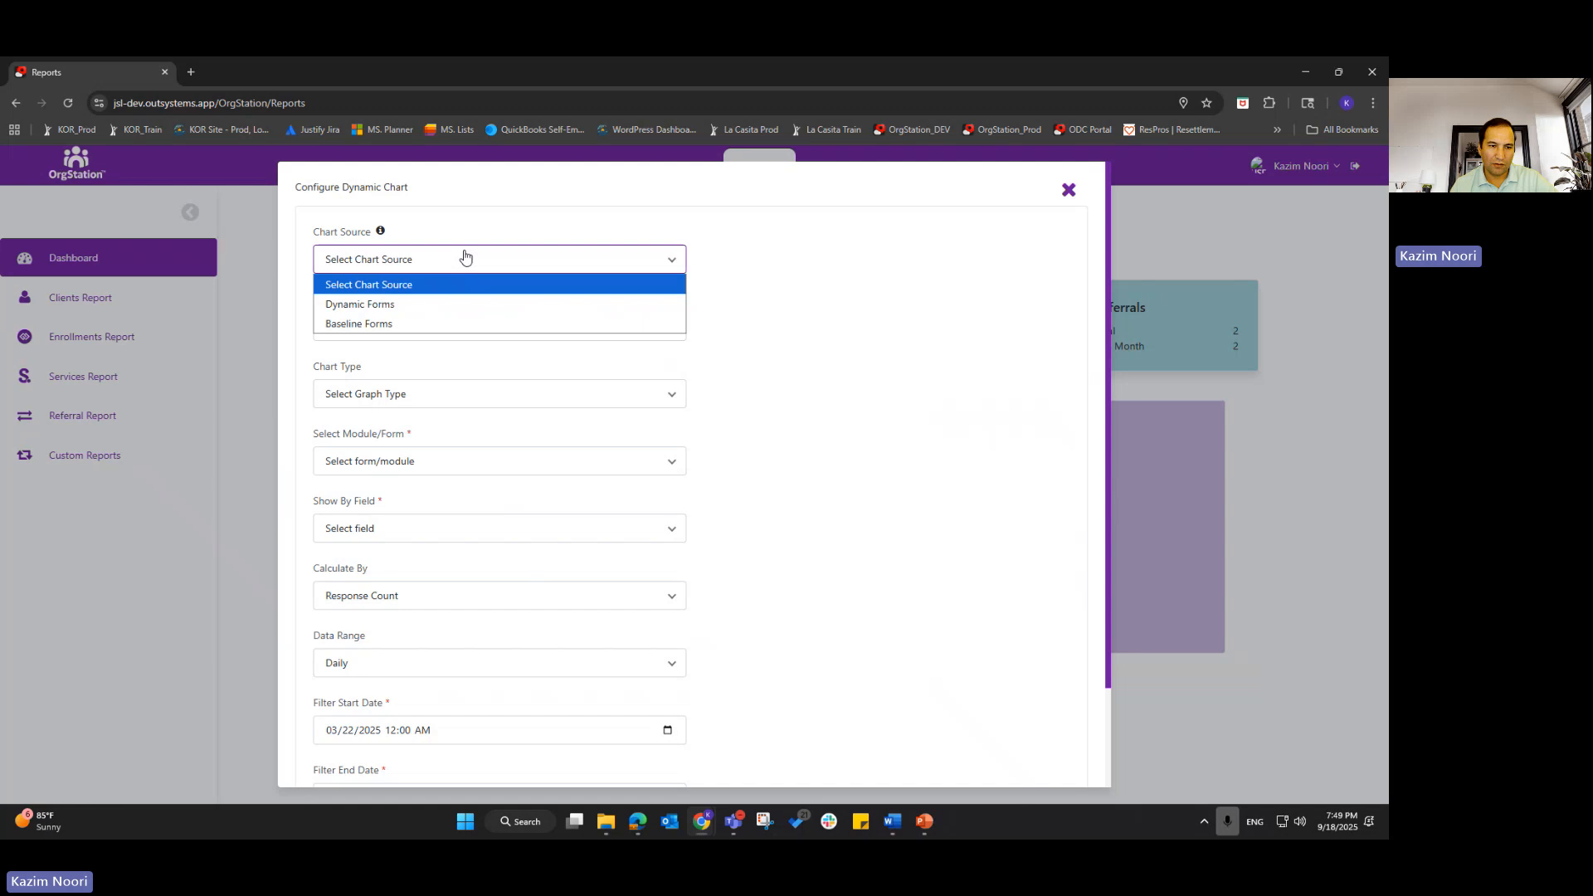
pyautogui.click(466, 258)
pyautogui.click(411, 398)
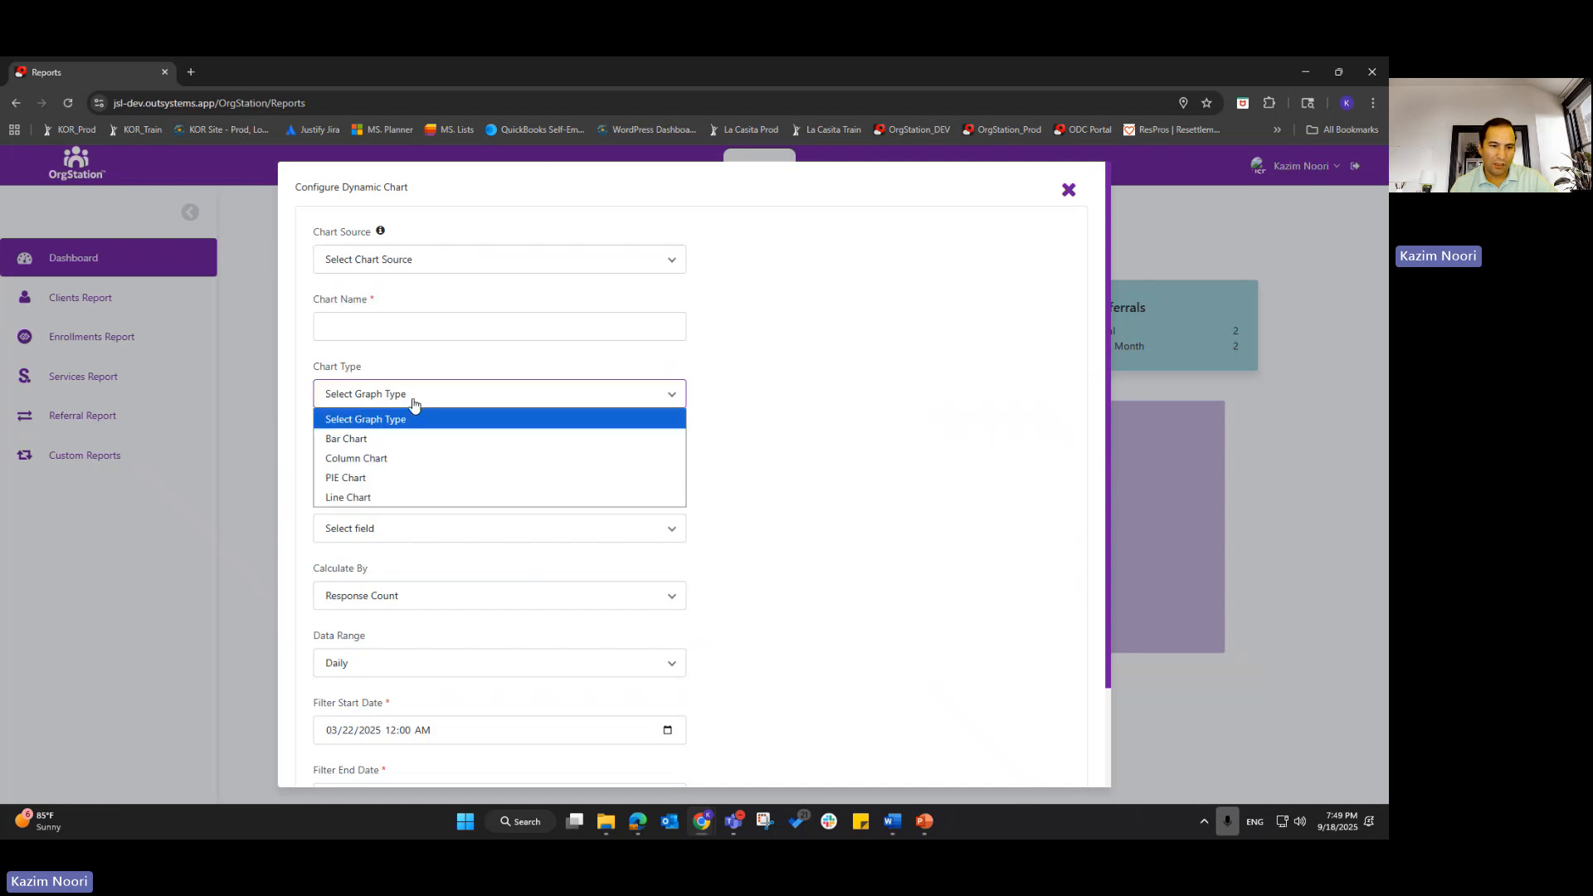
pyautogui.click(403, 439)
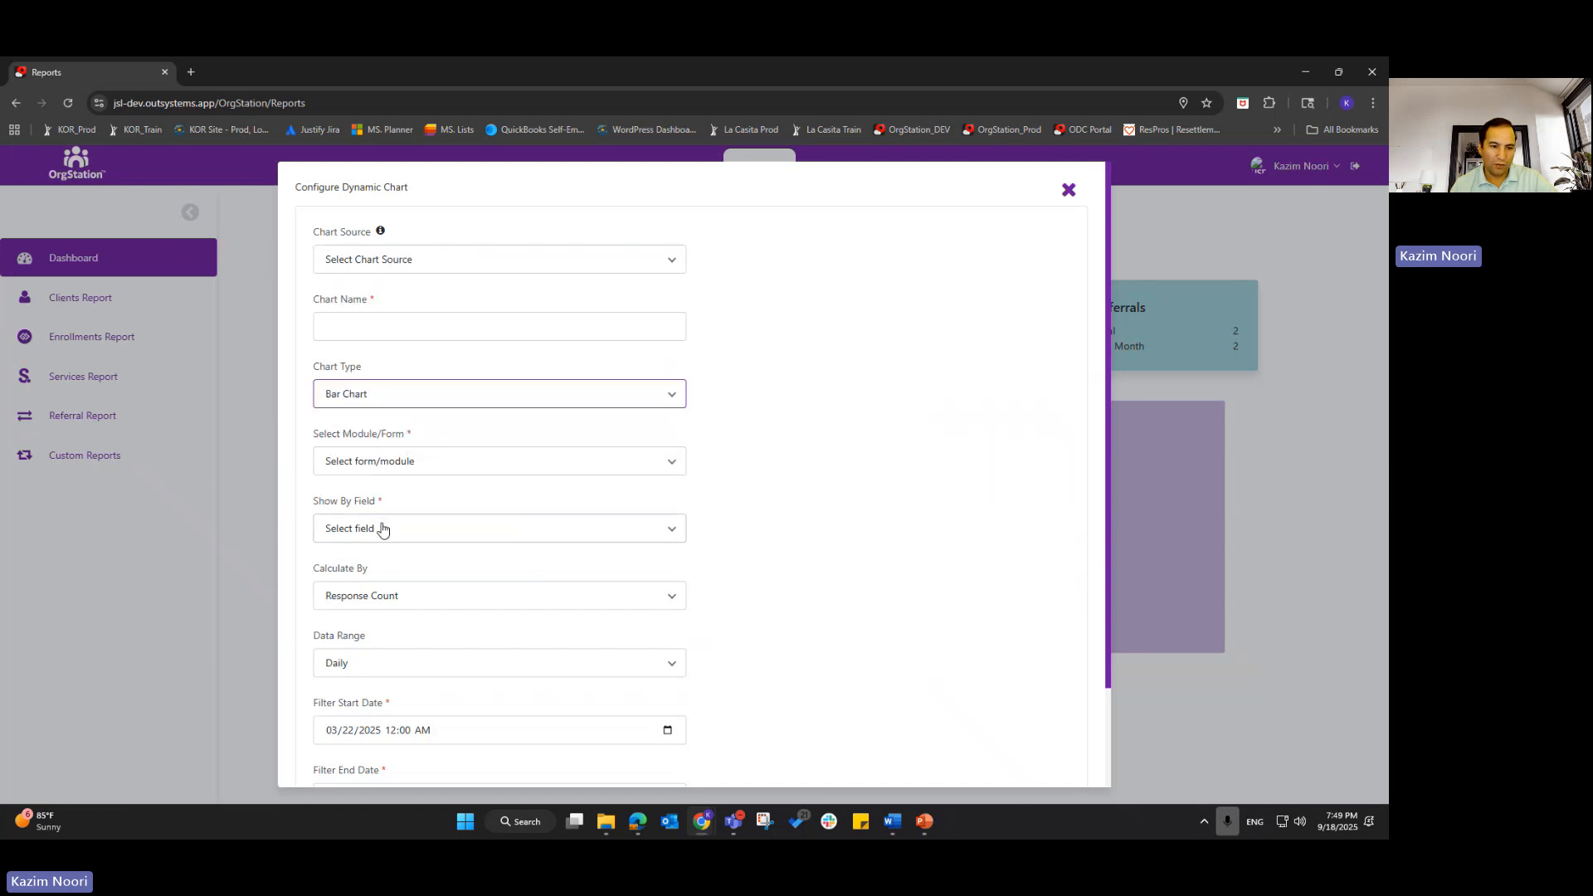
pyautogui.click(382, 529)
pyautogui.click(380, 528)
pyautogui.scroll(-1, 448, 581)
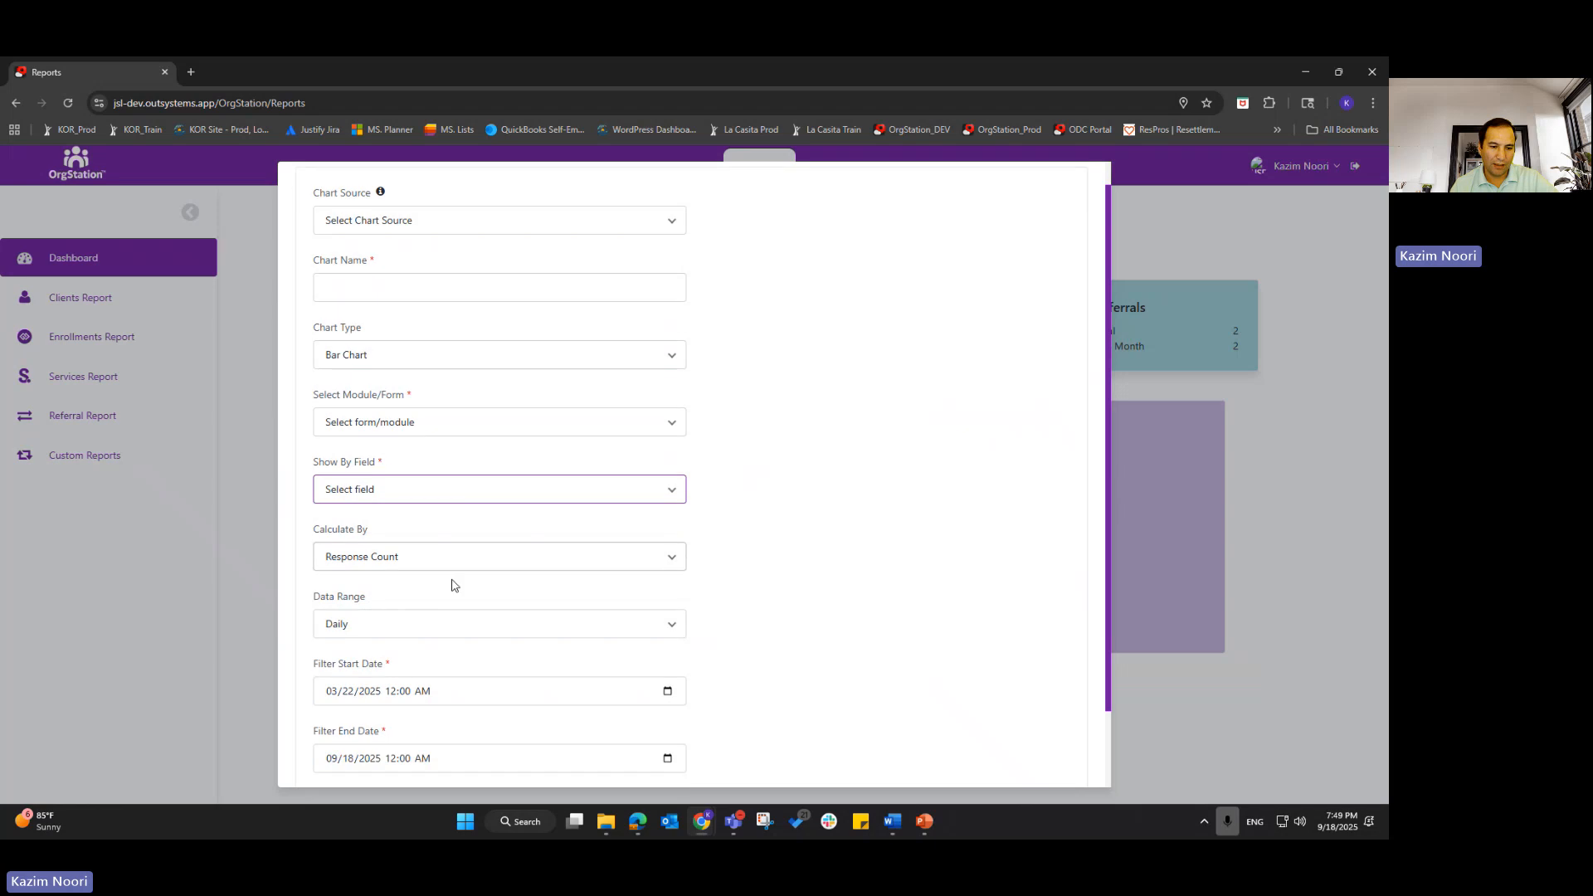
pyautogui.scroll(-2, 452, 586)
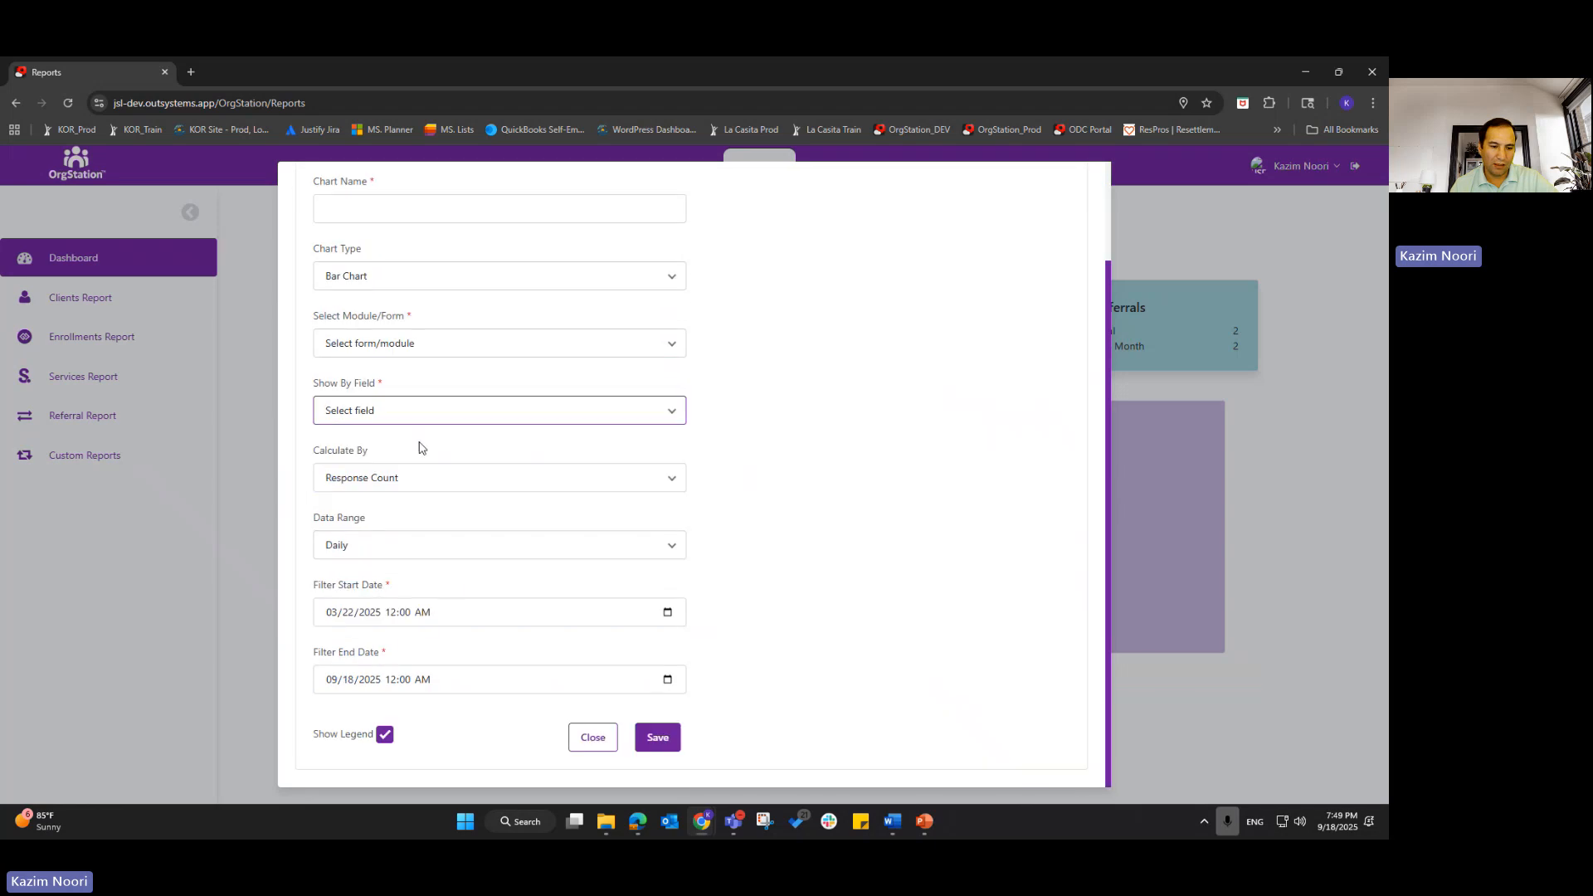
pyautogui.click(591, 738)
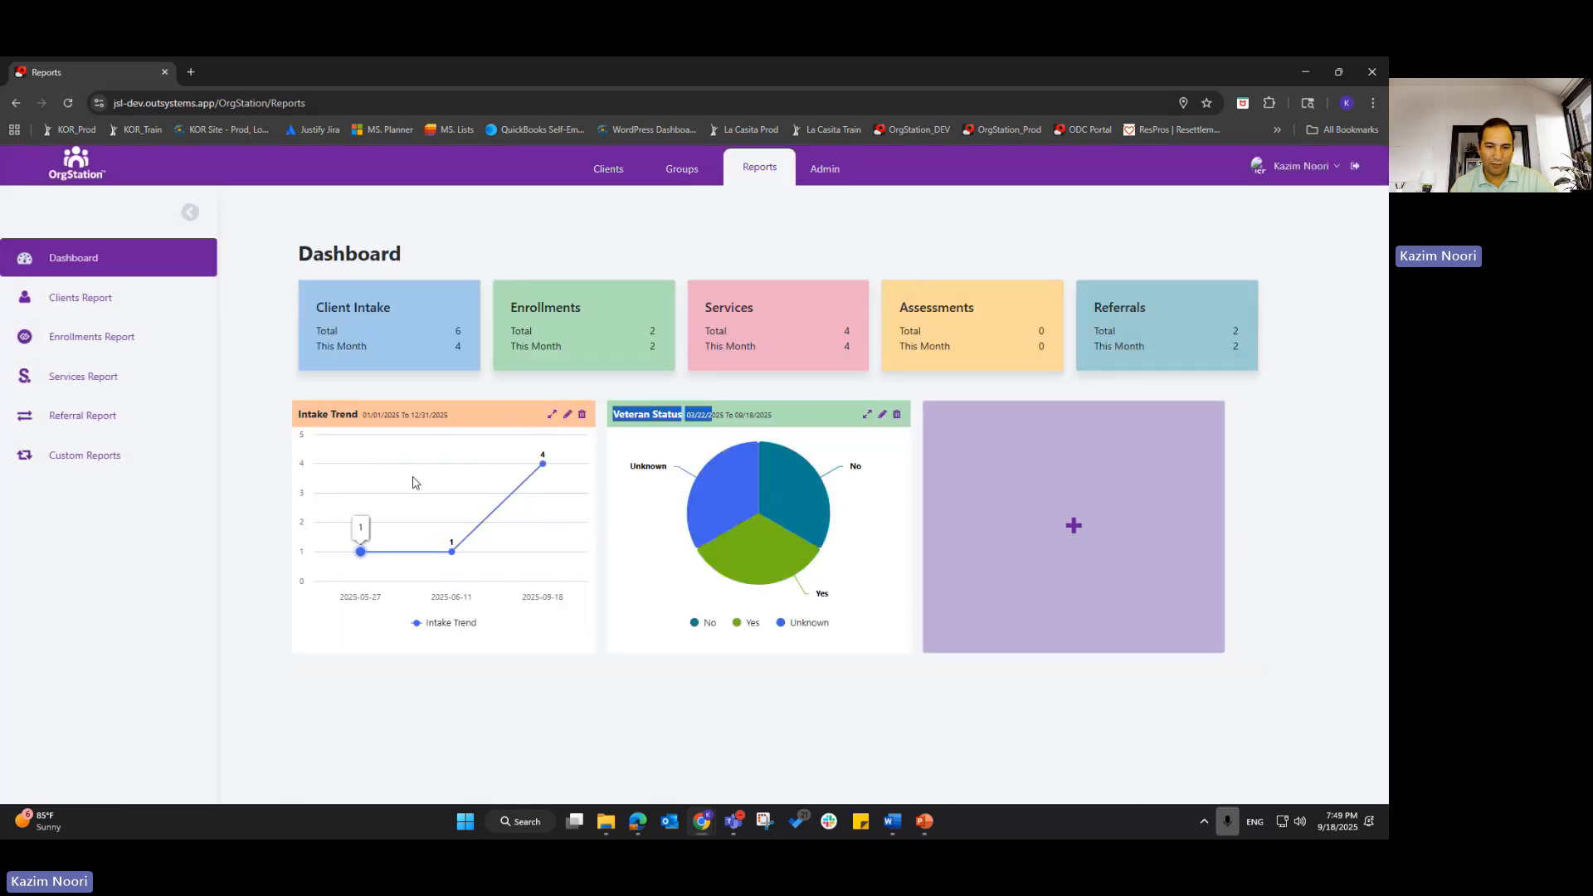
pyautogui.click(1070, 526)
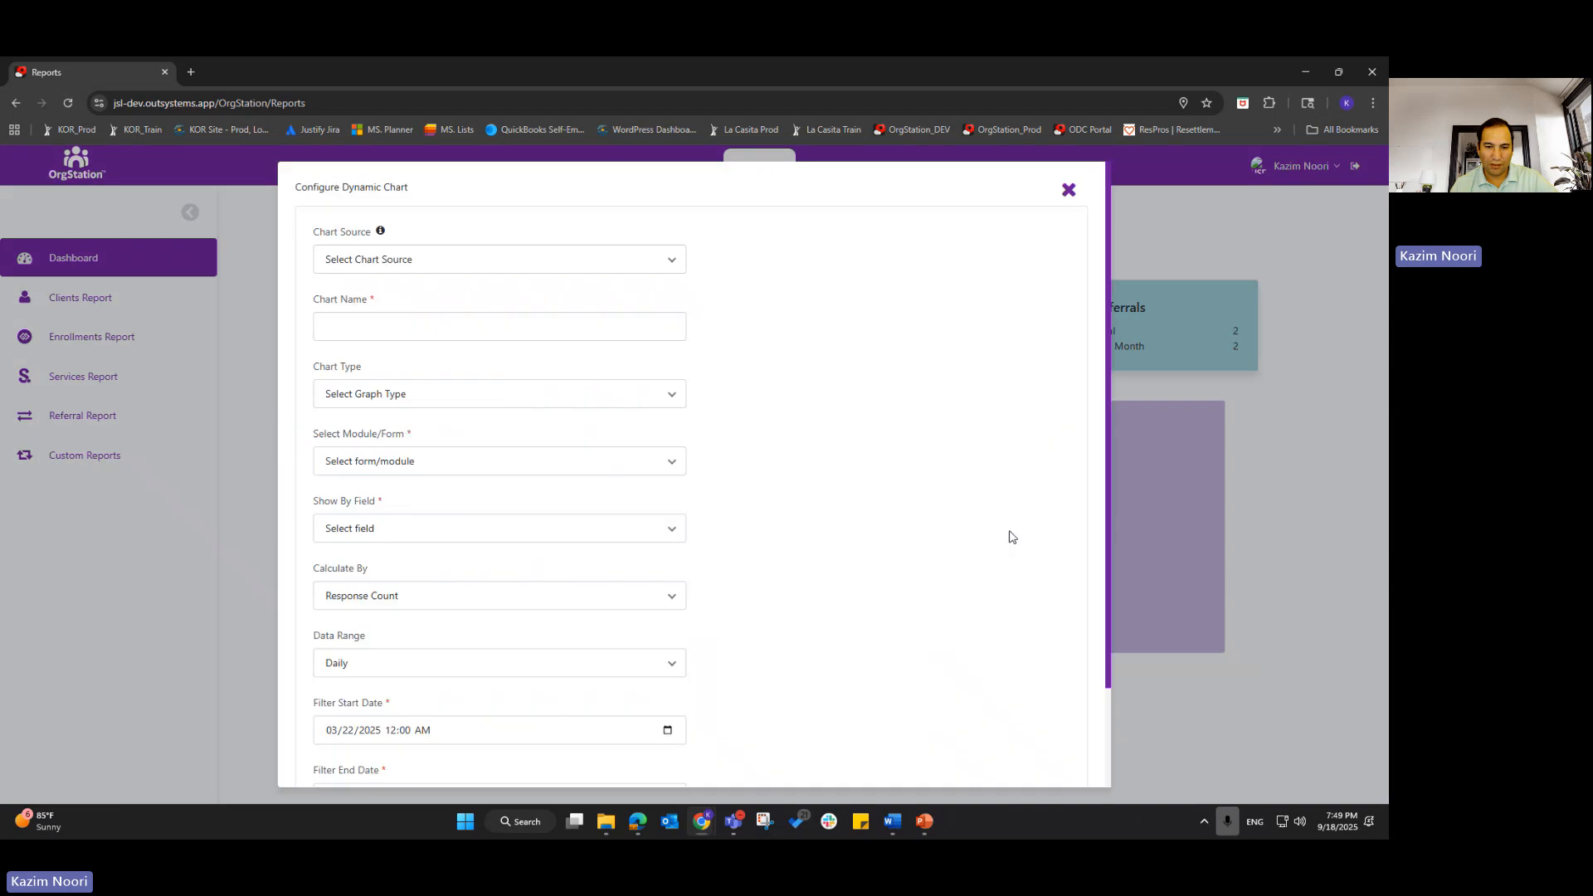
pyautogui.scroll(-3, 676, 504)
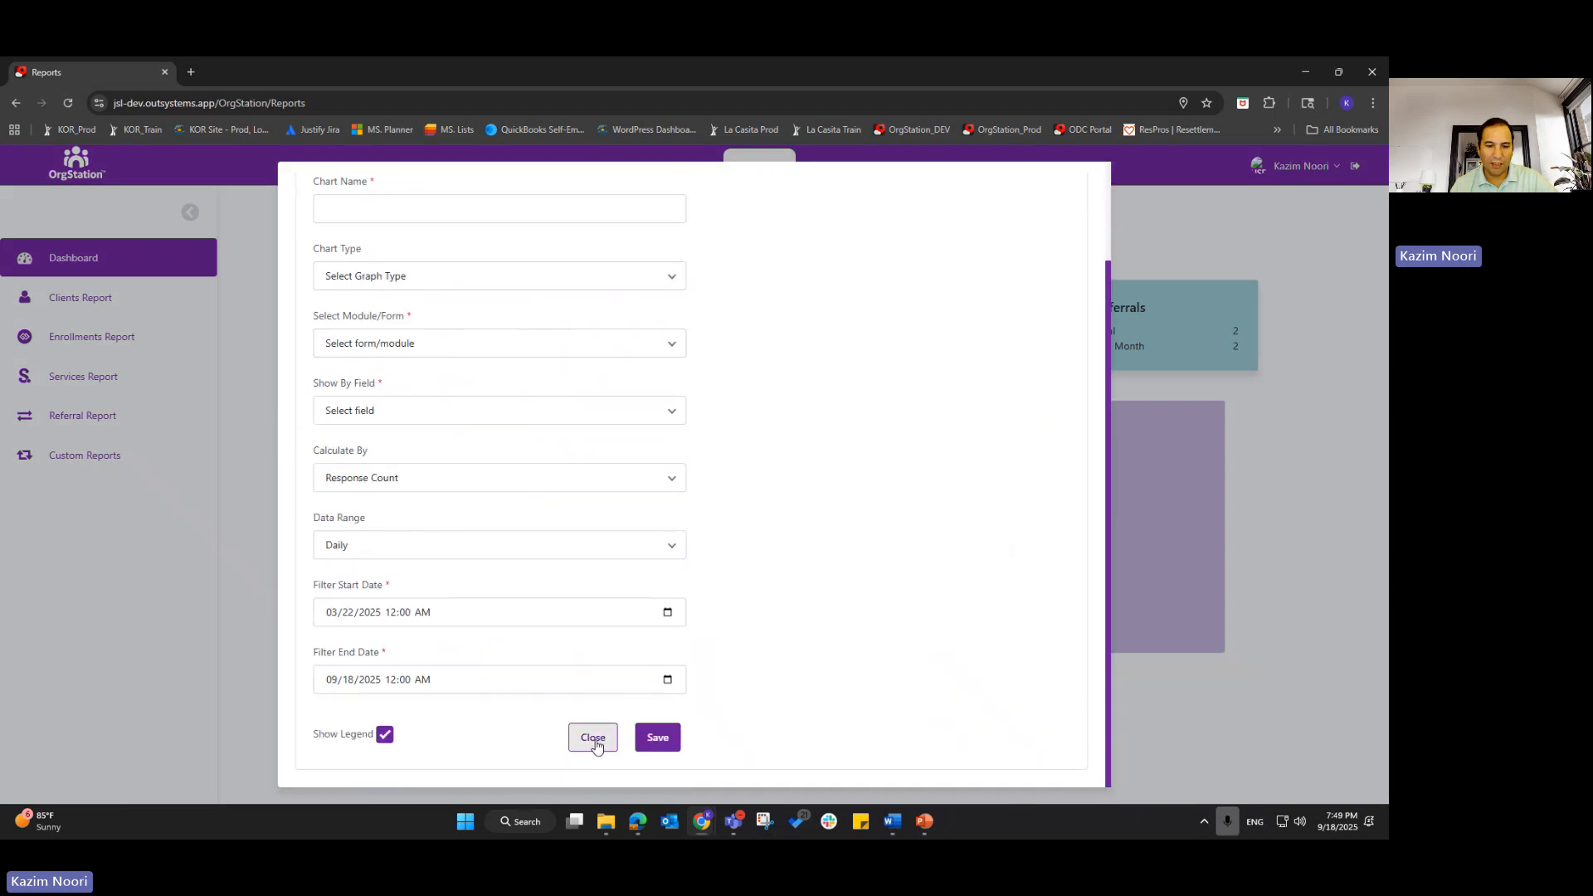
pyautogui.click(596, 738)
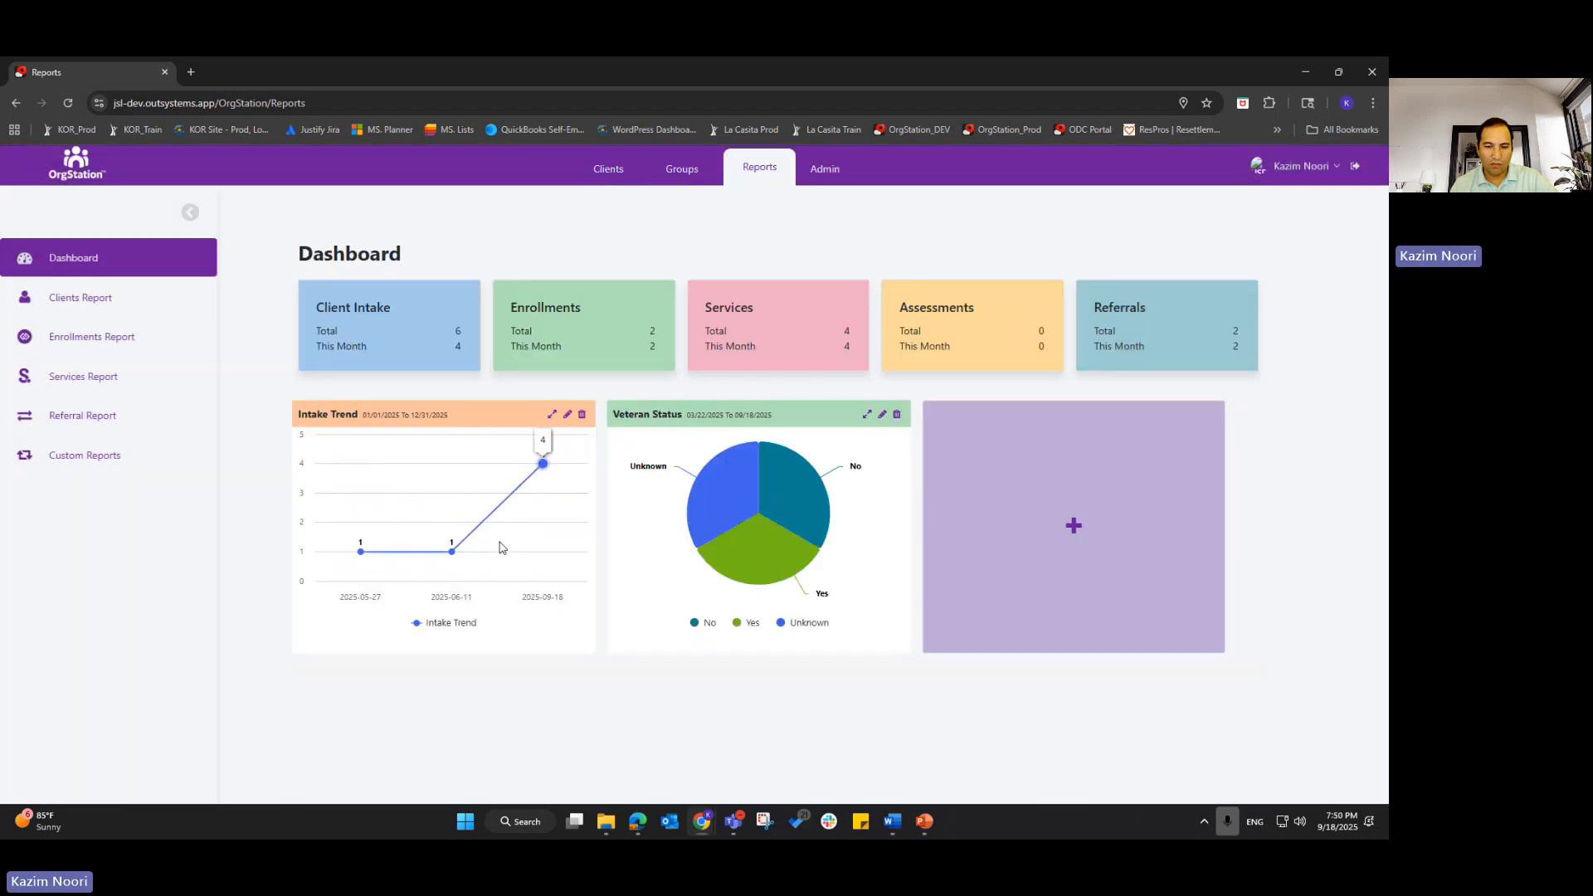
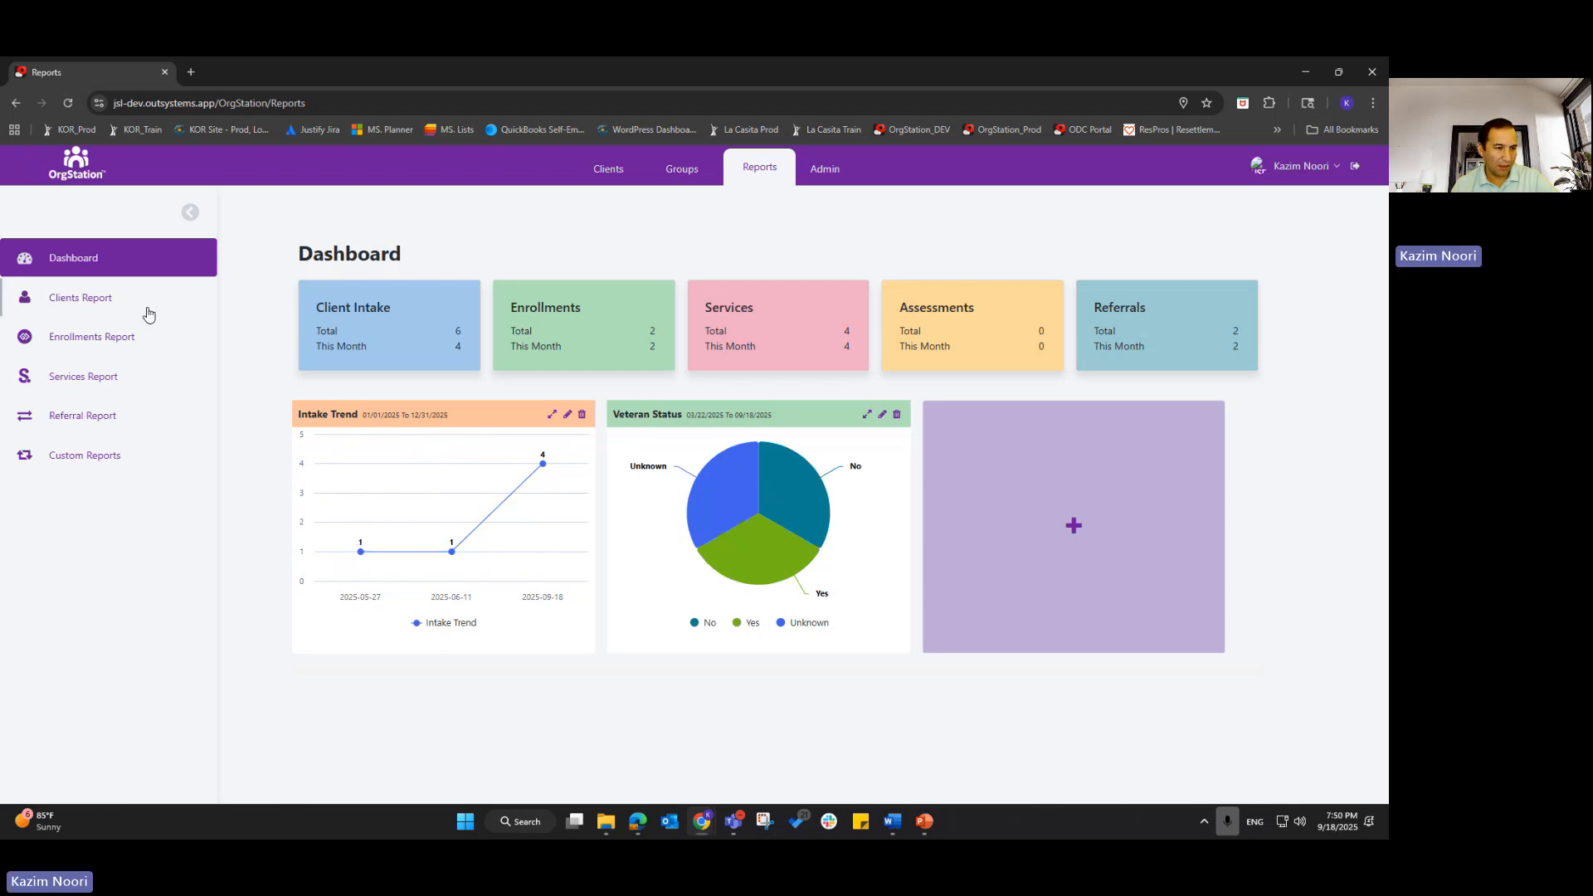
# - Review the clients report's columns and records, its duration filter and the option to include fields from custom forms
pyautogui.click(89, 304)
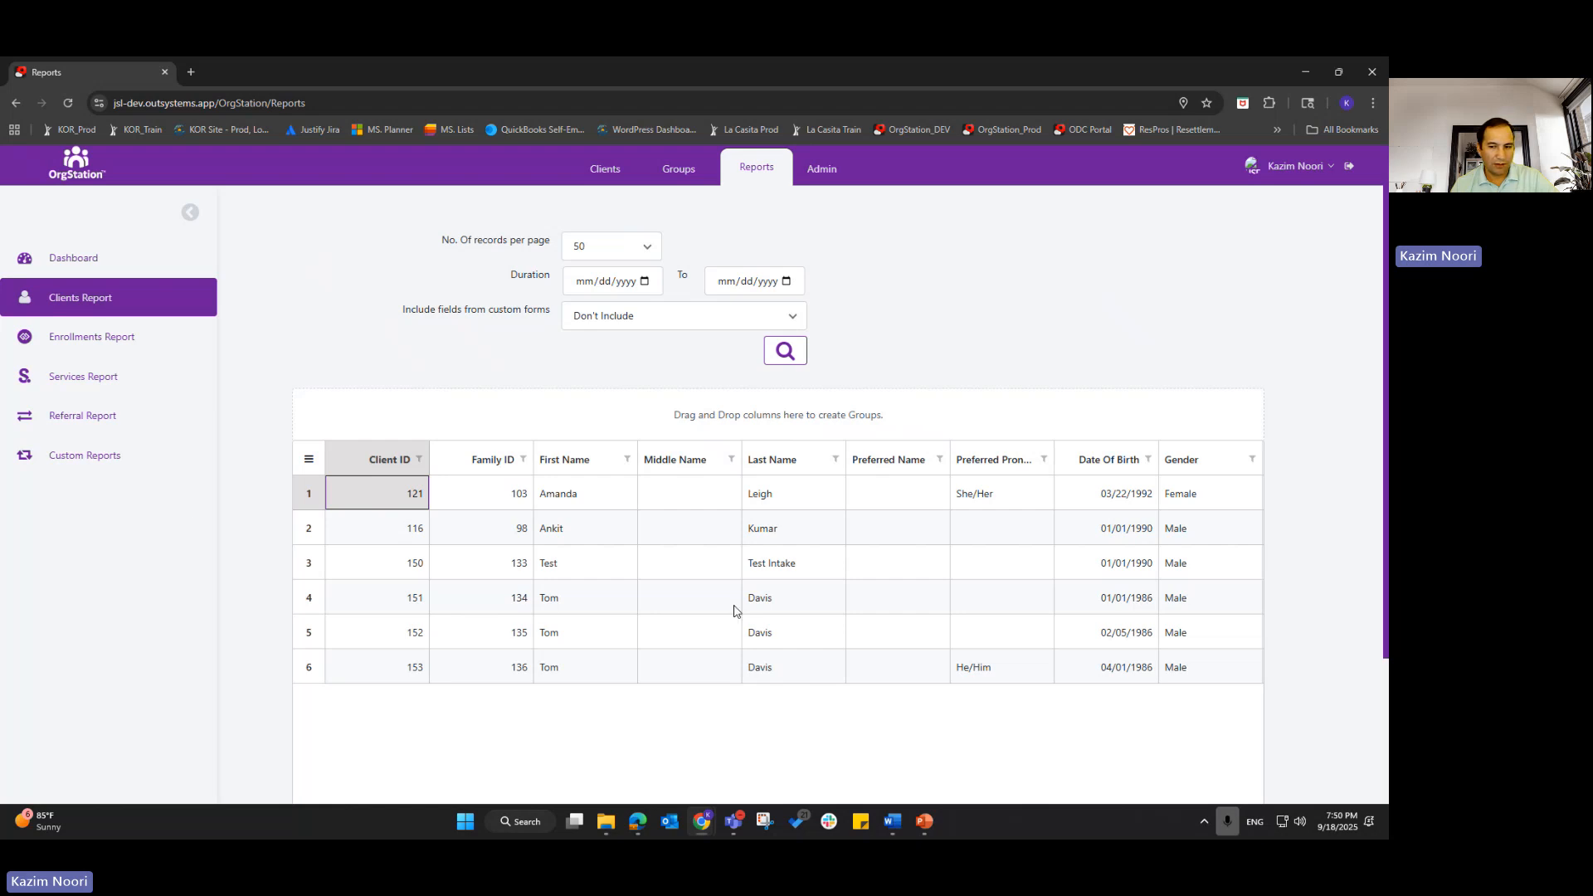
pyautogui.scroll(-3, 735, 608)
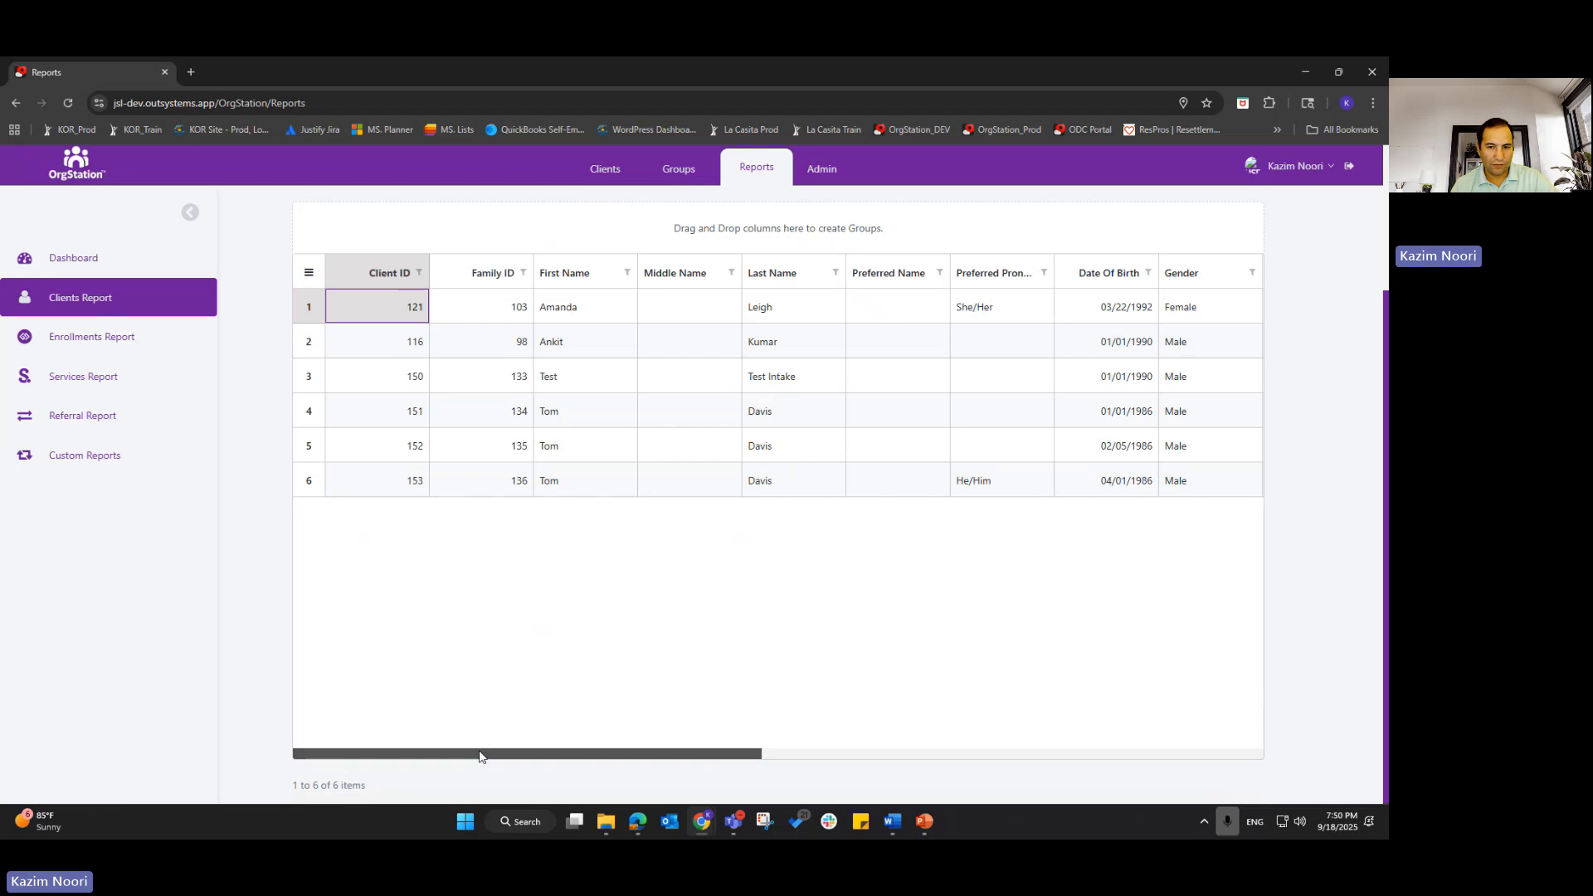
pyautogui.moveTo(479, 756); pyautogui.dragTo(920, 763)
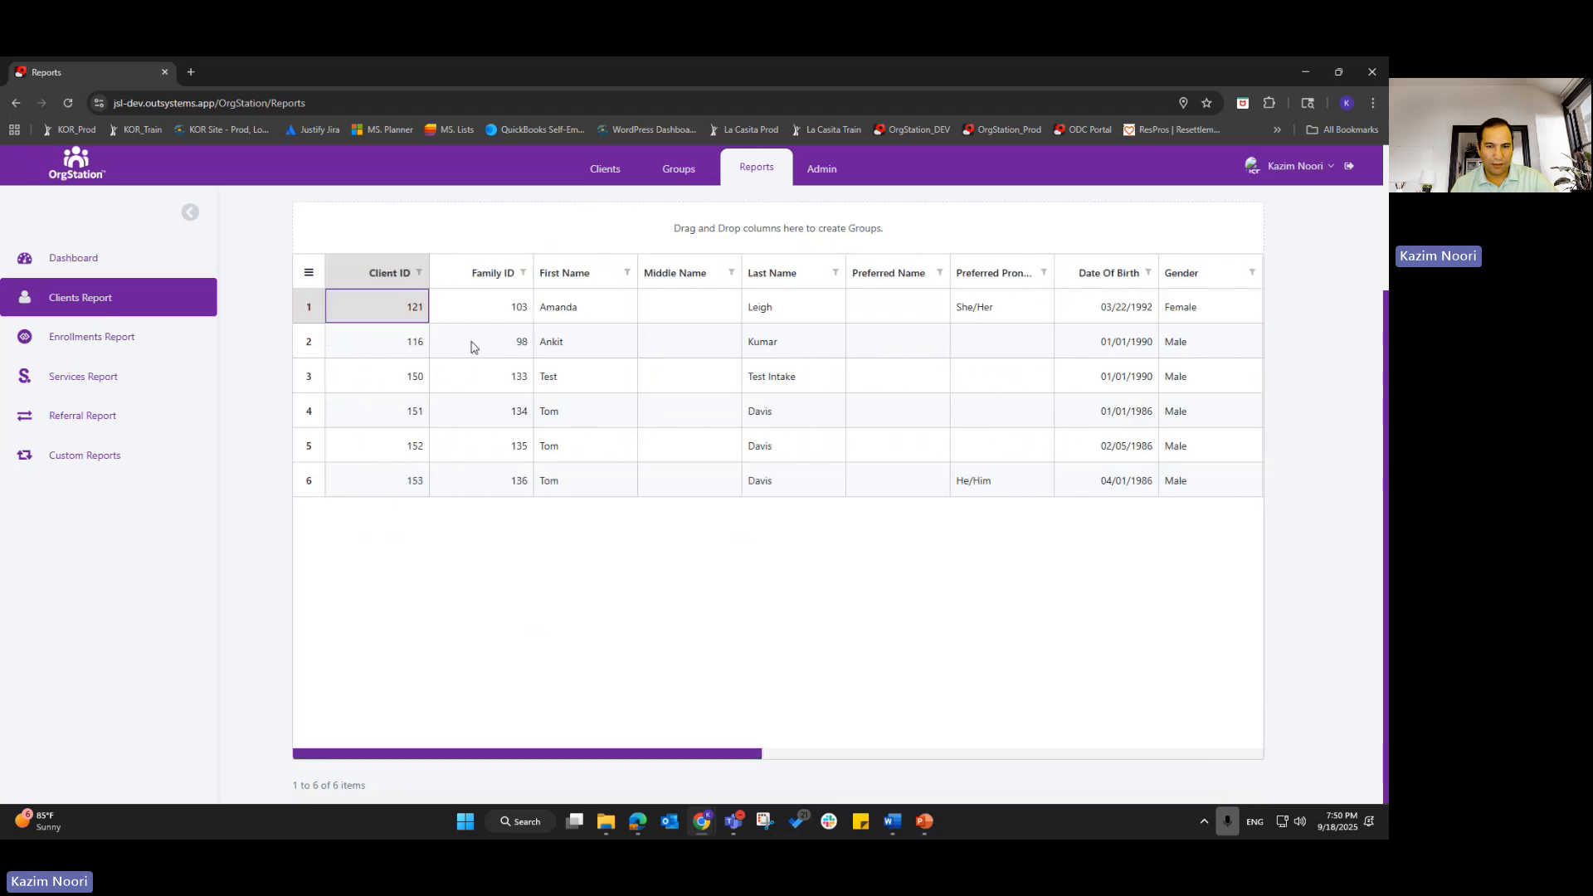
pyautogui.scroll(3, 498, 448)
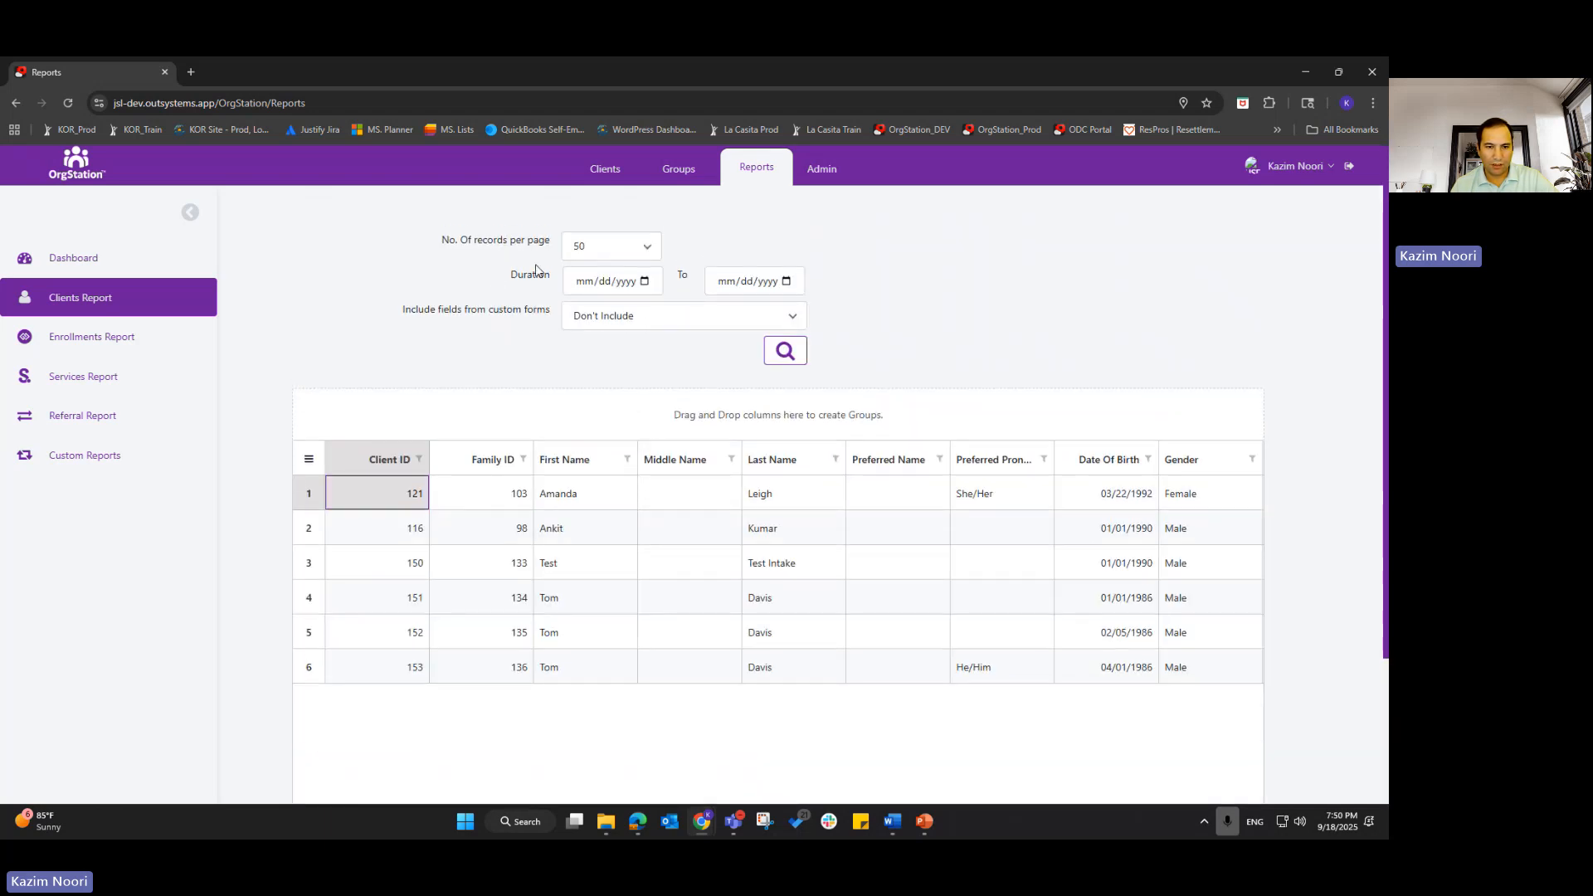
pyautogui.moveTo(498, 280); pyautogui.dragTo(594, 284)
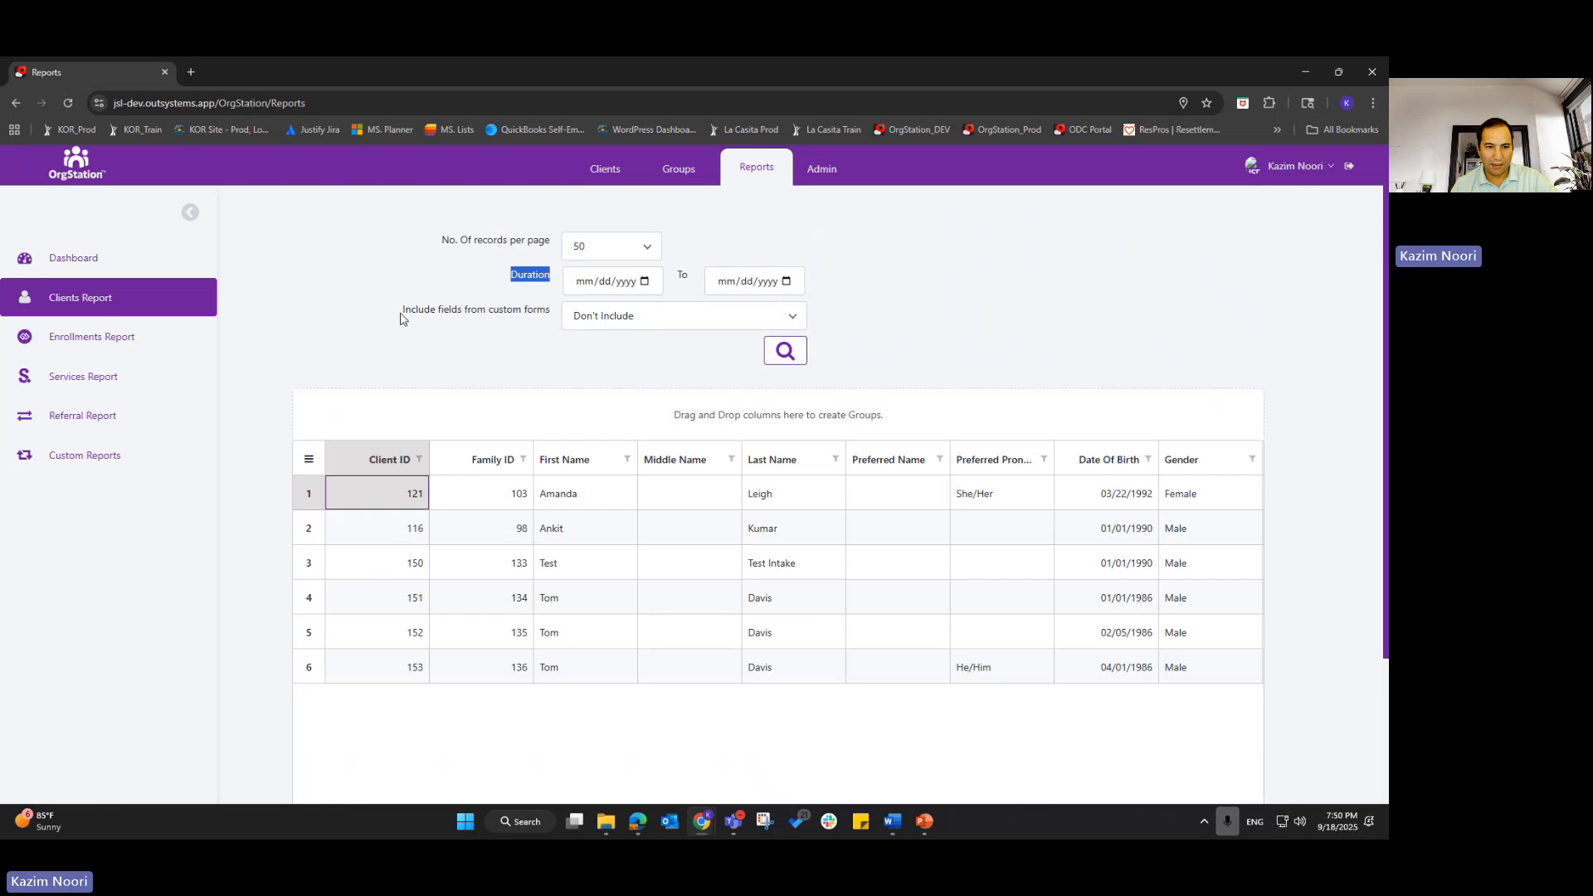
pyautogui.moveTo(402, 314); pyautogui.dragTo(546, 310)
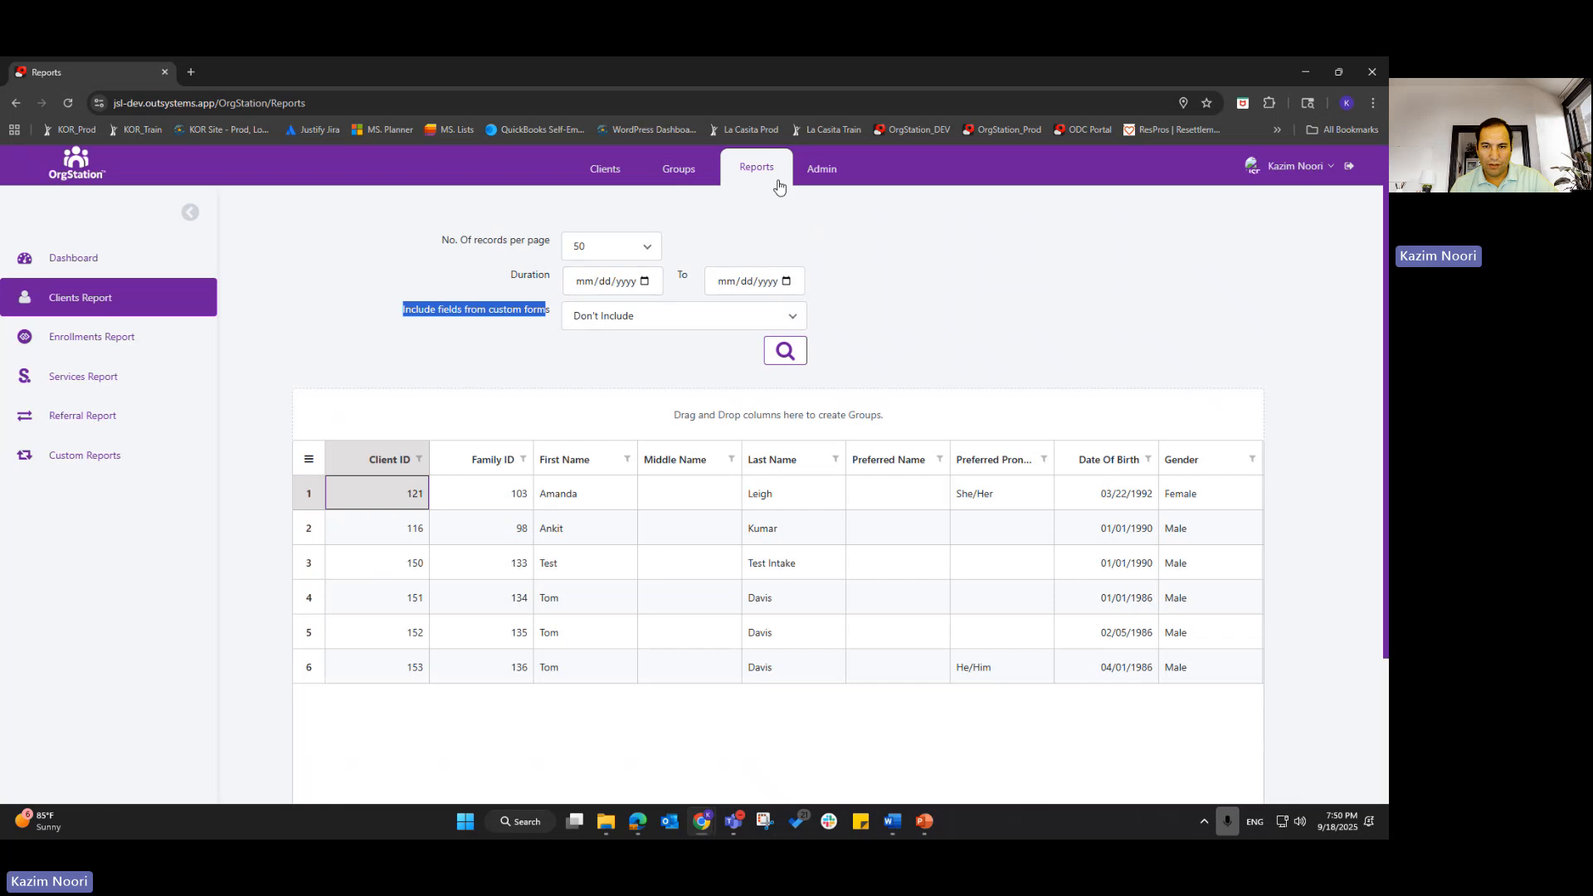
pyautogui.click(821, 170)
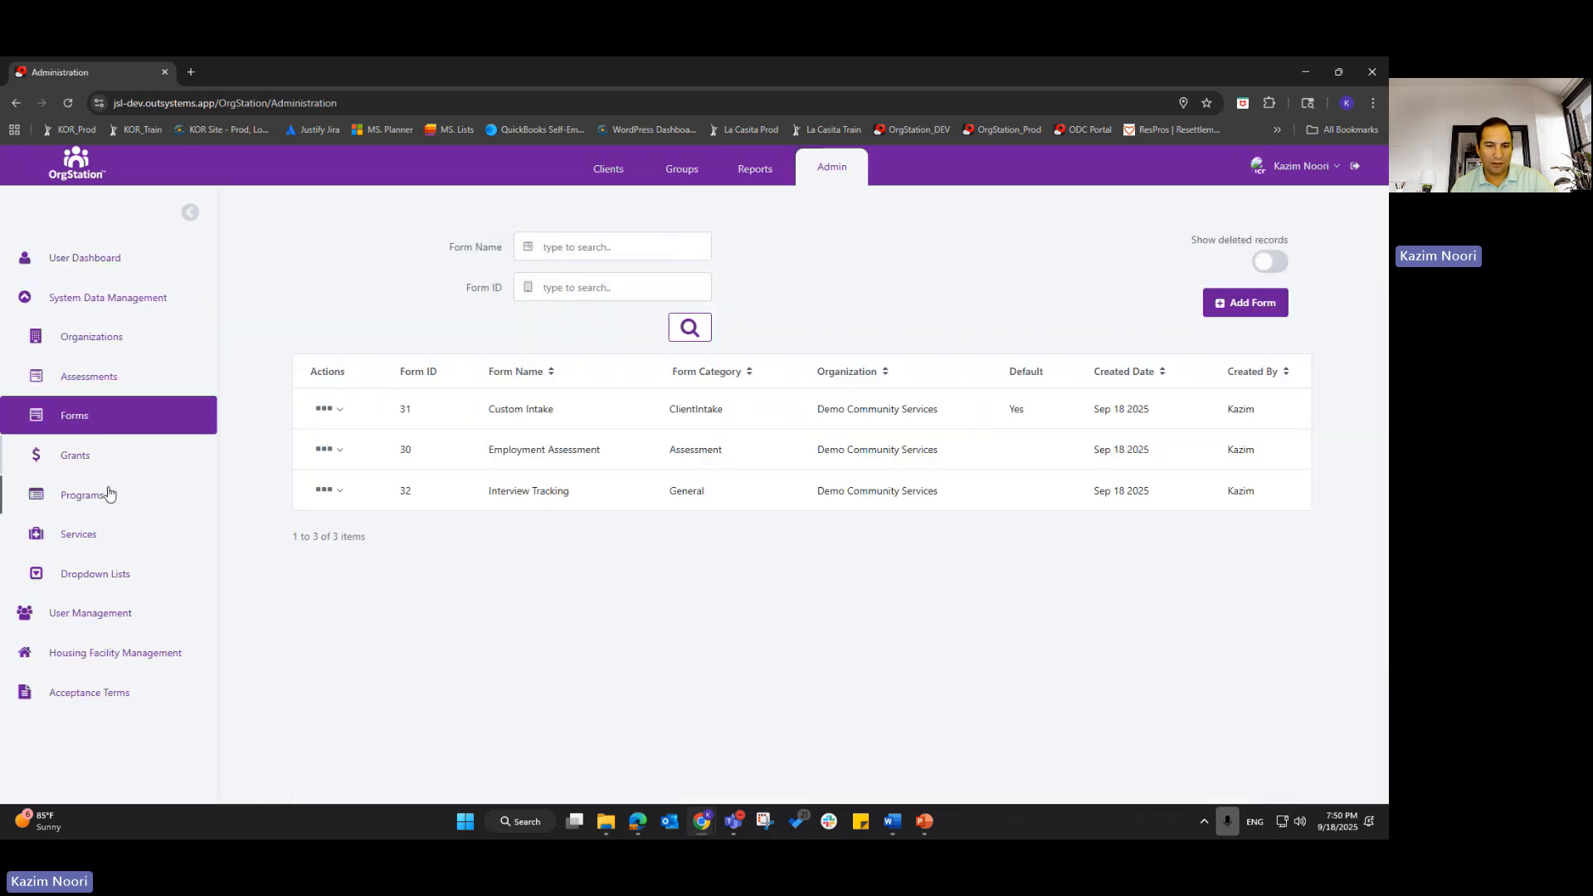
pyautogui.click(618, 172)
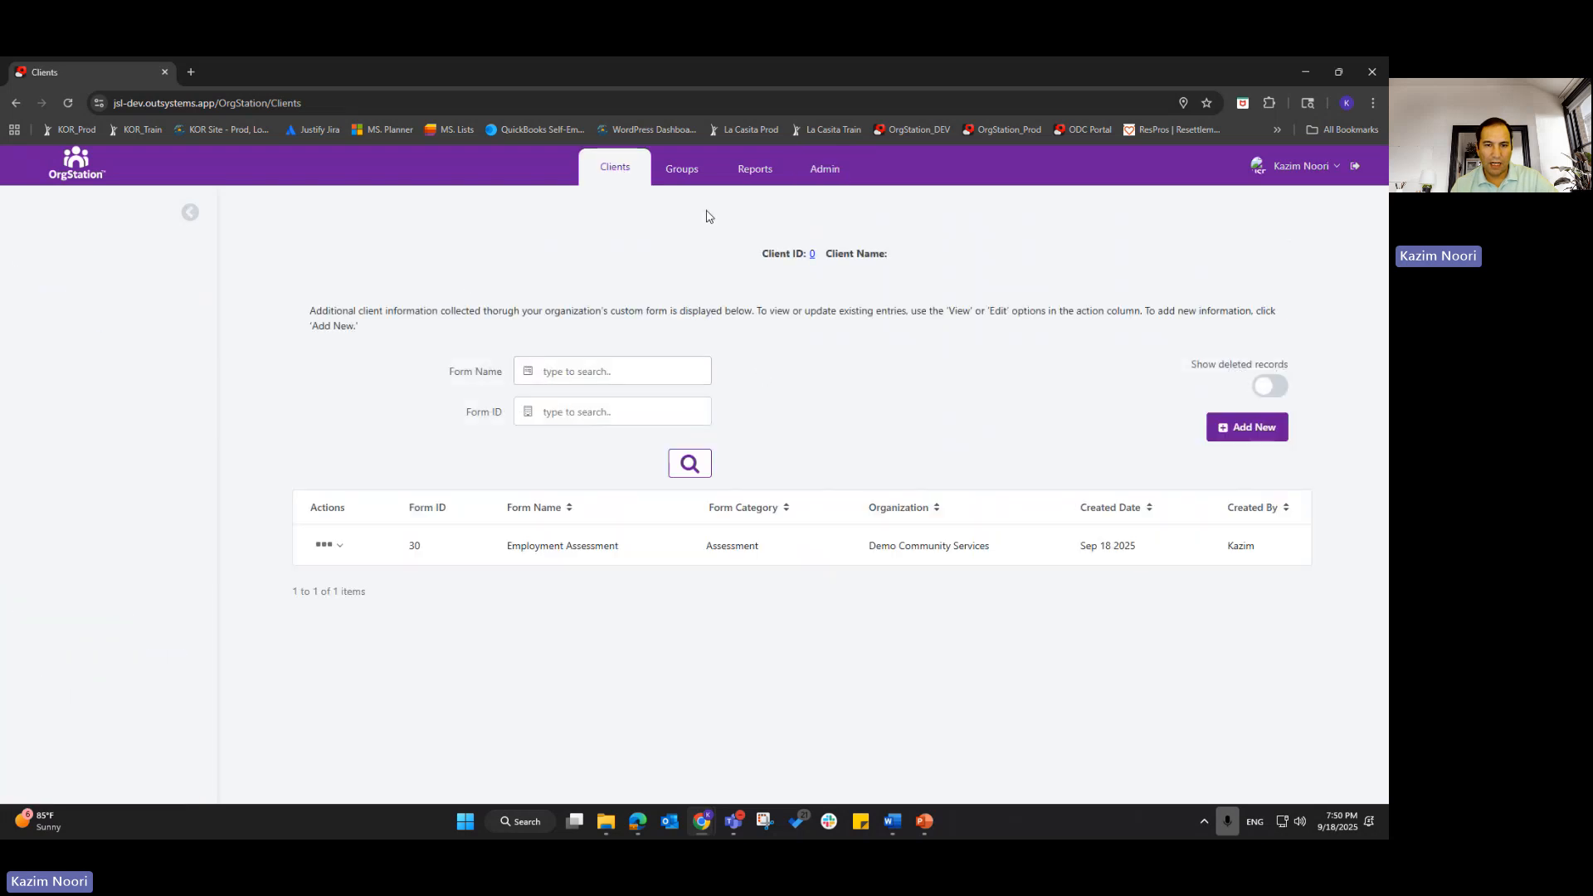
pyautogui.click(752, 170)
pyautogui.click(83, 299)
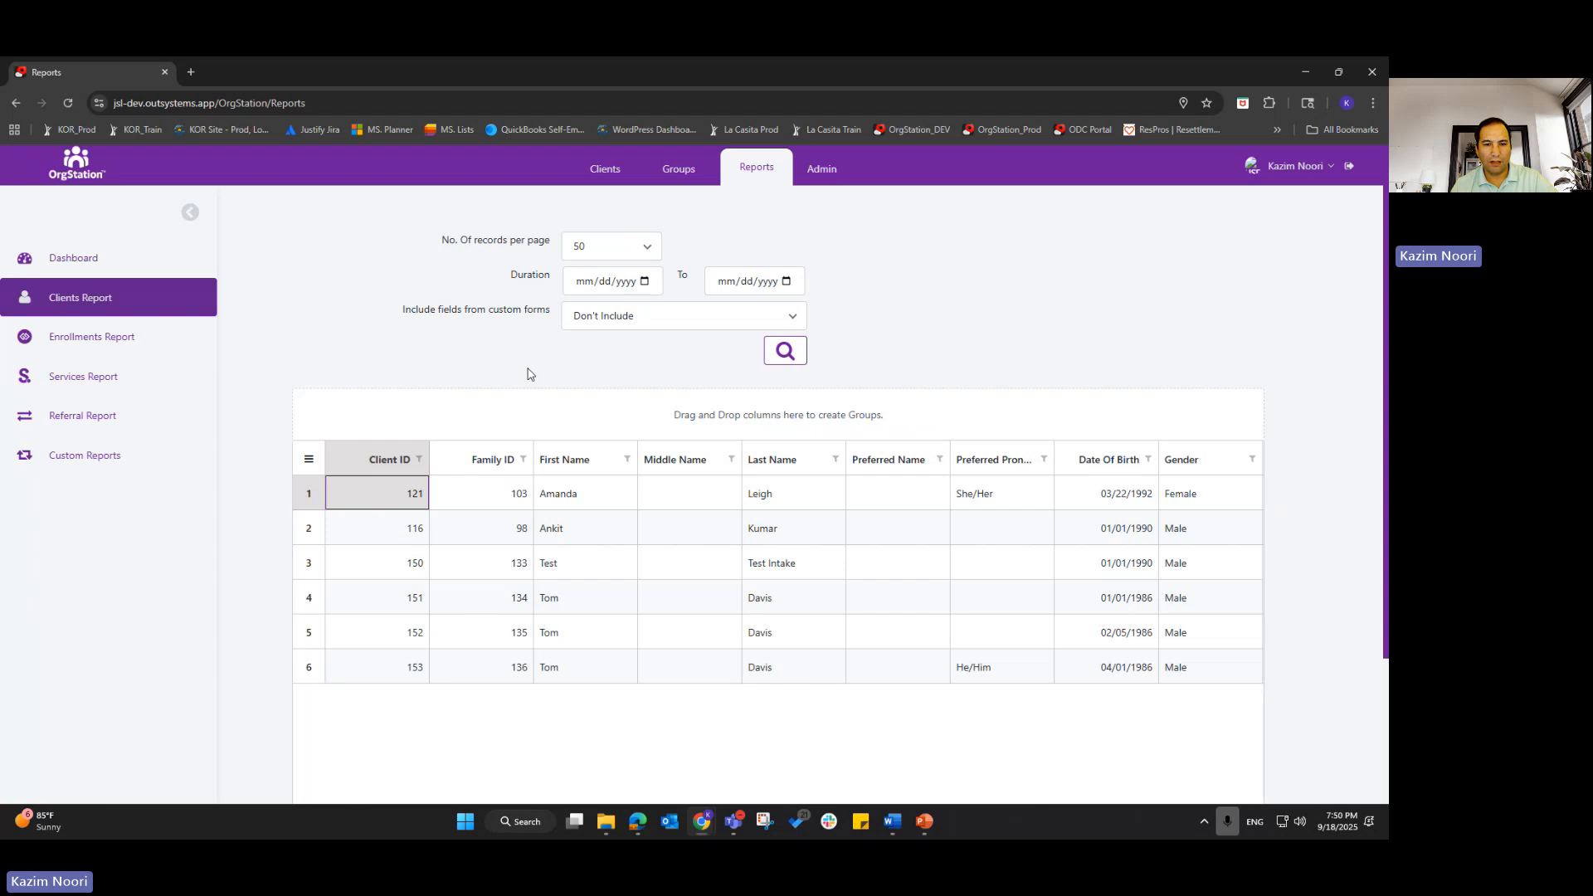
# - Include the fields of the 31-Custom Intake form in the clients report and run the report
pyautogui.click(740, 324)
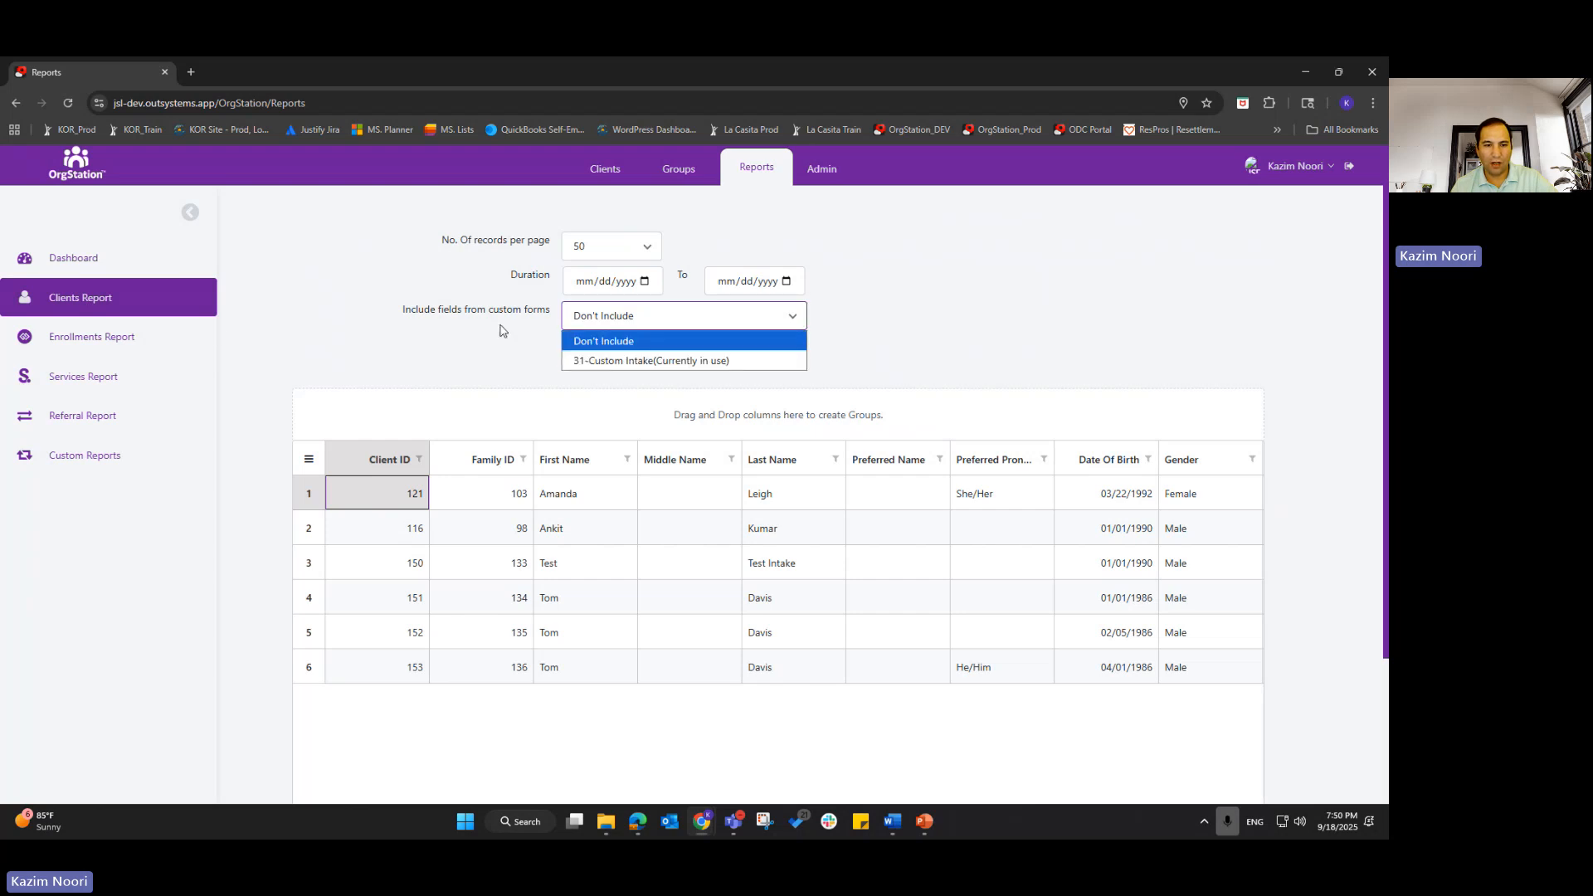
pyautogui.click(641, 362)
pyautogui.click(785, 351)
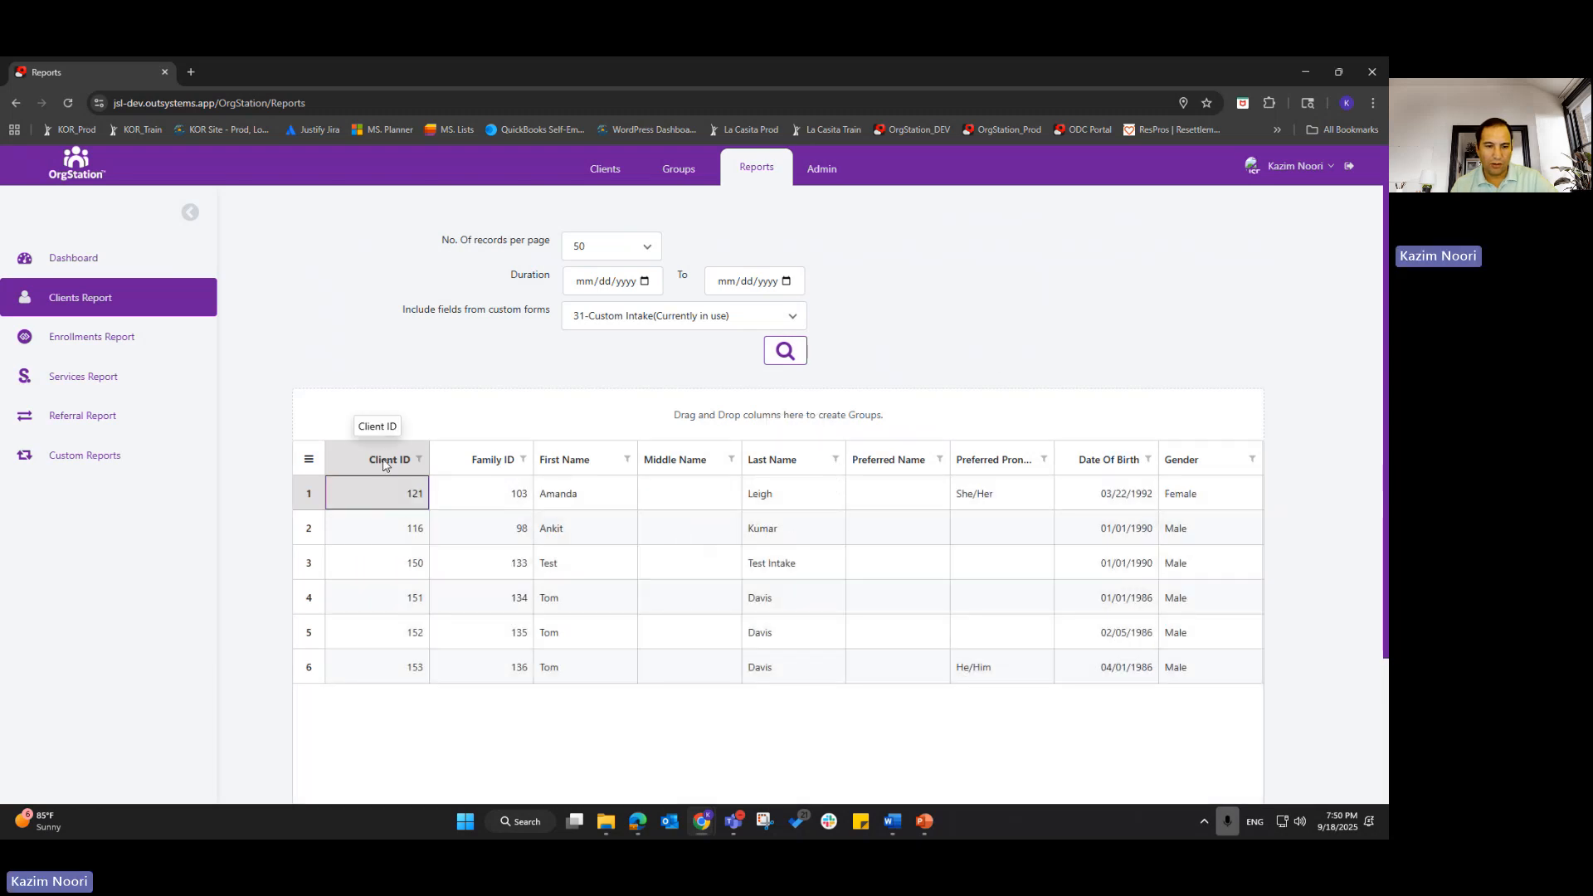
# - Review the report's remaining columns, including the custom form's Is Veteran, Race and response fields, without applying a filter
pyautogui.scroll(-2, 733, 520)
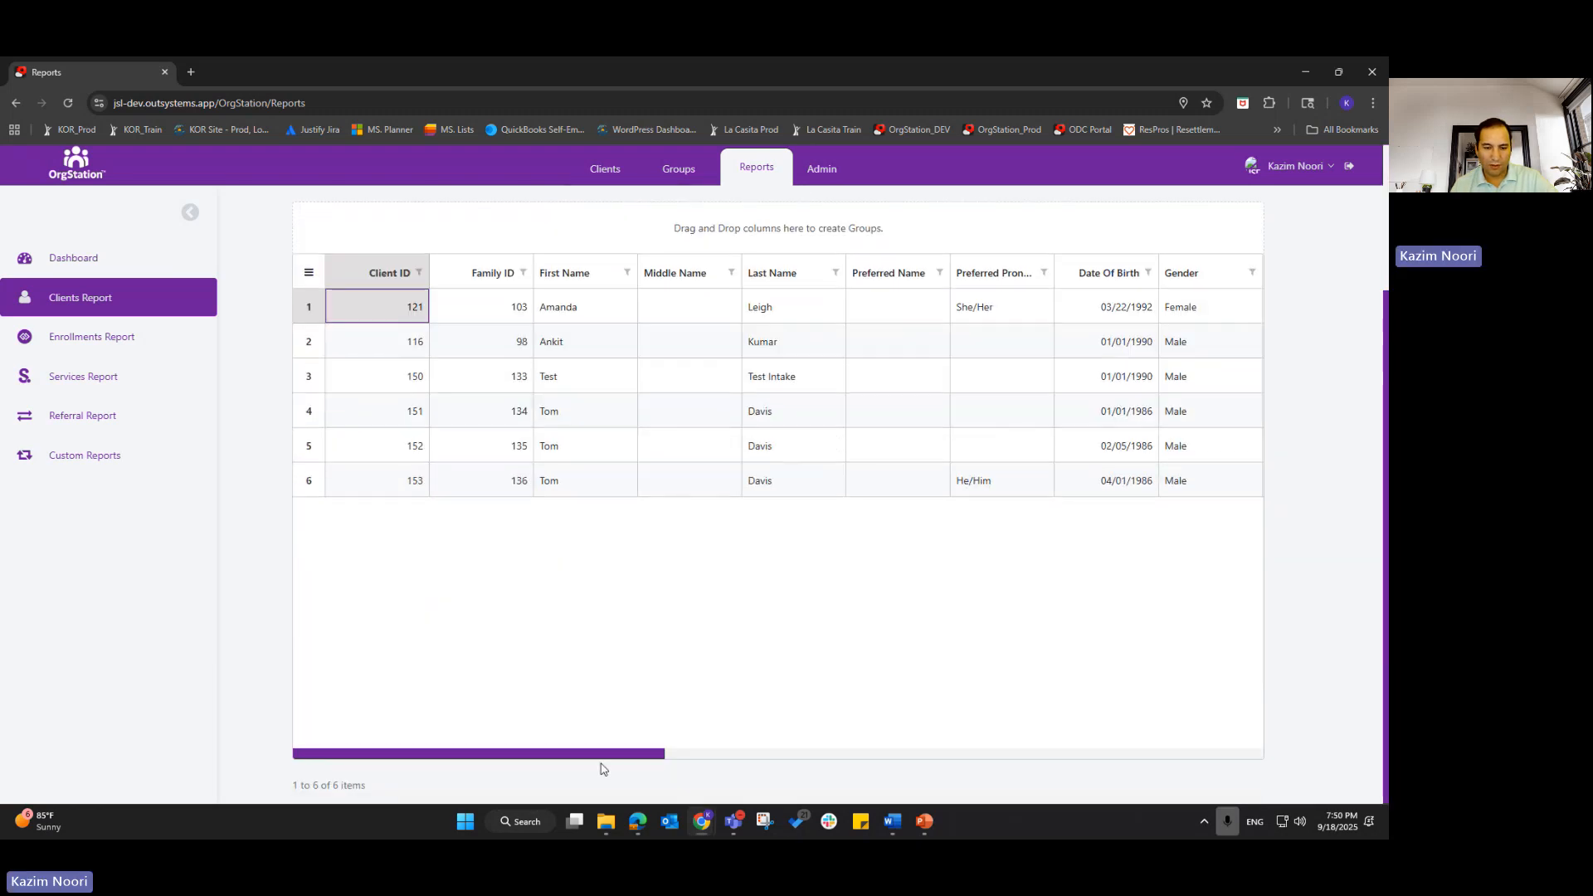
pyautogui.moveTo(579, 757); pyautogui.dragTo(1267, 720)
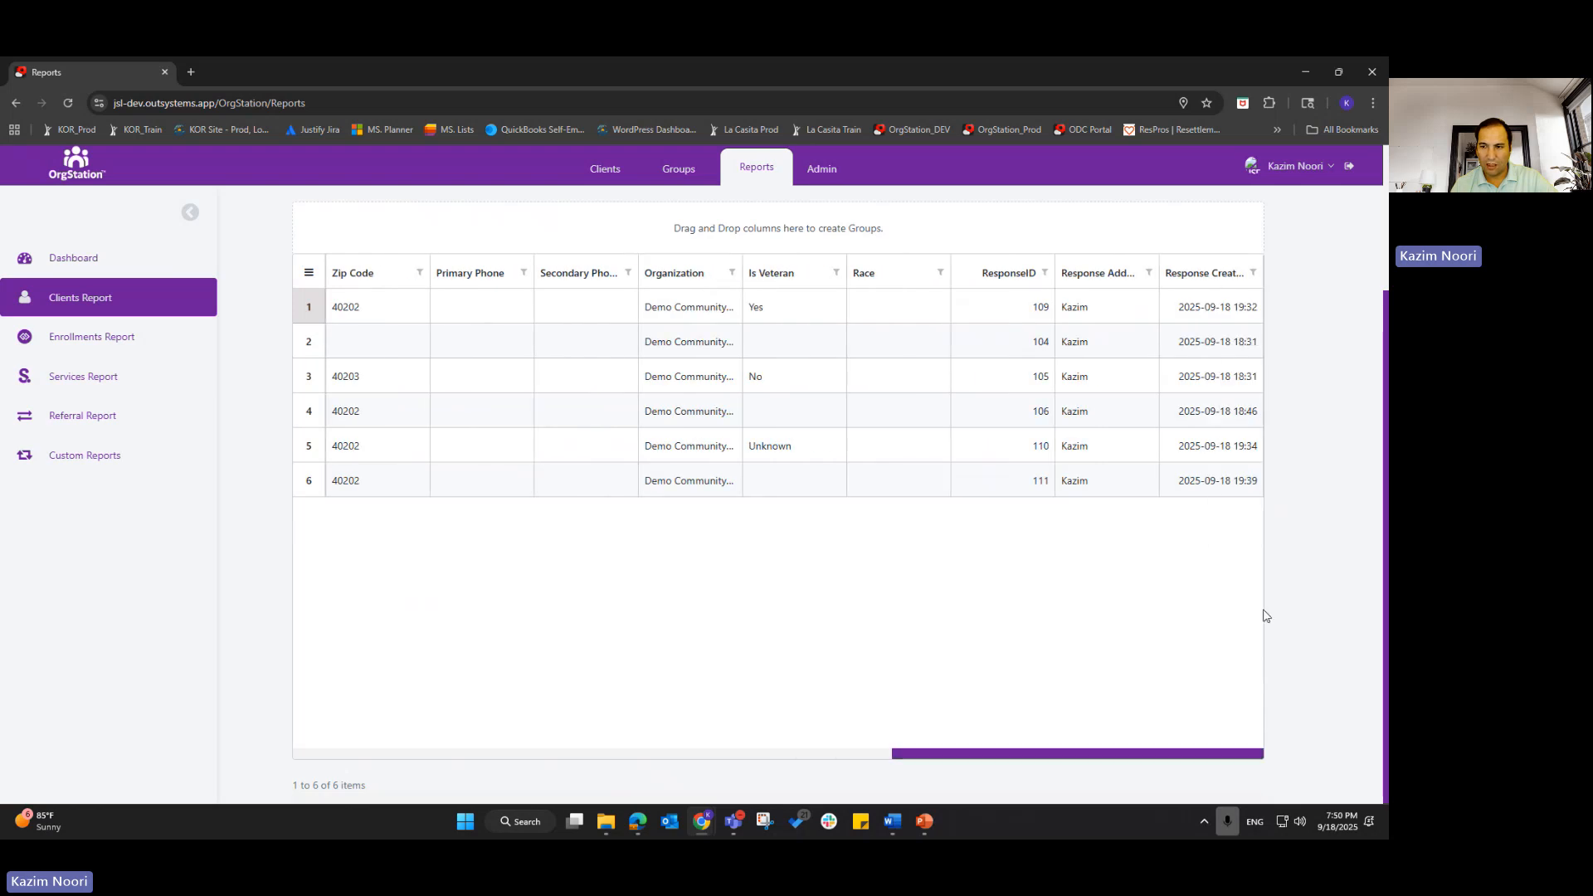
pyautogui.click(837, 274)
pyautogui.click(837, 274)
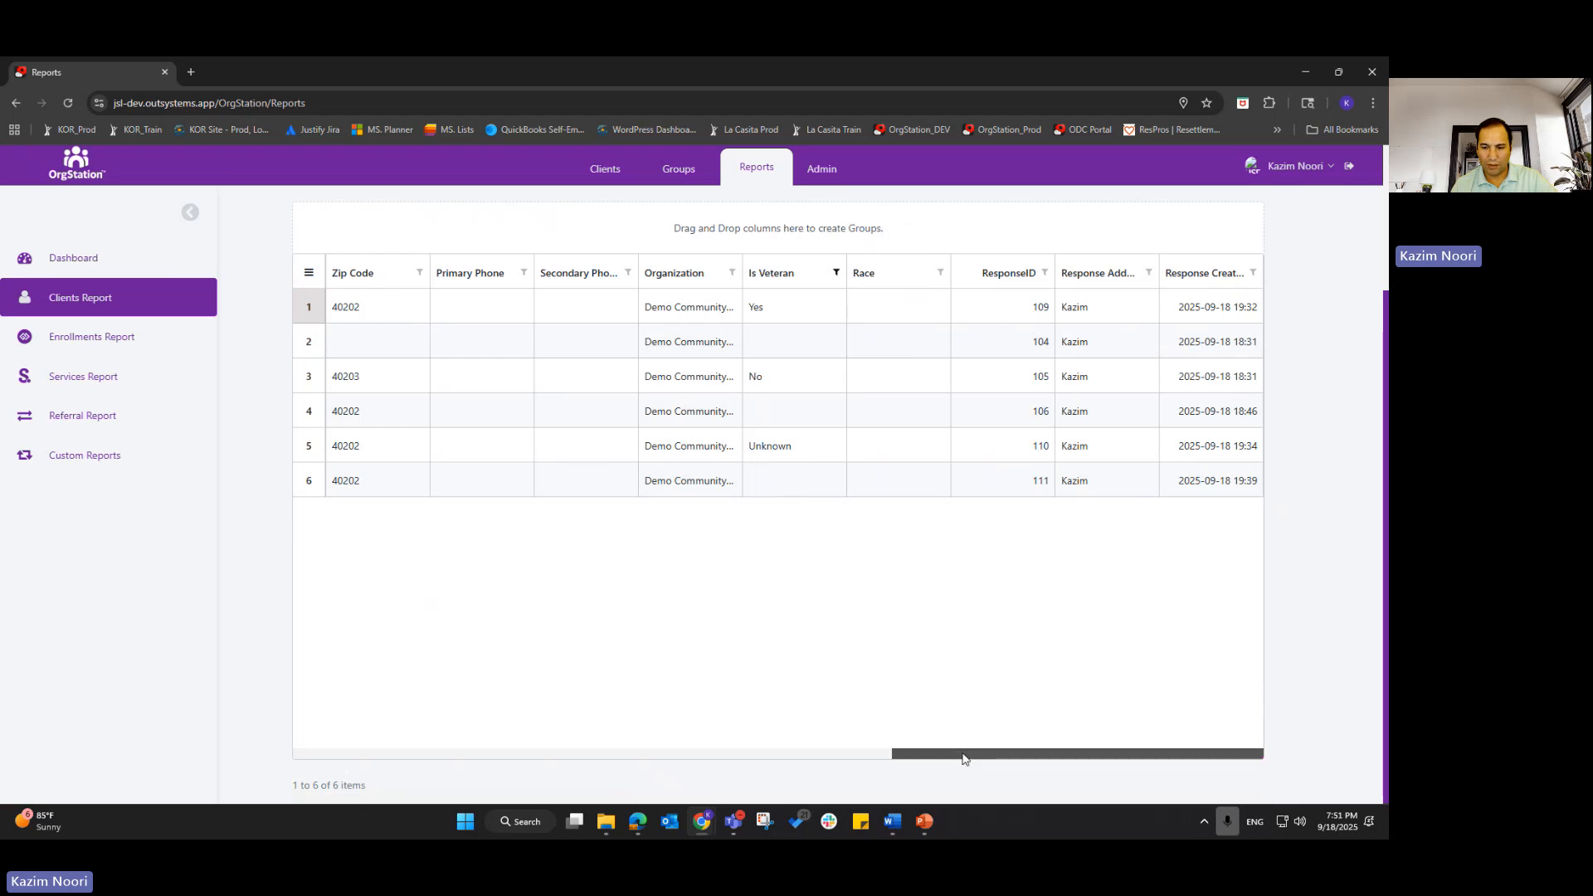
pyautogui.moveTo(962, 758); pyautogui.dragTo(287, 679)
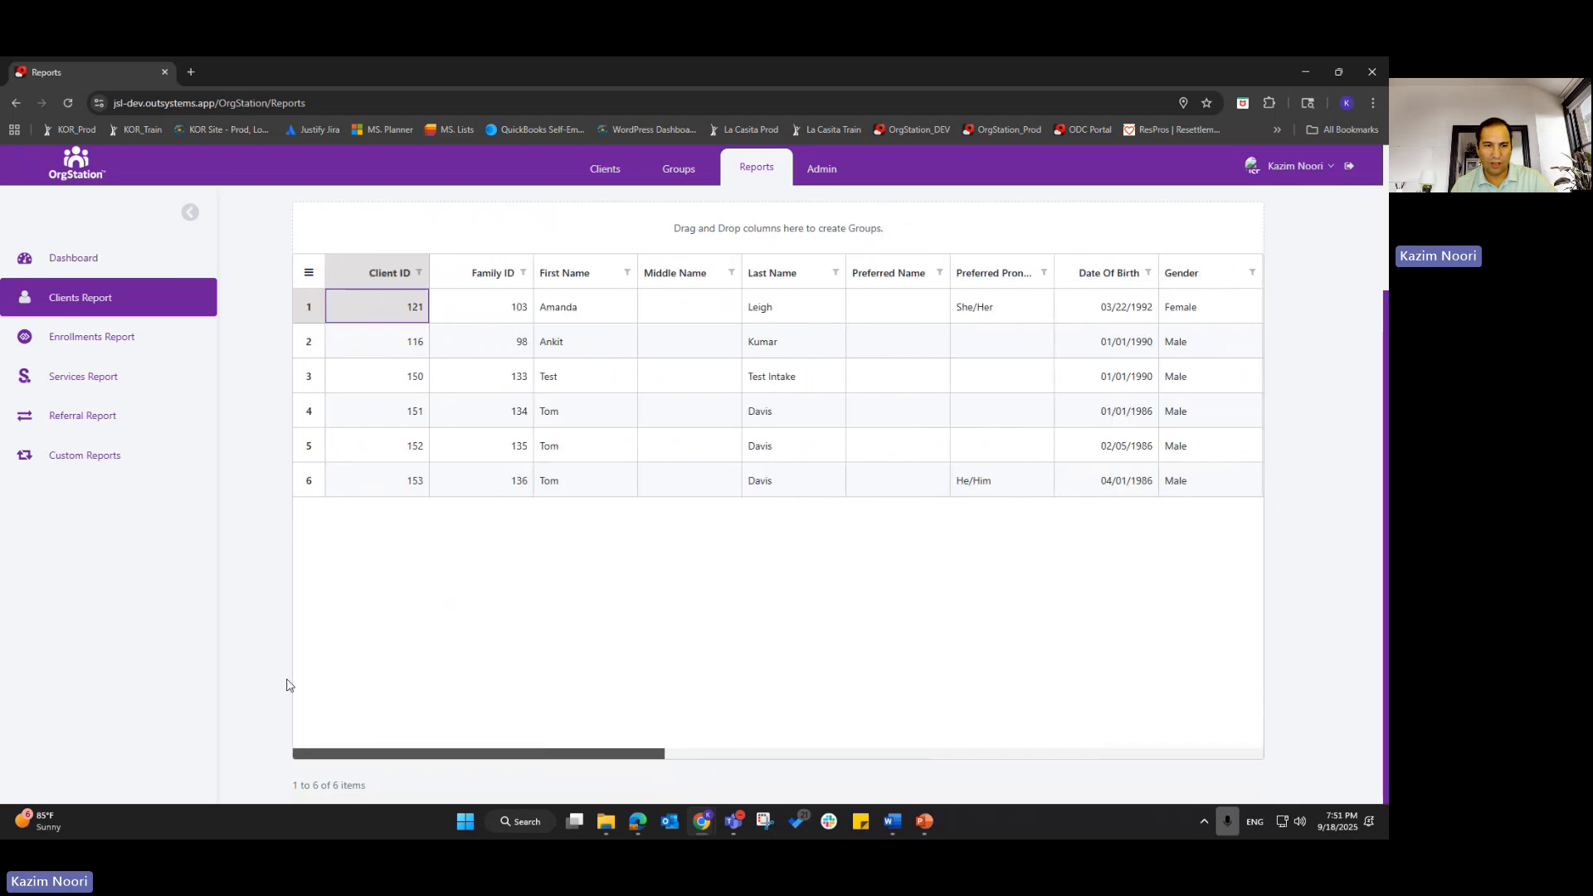
pyautogui.scroll(1, 548, 643)
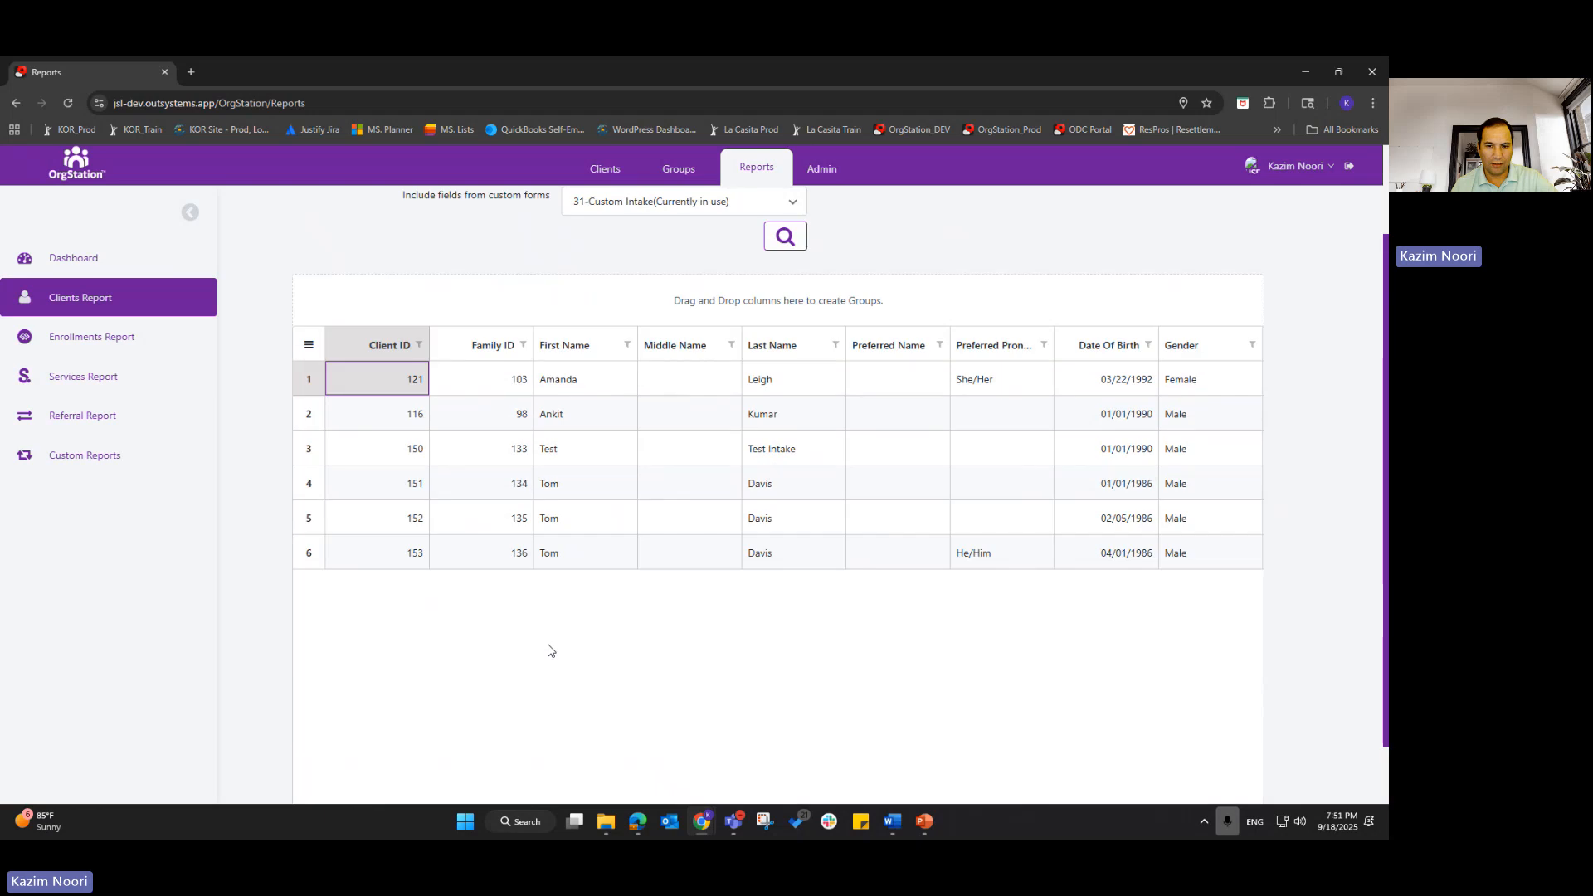
# - Hide the Client ID, Family ID, City, State and Zip Code columns in the clients report
pyautogui.click(310, 345)
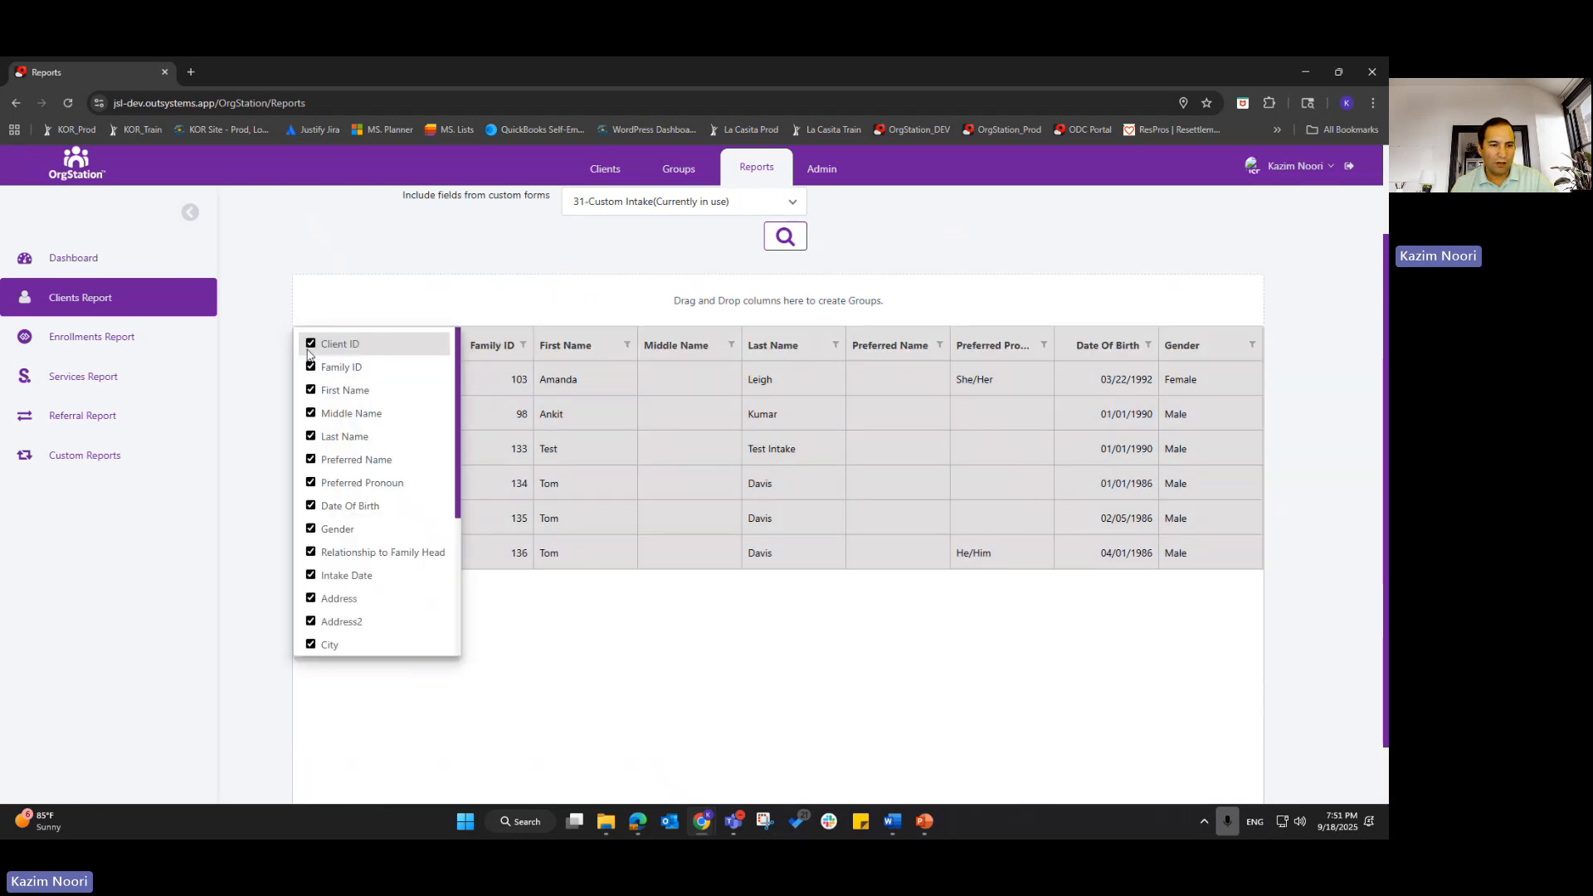
pyautogui.click(310, 344)
pyautogui.click(311, 367)
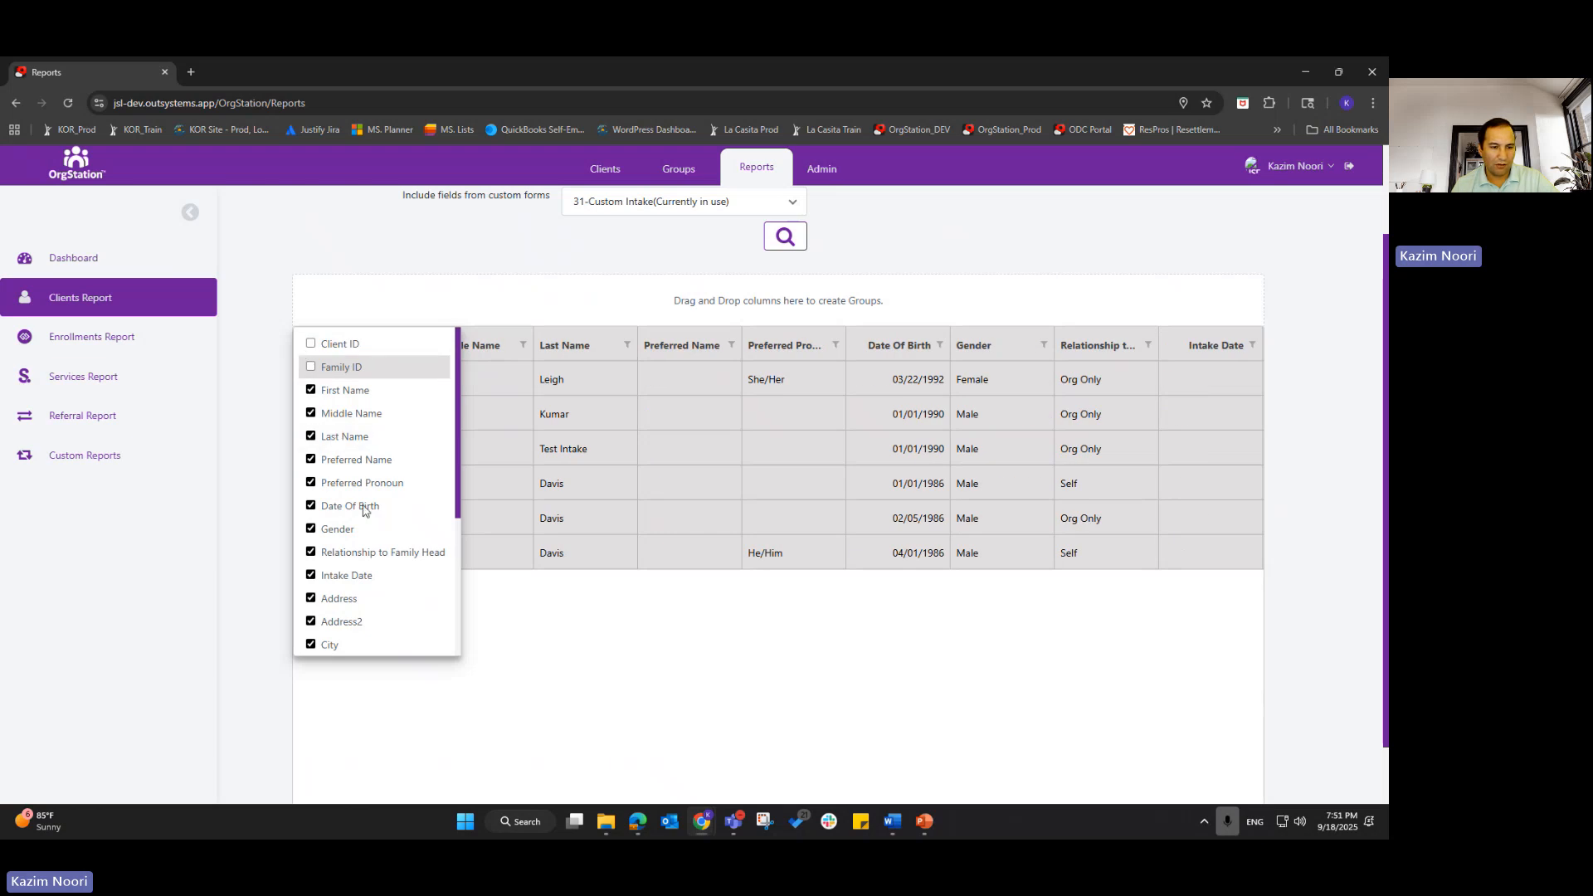
pyautogui.scroll(-2, 369, 565)
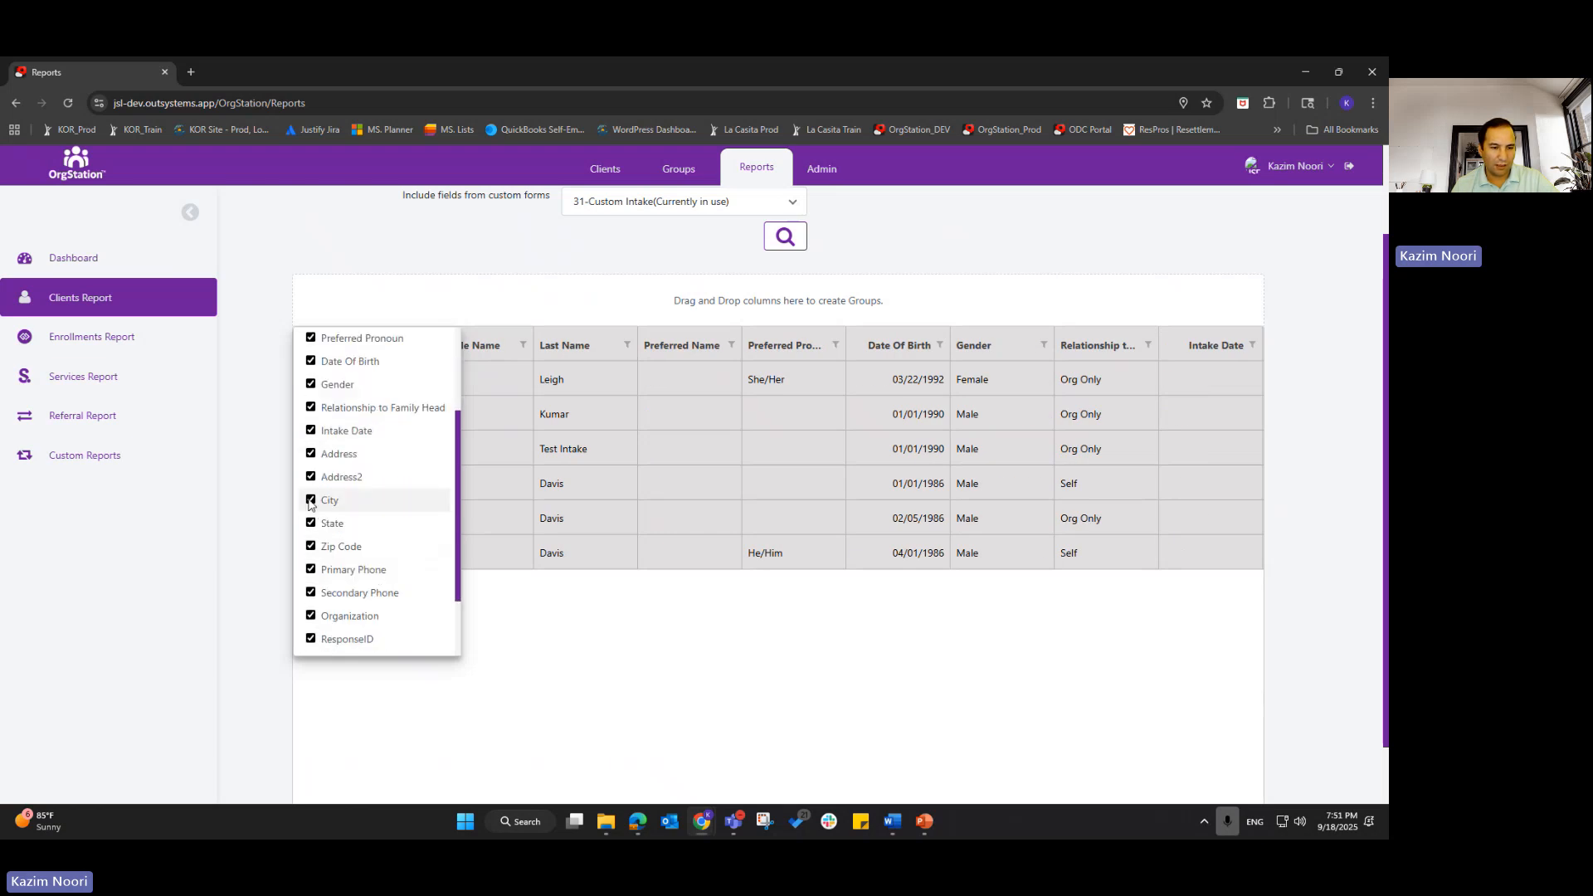
pyautogui.click(310, 499)
pyautogui.click(310, 523)
pyautogui.click(310, 546)
# - Hide the Organization, ResponseID, Response Added By and Response Created Date columns as well
pyautogui.scroll(-1, 357, 571)
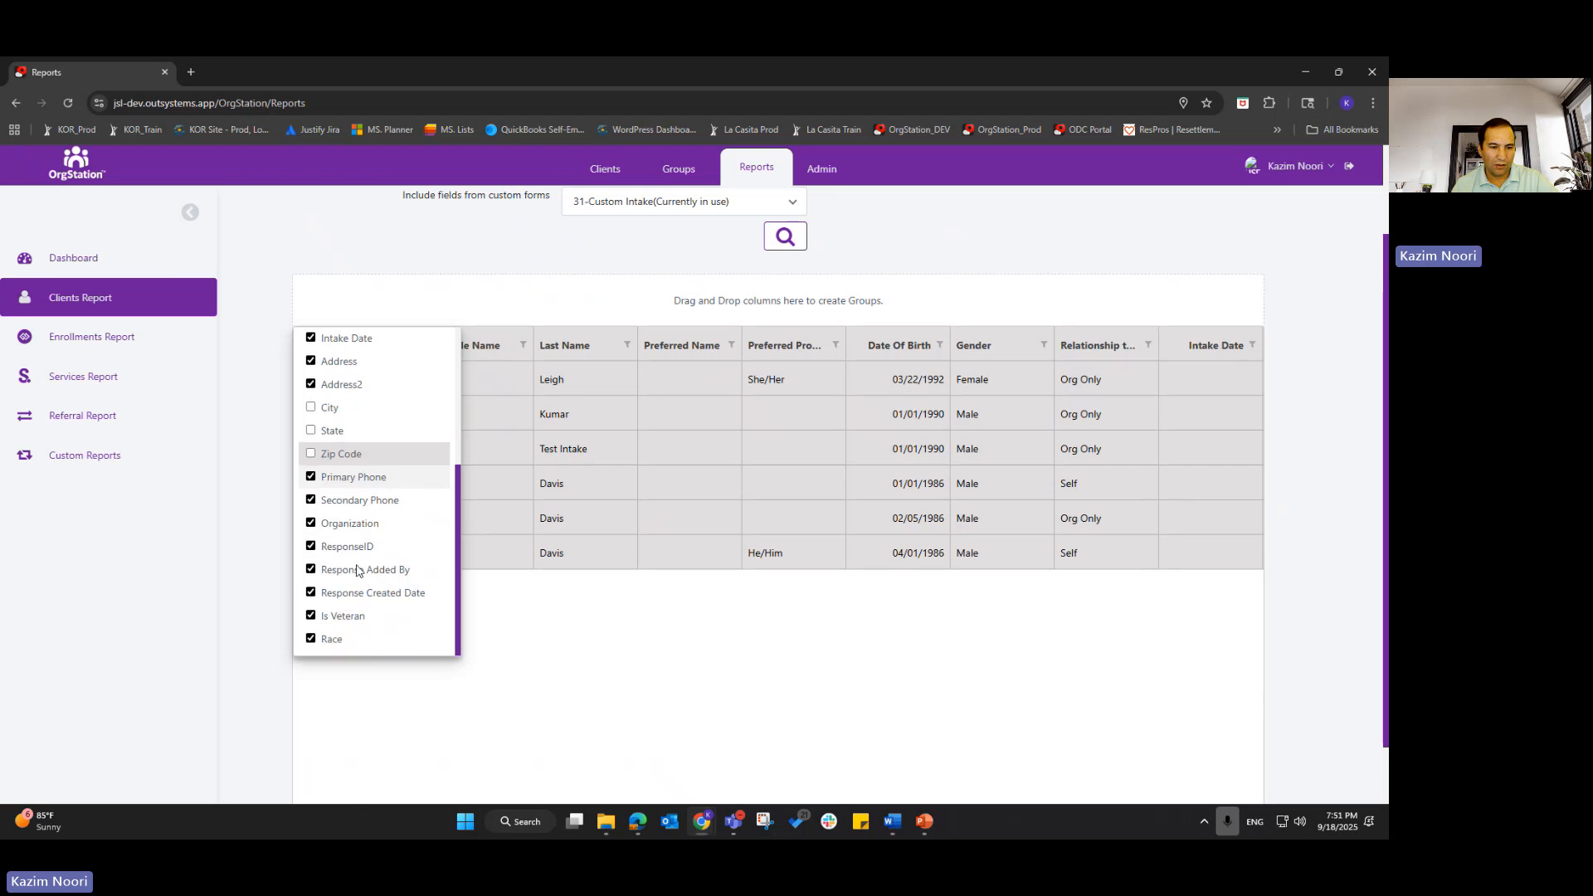
pyautogui.click(345, 524)
pyautogui.click(319, 547)
pyautogui.click(336, 570)
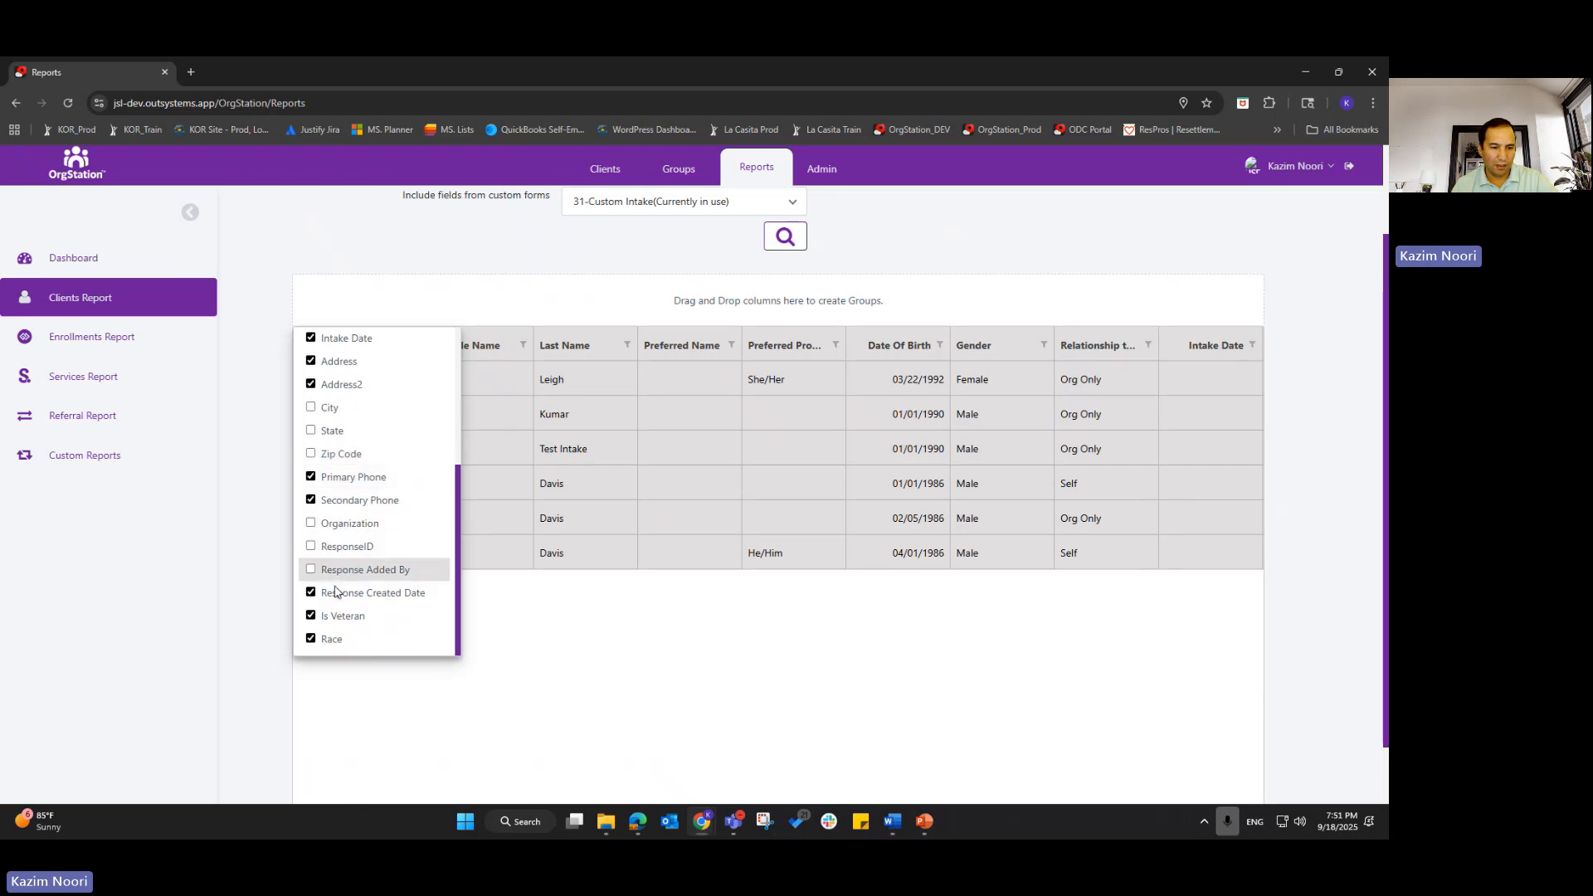
pyautogui.click(331, 592)
pyautogui.click(630, 645)
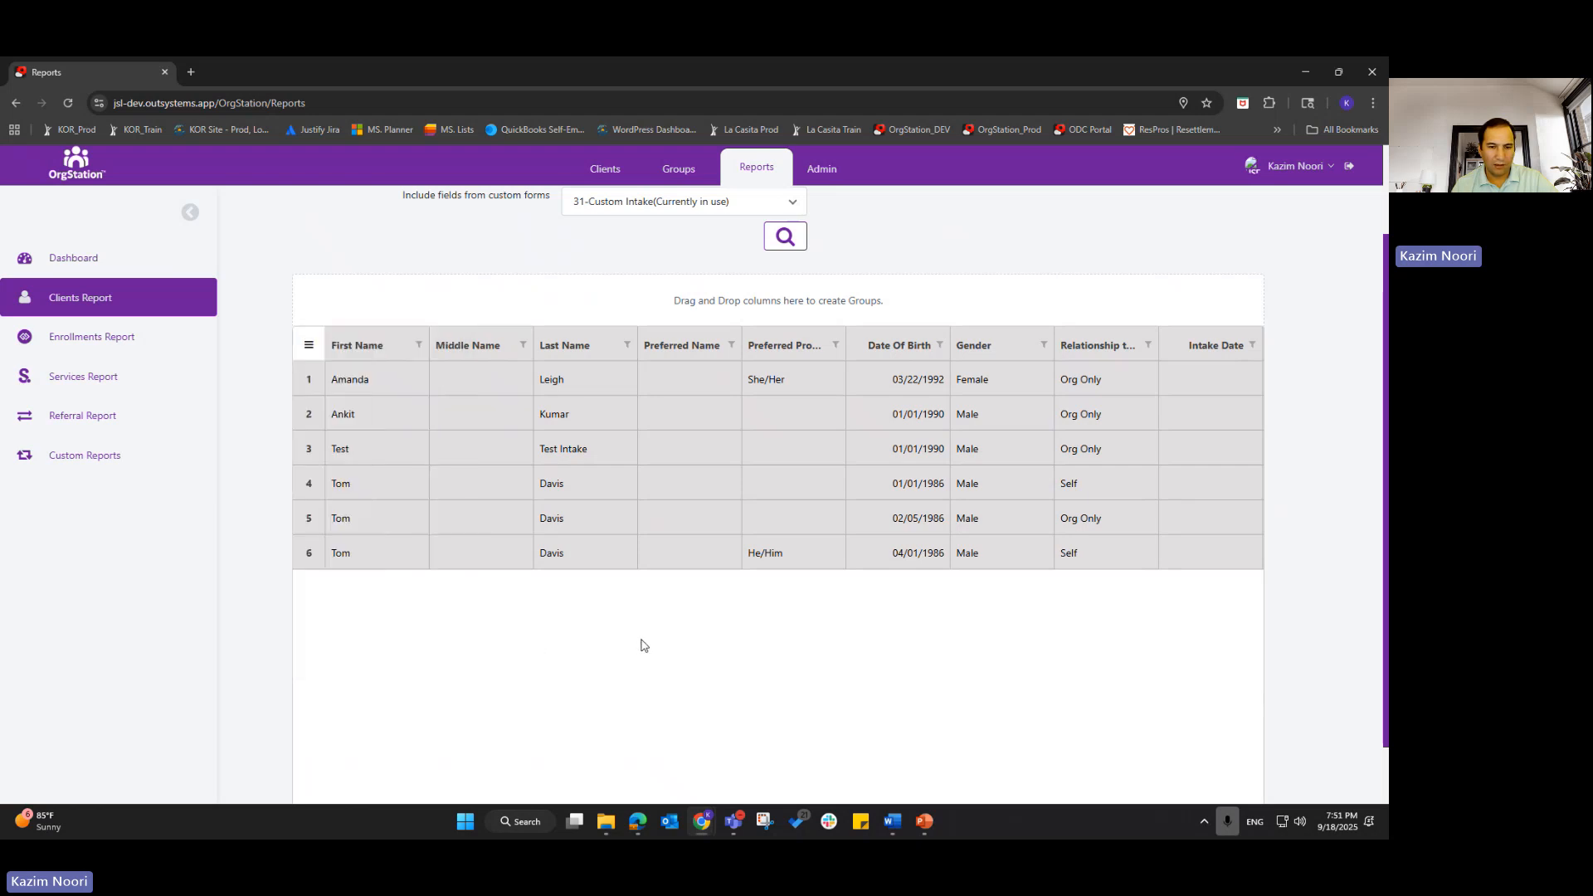
# - Examine the clients report's export options and the filter conditions for the Middle Name column, without applying any
pyautogui.scroll(2, 639, 643)
pyautogui.rightClick(536, 527)
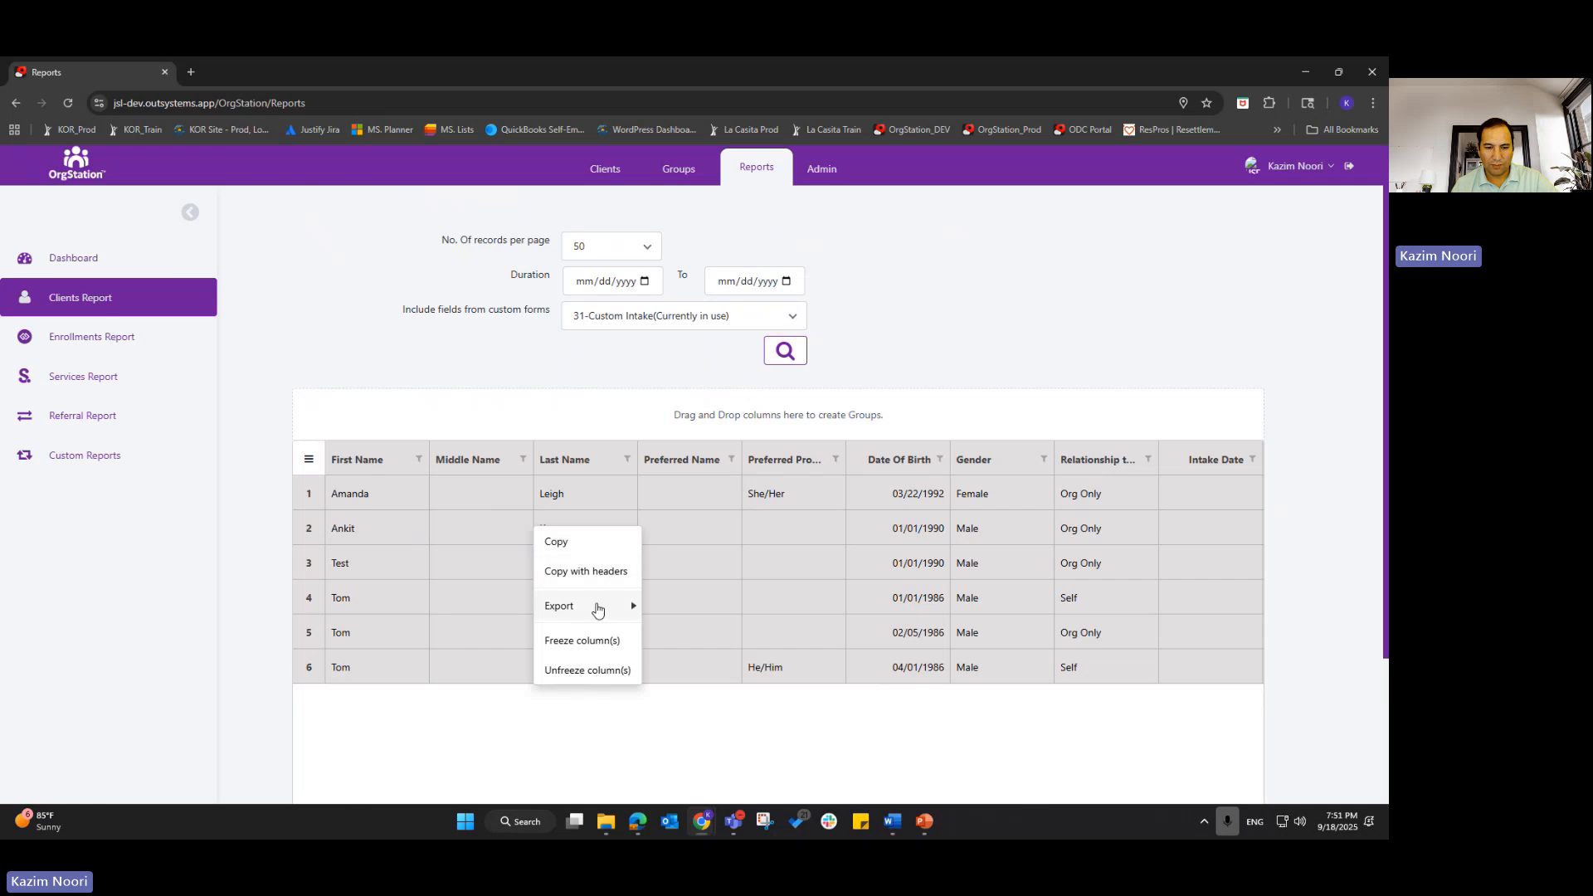
pyautogui.moveTo(596, 610)
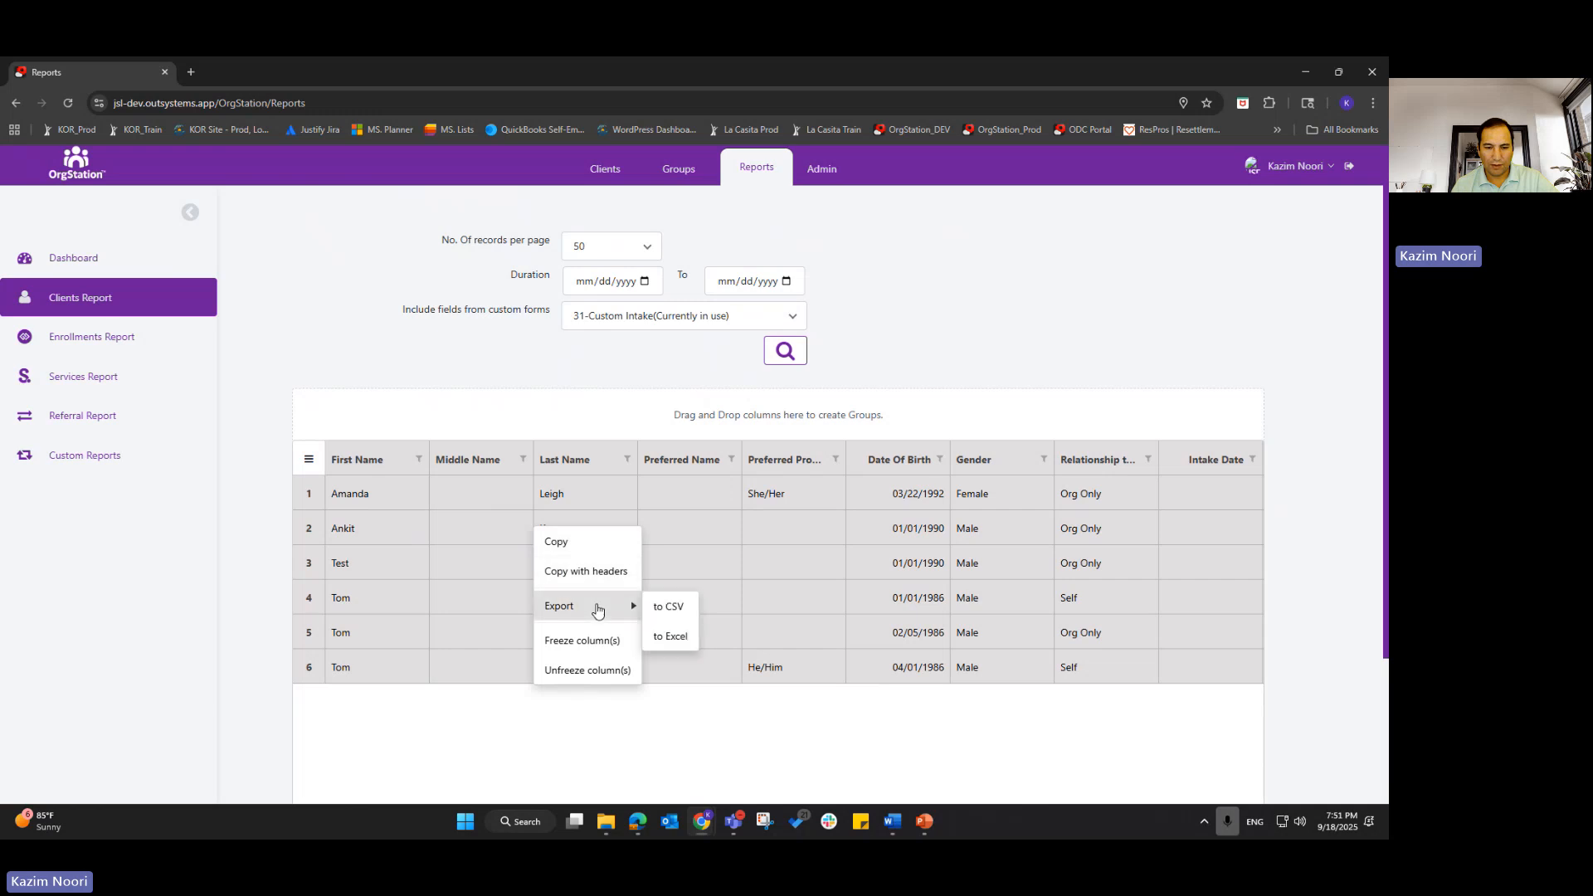
pyautogui.click(524, 460)
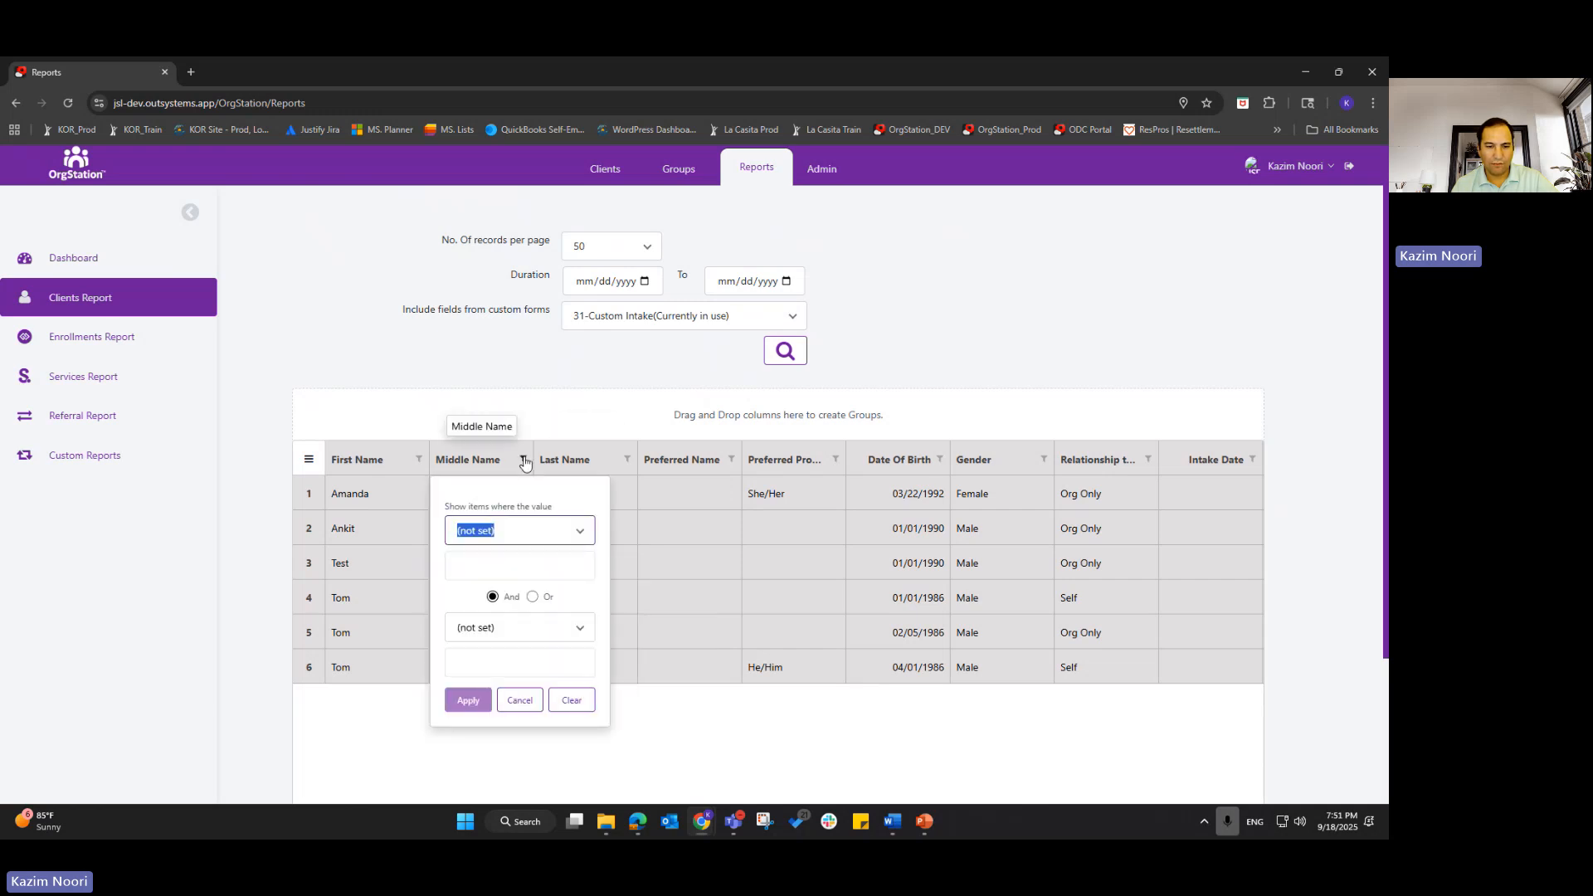
pyautogui.click(585, 532)
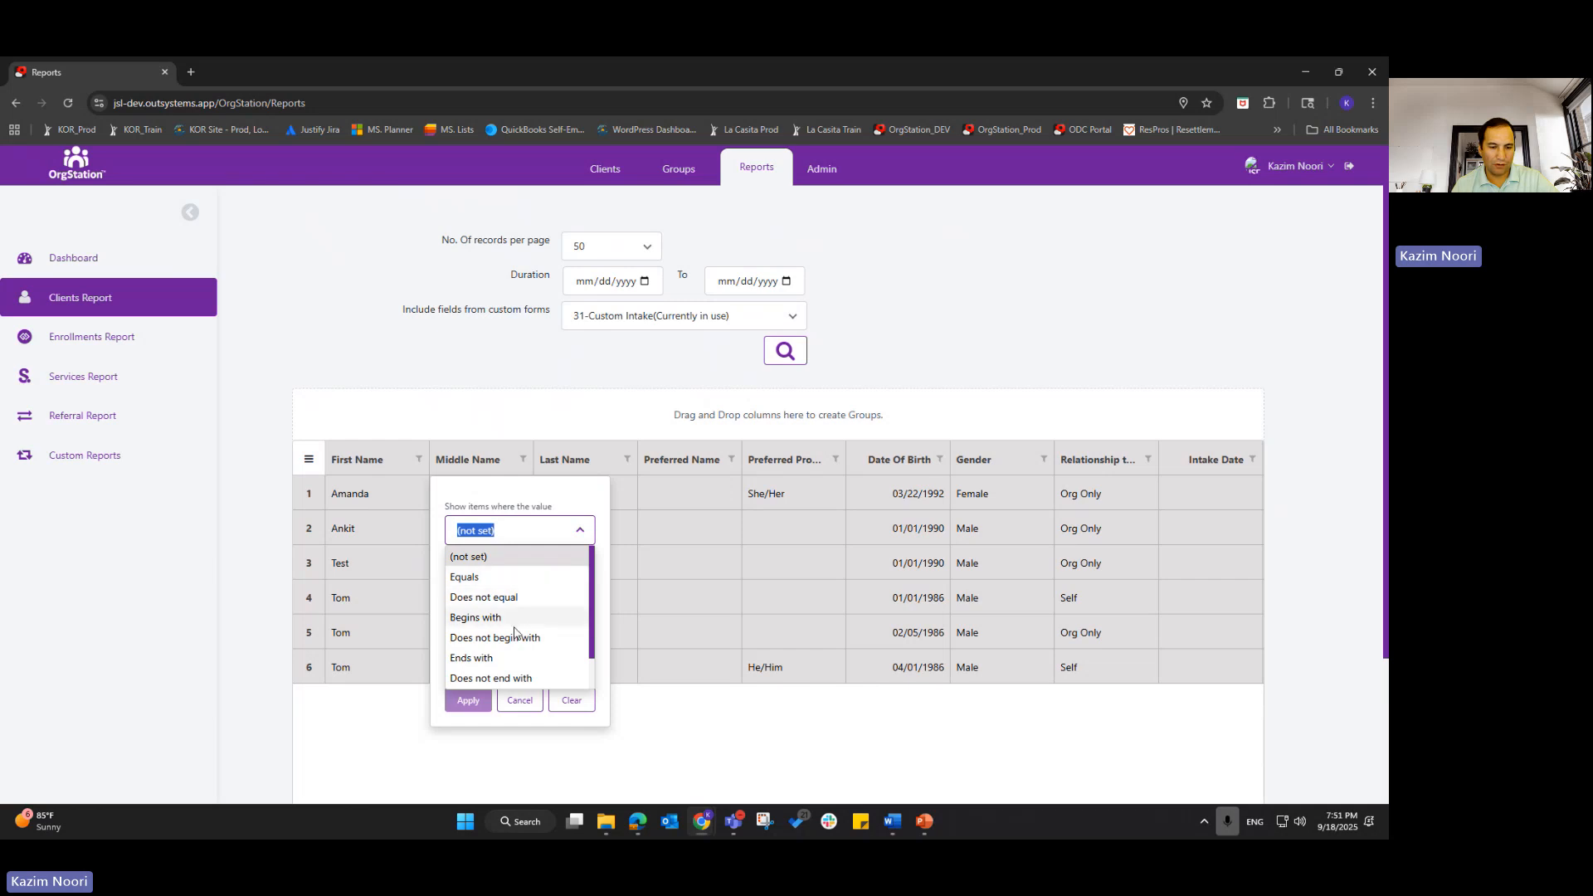
pyautogui.scroll(-1, 508, 651)
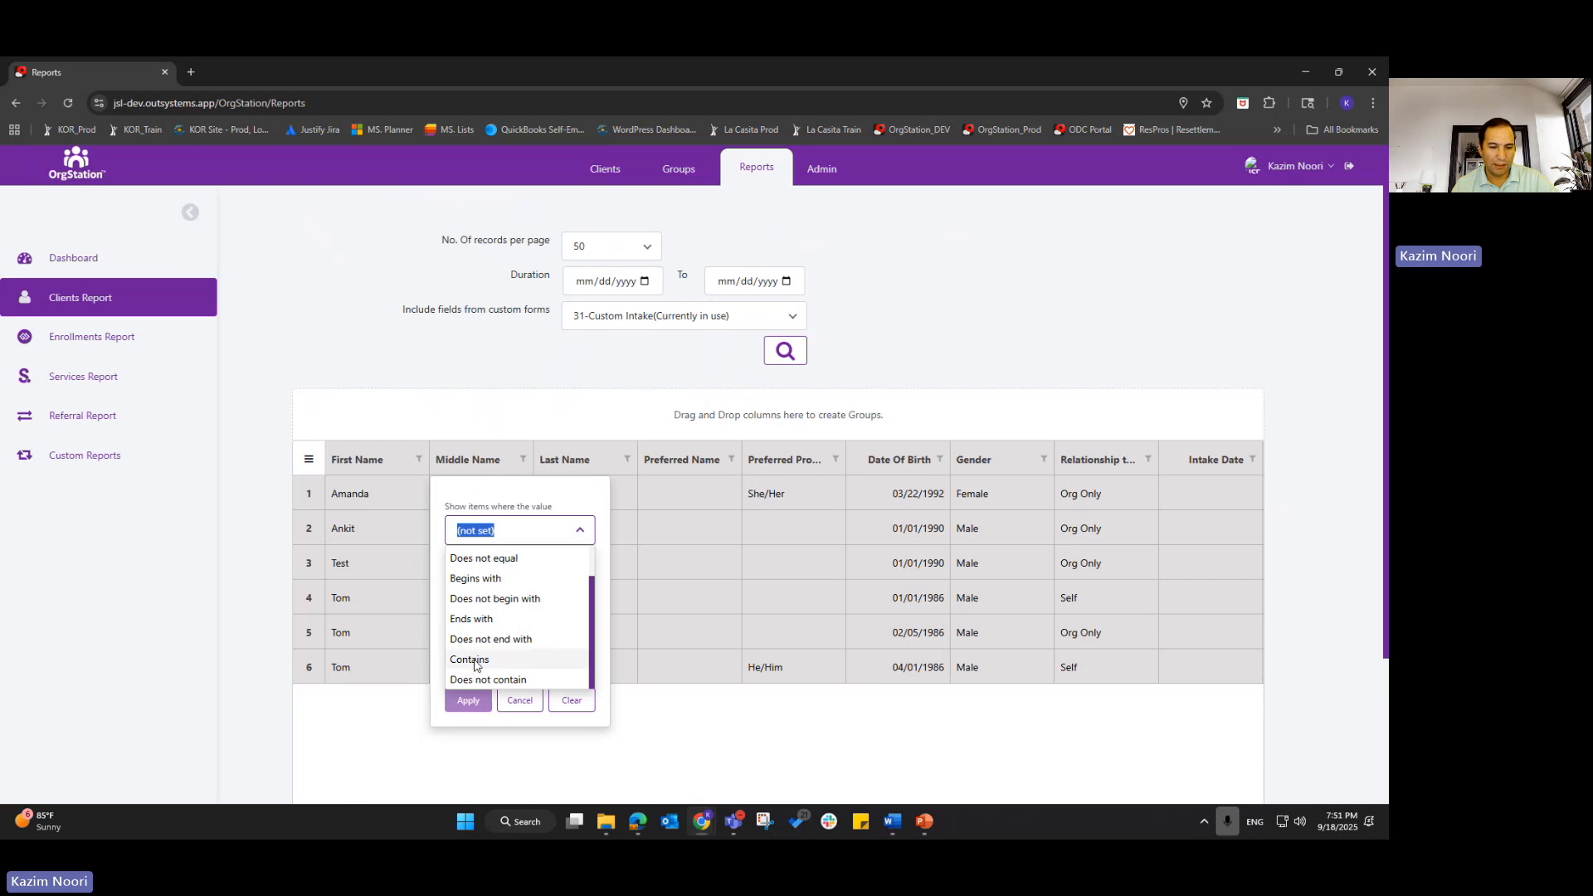
pyautogui.scroll(1, 541, 632)
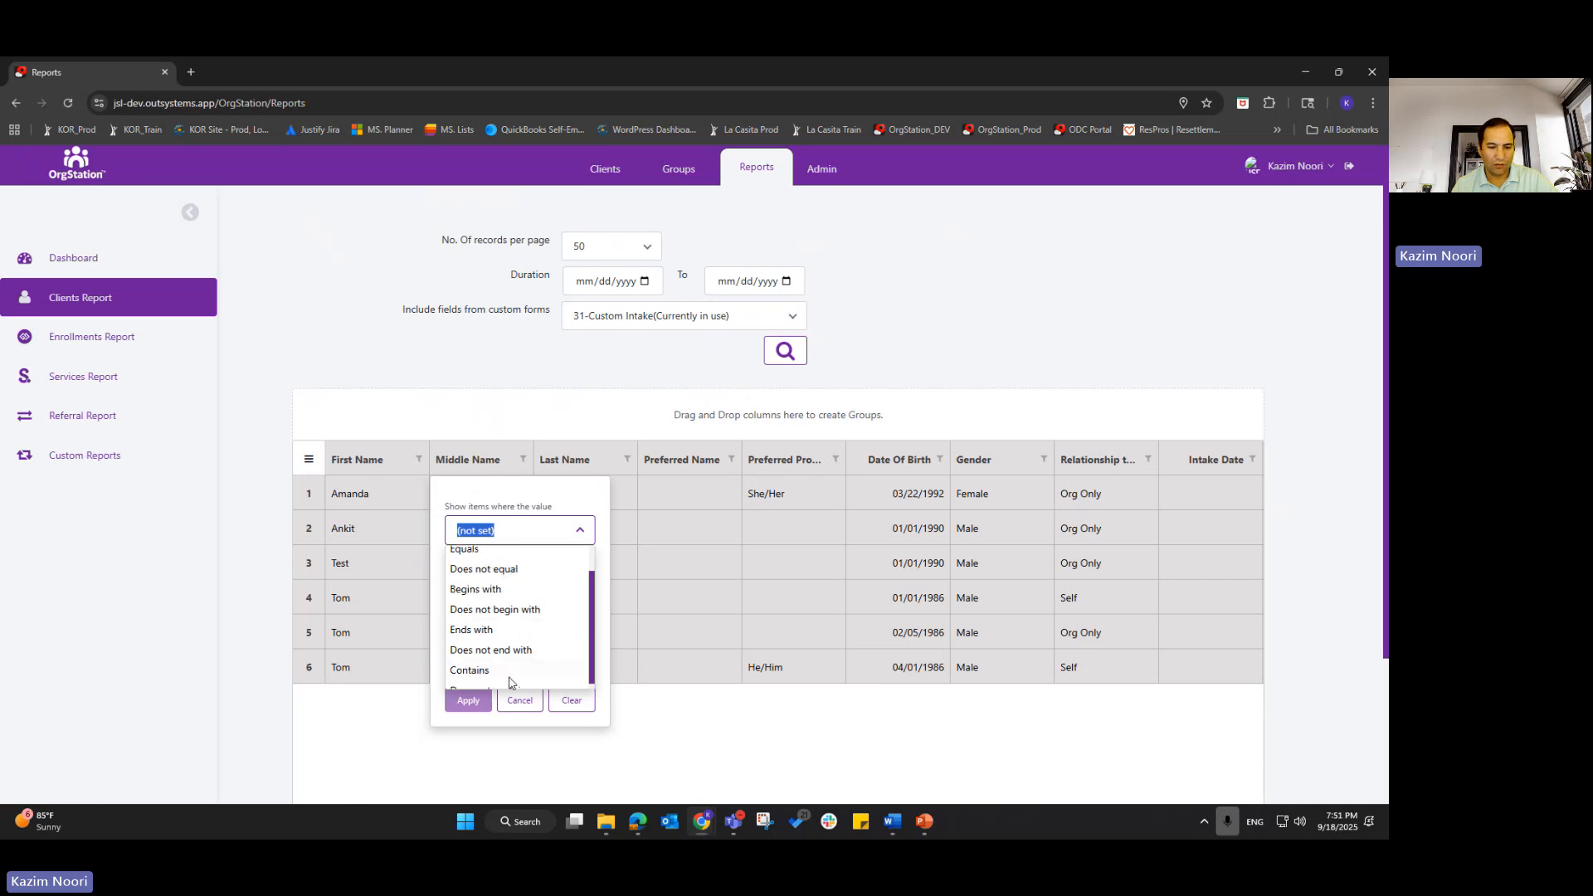
pyautogui.click(583, 371)
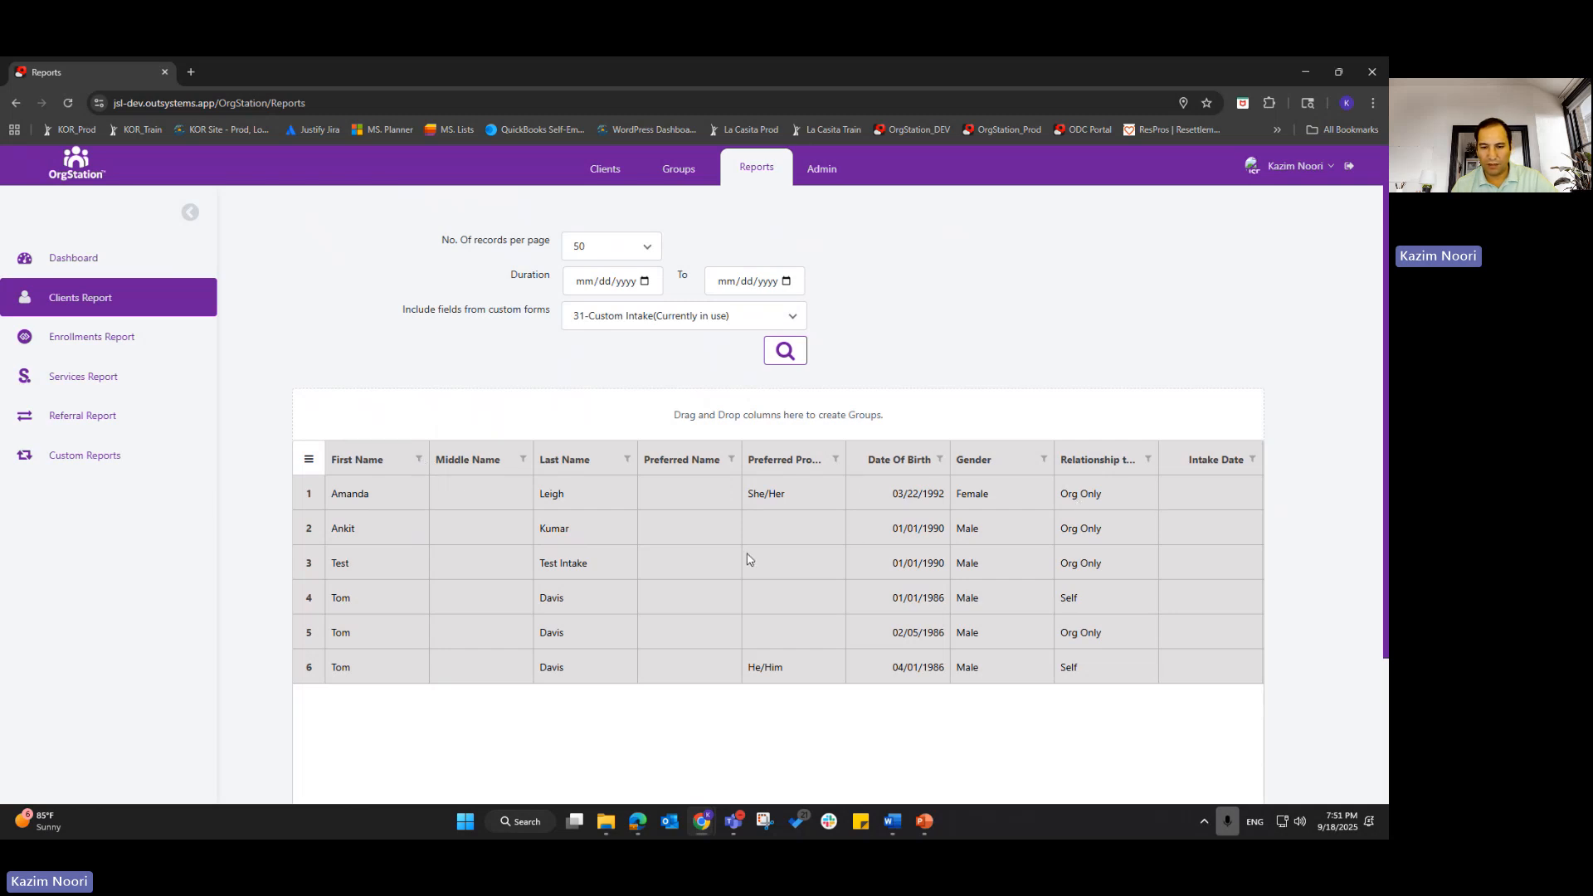
# - Export the clients report to Excel
pyautogui.rightClick(695, 529)
pyautogui.moveTo(750, 602)
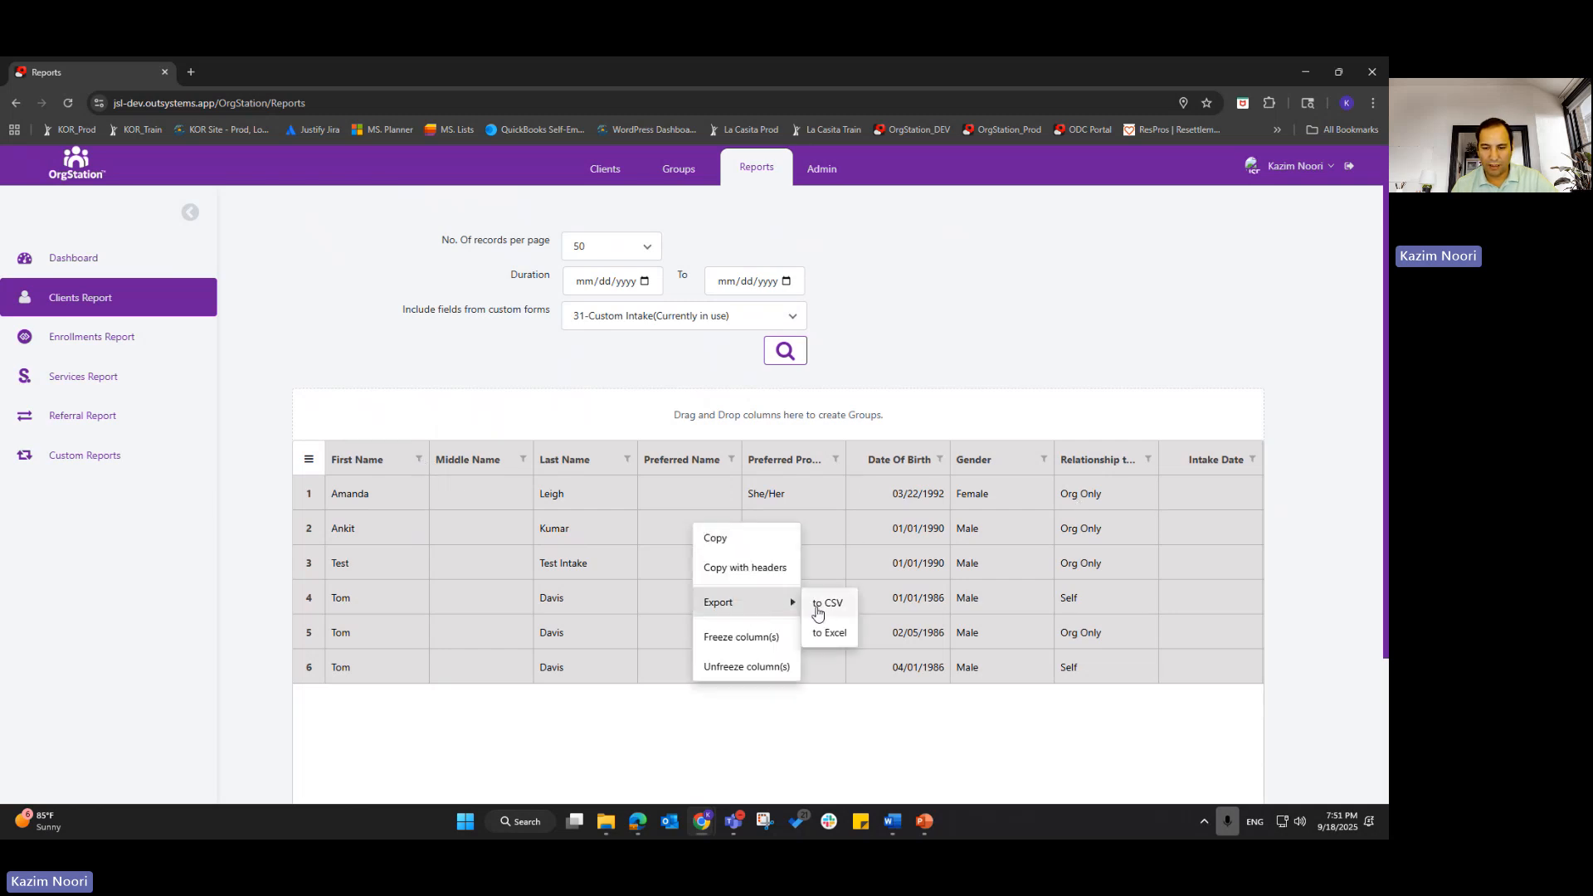
pyautogui.click(831, 633)
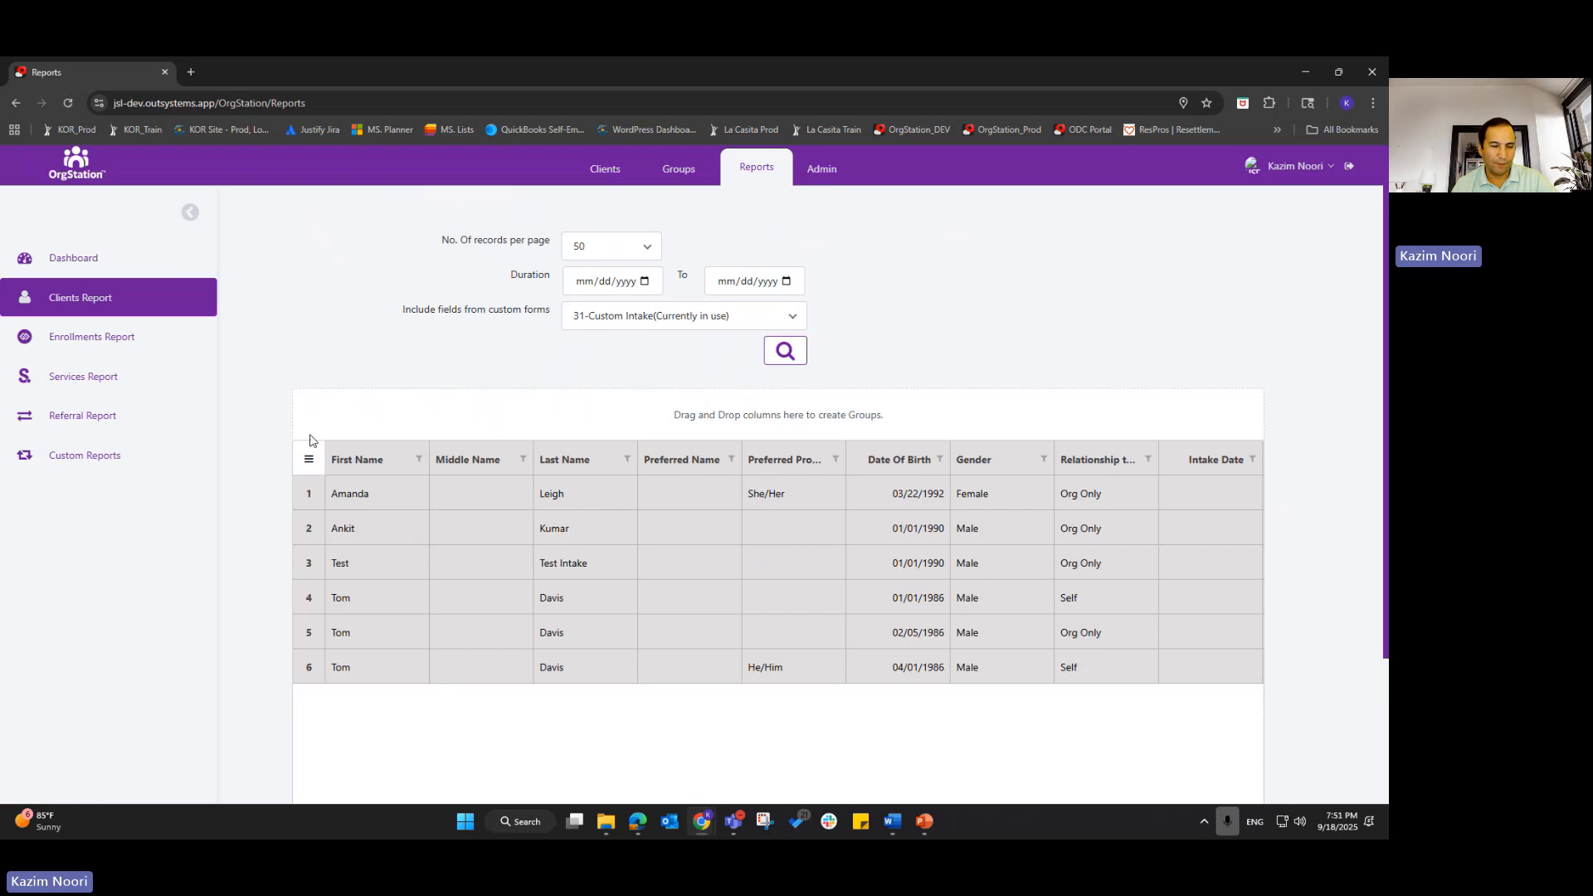
# - Review the enrollments report's records and the list of columns that can be shown or hidden
pyautogui.click(185, 333)
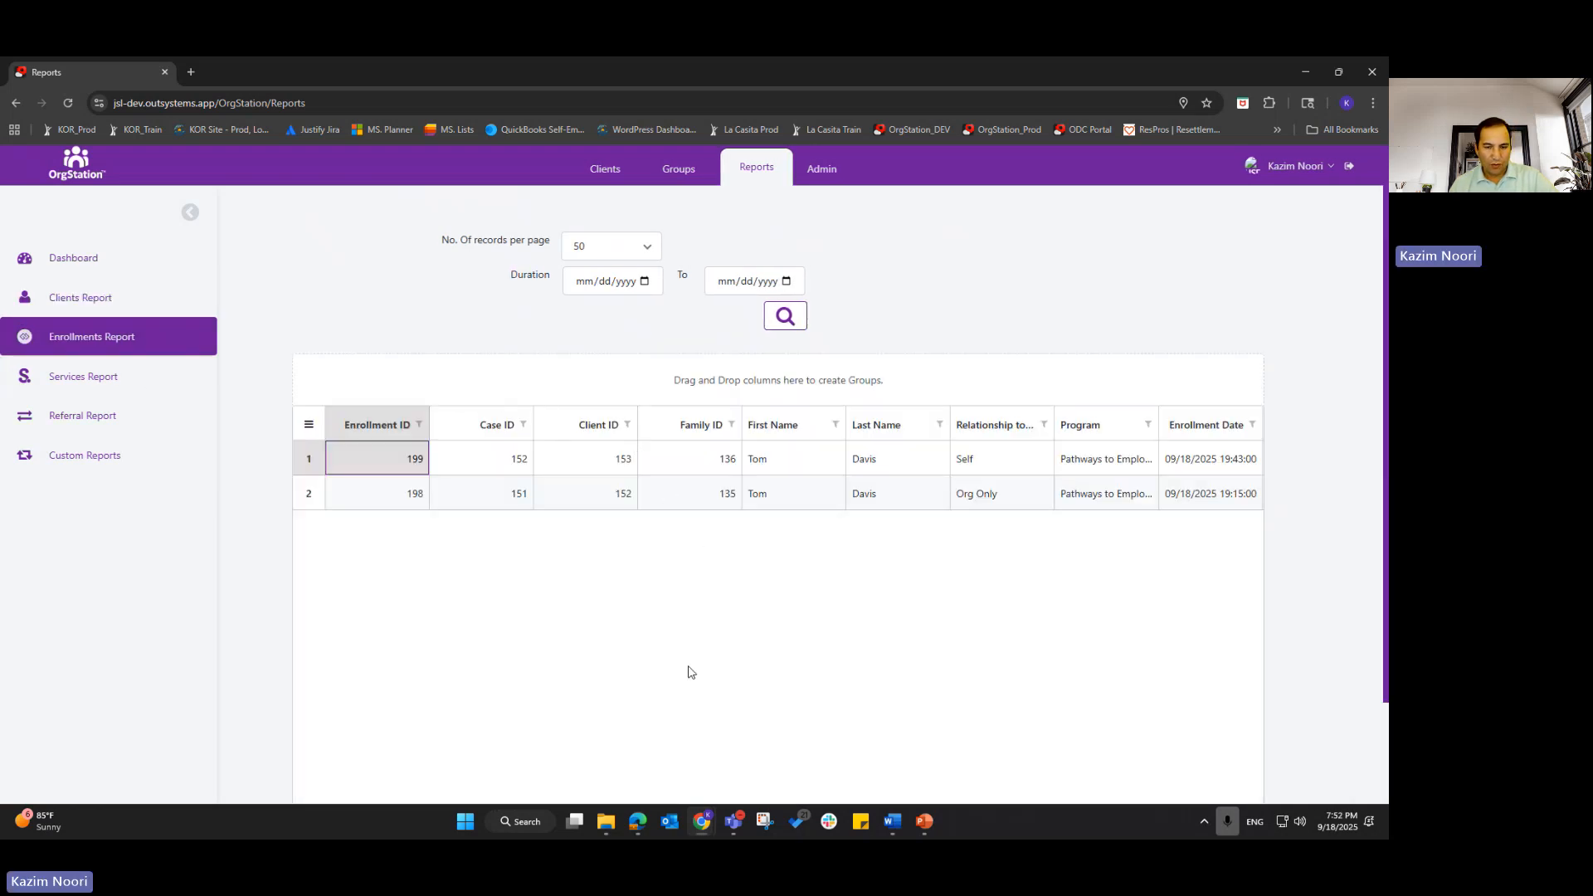
pyautogui.scroll(-3, 691, 672)
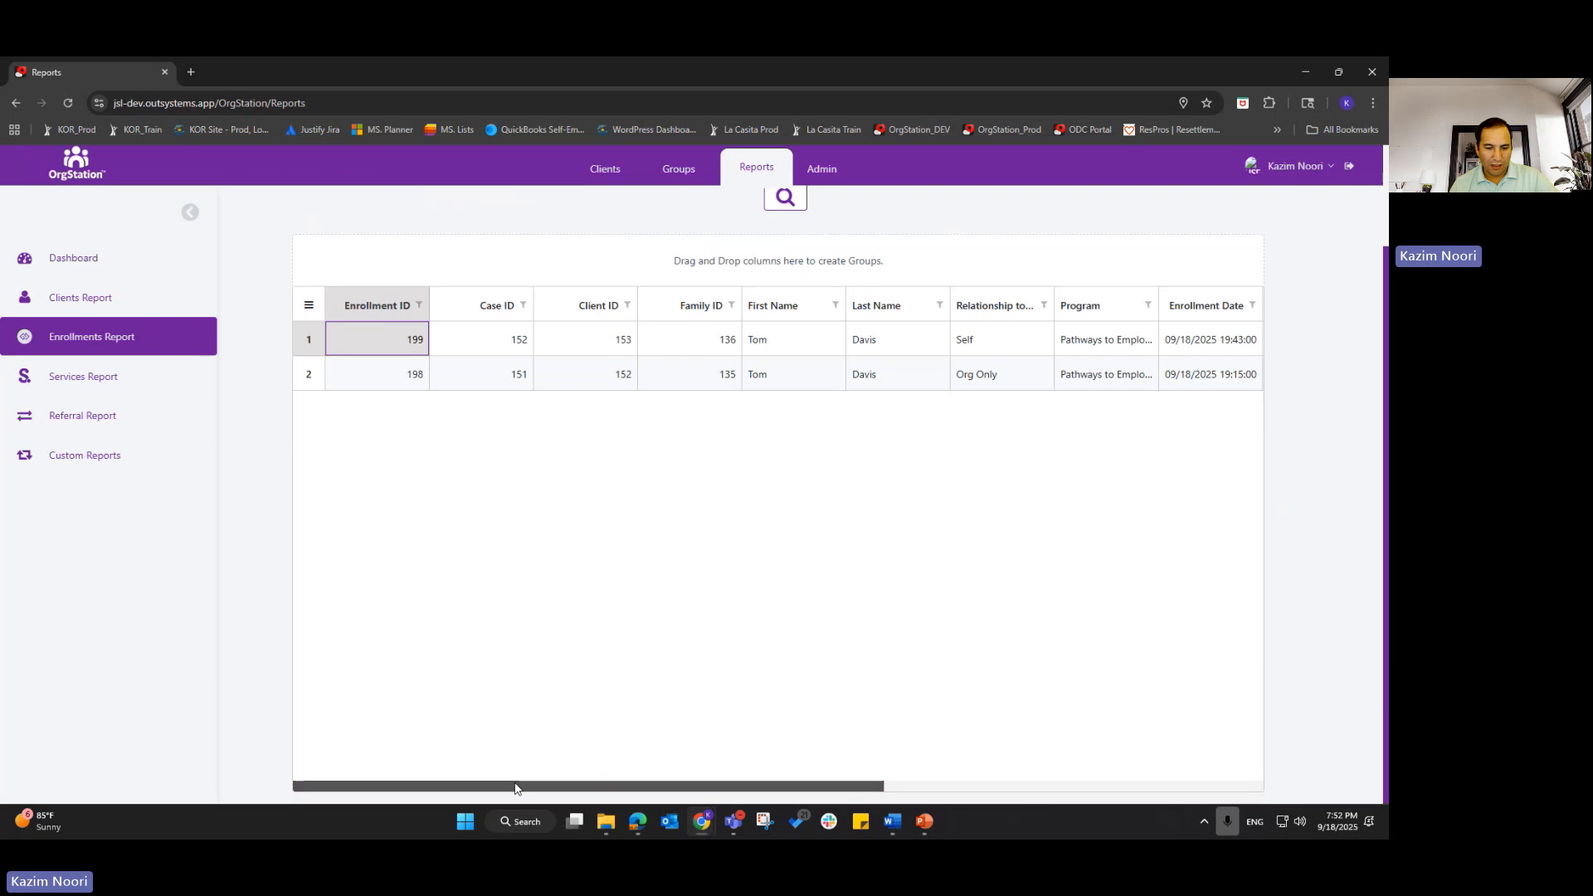
pyautogui.moveTo(515, 788); pyautogui.dragTo(384, 742)
pyautogui.scroll(2, 434, 484)
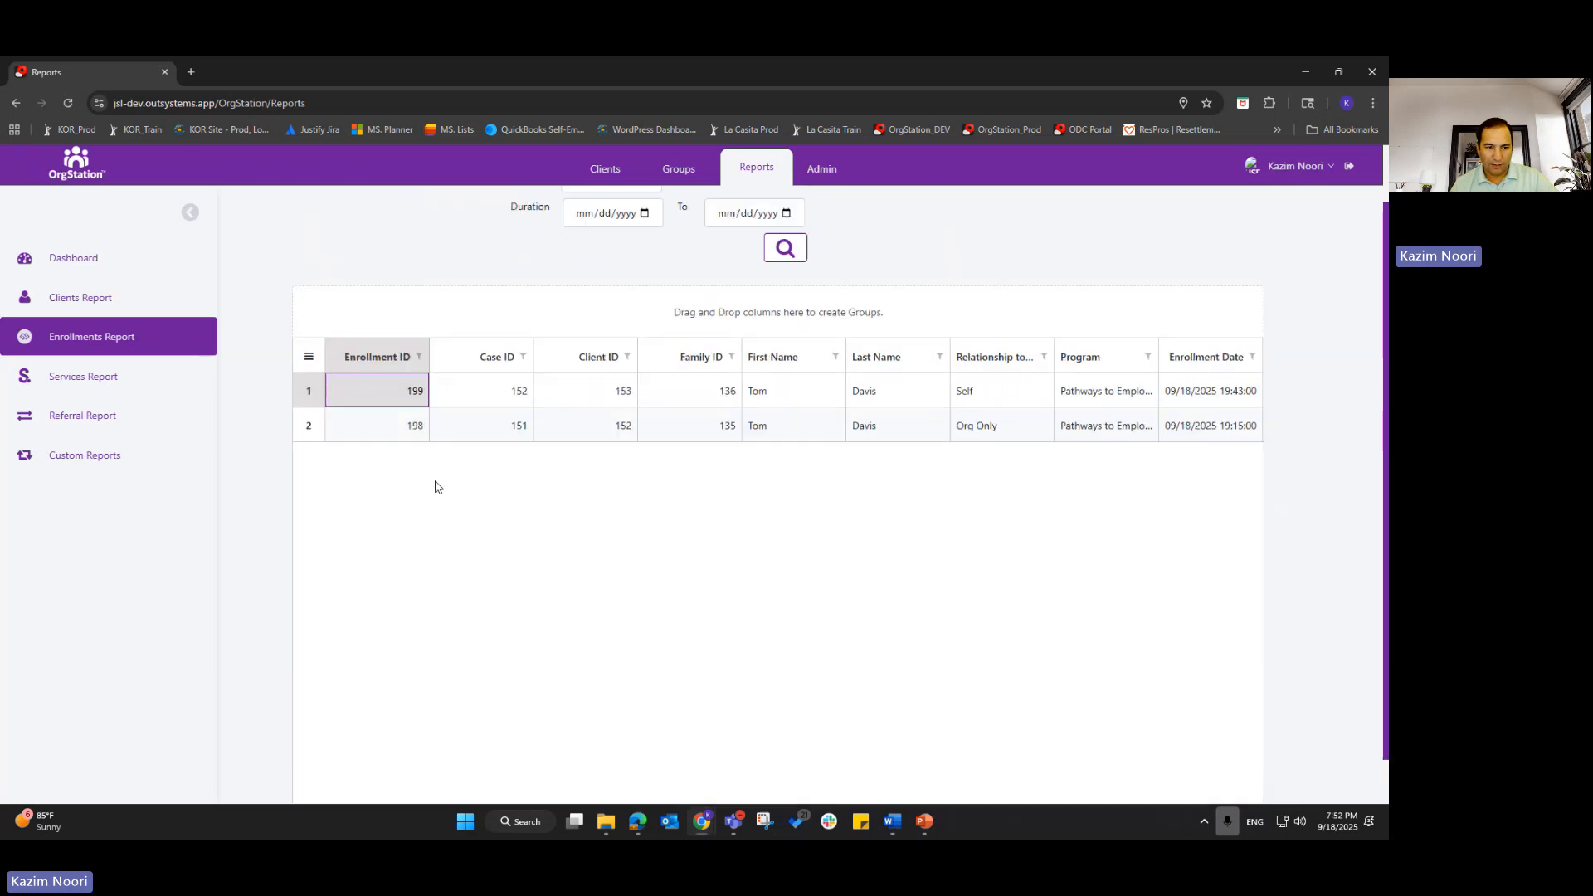
pyautogui.click(308, 380)
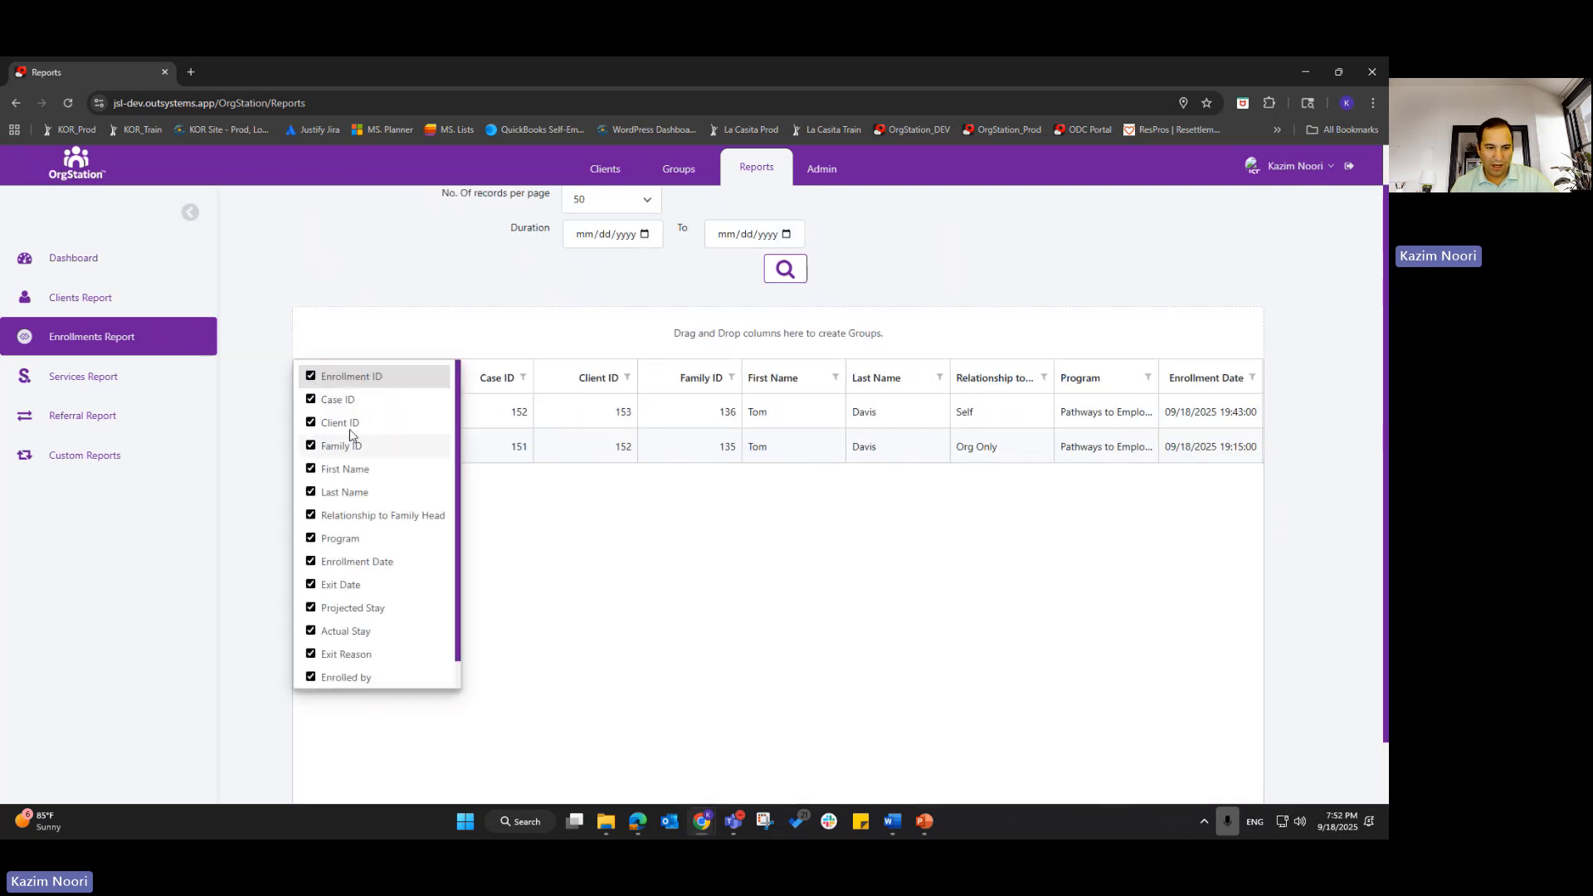
pyautogui.scroll(-1, 399, 531)
pyautogui.scroll(1, 371, 552)
pyautogui.click(672, 558)
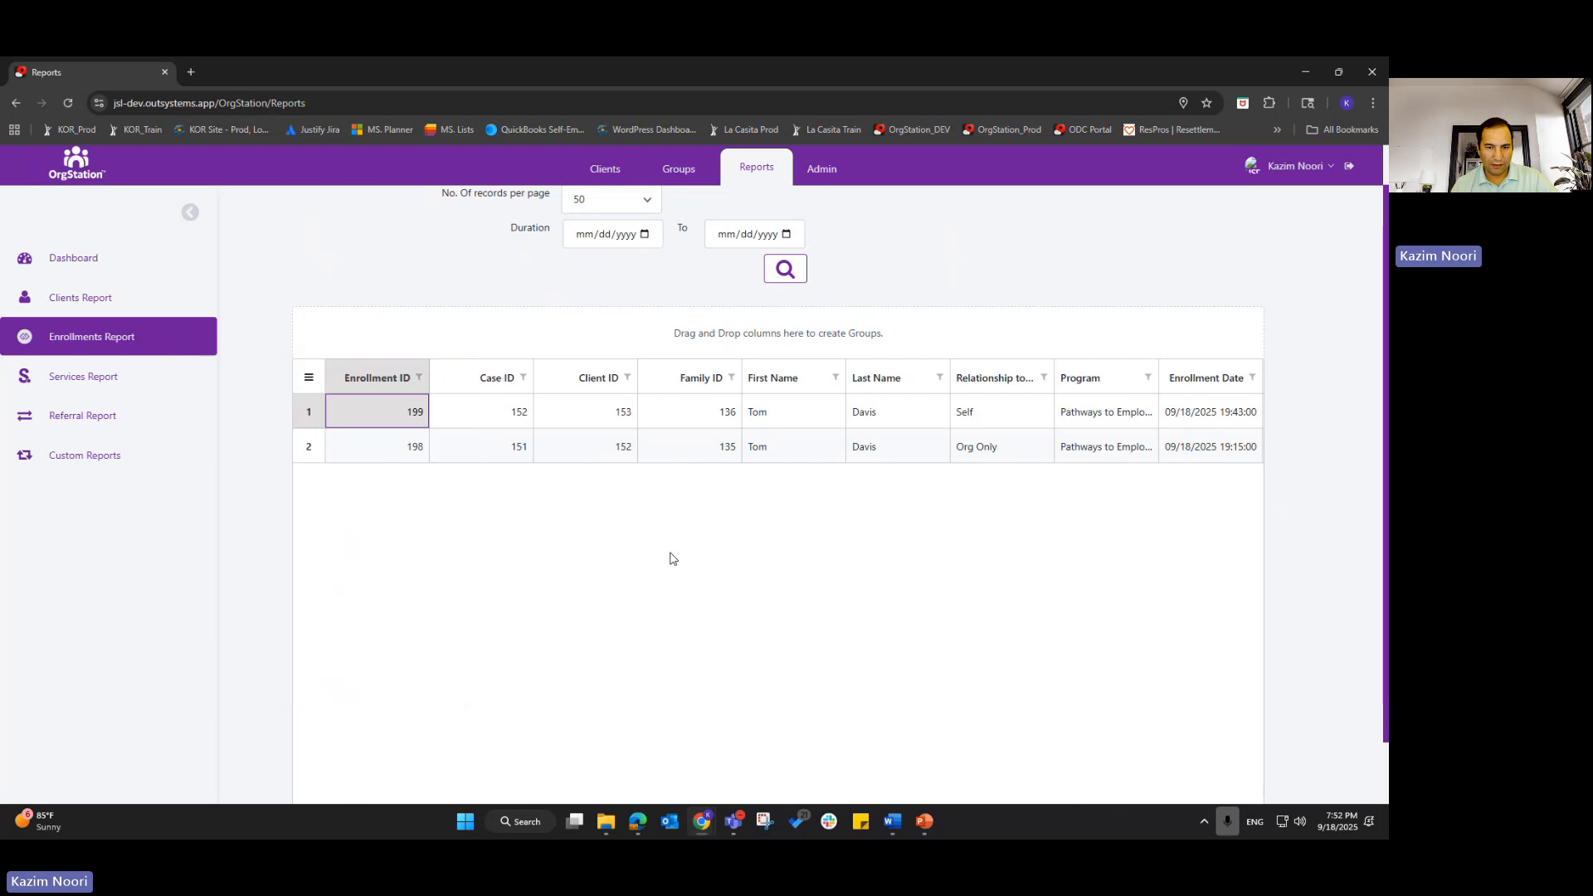
pyautogui.scroll(1, 498, 494)
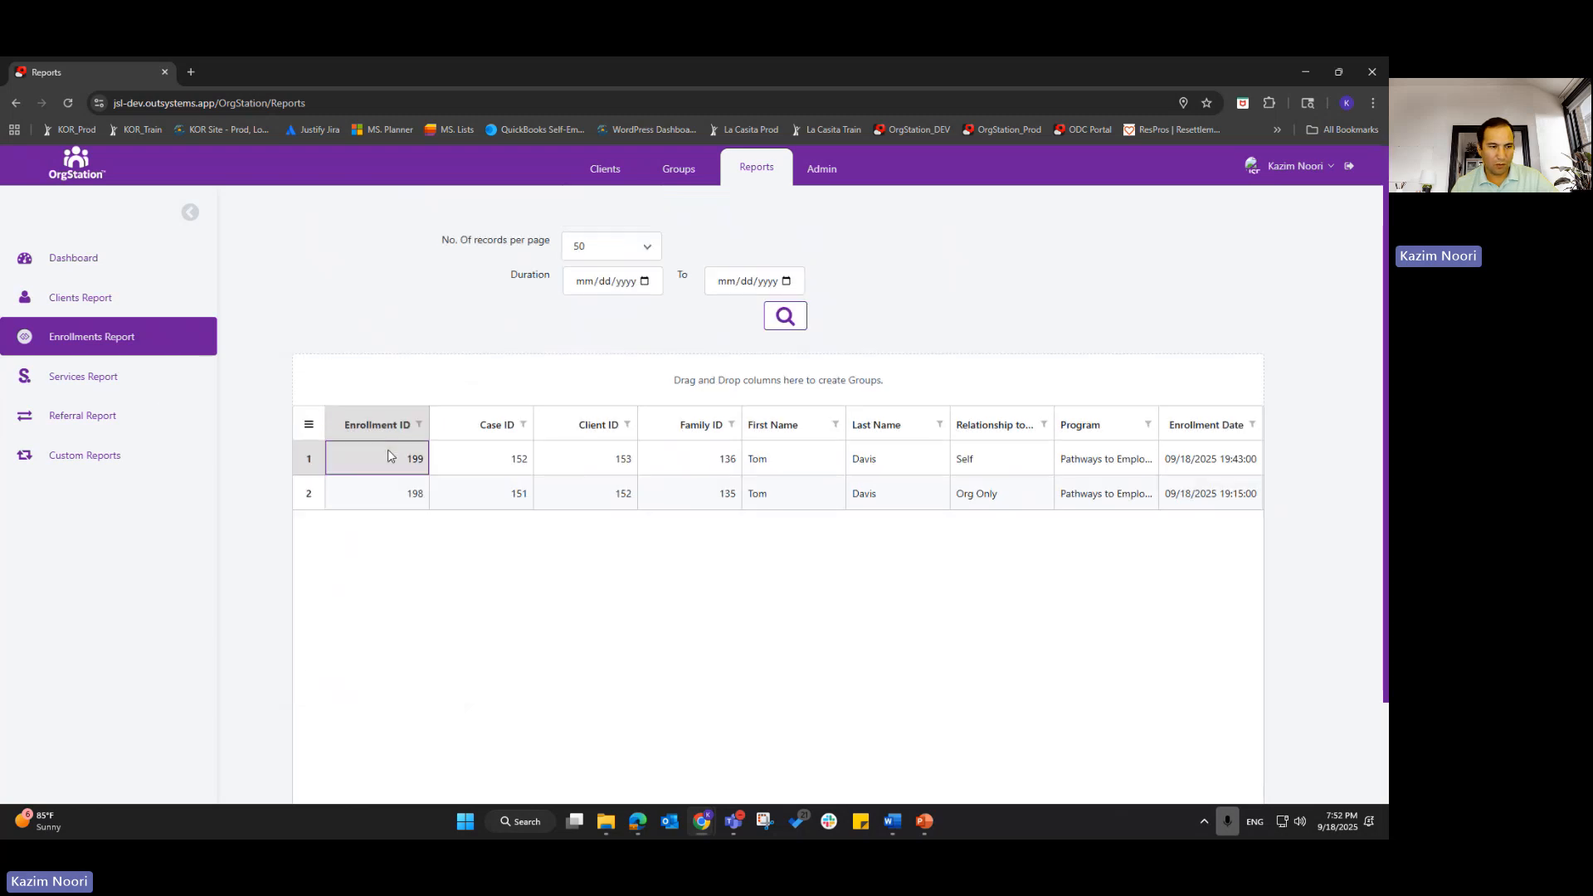
# - Review the services, referral and custom reports, and check the list of custom forms in the administration area
pyautogui.click(113, 380)
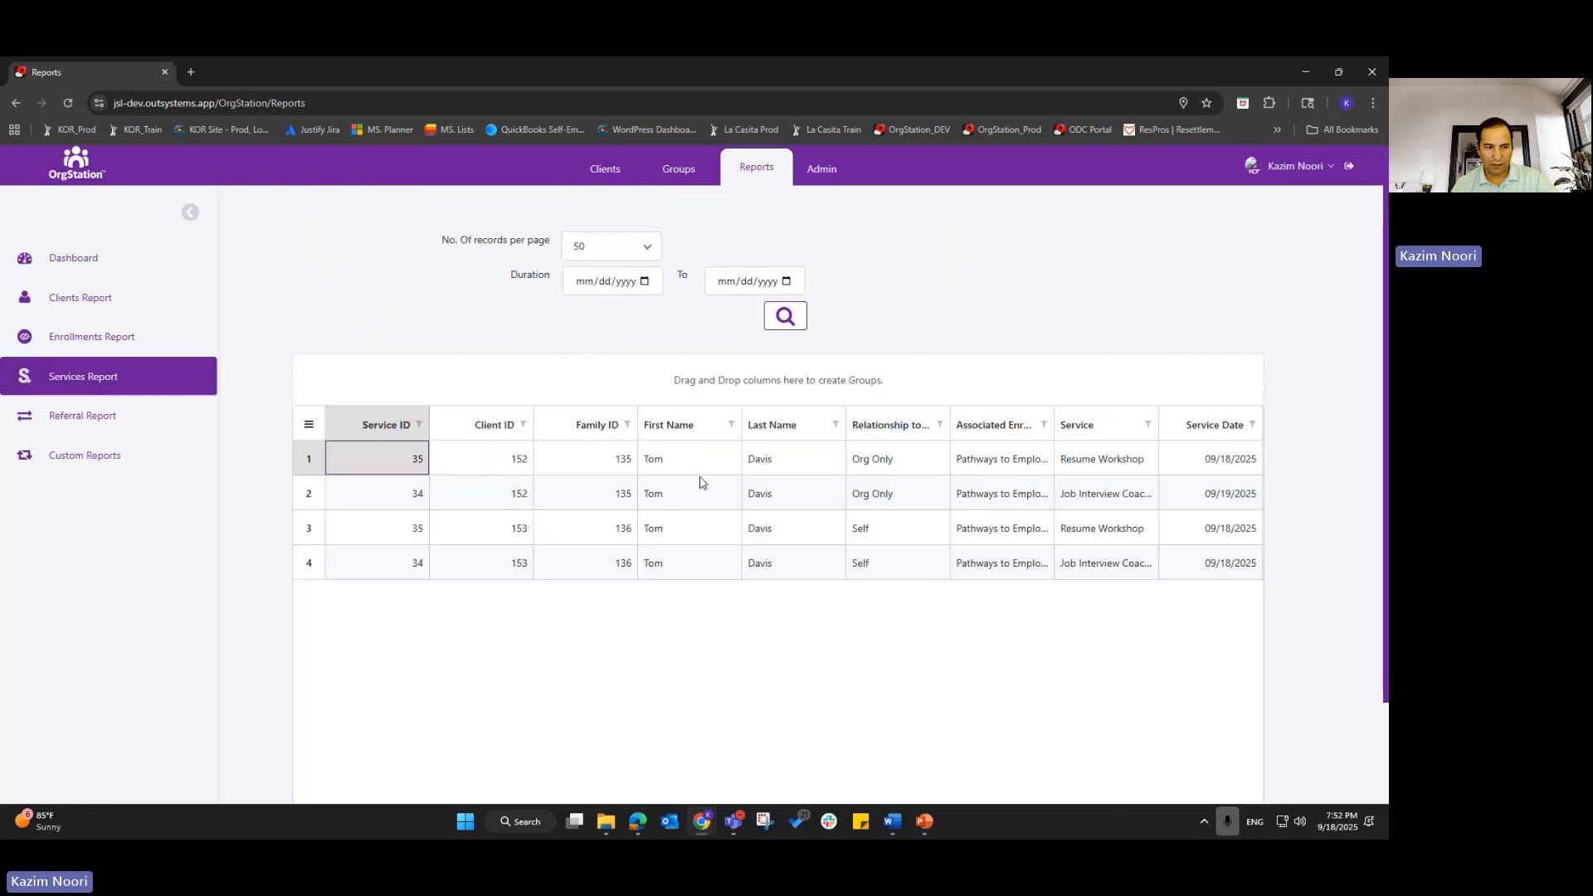
pyautogui.click(101, 416)
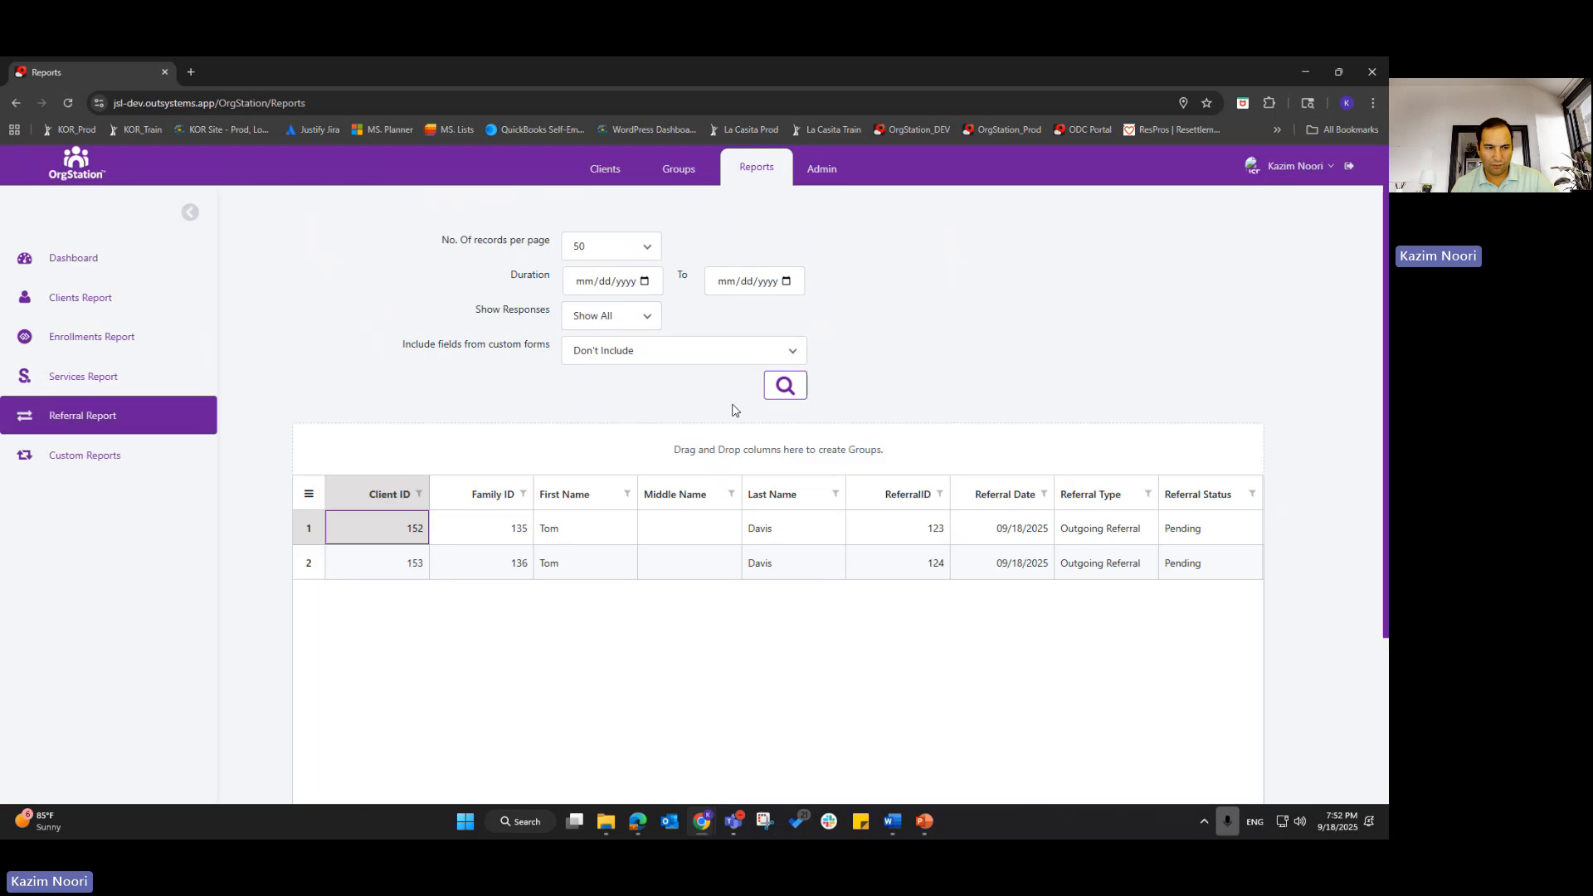
pyautogui.click(80, 466)
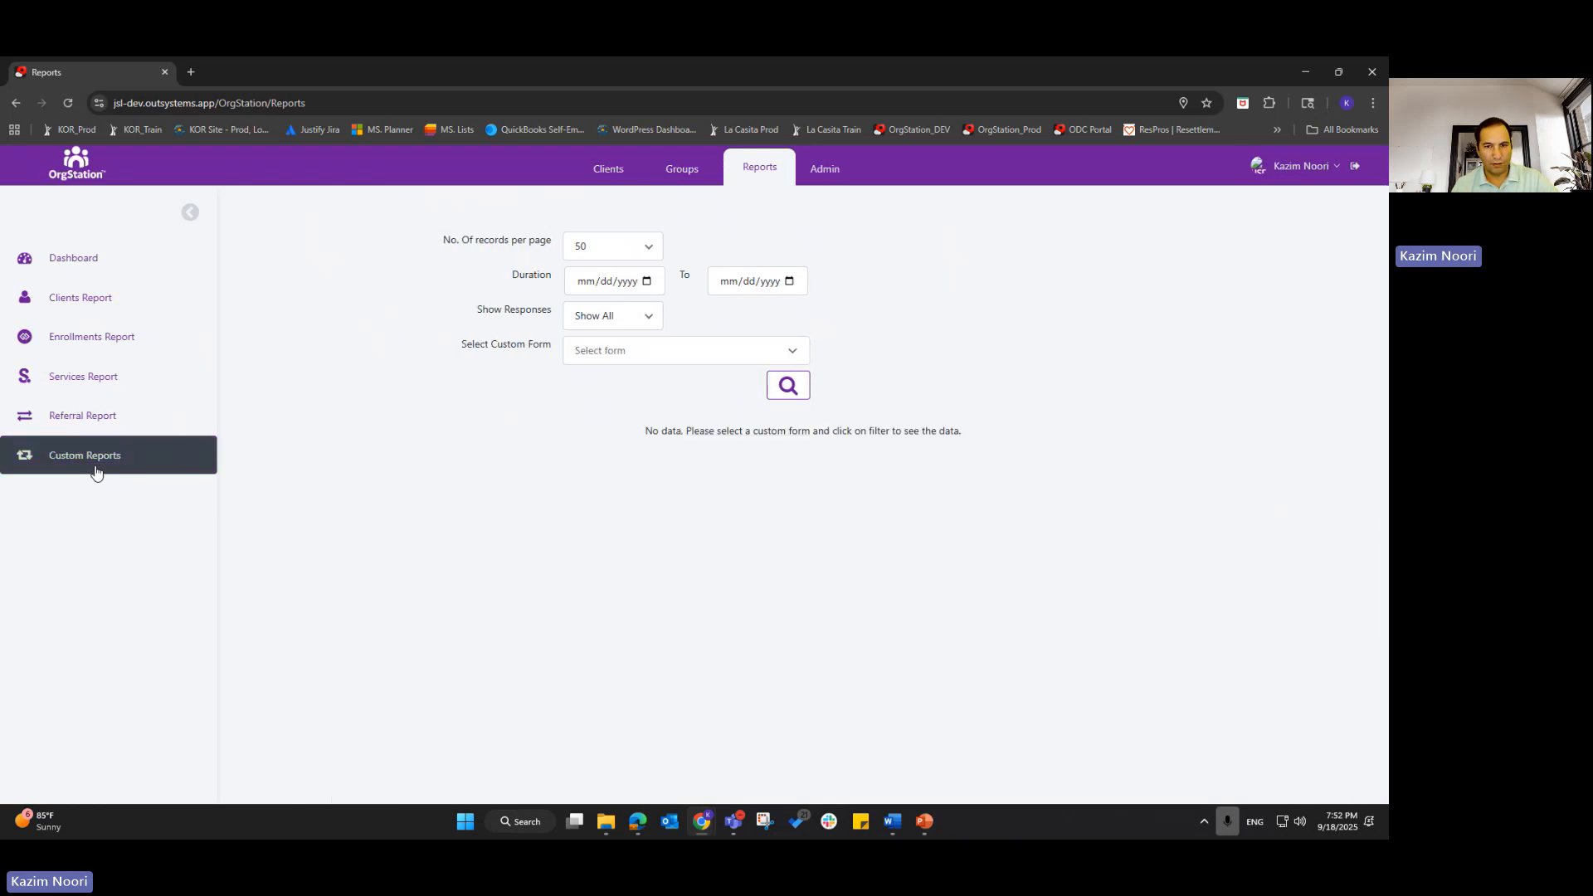
pyautogui.click(828, 170)
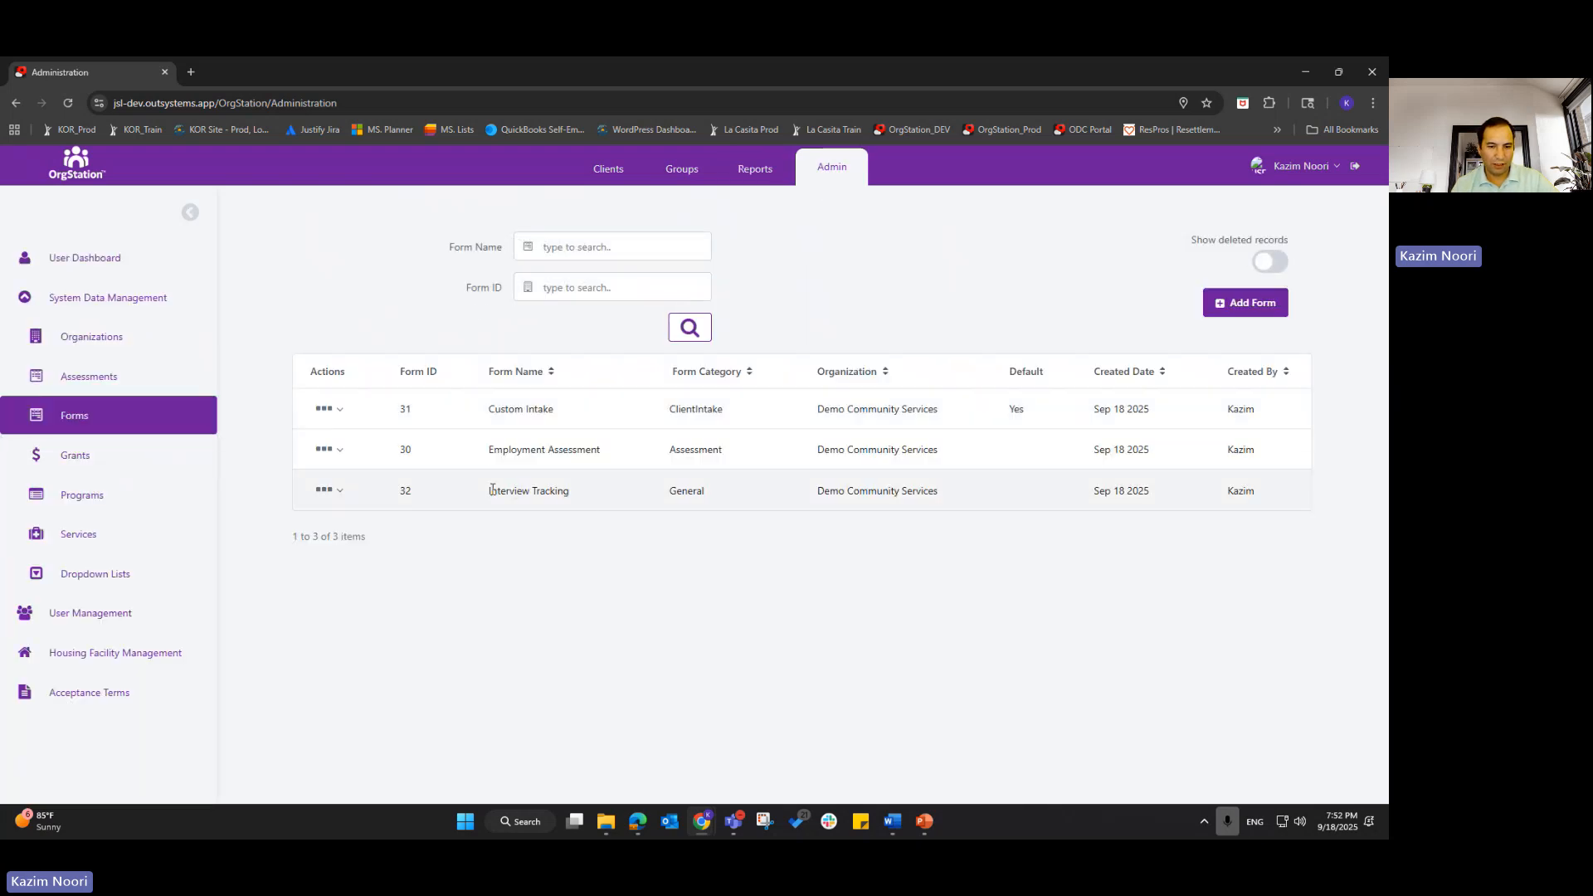
# - Check the Interview Tracking entry in the forms list and switch to the clients area
pyautogui.moveTo(495, 494); pyautogui.dragTo(1195, 504)
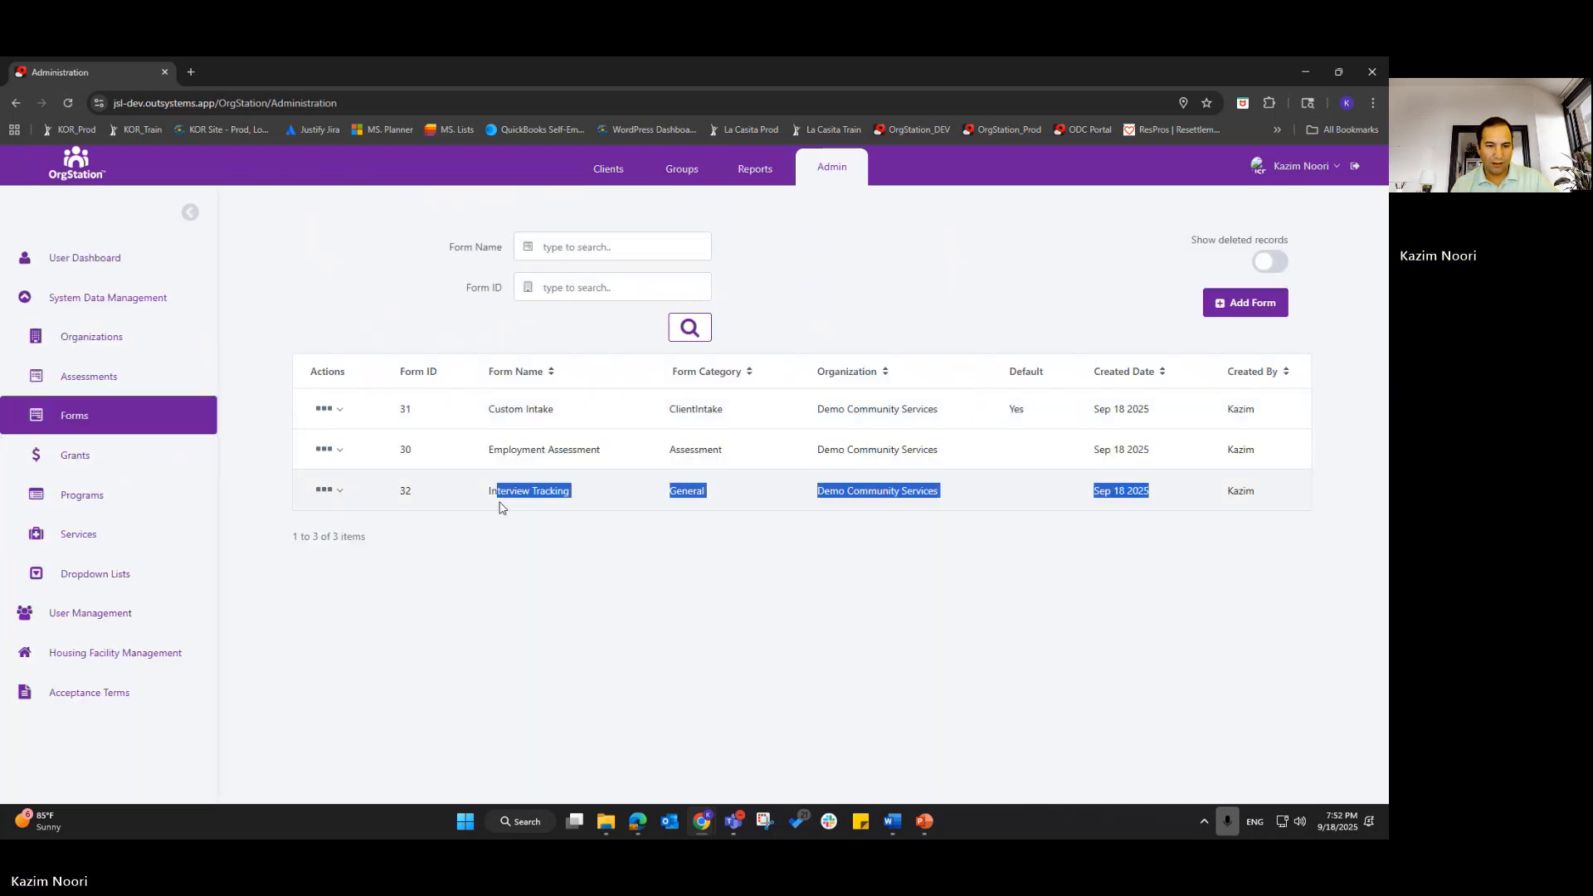
pyautogui.moveTo(480, 497); pyautogui.dragTo(1198, 495)
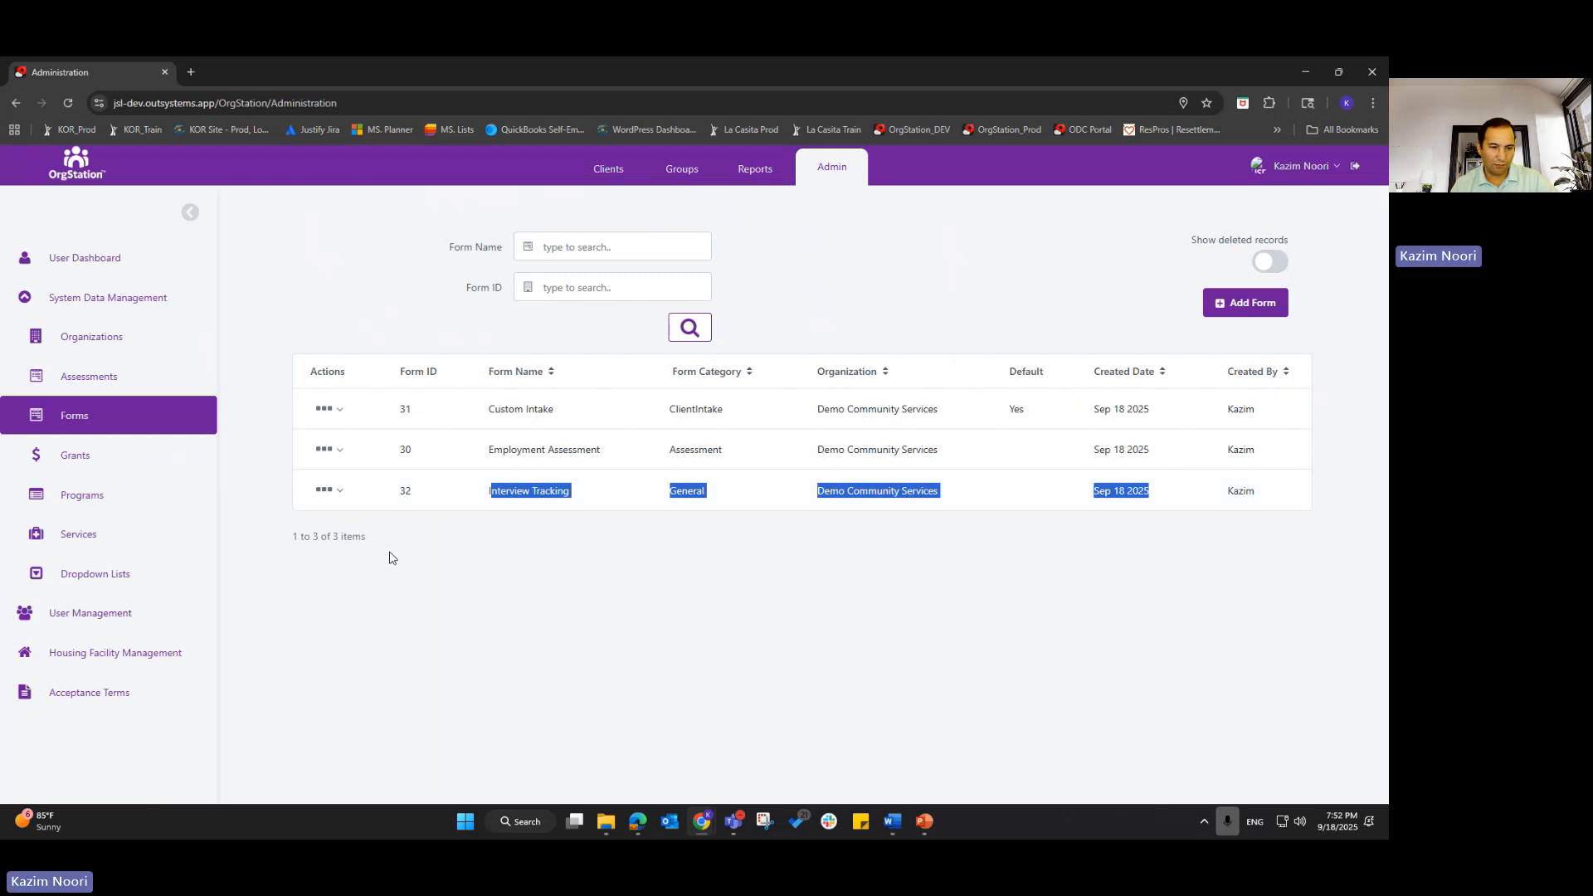
pyautogui.moveTo(489, 491); pyautogui.dragTo(670, 496)
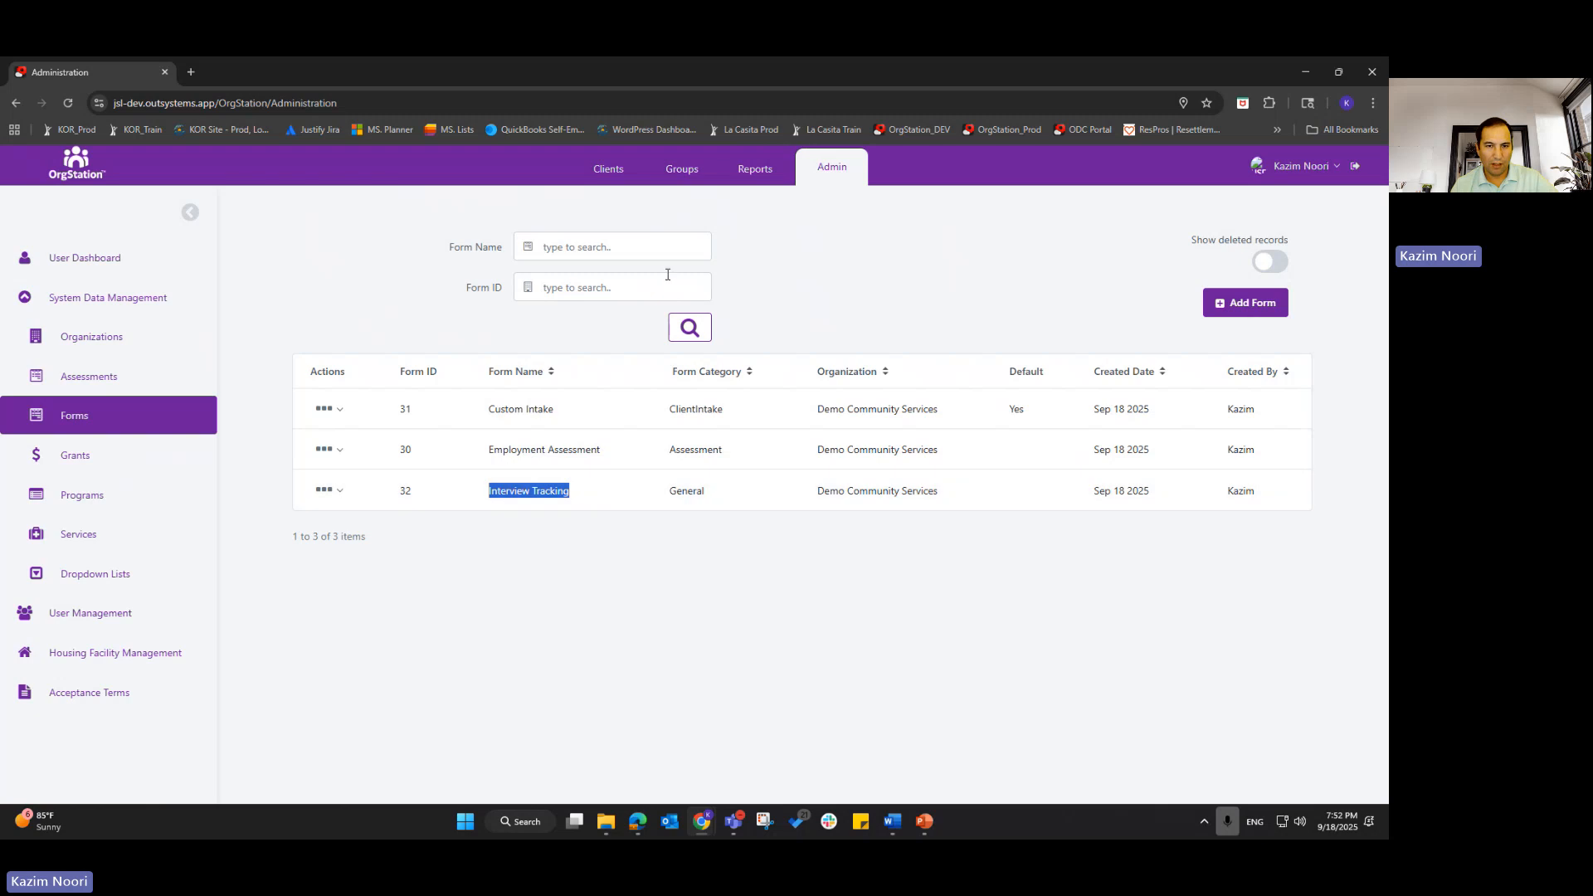
pyautogui.click(610, 170)
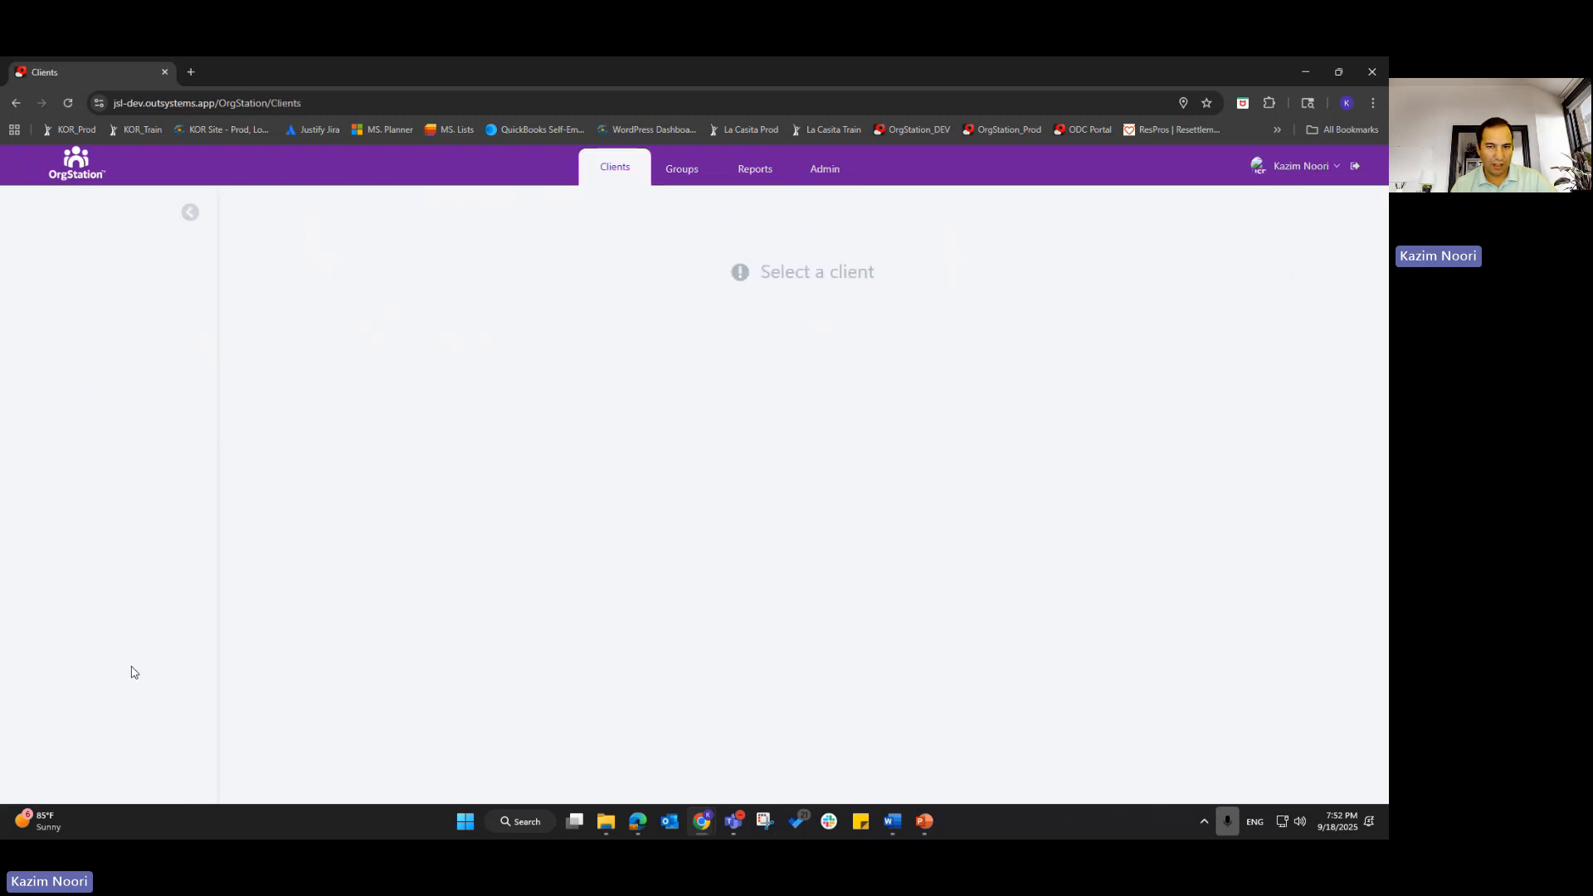
# - Generate the custom report for the 32-Interview Tracking form, showing all responses
pyautogui.click(759, 168)
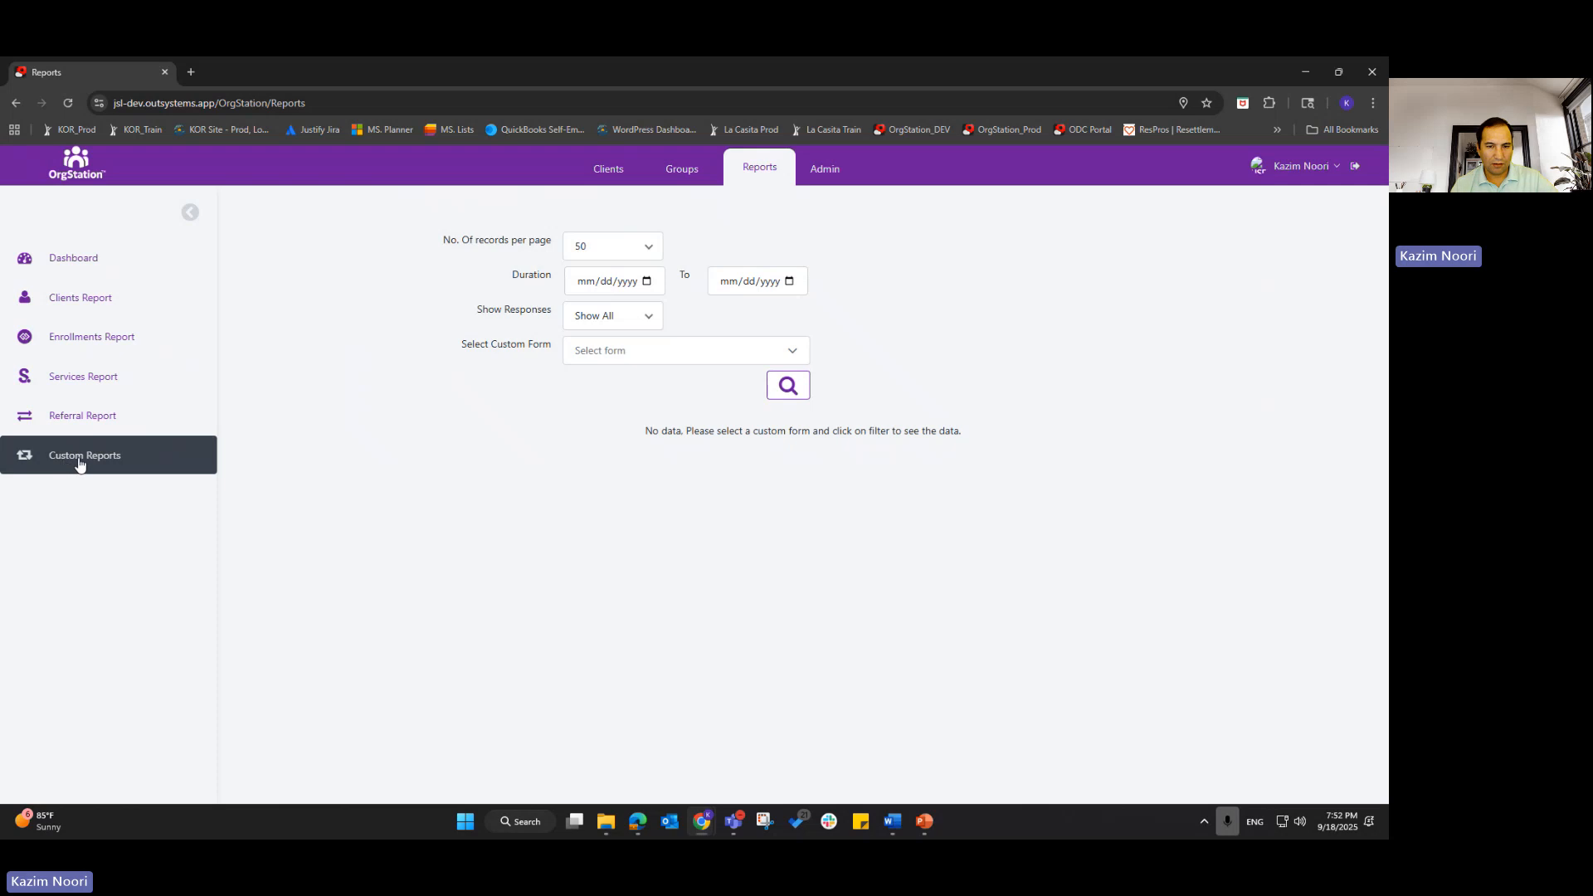
pyautogui.moveTo(459, 345); pyautogui.dragTo(505, 347)
pyautogui.click(652, 353)
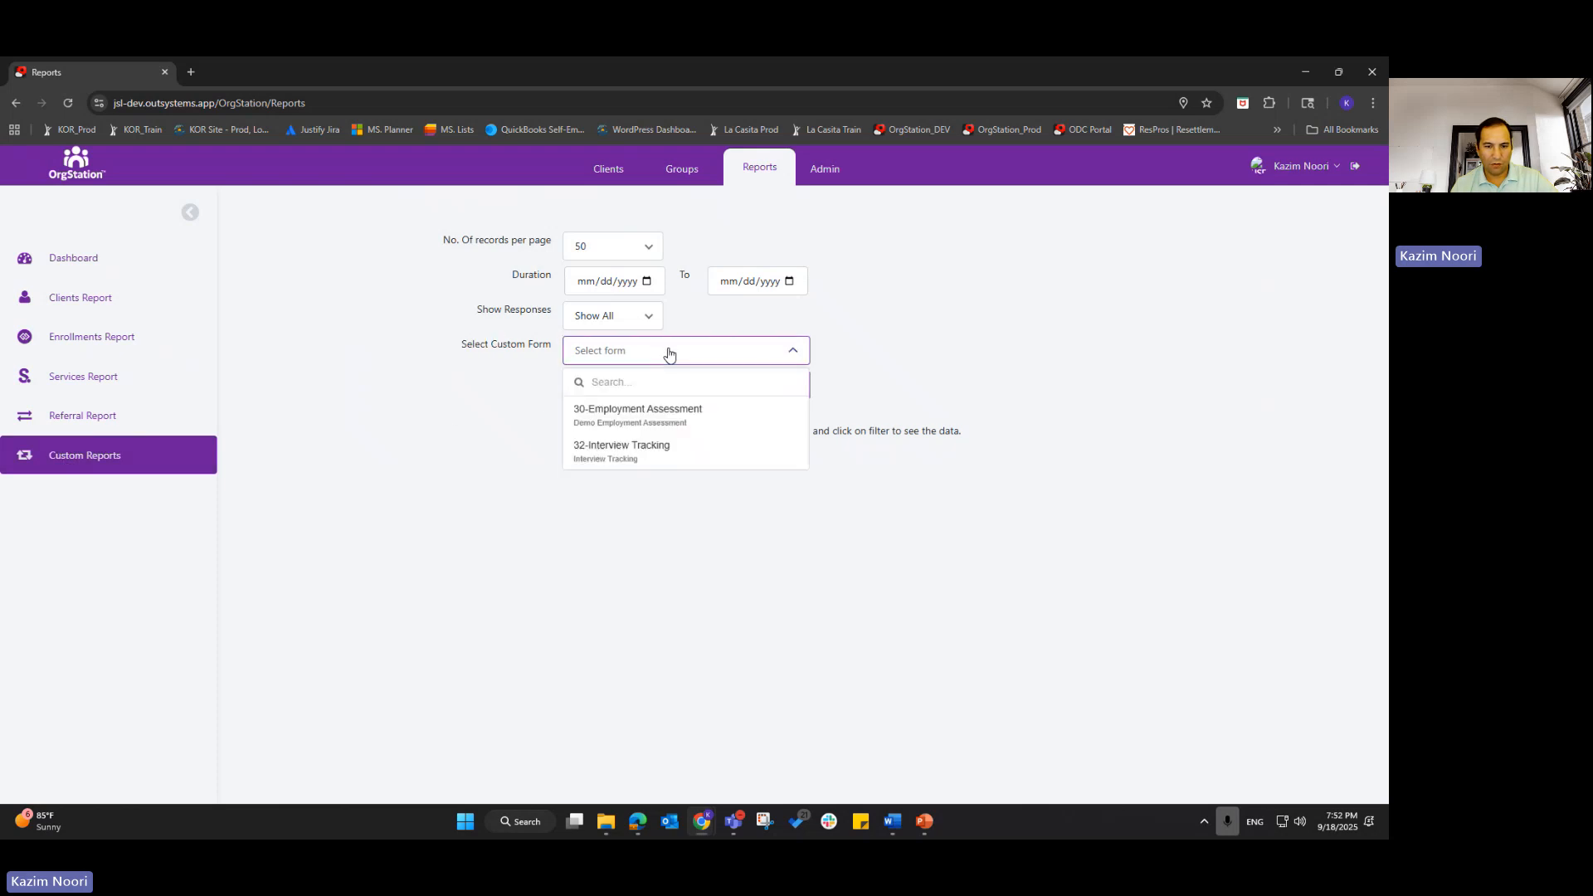
pyautogui.click(610, 452)
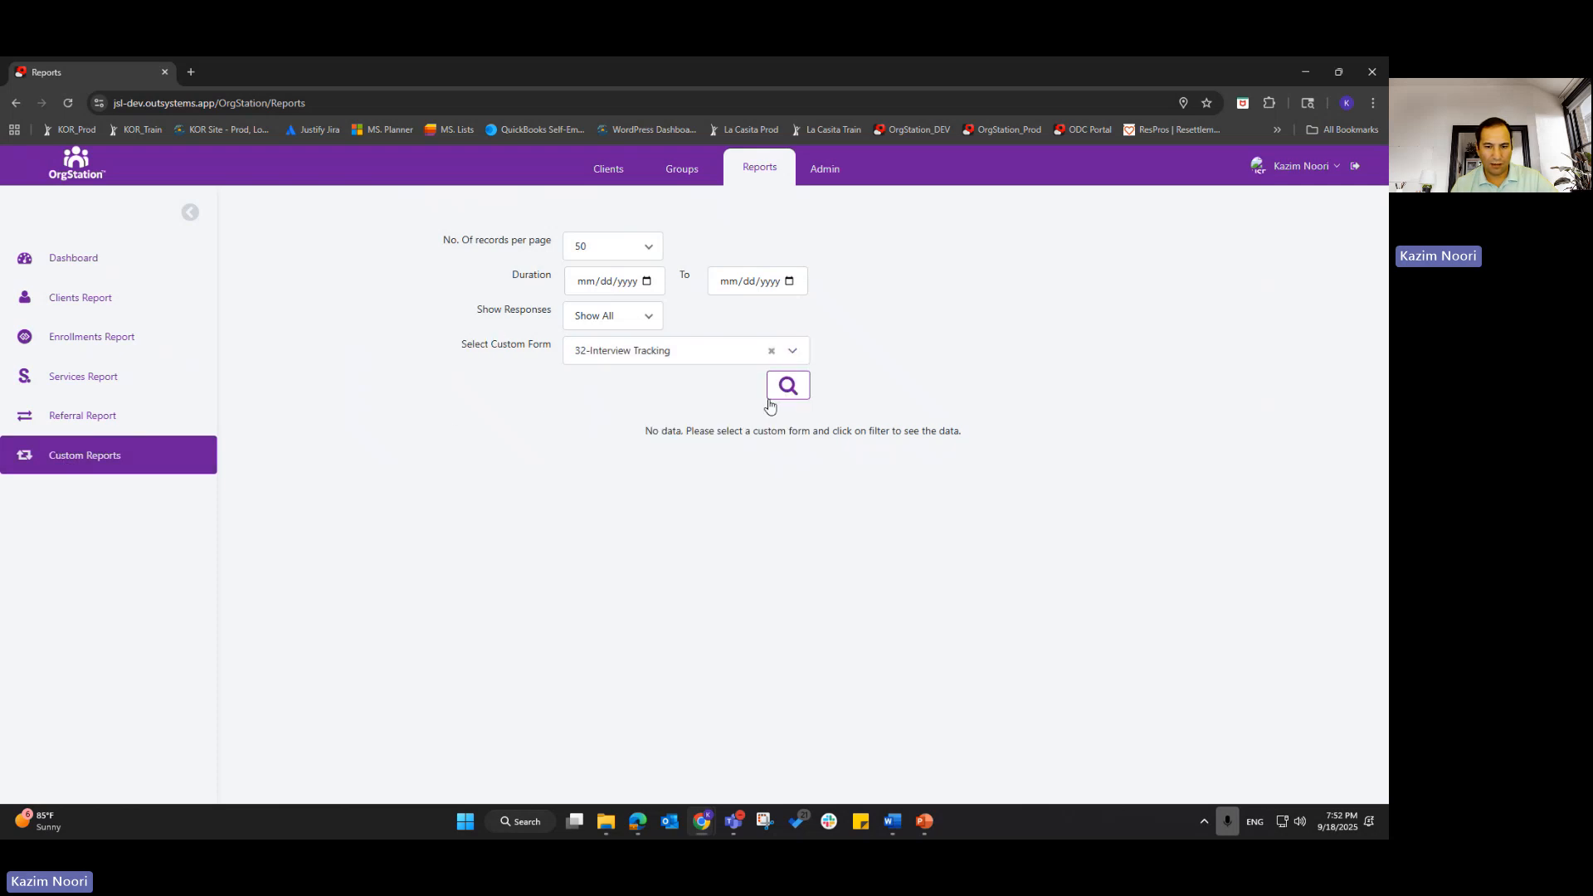
pyautogui.click(788, 385)
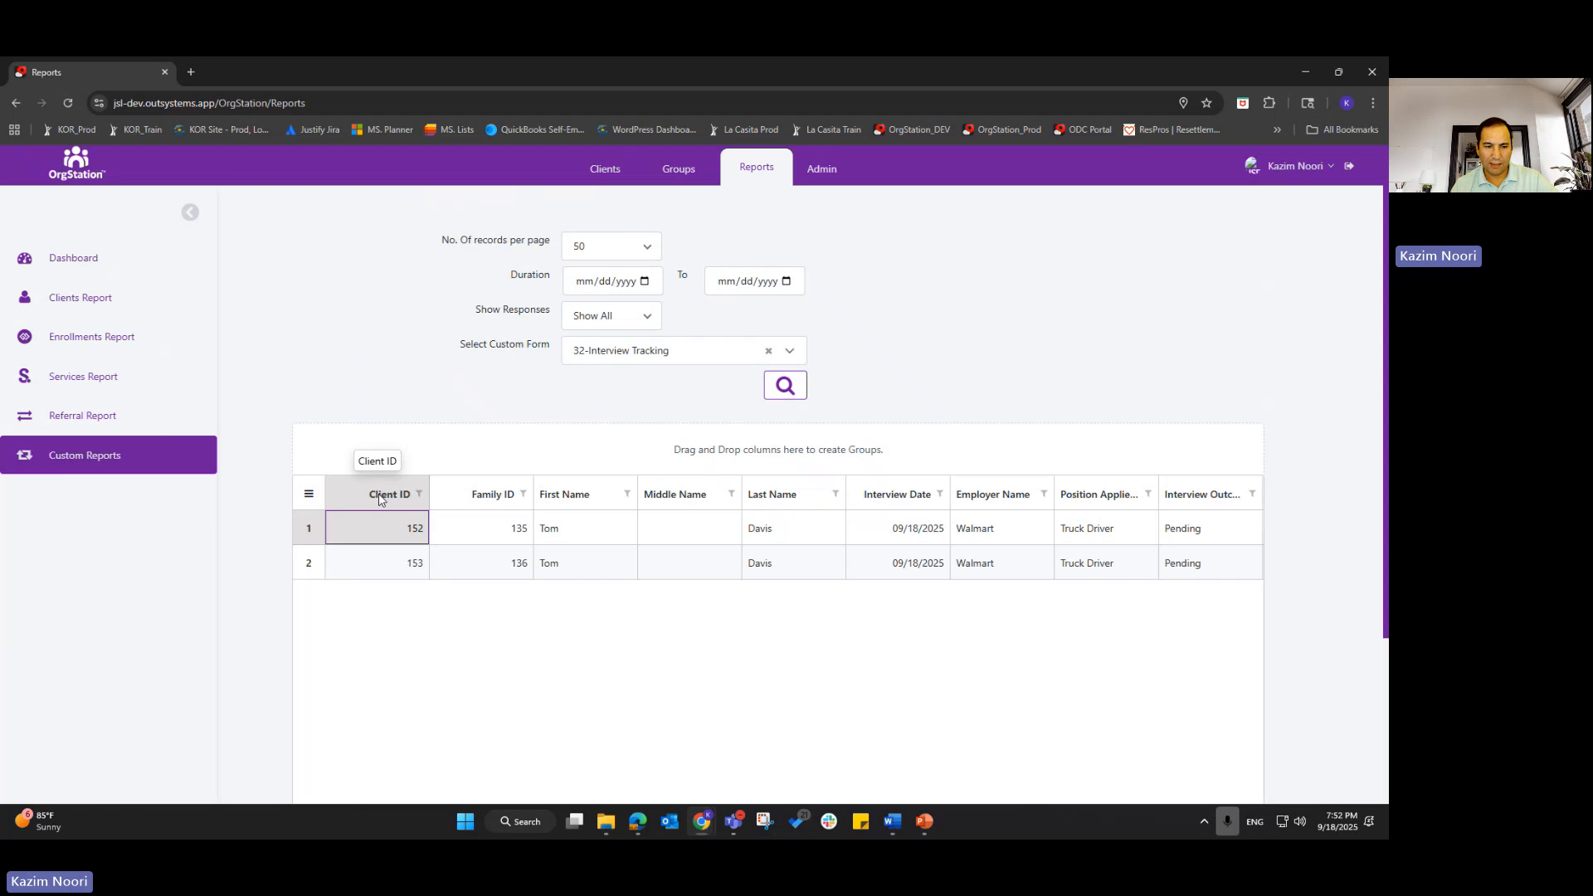
# - Add the Gender column to the Interview Tracking report
pyautogui.click(308, 494)
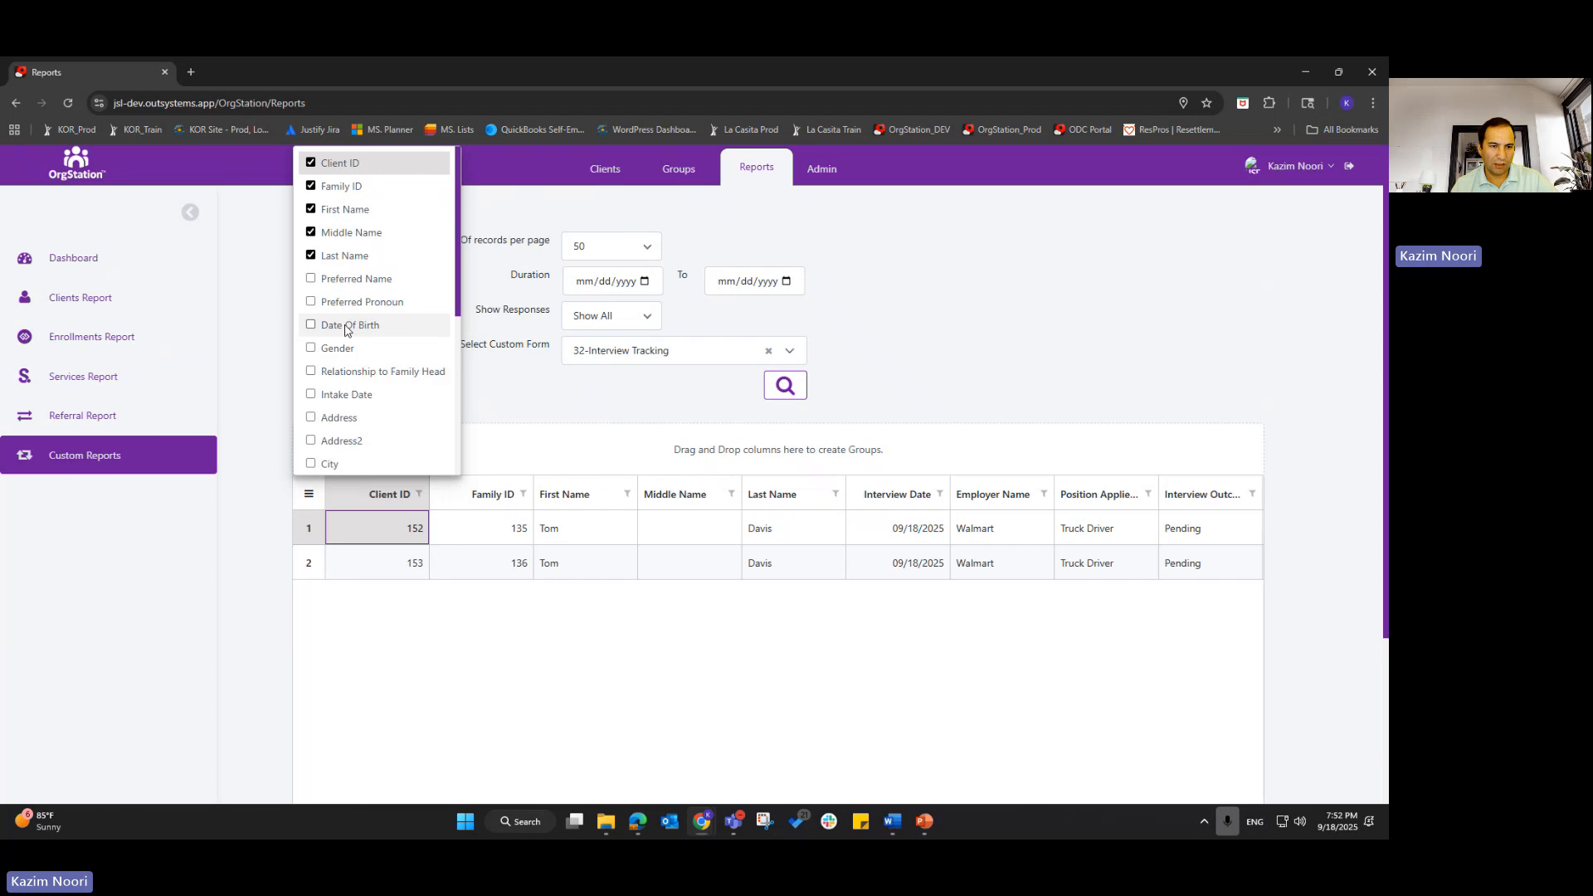
pyautogui.click(313, 351)
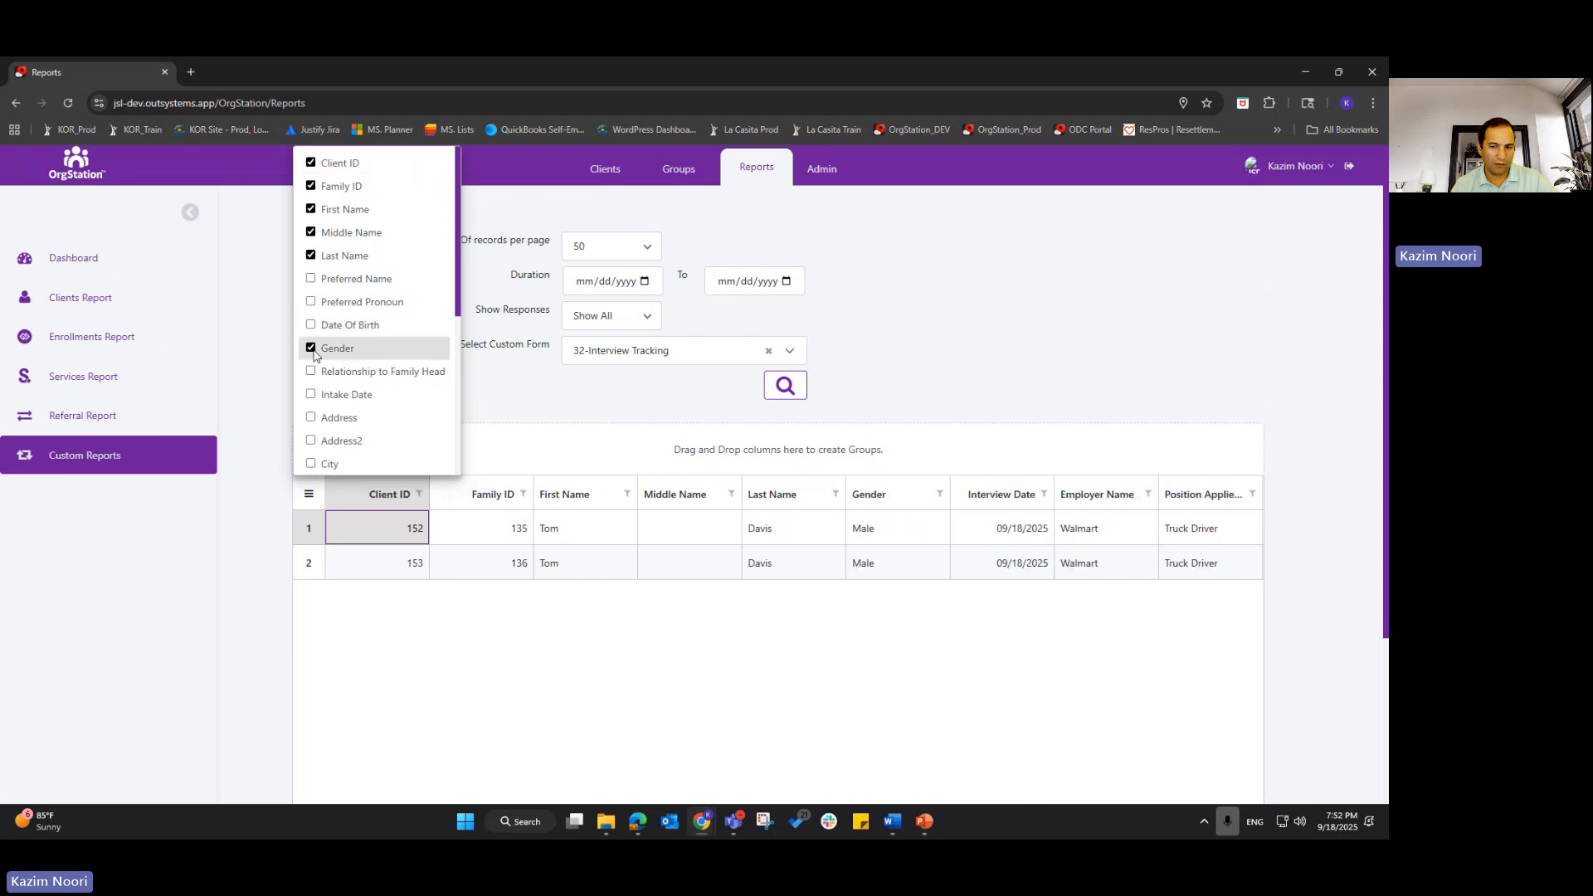
pyautogui.click(672, 603)
# - Review the Interview Tracking report's full set of columns, the Interview Date filter conditions and the export options, without applying any
pyautogui.scroll(-3, 664, 596)
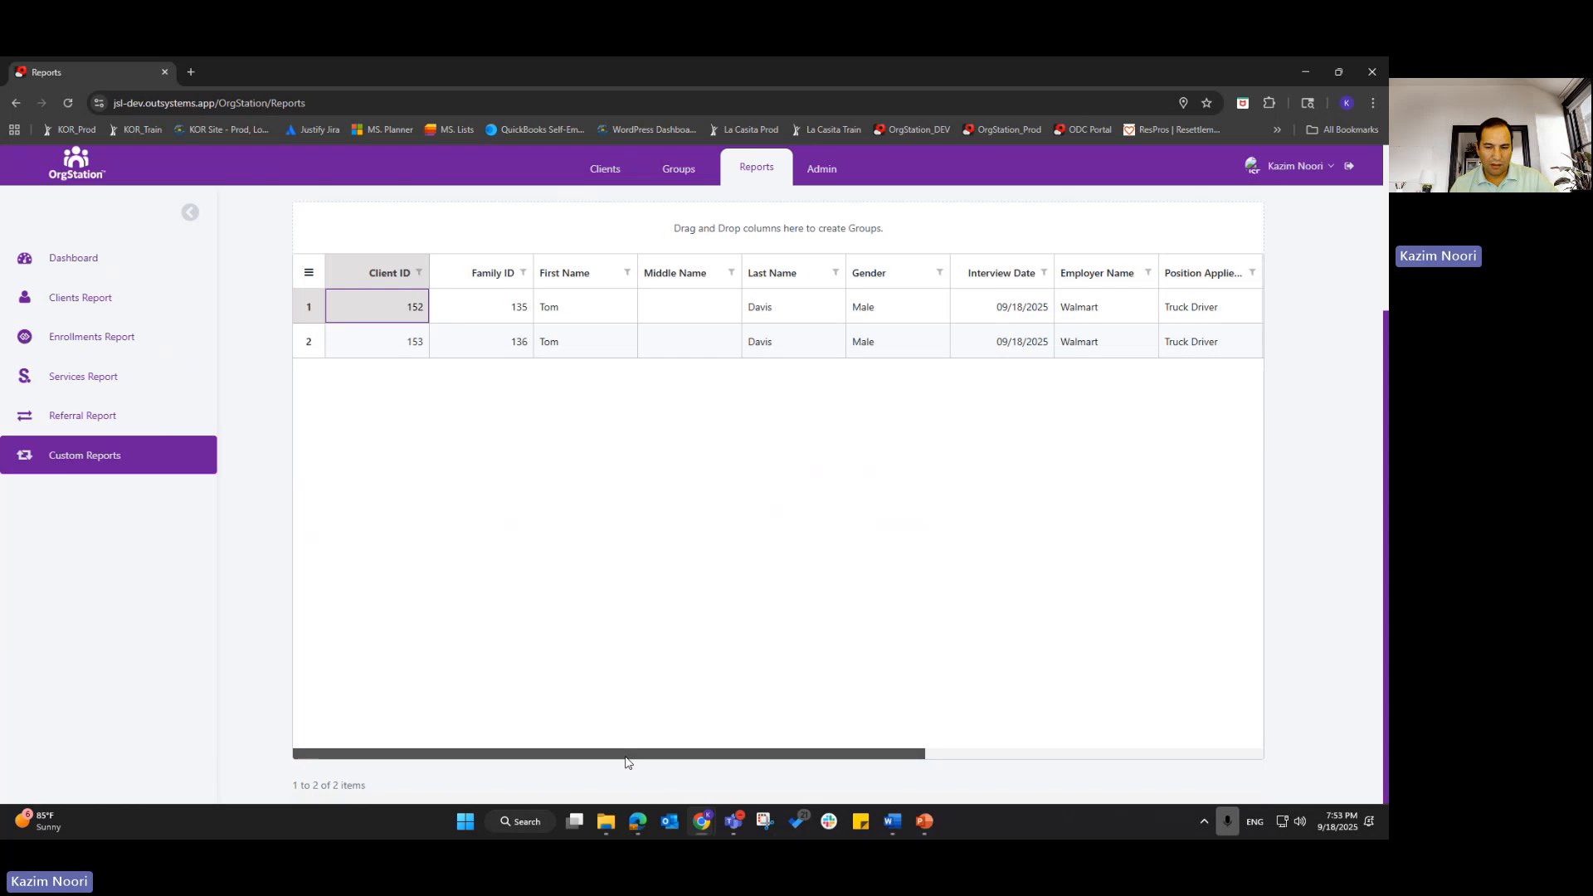
pyautogui.moveTo(626, 755); pyautogui.dragTo(1044, 739)
pyautogui.scroll(2, 854, 640)
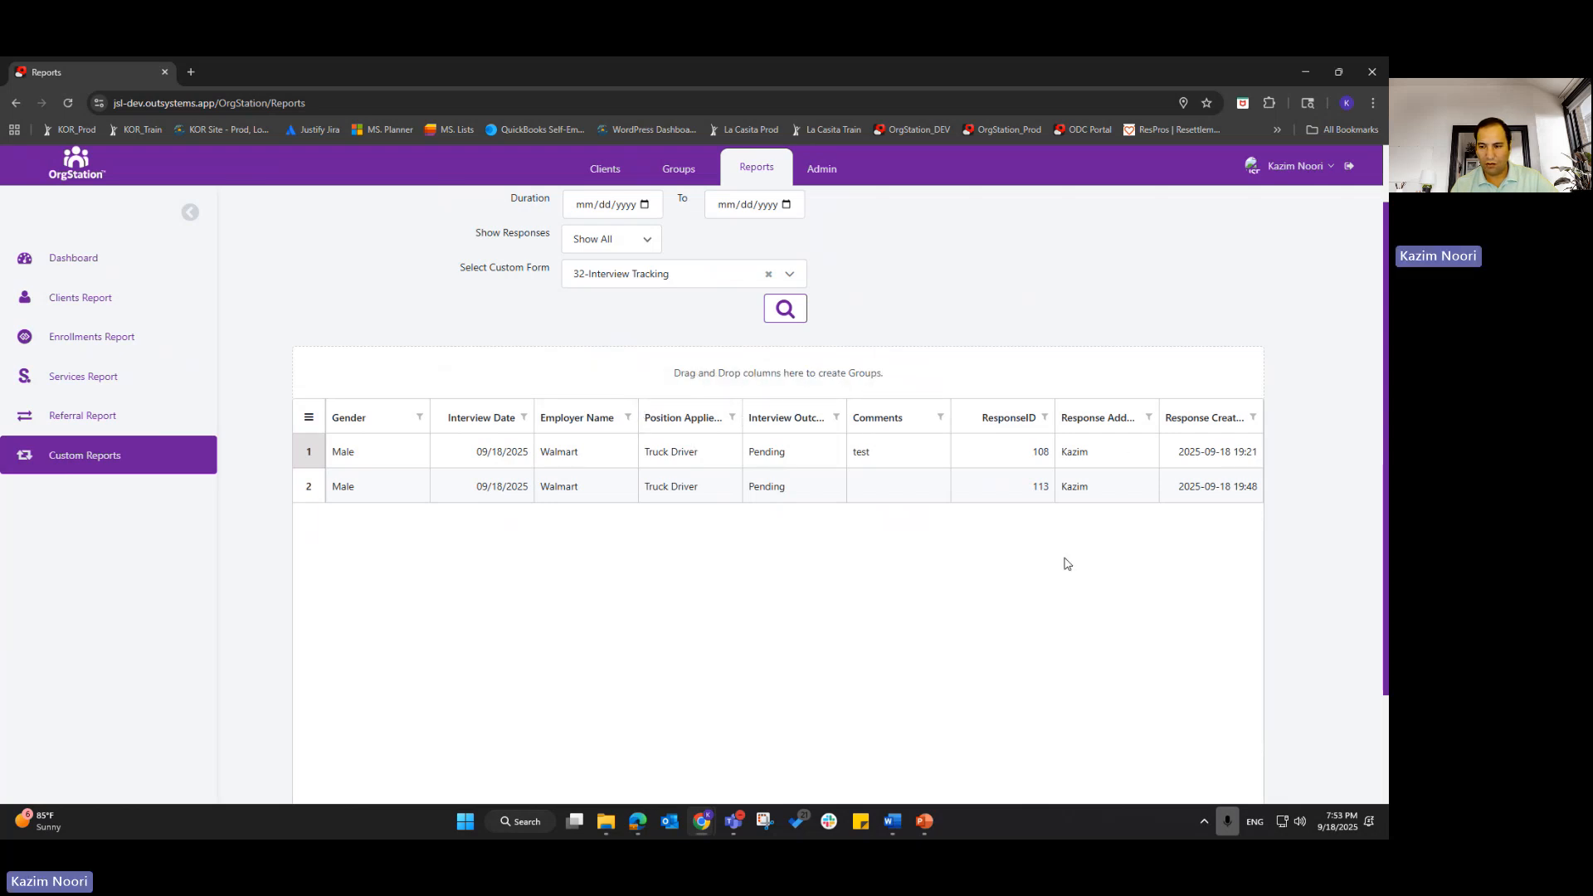
pyautogui.scroll(-2, 850, 773)
pyautogui.moveTo(871, 754); pyautogui.dragTo(384, 741)
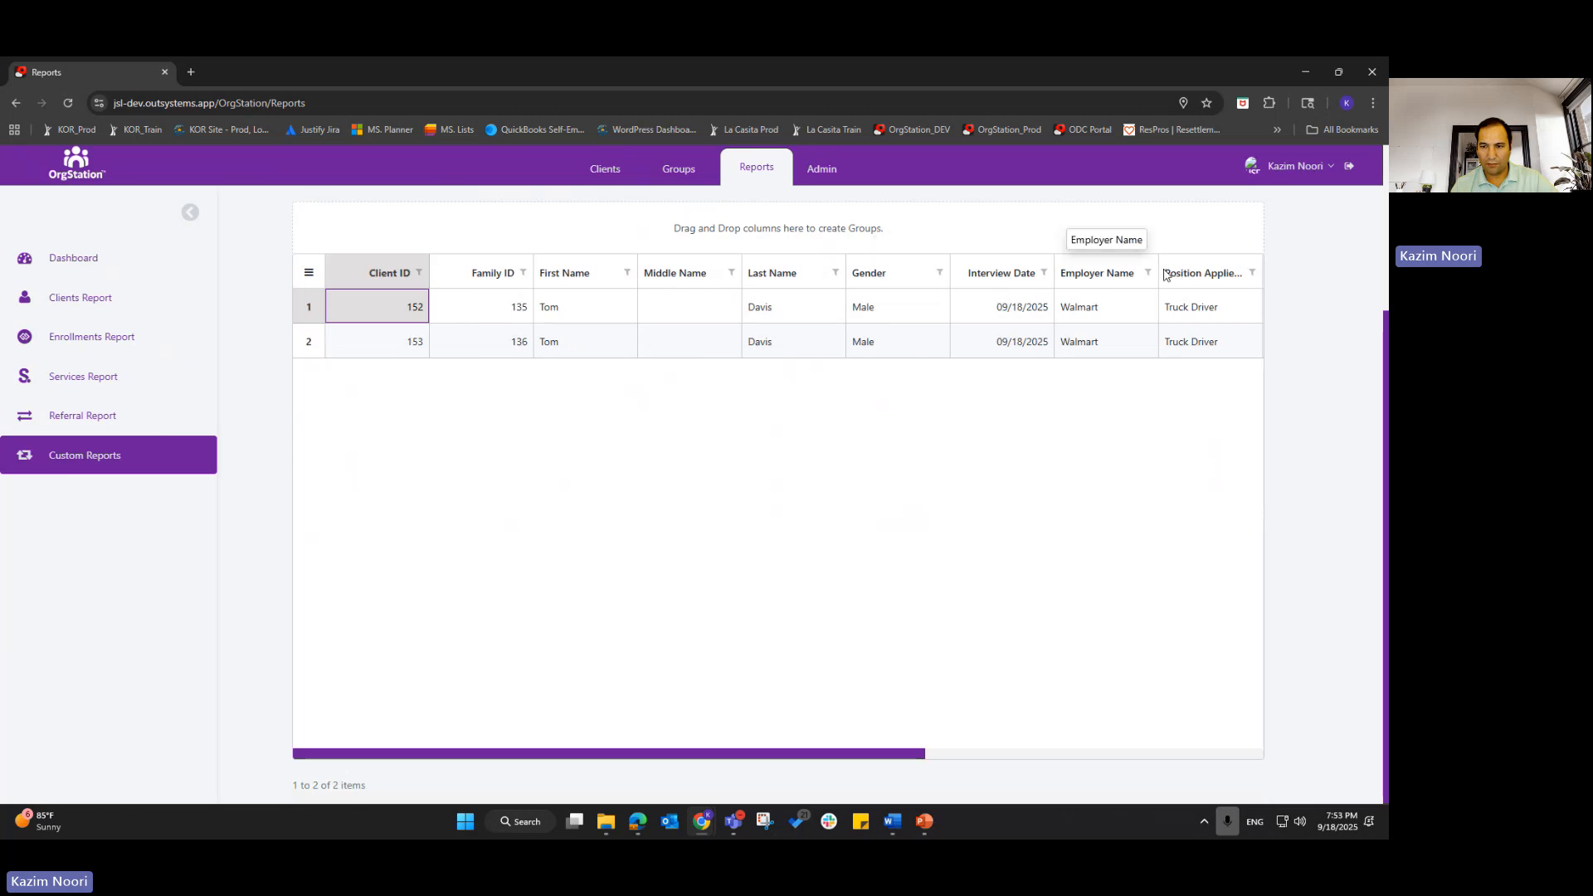
pyautogui.click(1044, 273)
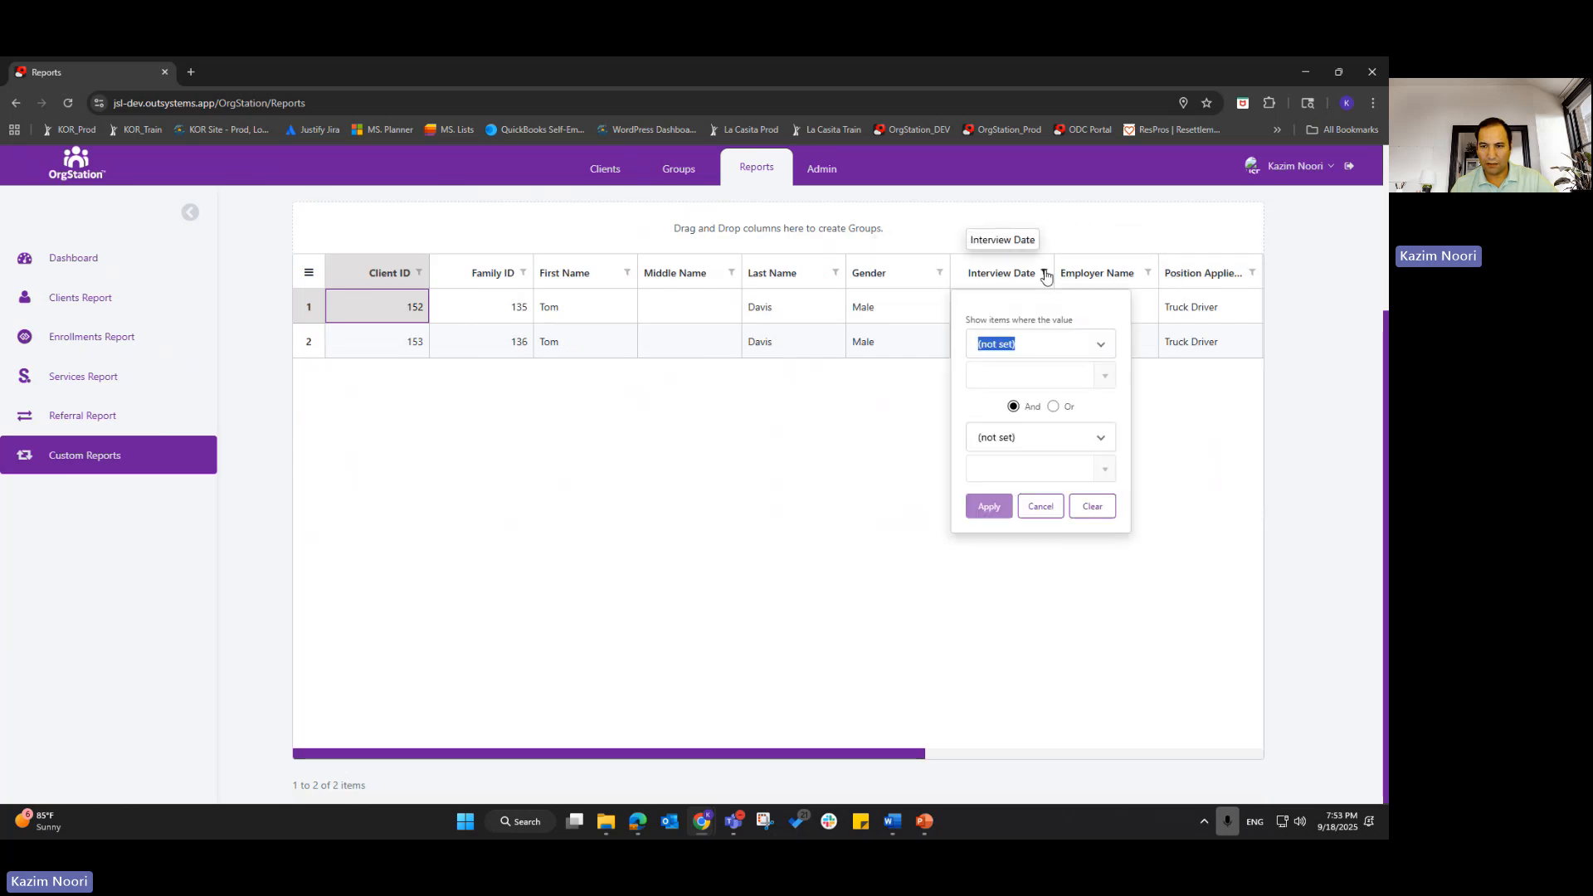
pyautogui.click(819, 462)
pyautogui.rightClick(694, 322)
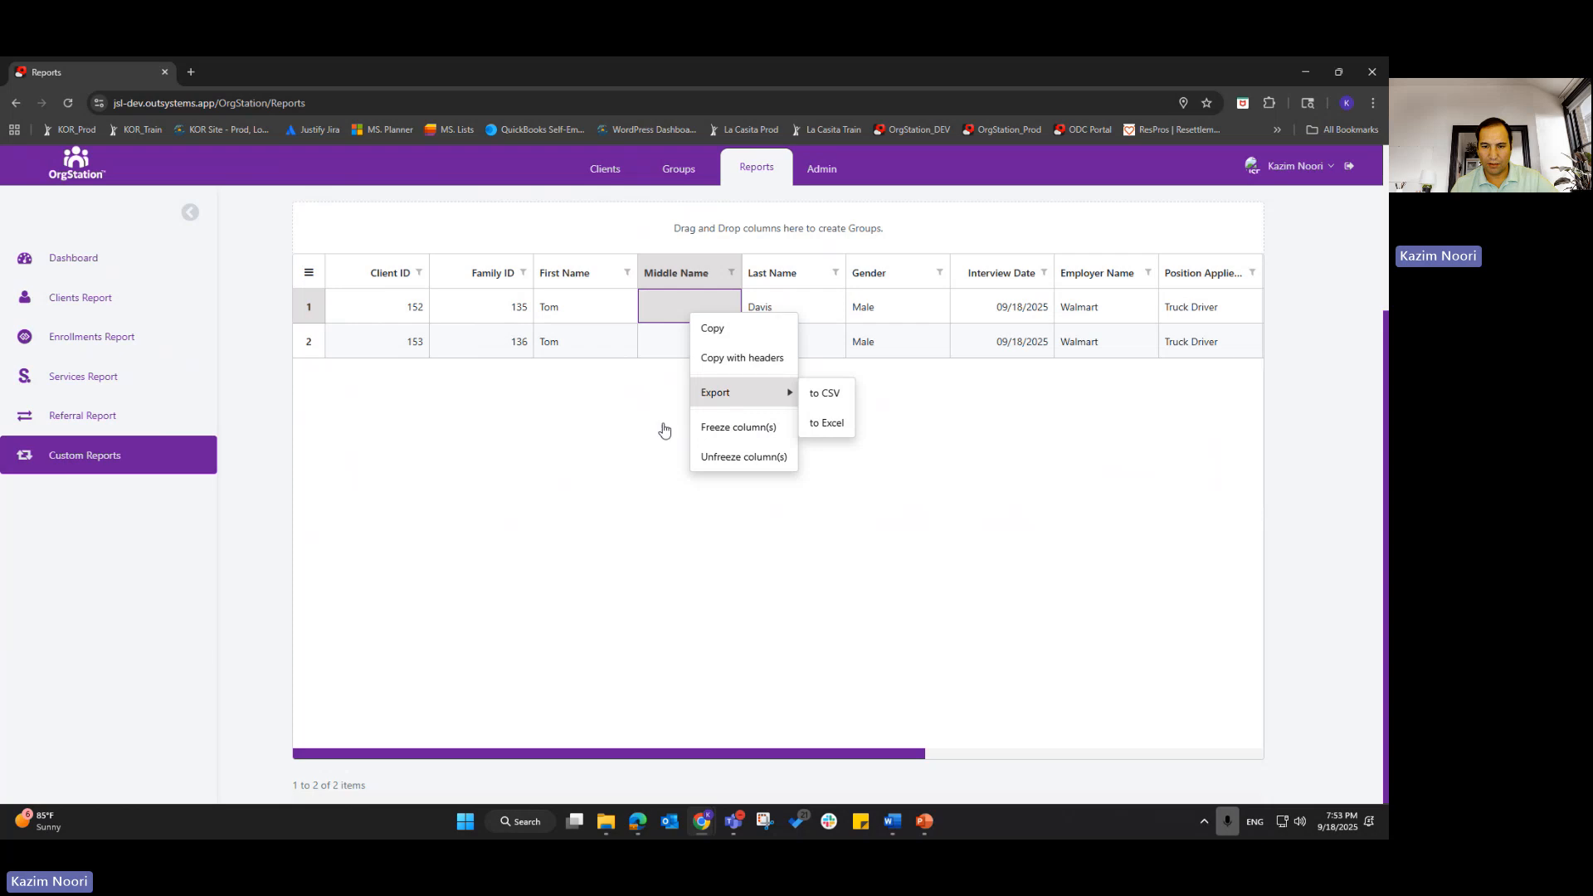
pyautogui.click(578, 473)
pyautogui.scroll(3, 541, 593)
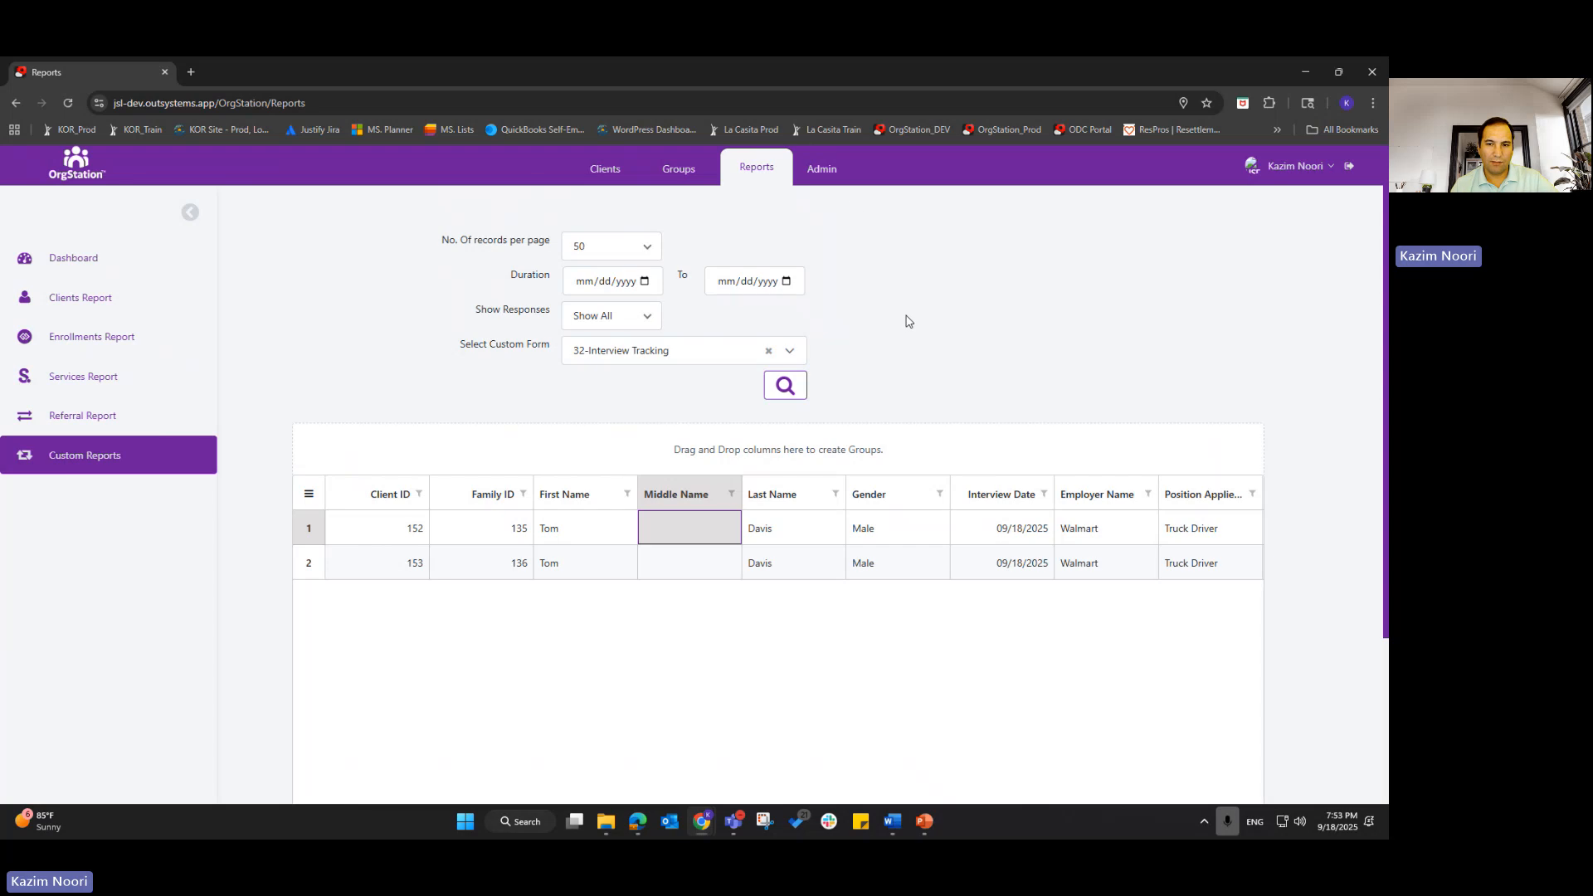
# - Check the categories available for a new custom form and return to the forms list without creating one
pyautogui.click(836, 181)
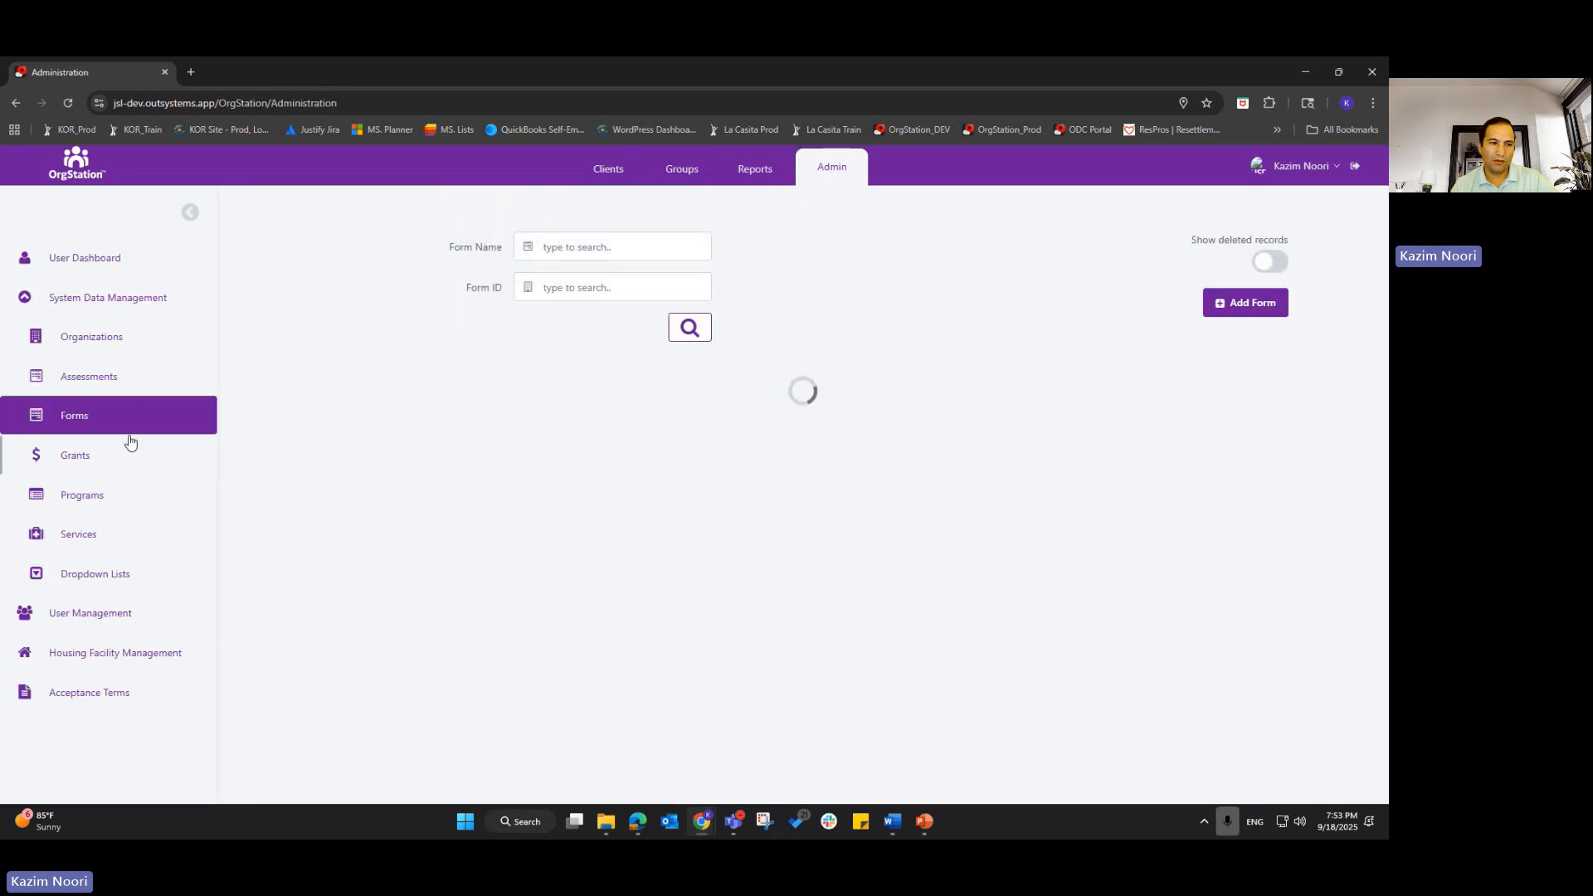
pyautogui.click(1257, 303)
pyautogui.click(822, 409)
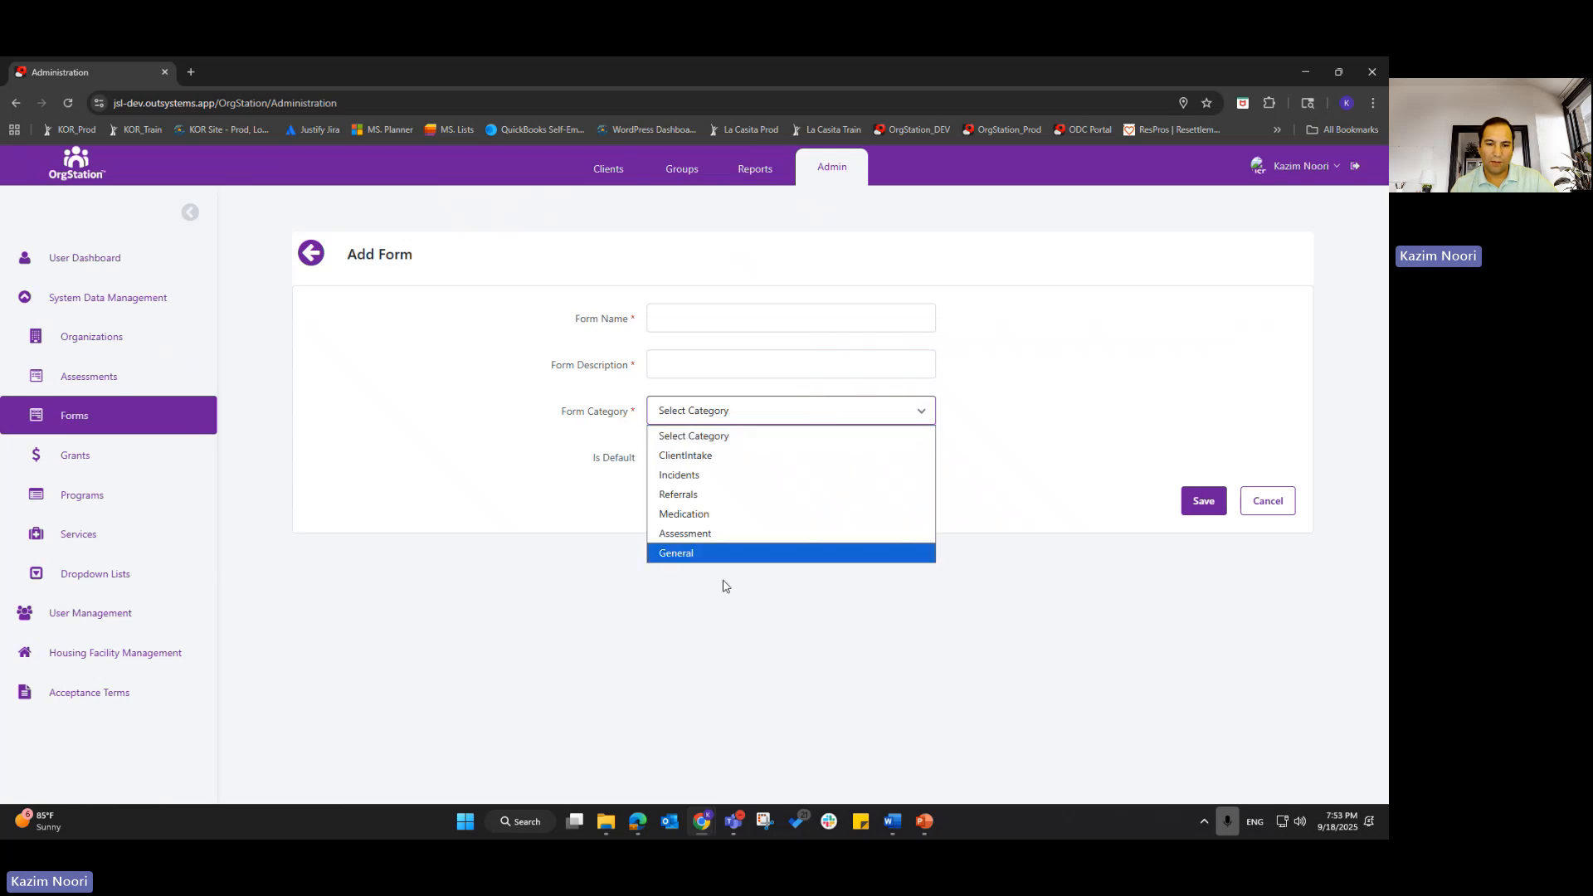
pyautogui.click(312, 256)
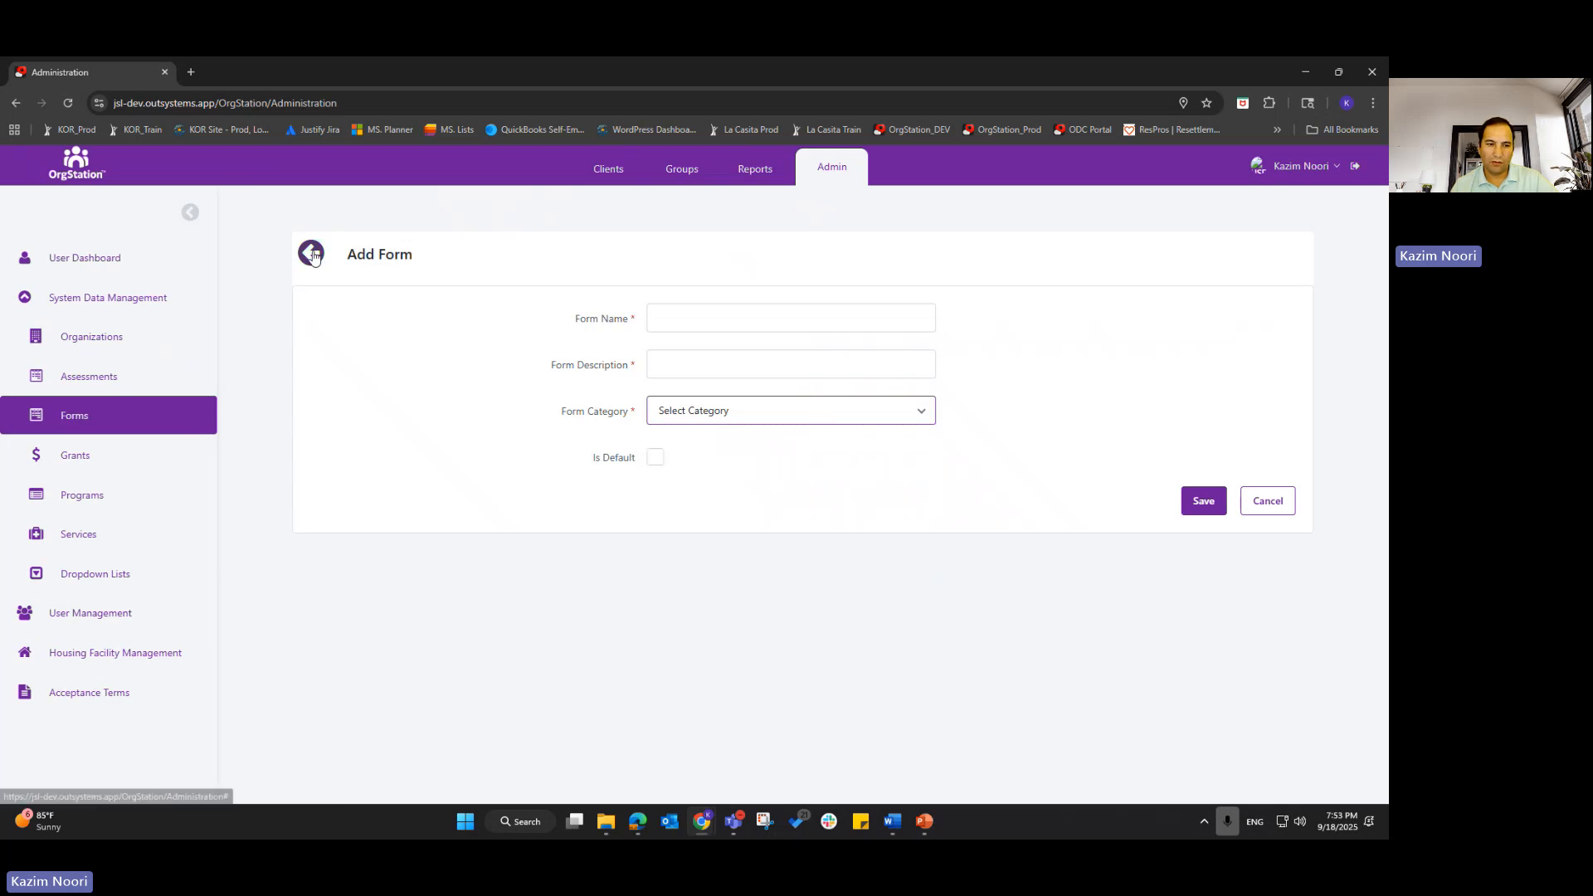
pyautogui.click(312, 256)
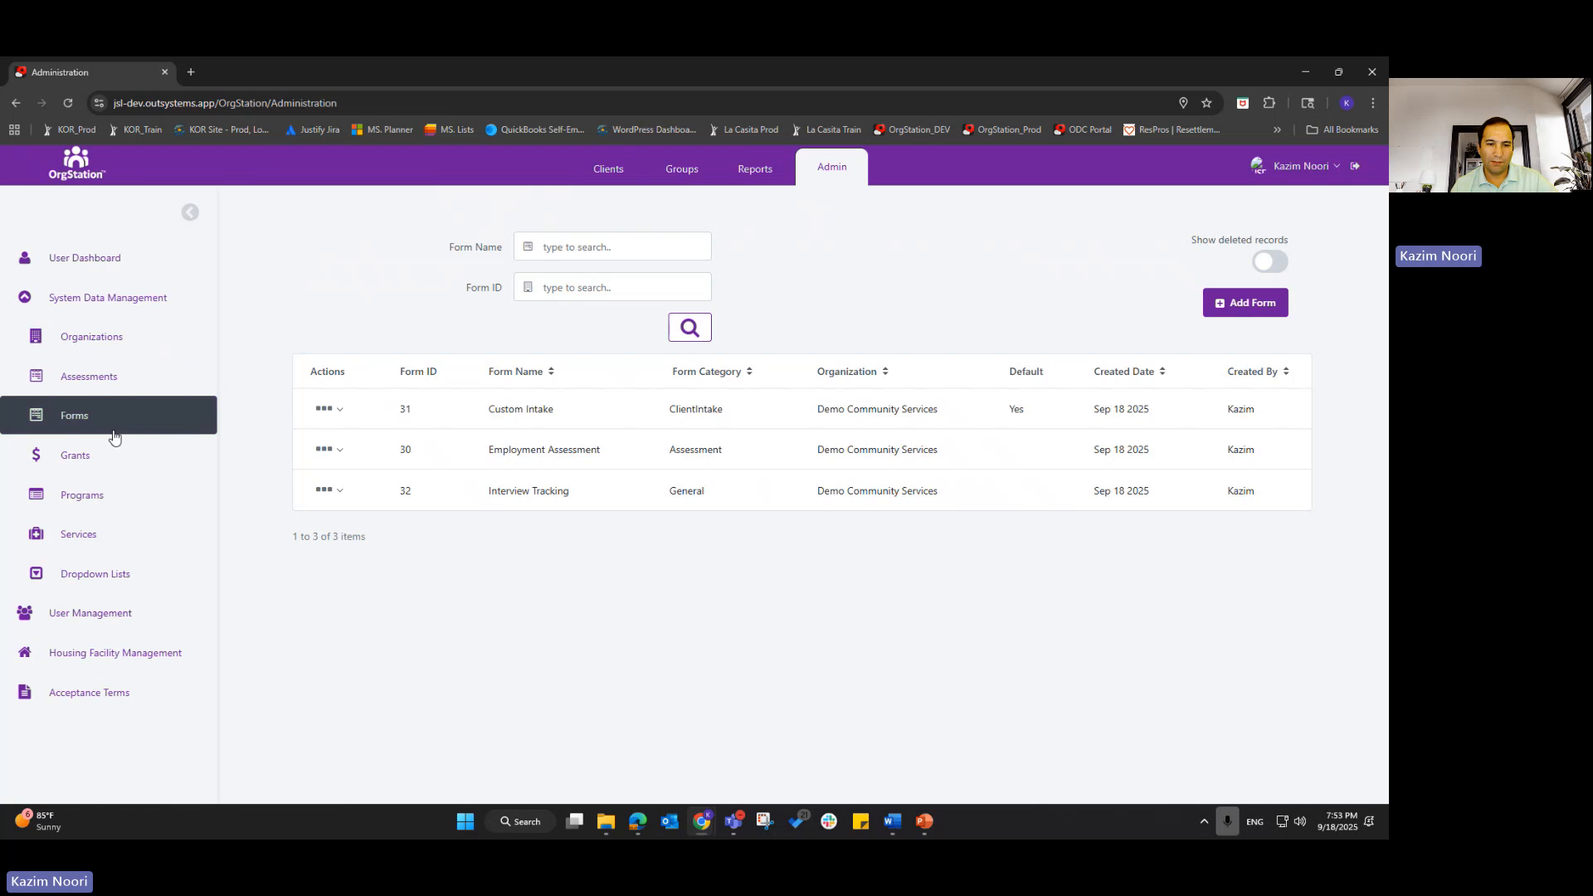
# - Review the client's additional information and the custom form entries under Assessments V2
pyautogui.click(606, 174)
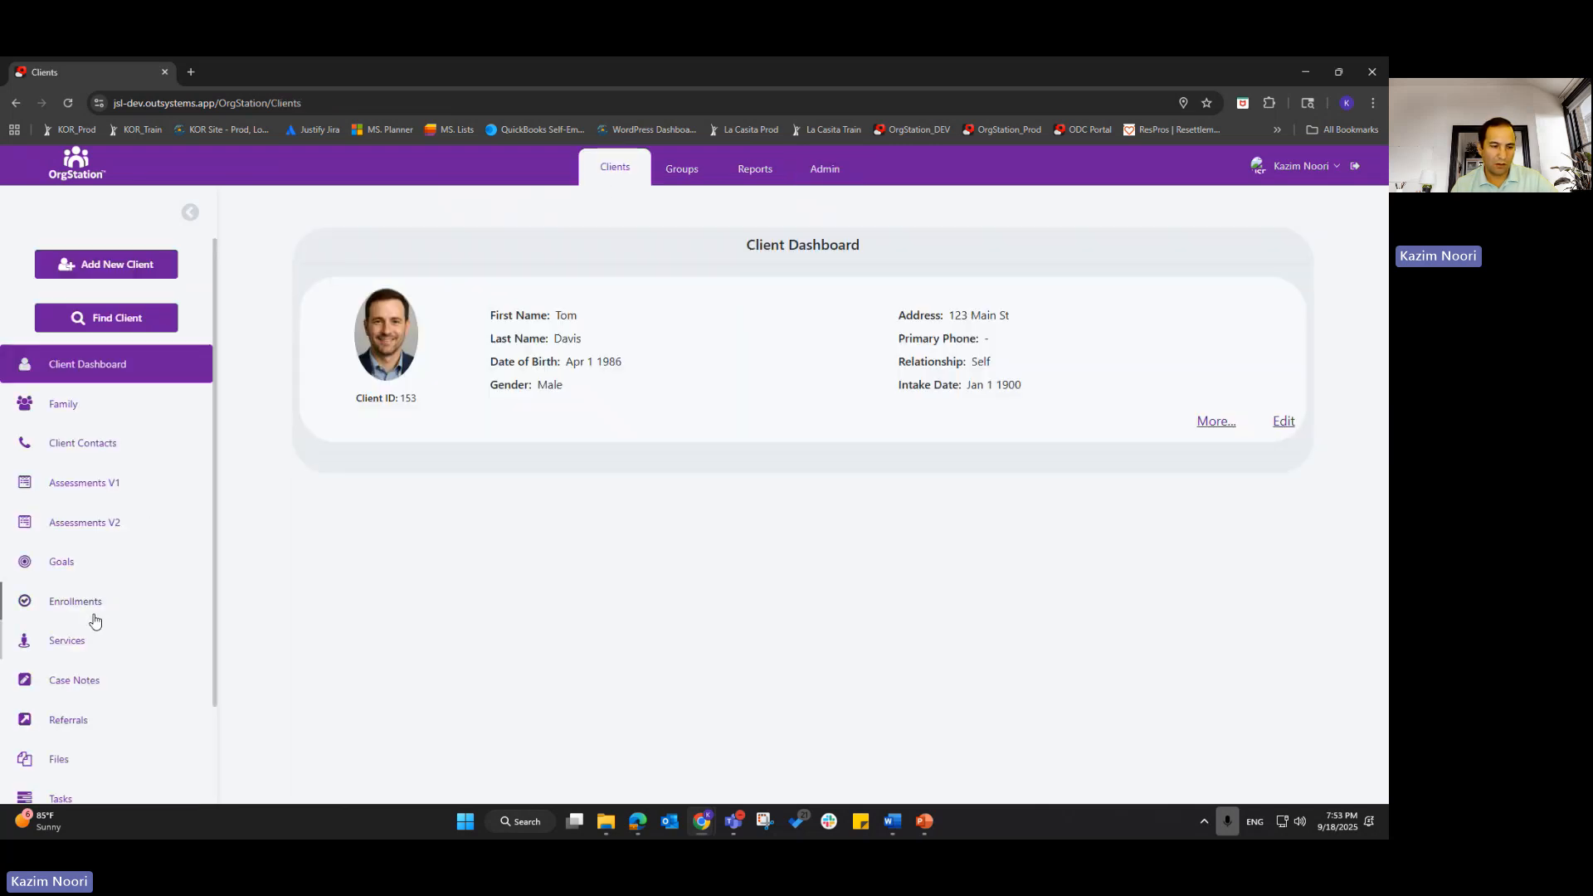
pyautogui.scroll(-2, 112, 732)
pyautogui.scroll(-1, 104, 760)
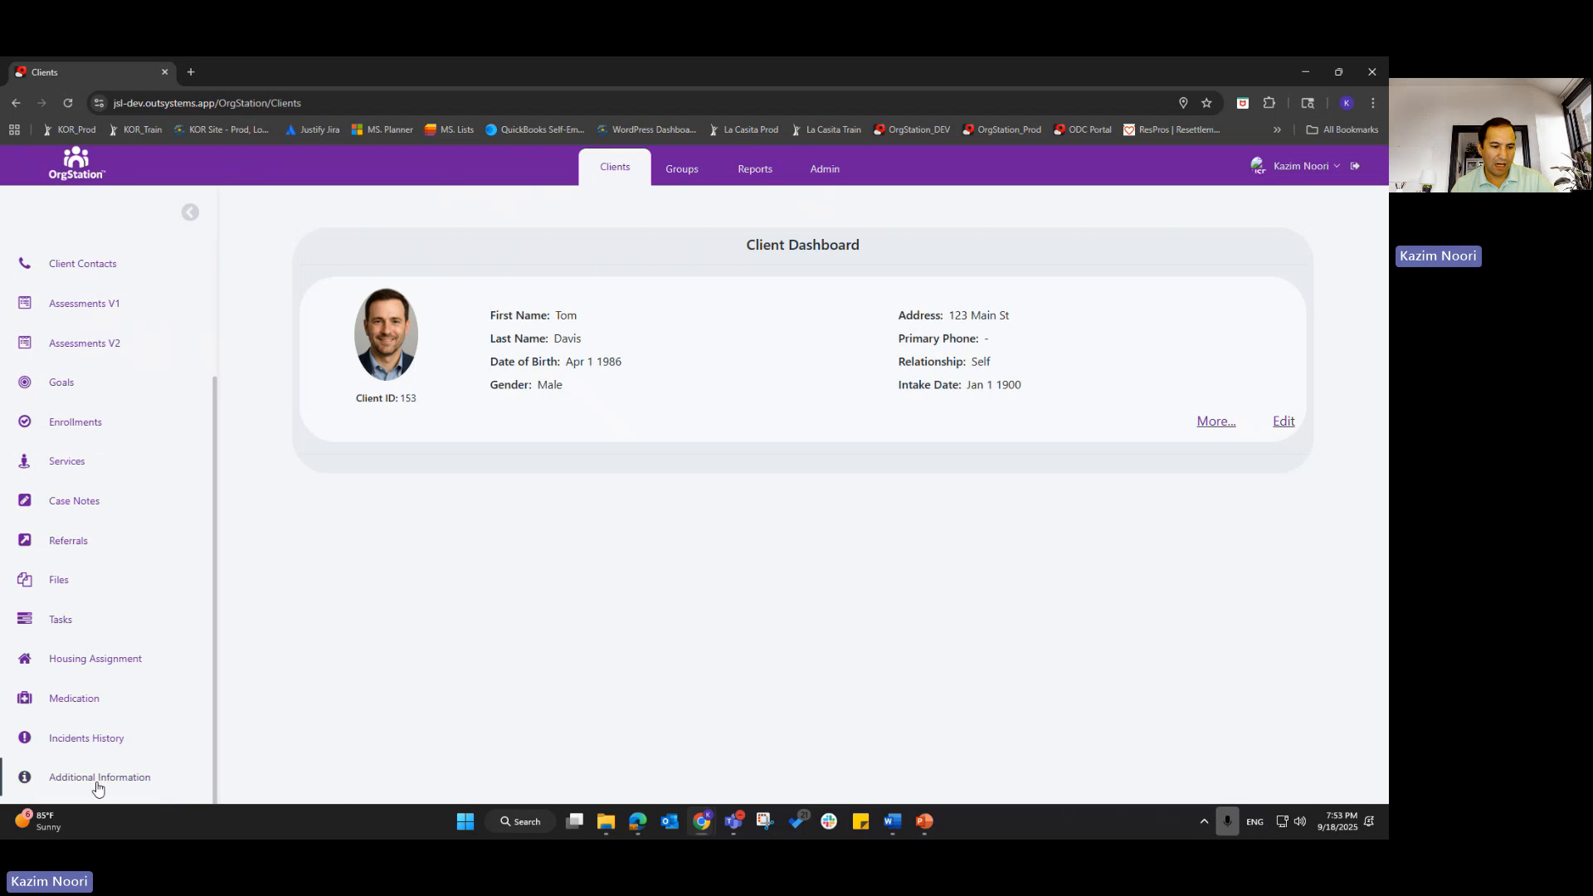
pyautogui.click(73, 780)
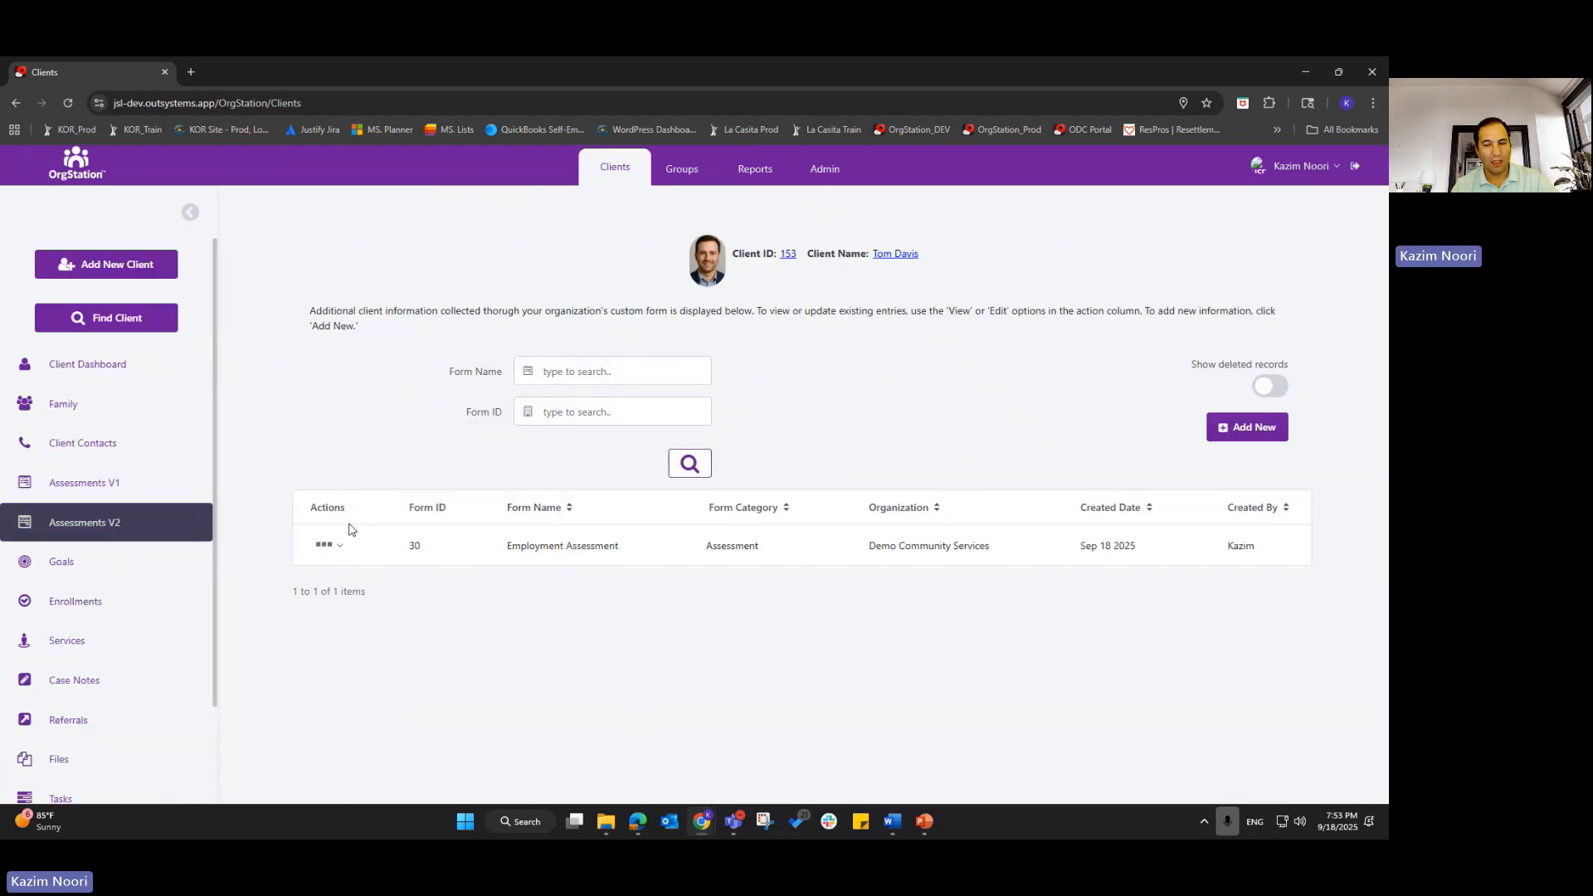
# - Generate the custom report for the 30-Employment Assessment form
pyautogui.click(753, 171)
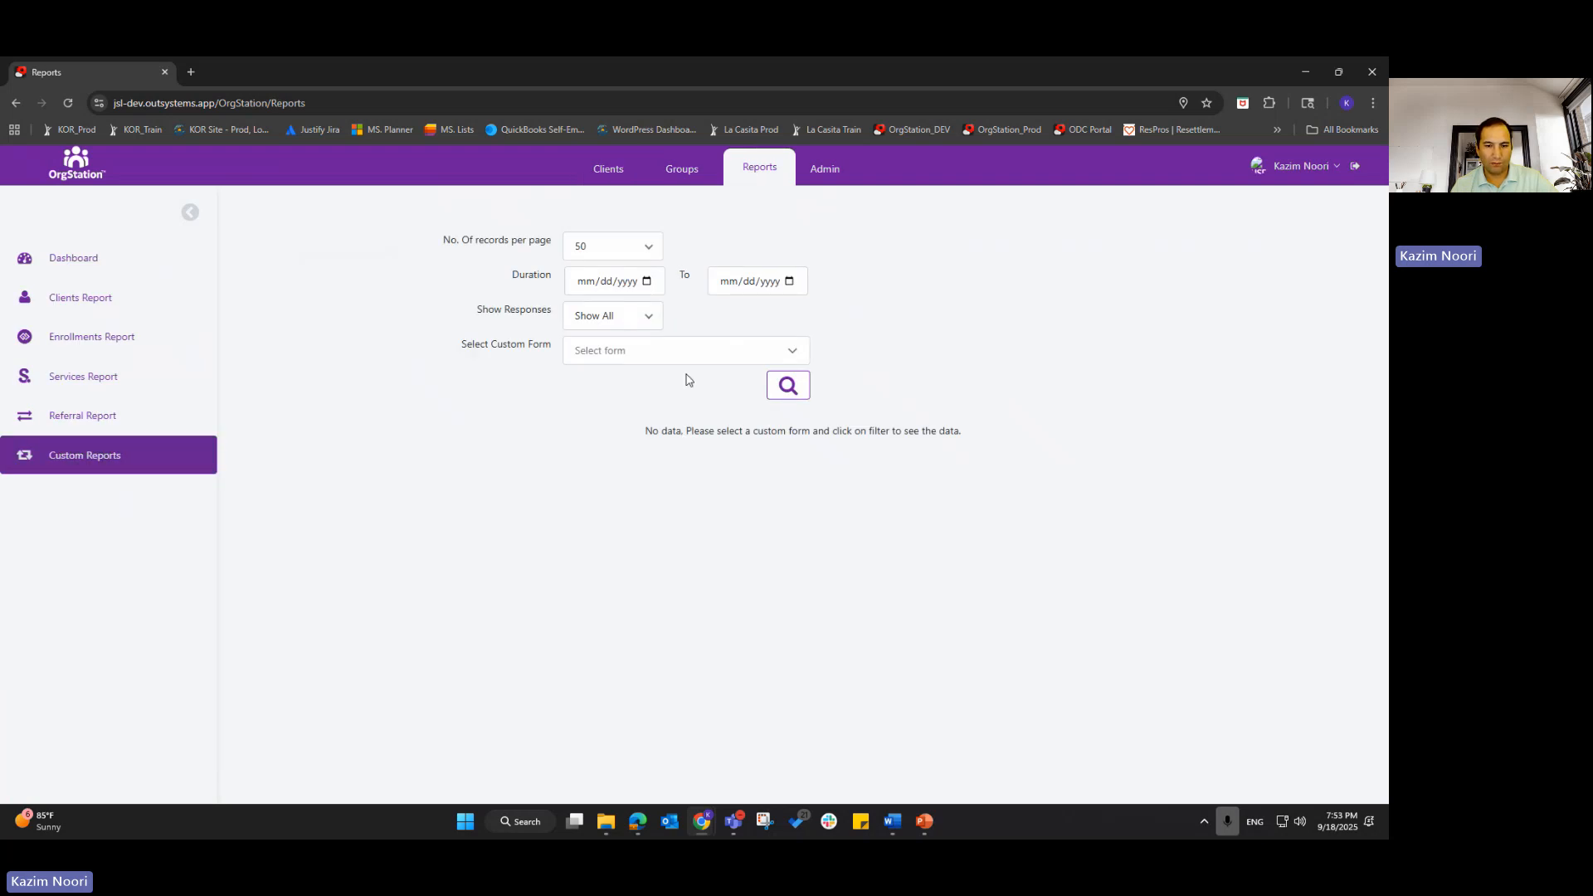
pyautogui.click(722, 355)
pyautogui.click(664, 413)
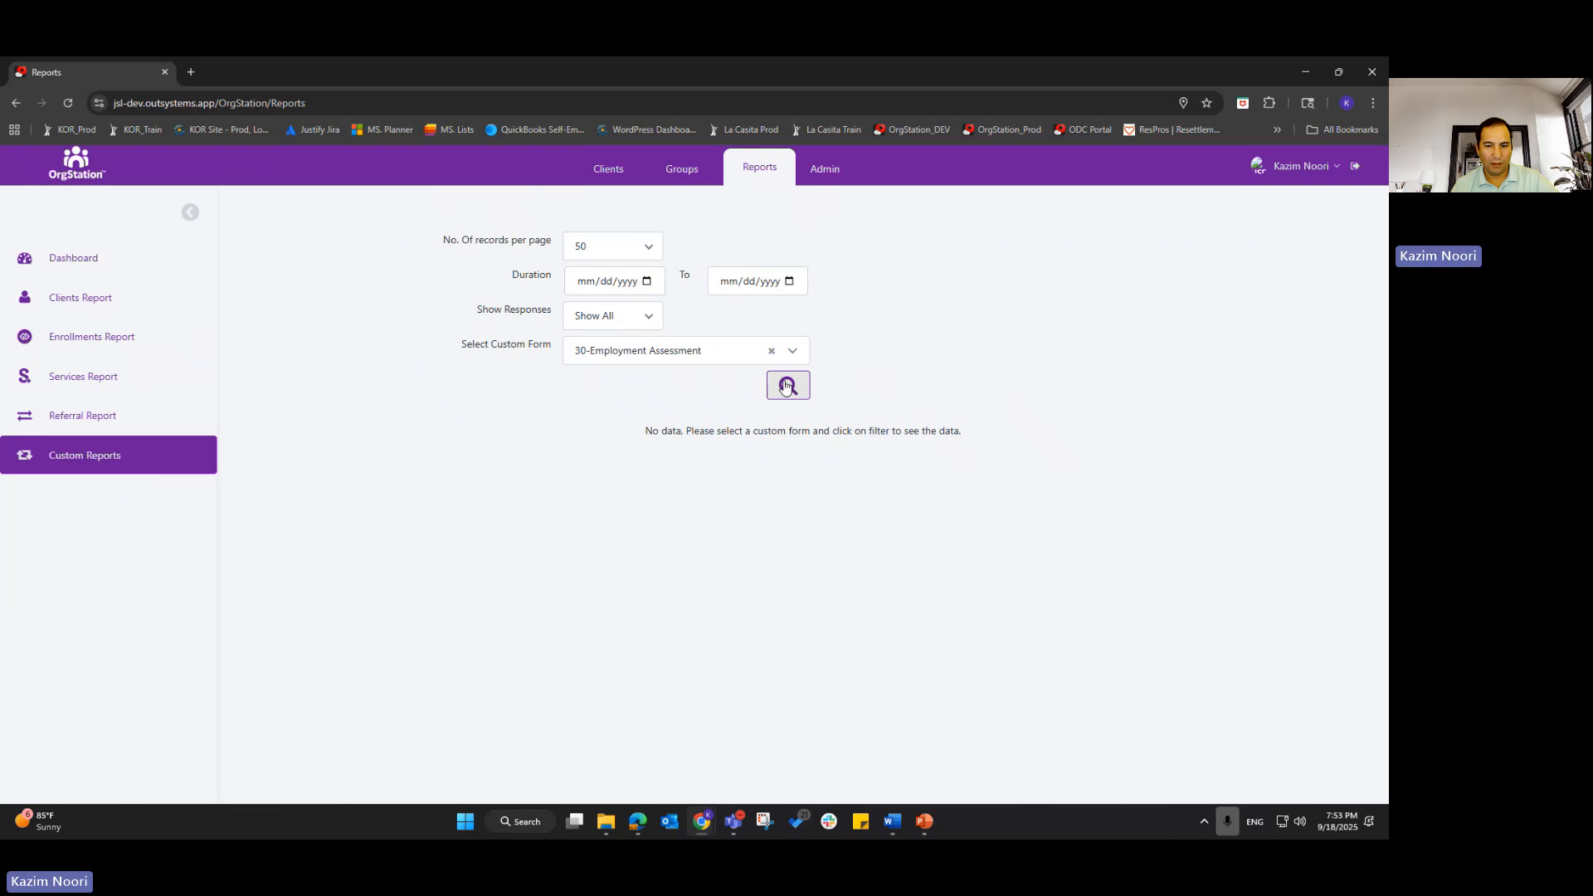
pyautogui.click(785, 385)
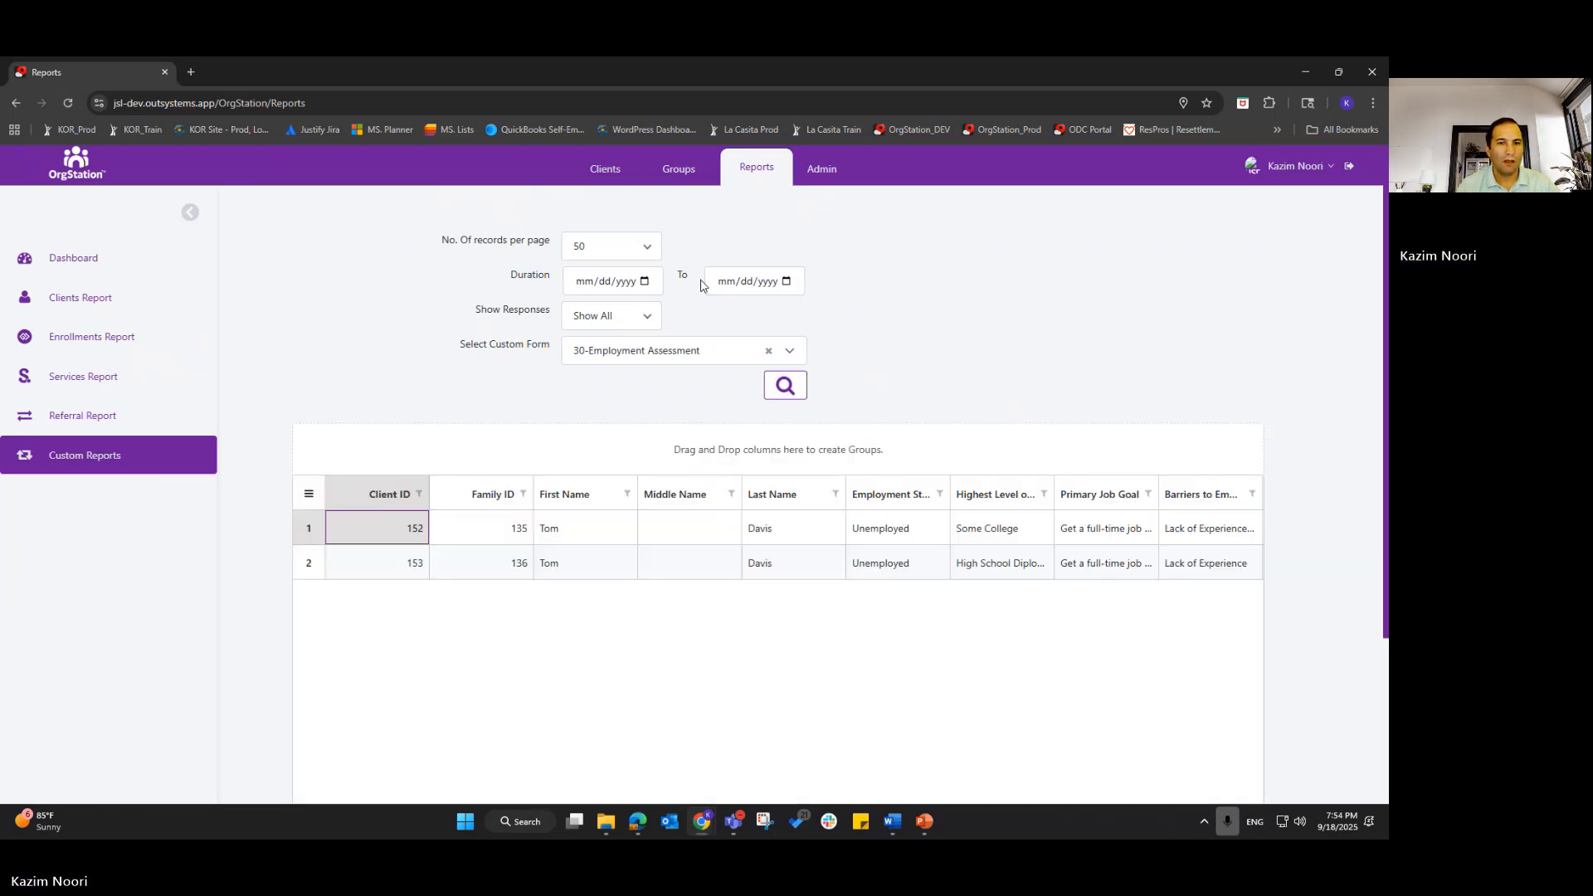
# - Examine the Is Veteran options in the client's edit form, leaving without saving
pyautogui.click(610, 169)
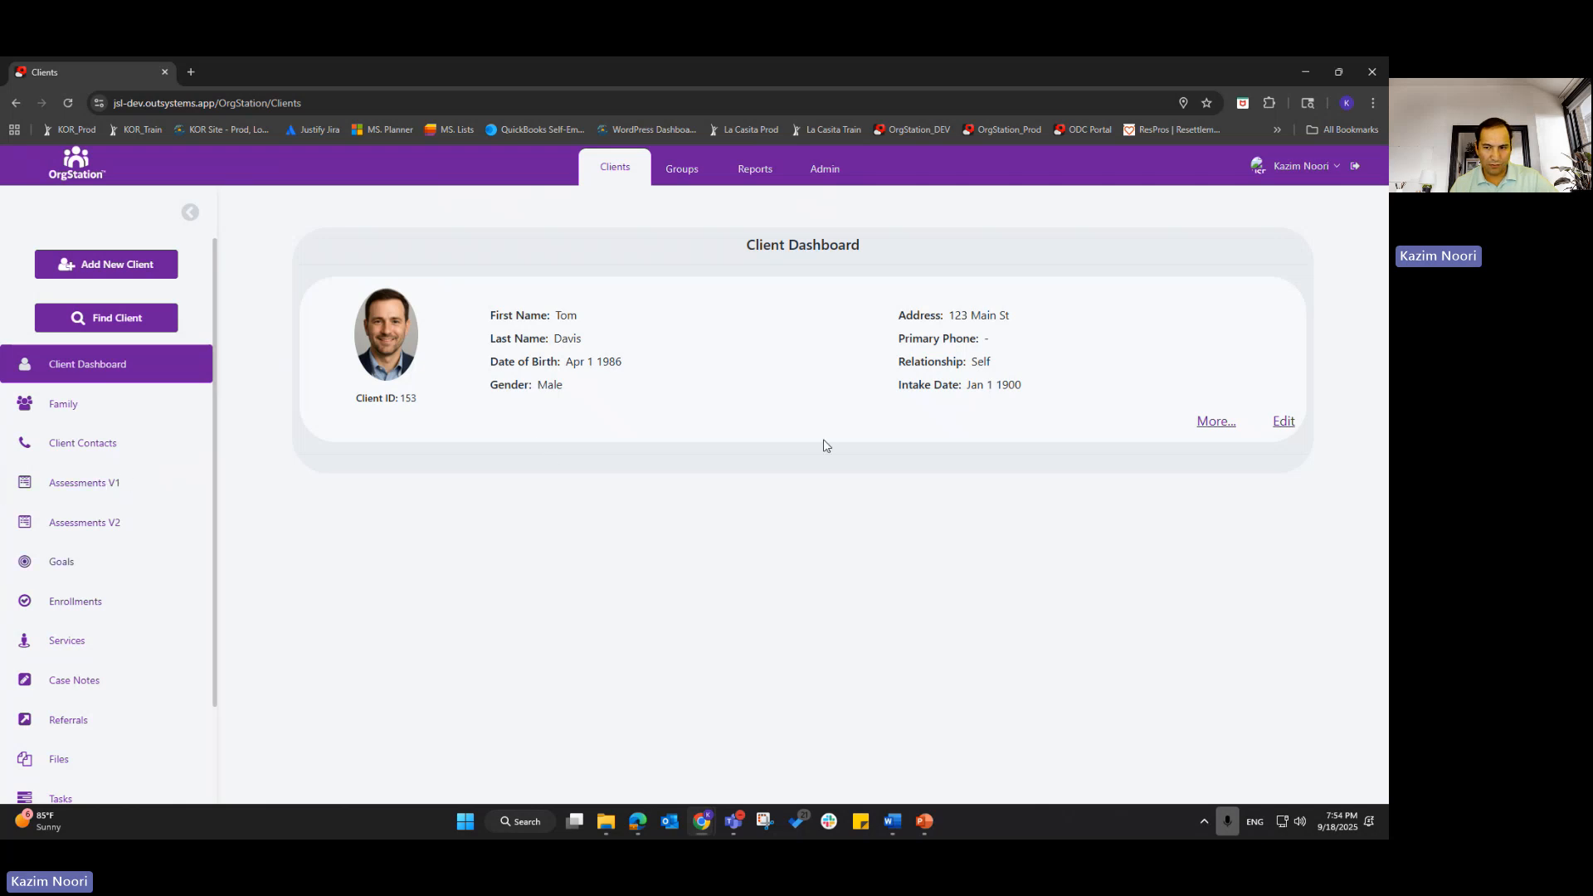
pyautogui.click(1283, 421)
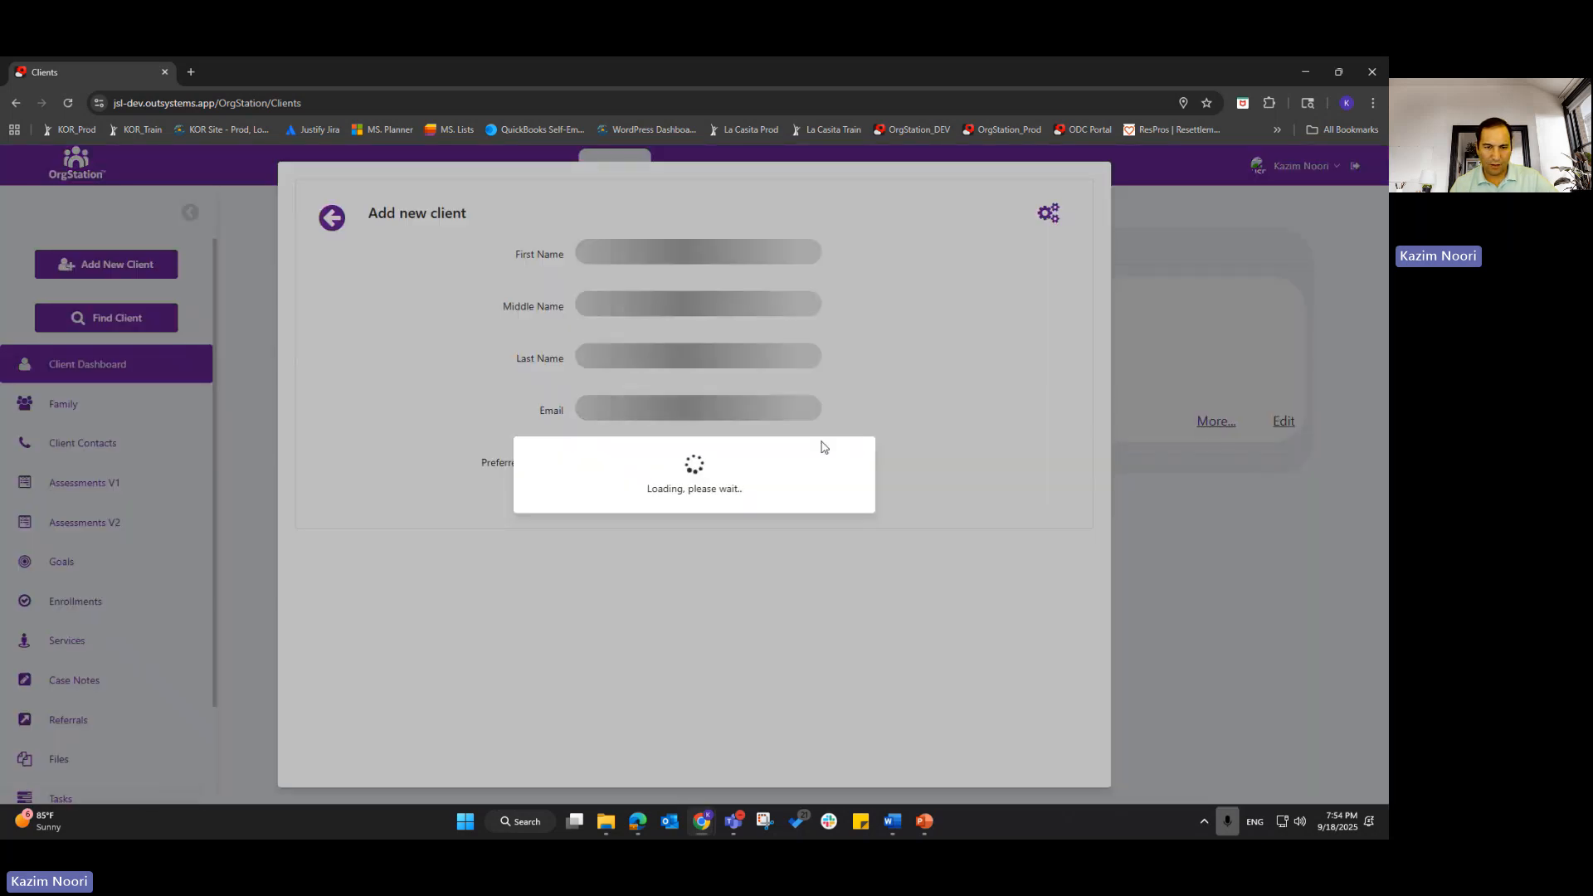
pyautogui.scroll(-4, 717, 609)
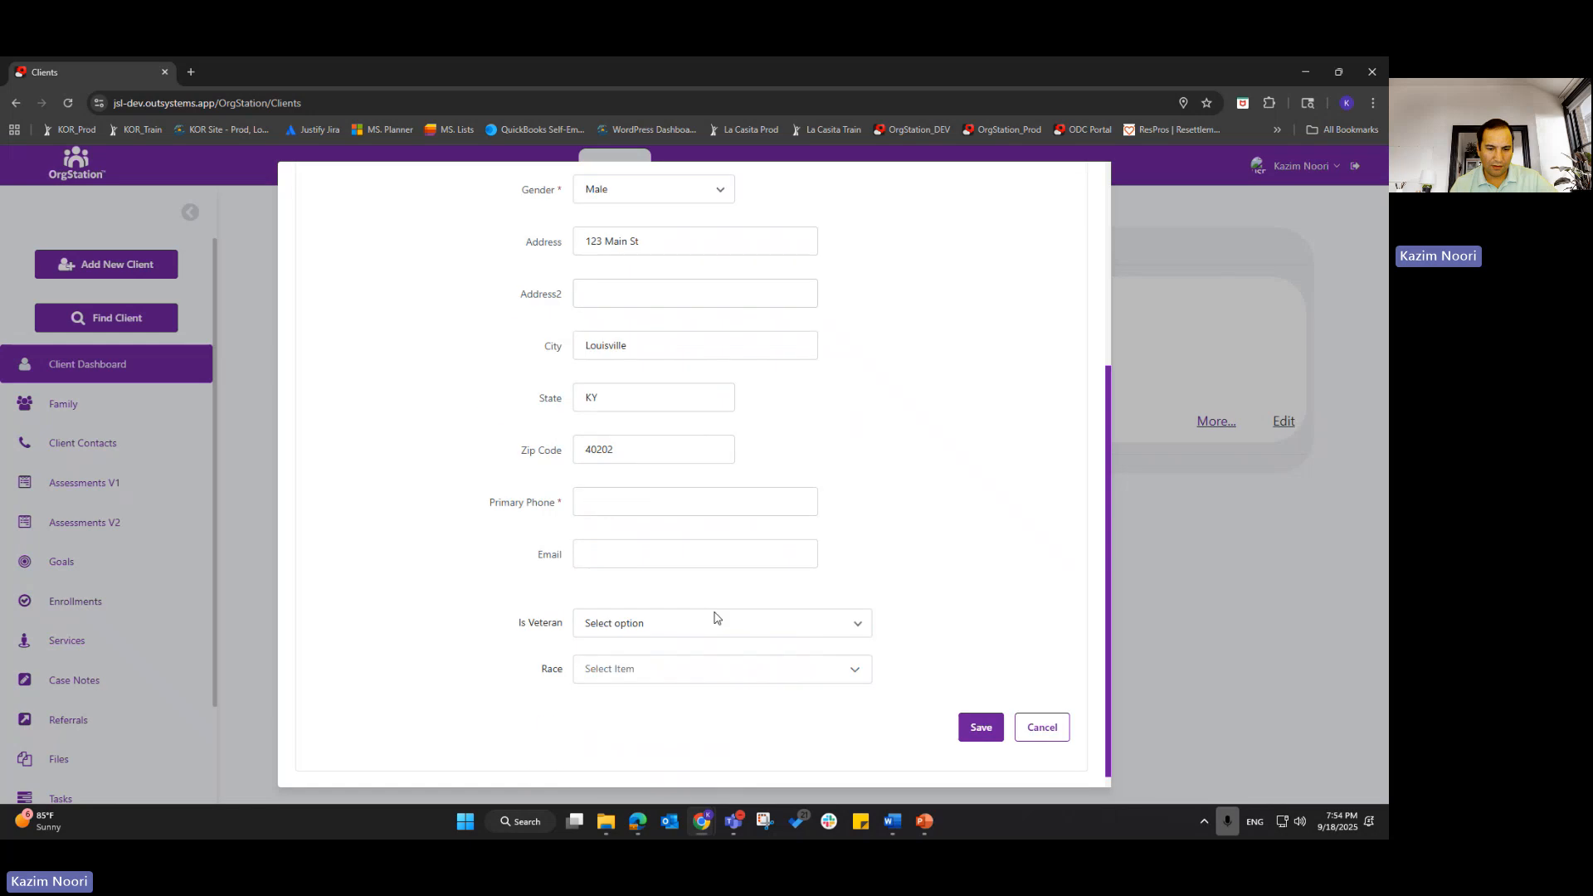
pyautogui.doubleClick(590, 628)
pyautogui.click(682, 626)
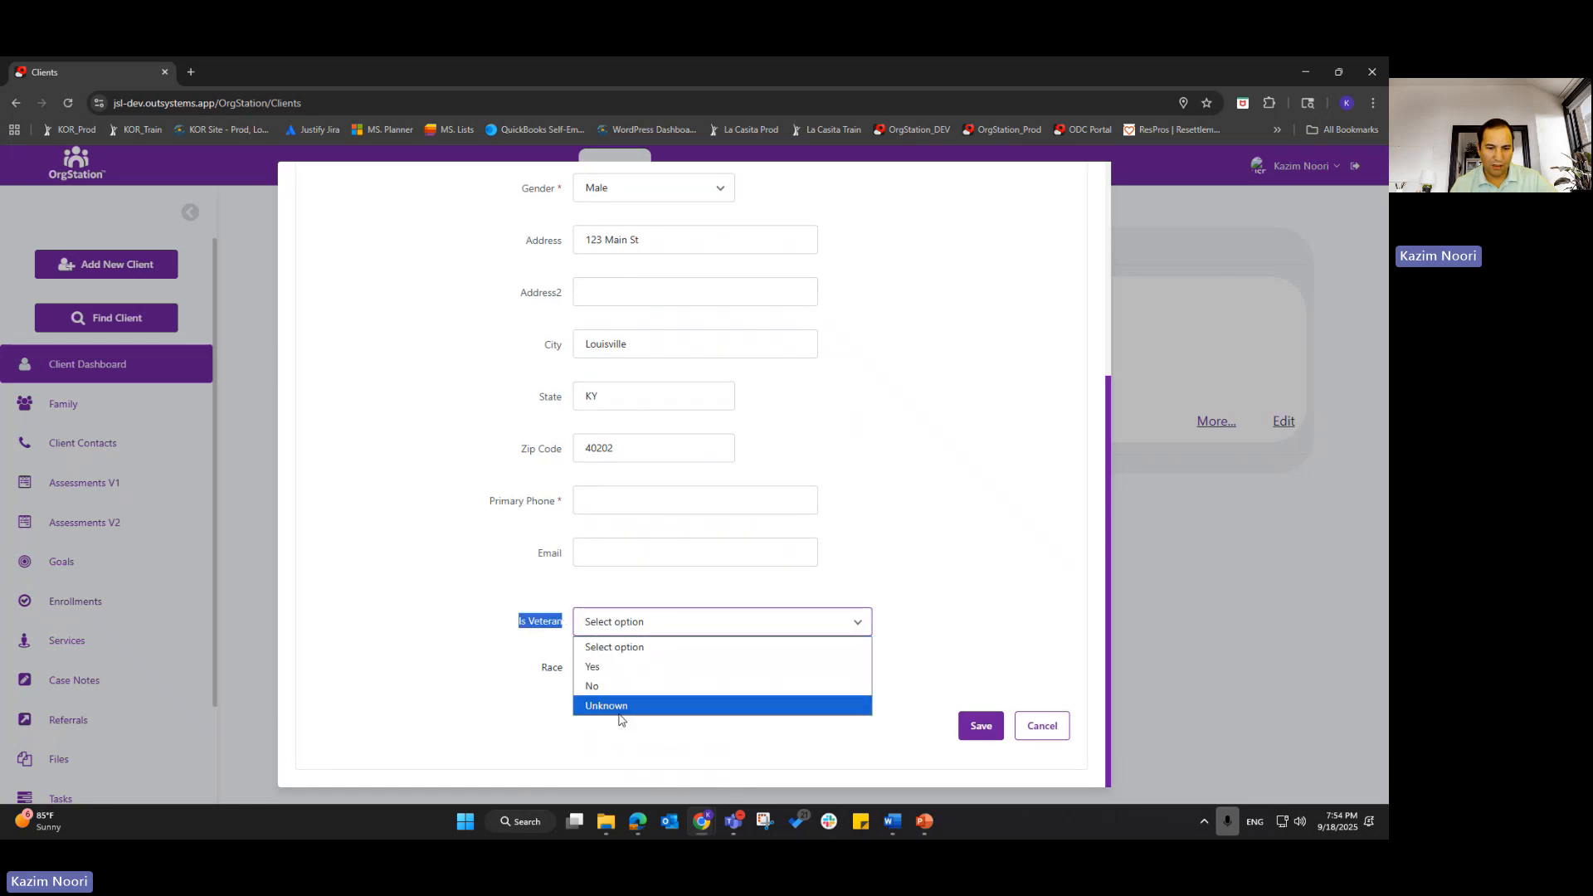
pyautogui.click(1038, 725)
# - Search the administration dropdown lists for names containing "yes"
pyautogui.click(826, 170)
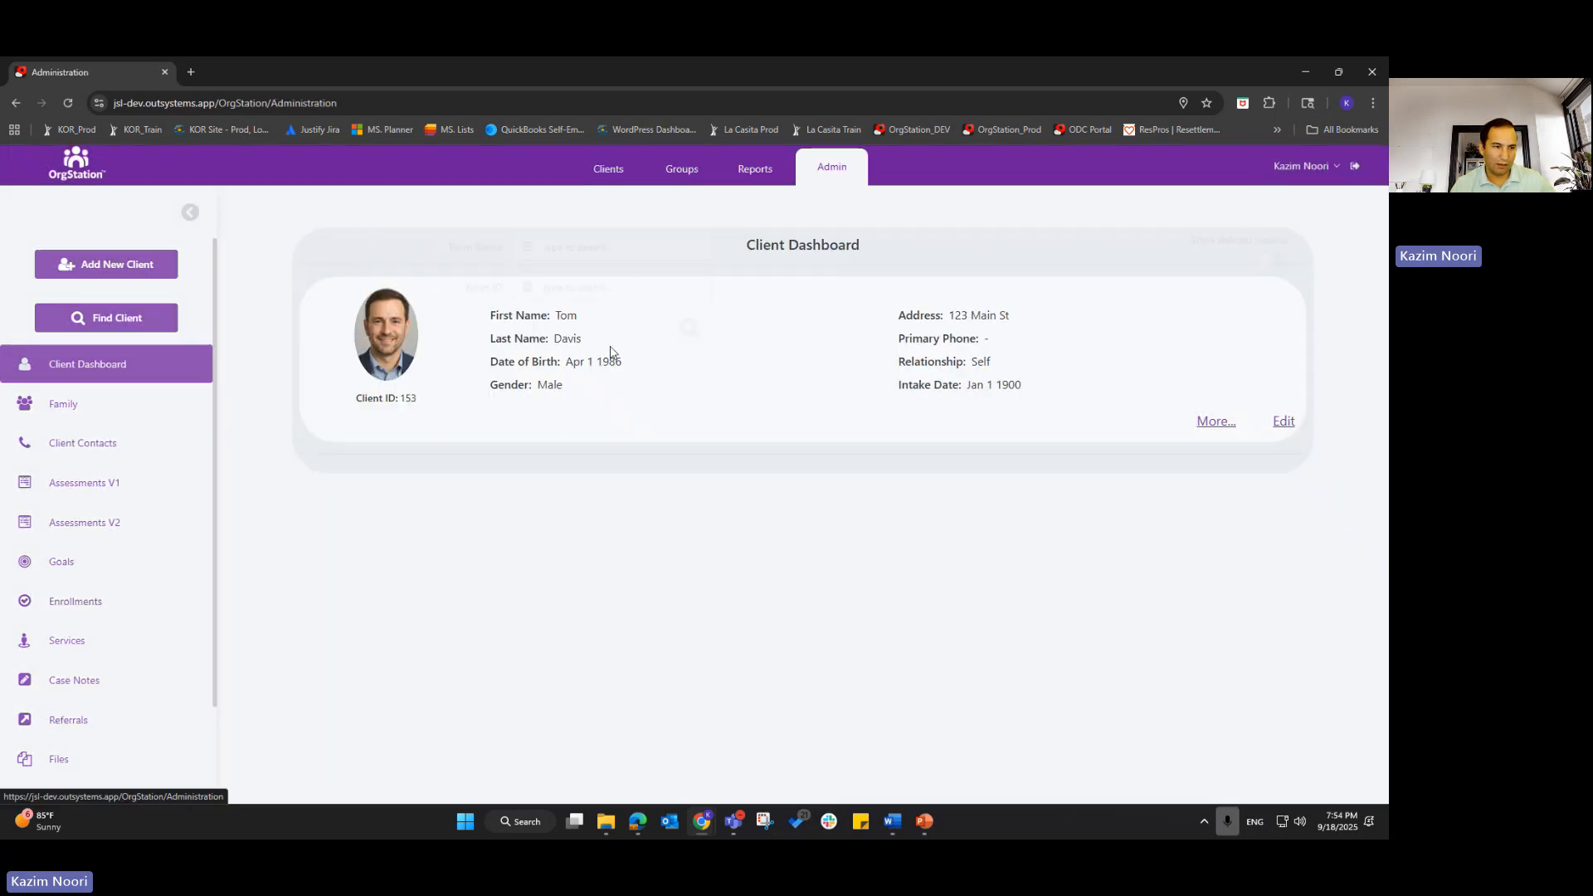
pyautogui.click(90, 574)
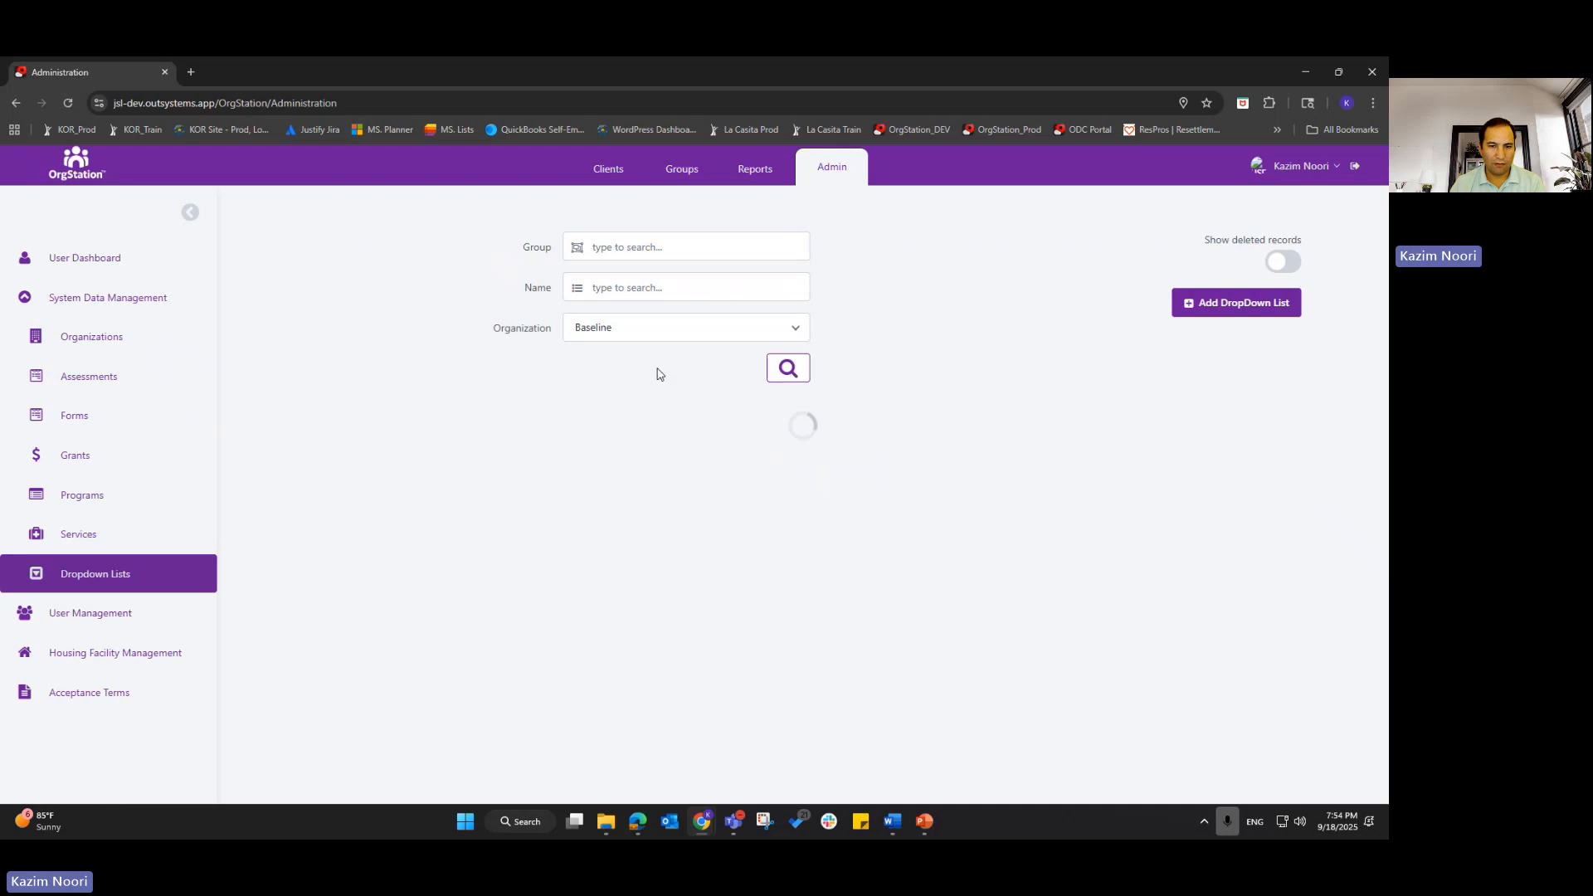
pyautogui.click(614, 286)
pyautogui.write('yes')
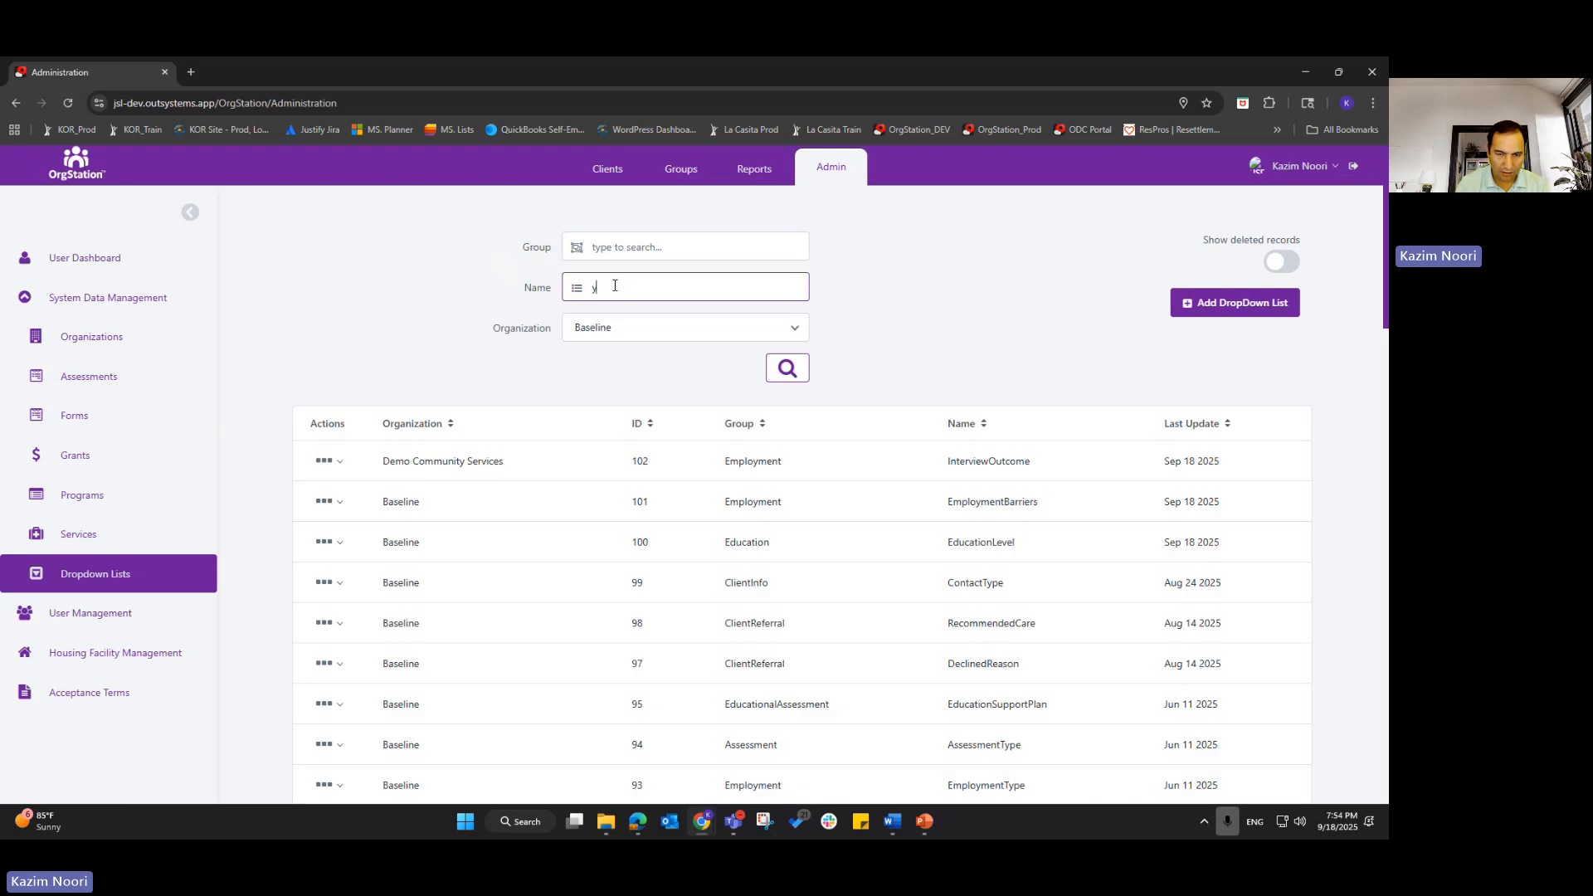
pyautogui.click(787, 369)
# - Open the items of the Baseline YesNo list for editing and check the Unknown entry
pyautogui.moveTo(403, 462); pyautogui.dragTo(431, 472)
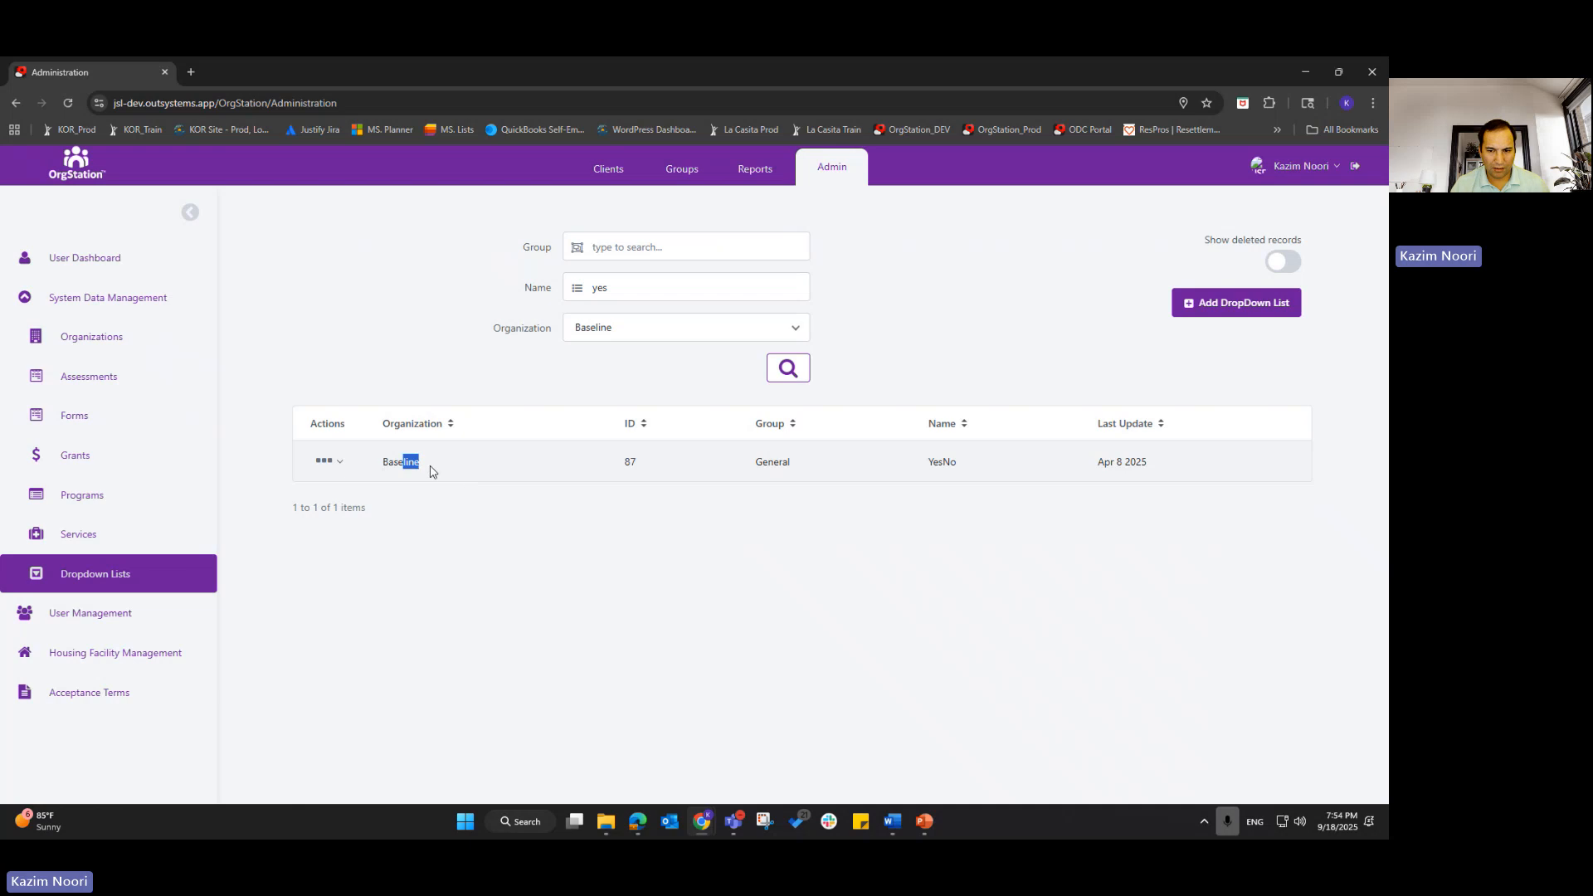
pyautogui.click(326, 462)
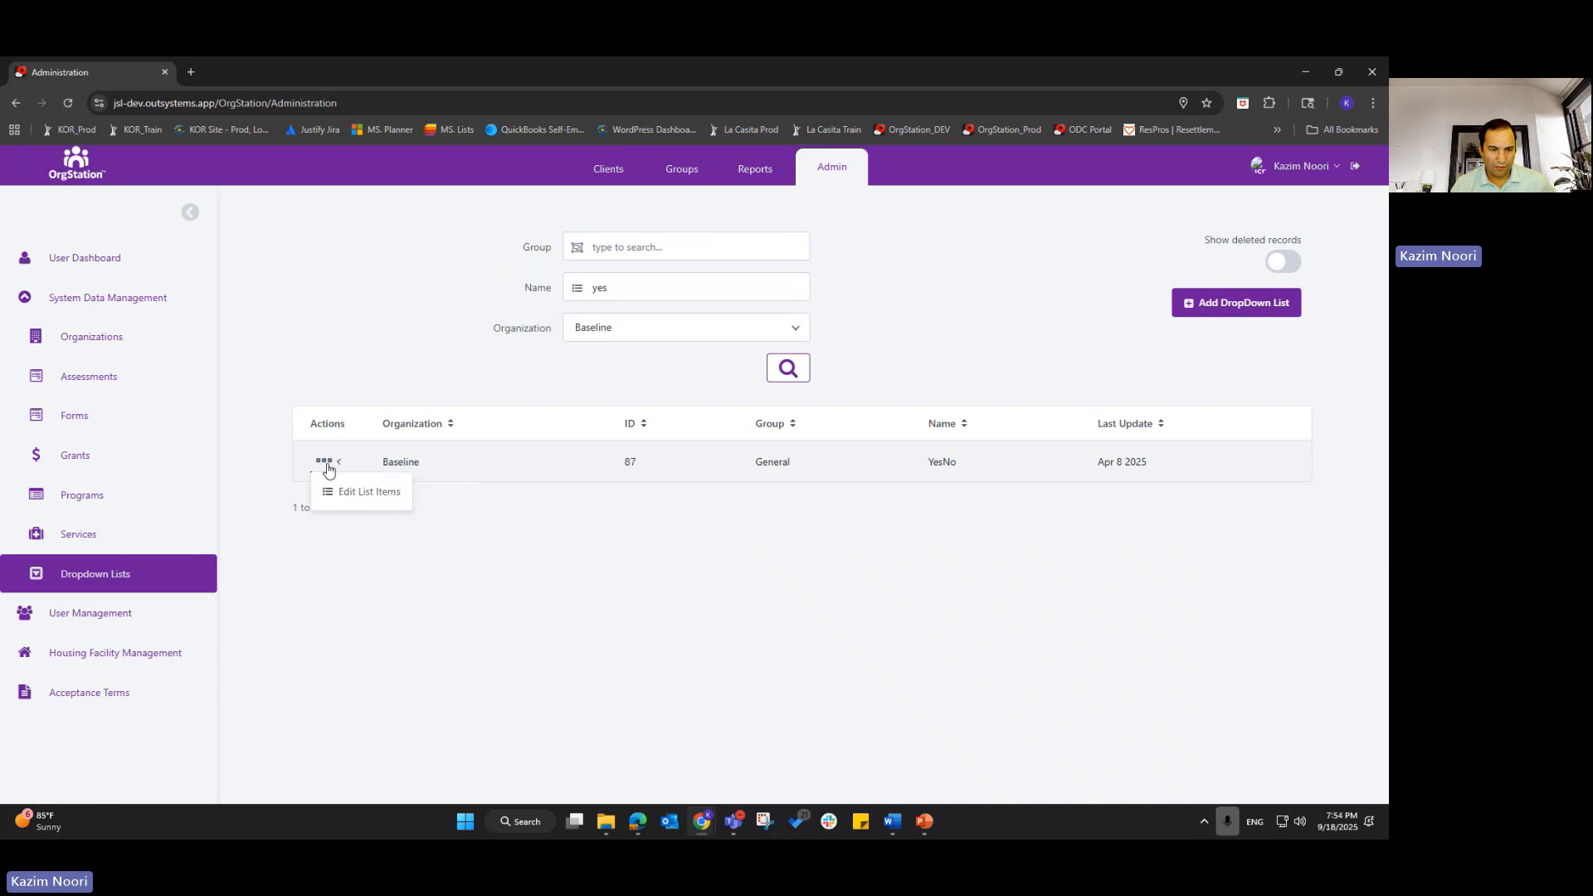
pyautogui.click(365, 495)
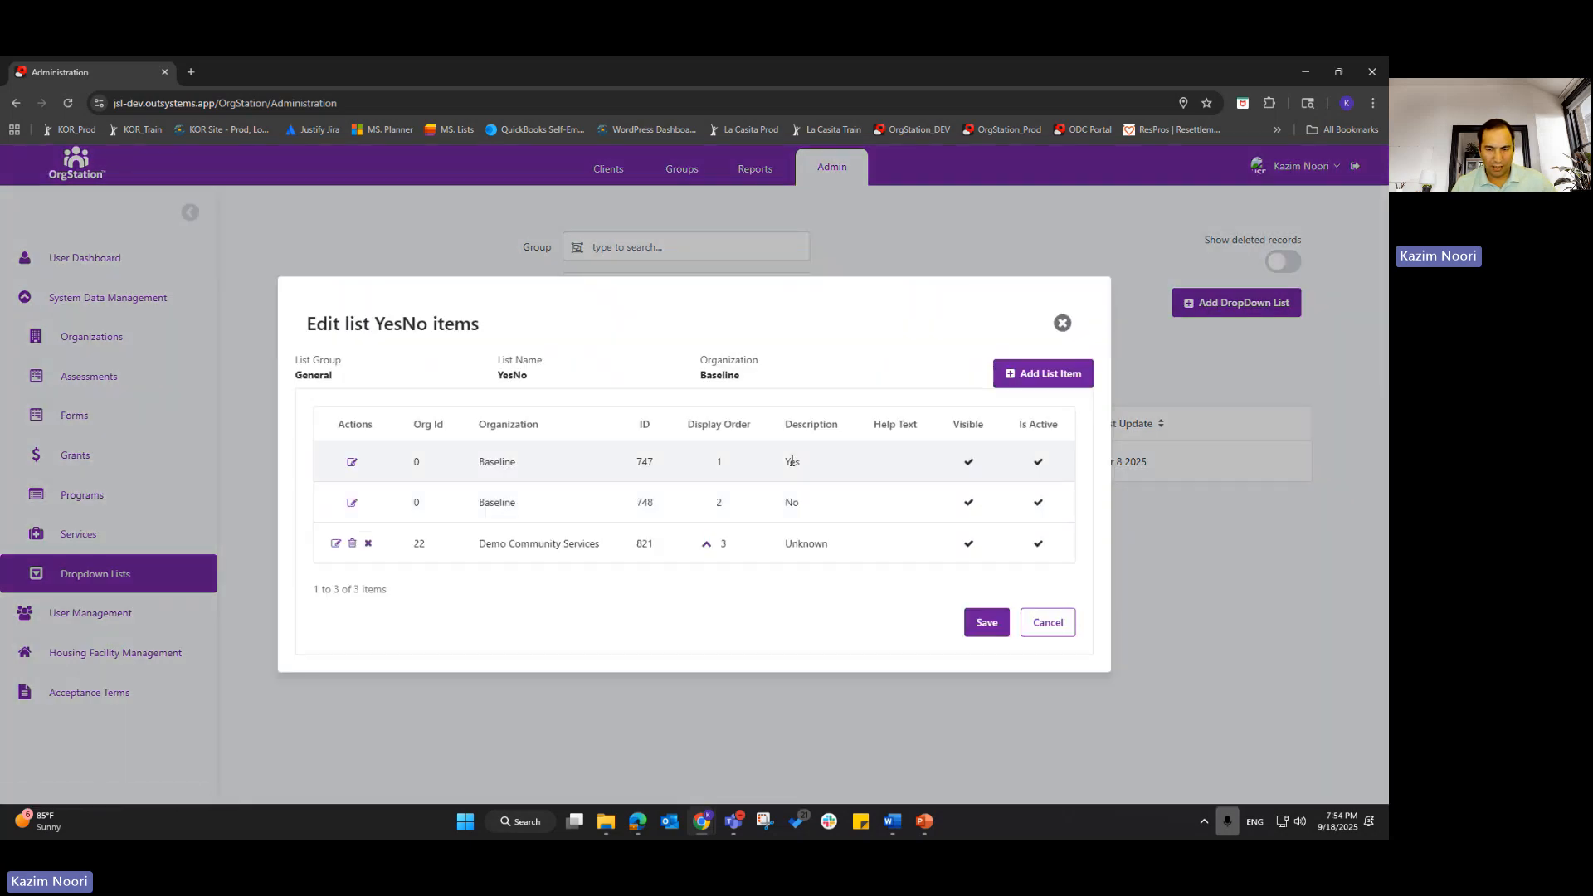
pyautogui.moveTo(791, 544); pyautogui.dragTo(833, 544)
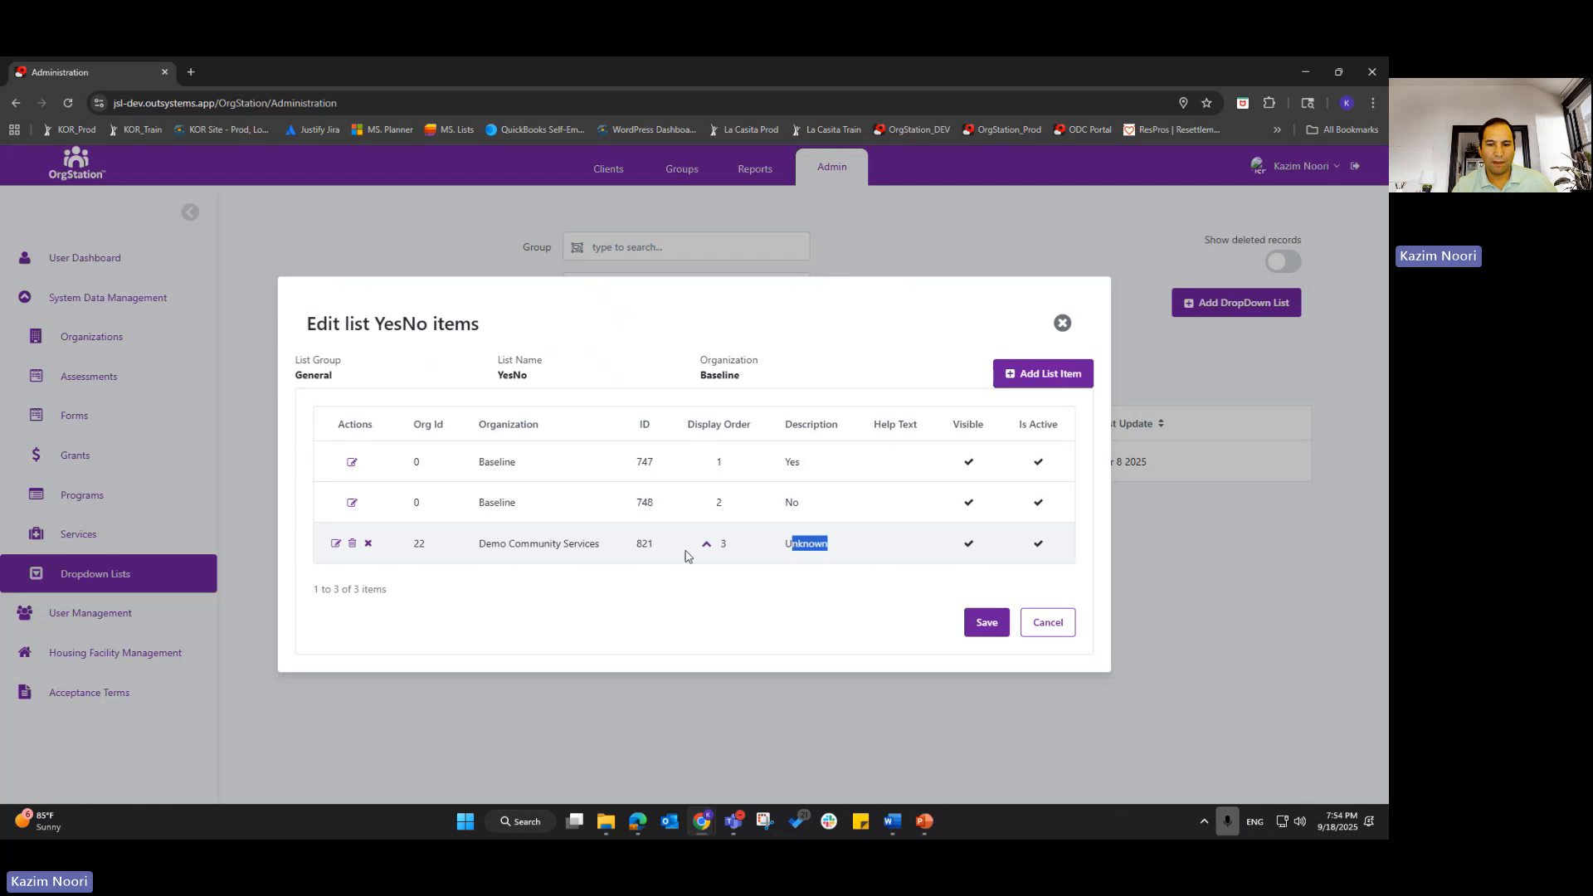
# - Add the item Other with display order 4 to the YesNo list and save the list
pyautogui.click(1042, 380)
pyautogui.click(465, 437)
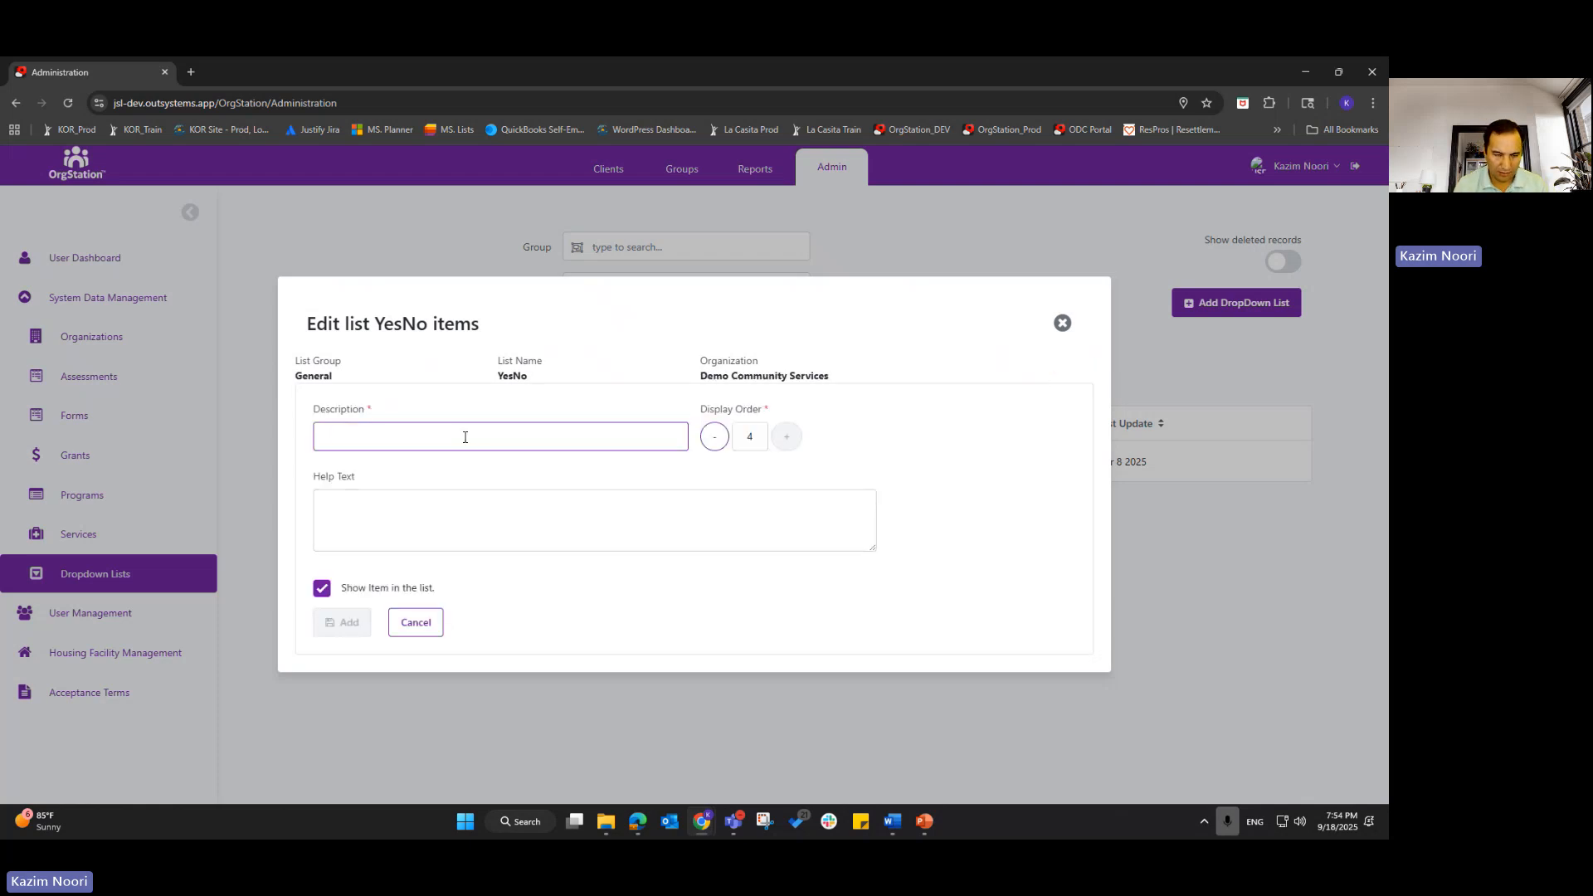
pyautogui.write('Other')
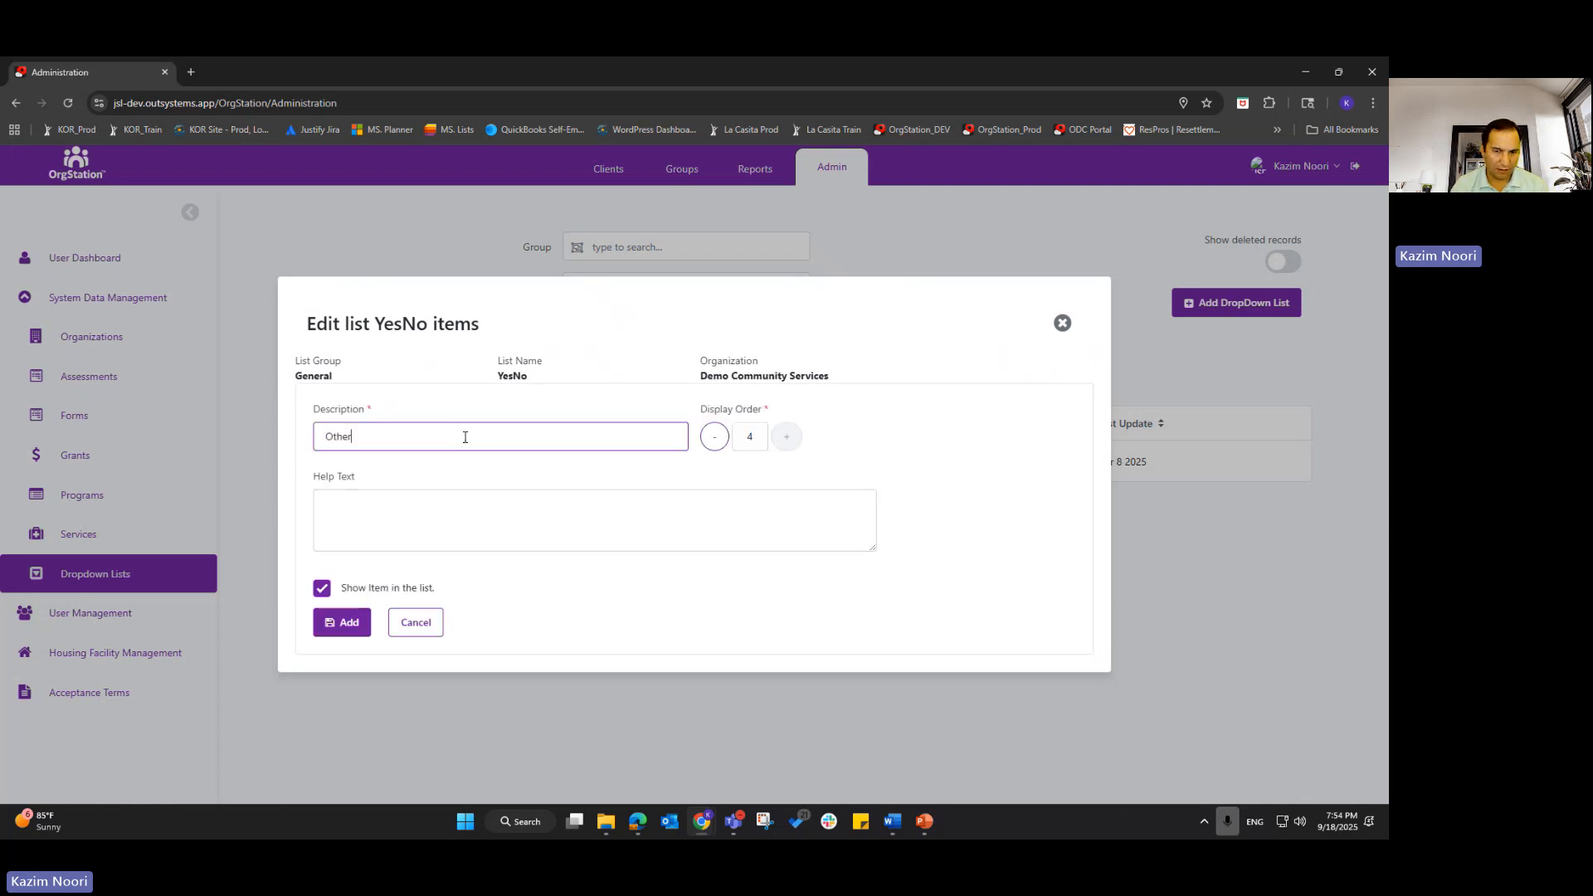
pyautogui.click(341, 622)
pyautogui.click(988, 645)
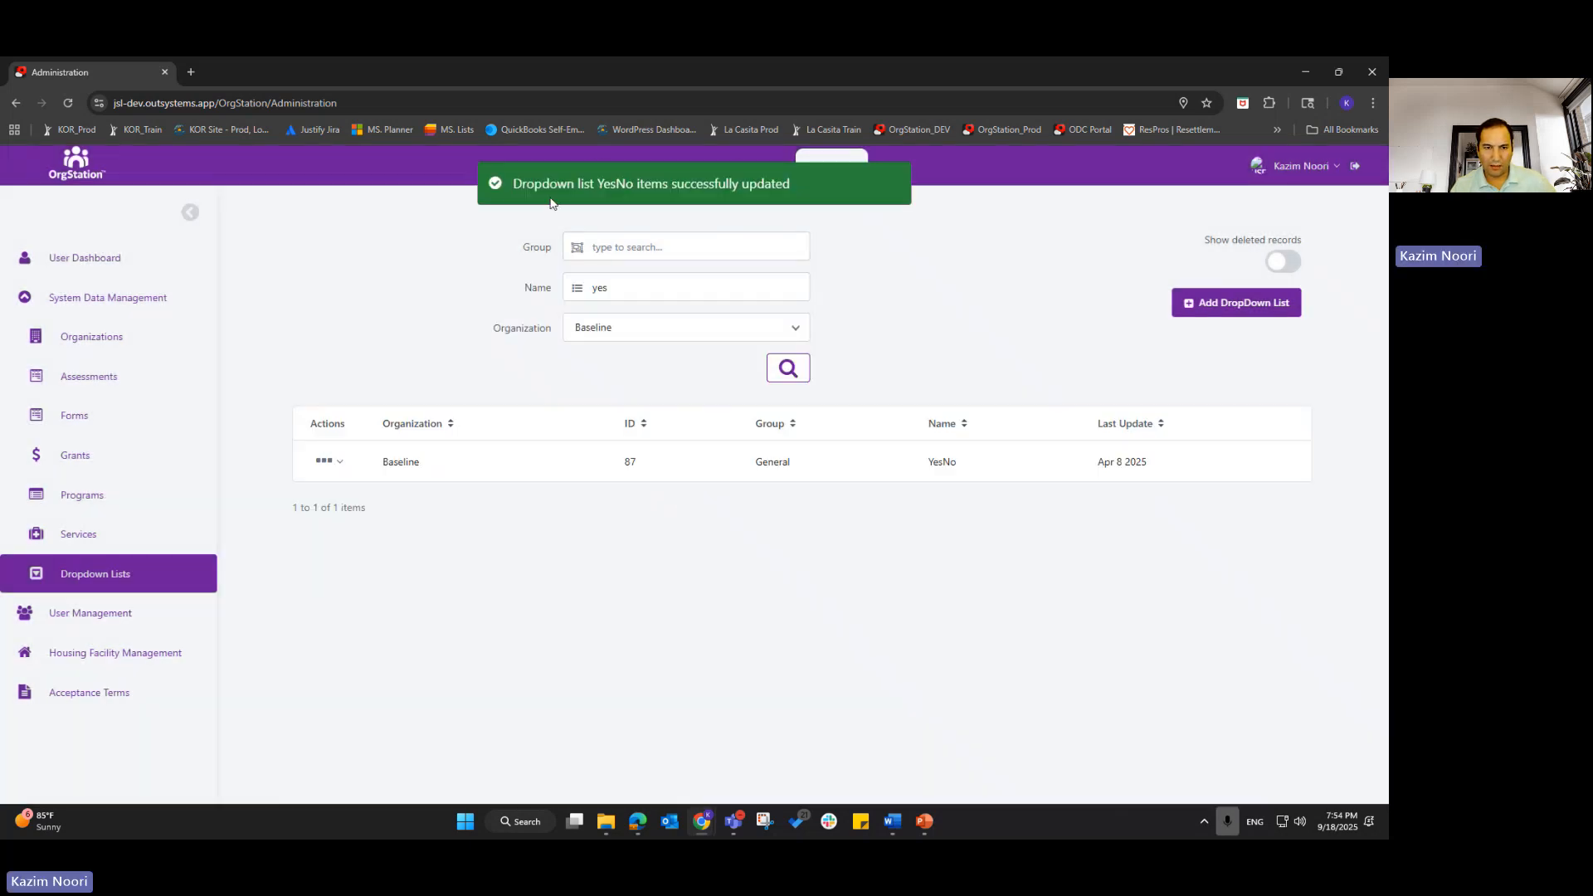
# - Check the Is Veteran options in a new client form and leave it without saving
pyautogui.click(615, 166)
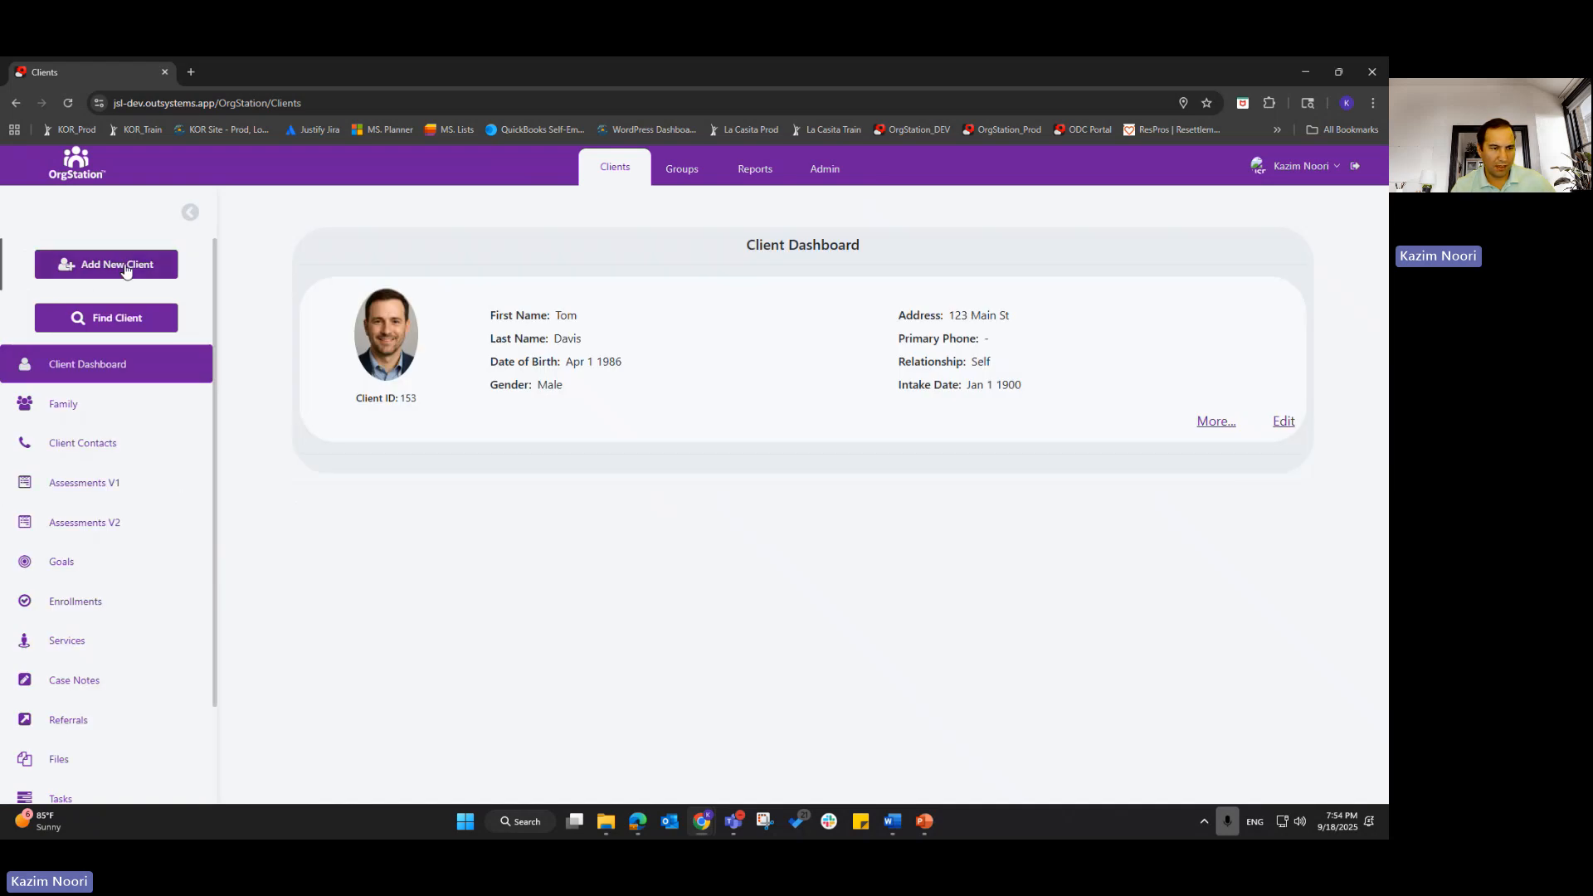
pyautogui.click(79, 265)
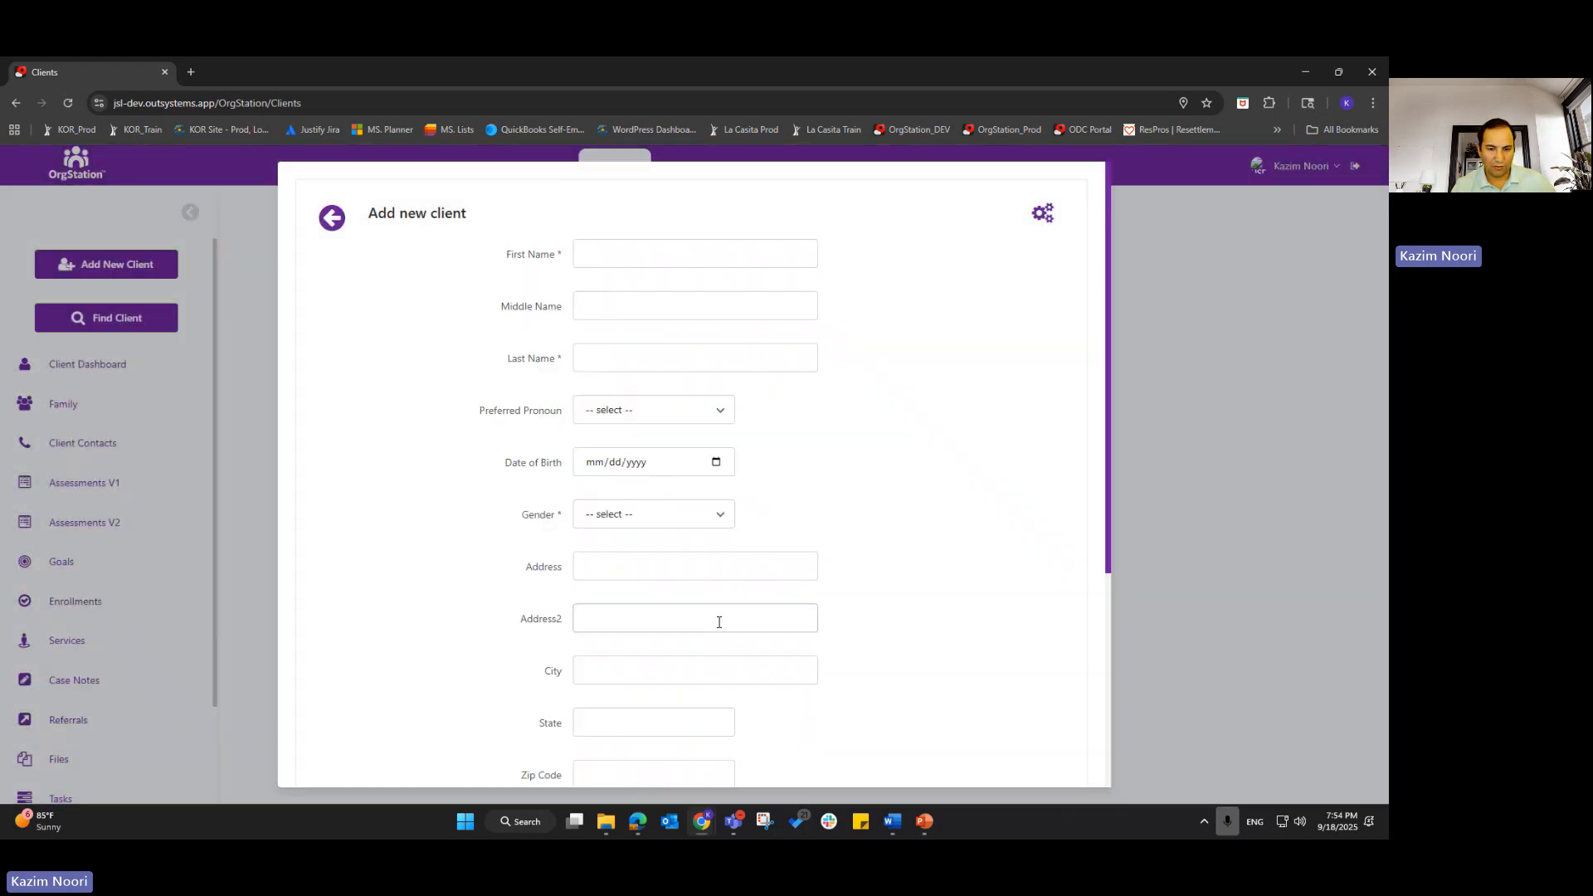
pyautogui.scroll(-4, 718, 631)
pyautogui.click(652, 630)
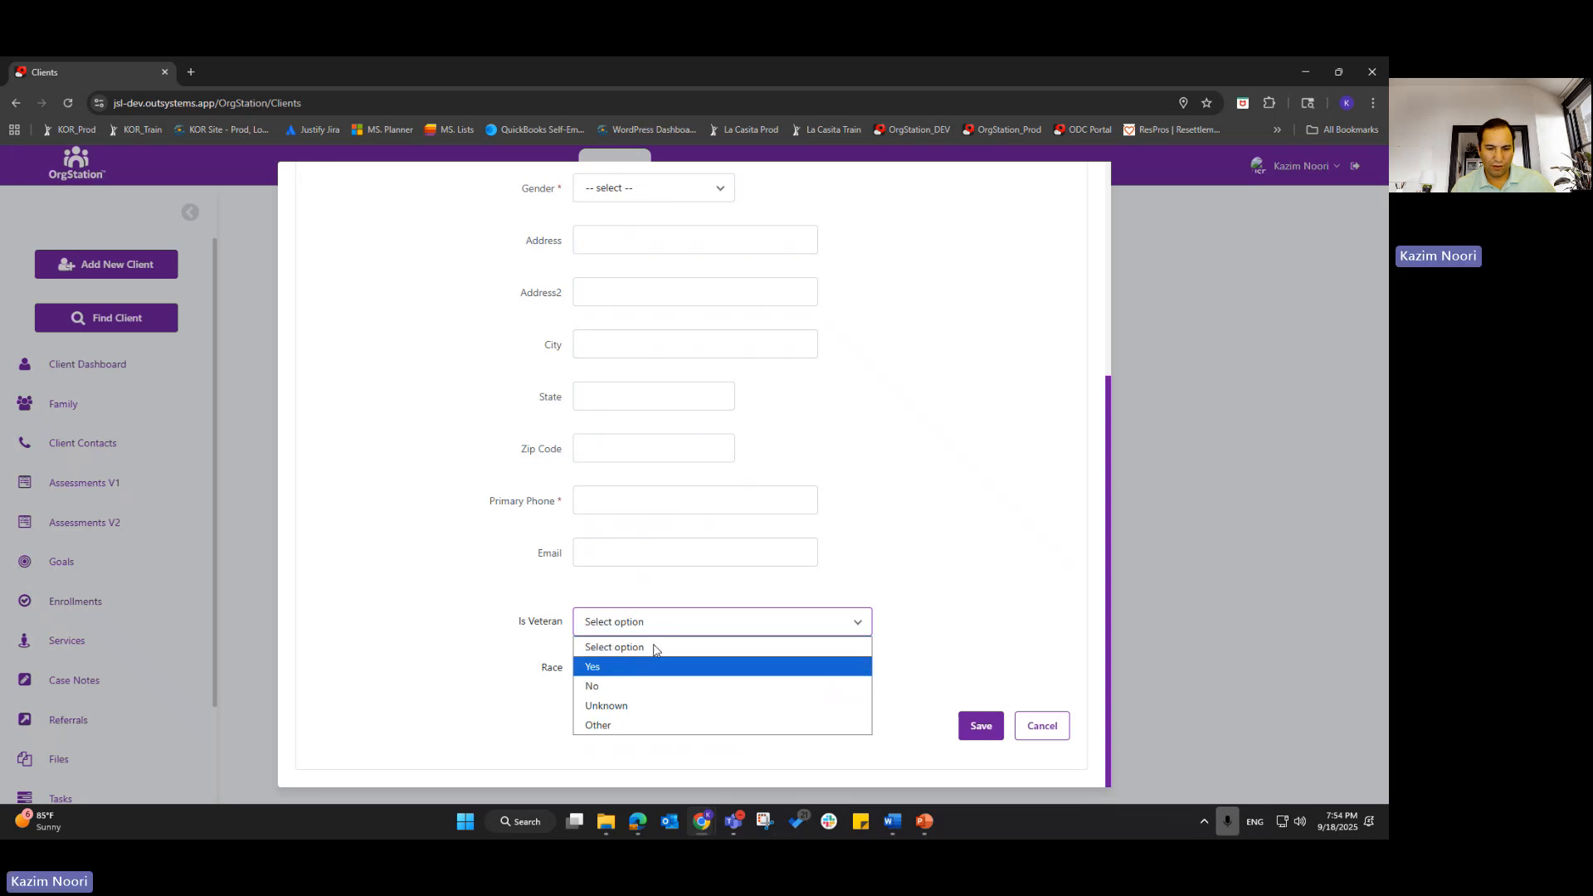
pyautogui.click(982, 479)
pyautogui.click(1037, 725)
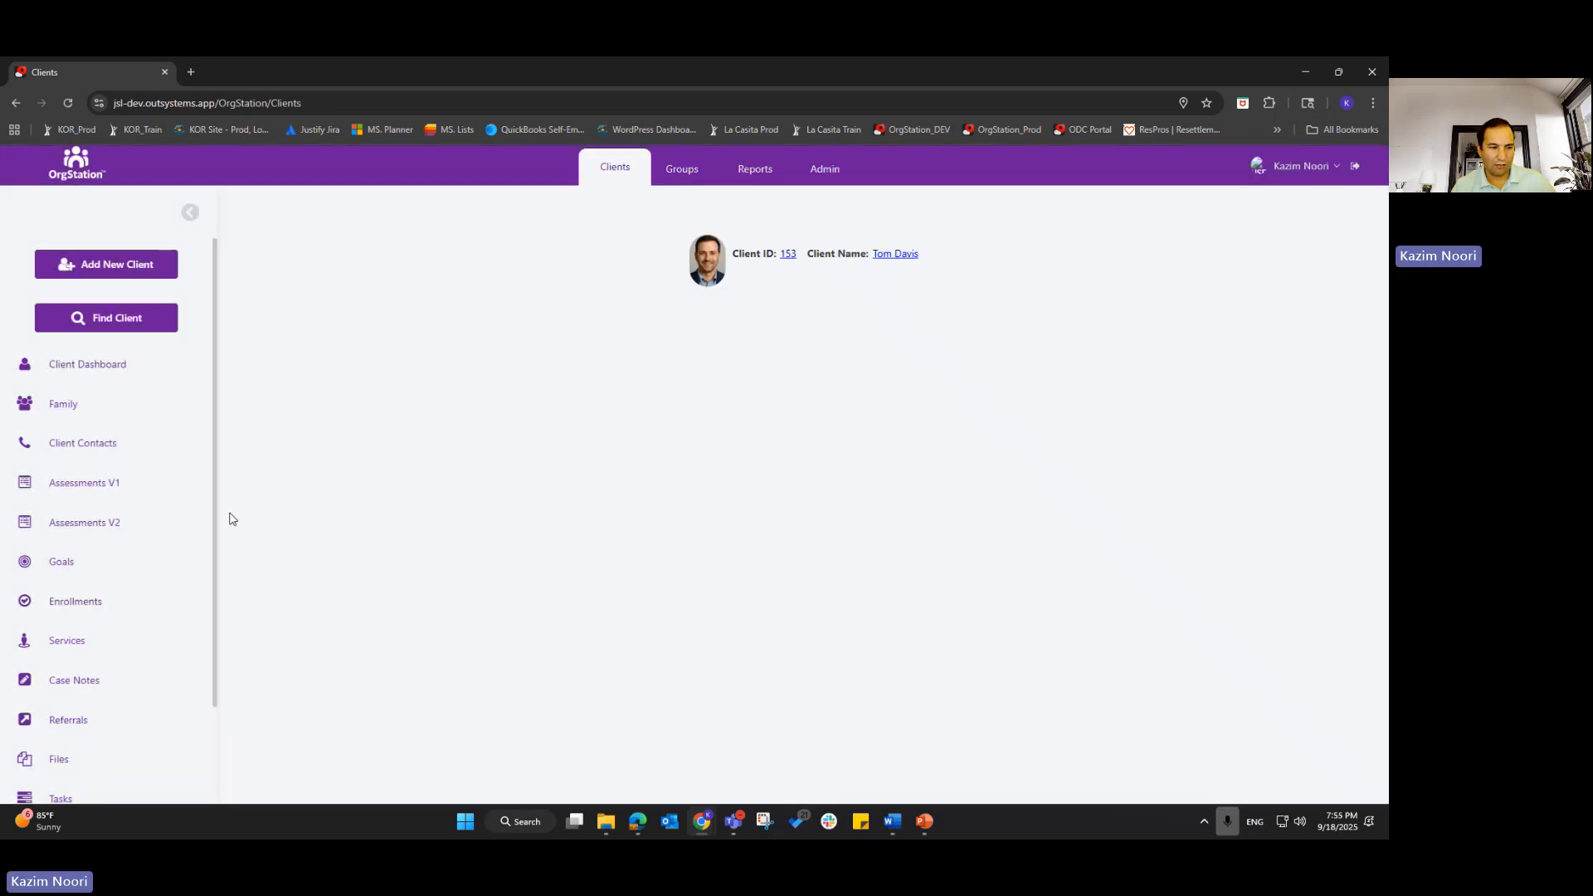
# - Look over the client navigation sections and check the current organization in the account details
pyautogui.scroll(-3, 125, 585)
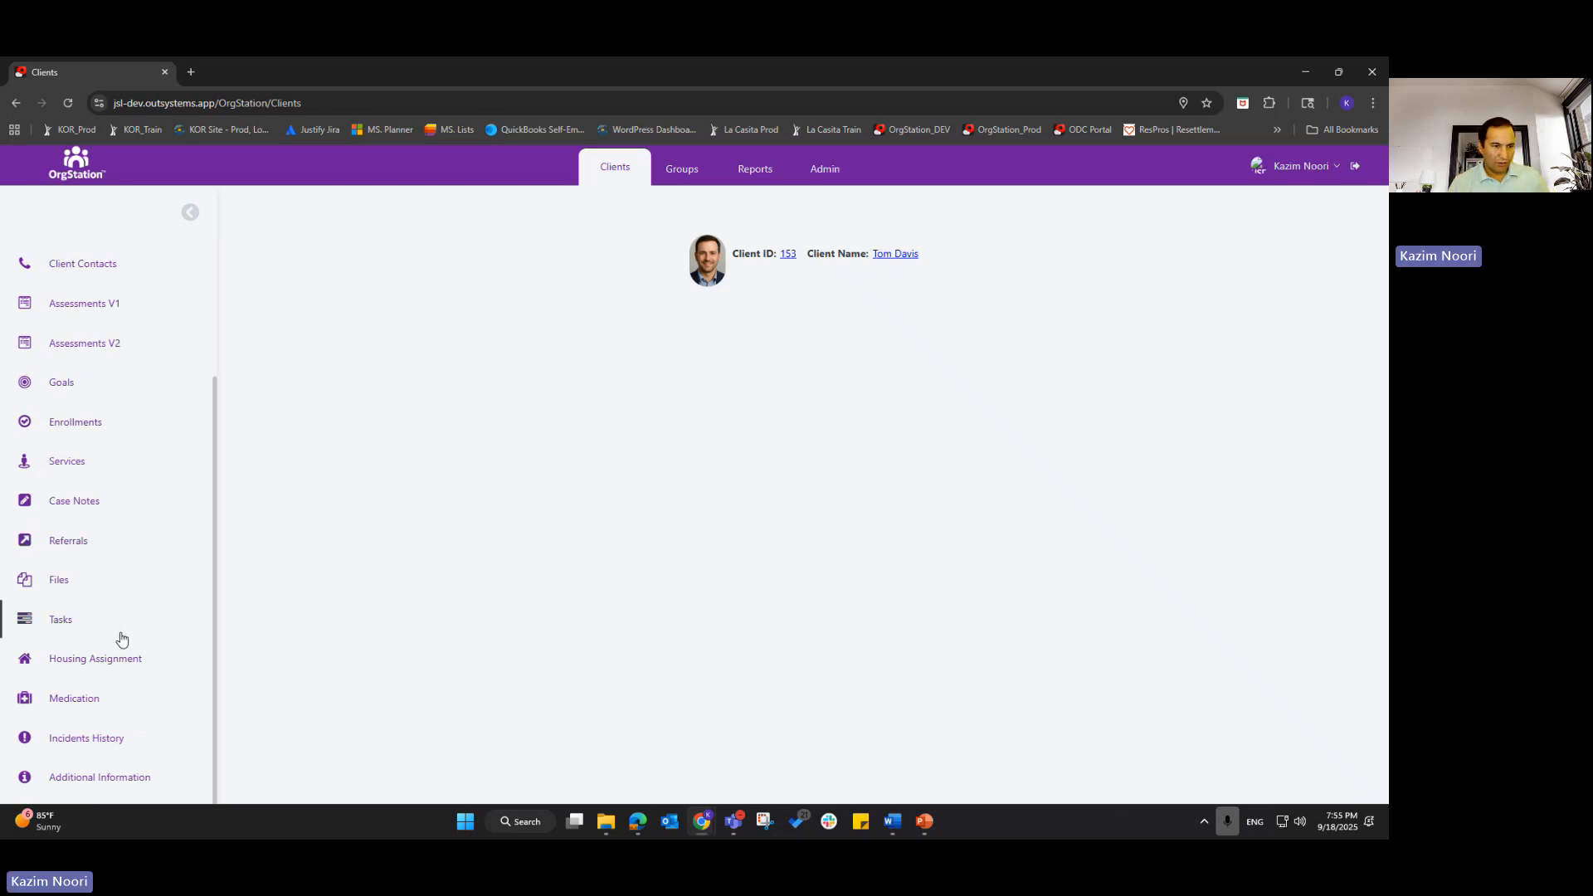
pyautogui.scroll(3, 121, 639)
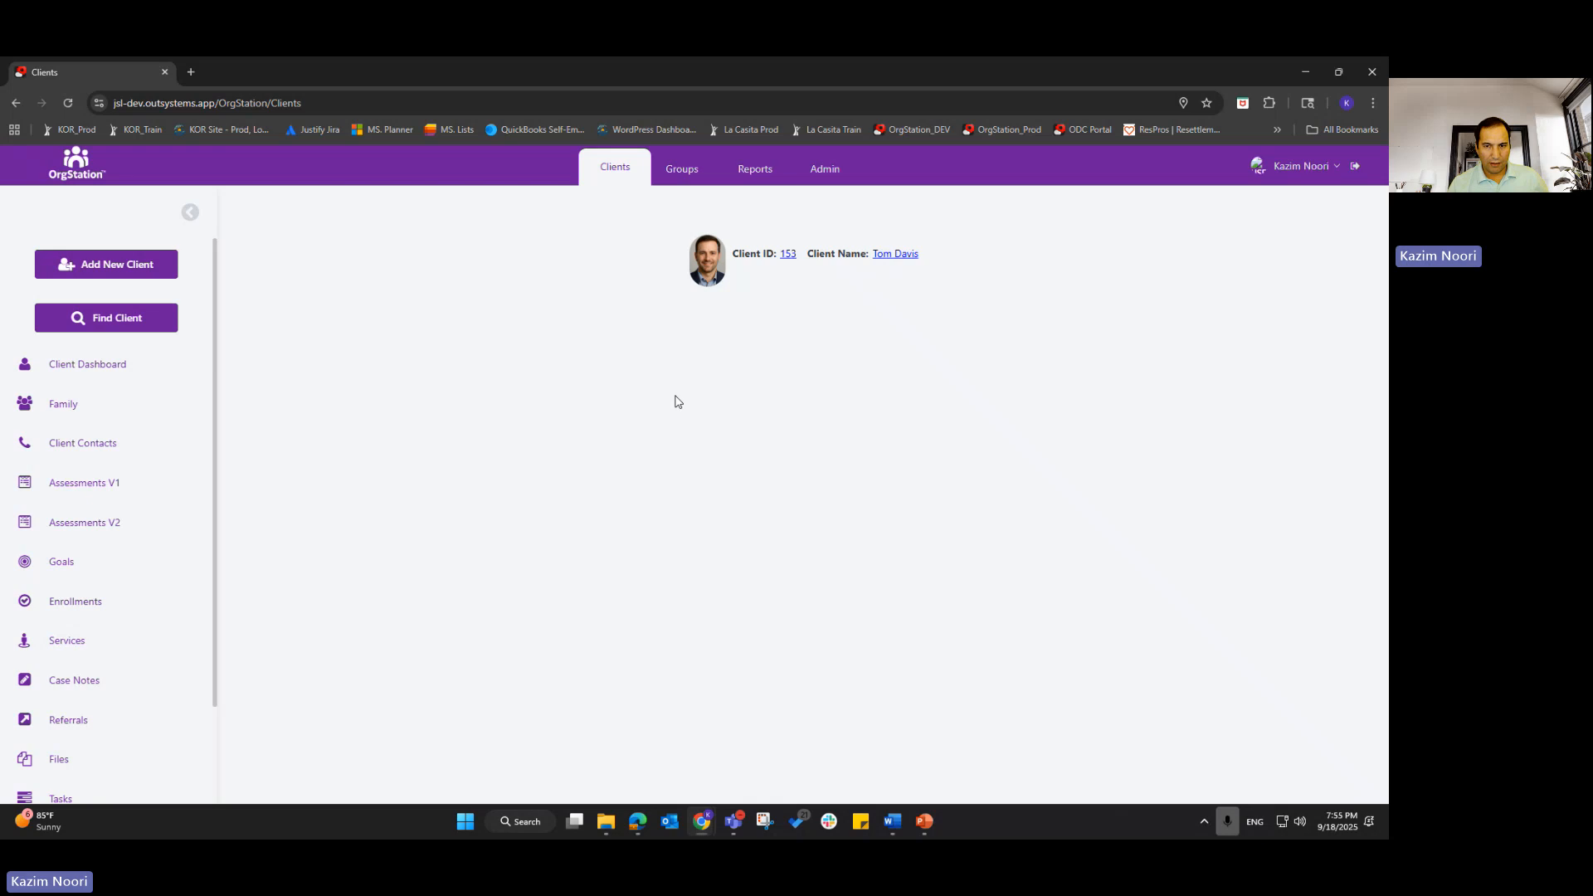
pyautogui.click(1304, 168)
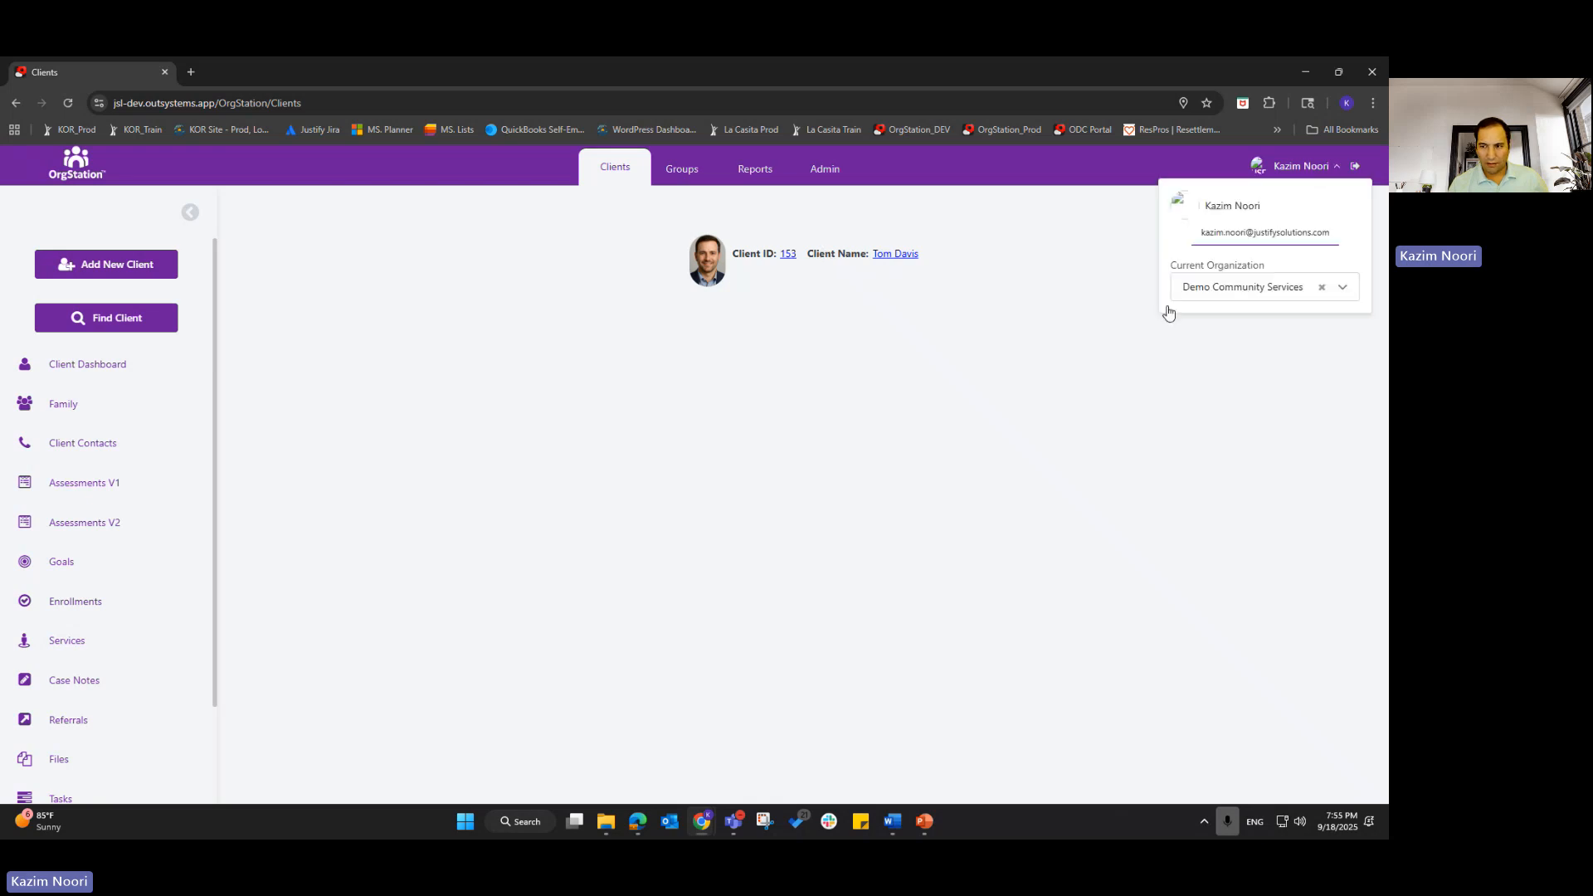
pyautogui.click(1027, 315)
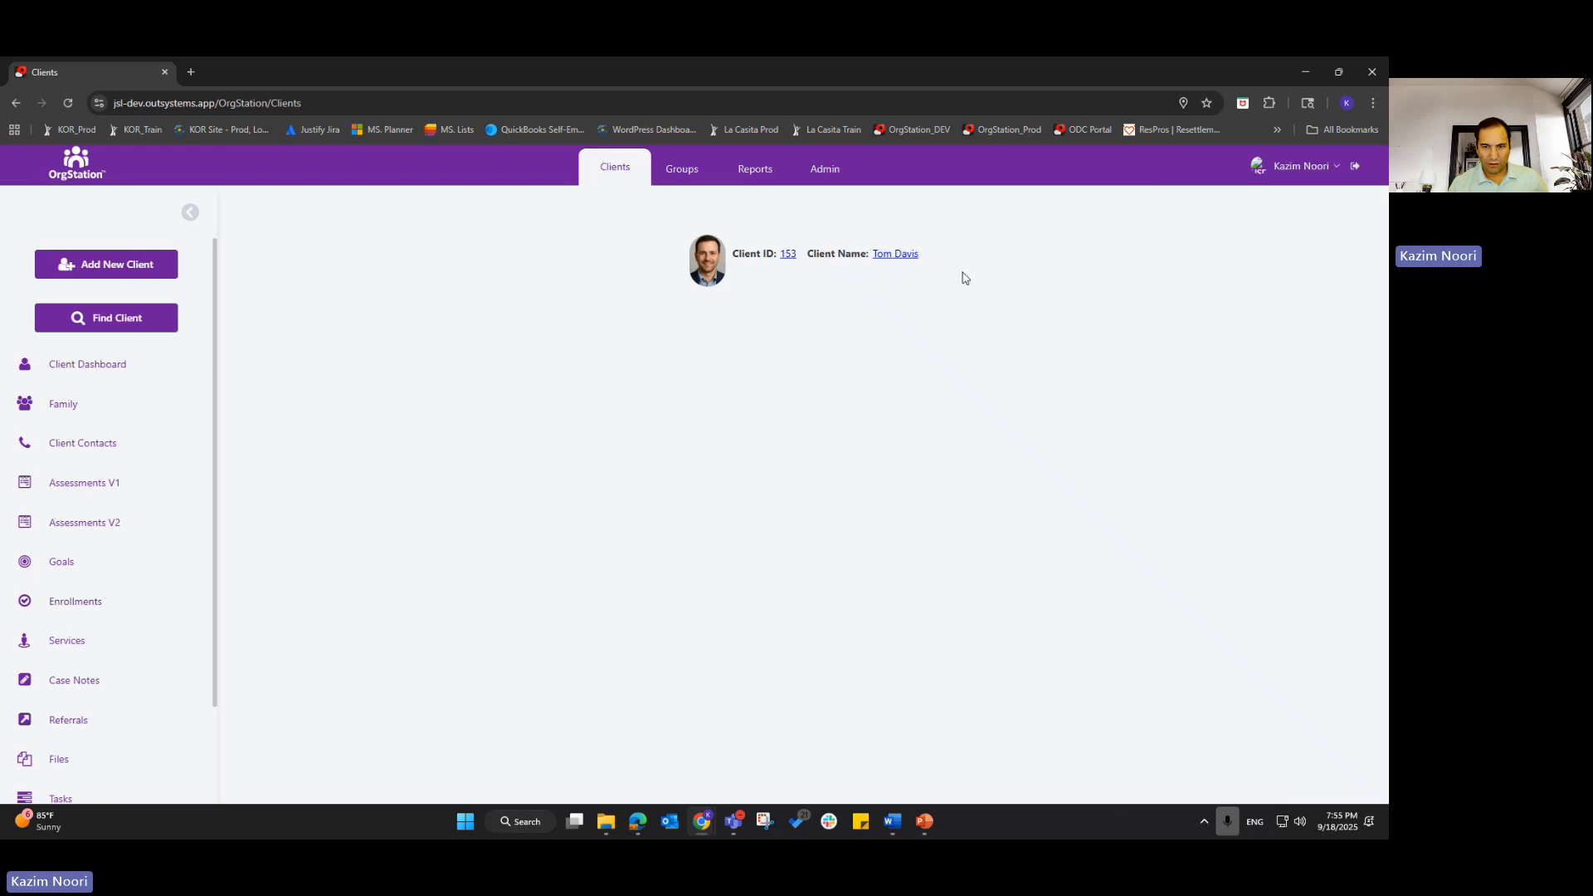
# - Review the organization's configured programs, services and custom forms in administration
pyautogui.click(824, 168)
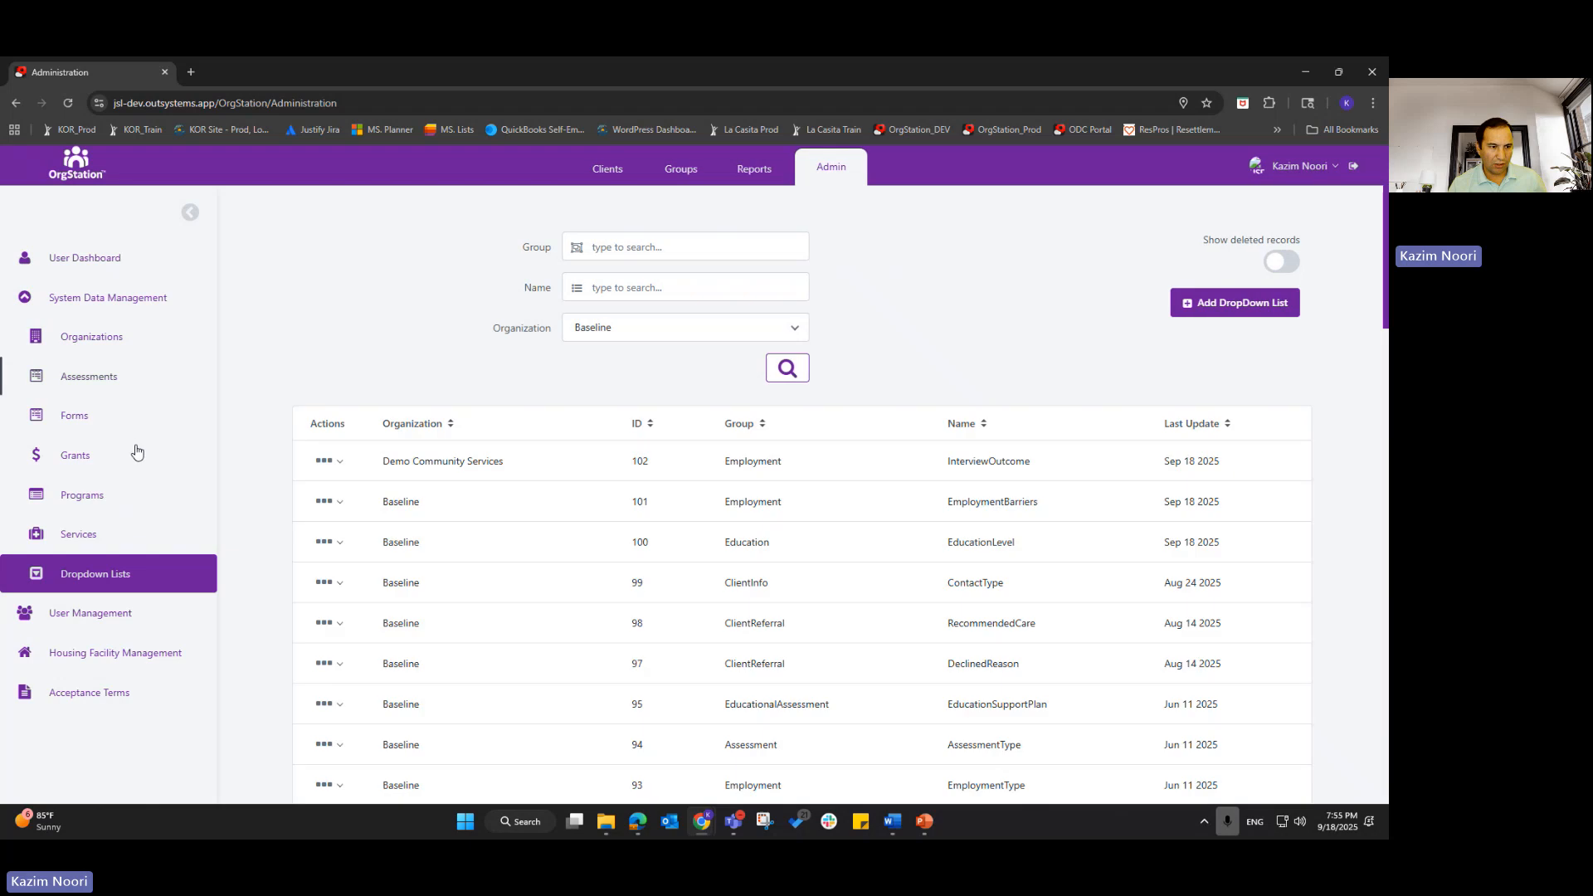
pyautogui.click(115, 500)
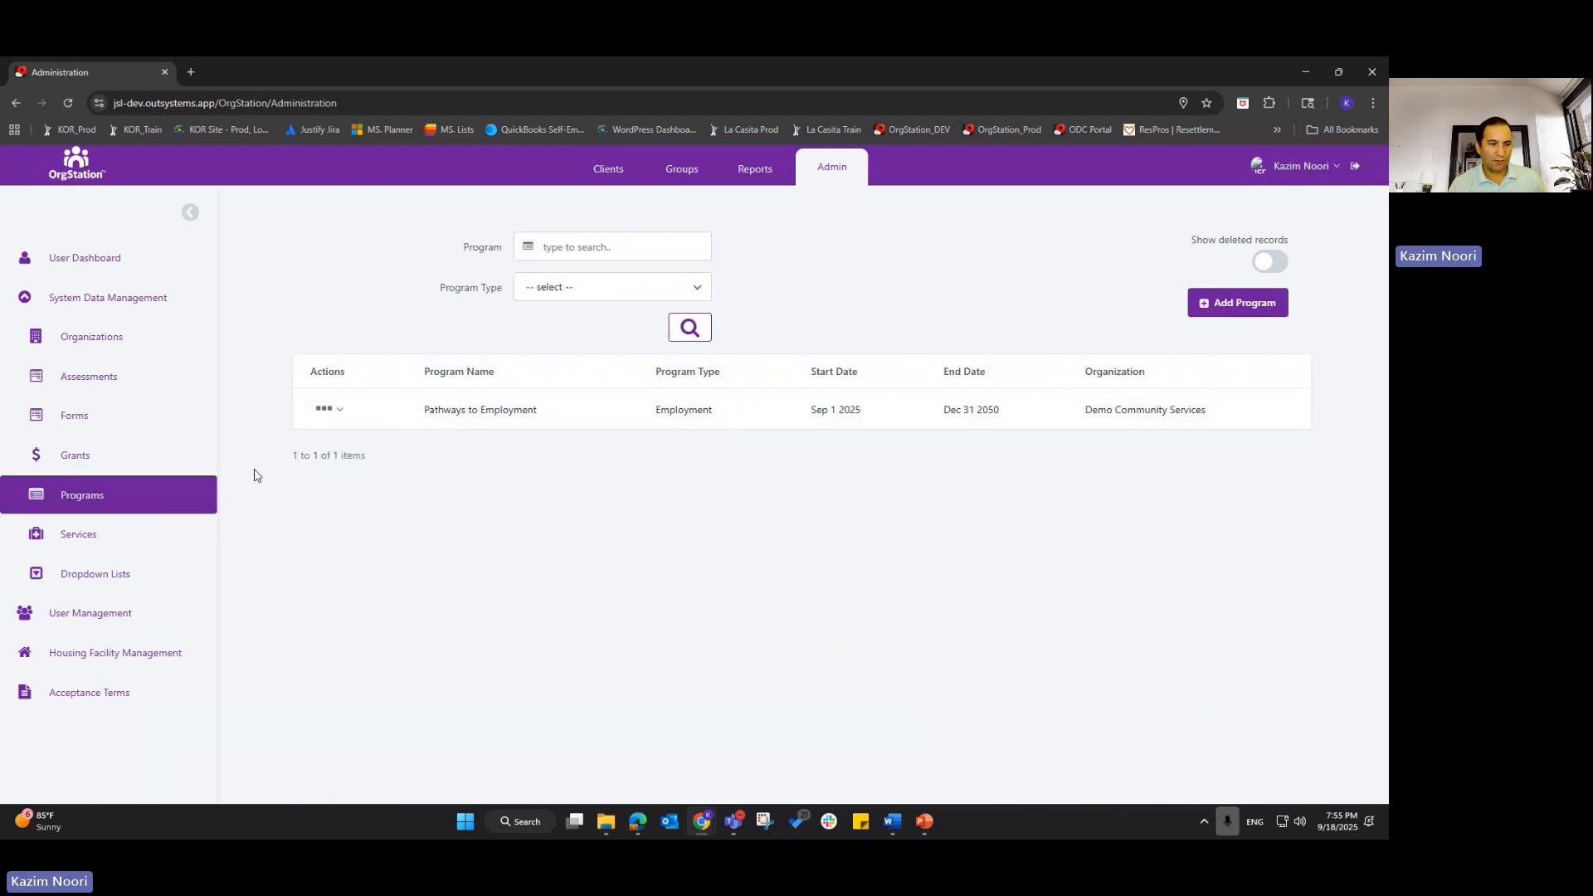
pyautogui.click(126, 544)
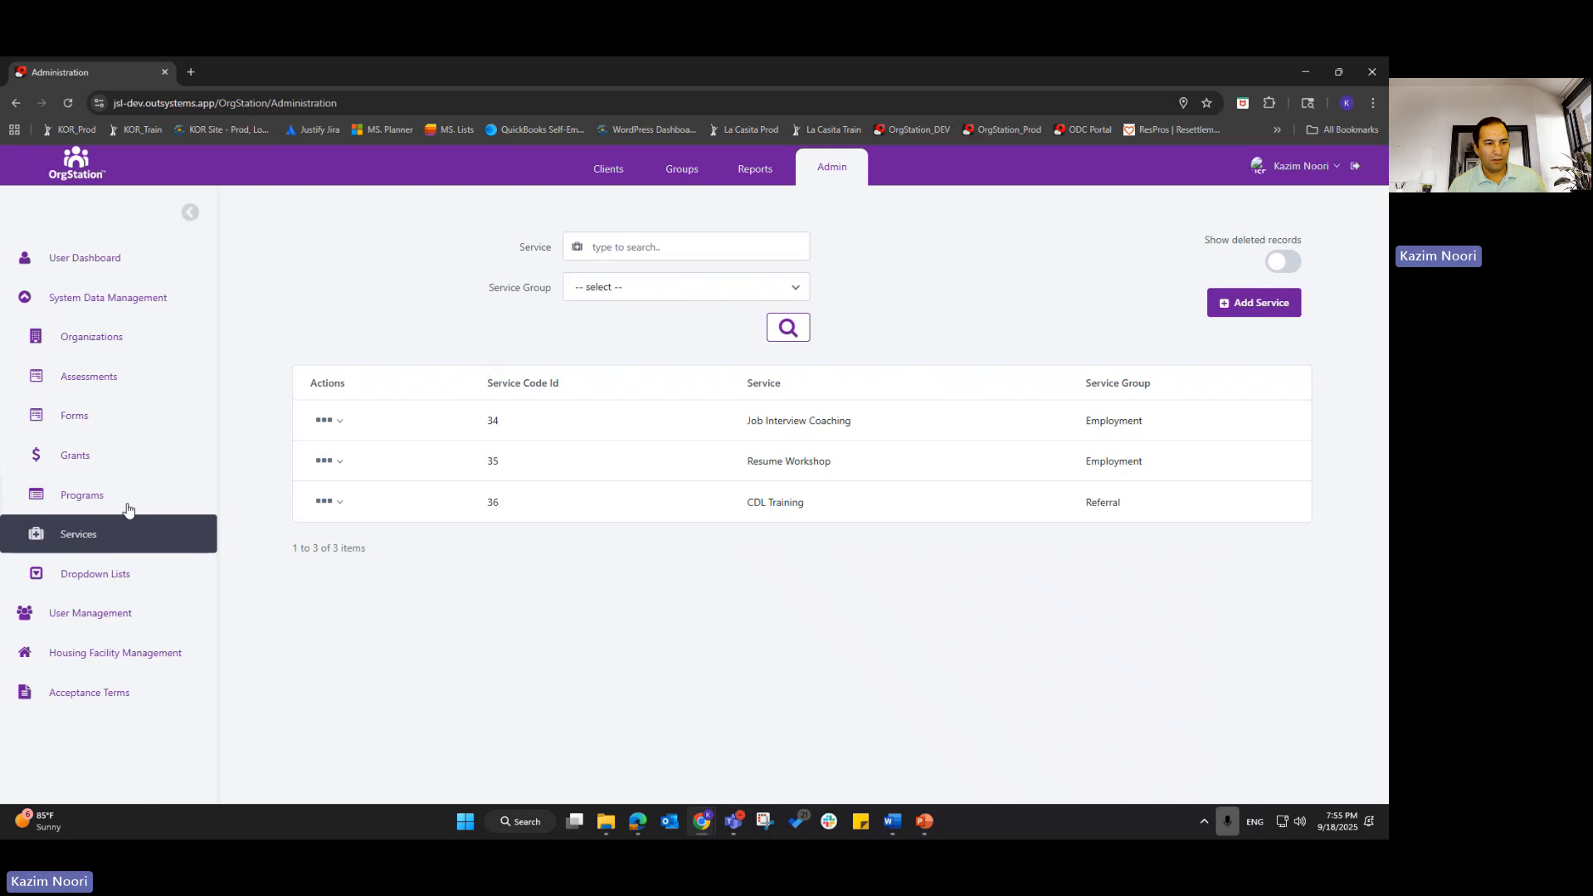
pyautogui.click(110, 420)
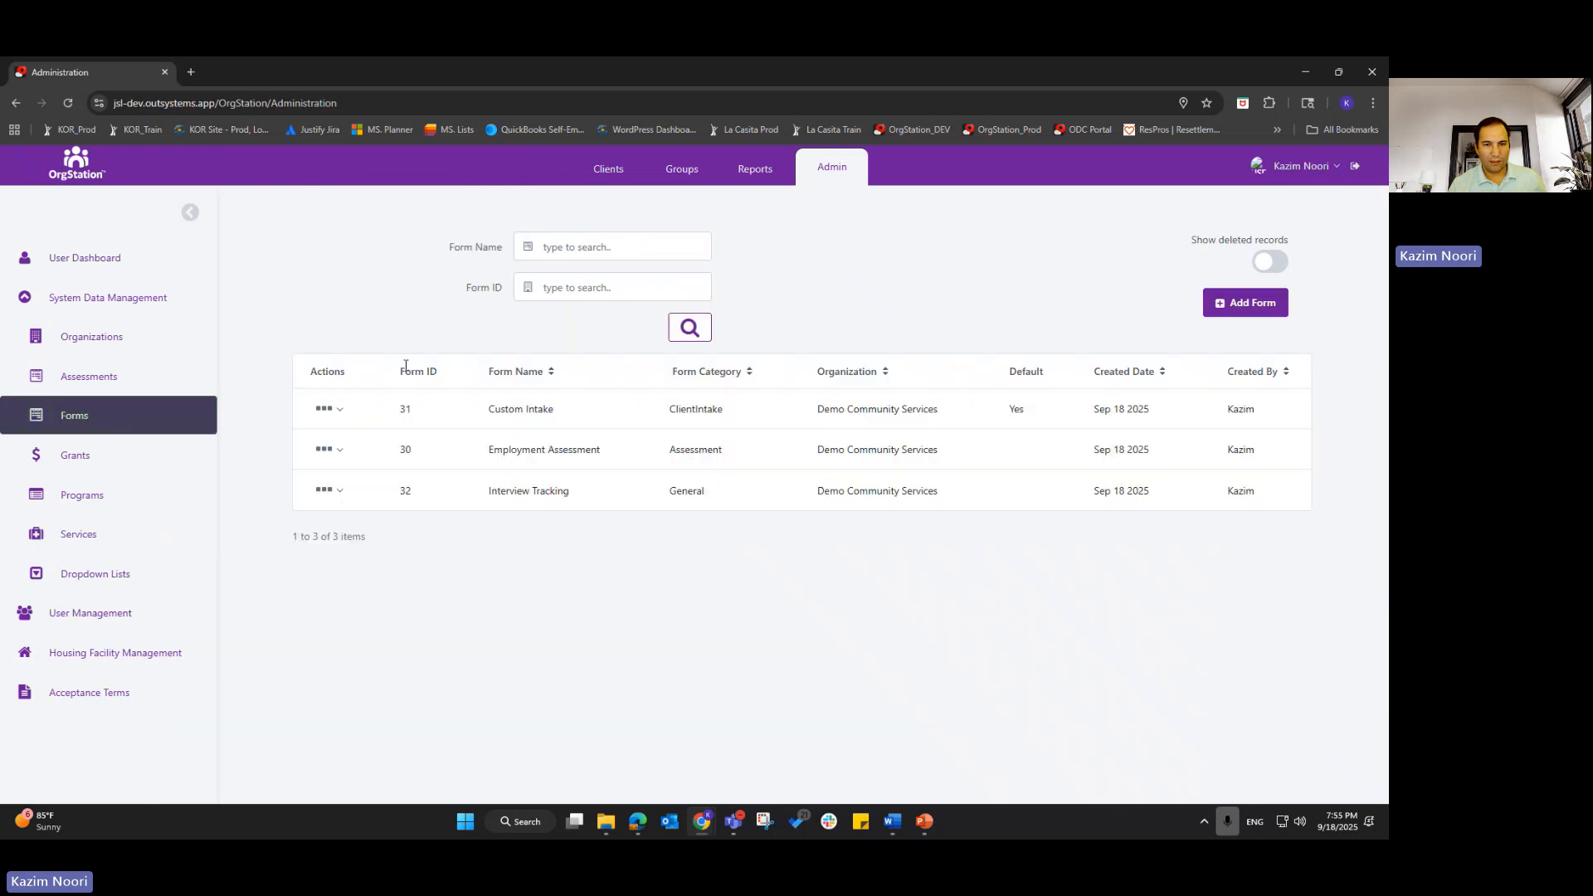
# - Look through the blank new client intake form and cancel it without creating a client
pyautogui.click(605, 170)
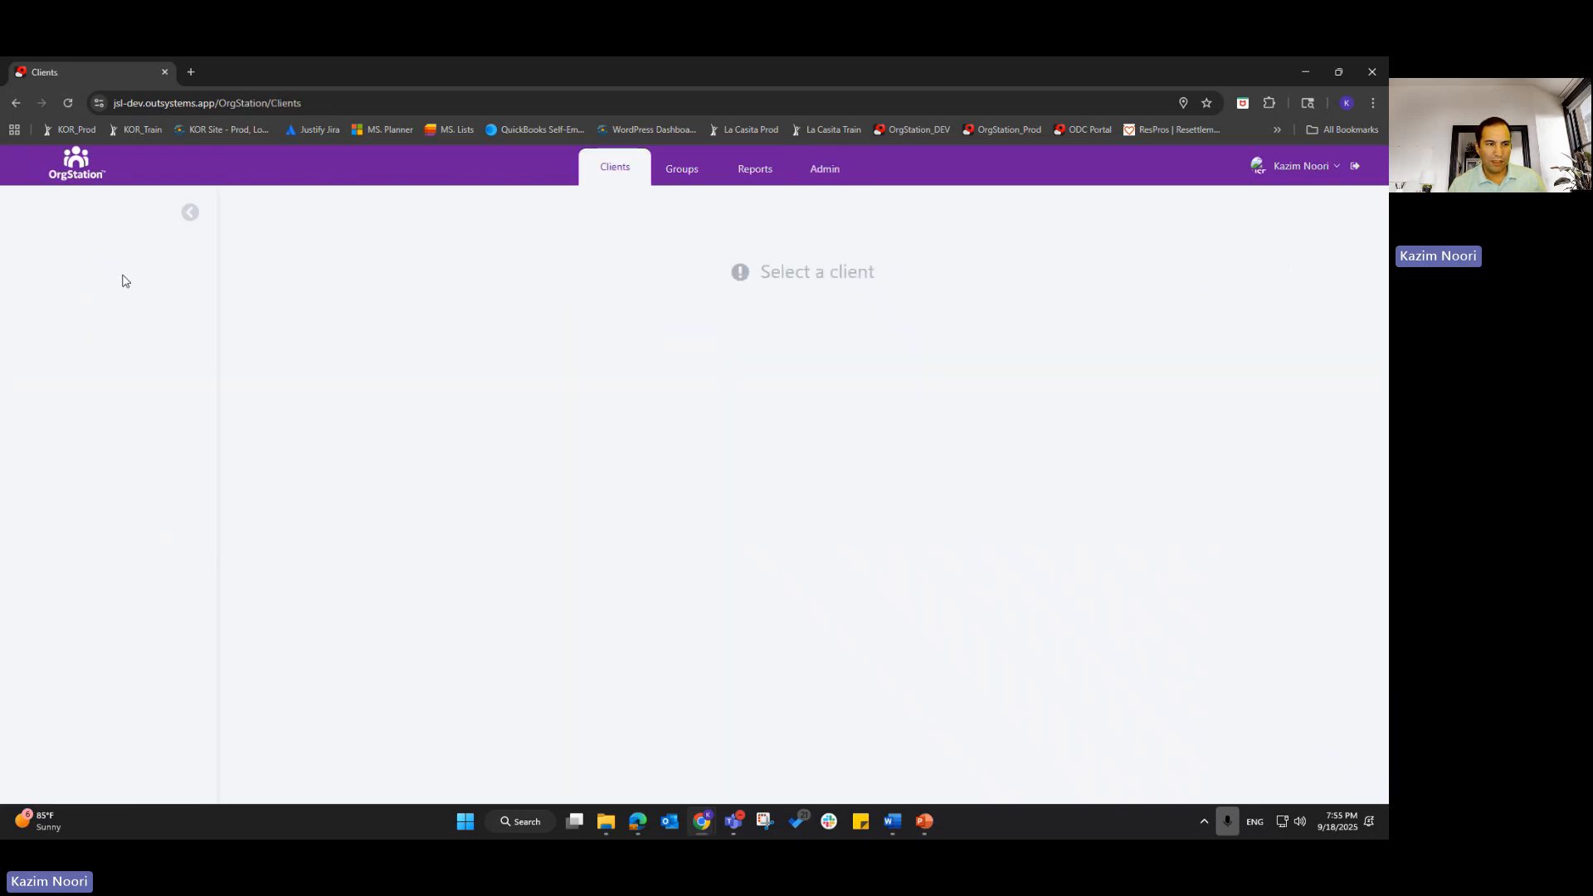
pyautogui.click(118, 266)
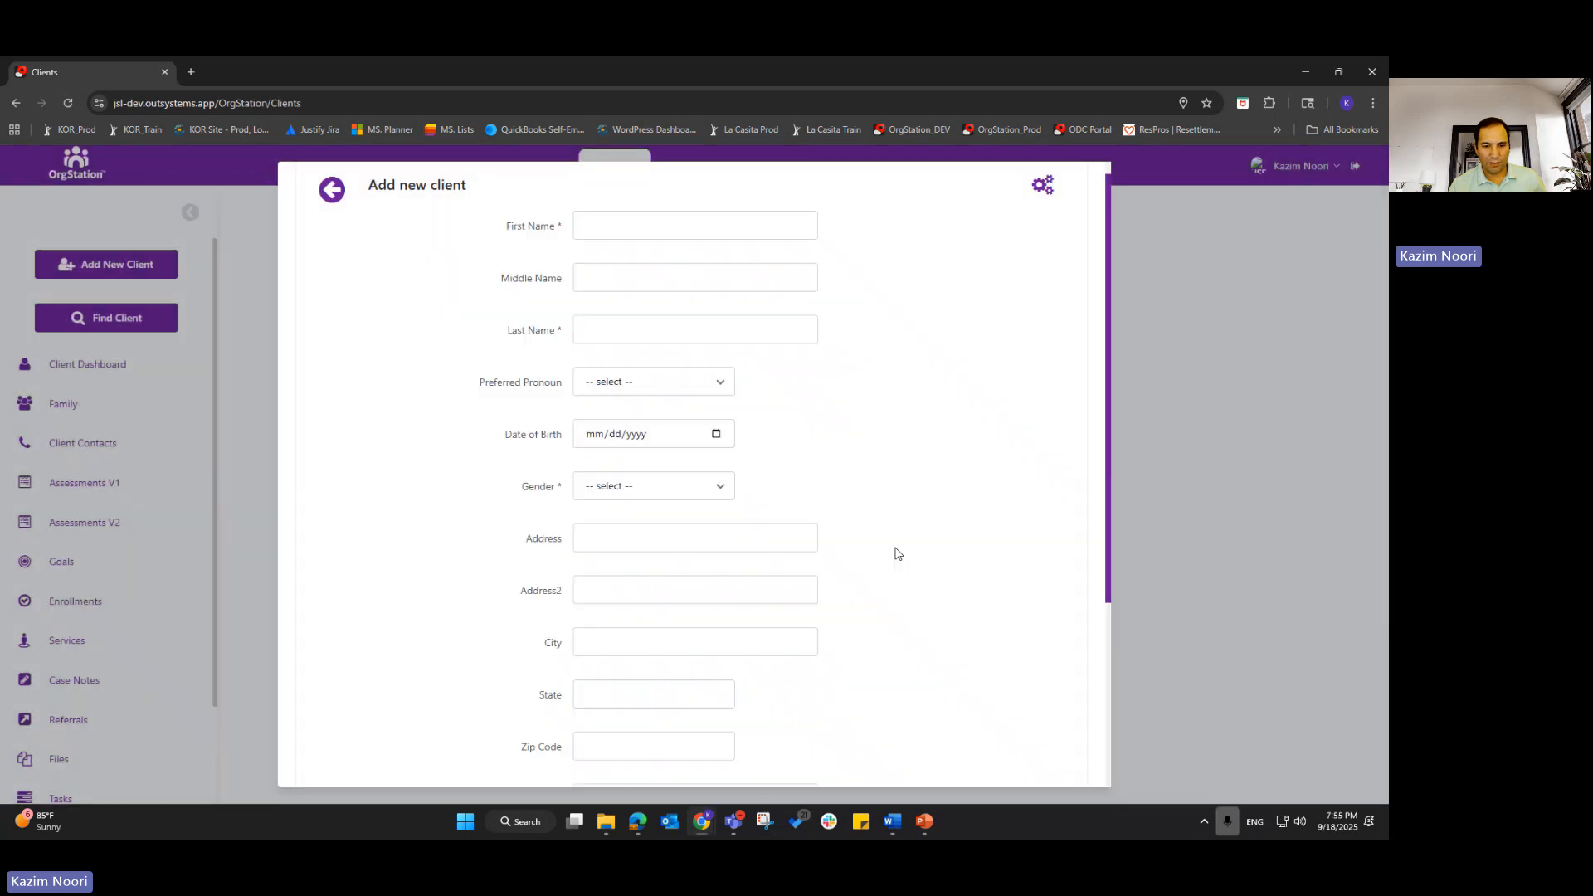
pyautogui.scroll(-4, 912, 581)
pyautogui.click(1042, 727)
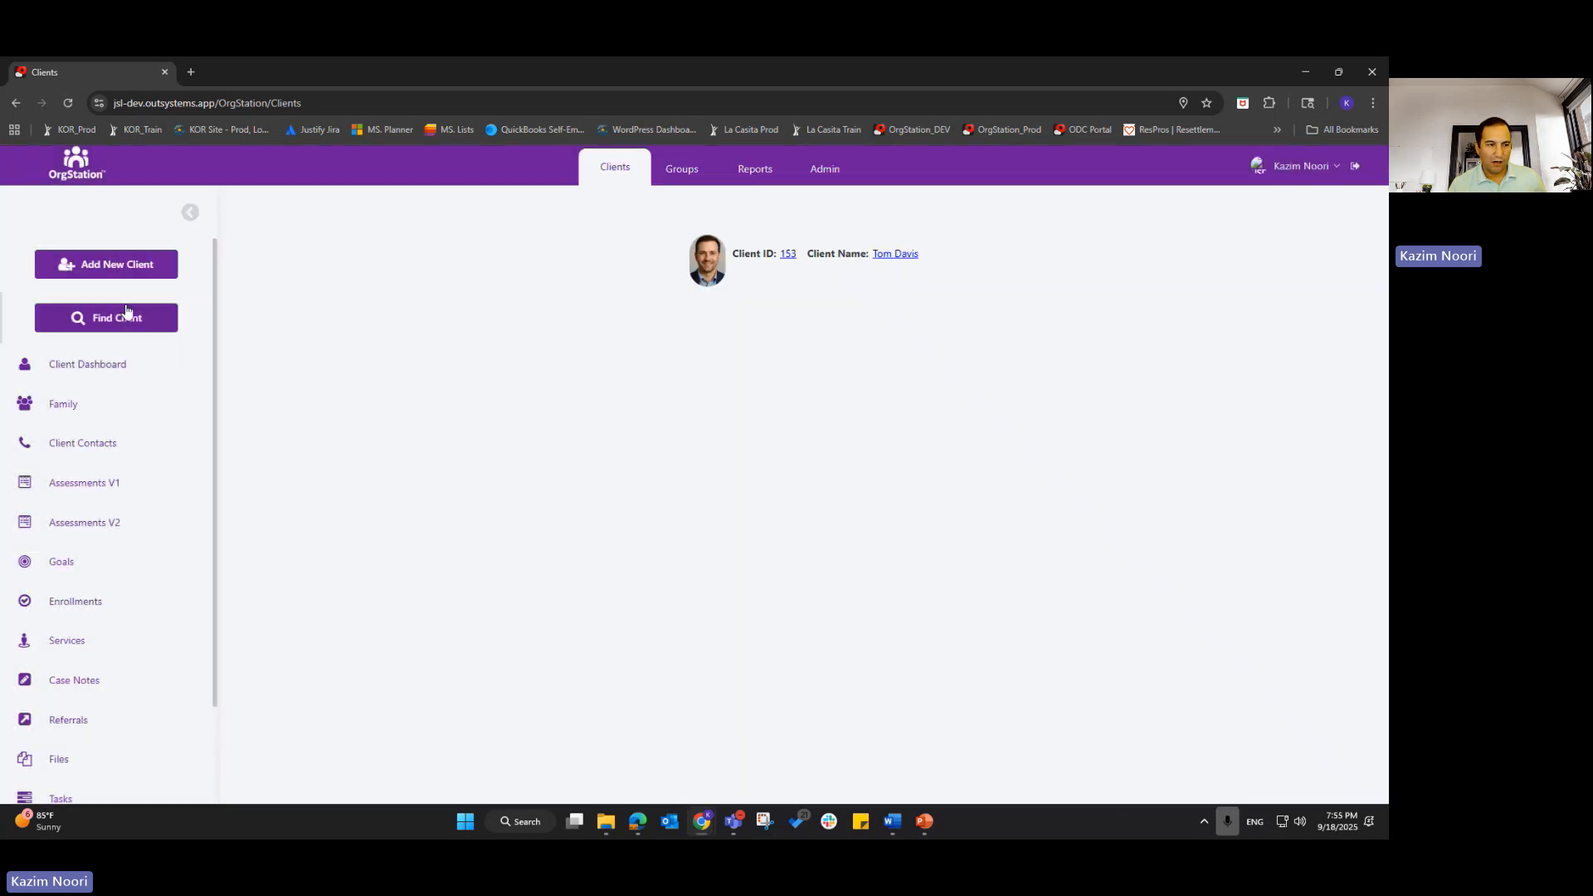
# - Review the client's Assessments V2, enrollments and services records
pyautogui.click(114, 523)
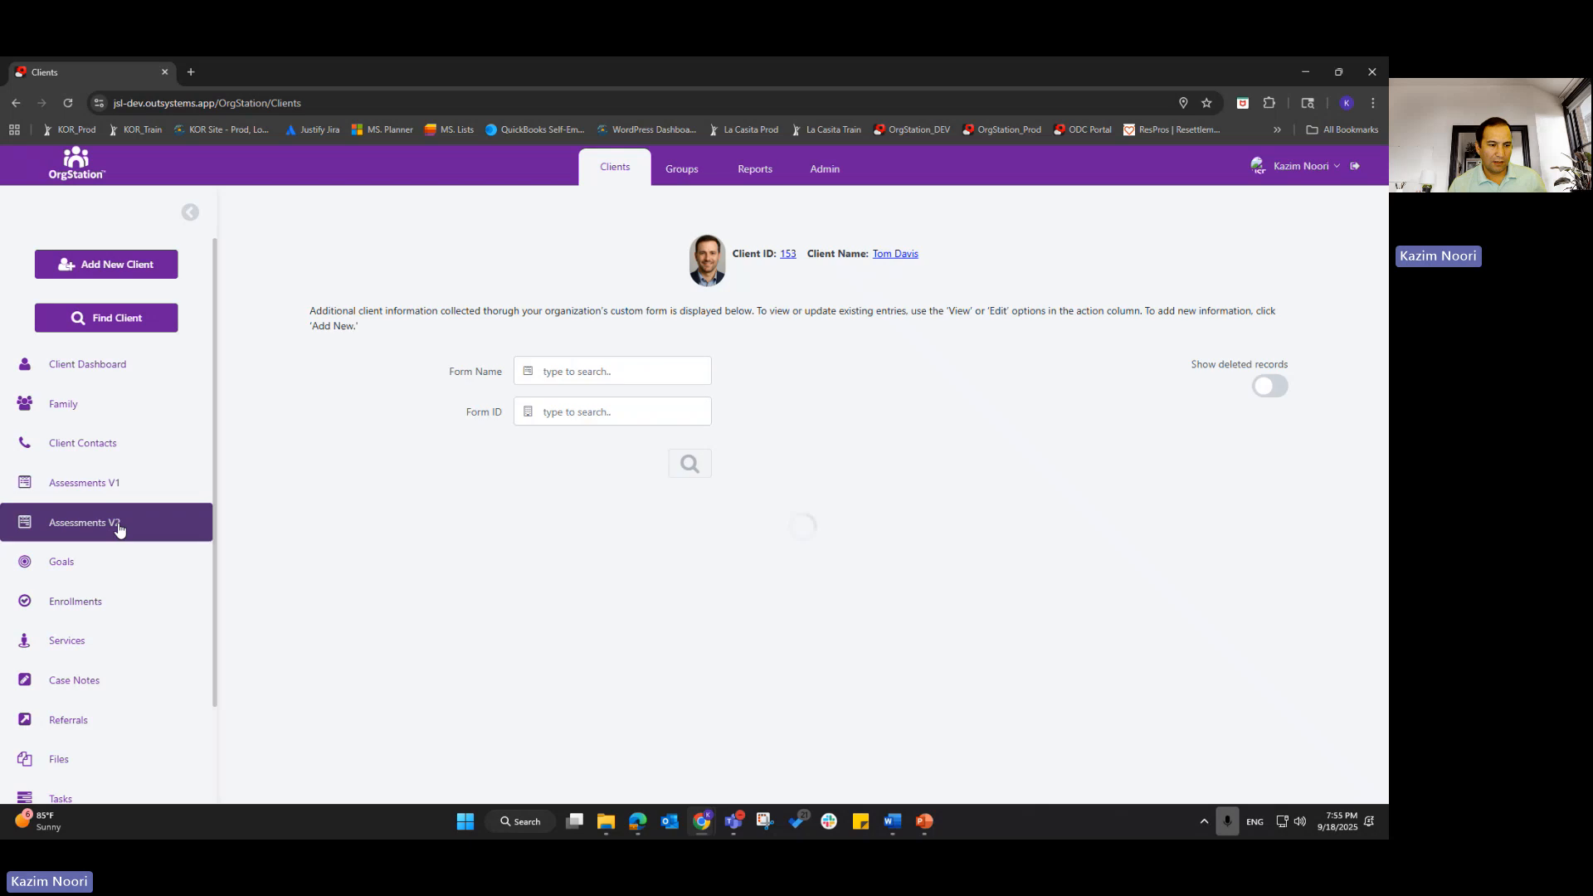
pyautogui.click(96, 606)
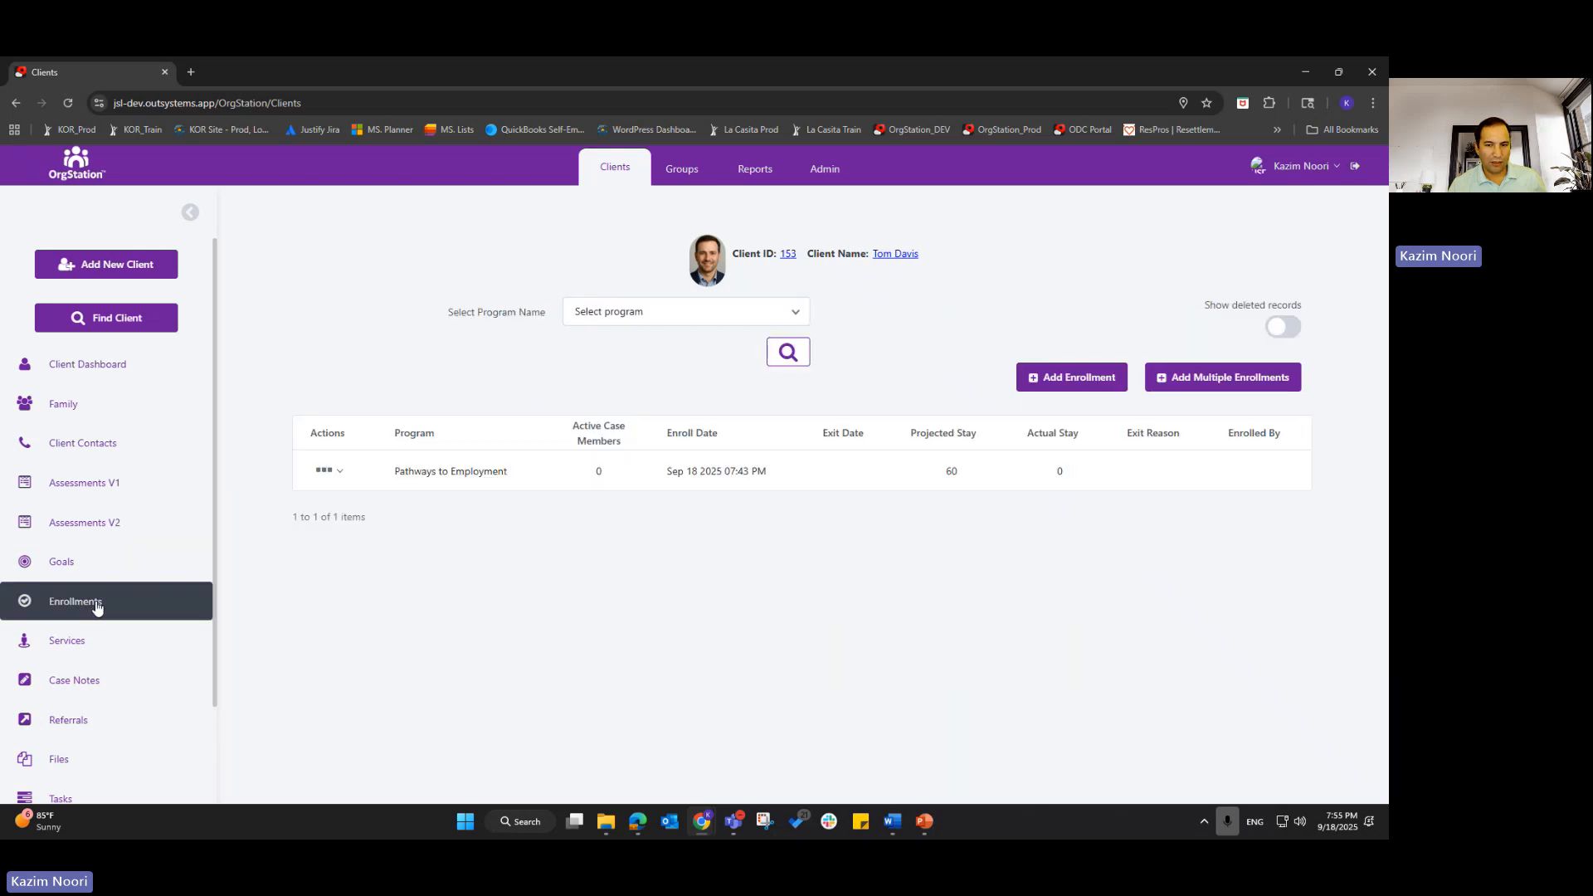
pyautogui.scroll(-3, 96, 609)
pyautogui.click(92, 465)
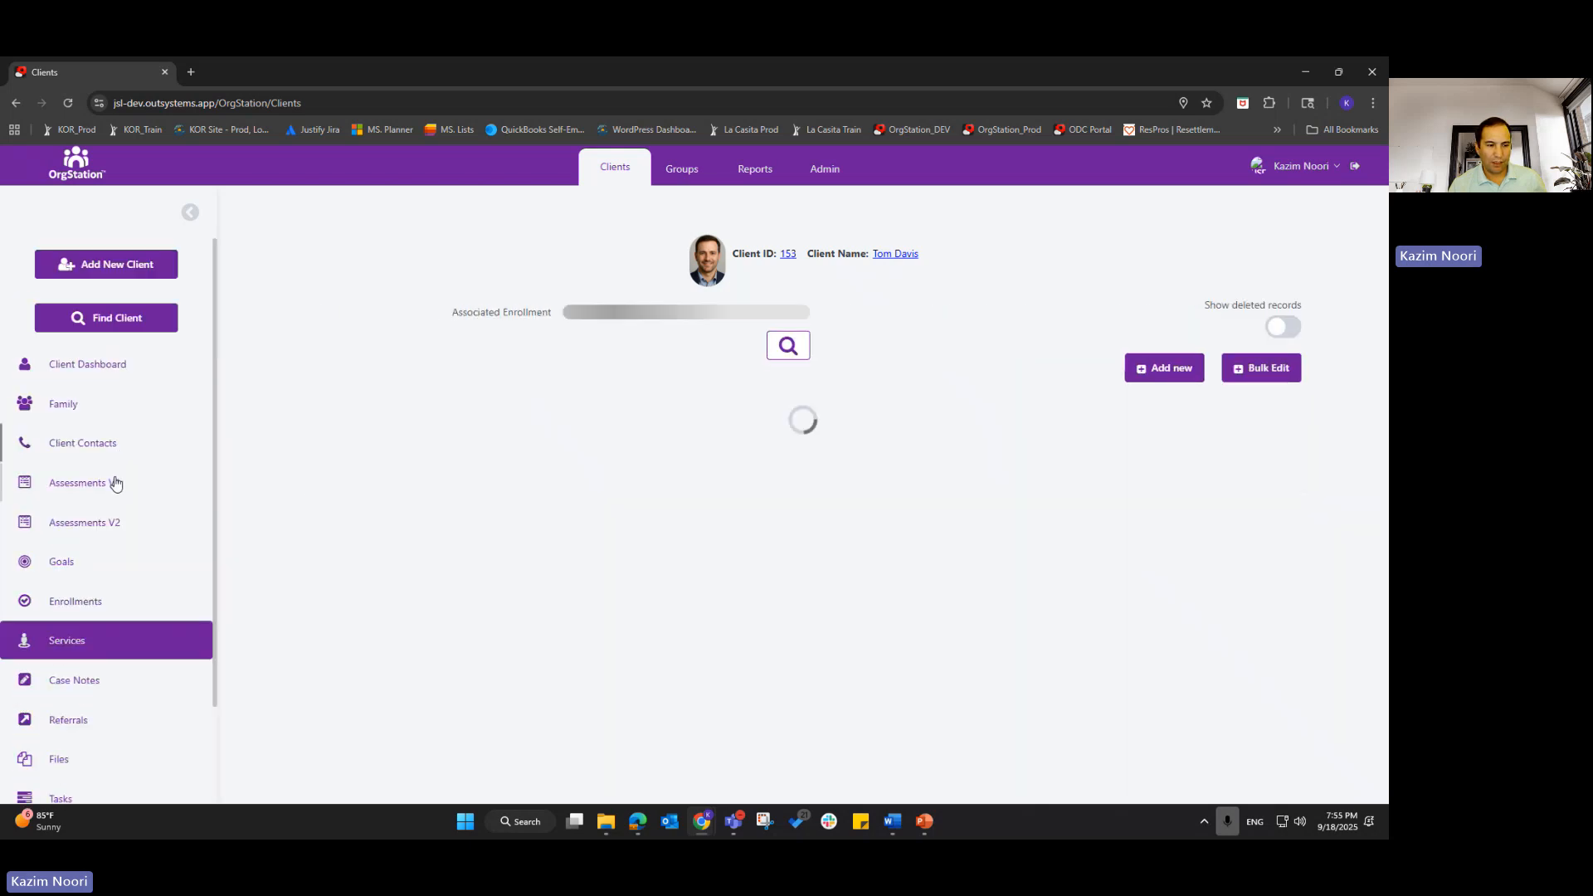
pyautogui.scroll(-3, 112, 636)
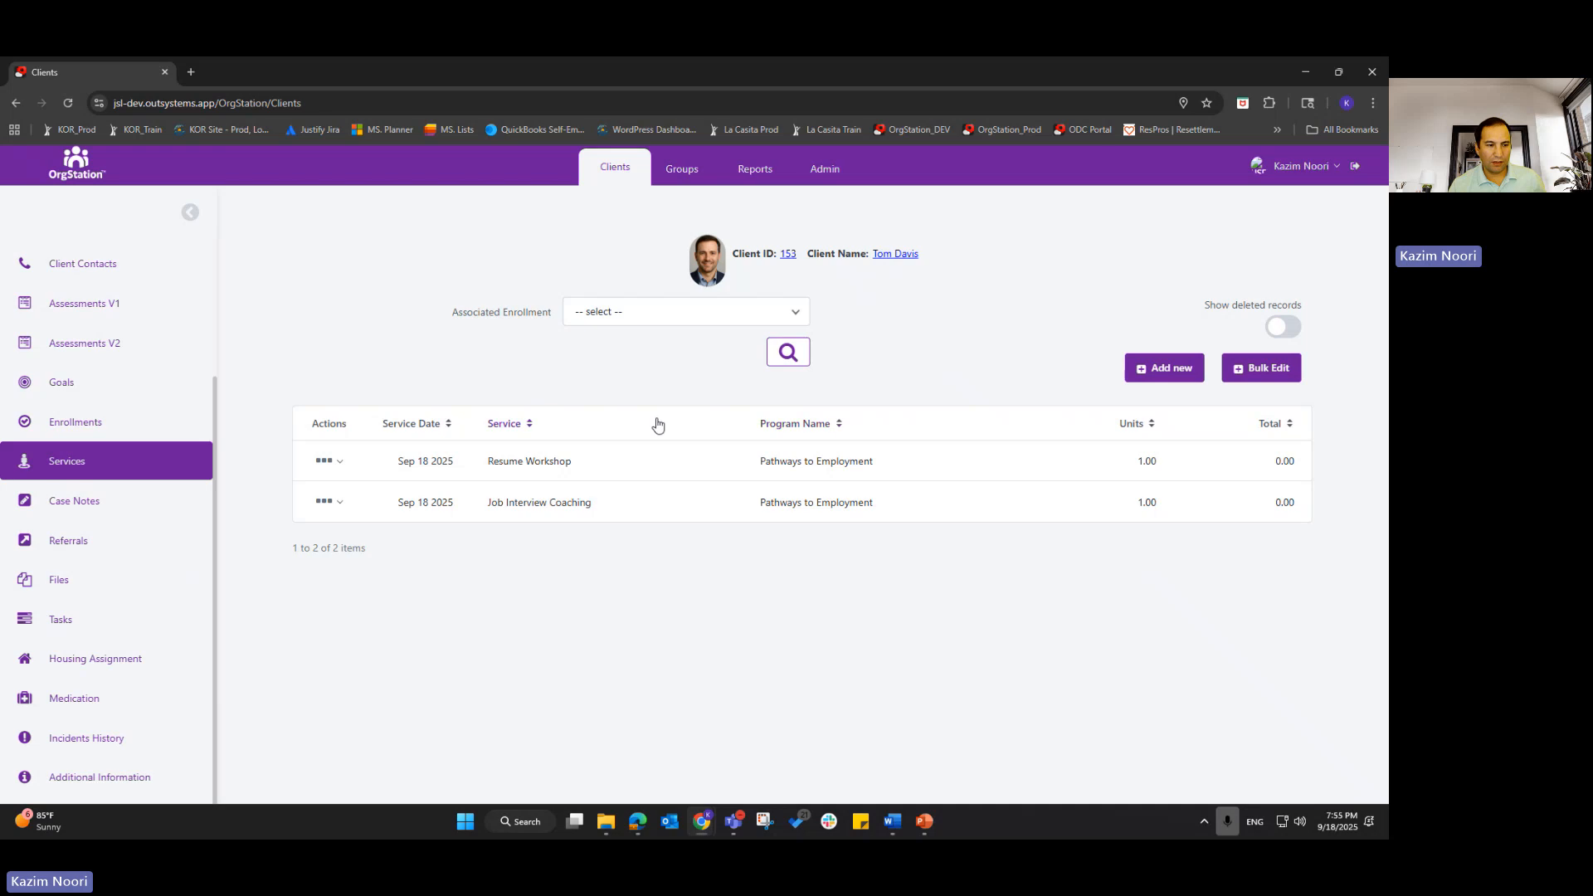
# - Review the client's referrals and the custom form entries under Additional Information
pyautogui.click(54, 544)
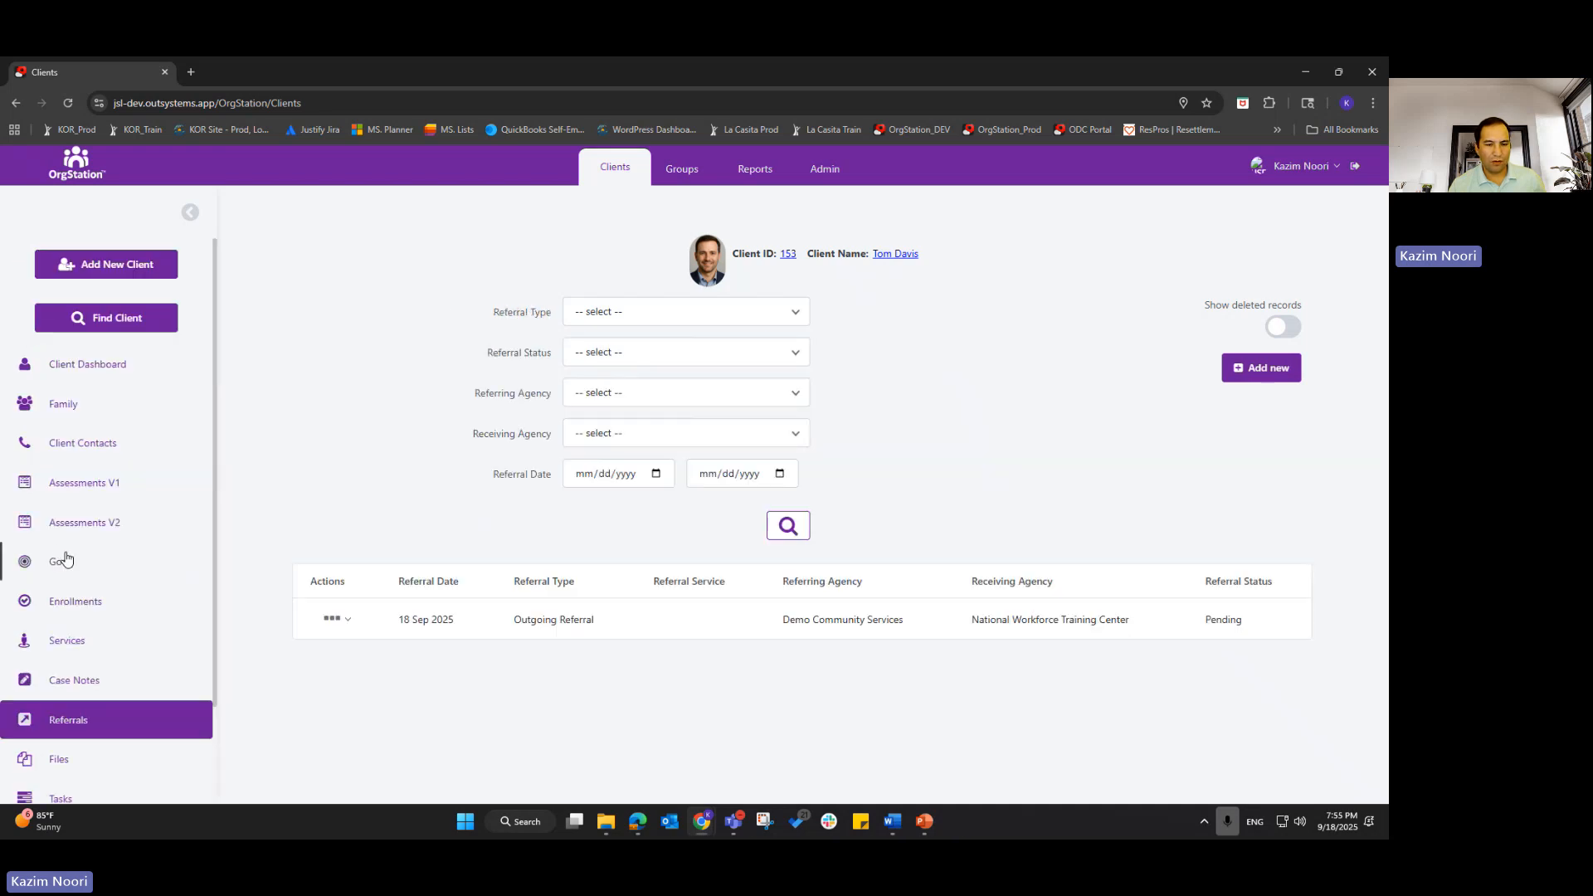
pyautogui.scroll(-3, 59, 556)
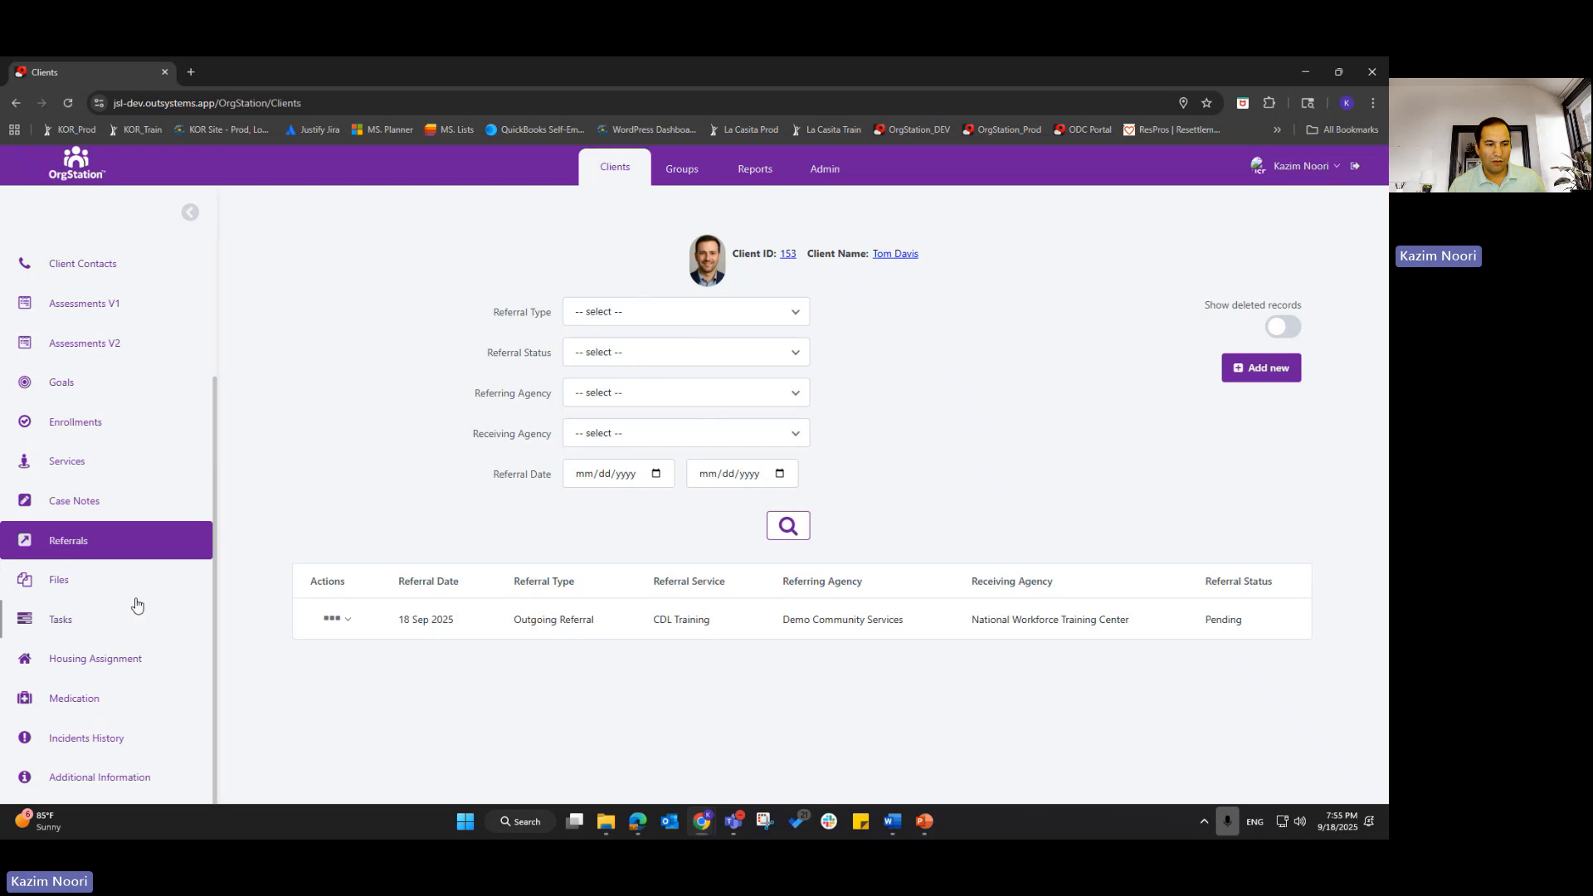
pyautogui.click(117, 775)
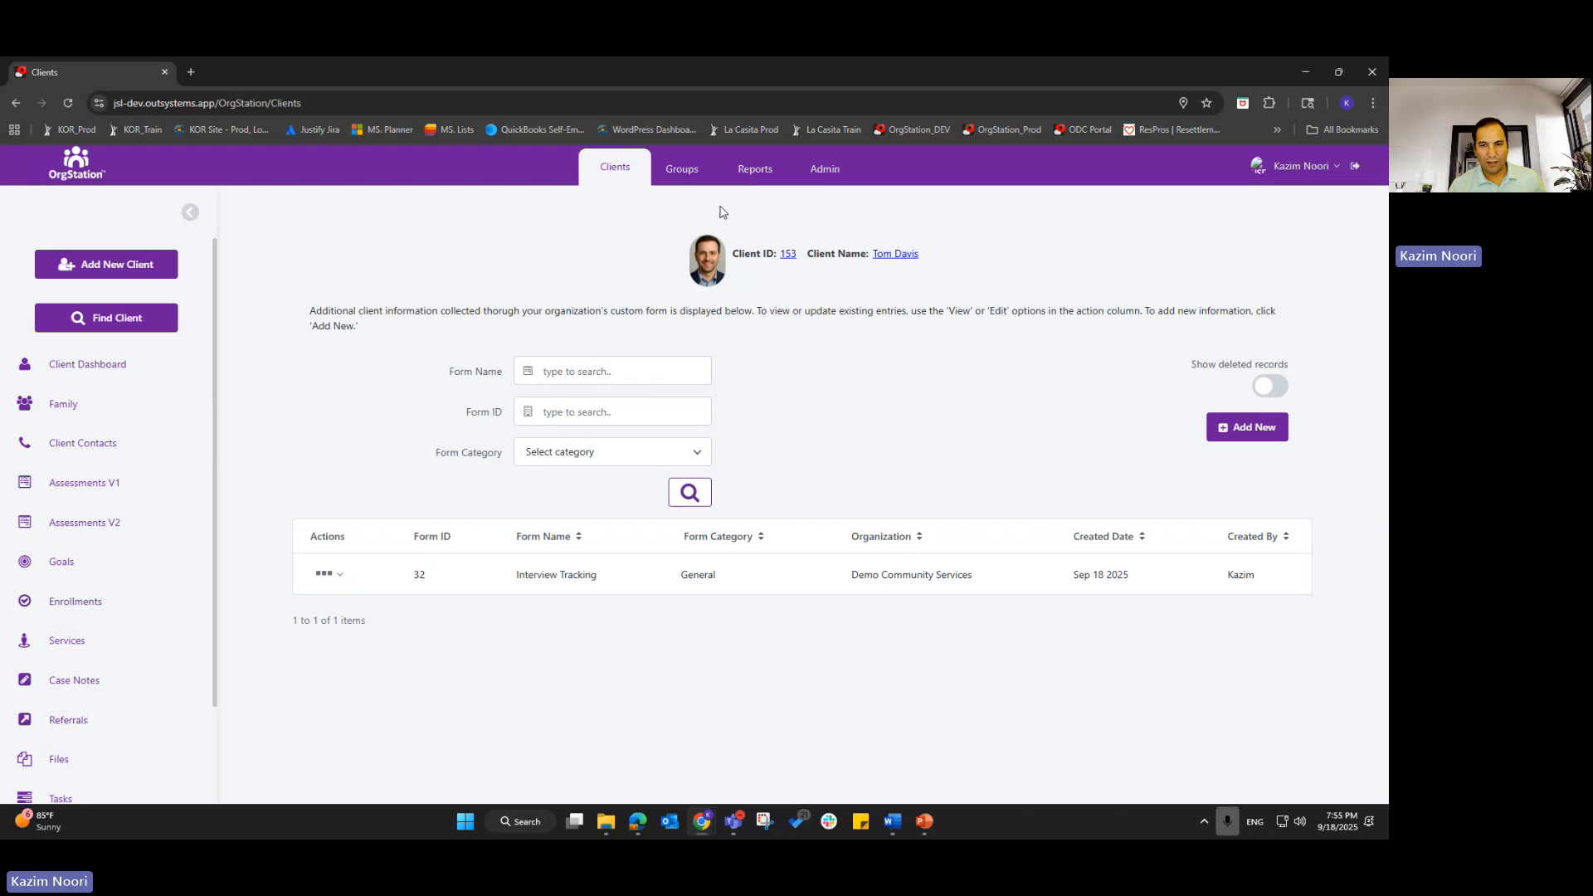
# - View the reports dashboard and the Clients Report
pyautogui.click(761, 168)
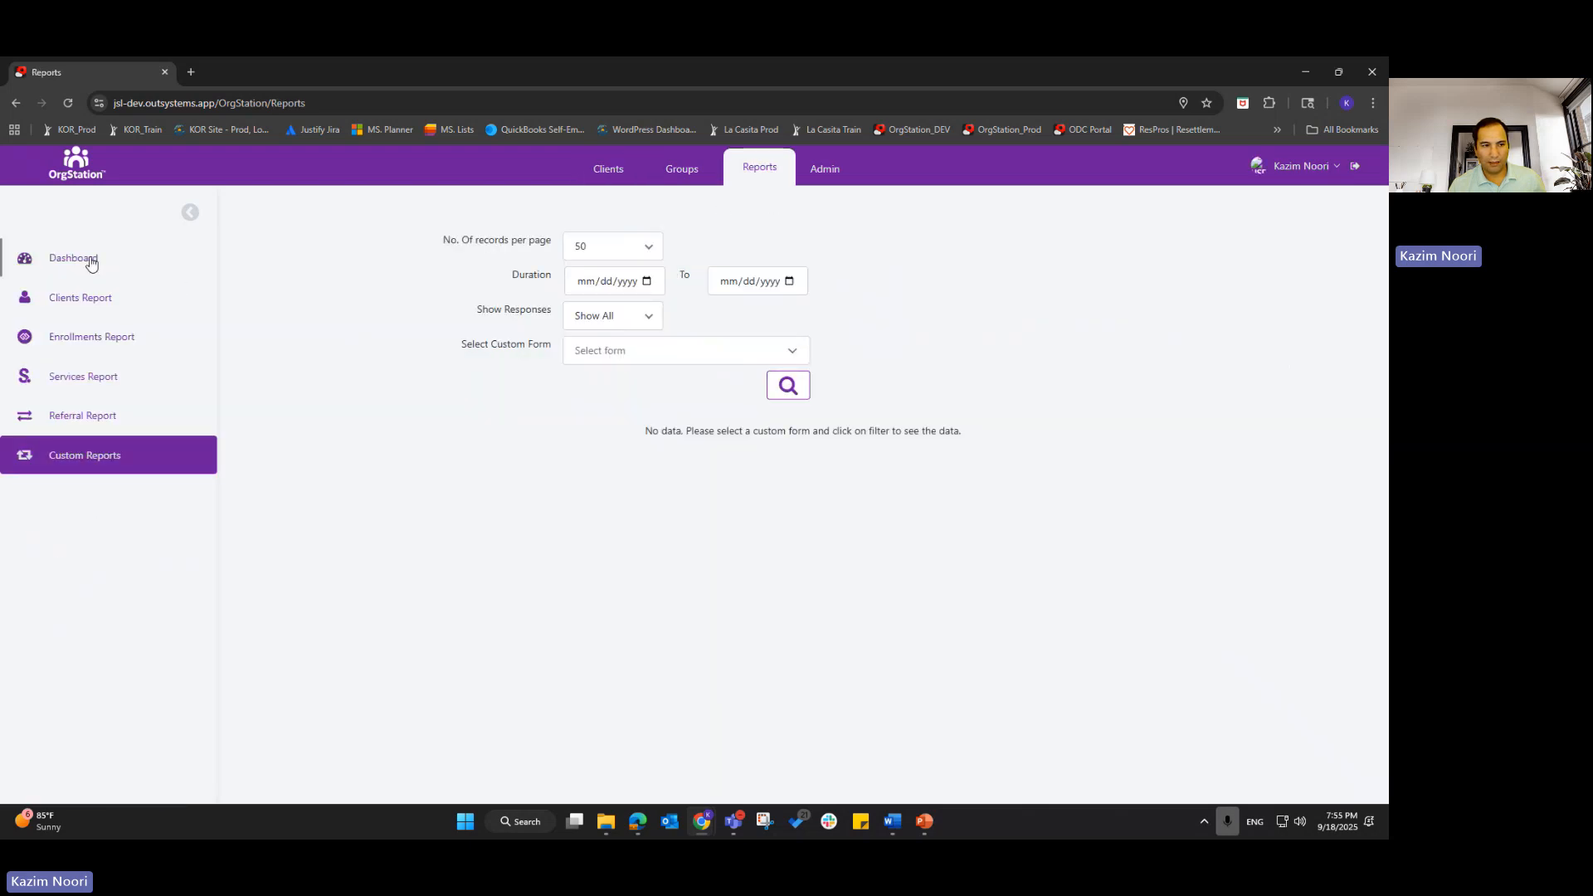
pyautogui.click(89, 259)
pyautogui.click(97, 311)
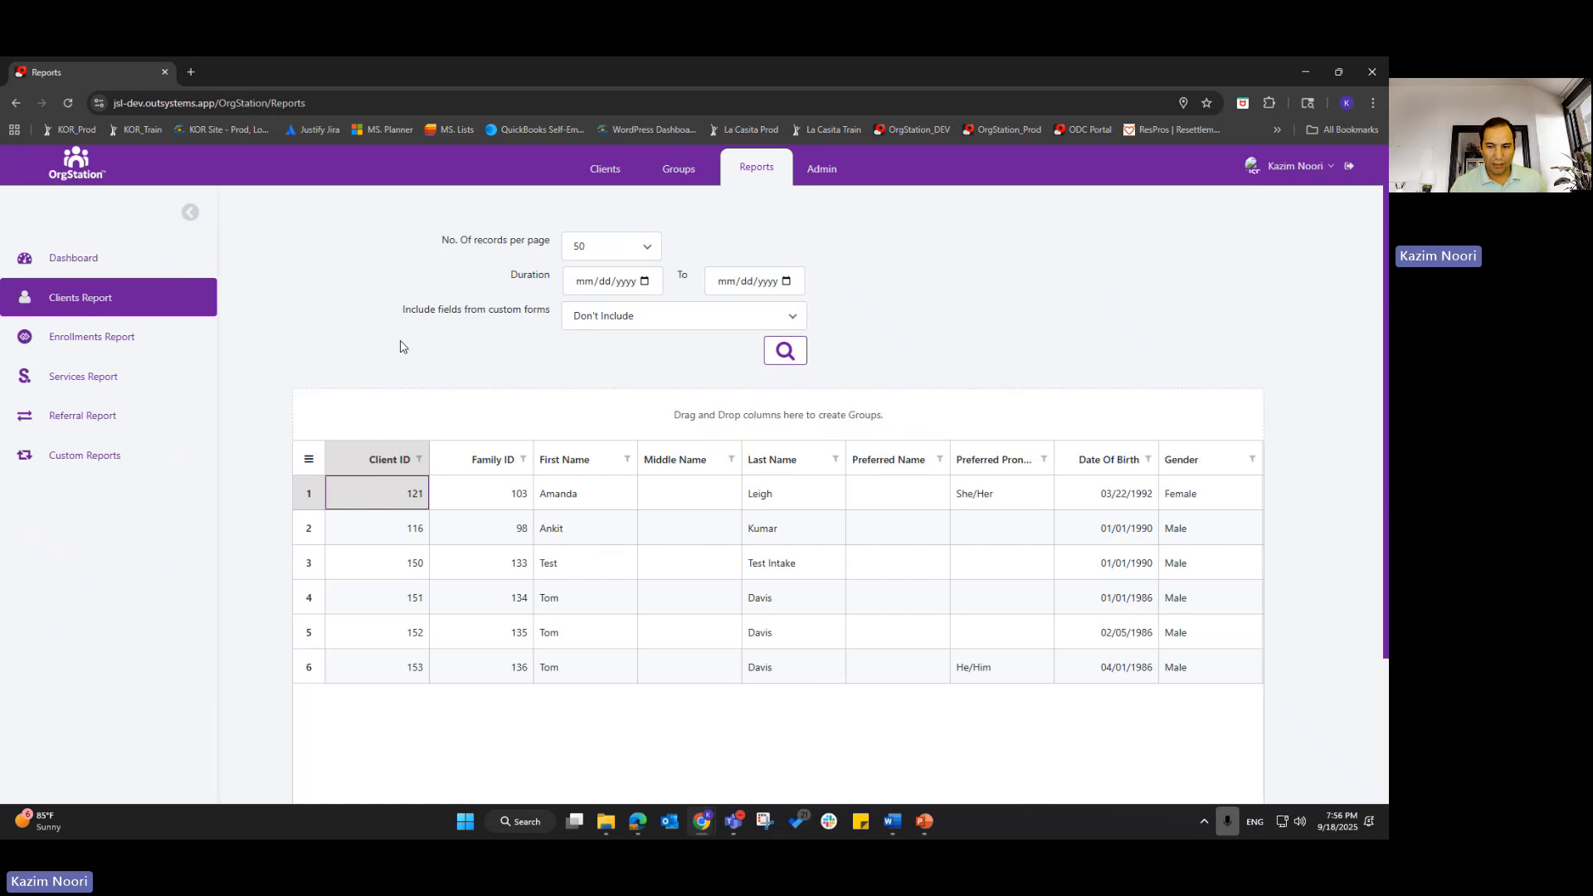
# - Return to the clients area, then switch to the OrgStation Demo presentation in PowerPoint and show the Contact Us slide
pyautogui.click(605, 169)
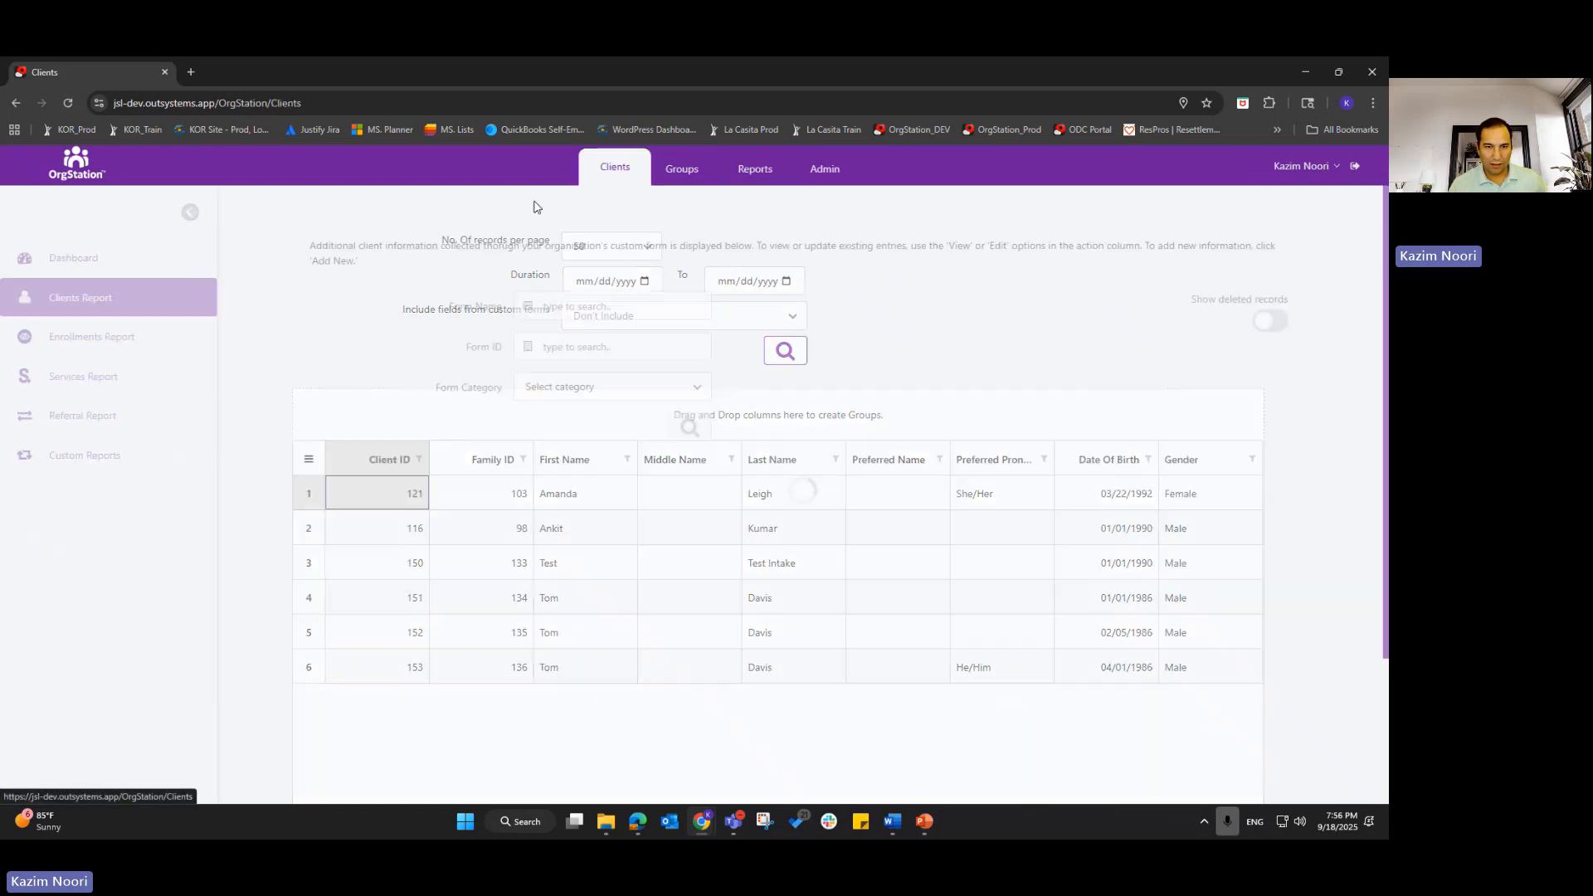
pyautogui.click(924, 822)
pyautogui.click(113, 477)
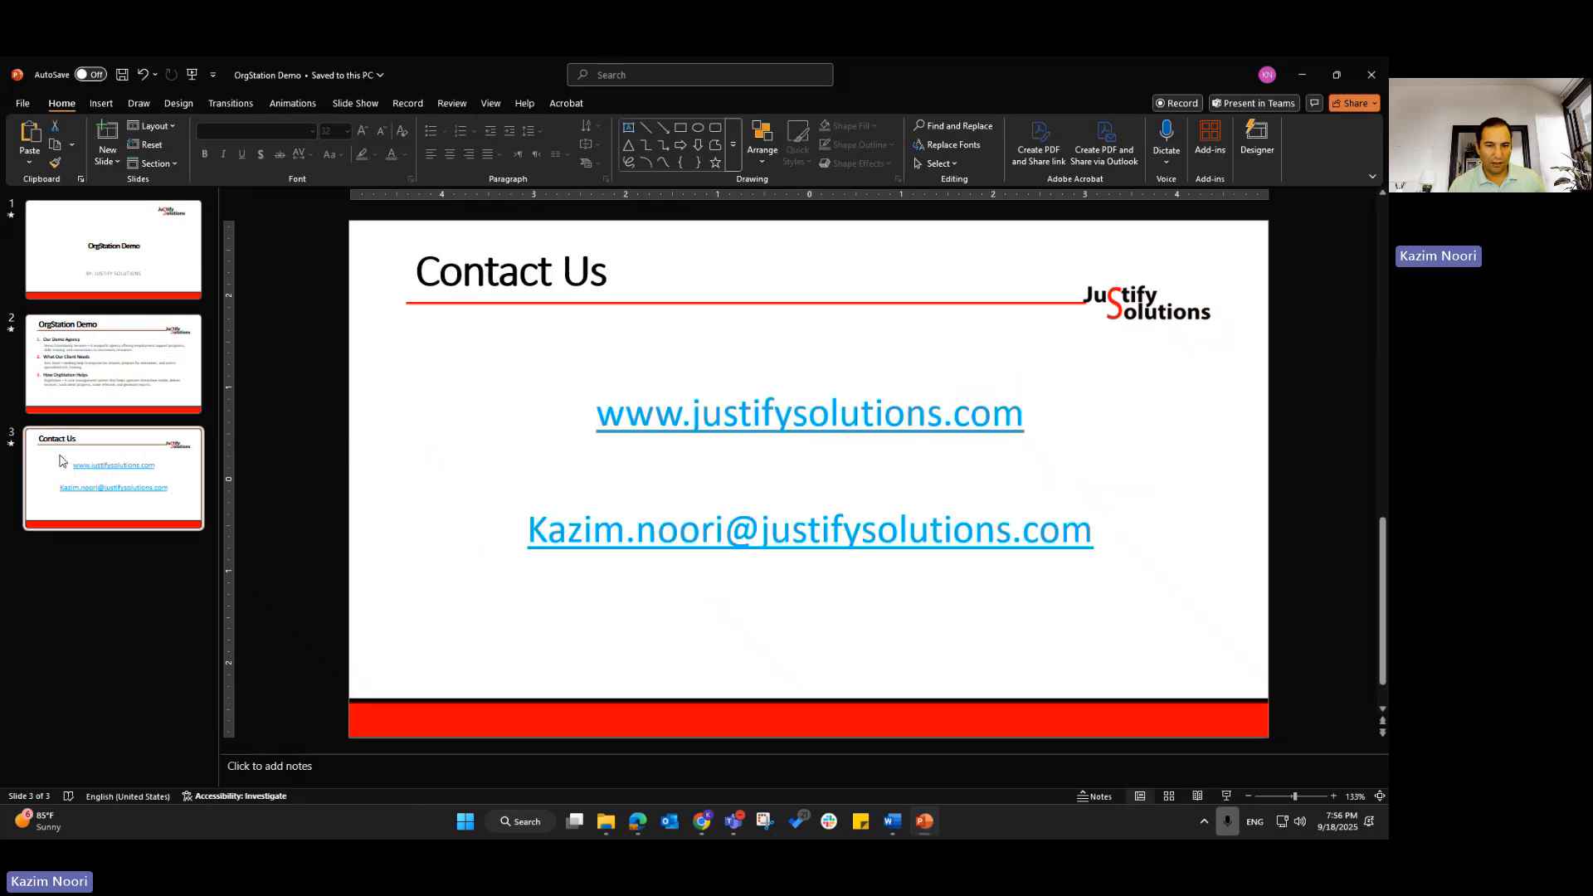